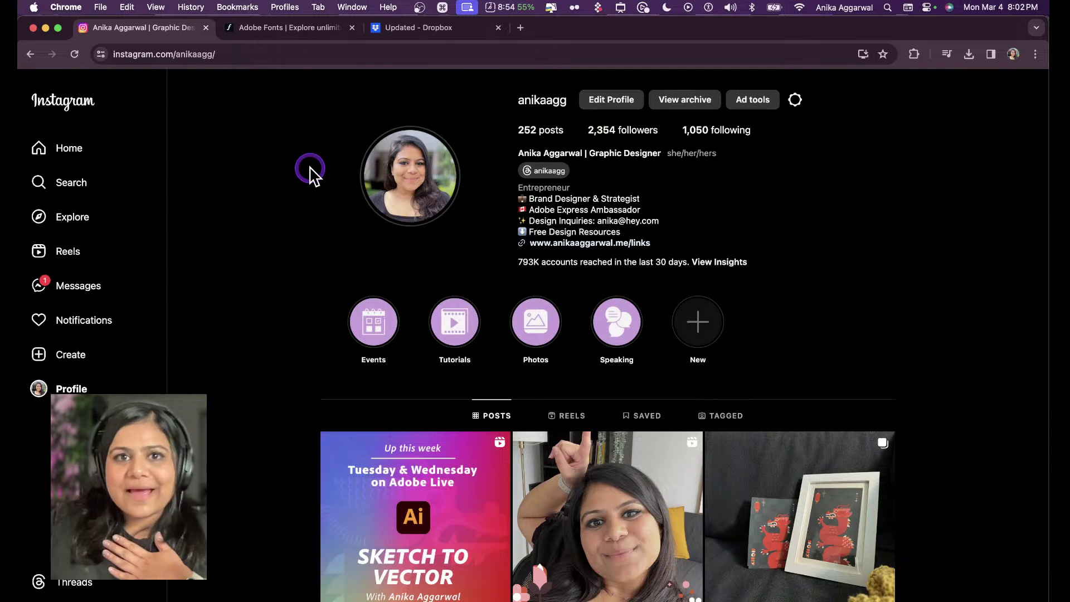
Look through the posts on the open Instagram profile
scroll(473, 474, down, 3)
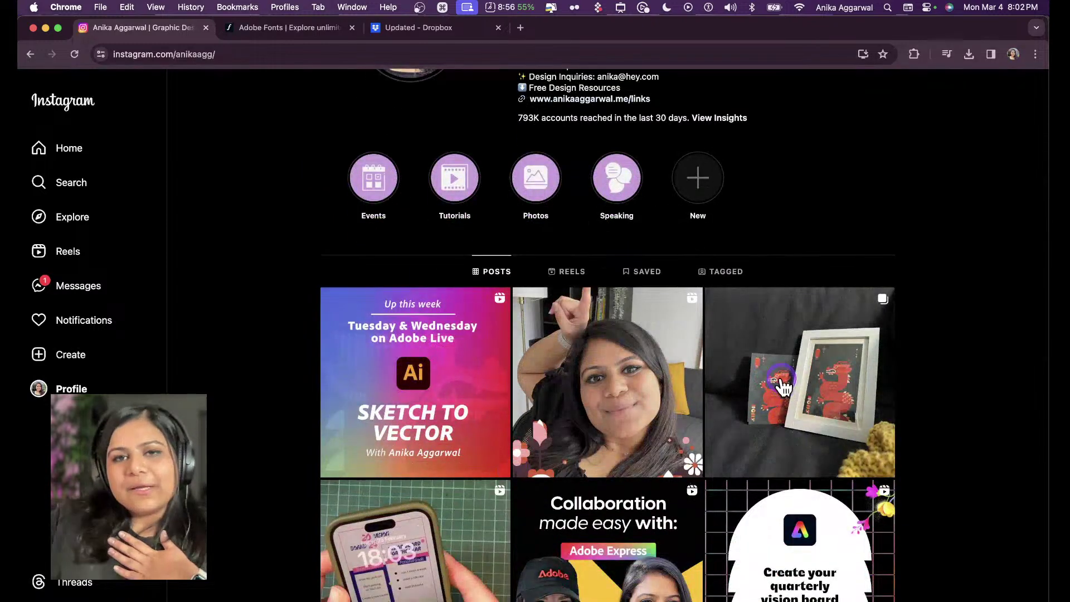
click(974, 353)
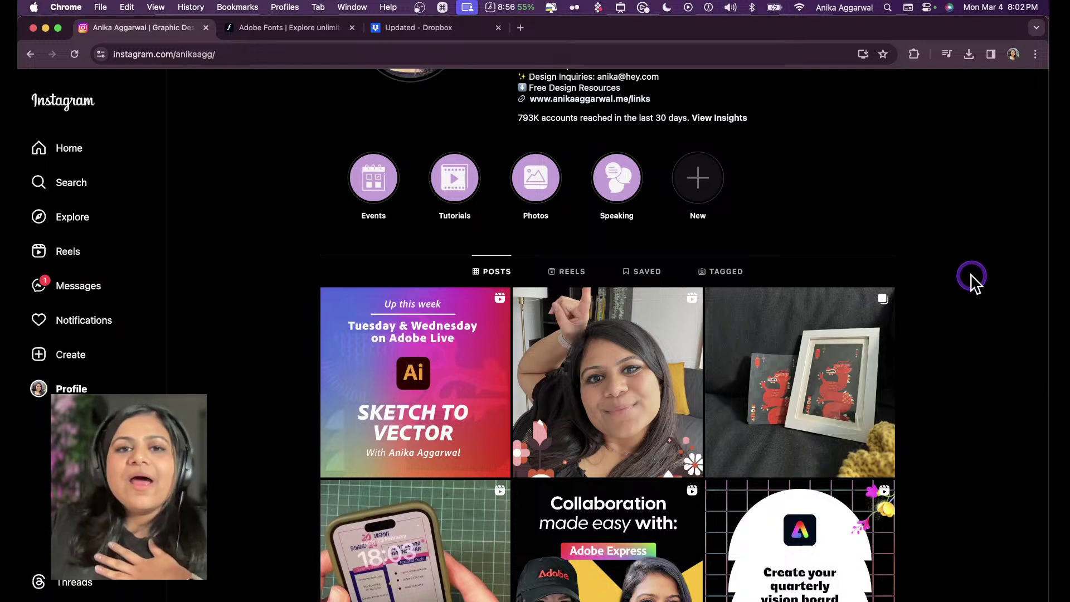
scroll(977, 283, down, 1)
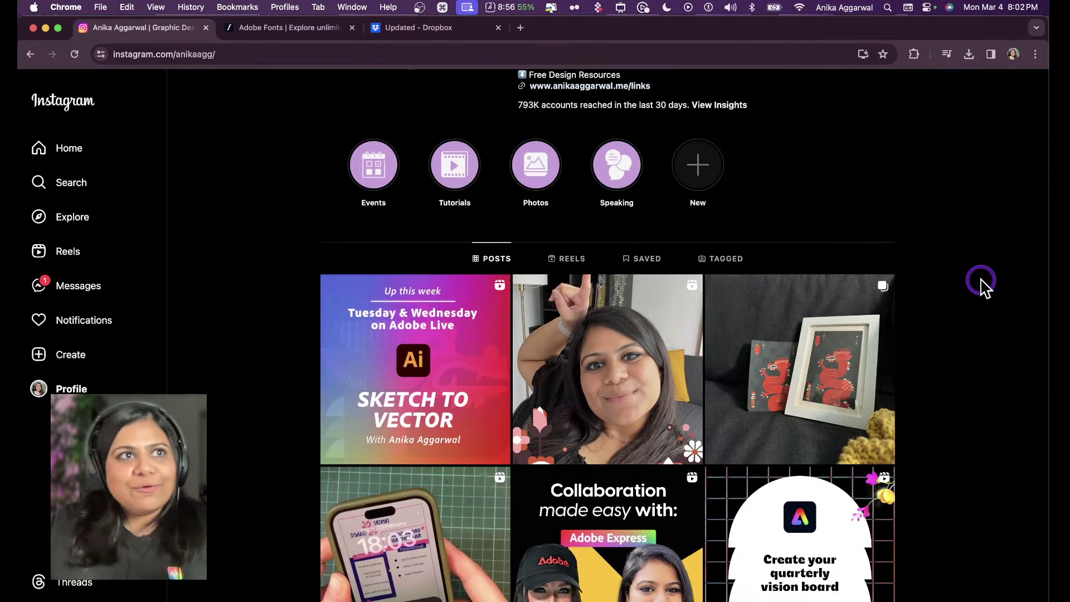
scroll(981, 305, down, 3)
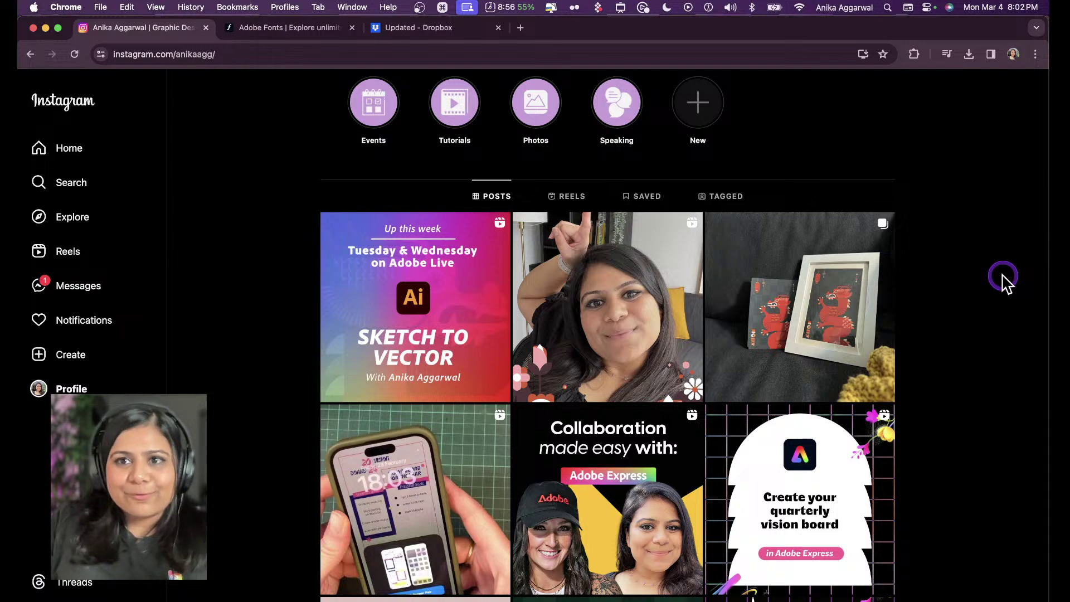
scroll(616, 359, down, 3)
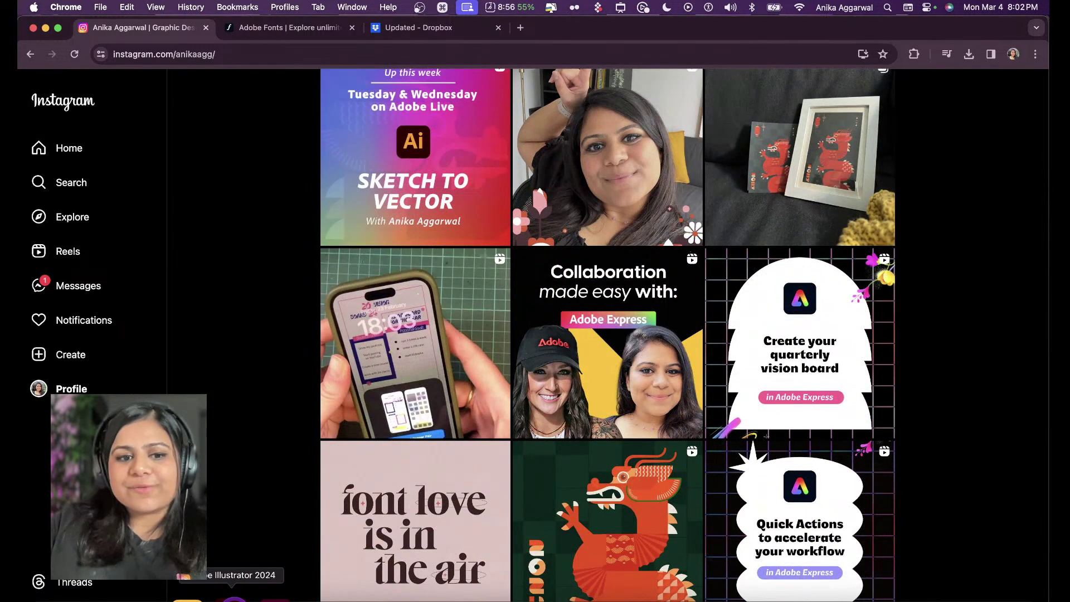
Switch to Illustrator and review the session plan and the International Women's Day campaign theme notes
click(252, 598)
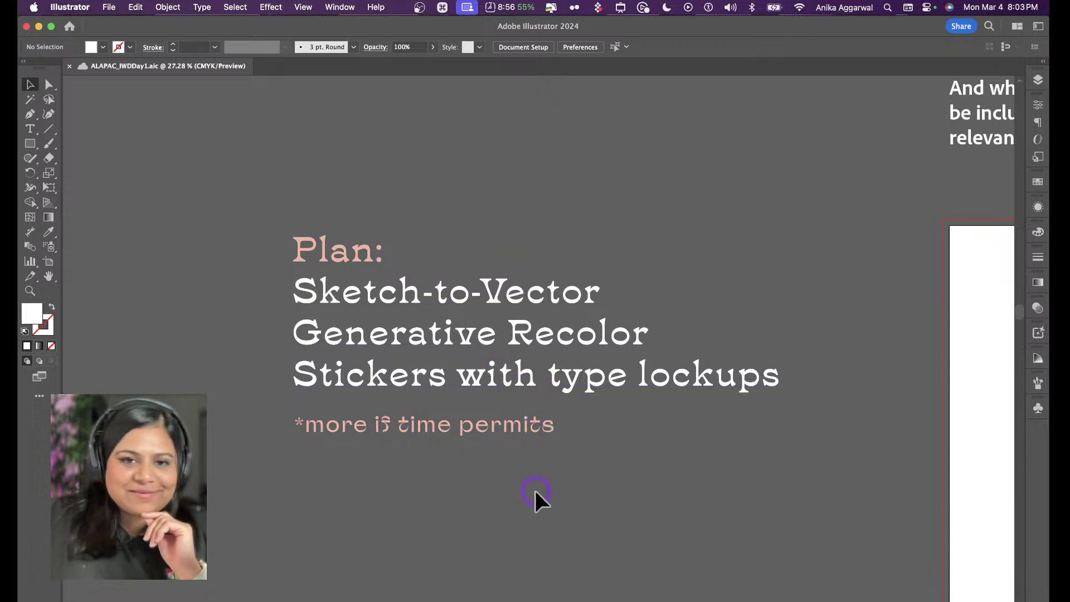
scroll(536, 494, down, 5)
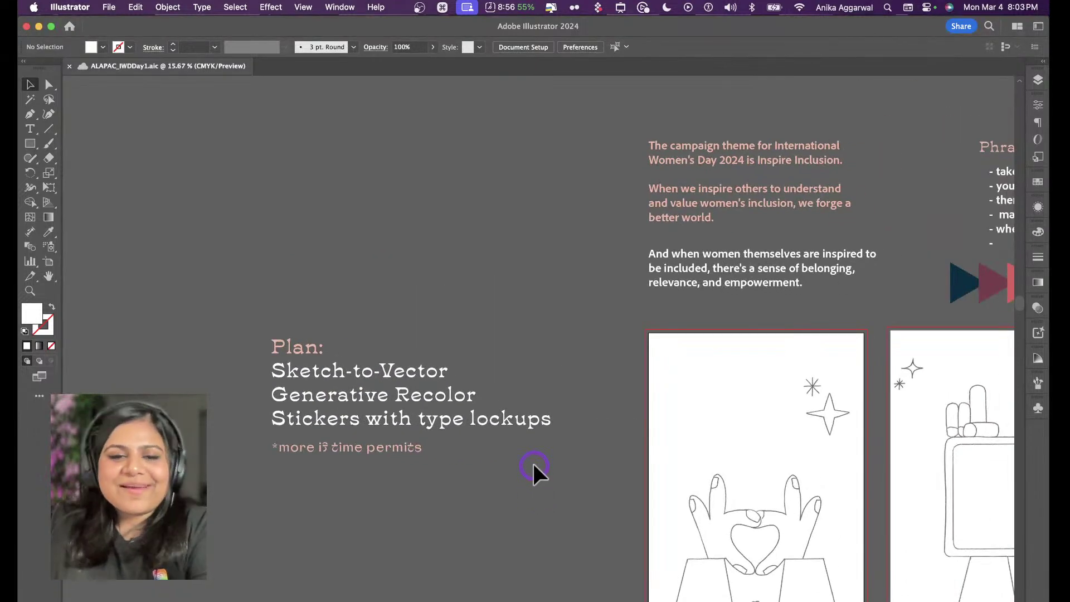
scroll(531, 454, right, 3)
scroll(527, 421, right, 3)
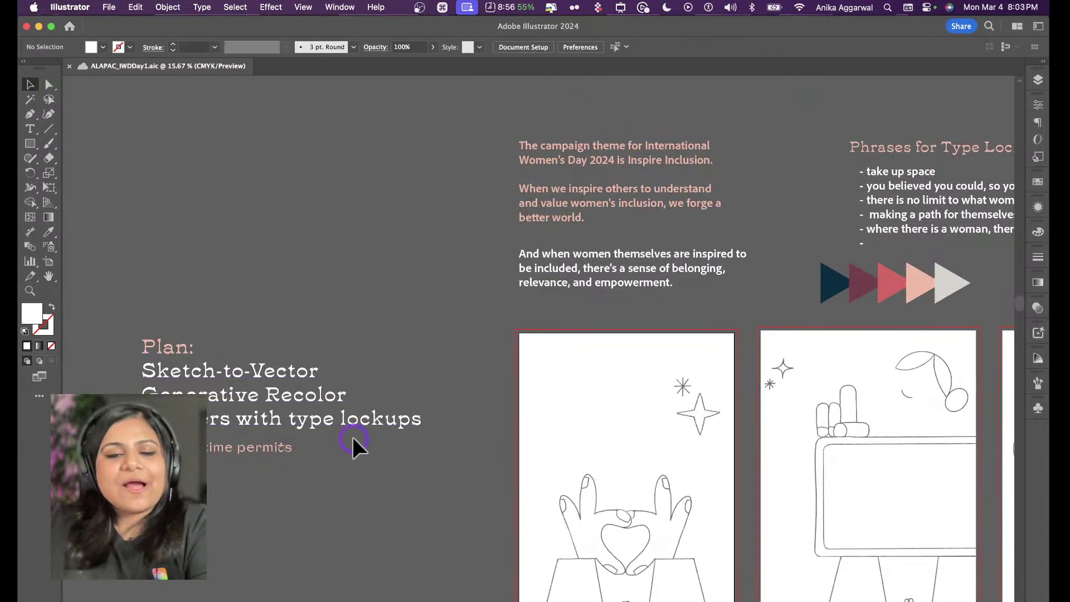
scroll(352, 433, right, 5)
scroll(519, 213, up, 2)
scroll(499, 190, up, 2)
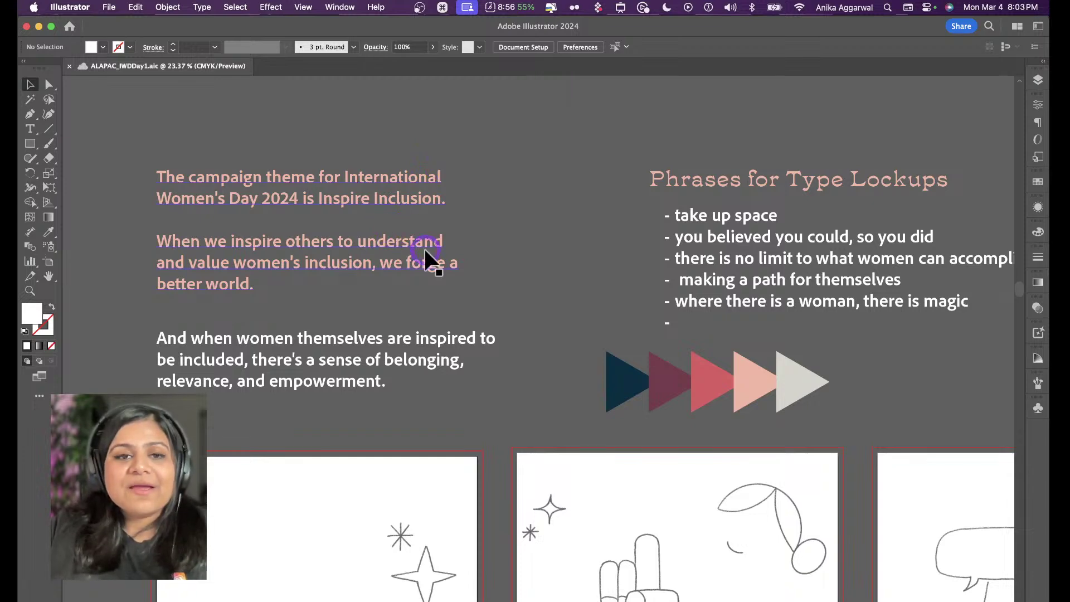
Examine the diversity keywords, the phrases for type lockups, the colour palette and the four sketch artboards
scroll(509, 245, up, 10)
scroll(509, 246, right, 3)
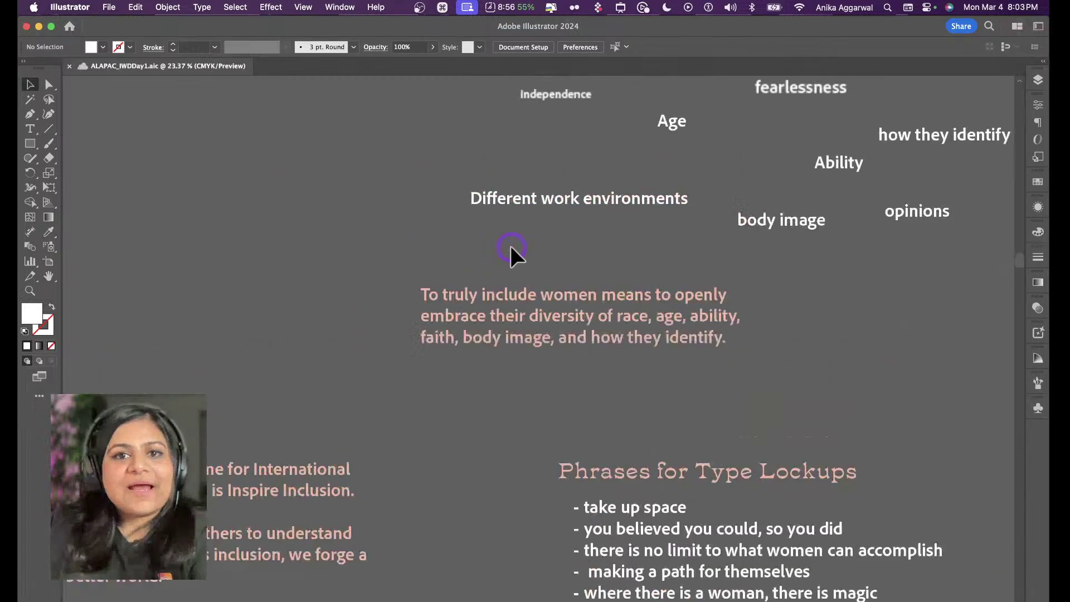
scroll(510, 246, up, 4)
scroll(511, 246, right, 8)
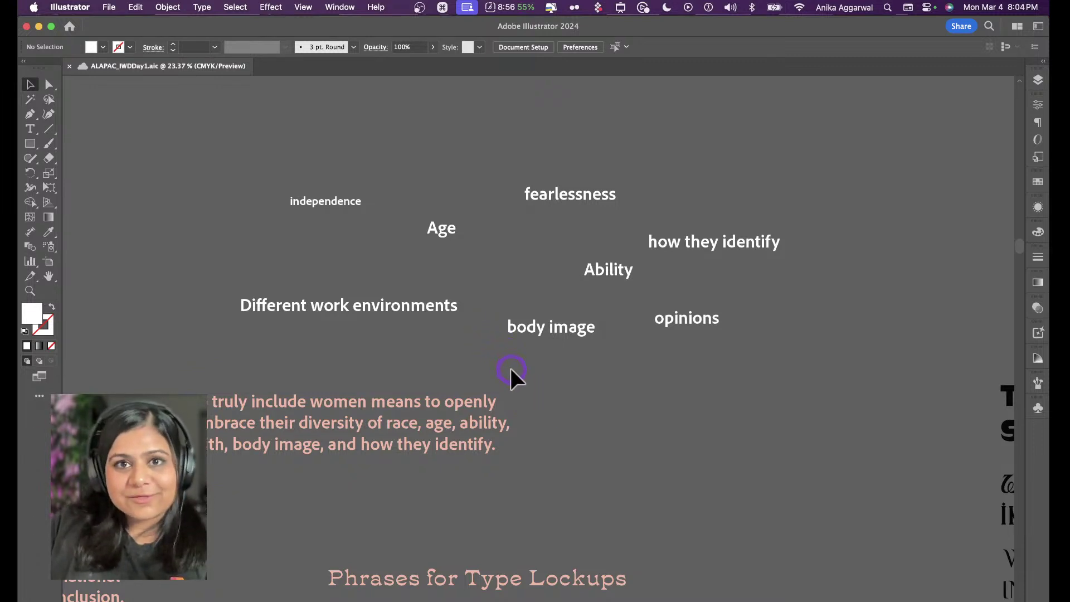
scroll(518, 385, down, 3)
scroll(518, 385, left, 2)
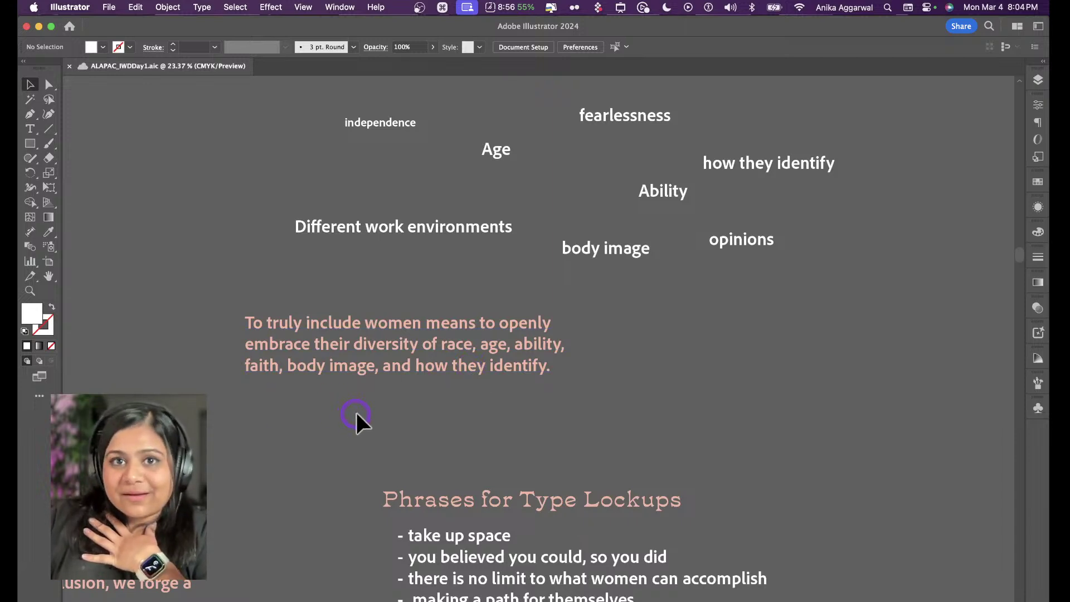
scroll(369, 423, down, 2)
scroll(369, 423, down, 3)
scroll(369, 423, left, 2)
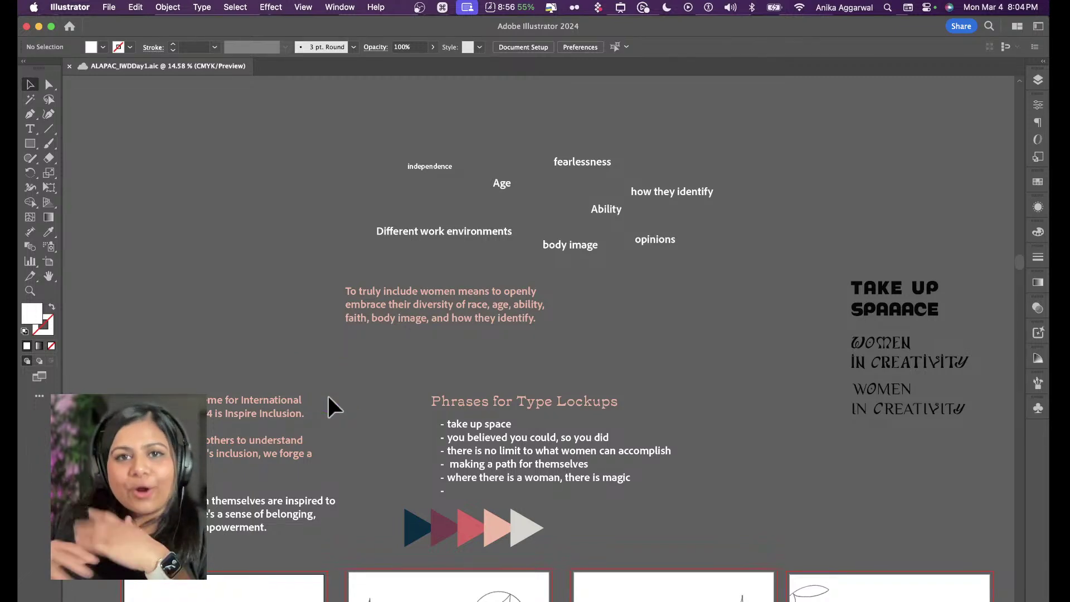
scroll(329, 390, down, 5)
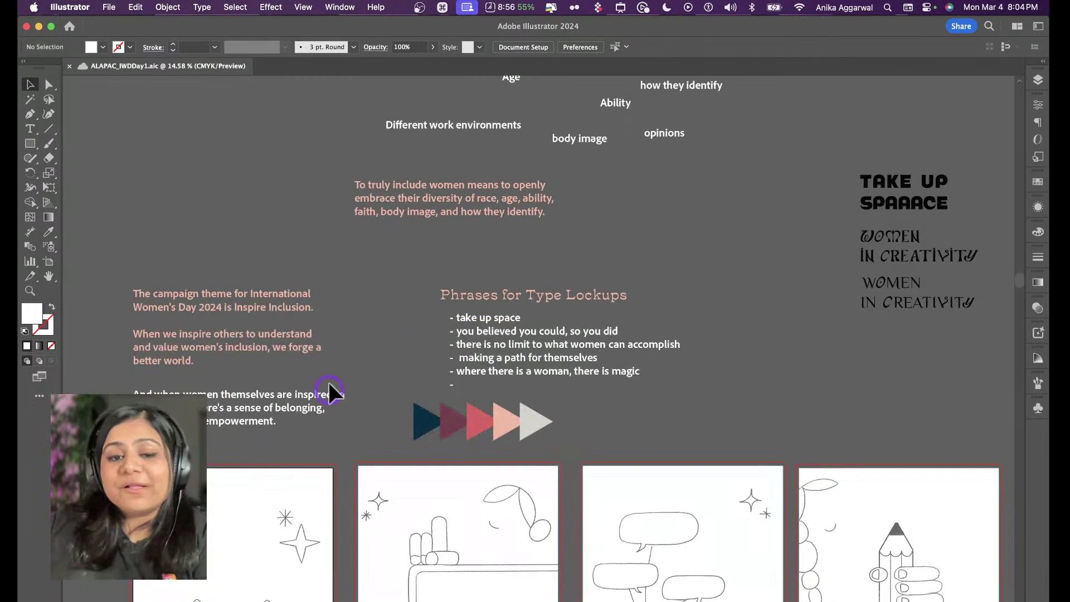
scroll(370, 426, down, 2)
scroll(370, 426, right, 1)
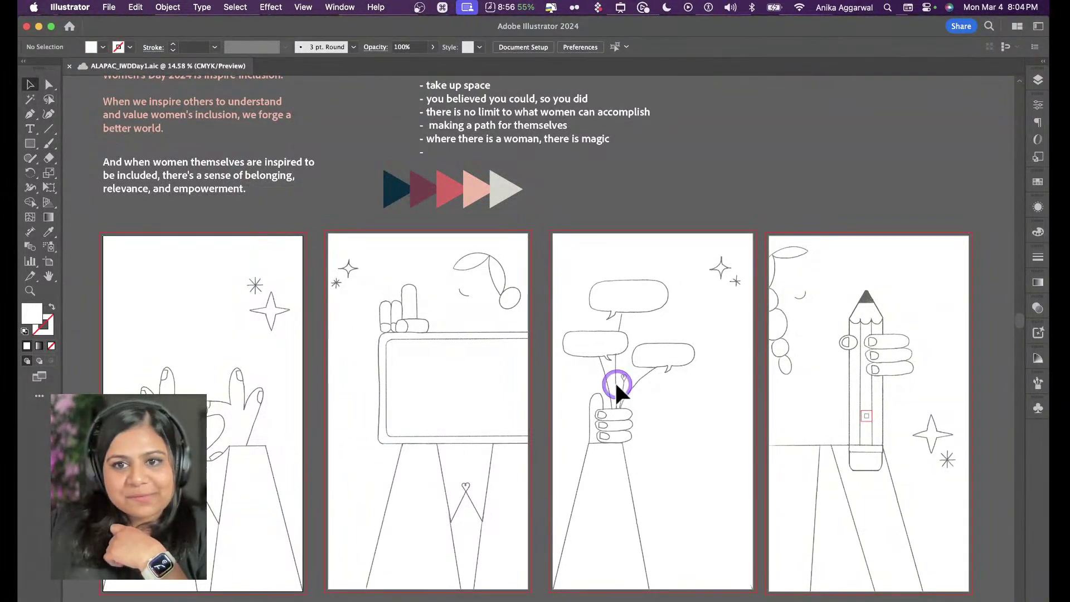
click(675, 460)
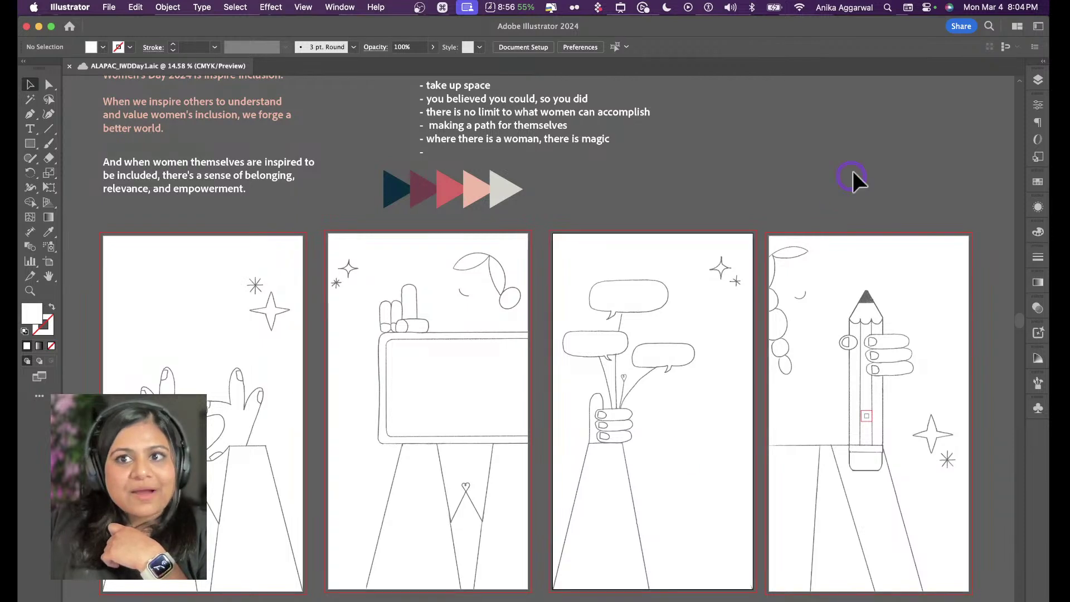
Show the document's layers and check the contents of HELPER TEXT and SKETCHES by hiding and reshowing each one
click(1027, 82)
click(946, 155)
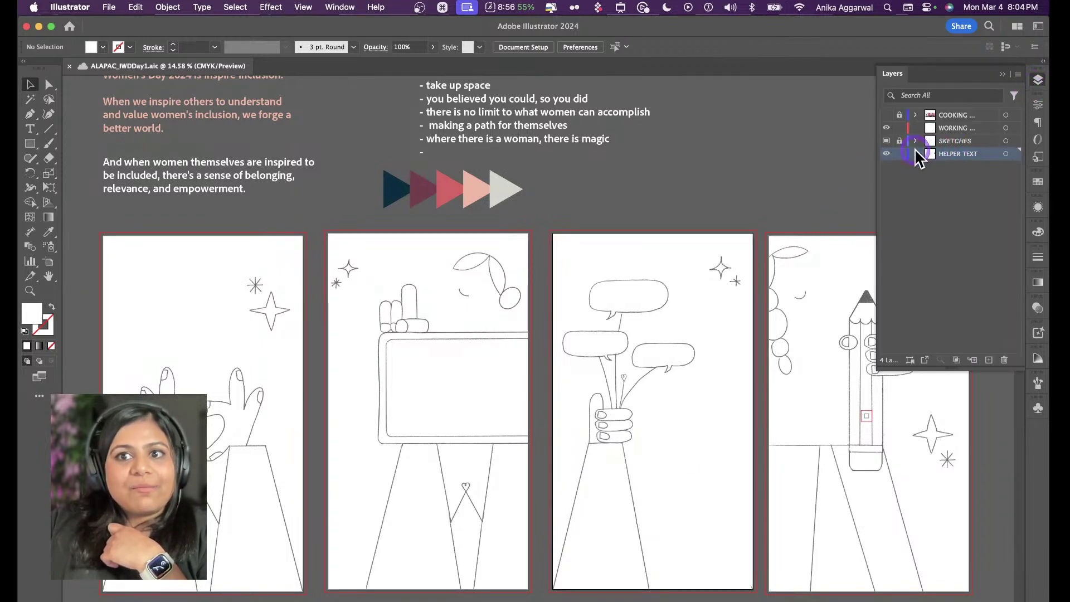
click(886, 154)
click(886, 154)
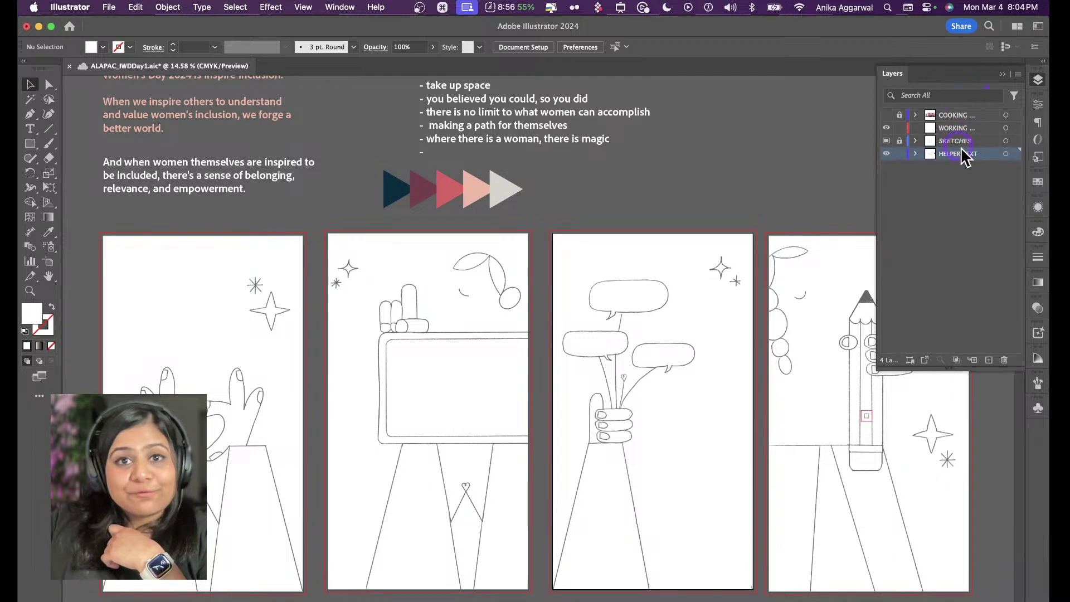
click(934, 143)
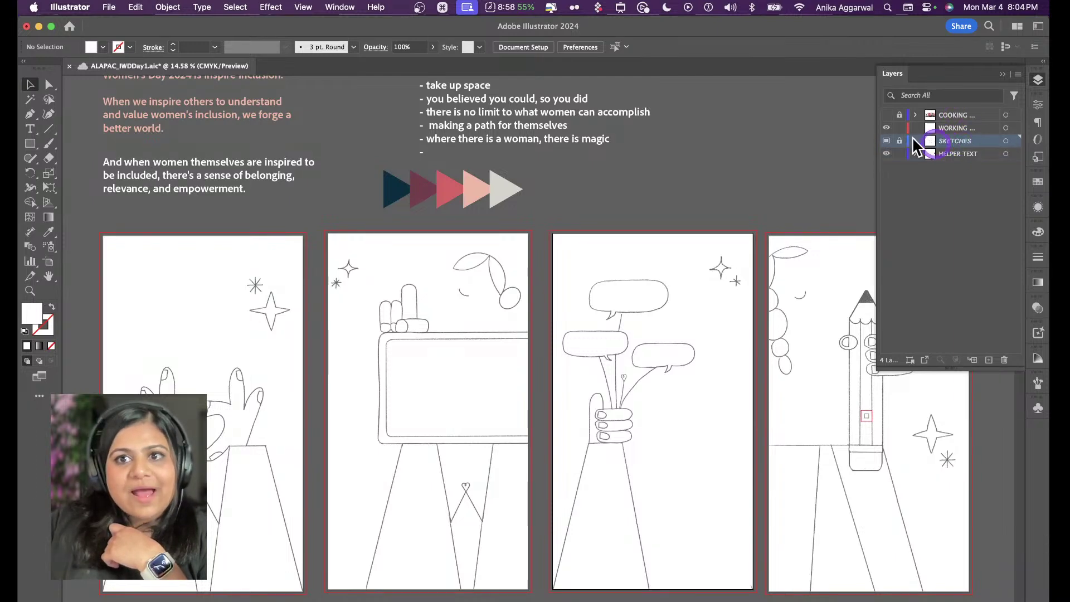
click(886, 141)
click(886, 140)
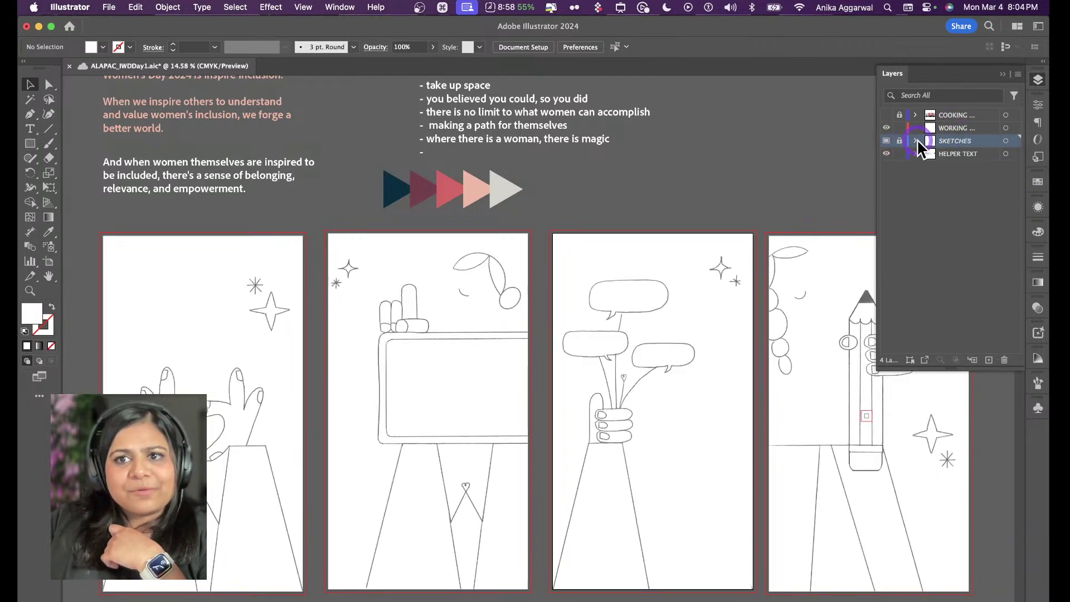
Check the SKETCHES layer's options, keeping it as a template with images dimmed to 50%
click(982, 139)
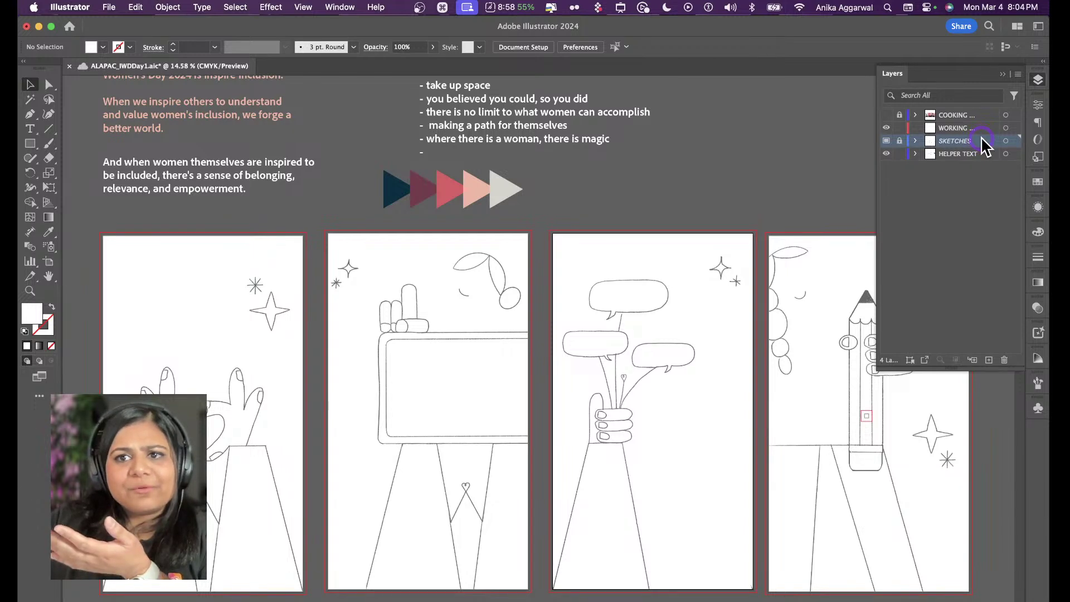
click(479, 334)
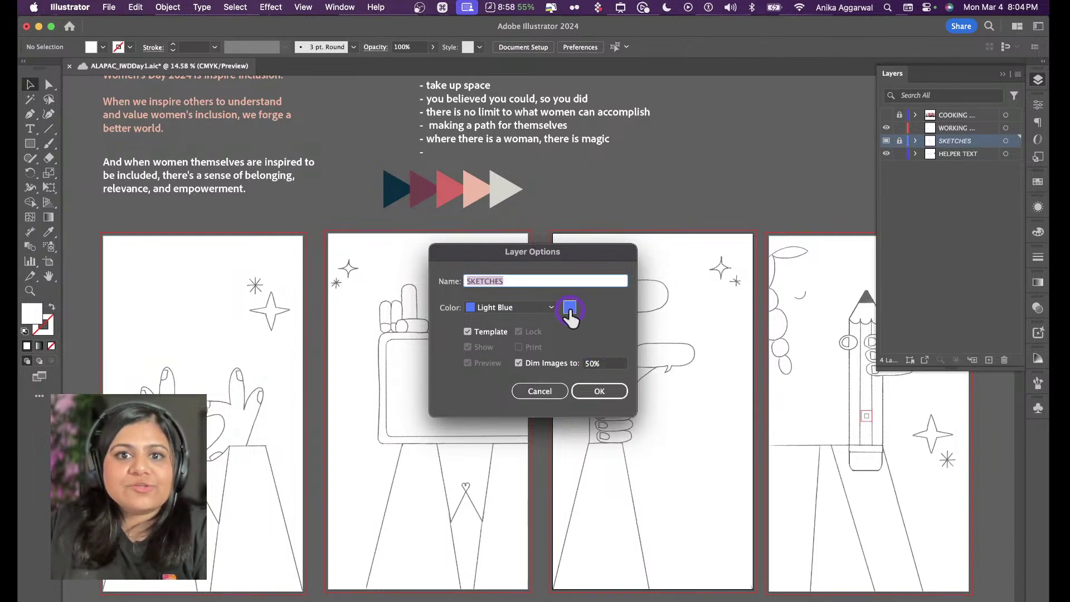
click(467, 331)
click(467, 331)
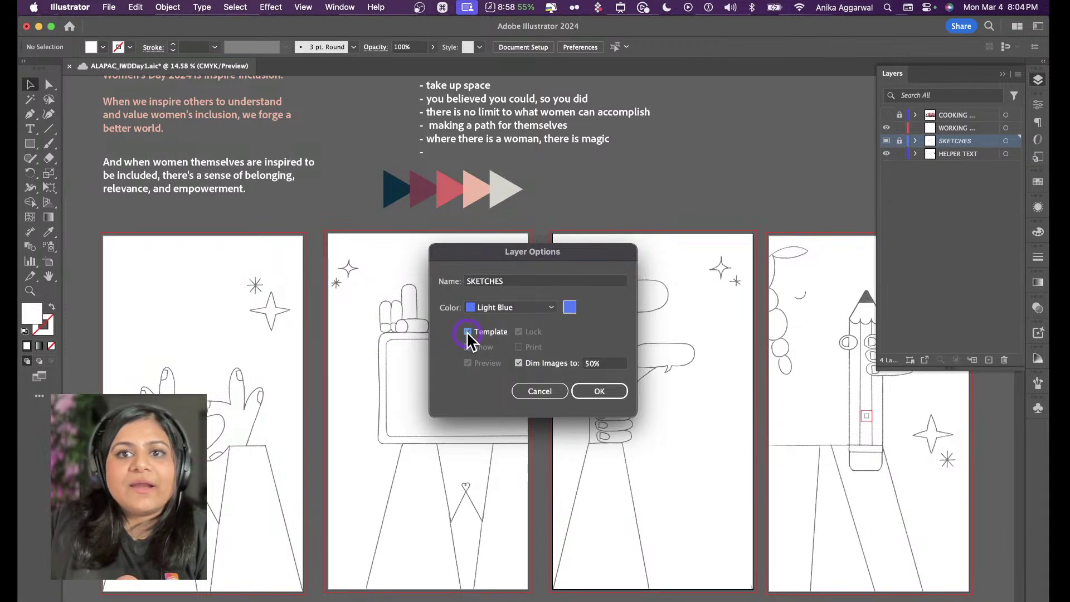
click(596, 391)
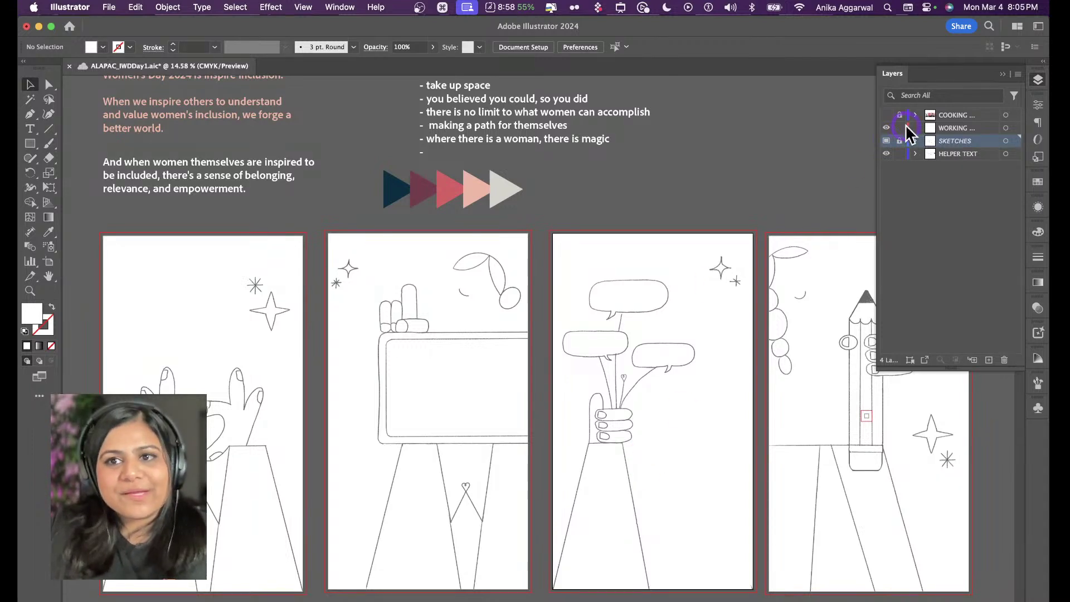
On the WORKING layer, trace the left hand of the heart gesture on the first artboard as a closed Pen tool path
click(950, 127)
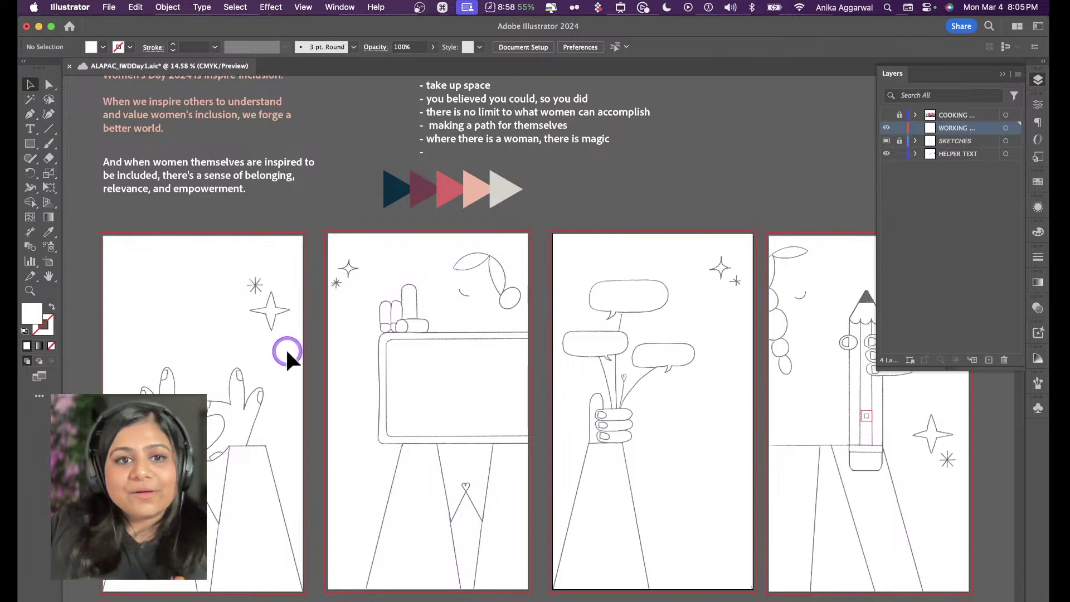
scroll(285, 348, left, 3)
scroll(286, 348, down, 2)
scroll(286, 346, up, 3)
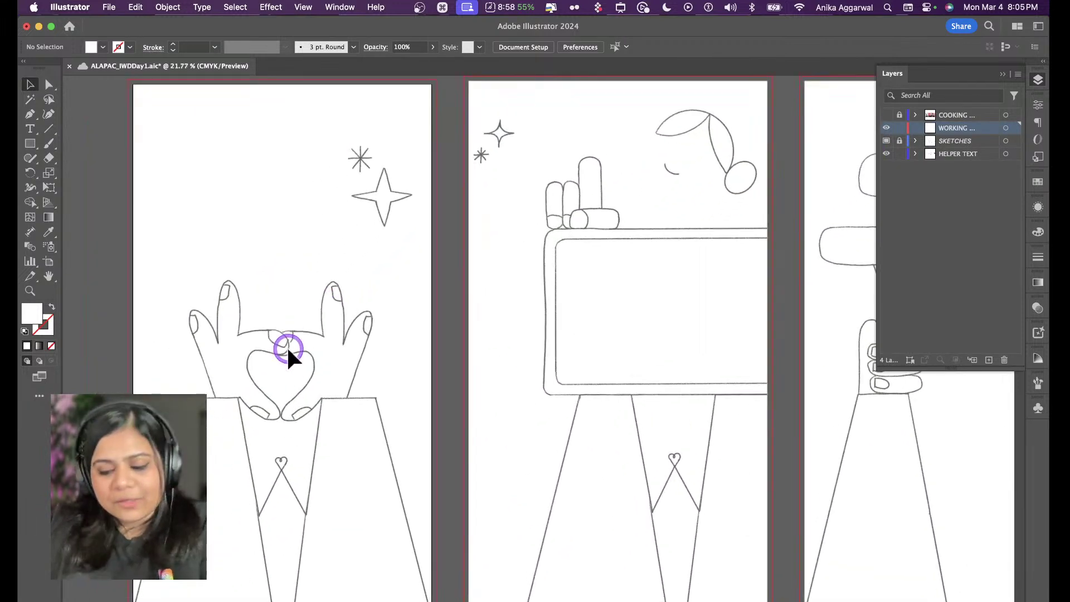
key(p)
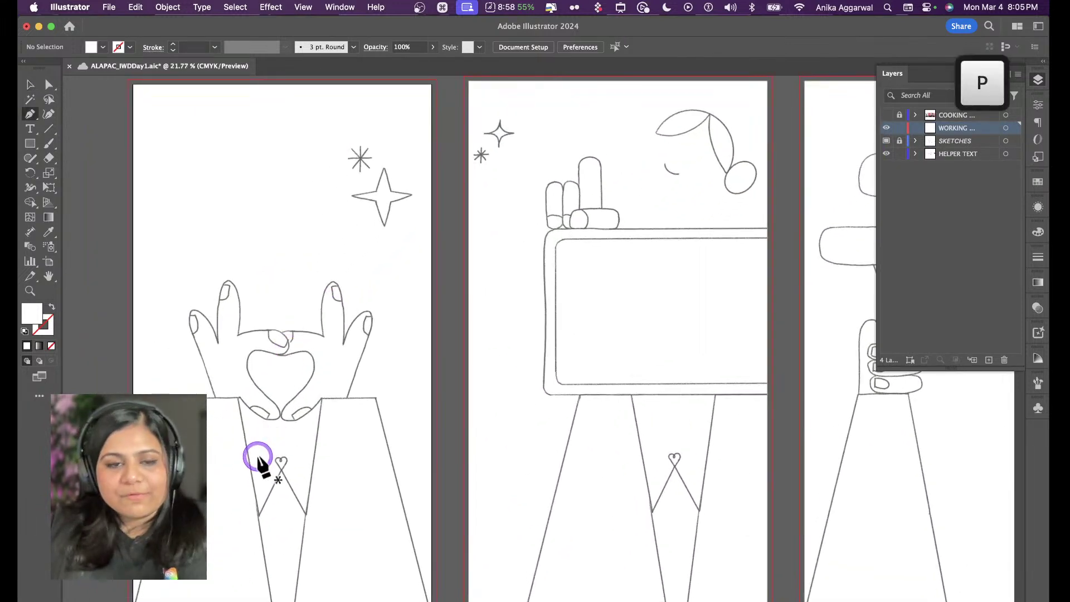
click(215, 397)
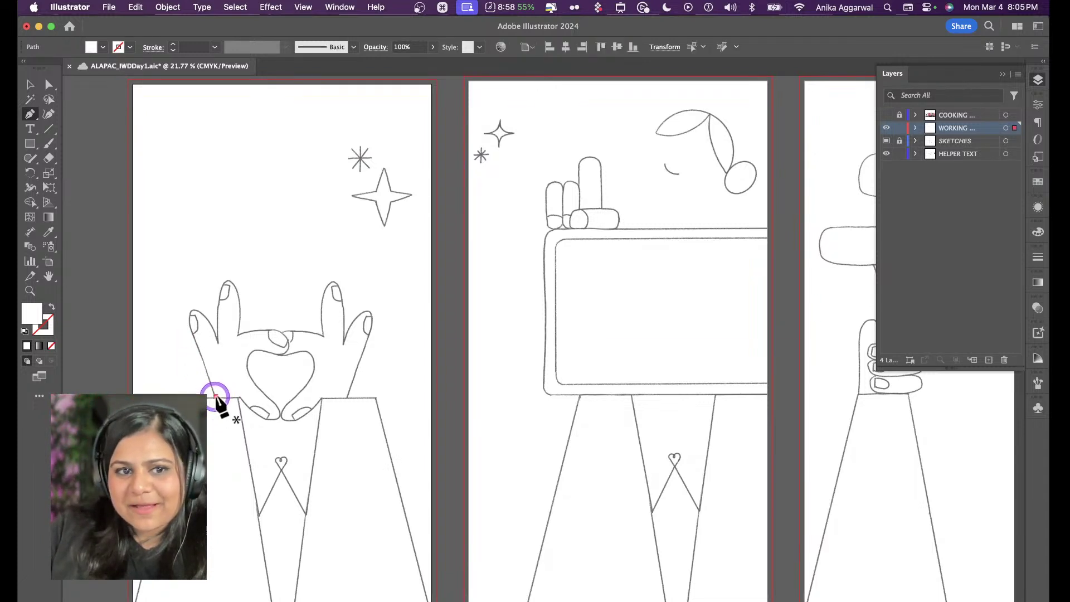
drag(188, 318, 247, 365)
click(237, 335)
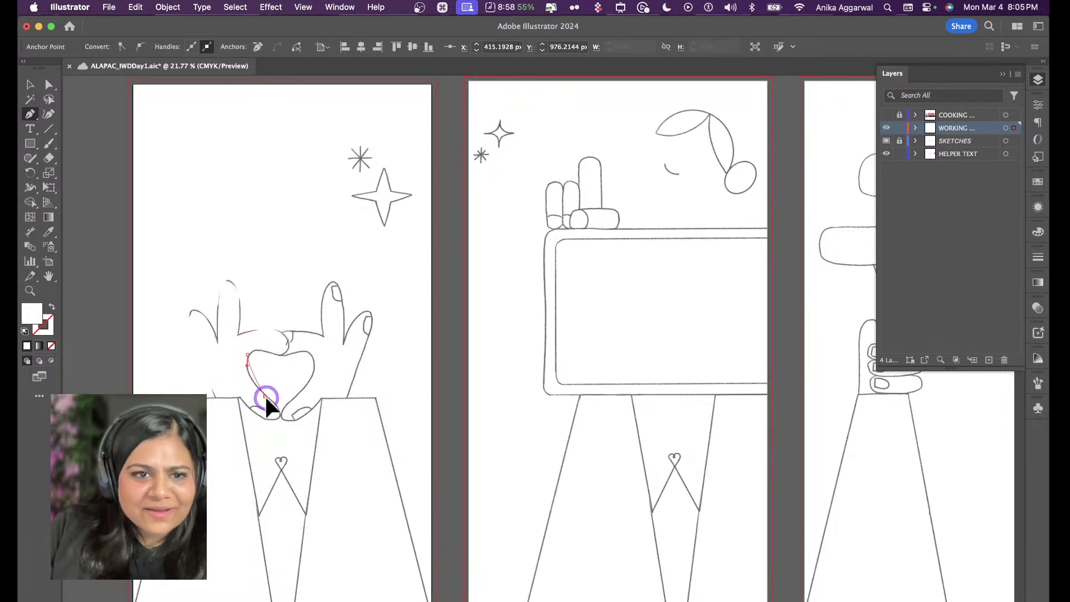
drag(276, 405, 241, 401)
click(237, 397)
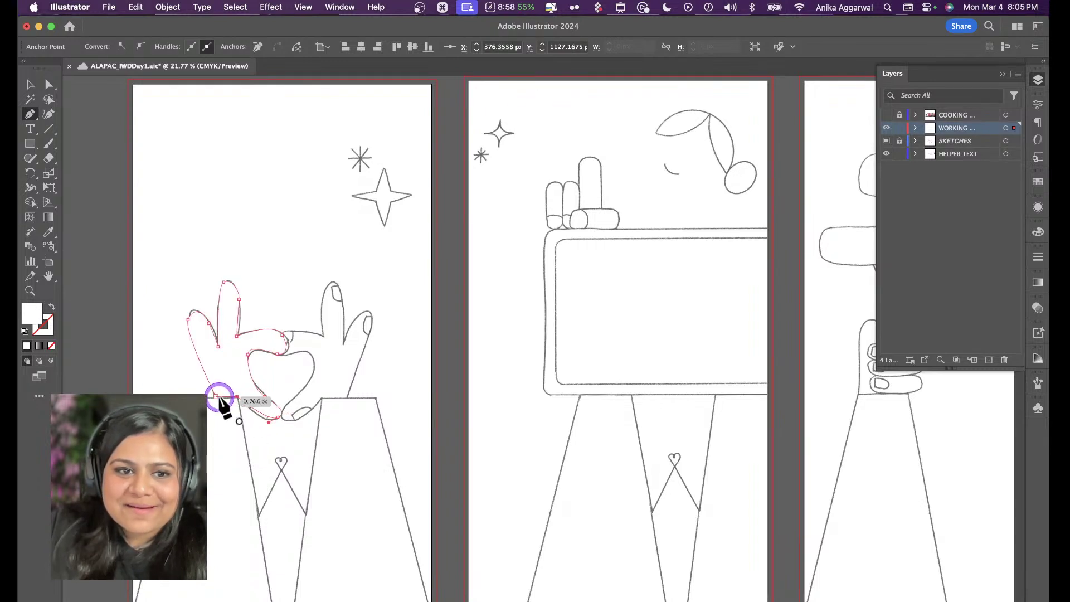
click(217, 397)
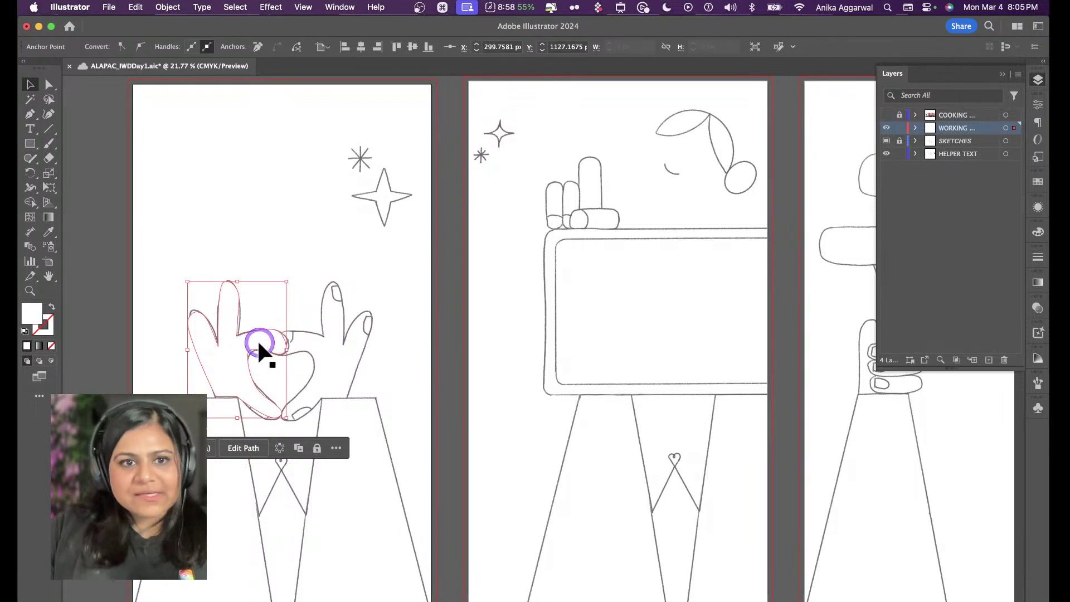
Fill the traced left hand with black (231f20) and align it back over its sketch
drag(248, 349, 204, 349)
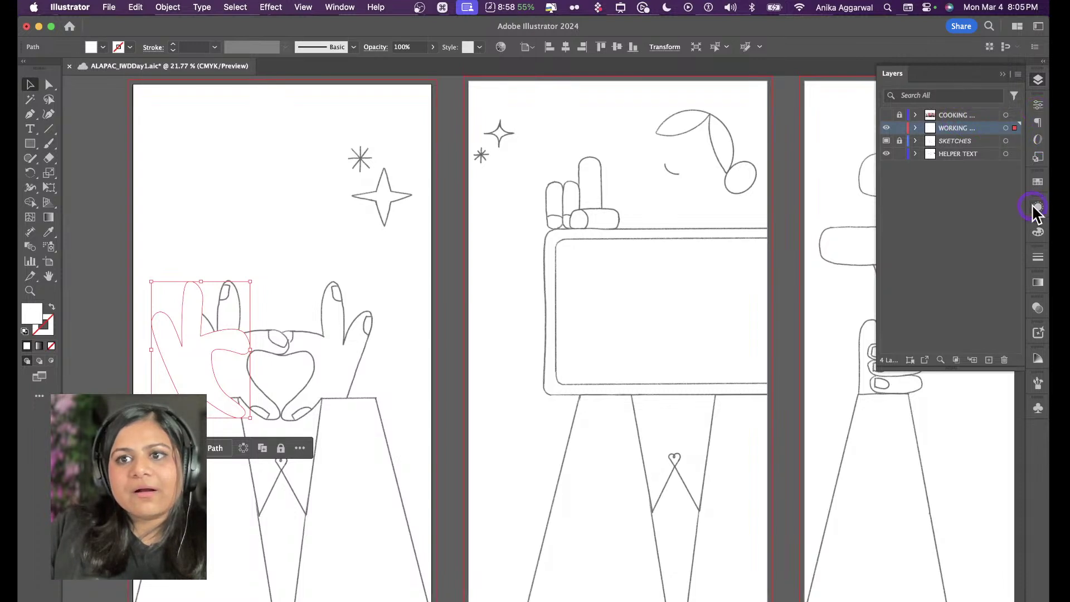
click(1038, 233)
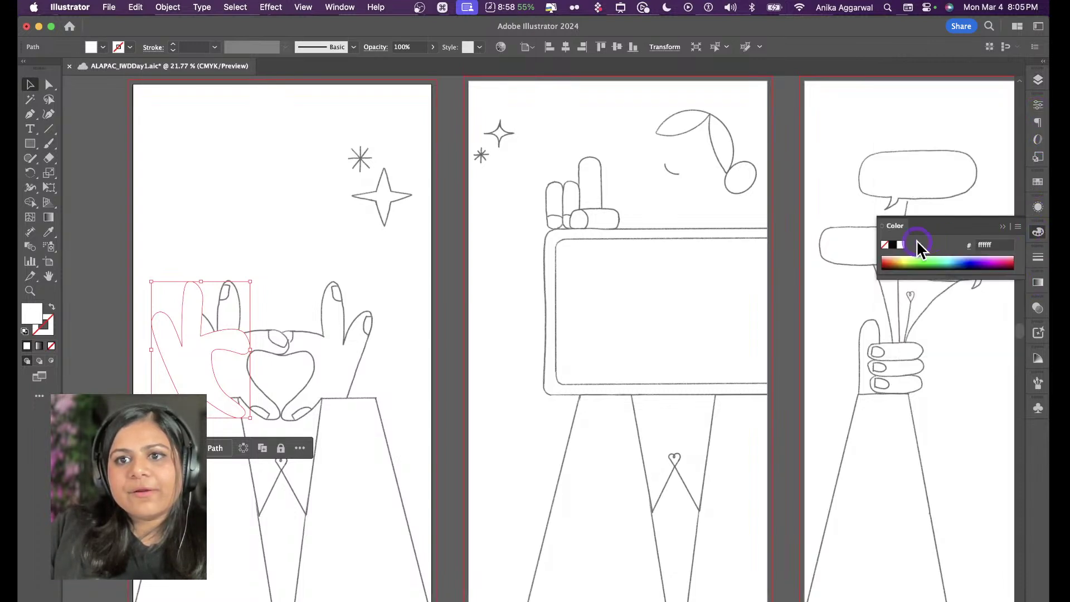
click(892, 245)
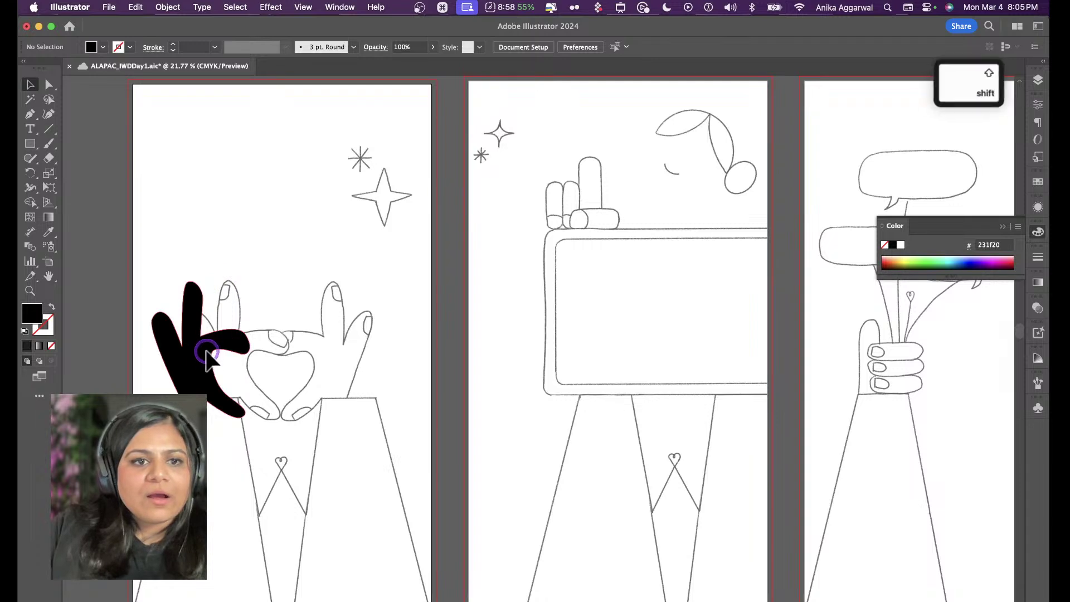
drag(210, 349, 244, 349)
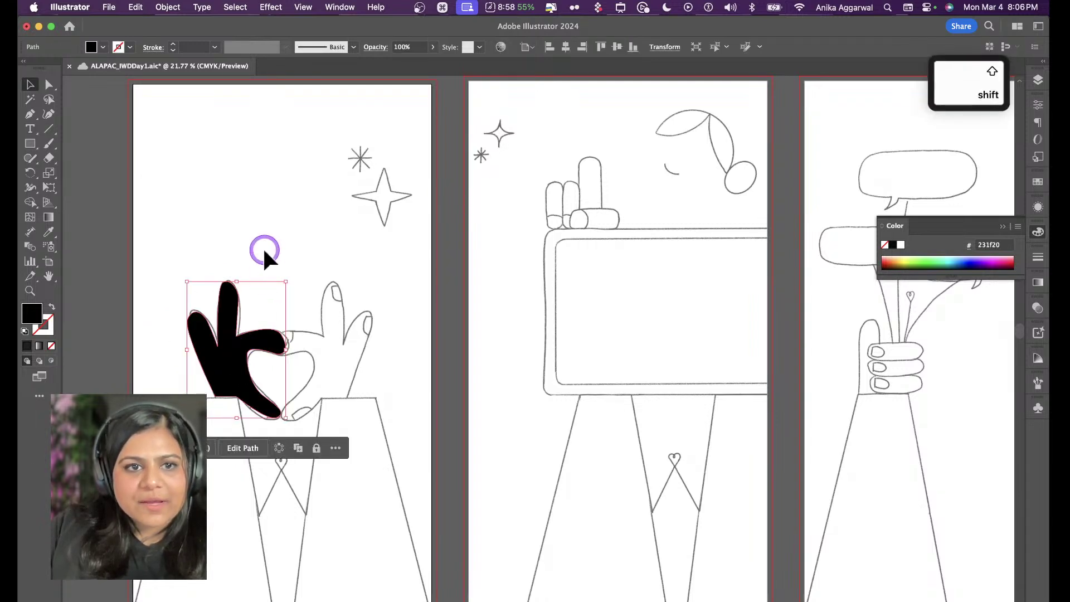
Nudge the black left hand to line it up more closely with its sketch
scroll(234, 346, up, 3)
click(248, 336)
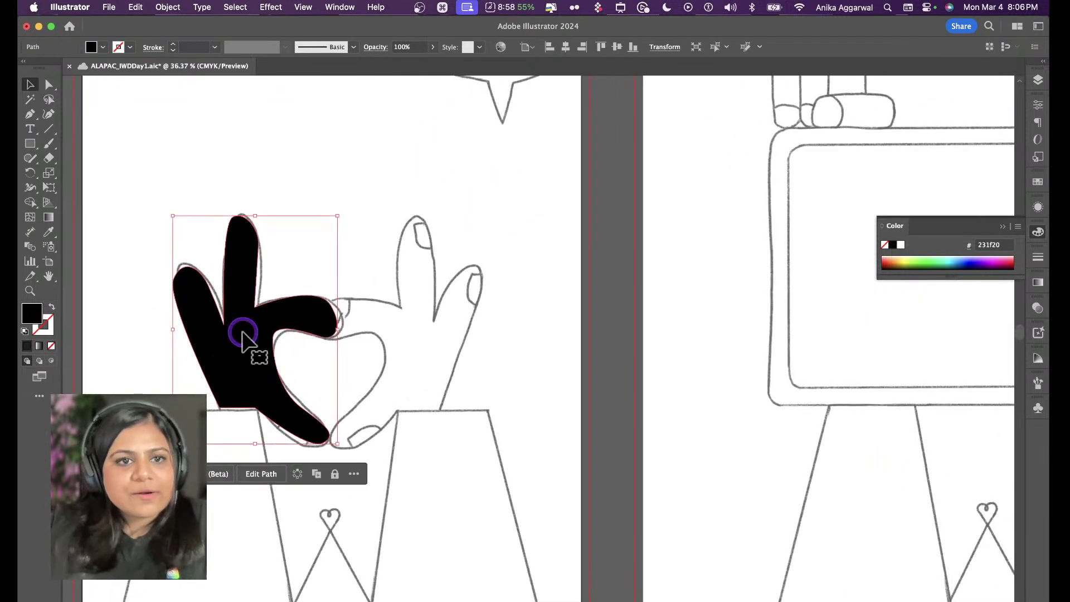
drag(245, 334, 247, 331)
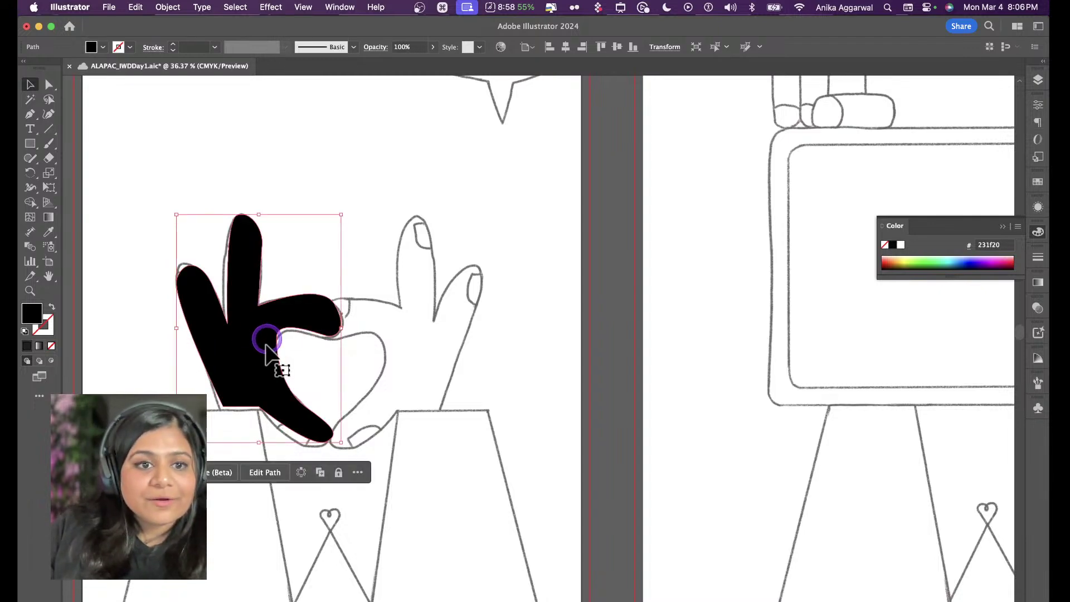
drag(263, 358, 259, 357)
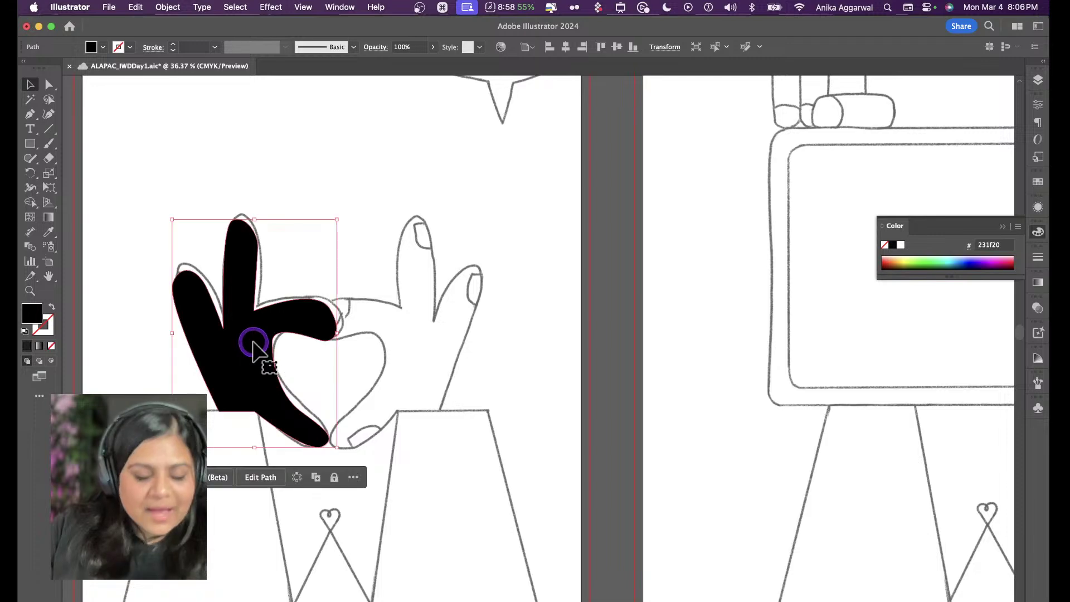
Refine the left hand's anchor points and handles with Direct Selection along the fingers and the inner thumb curve to follow the sketch
key(a)
drag(177, 283, 214, 293)
drag(230, 223, 228, 224)
click(218, 227)
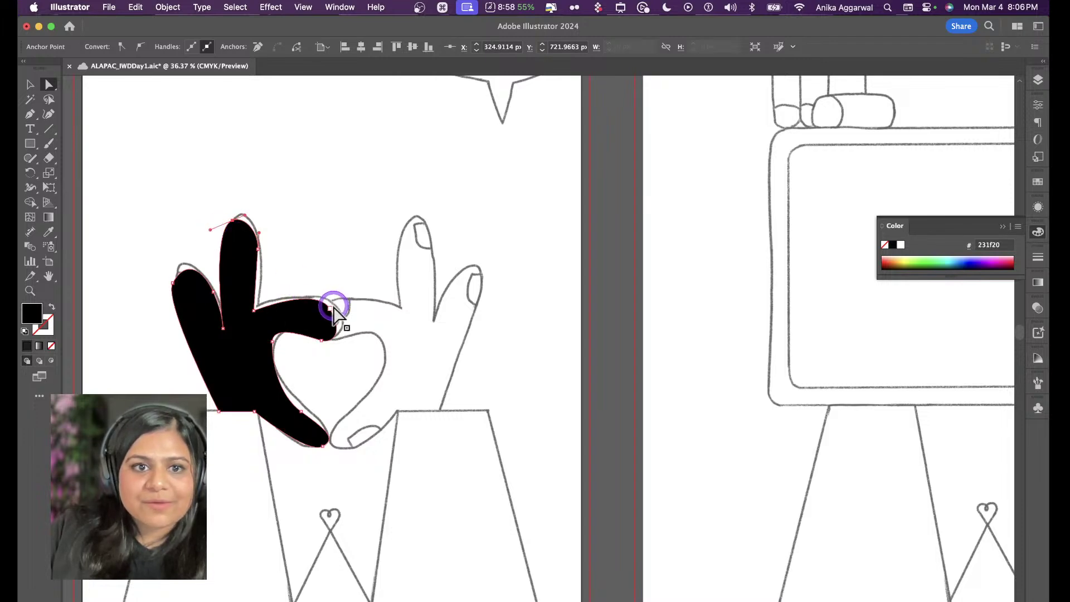
drag(330, 308, 331, 302)
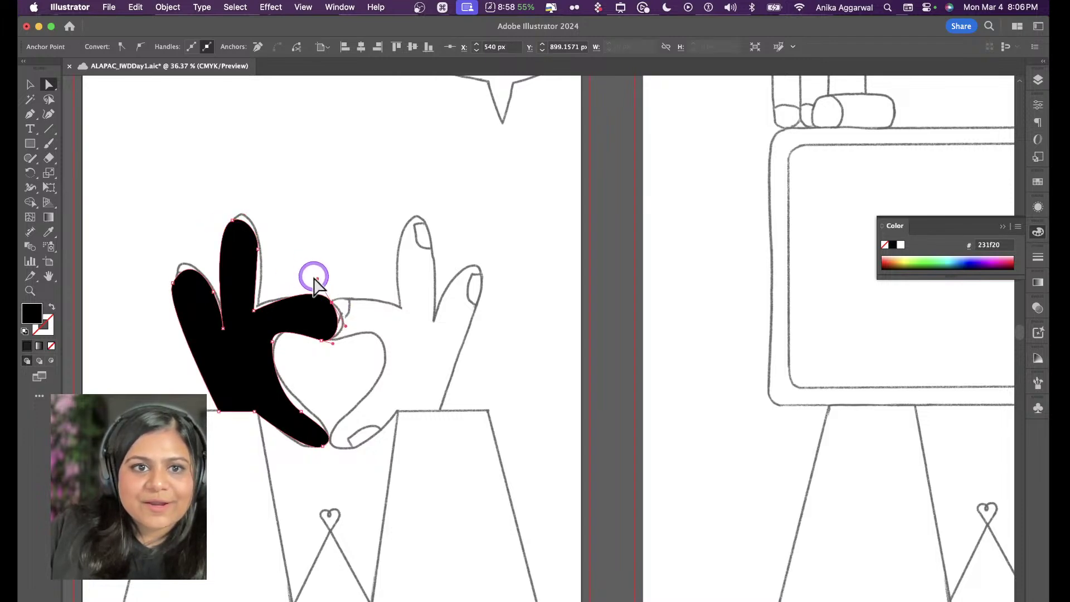
click(322, 341)
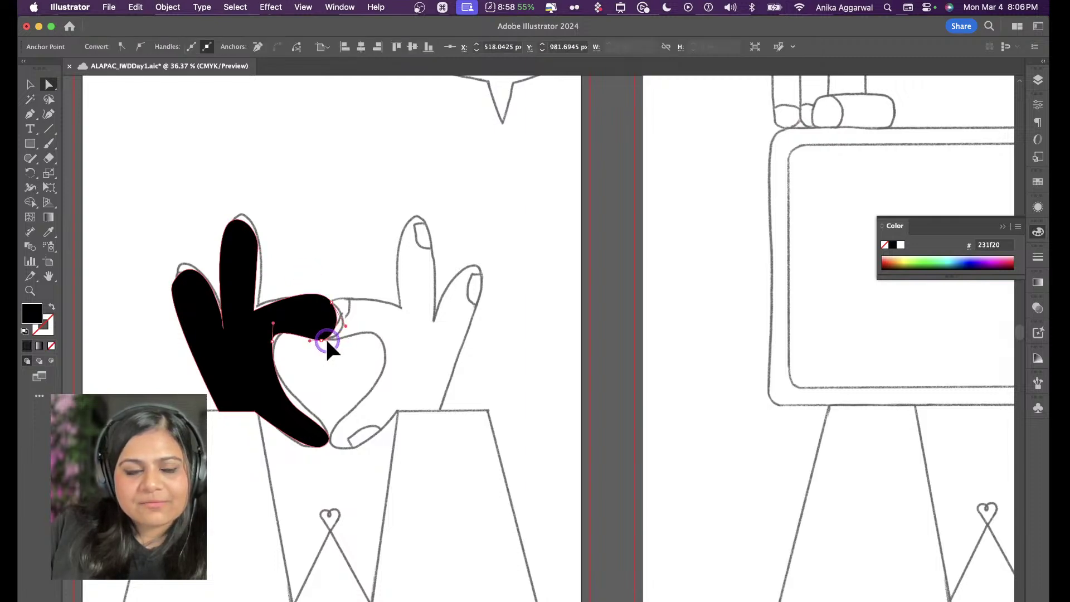
drag(325, 342, 269, 352)
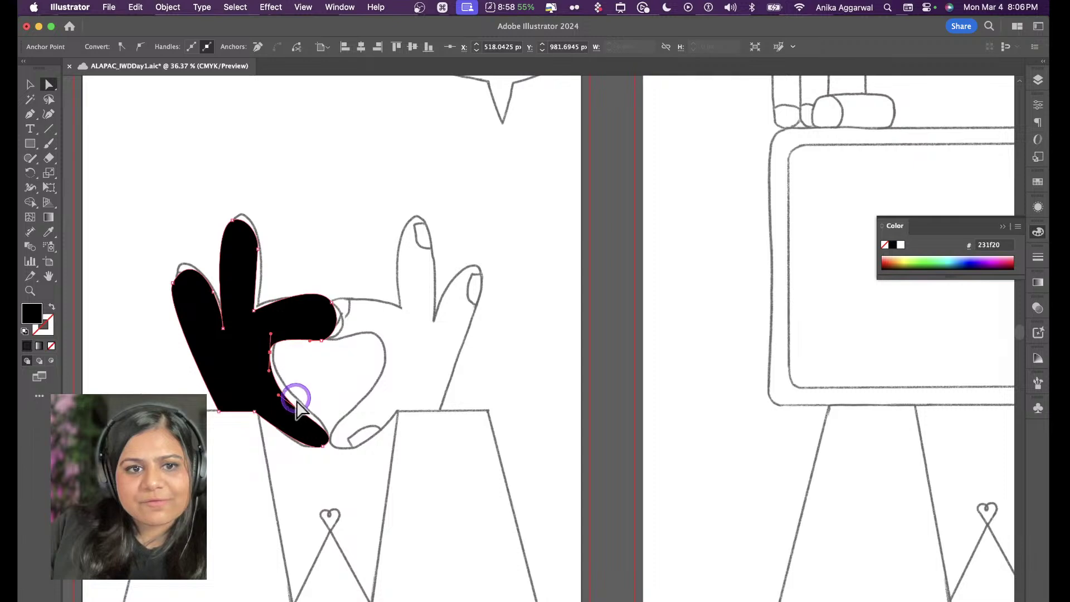
click(279, 397)
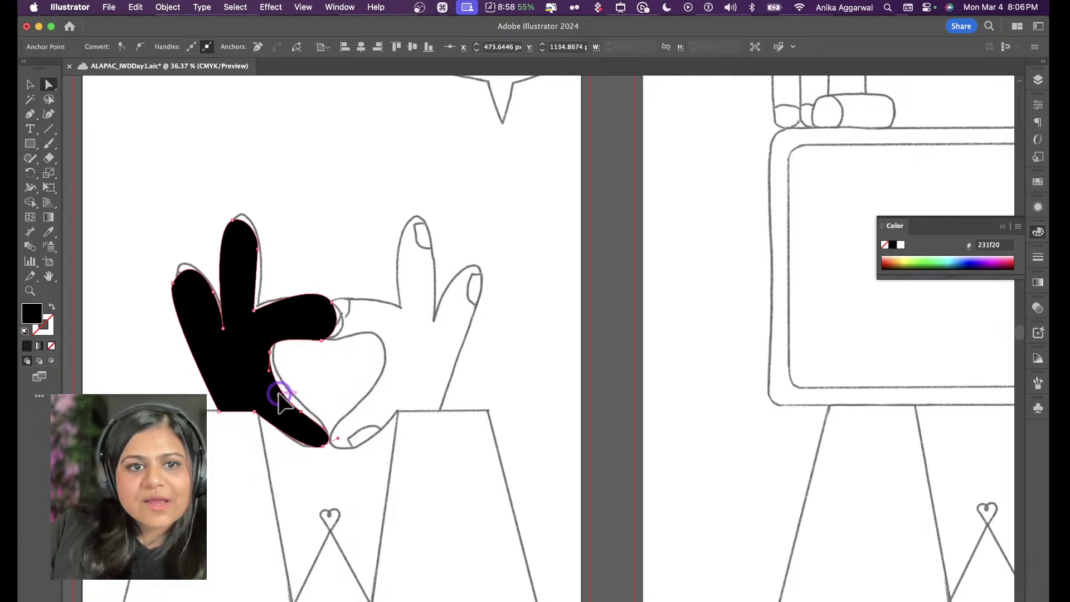
drag(279, 394, 336, 435)
key(v)
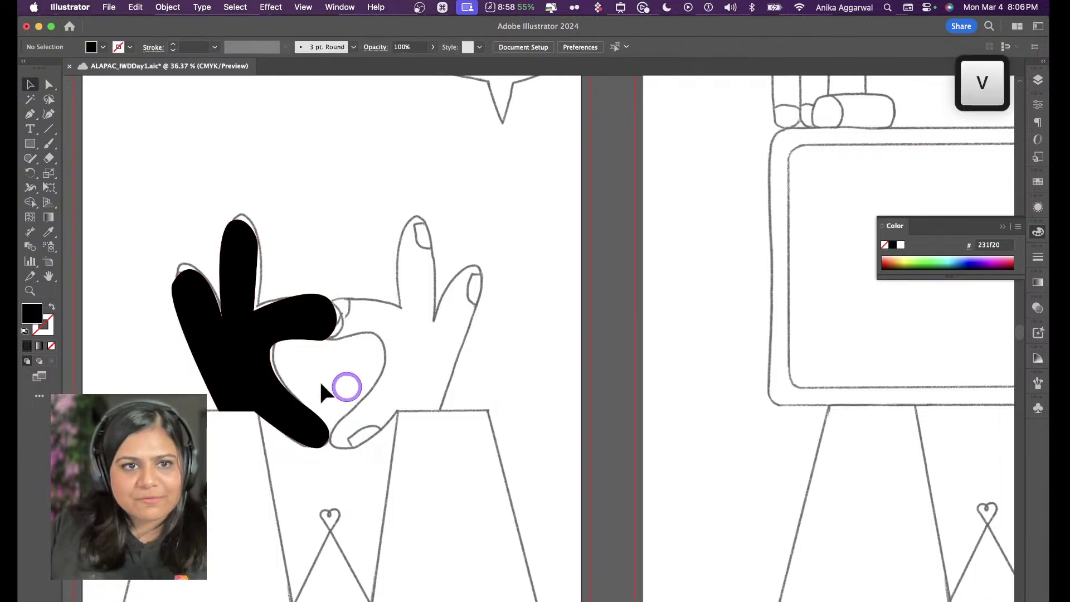
Duplicate the black hand horizontally over the right hand's sketch
click(245, 363)
click(352, 288)
click(284, 338)
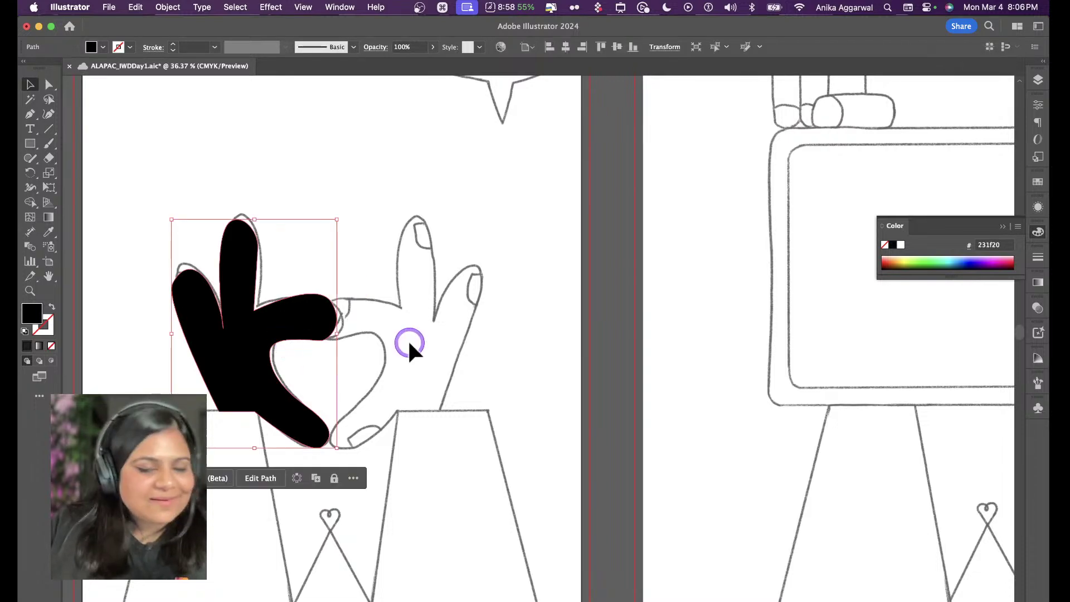
drag(268, 326, 452, 327)
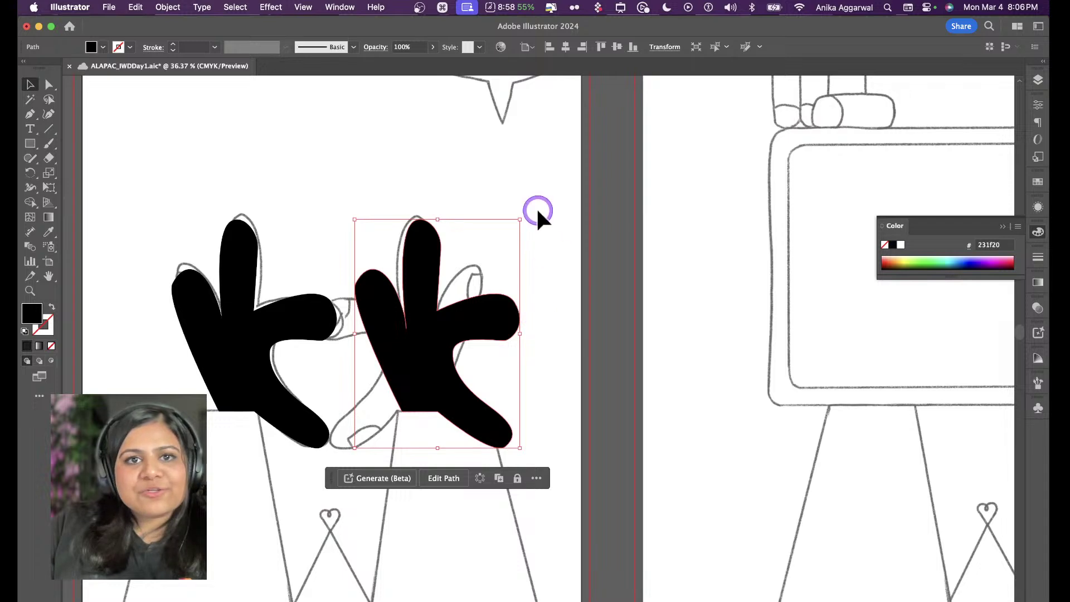
Look through the available workspaces, such as Essentials Classic, without switching
click(340, 6)
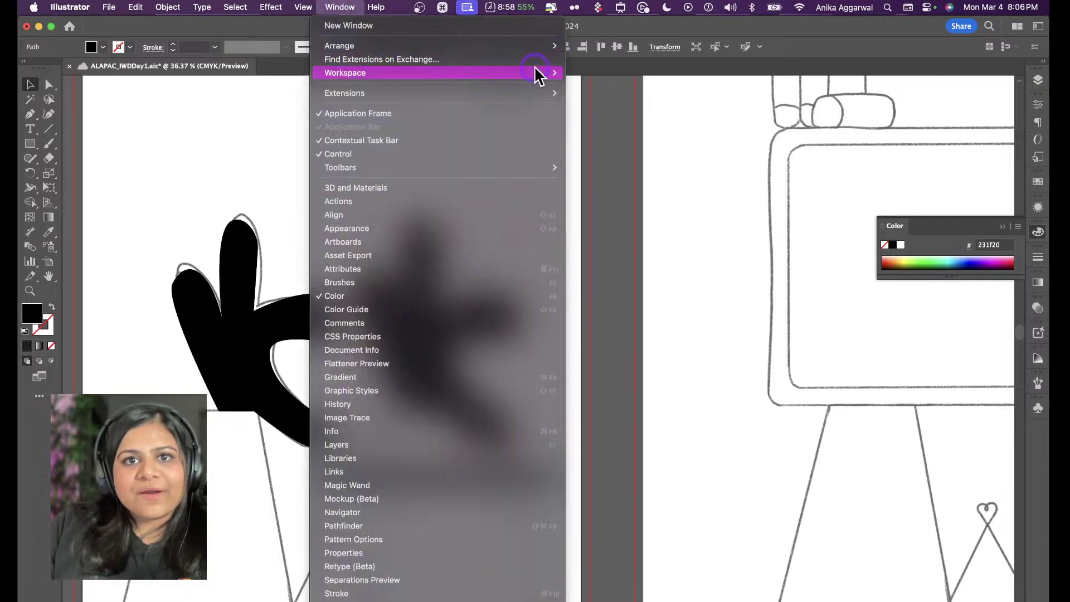
mouse_move(537, 74)
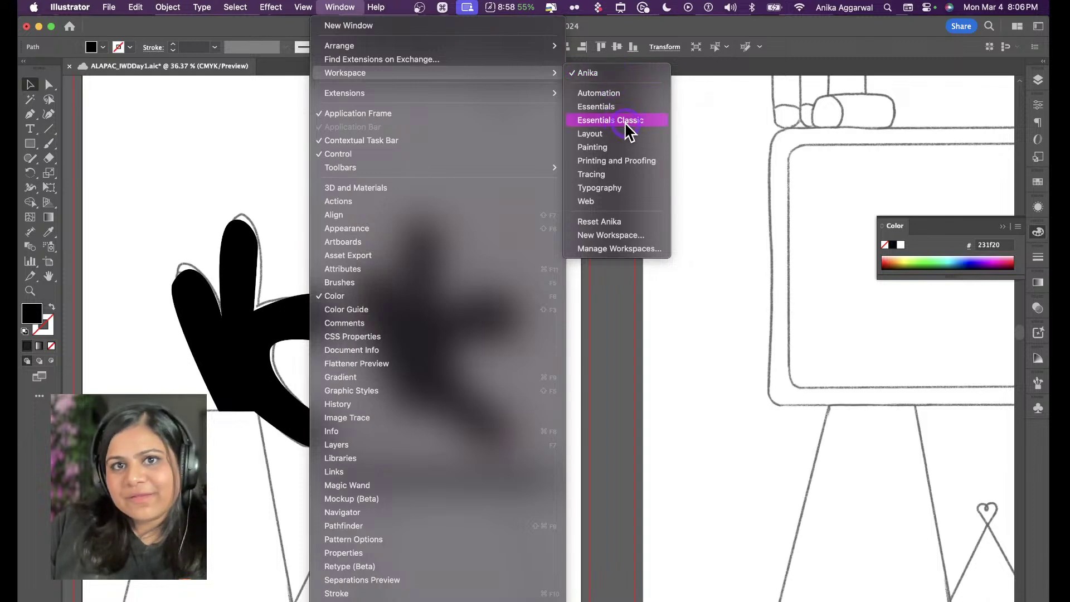
click(711, 148)
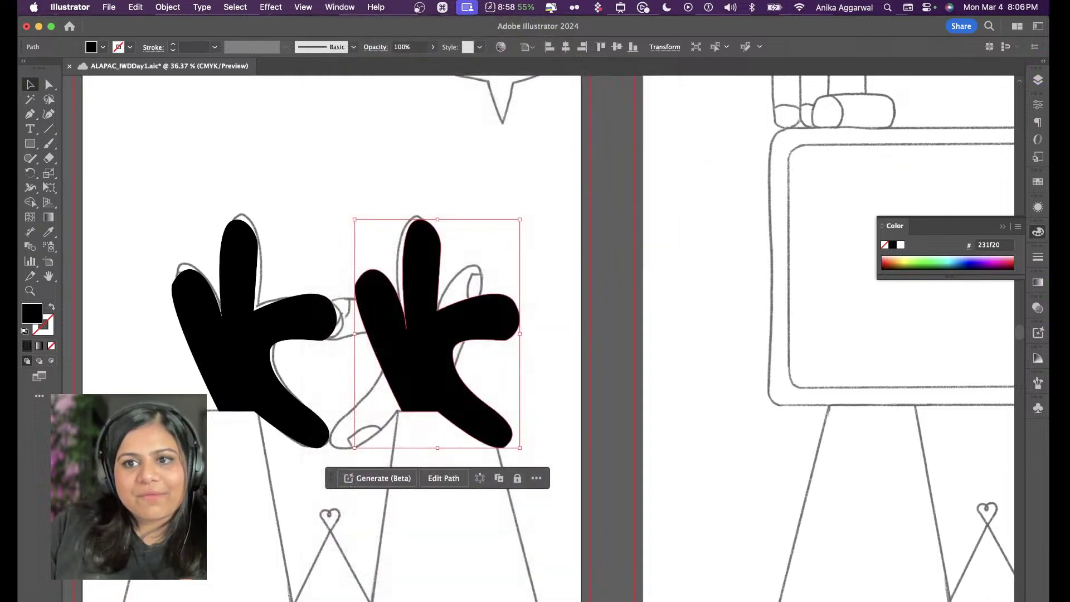
Flip the duplicated hand horizontally and position it over the right hand's sketch so the two hands form the heart
click(1040, 65)
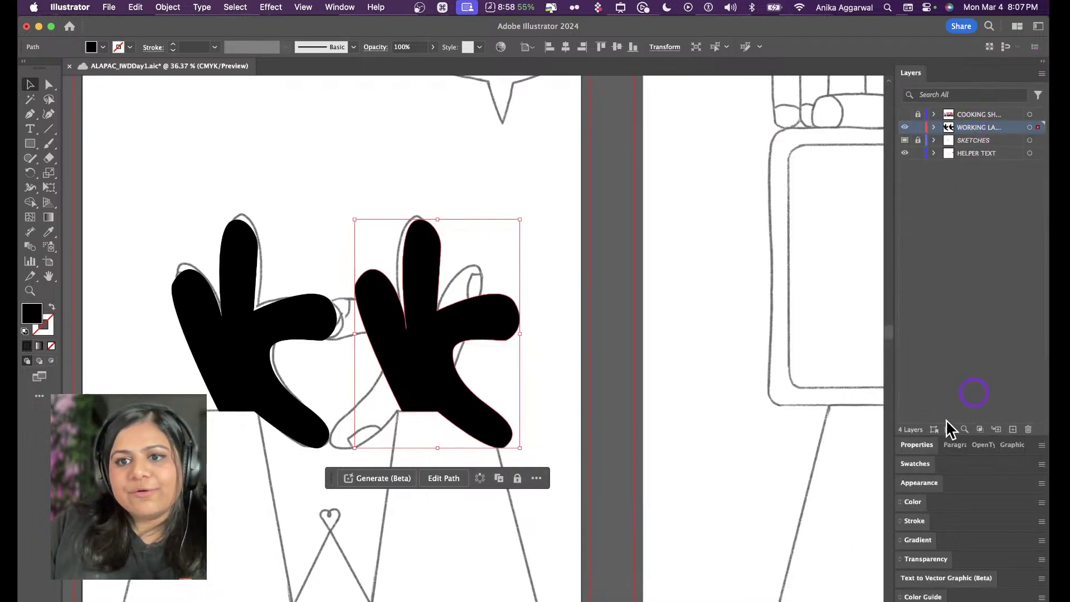
click(917, 445)
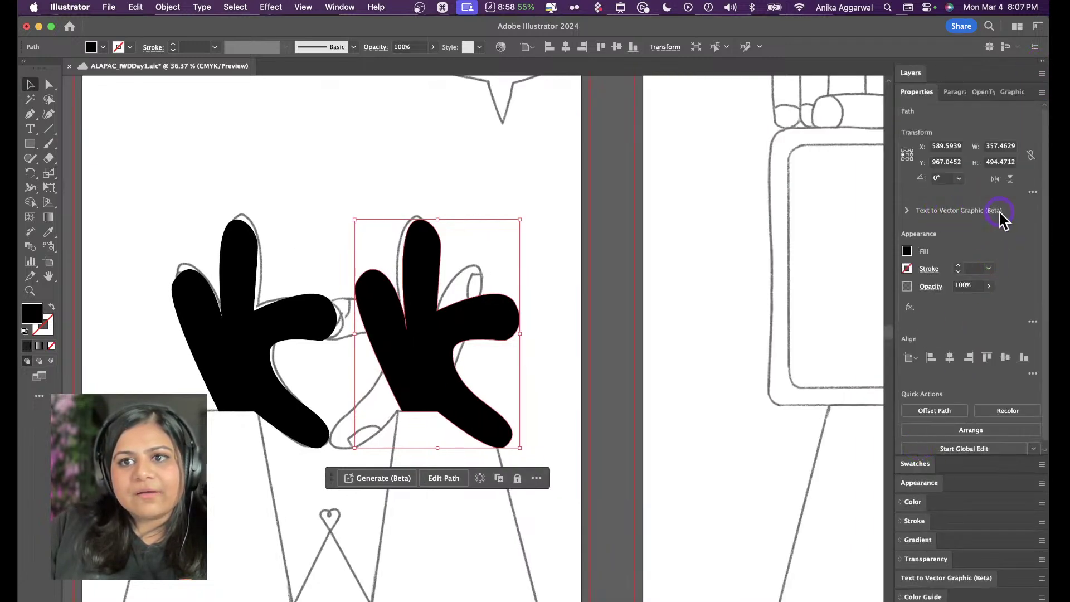
click(995, 179)
drag(312, 350, 431, 333)
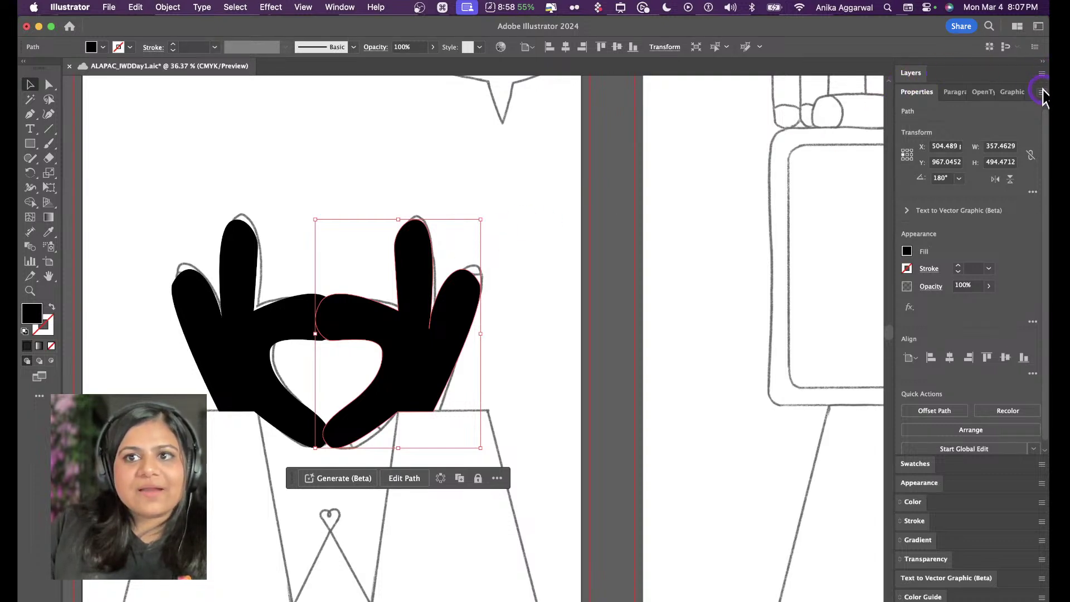
Fill the mirrored right hand with orange-red (ff5615) and deselect it
click(1040, 61)
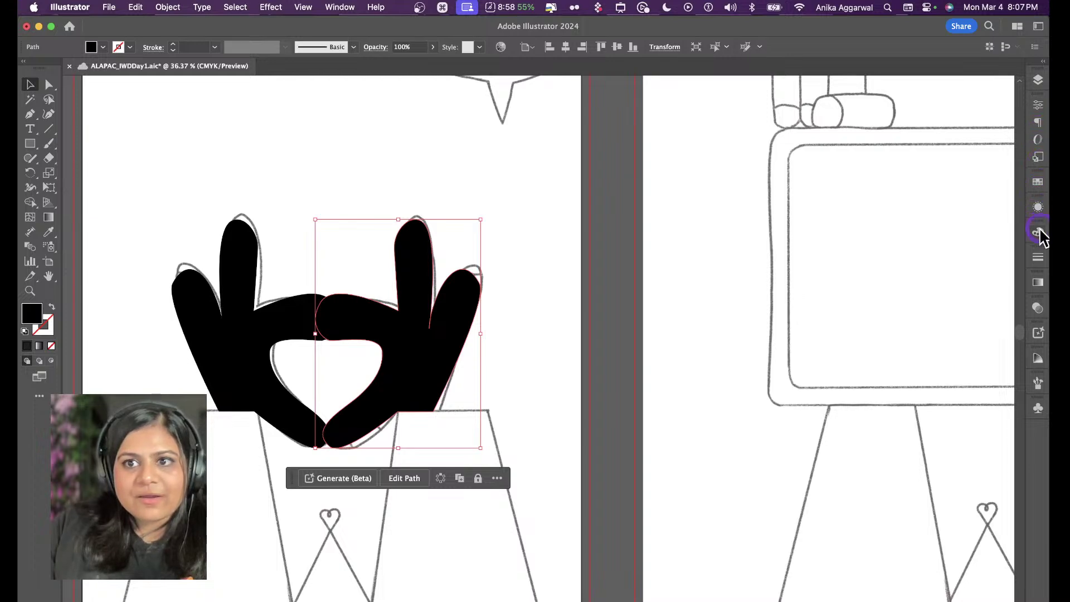
click(1039, 232)
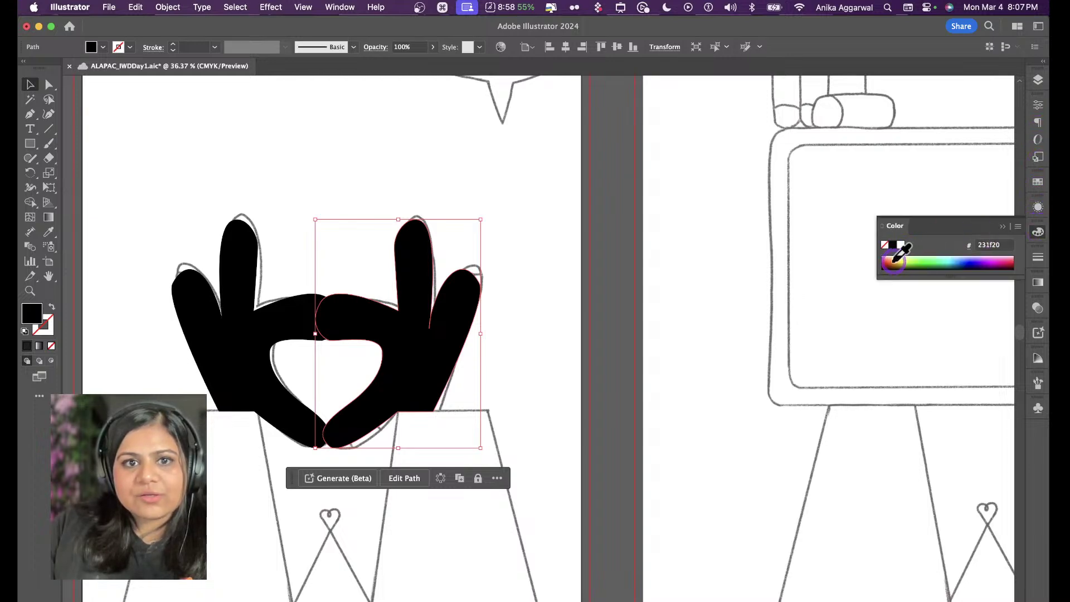
drag(894, 262, 887, 261)
key(v)
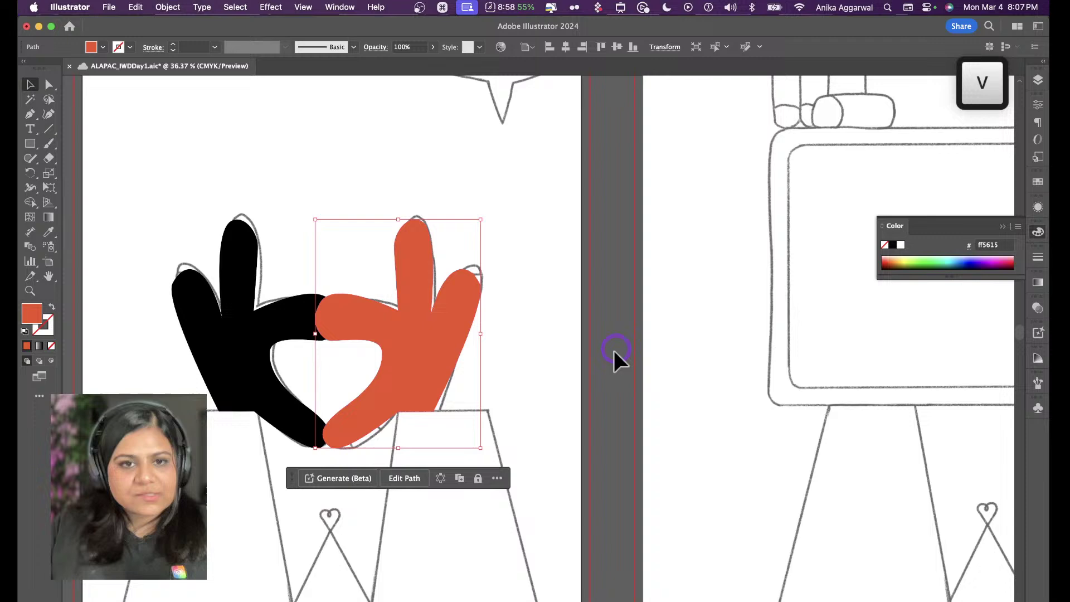
click(528, 292)
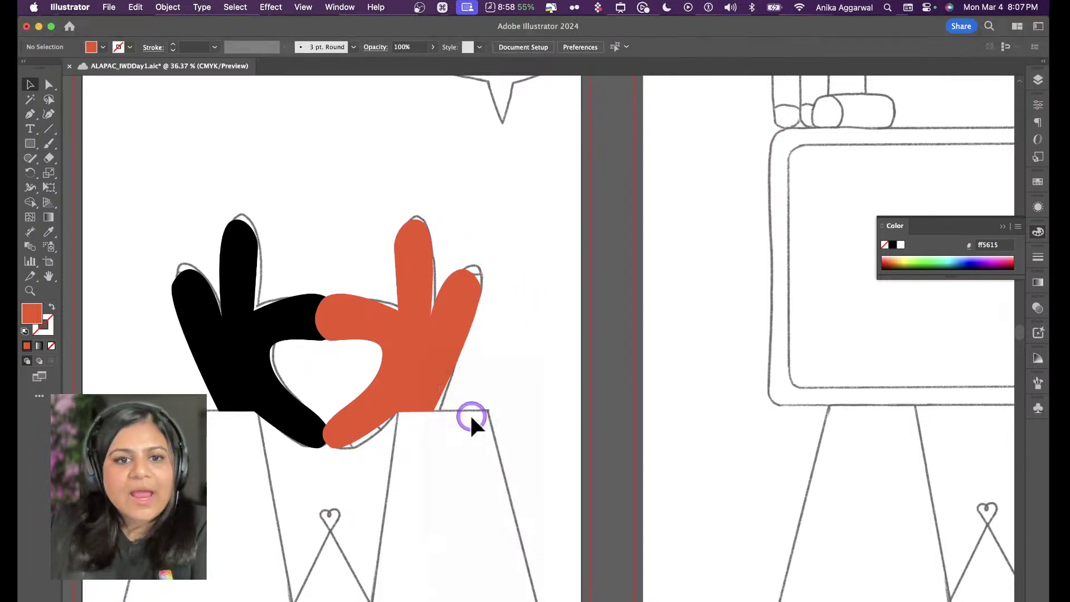
Trace the left sleeve below the black hand as a closed four-point Pen tool path extending past the artboard's lower edge
scroll(472, 419, down, 5)
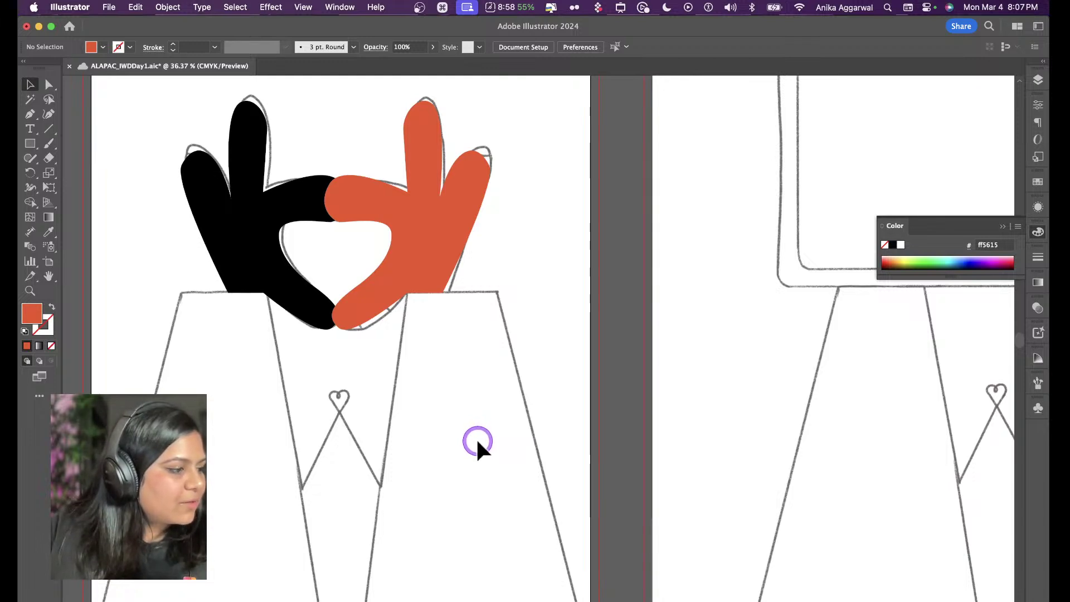
right_click(302, 400)
click(329, 401)
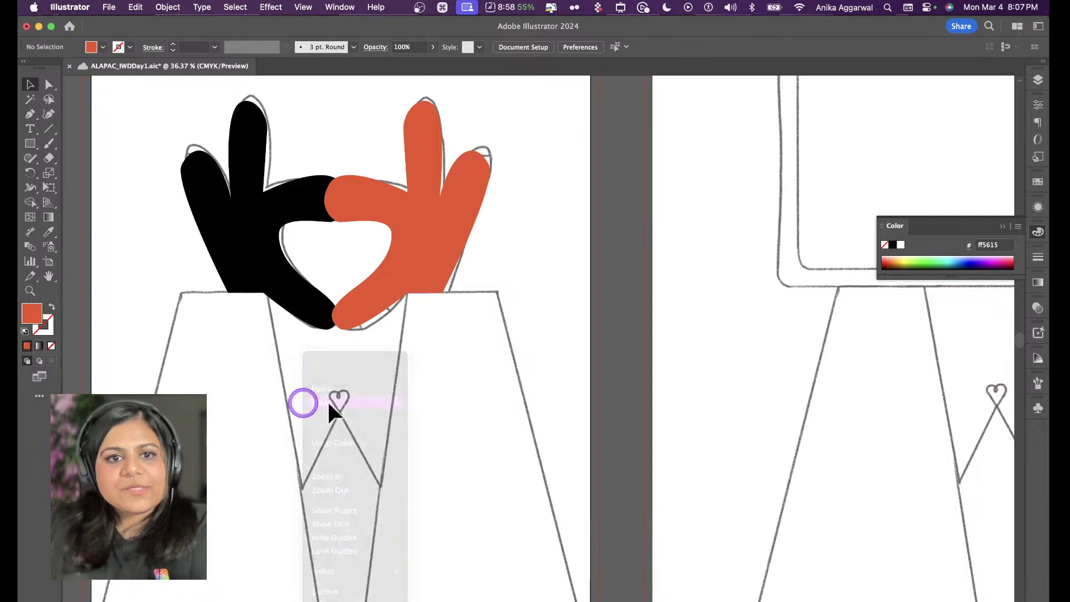
scroll(308, 353, down, 5)
scroll(306, 350, up, 2)
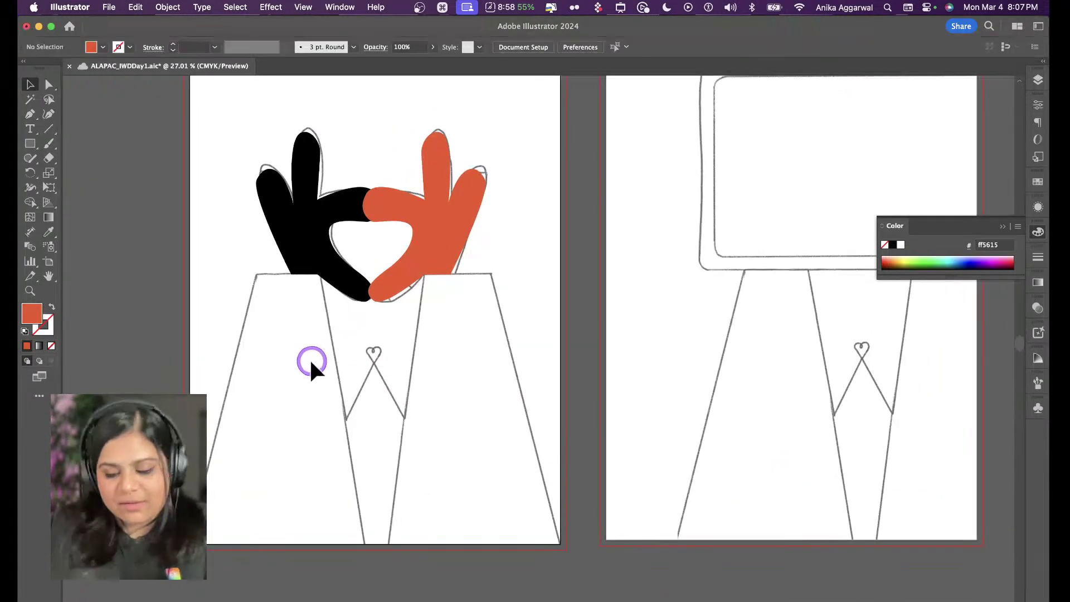
key(p)
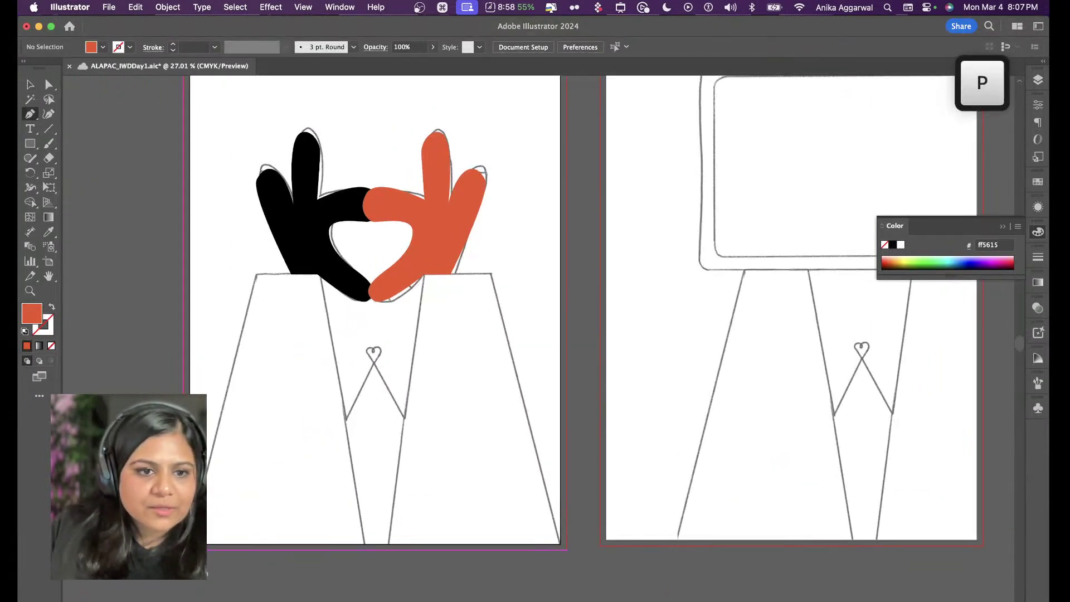
click(184, 549)
click(257, 274)
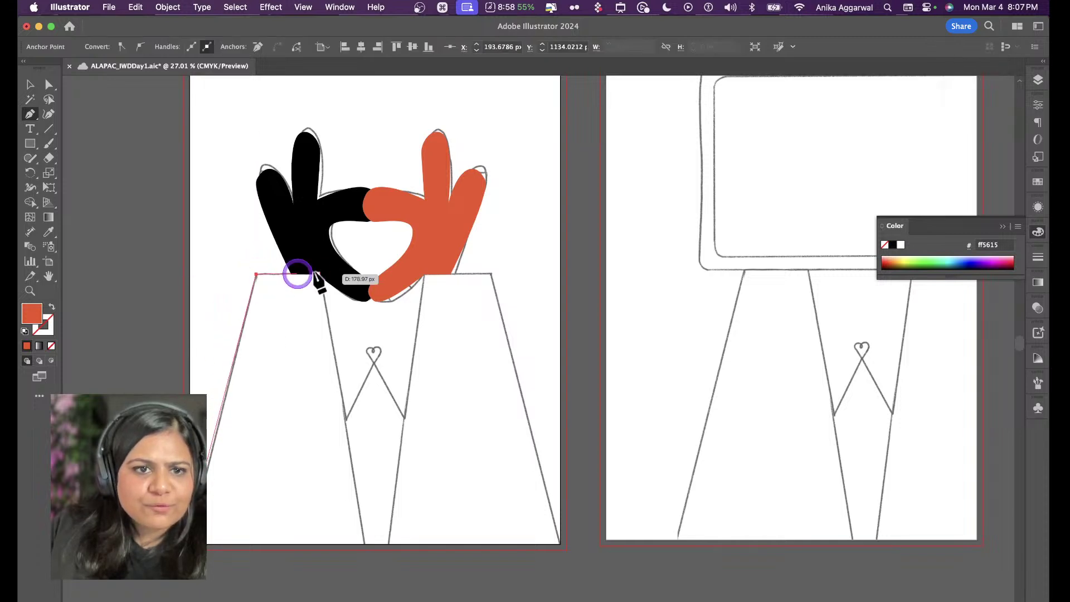
shift+click(318, 274)
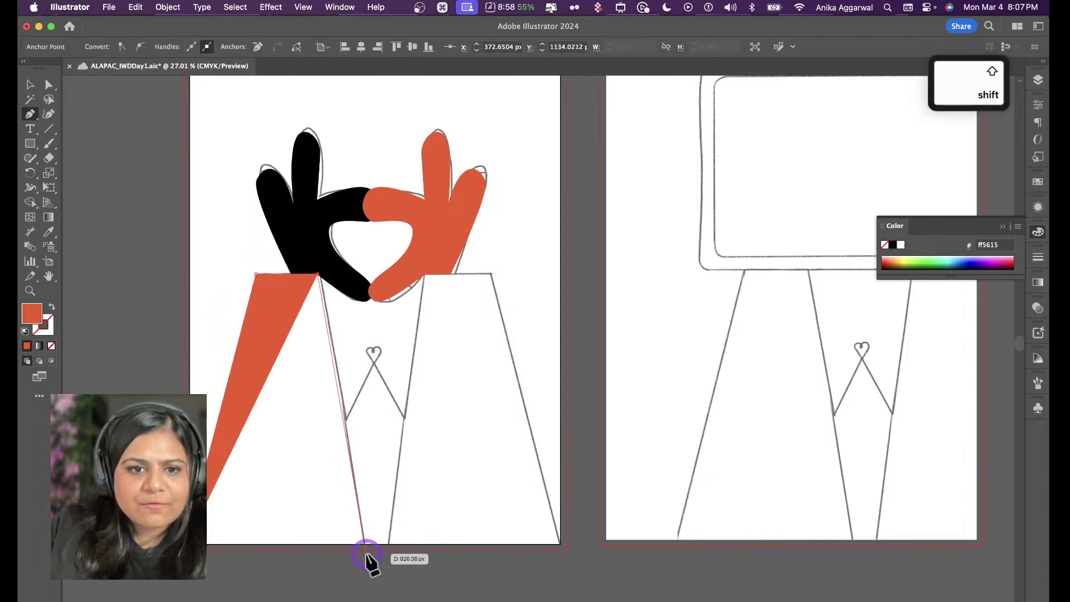
shift+click(366, 553)
click(185, 551)
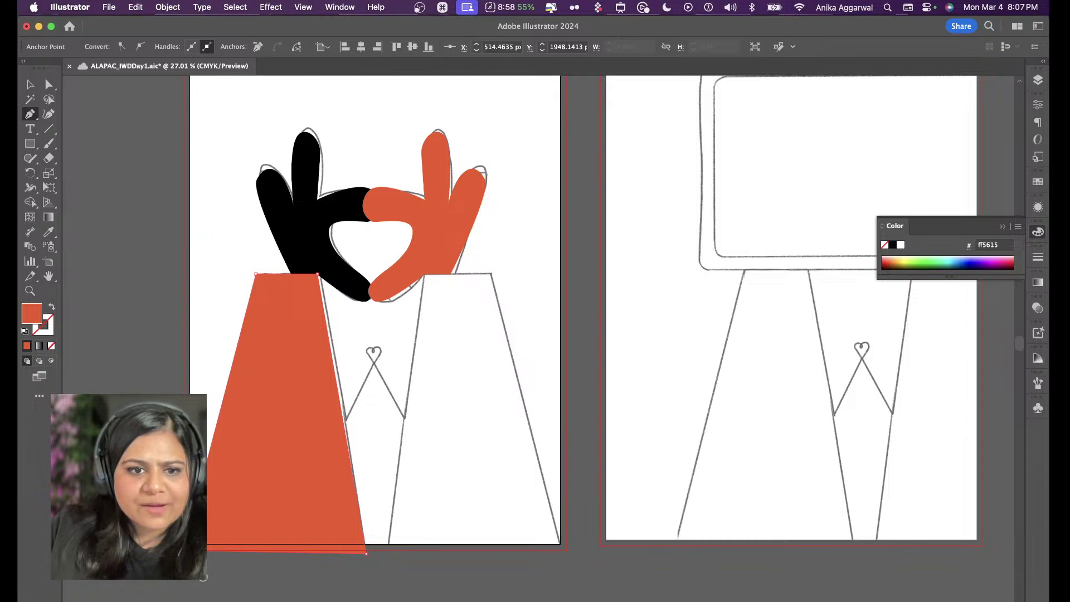
Nudge the orange left sleeve into place over its sketch and save the document
key(v)
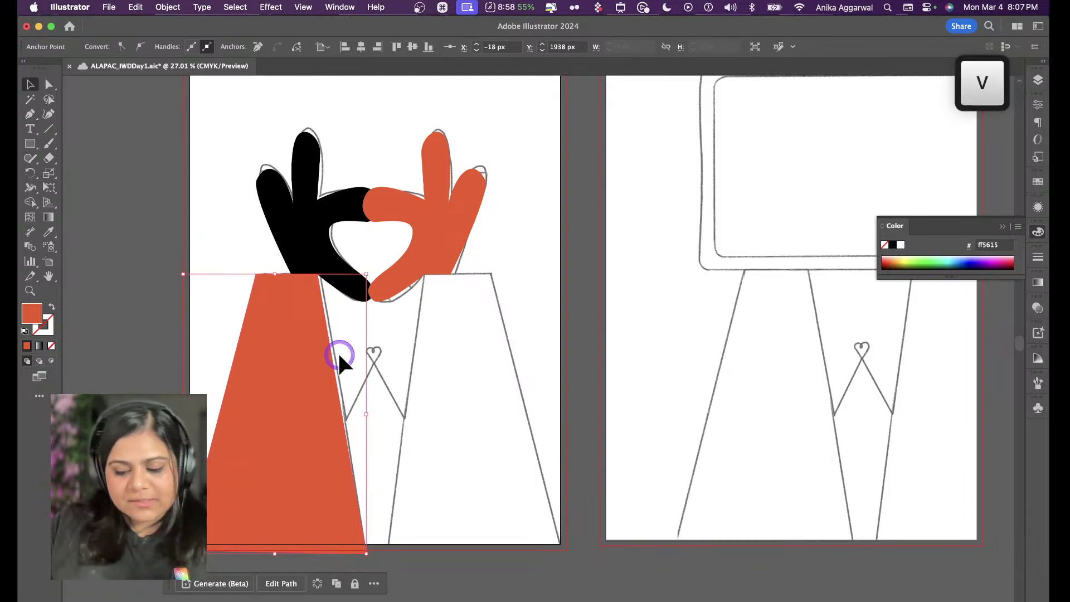
key(i)
key(v)
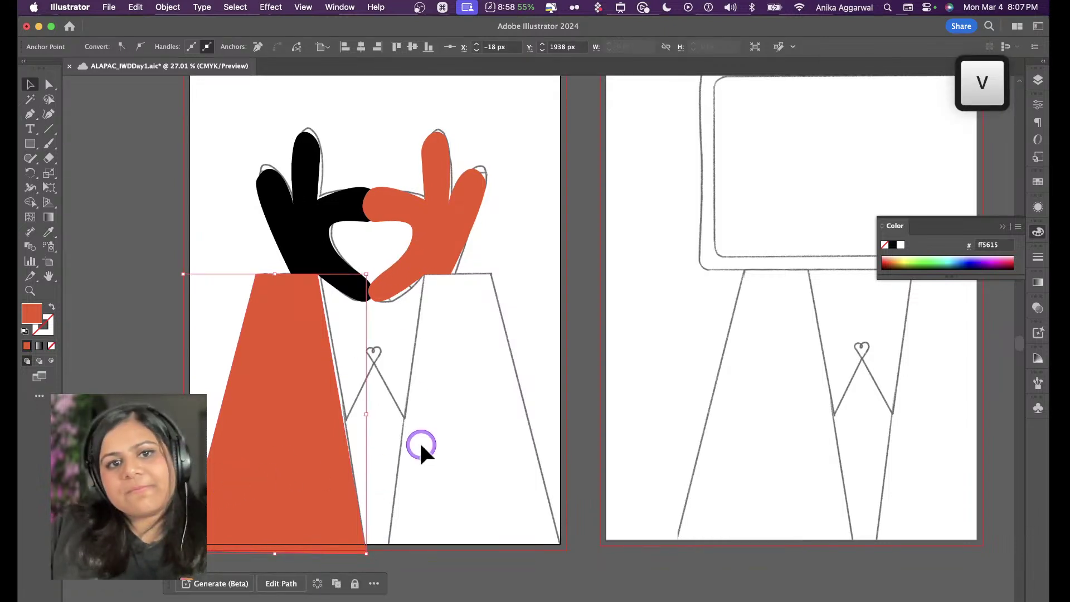
drag(327, 433, 326, 428)
scroll(377, 416, down, 6)
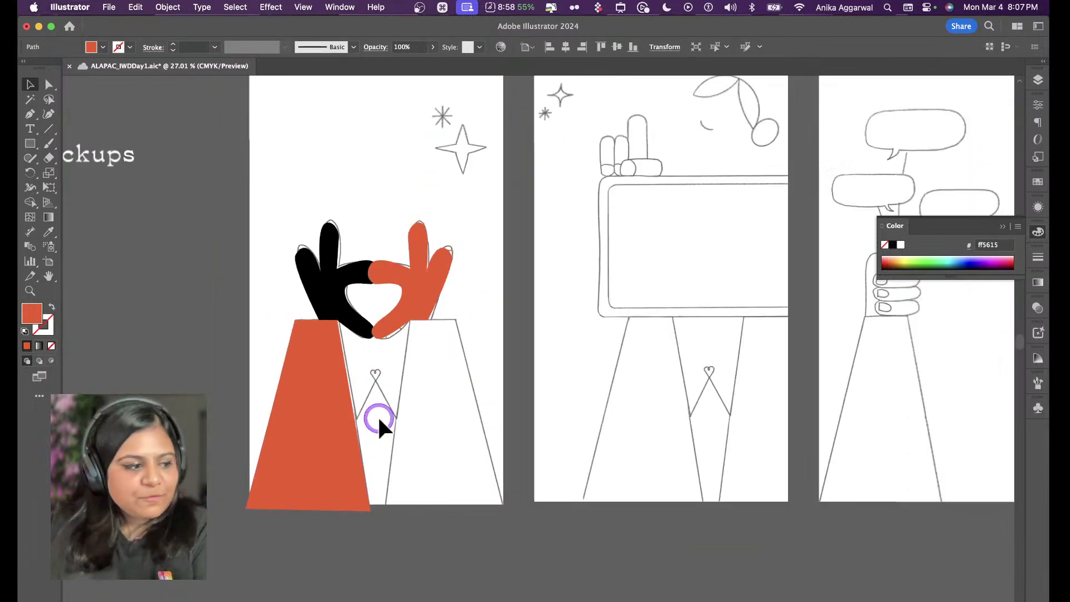
scroll(399, 422, up, 1)
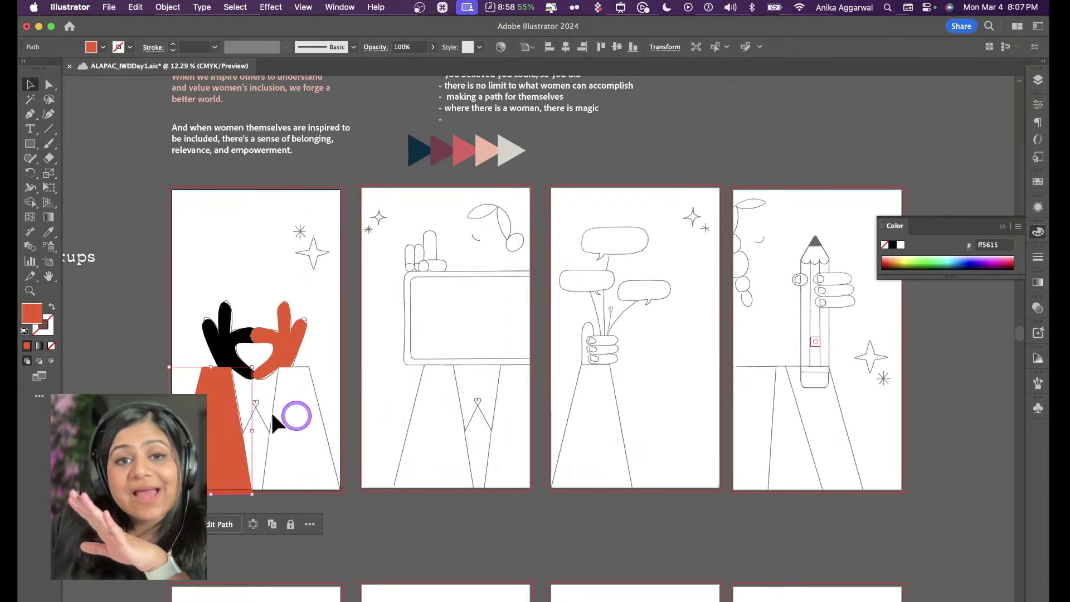
key(super+s)
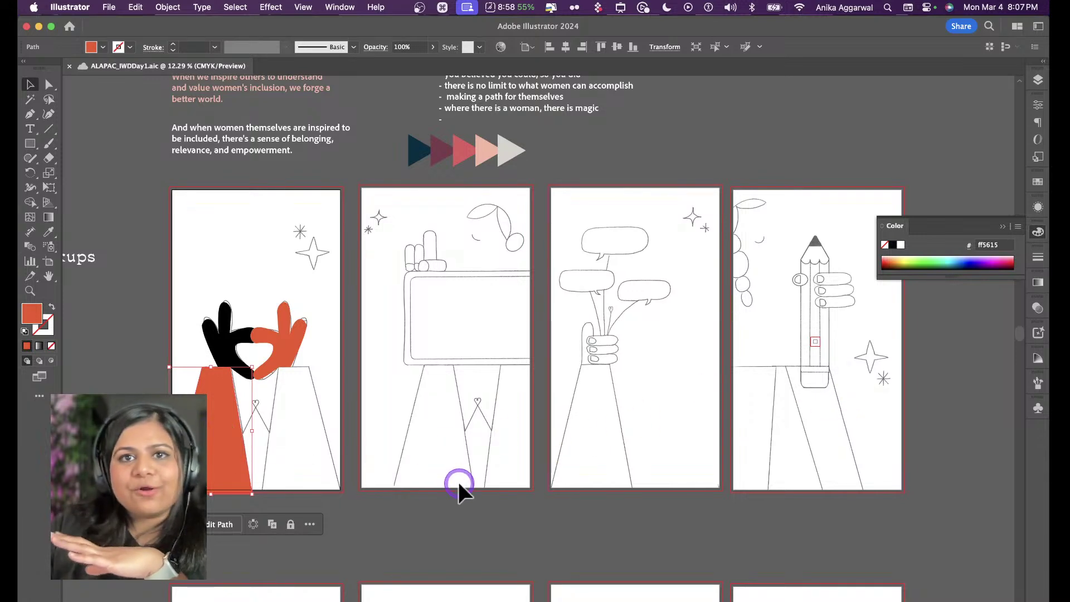
Duplicate the orange left sleeve horizontally over the right sleeve's sketch
scroll(461, 479, left, 2)
scroll(352, 447, up, 5)
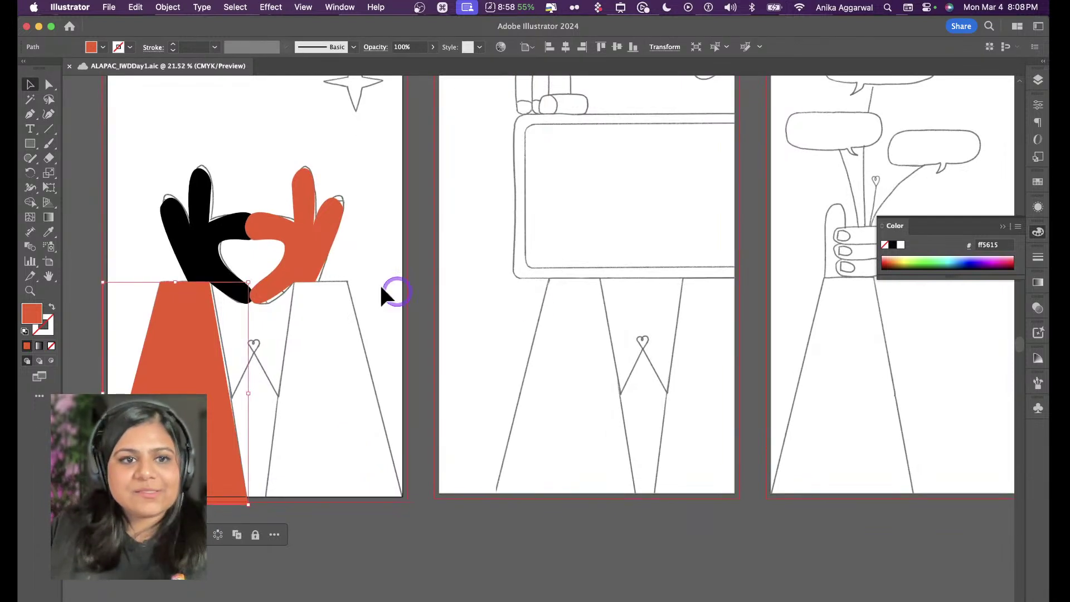
key(alt)
drag(201, 373, 322, 373)
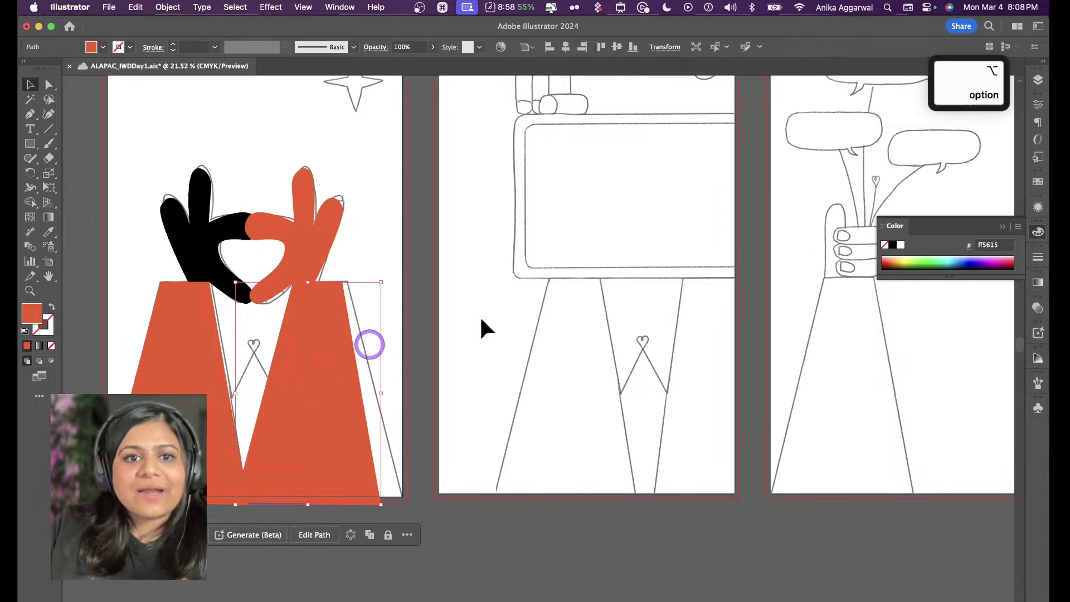
Undo the misplaced right sleeve and duplicate the orange left sleeve again over the right sleeve's sketch
click(1041, 62)
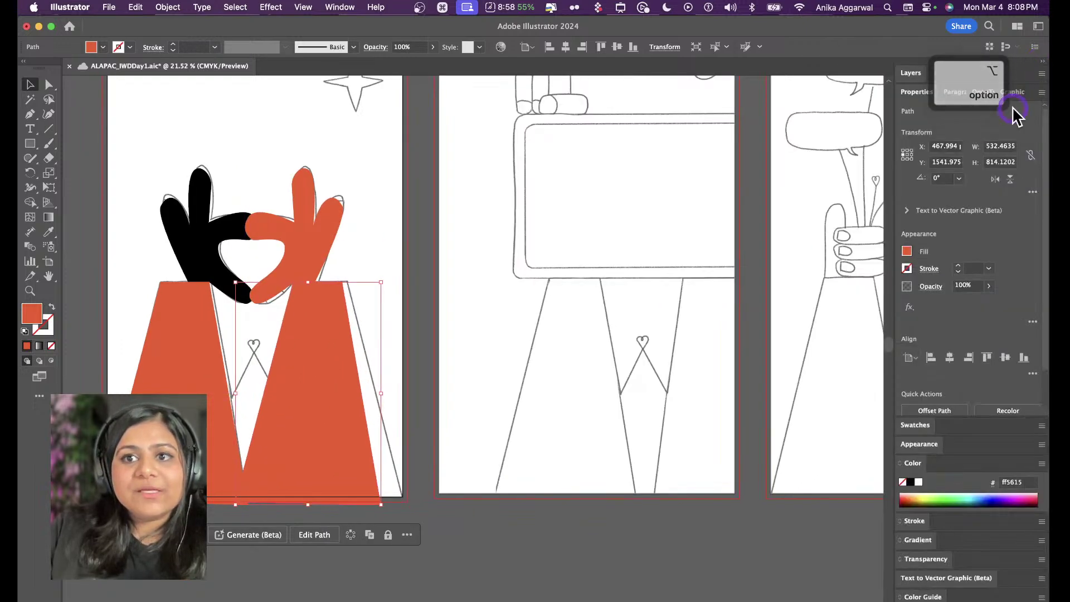
key(super+z)
click(1041, 61)
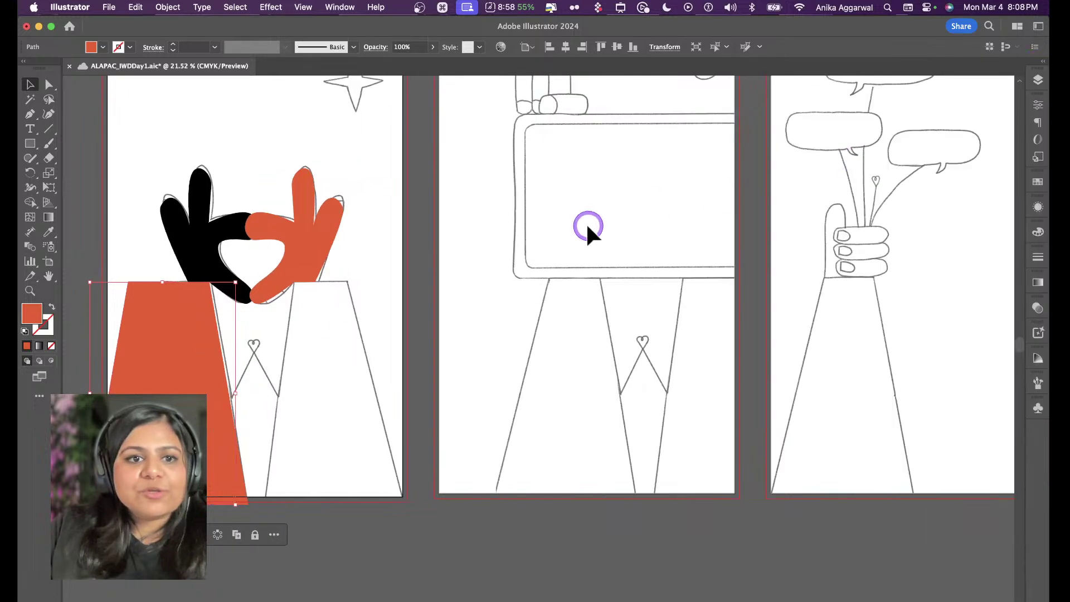
drag(205, 377, 345, 370)
Fill the right sleeve with the black sampled from the left hand and deselect it
key(i)
click(196, 227)
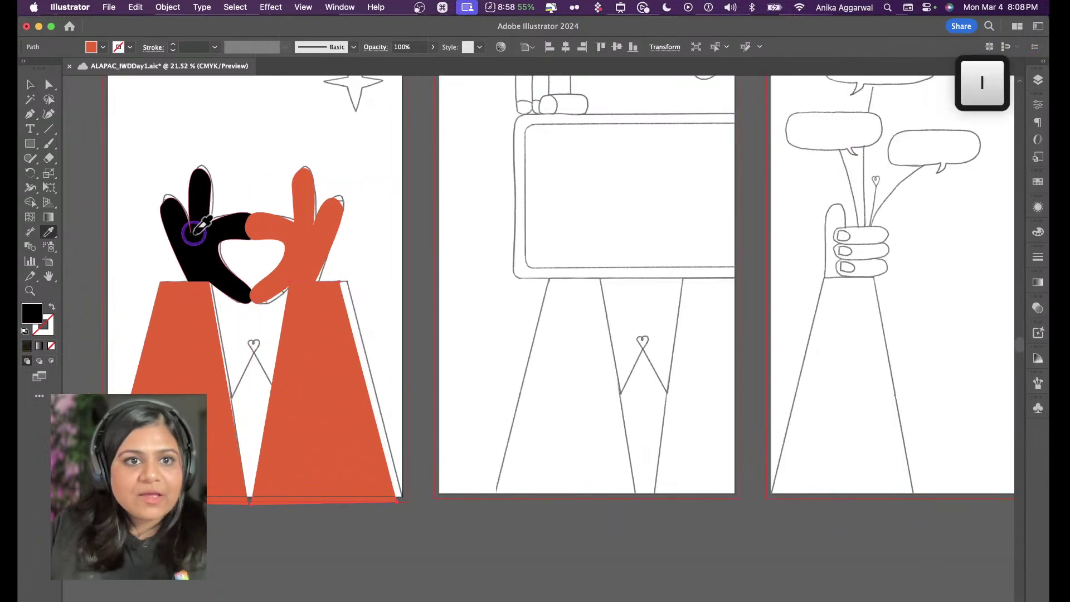
key(v)
click(275, 575)
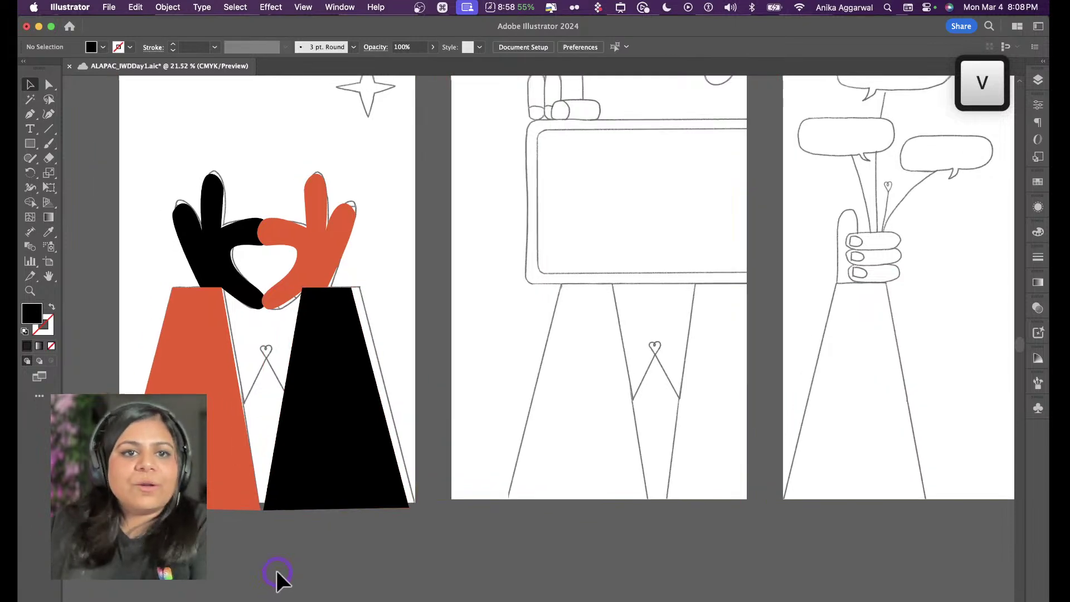
Fill the orange left sleeve with black sampled from the right sleeve
scroll(233, 422, up, 2)
click(212, 390)
key(v)
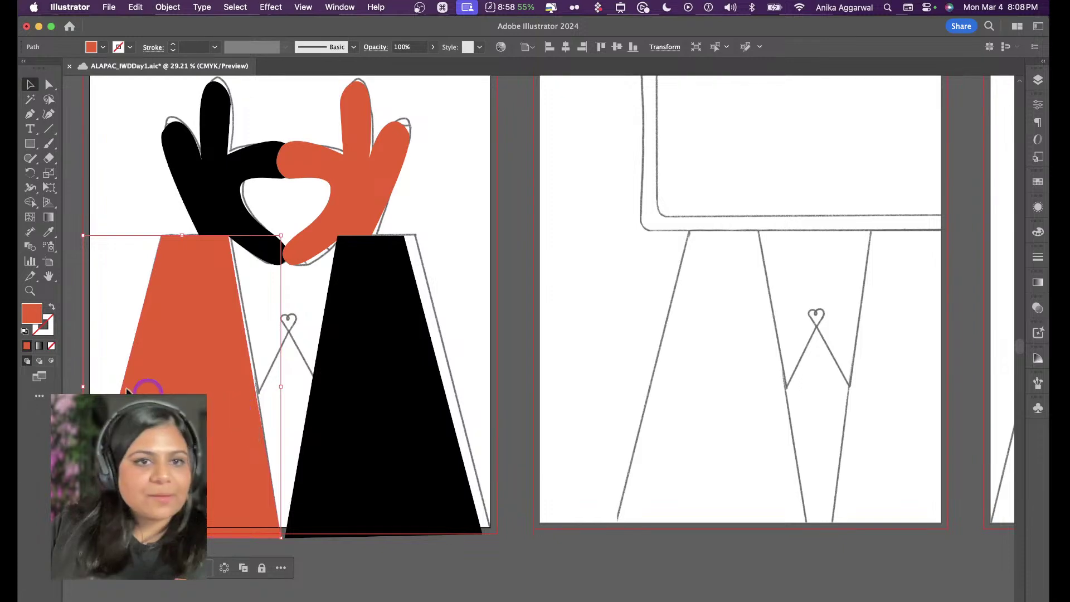
key(i)
click(324, 350)
key(v)
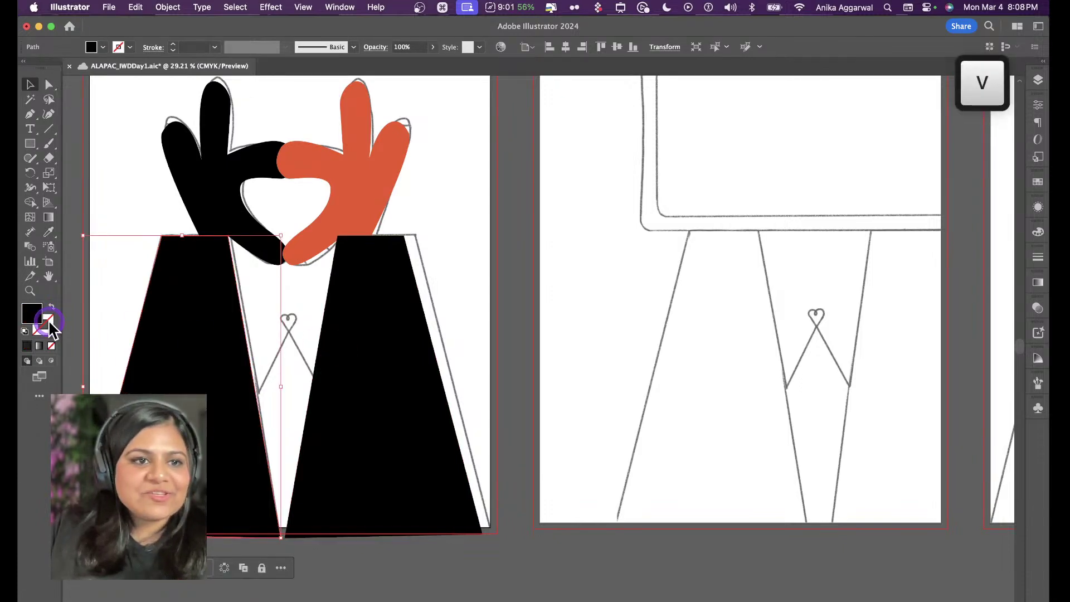
Lighten the left sleeve's fill to a warm grey (685d60) by raising its brightness to 41%
double_click(32, 313)
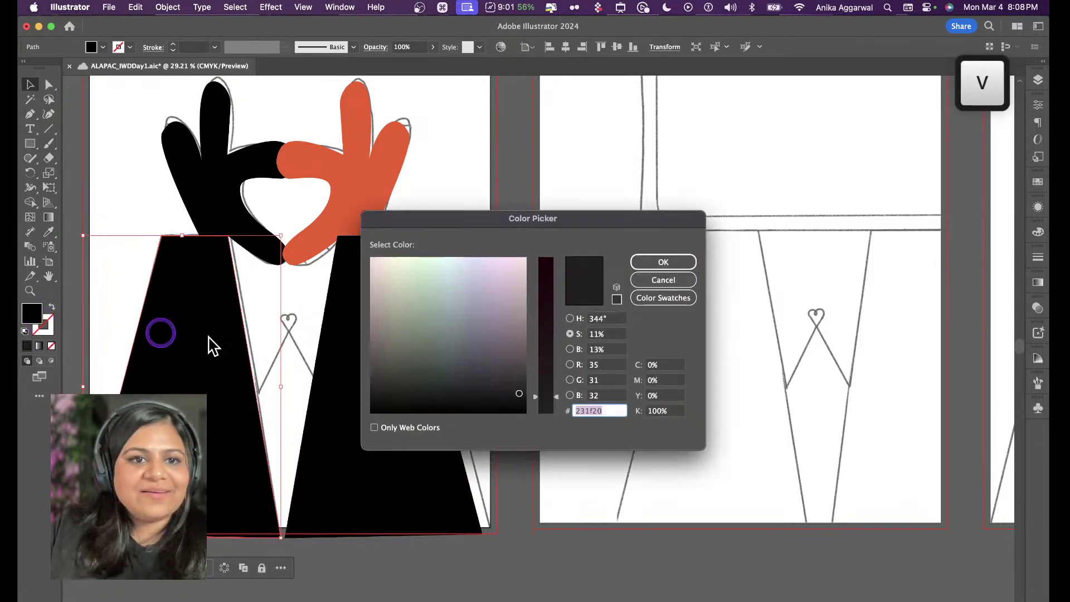
click(570, 349)
click(547, 350)
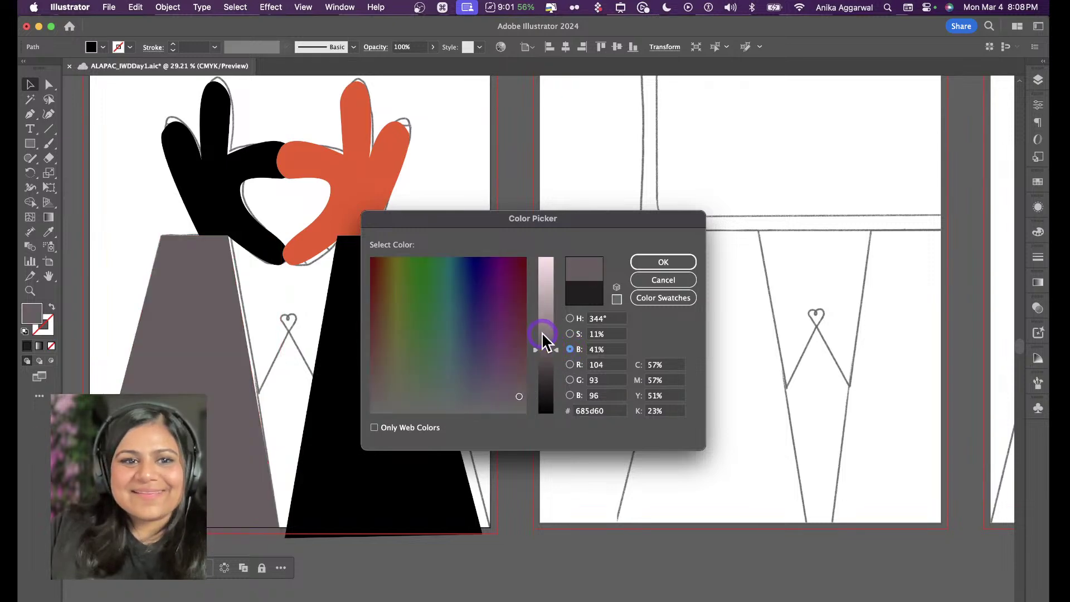
click(662, 261)
Apply the left sleeve's warm grey fill to the orange right hand
key(i)
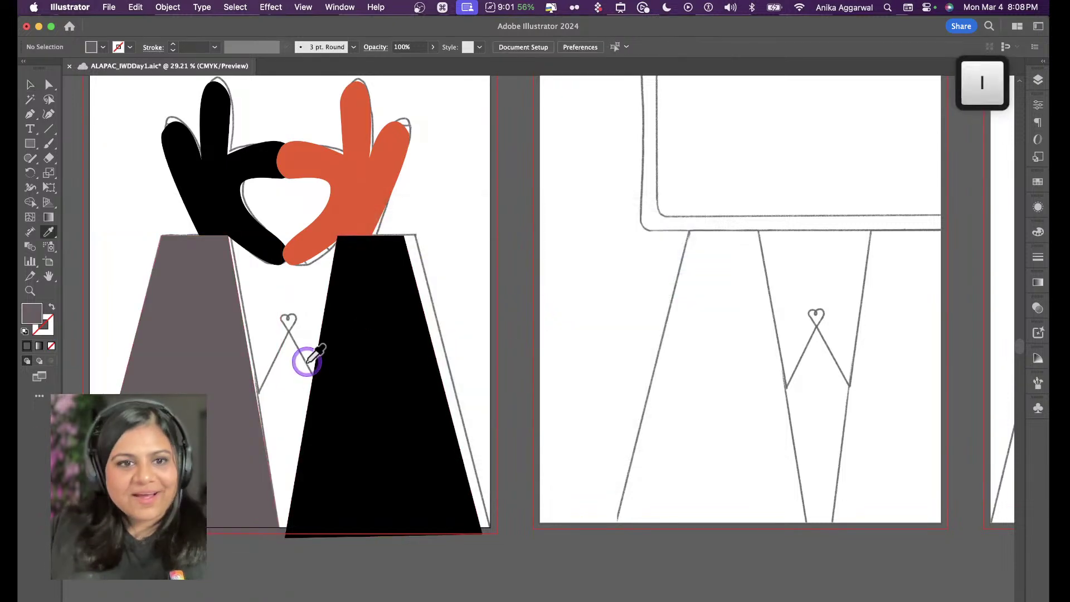
alt+click(376, 191)
key(v)
scroll(486, 334, up, 5)
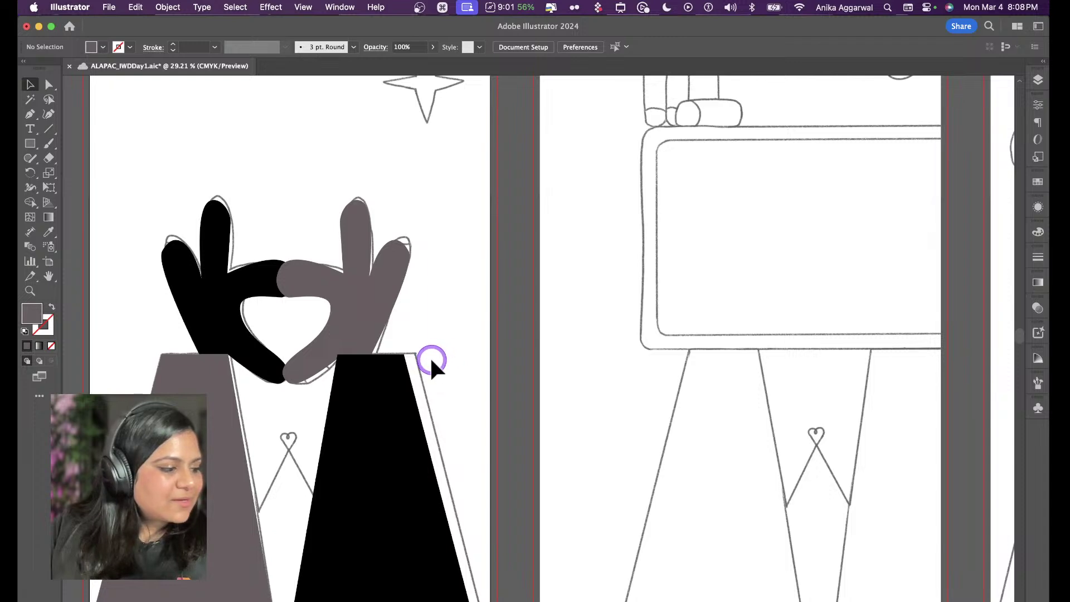
scroll(423, 384, down, 3)
scroll(387, 282, up, 5)
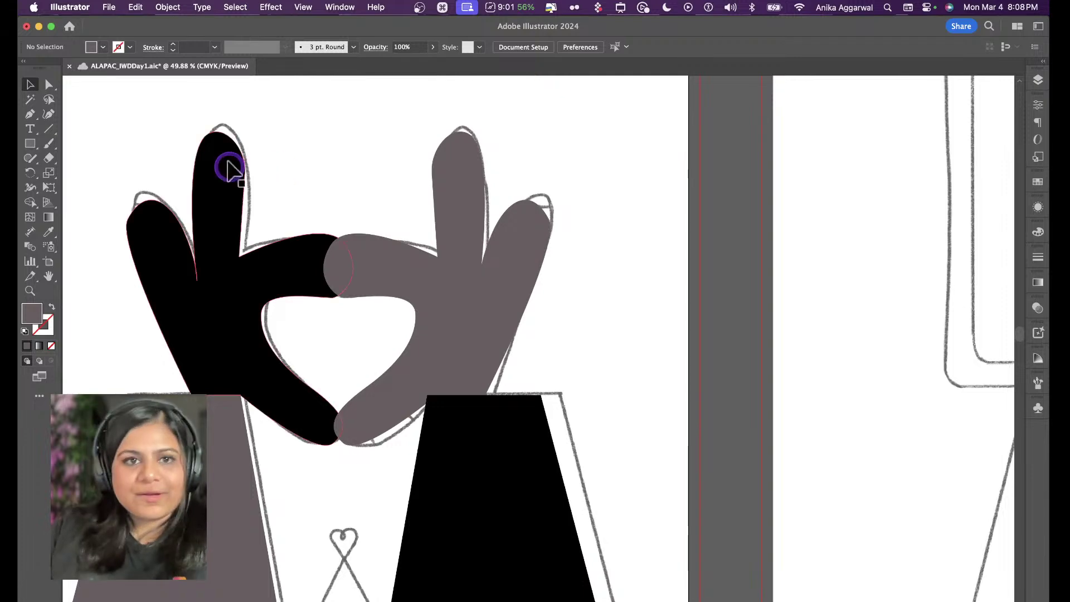
key(p)
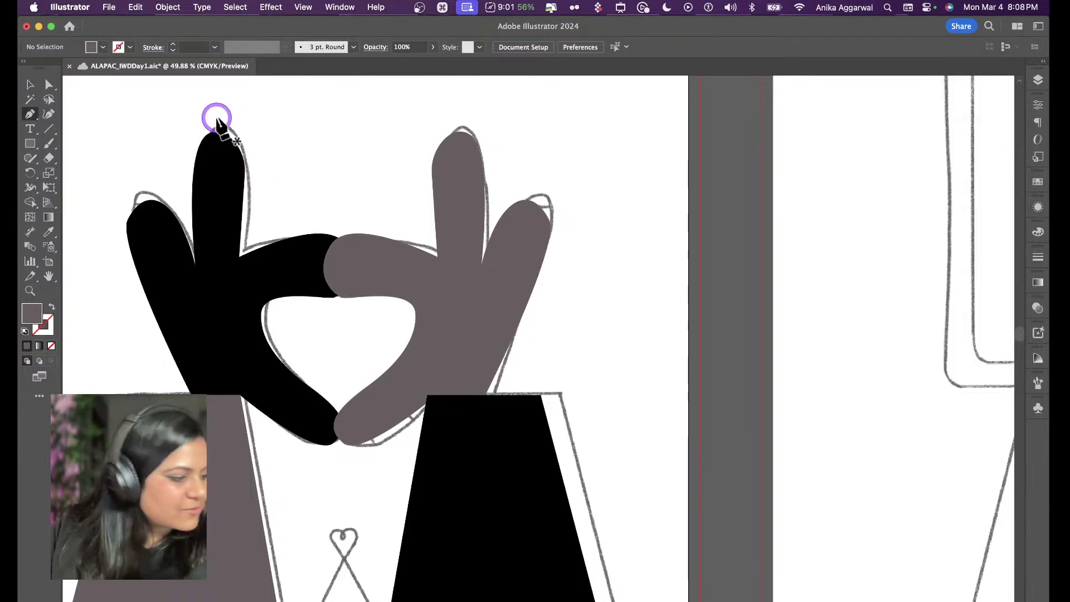
click(216, 120)
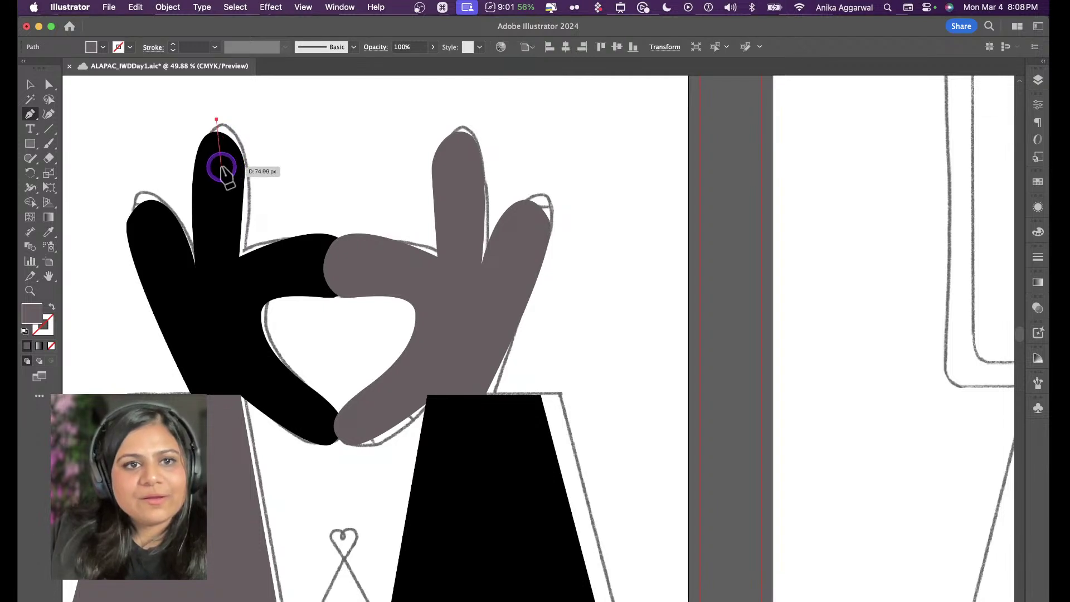
key(v)
key(BackSpace)
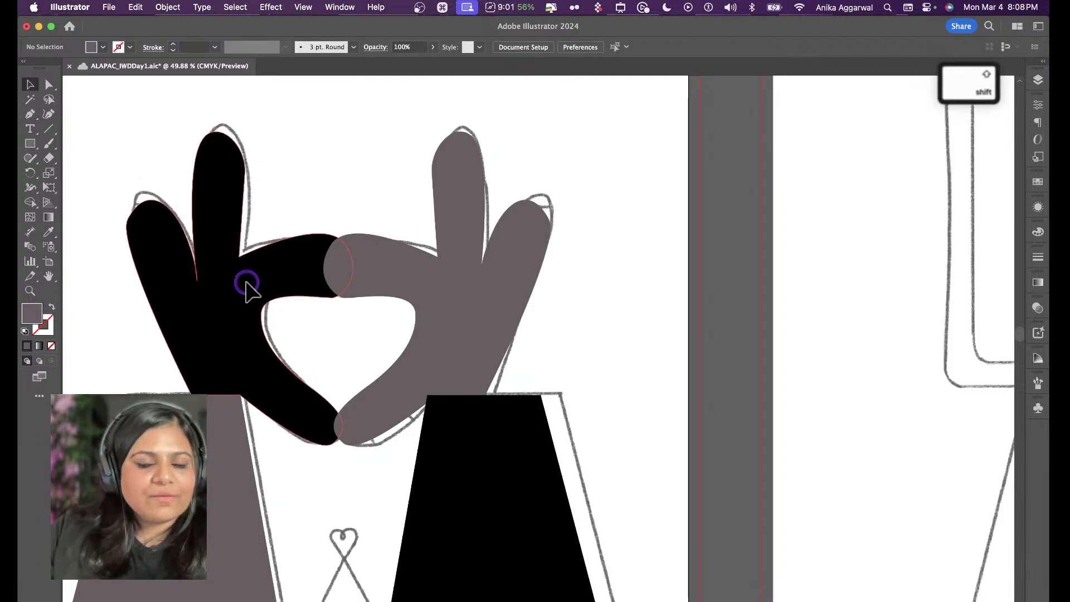
Move the black left hand straight down to uncover its sketched fingernails, then deselect it
drag(246, 282, 168, 286)
key(super+z)
drag(225, 191, 227, 268)
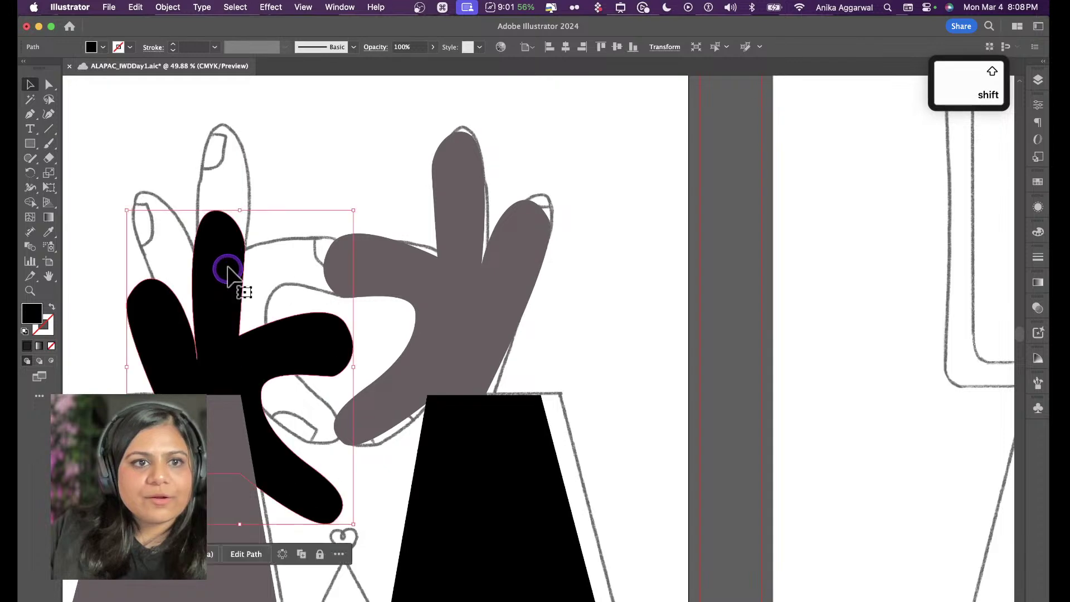
click(263, 161)
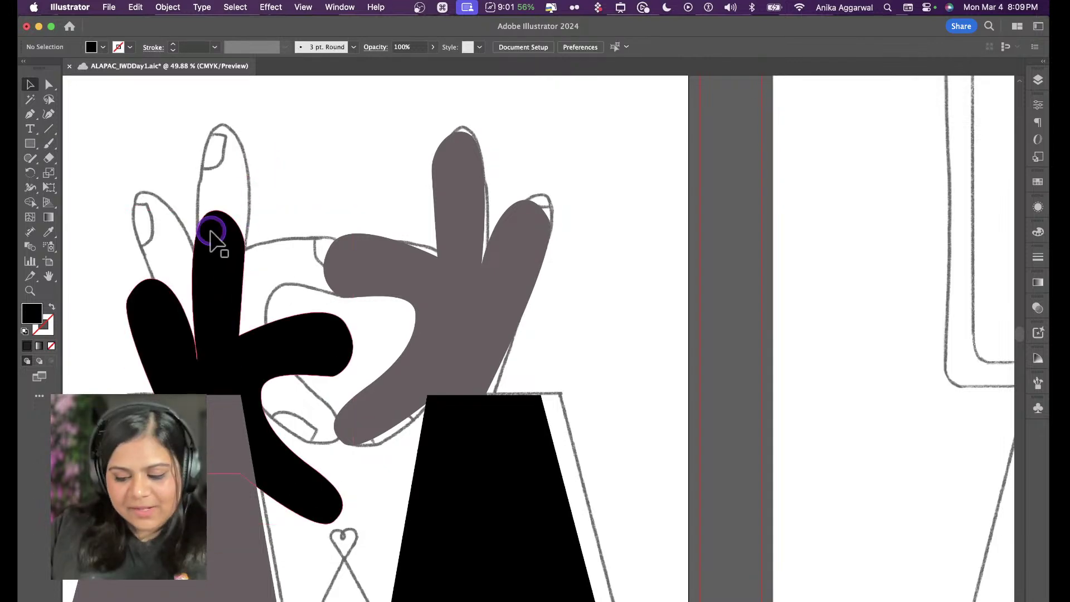
Draw a closed four-point fingernail with the Pen tool on the tip of the black hand's tallest finger
key(p)
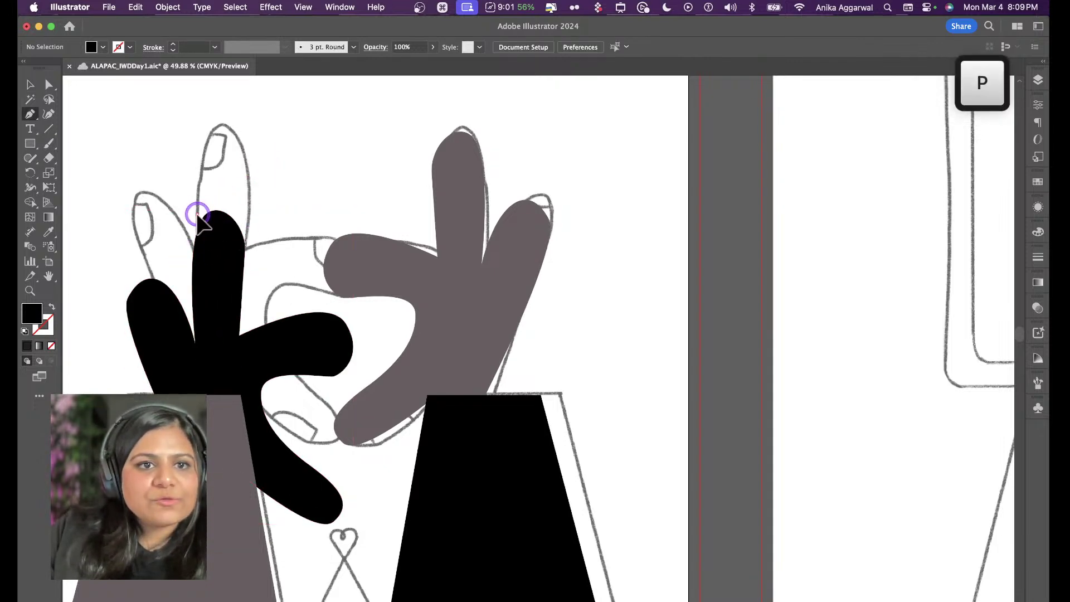
drag(198, 216, 201, 256)
click(186, 249)
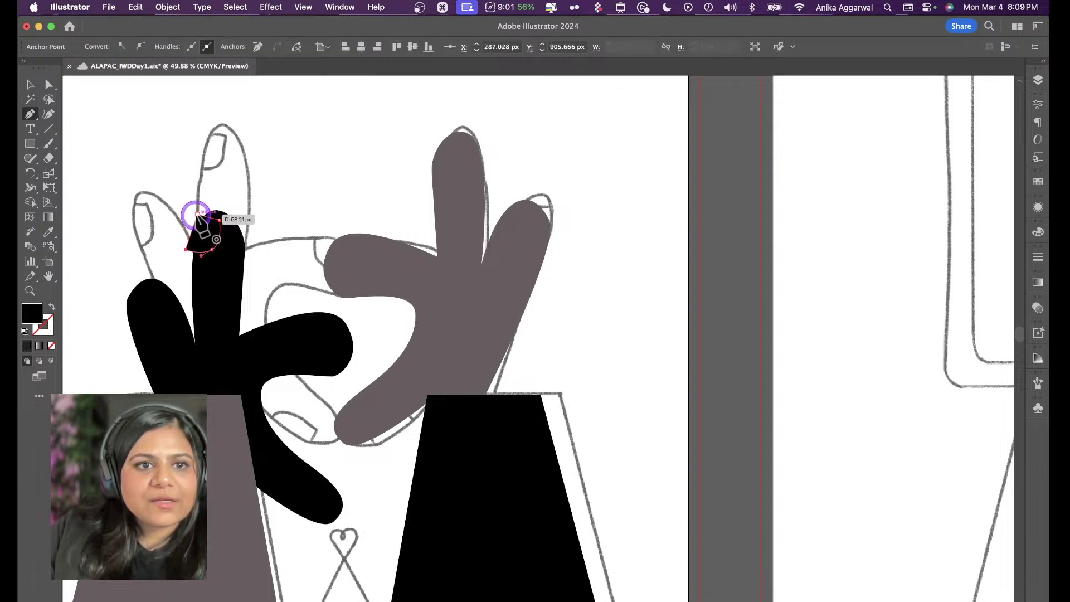
click(198, 215)
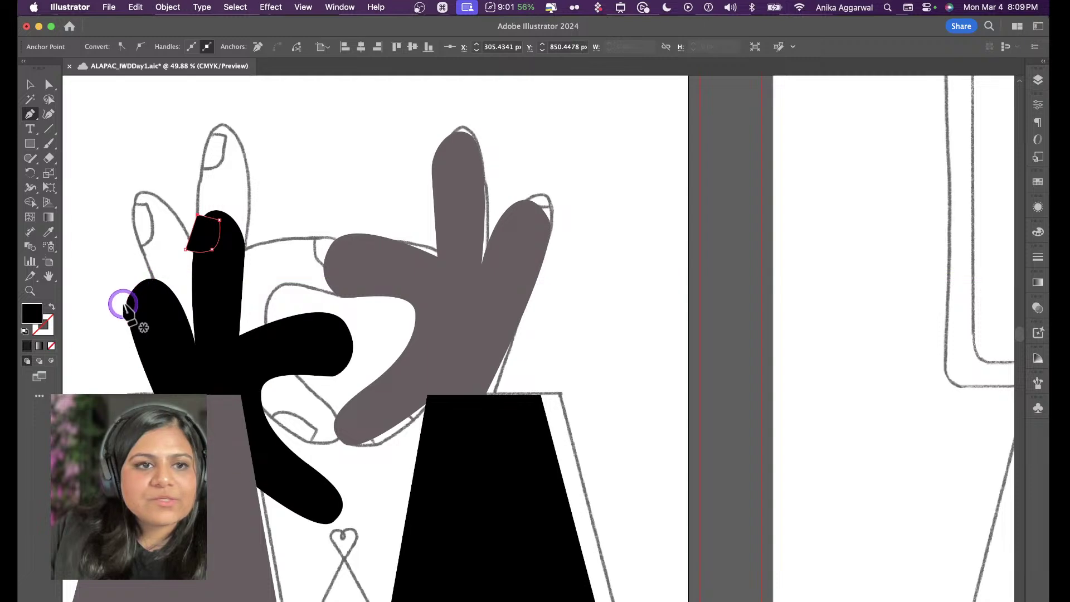
Draw a closed curved fingernail on the black hand's outermost finger and pull its inner anchor point slightly inward
click(123, 303)
click(140, 294)
click(153, 322)
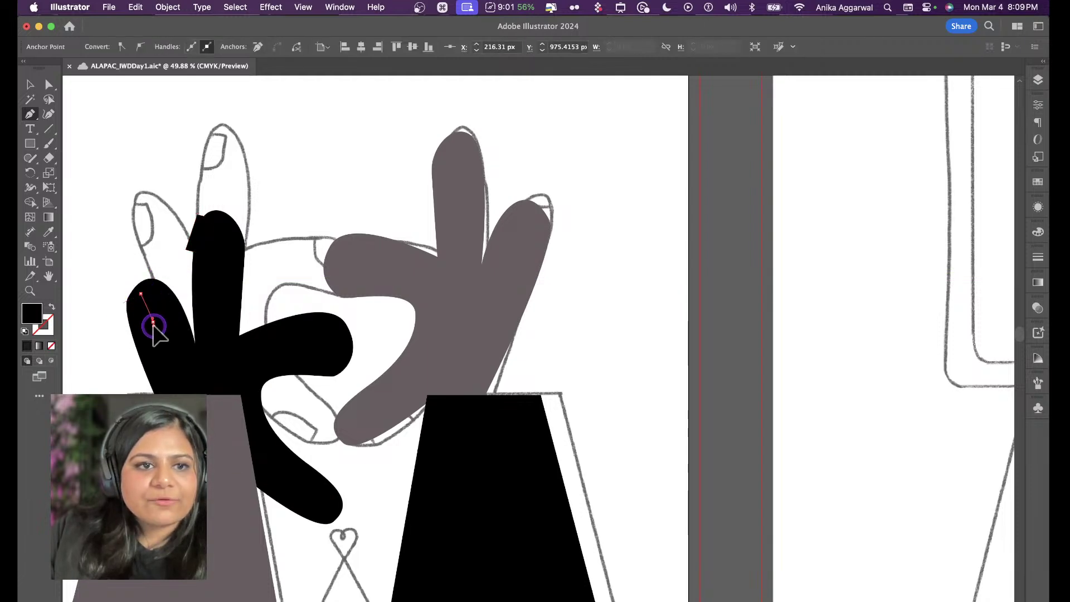
click(121, 339)
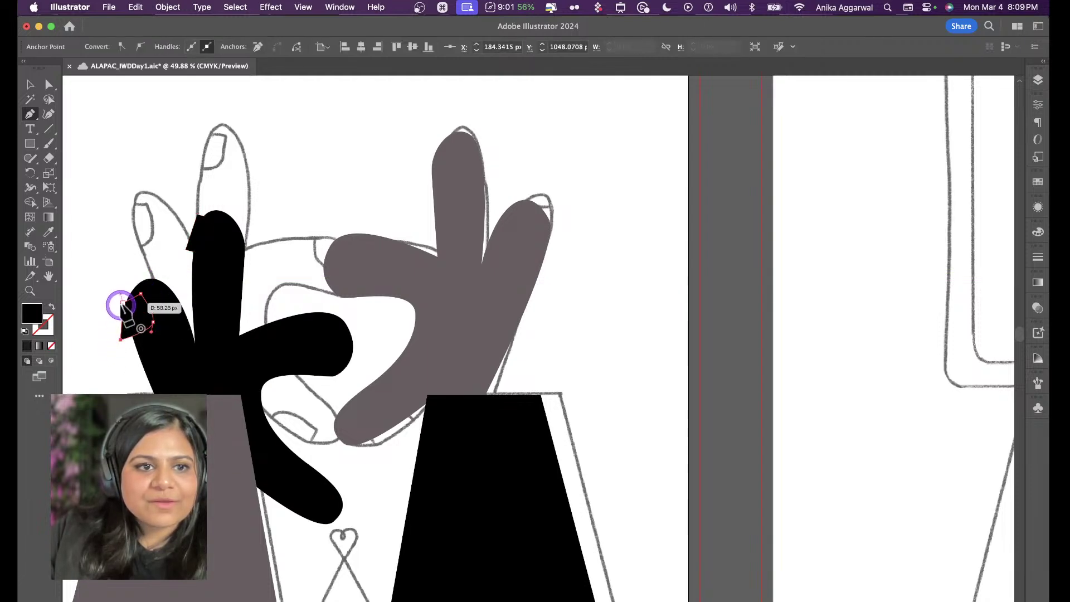
click(123, 303)
key(a)
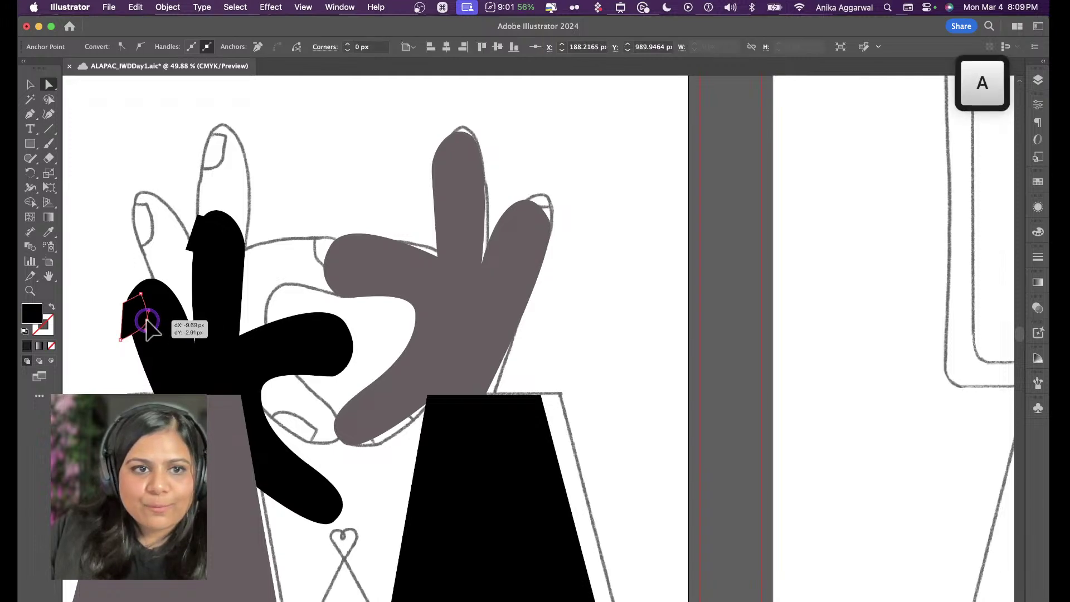
click(148, 324)
Fill both fingernails with the warm grey sampled from the right hand and deselect them
key(v)
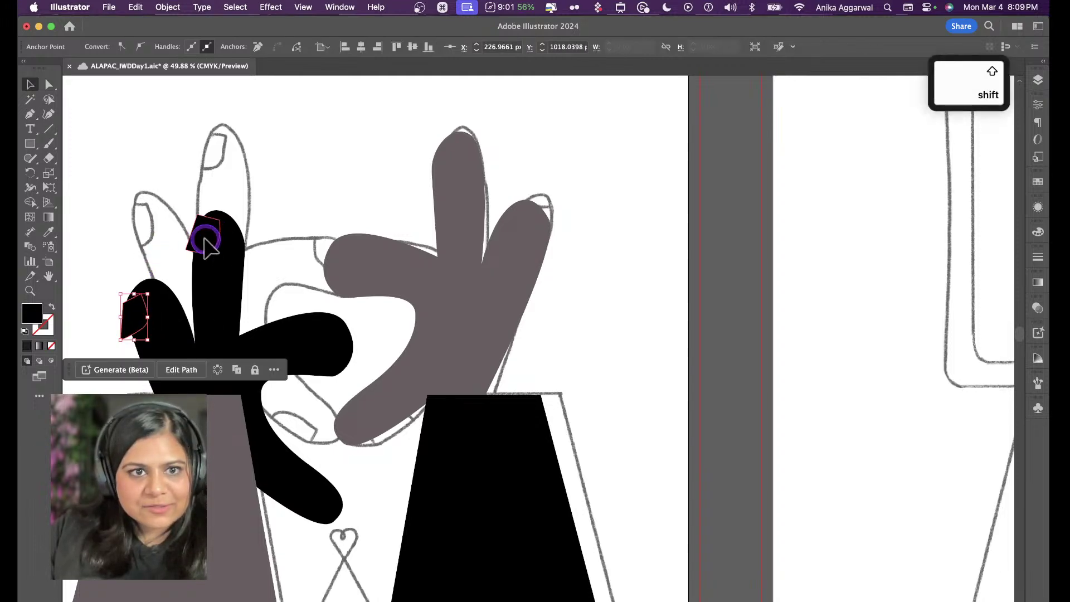
shift+click(210, 238)
key(i)
click(354, 306)
key(v)
click(323, 199)
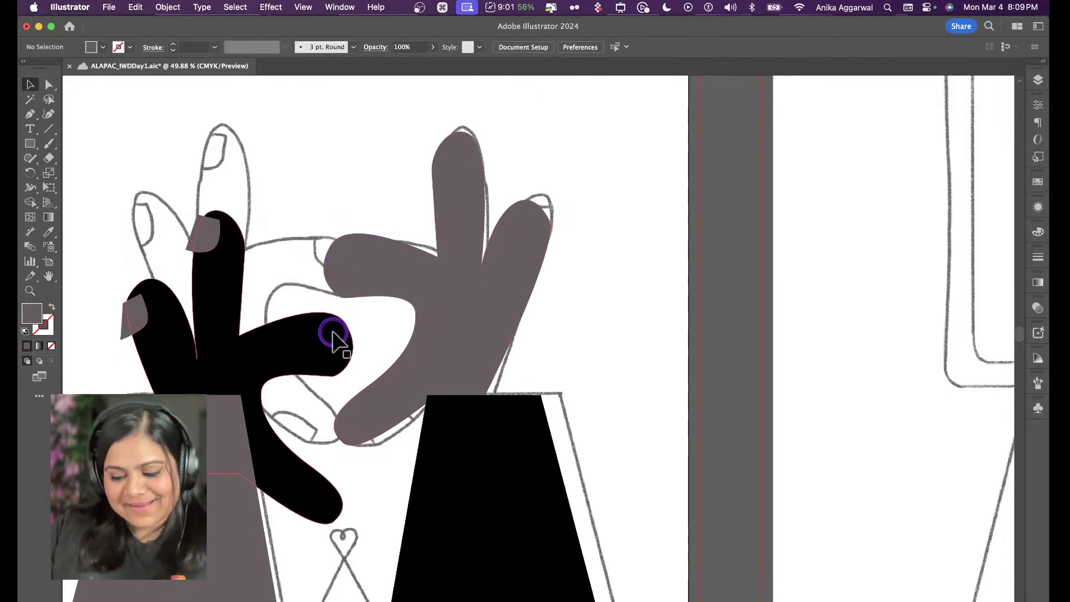
Draw a closed grey fingernail with the Pen tool on the black hand's finger that reaches toward the grey hand
key(p)
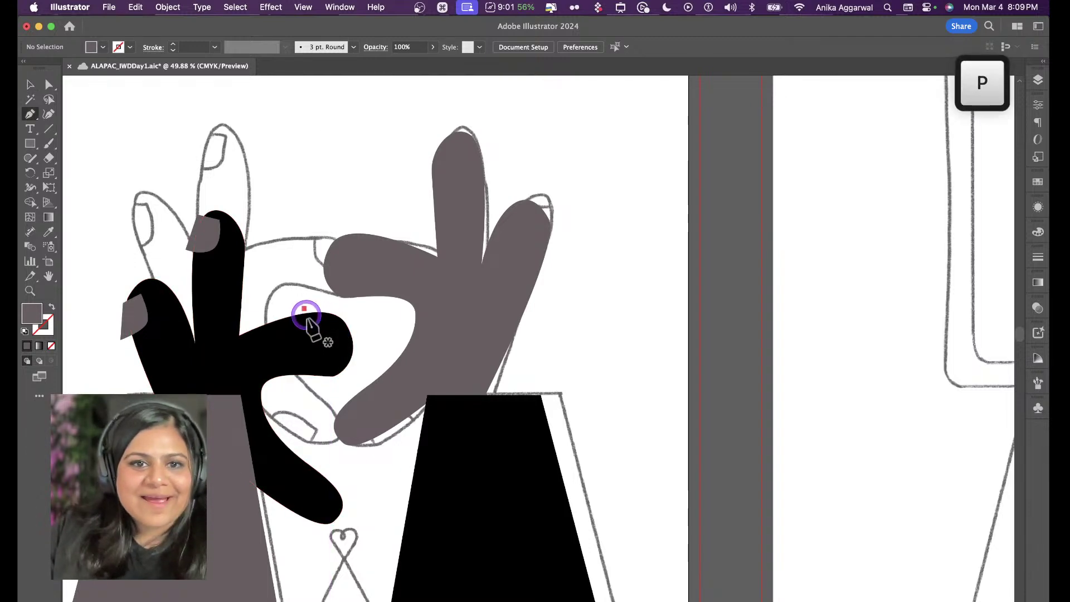
click(304, 310)
drag(318, 337, 346, 342)
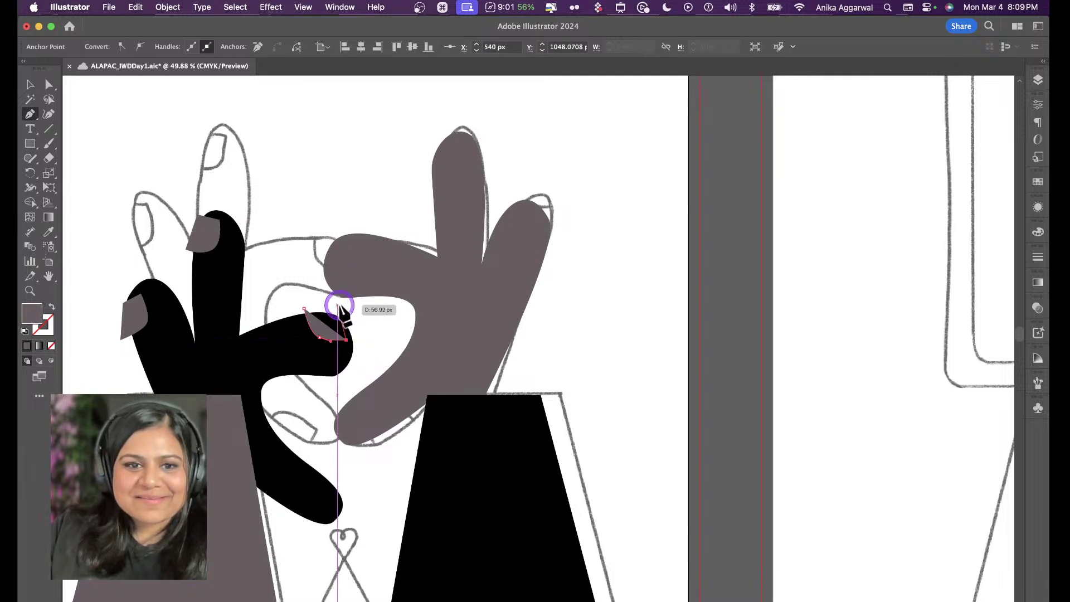
click(338, 305)
click(304, 309)
key(a)
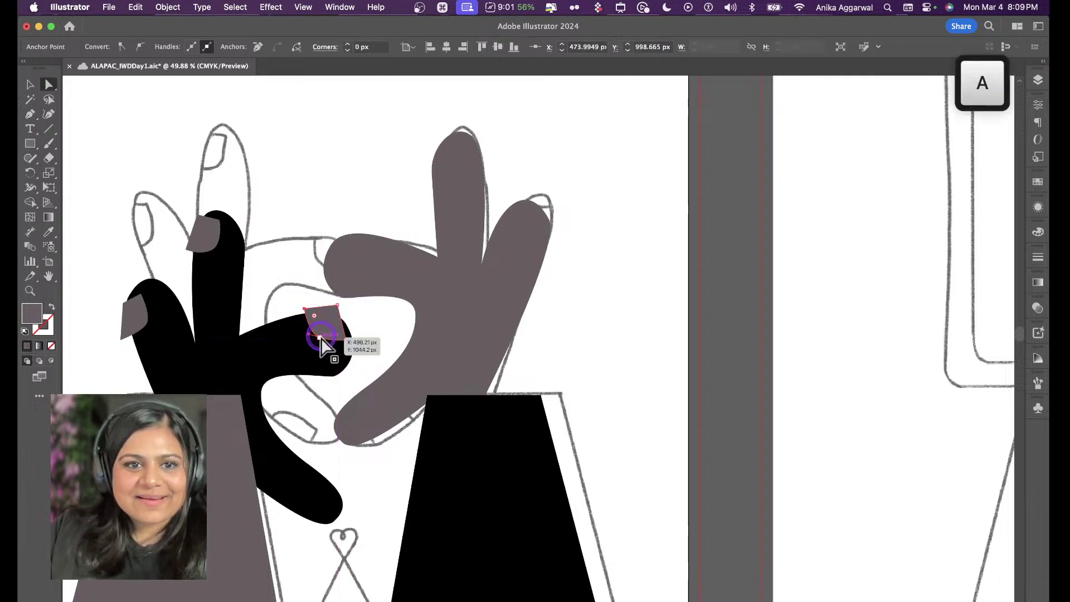
Draw a closed grey fingernail on the black hand's thumb and raise its upper anchor point to round the nail
key(p)
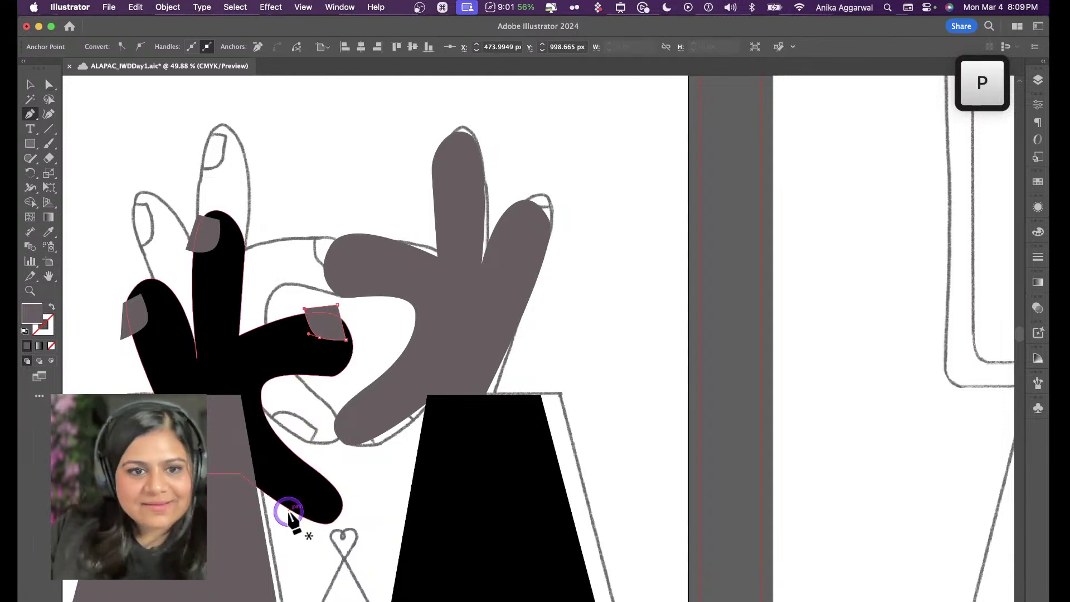
click(286, 513)
drag(318, 504, 330, 518)
click(330, 513)
click(323, 529)
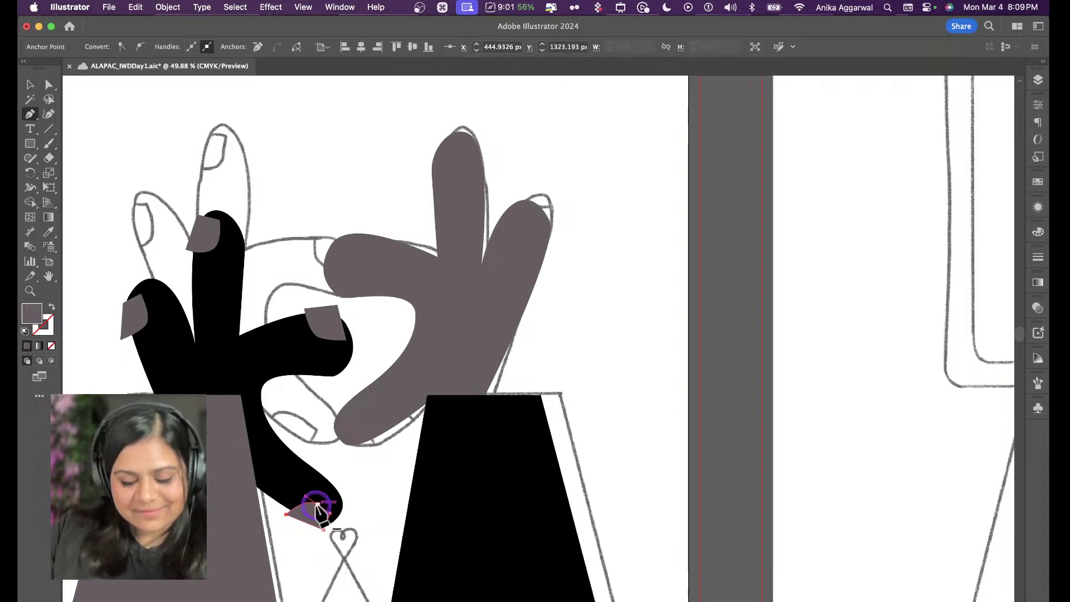
key(a)
drag(317, 504, 314, 496)
click(353, 503)
click(310, 512)
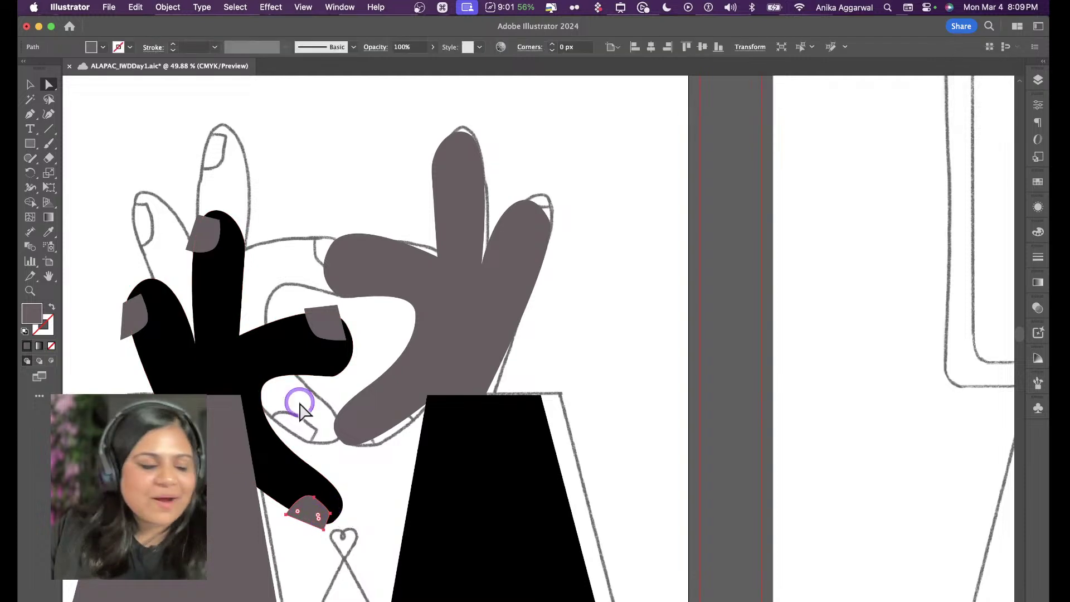
Select all four grey fingernails on the black hand and cut them to the clipboard
key(v)
shift+click(326, 330)
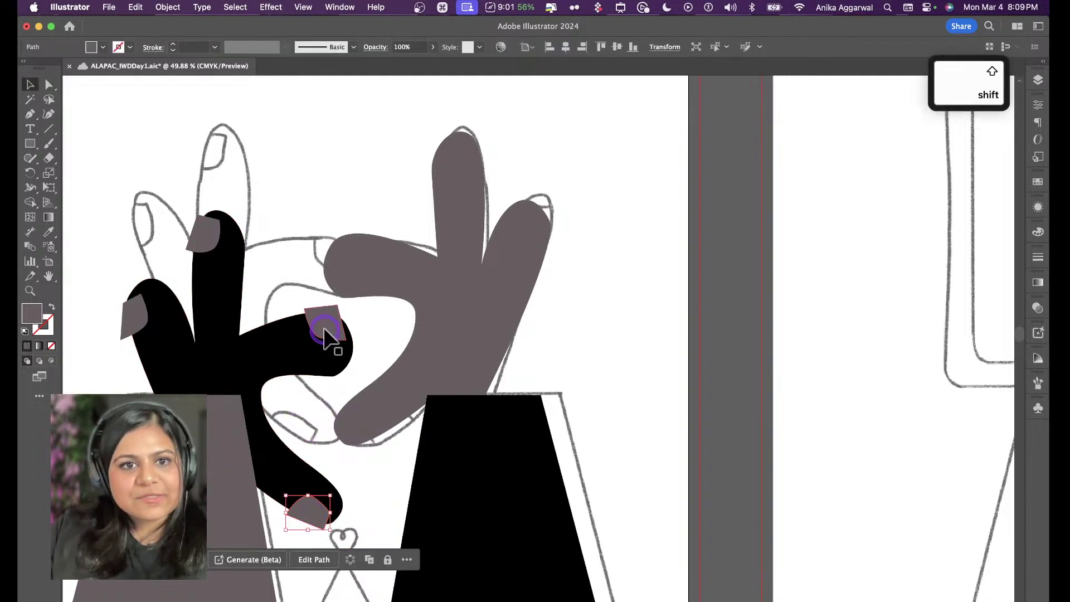
shift+click(208, 222)
shift+click(136, 312)
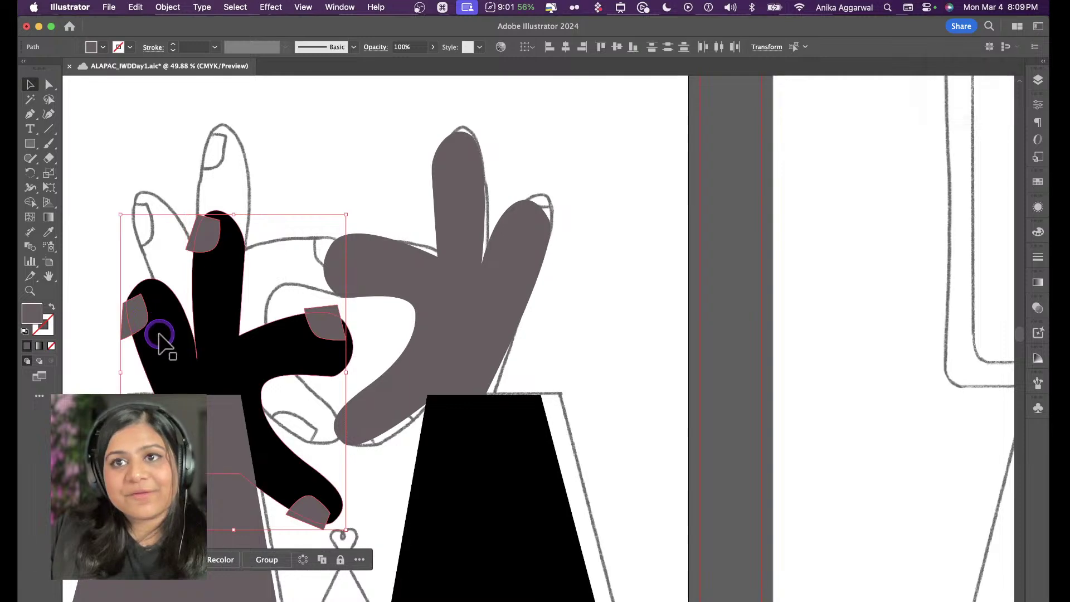
key(super+x)
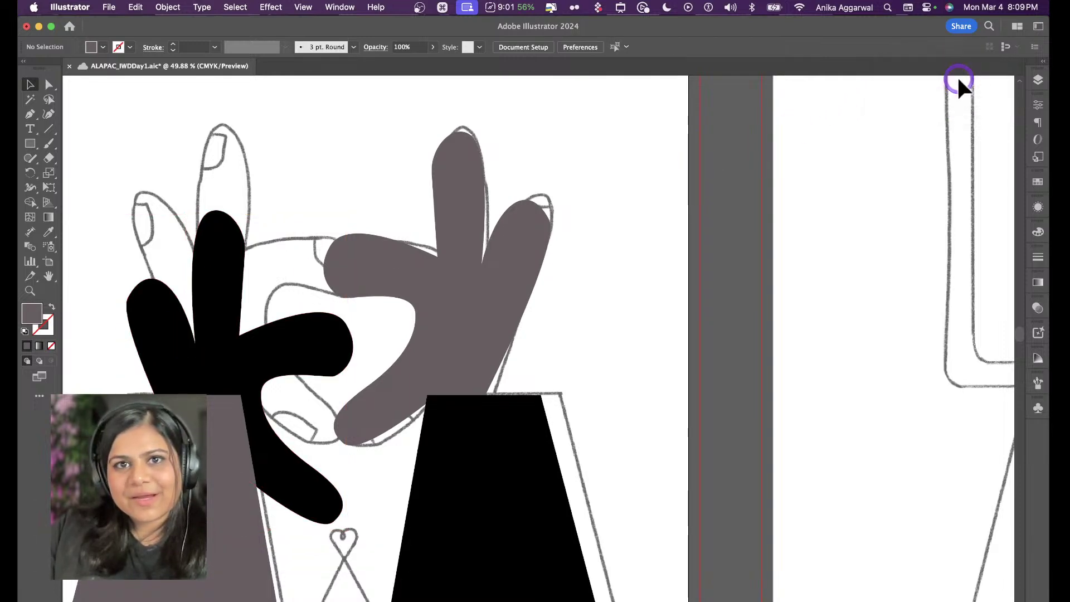
Paste the four cut fingernails inside the black hand using Draw Inside and shift them slightly down and left
click(211, 271)
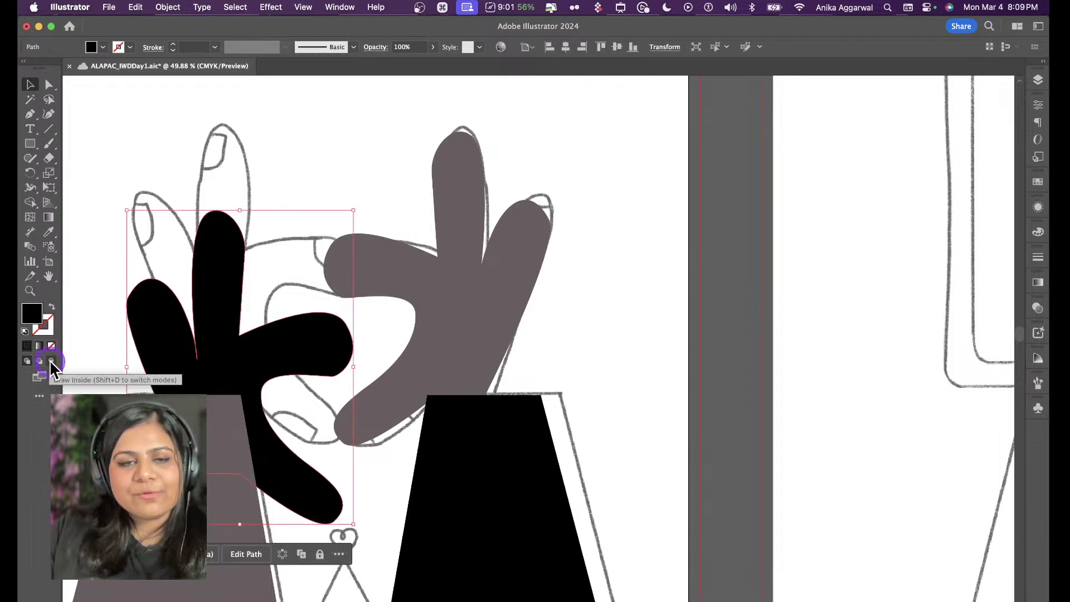
key(shift+d)
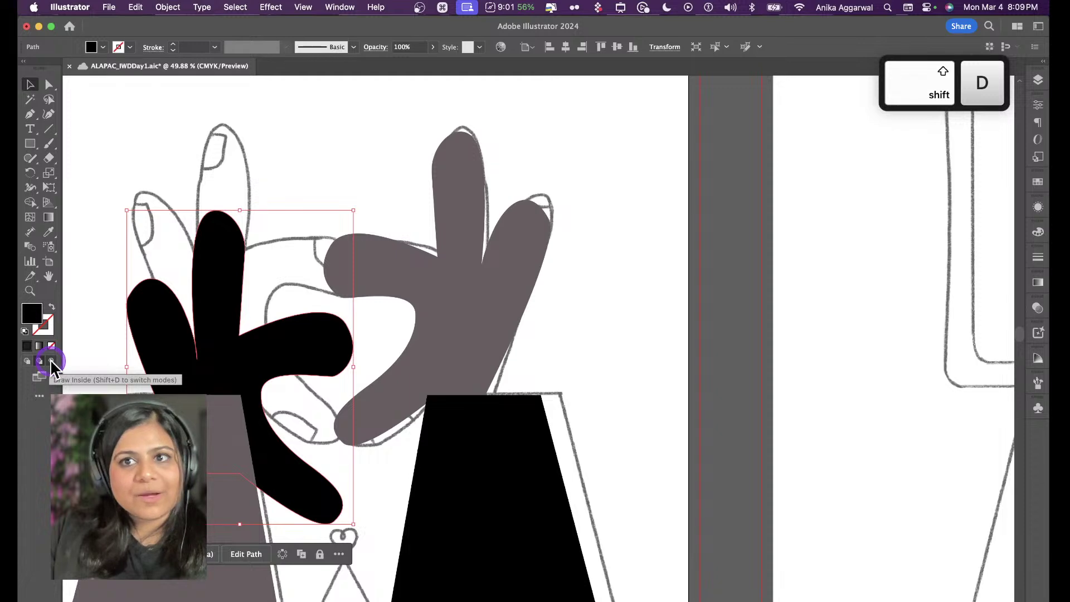
key(shift+d)
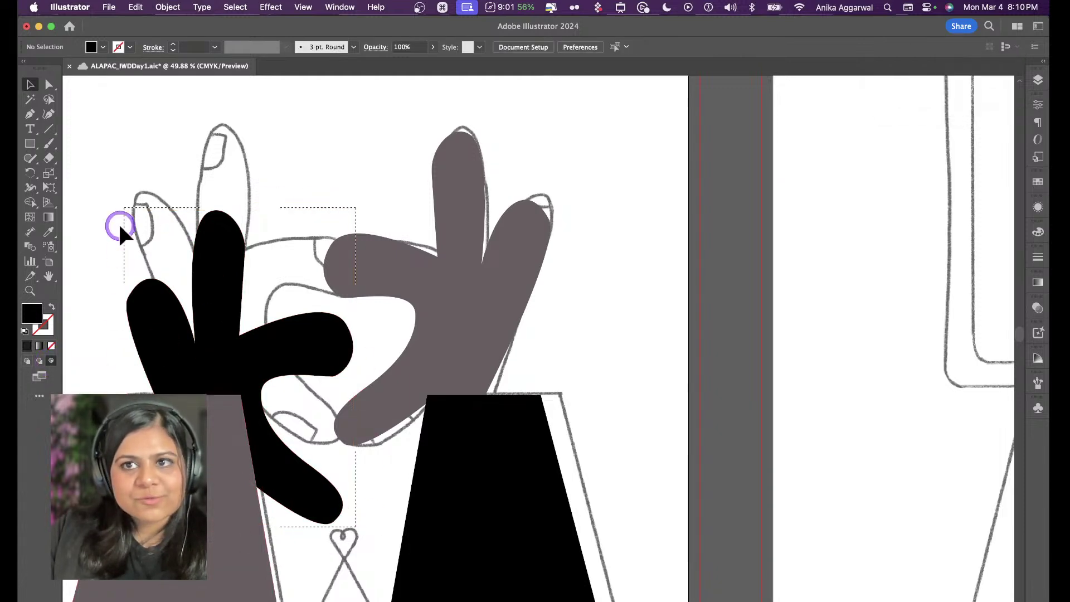
key(super+v)
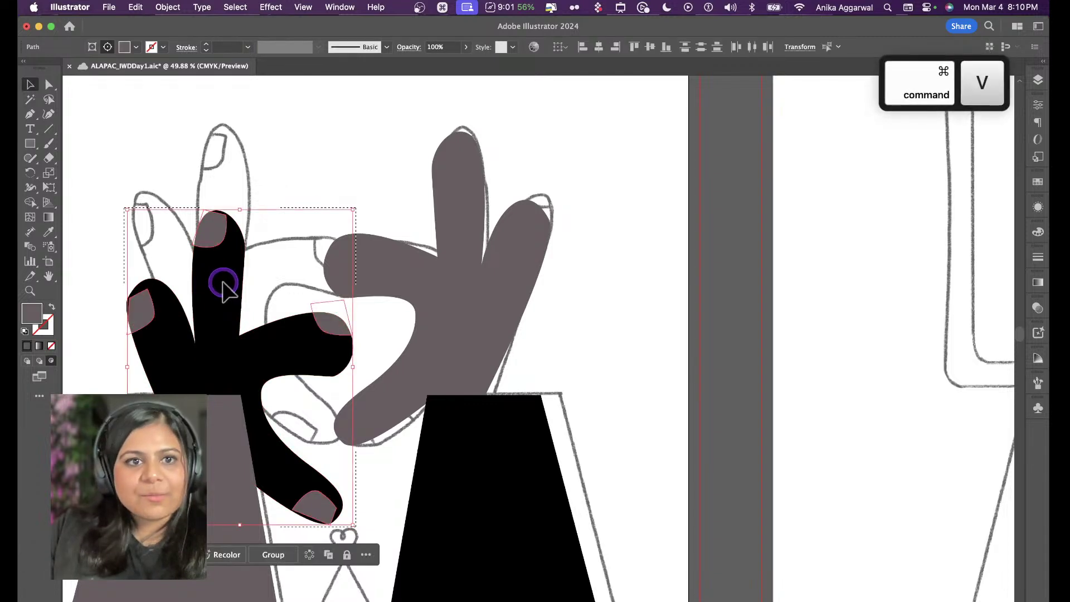
drag(216, 232, 204, 236)
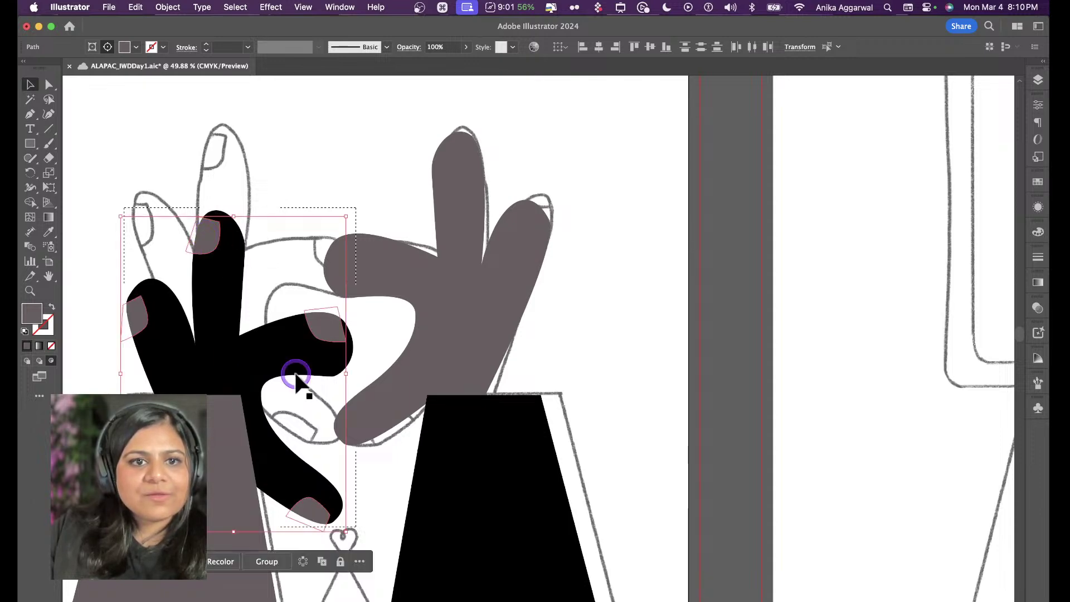
click(386, 333)
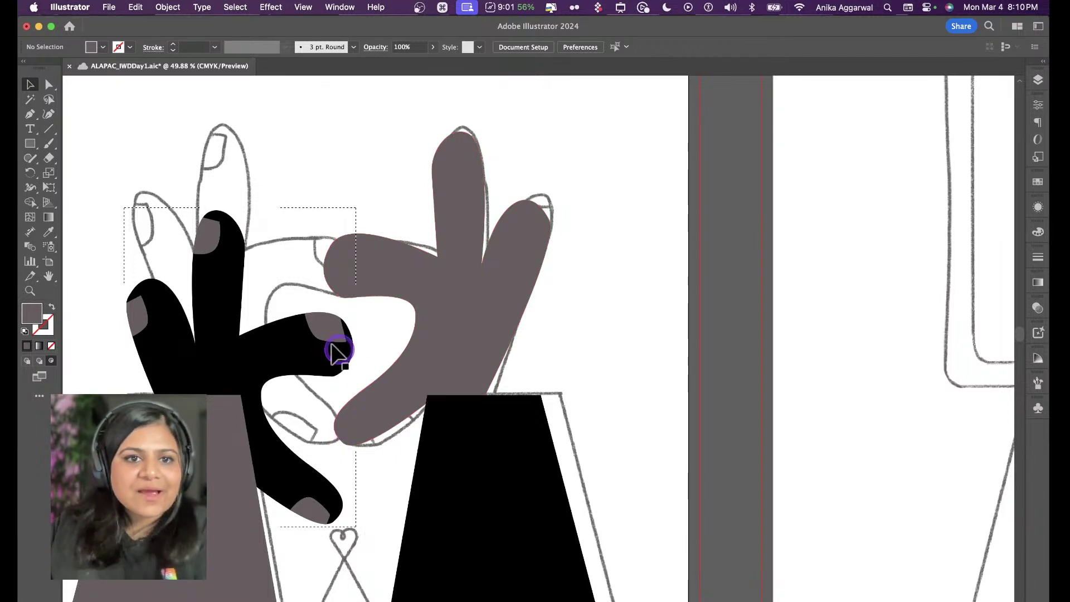
Move the upper outer anchor point of the fingernail on the black hand's inward-pointing finger slightly up and outward
scroll(339, 351, up, 3)
click(343, 315)
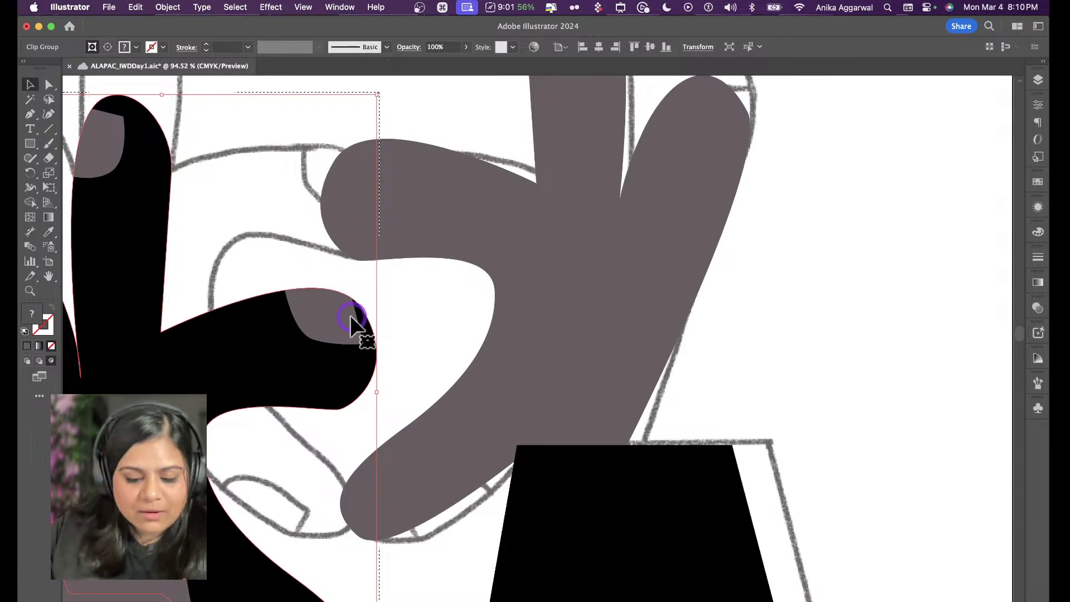
key(a)
click(419, 303)
click(354, 310)
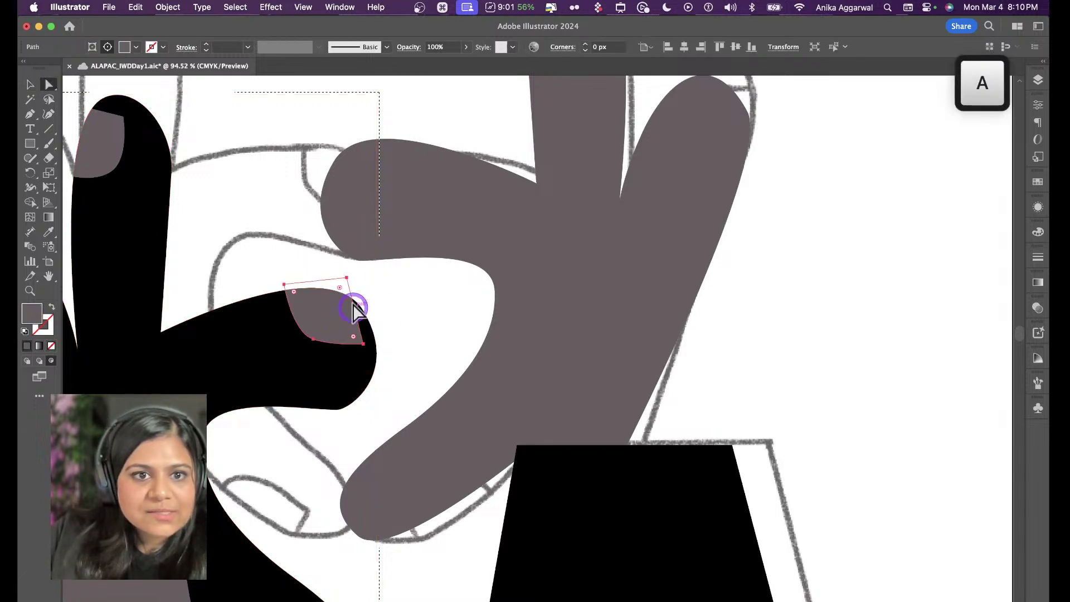
drag(346, 277, 356, 271)
click(363, 344)
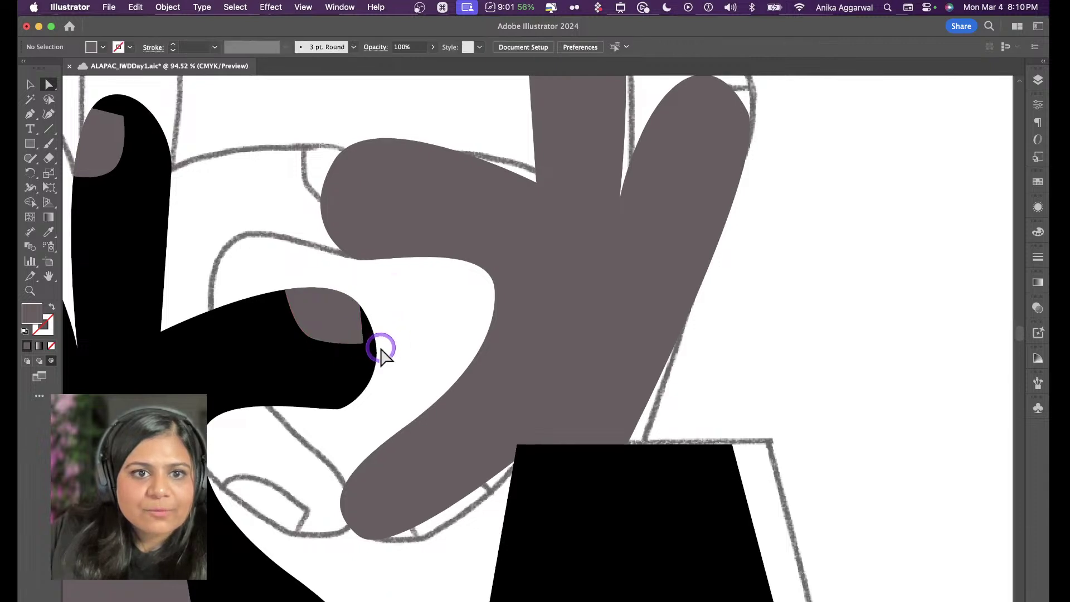
scroll(362, 390, down, 5)
click(317, 511)
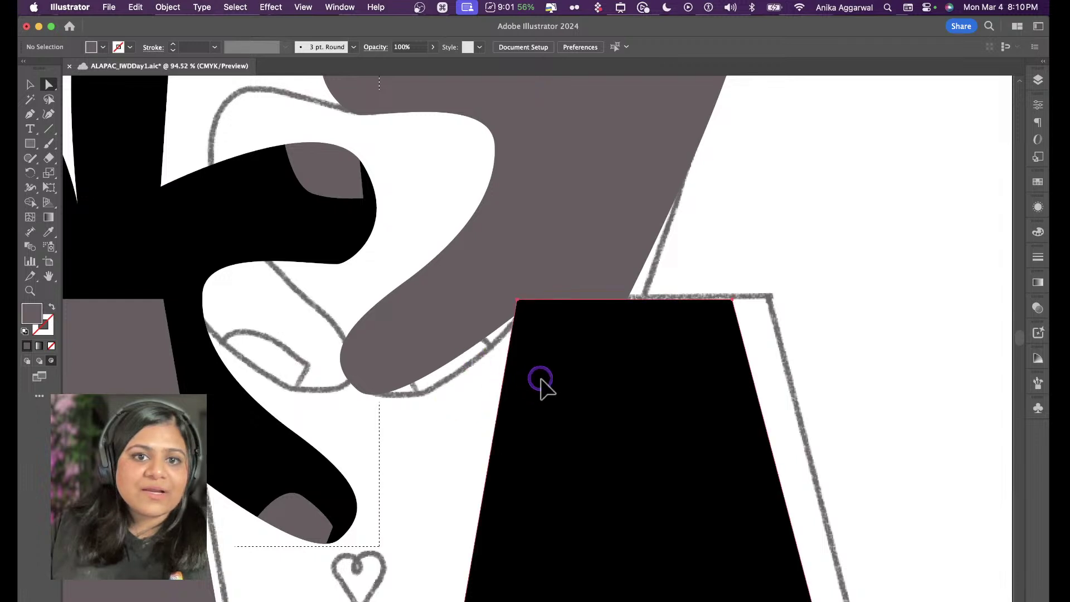
click(578, 384)
key(super+z)
key(v)
drag(525, 407, 541, 392)
key(super+z)
Switch from Draw Inside back to normal drawing mode and deselect the black hand
click(250, 398)
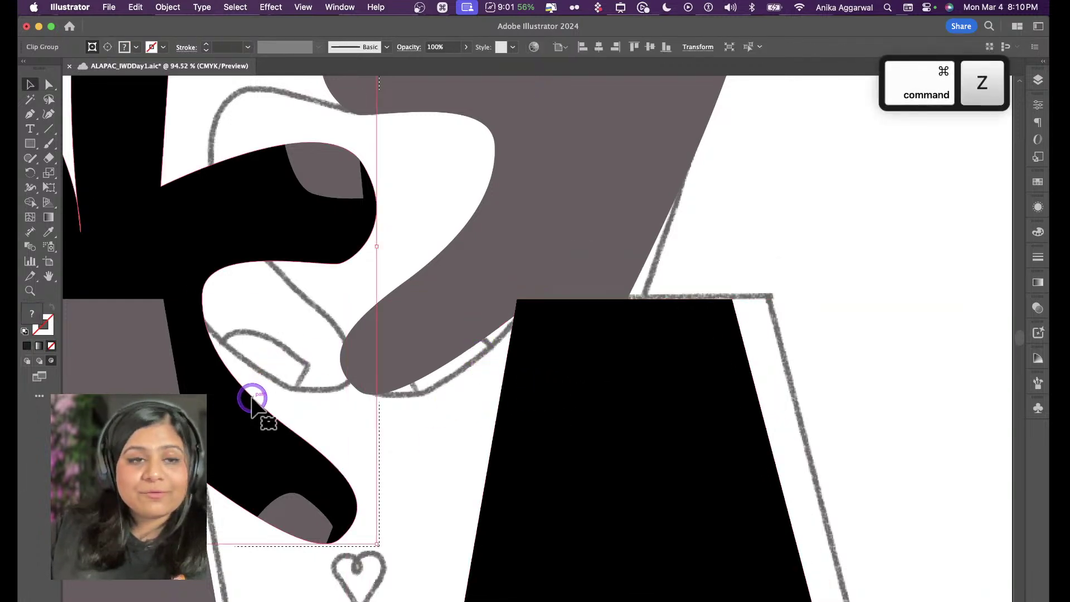
key(shift+d)
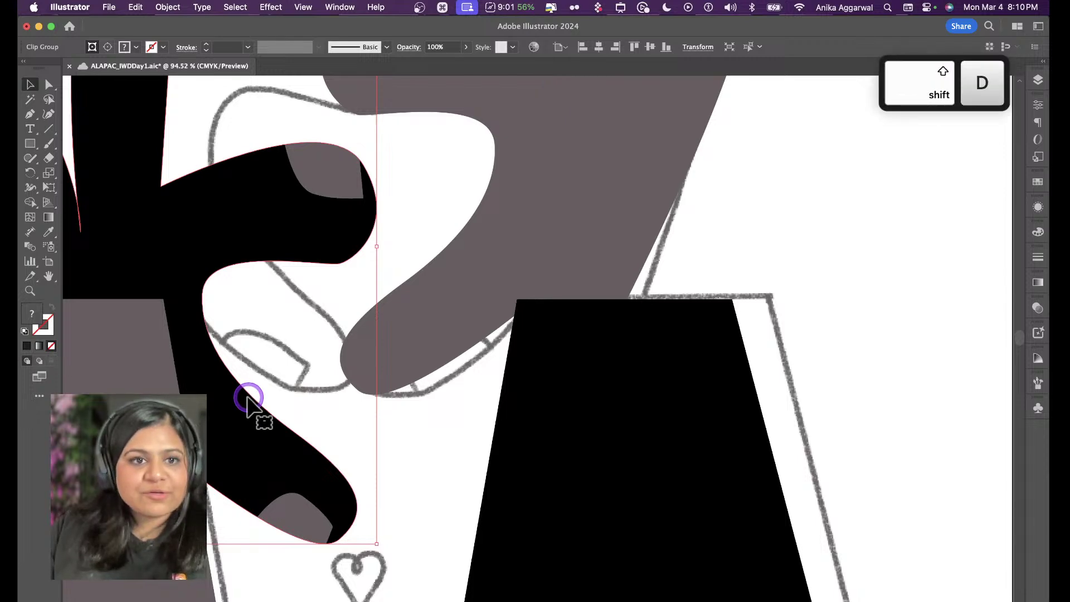
click(401, 429)
Move the clipped black hand onto its sketched outline and place a duplicate above the grey hand
scroll(400, 424, down, 6)
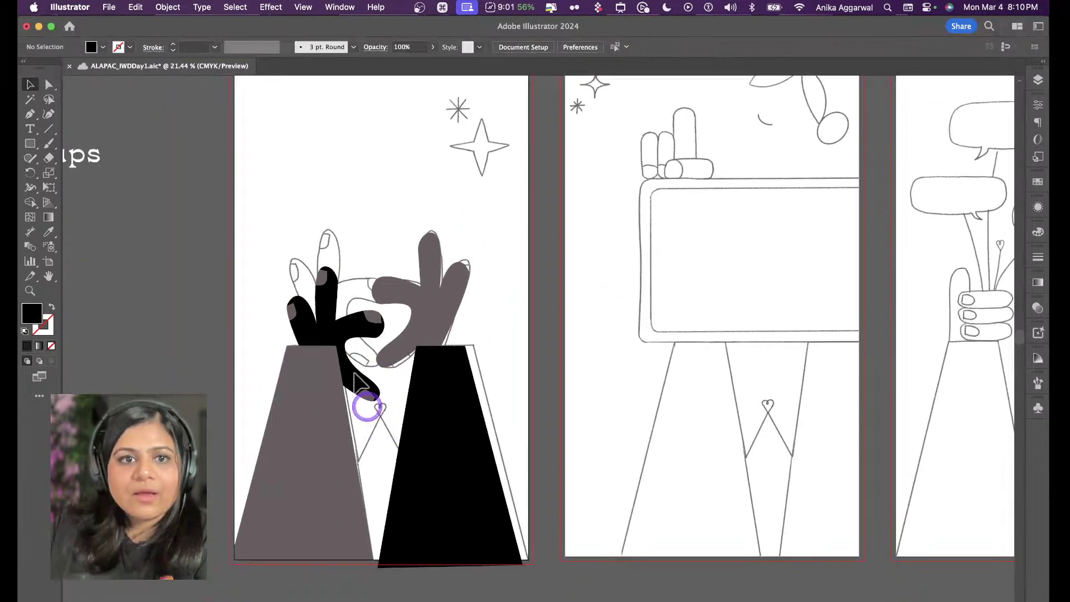
drag(338, 313, 433, 224)
click(258, 308)
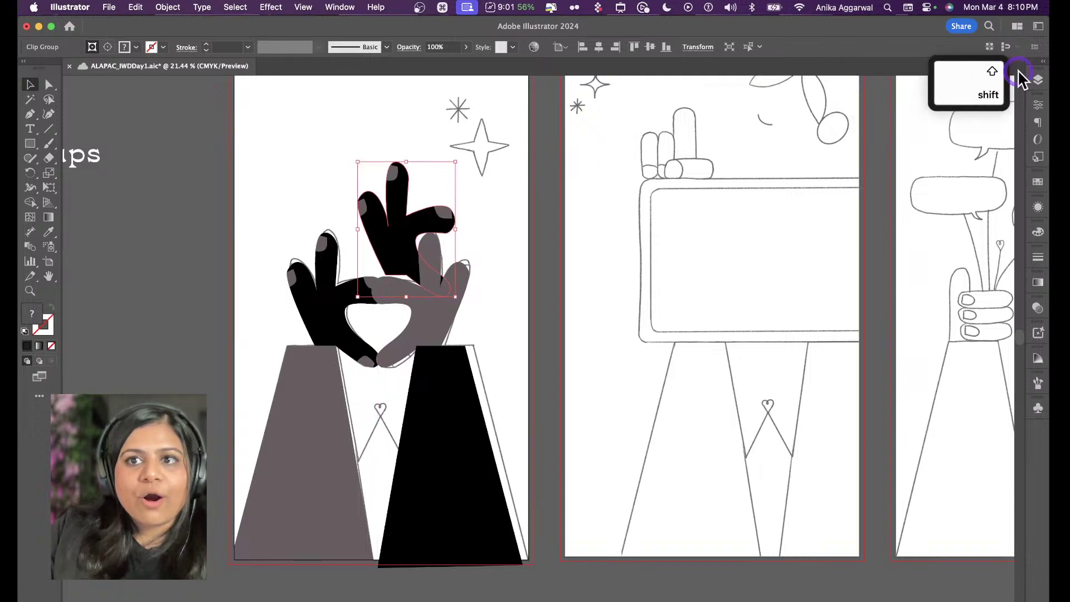
Flip the duplicate black hand horizontally
click(1044, 63)
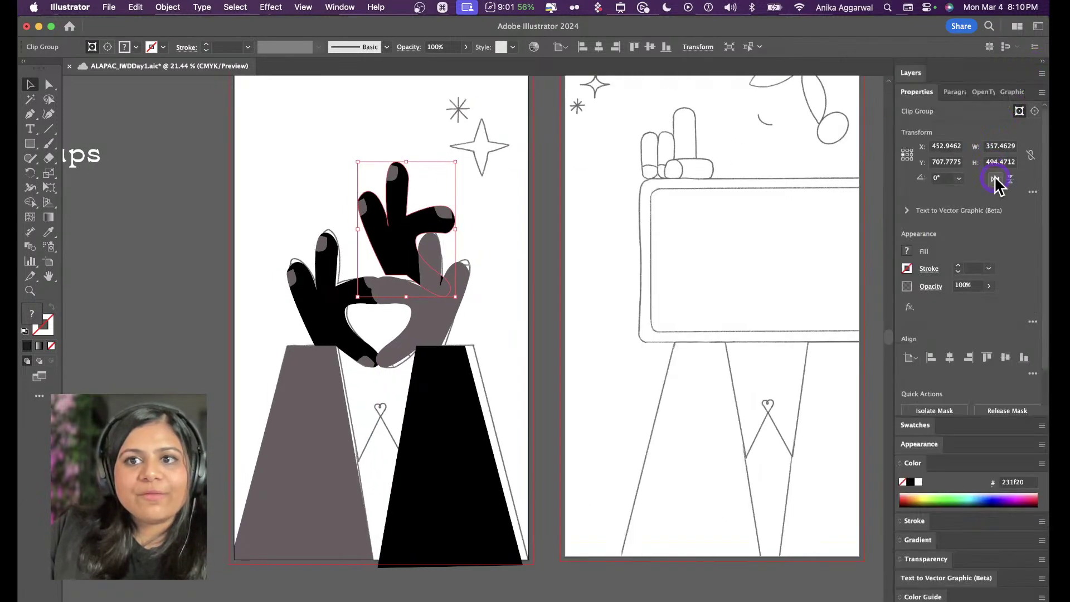
click(996, 178)
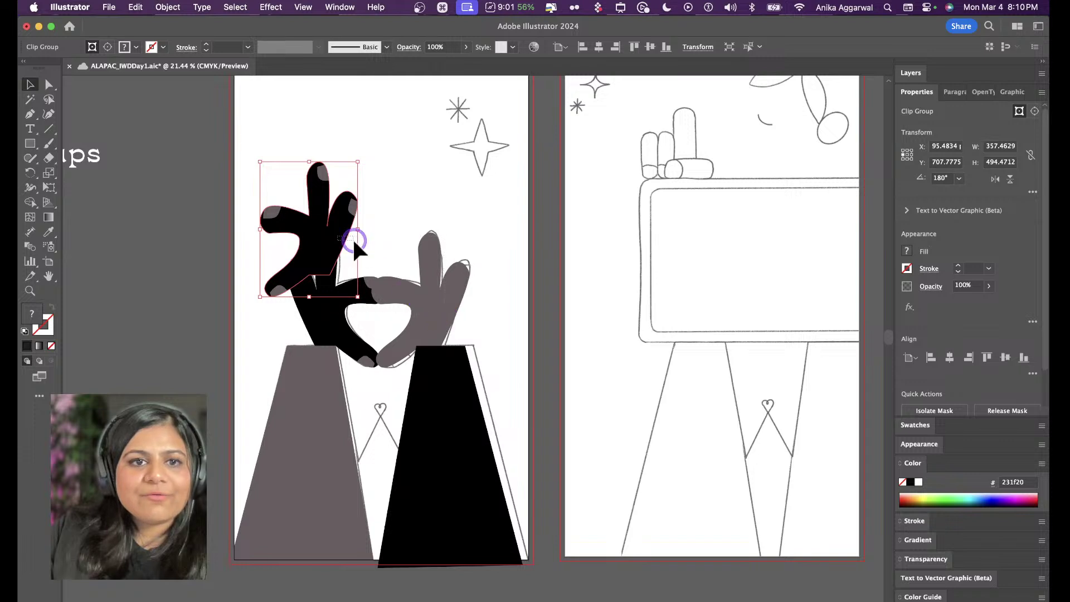
drag(355, 240, 356, 240)
click(358, 190)
Fit the flipped hand exactly over the grey right hand and delete the old grey hand
drag(350, 195, 458, 259)
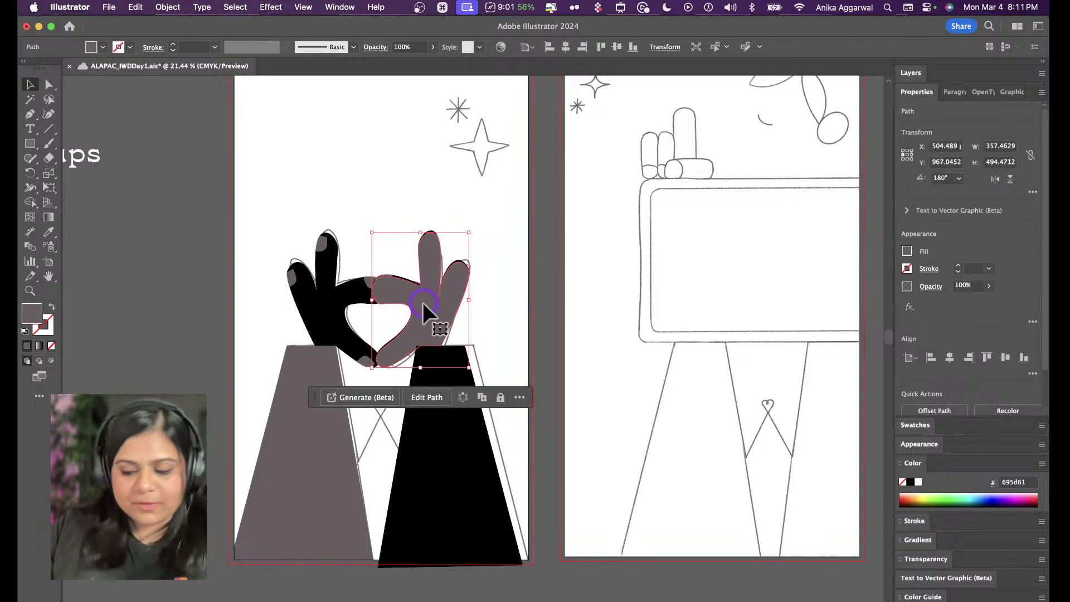
key(BackSpace)
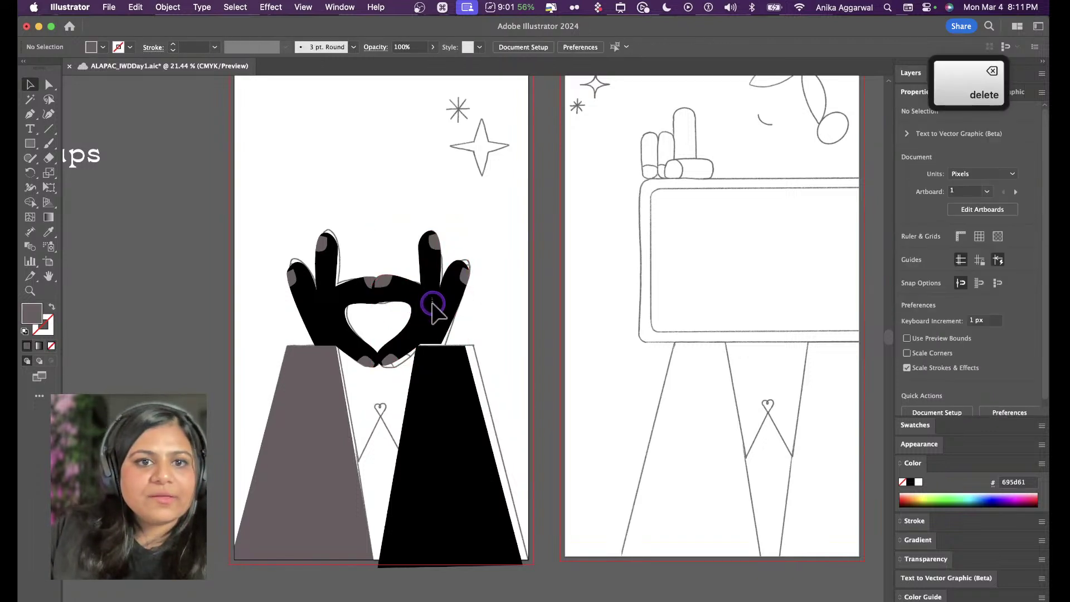
drag(462, 301, 463, 303)
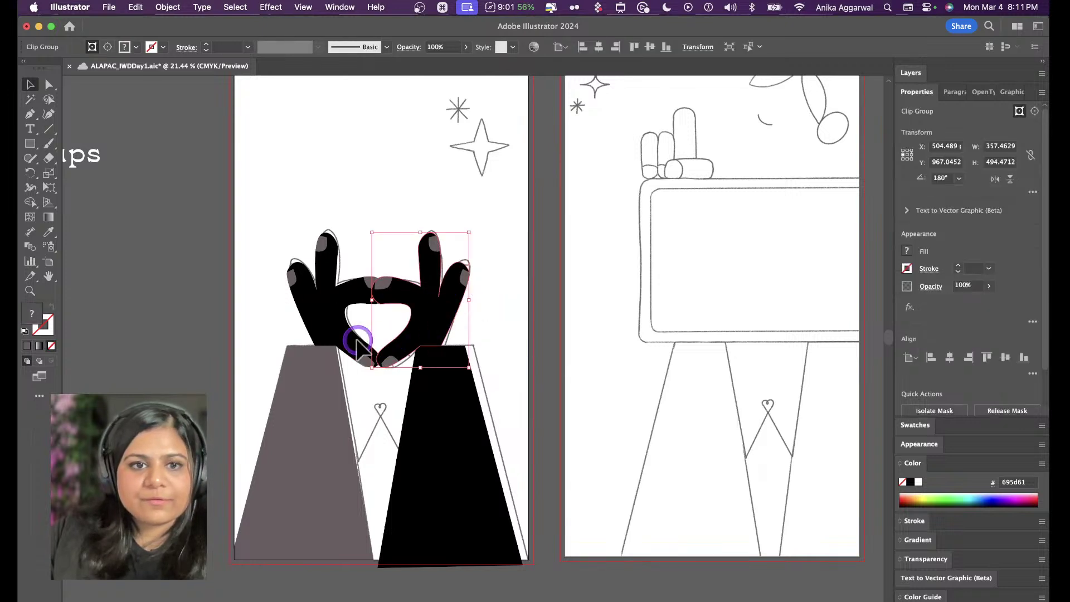
Shift the grey sleeve slightly to the right and deselect it
click(335, 382)
drag(337, 376, 341, 377)
click(379, 313)
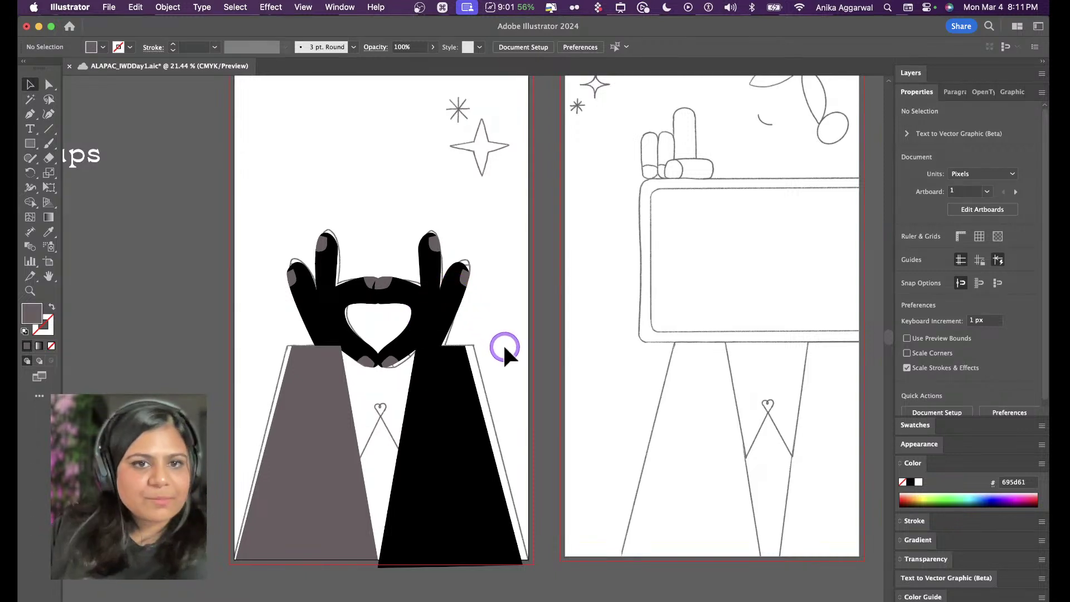
Fill the flipped right hand with the warm grey sampled from the left sleeve
click(453, 357)
click(469, 332)
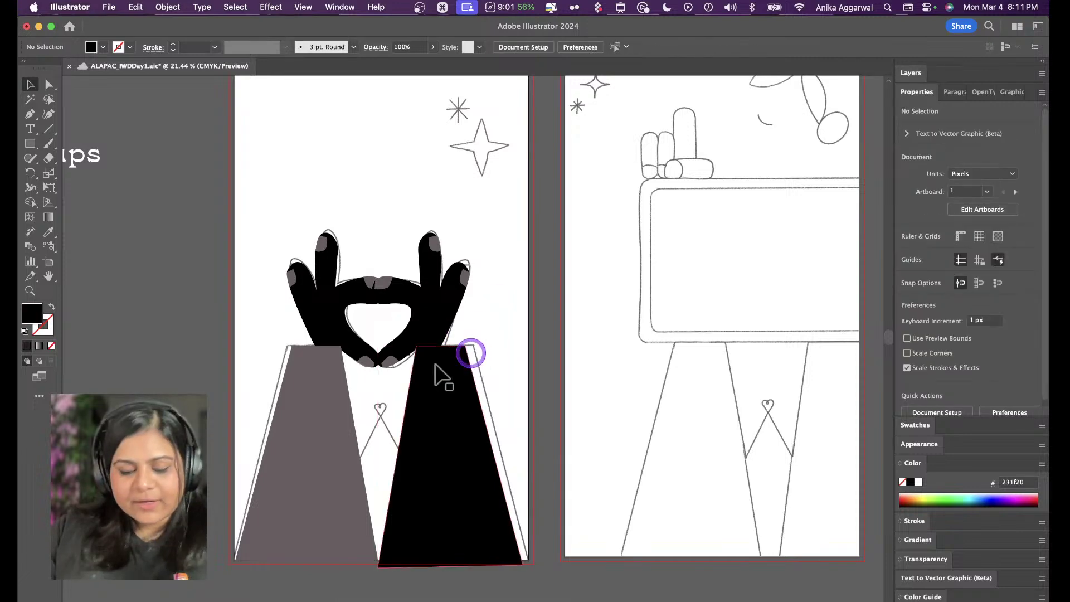
key(i)
click(334, 359)
alt+click(424, 276)
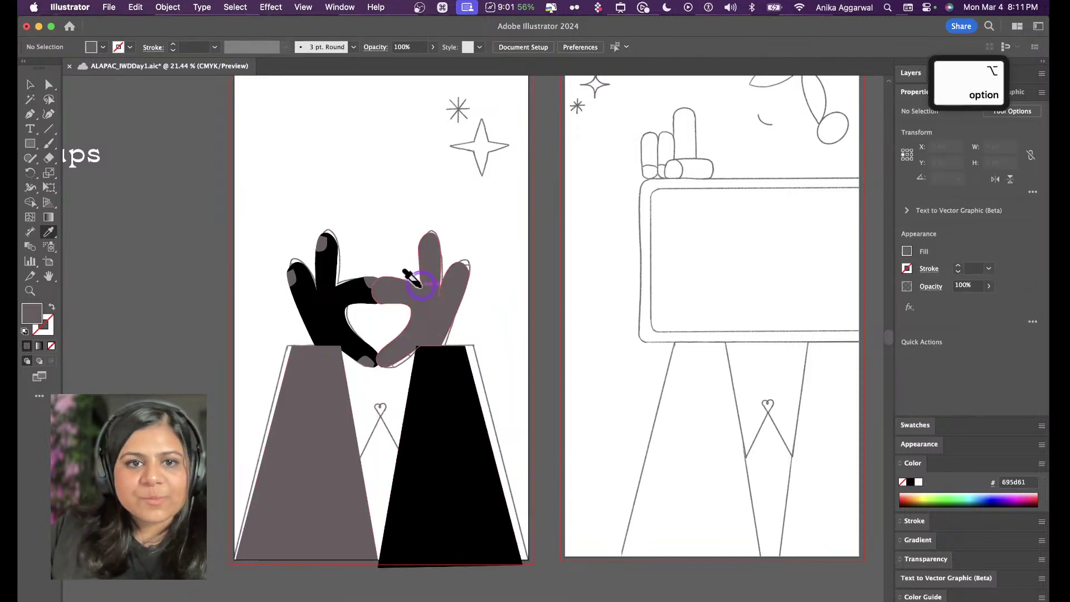
Recolor the four fingernails on the grey hand with the black sampled from the left hand
click(356, 297)
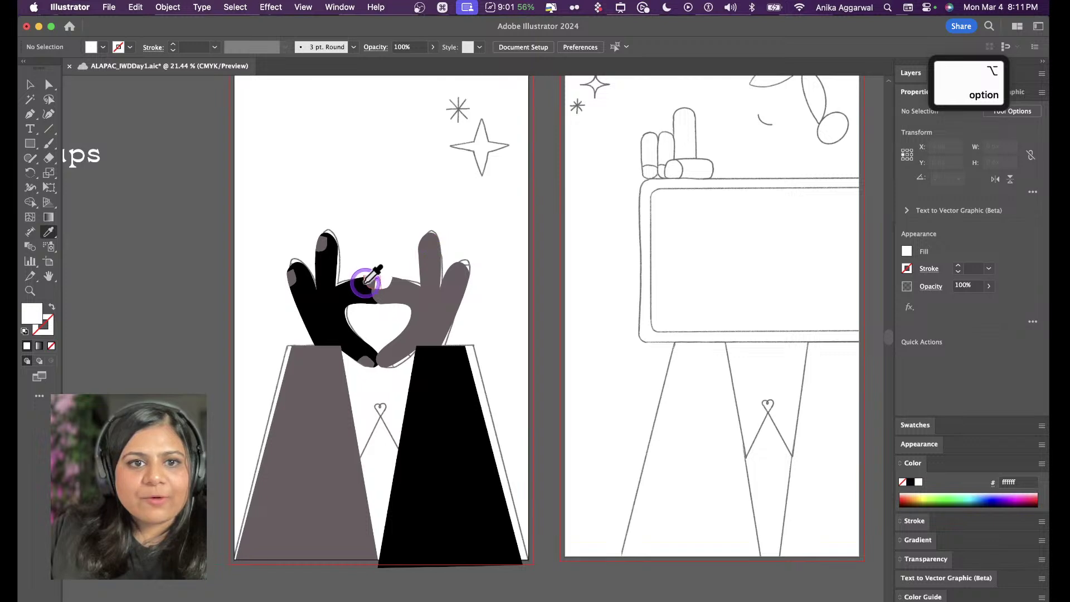
click(358, 278)
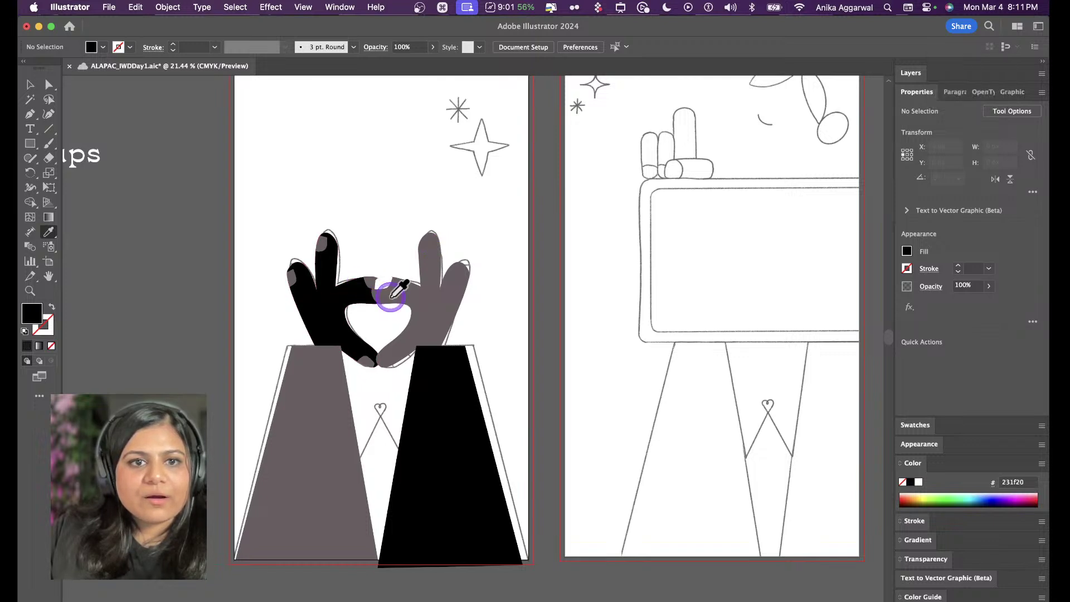
alt+click(390, 288)
alt+click(431, 239)
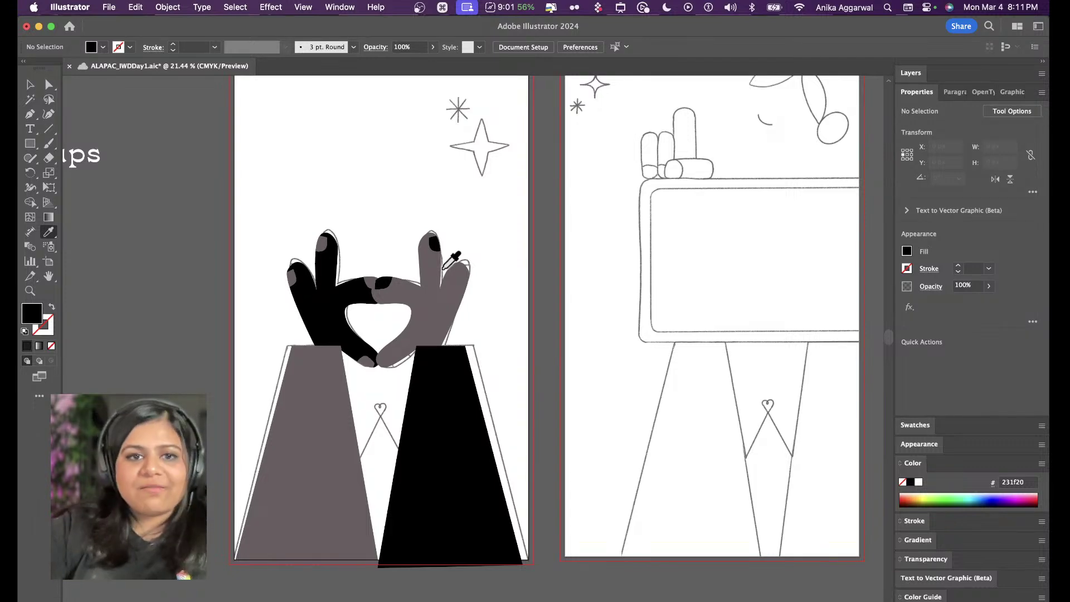
key(alt)
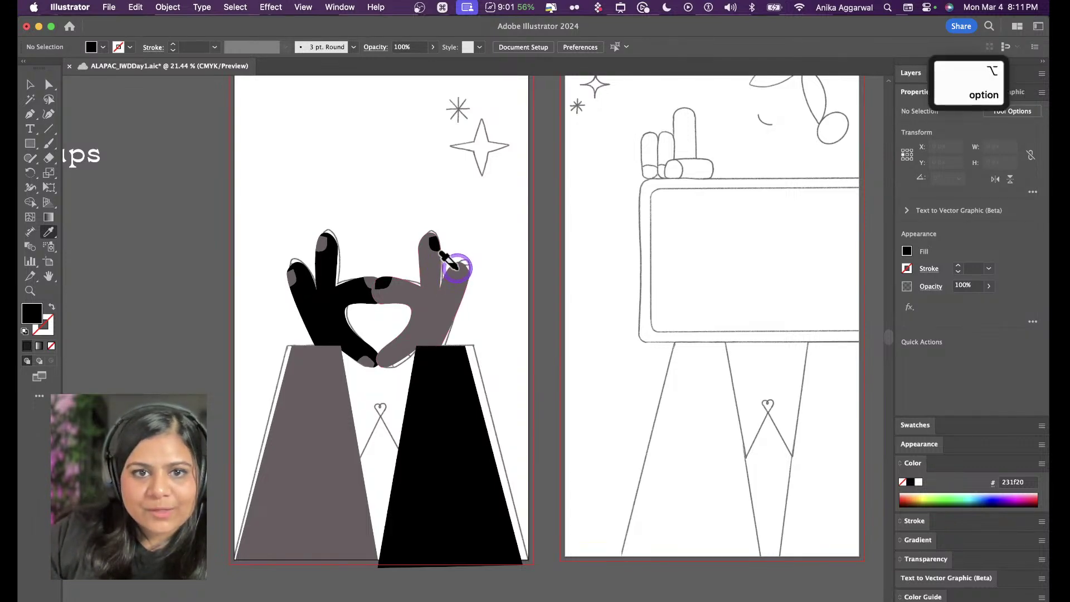
alt+click(461, 274)
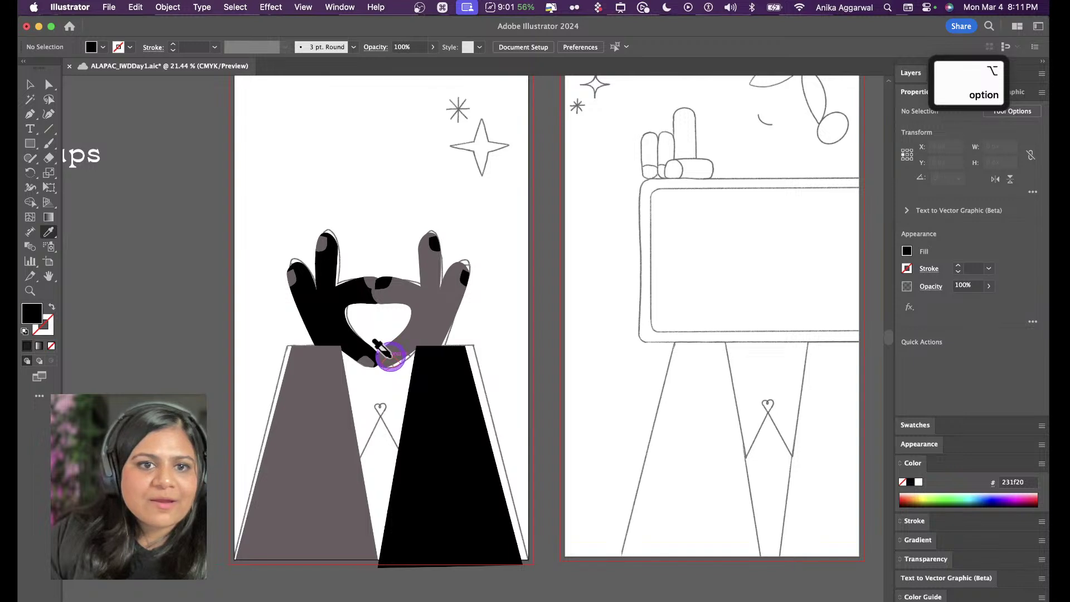
key(v)
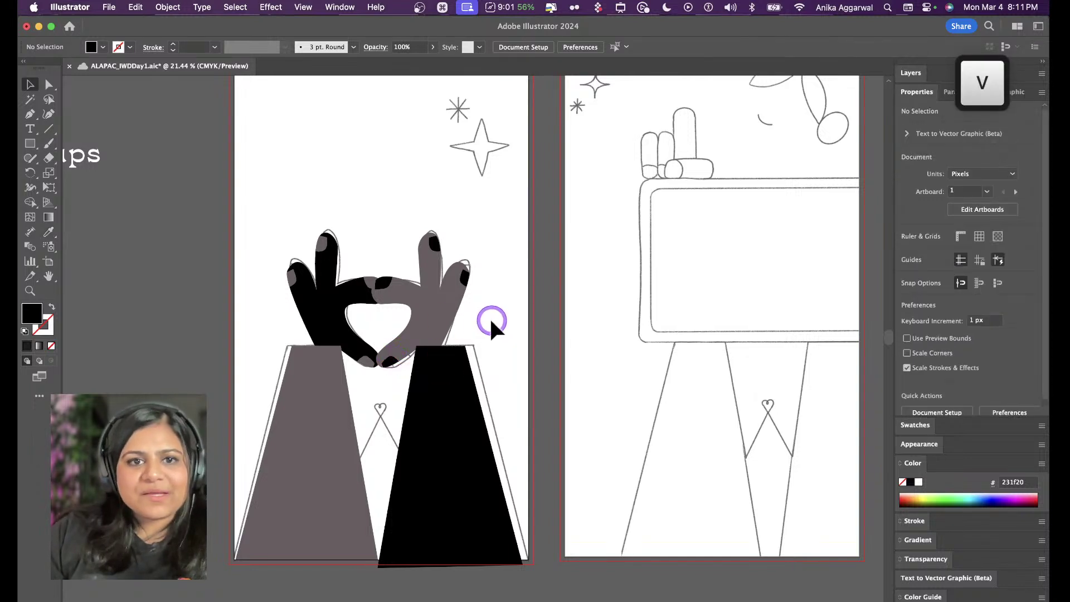
Recolor the grey hand's four fingernails with white sampled from the artboard background, keeping the hand itself grey
key(i)
click(482, 243)
key(alt)
alt+click(467, 271)
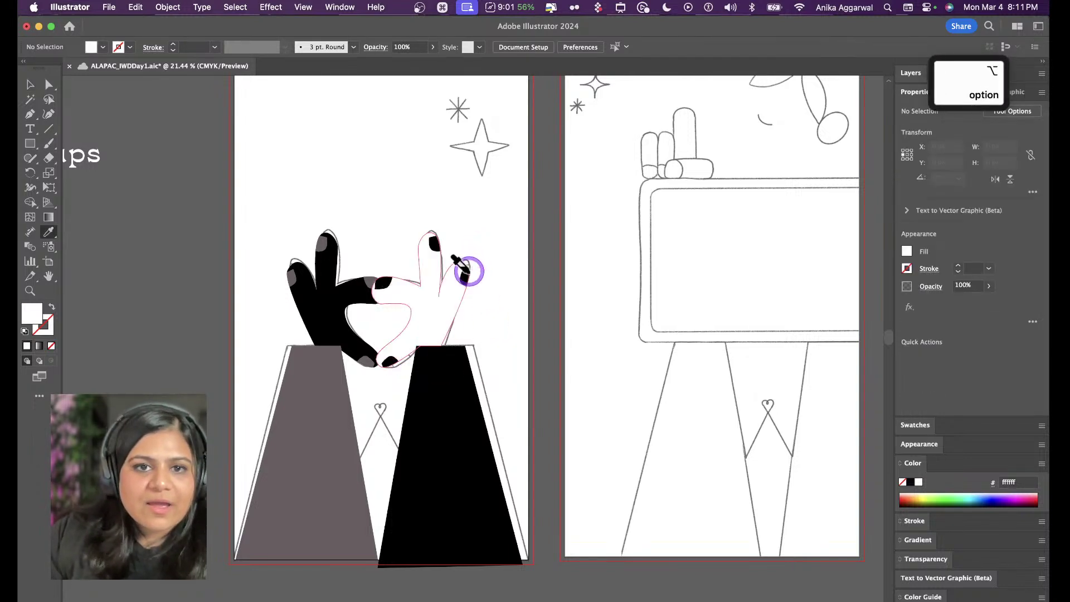
key(super+z)
alt+click(466, 275)
key(super+z)
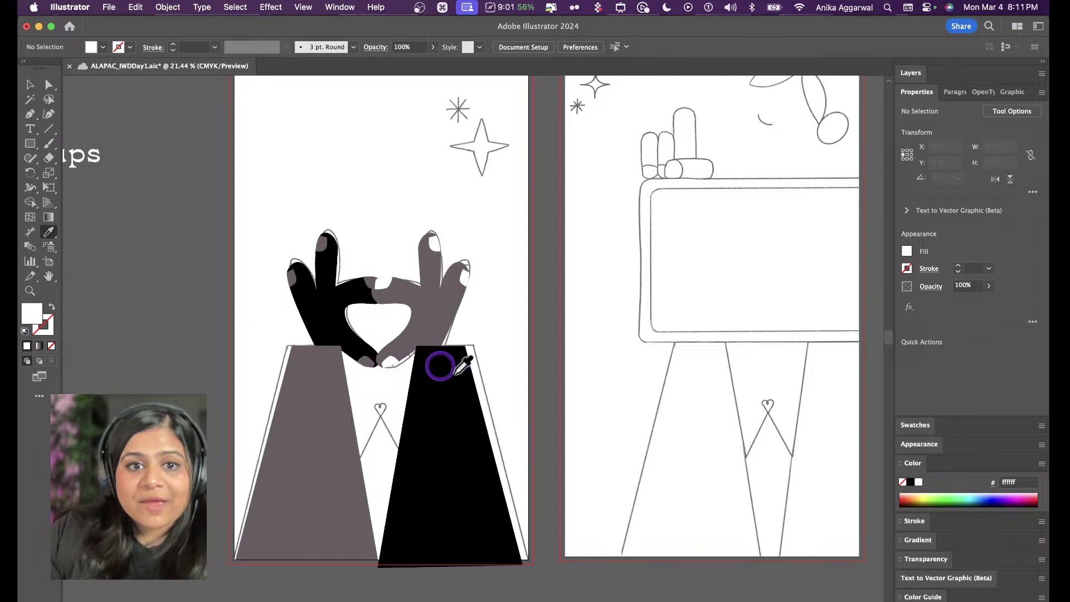
key(v)
Draw a rectangle about 828 by 597 px over the second artboard's sketched sign and fill it with the first artboard's black
scroll(531, 306, up, 5)
scroll(512, 276, up, 4)
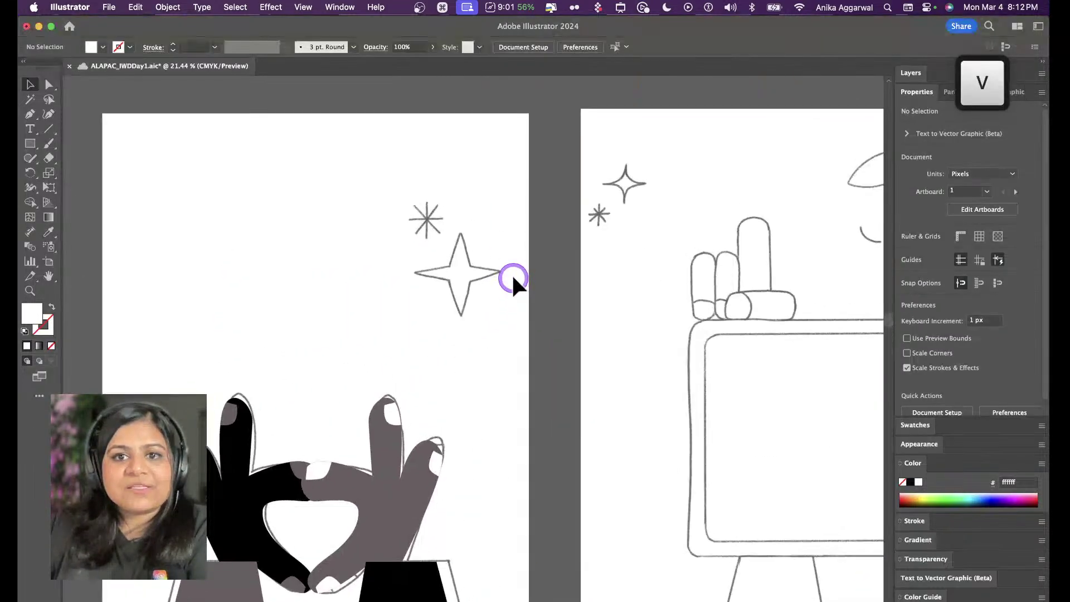
scroll(512, 276, down, 6)
scroll(511, 277, right, 7)
scroll(431, 241, up, 2)
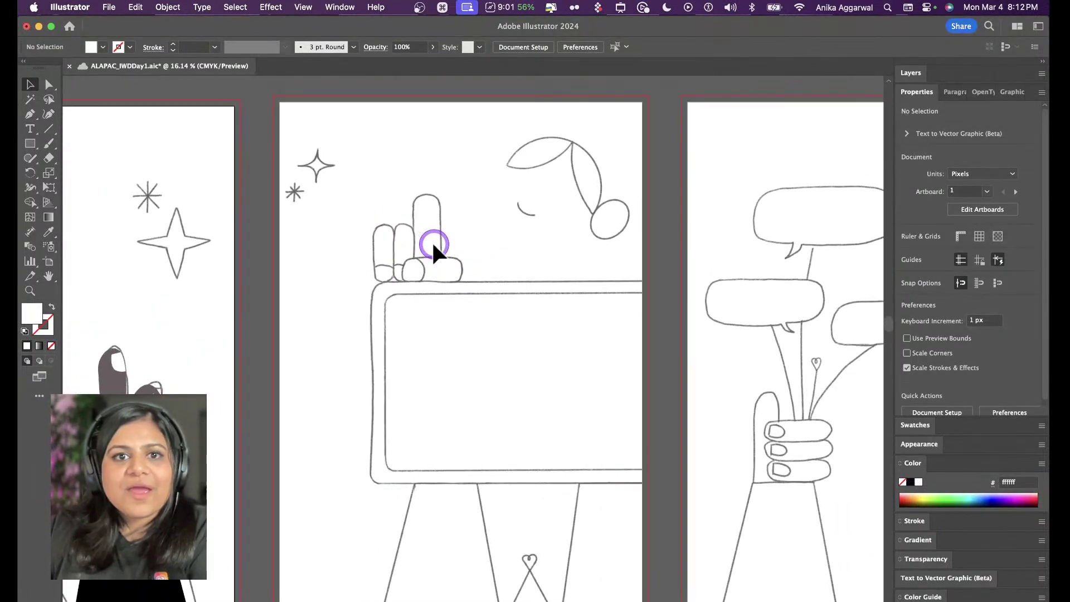
key(m)
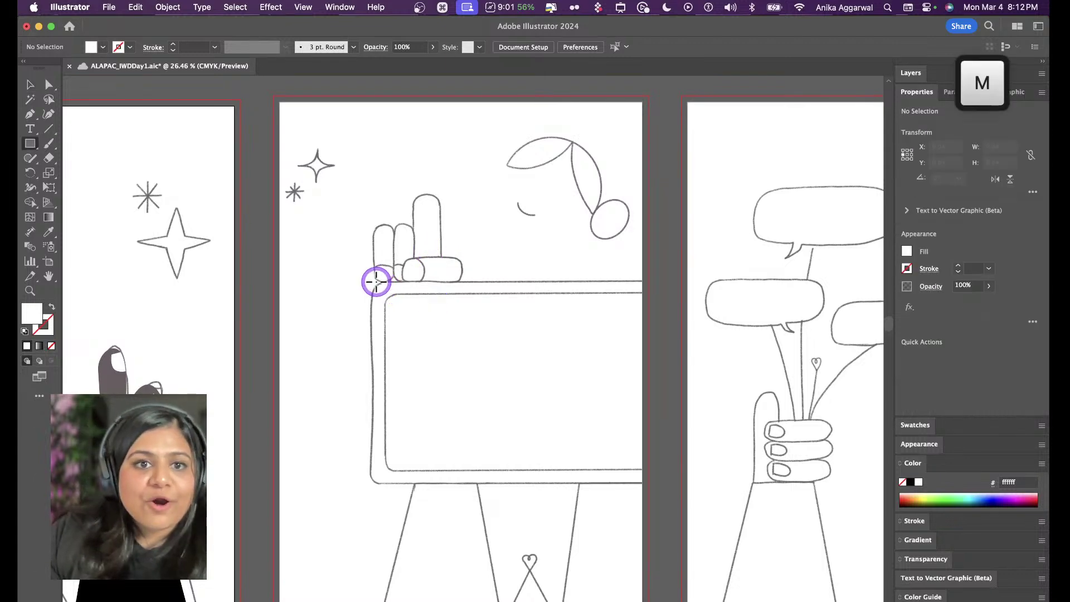
drag(370, 283, 647, 483)
key(i)
click(151, 538)
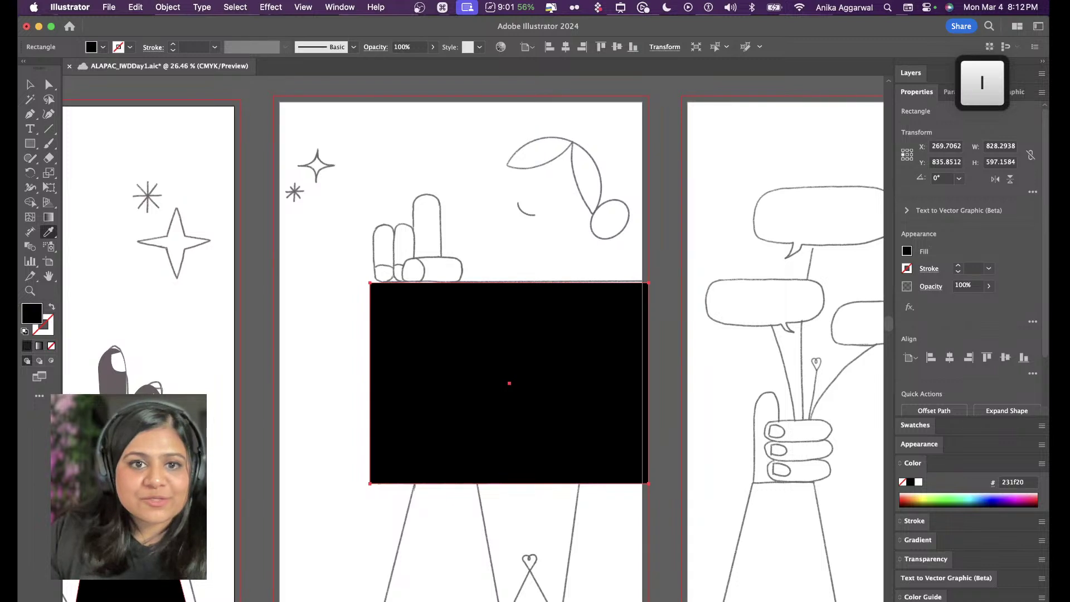
Round all four corners of the black rectangle to follow the sketched sign and reselect it
key(v)
drag(379, 290, 470, 340)
click(590, 244)
click(564, 303)
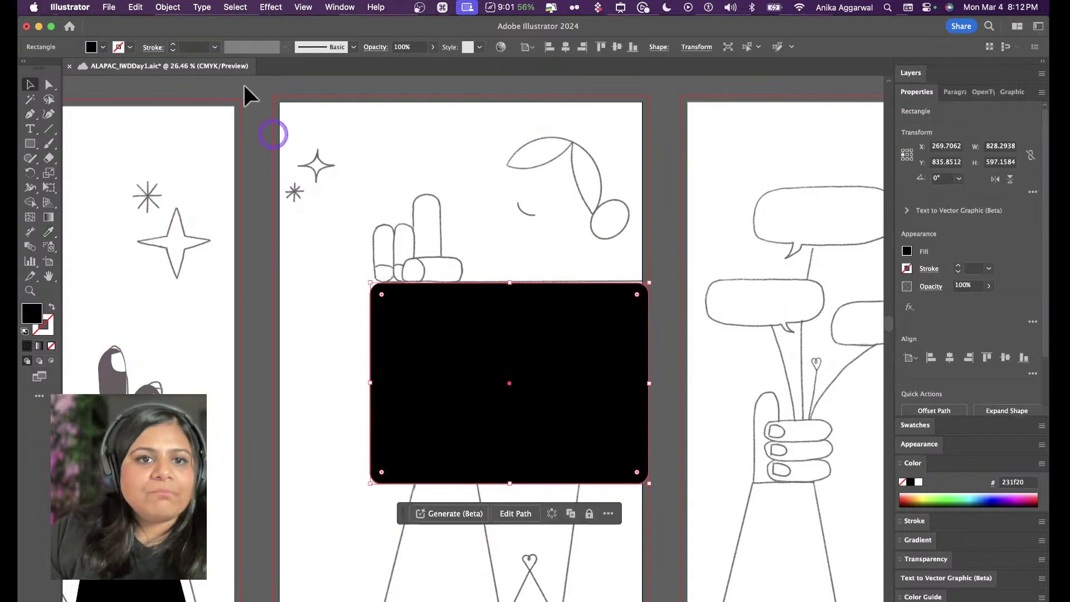
click(184, 7)
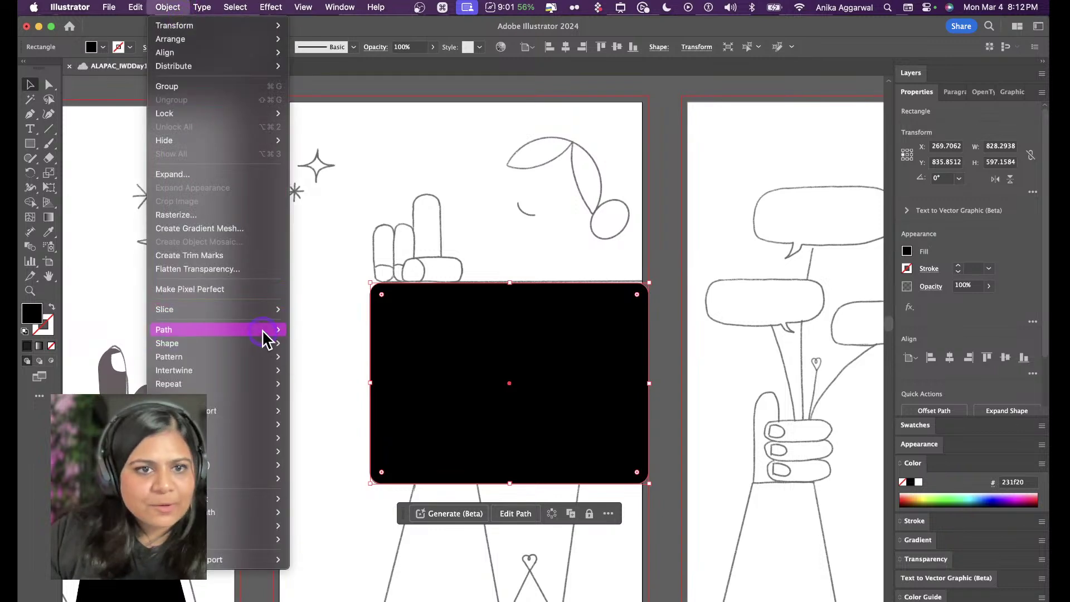
mouse_move(265, 337)
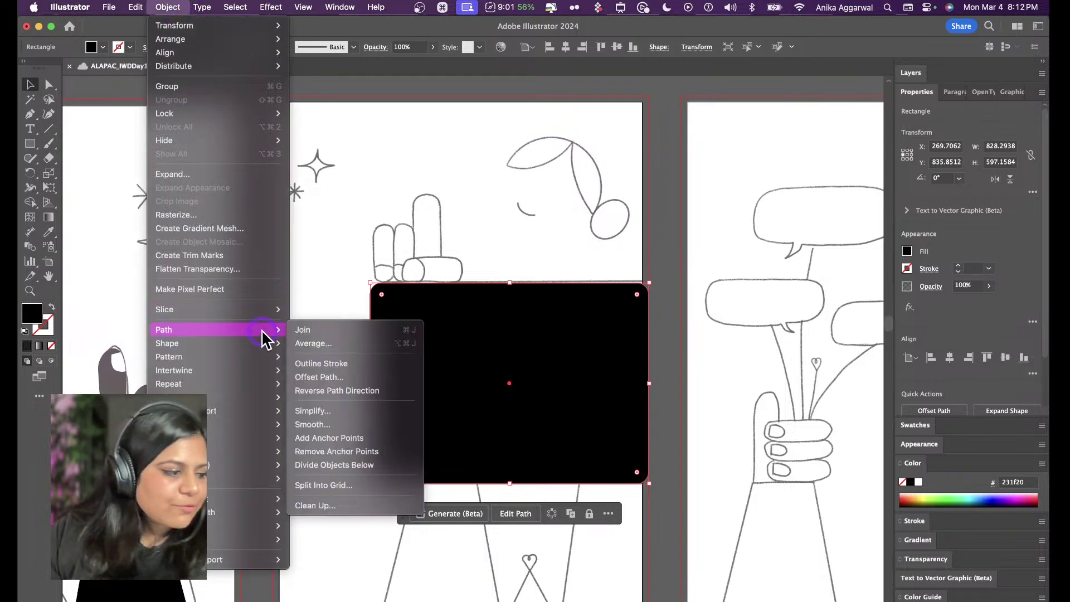
click(357, 375)
click(535, 370)
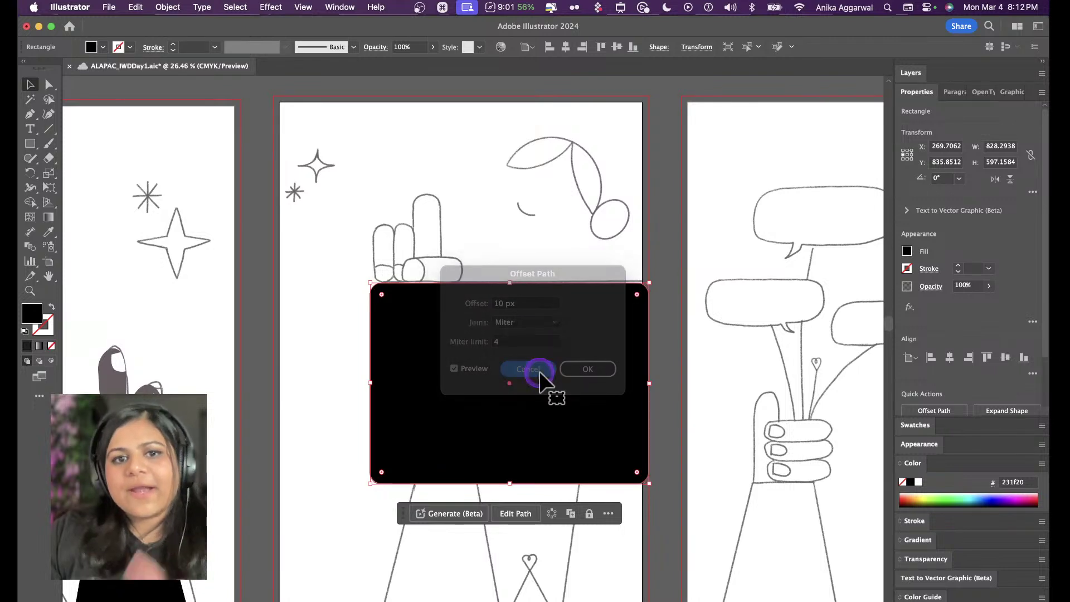
mouse_move(540, 354)
mouse_down()
mouse_move(564, 469)
mouse_move(551, 503)
mouse_up()
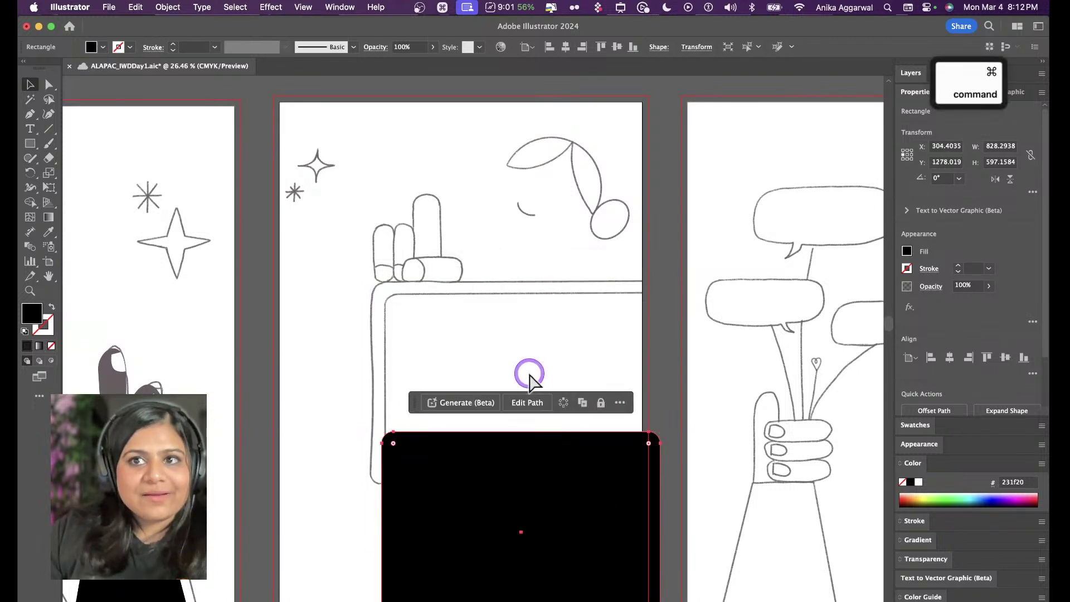
key(super+z)
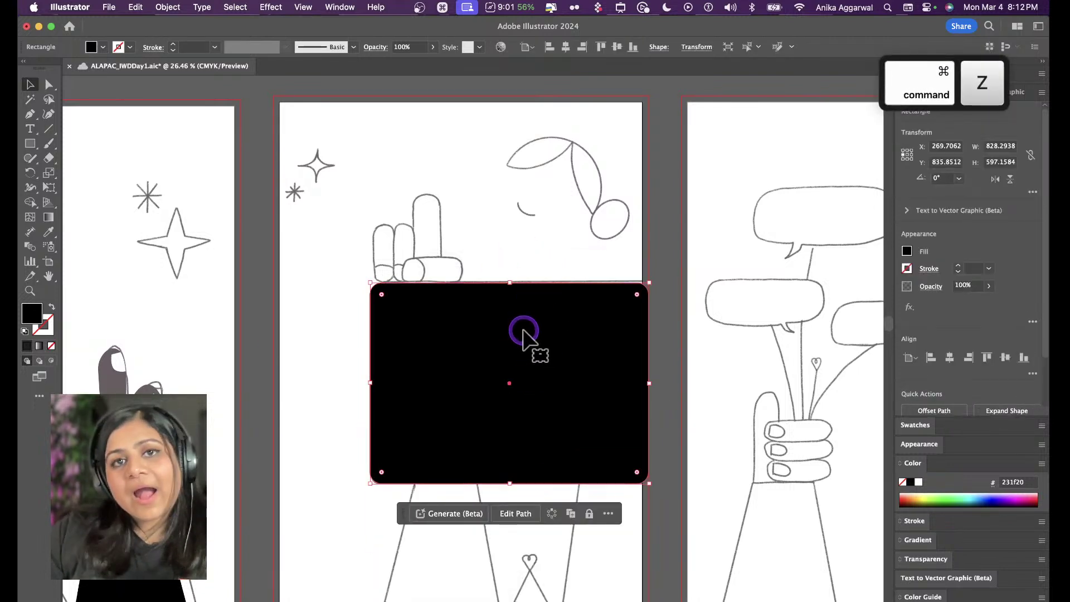
Create an inset copy of the black sign shape with Offset Path, using an offset of -30 px and round joins
click(168, 8)
mouse_move(245, 333)
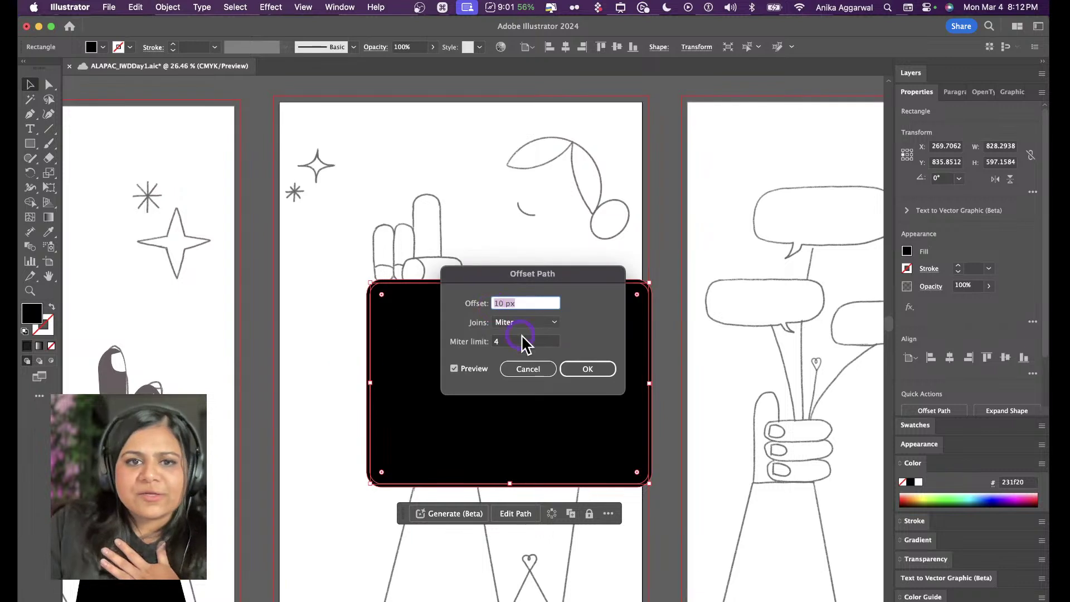
text(30)
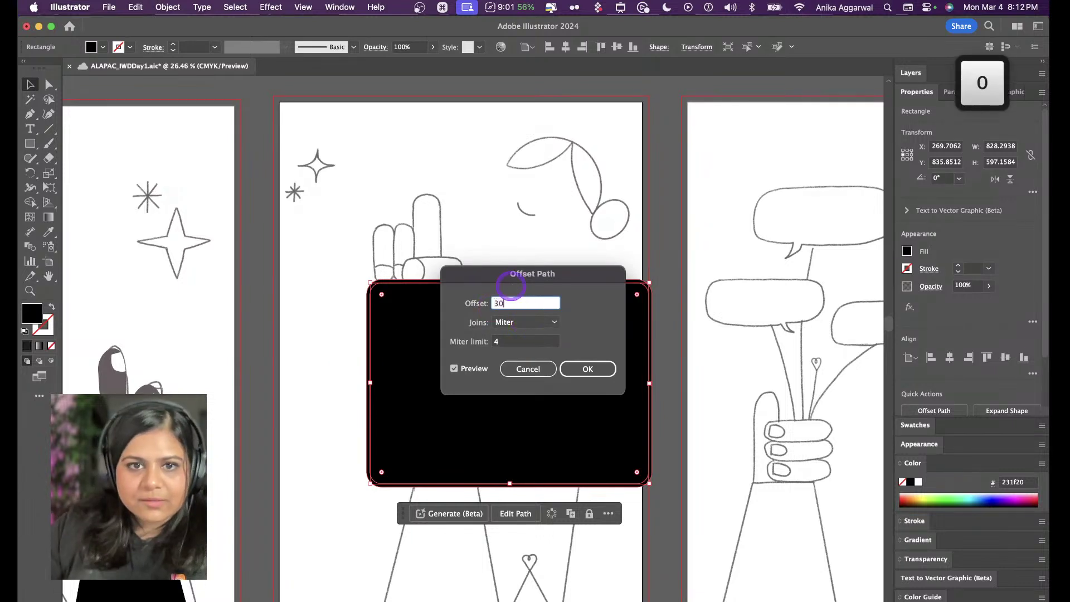
click(526, 323)
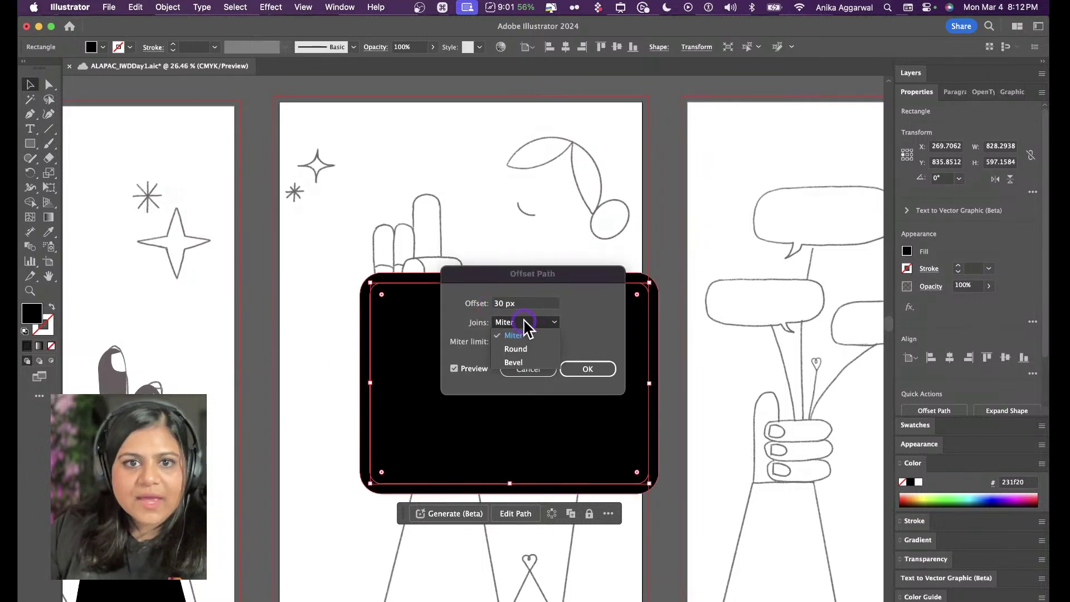
click(498, 304)
click(497, 303)
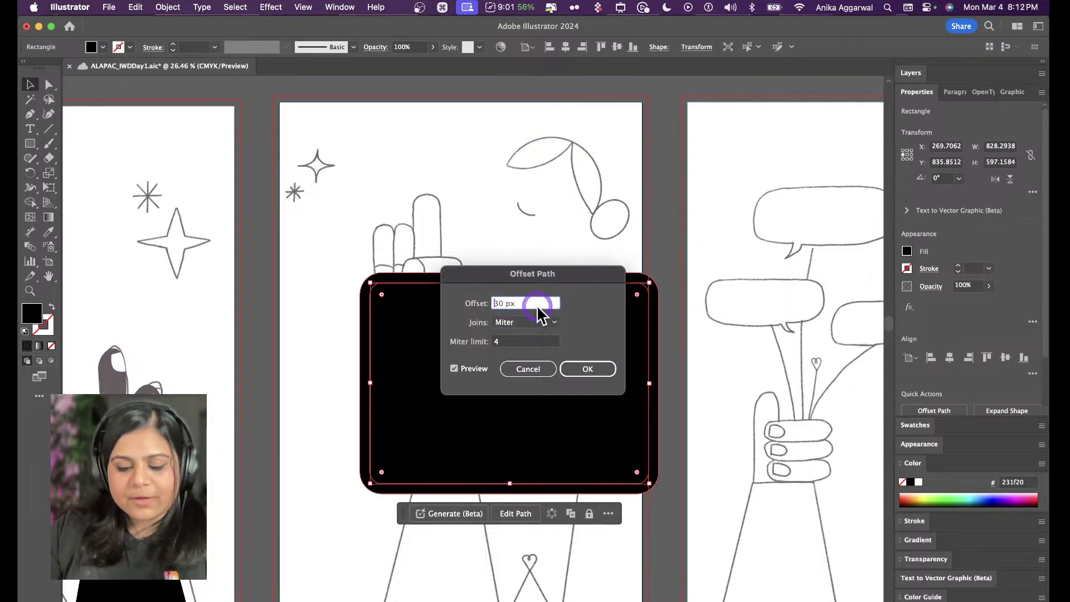
text(-)
click(524, 339)
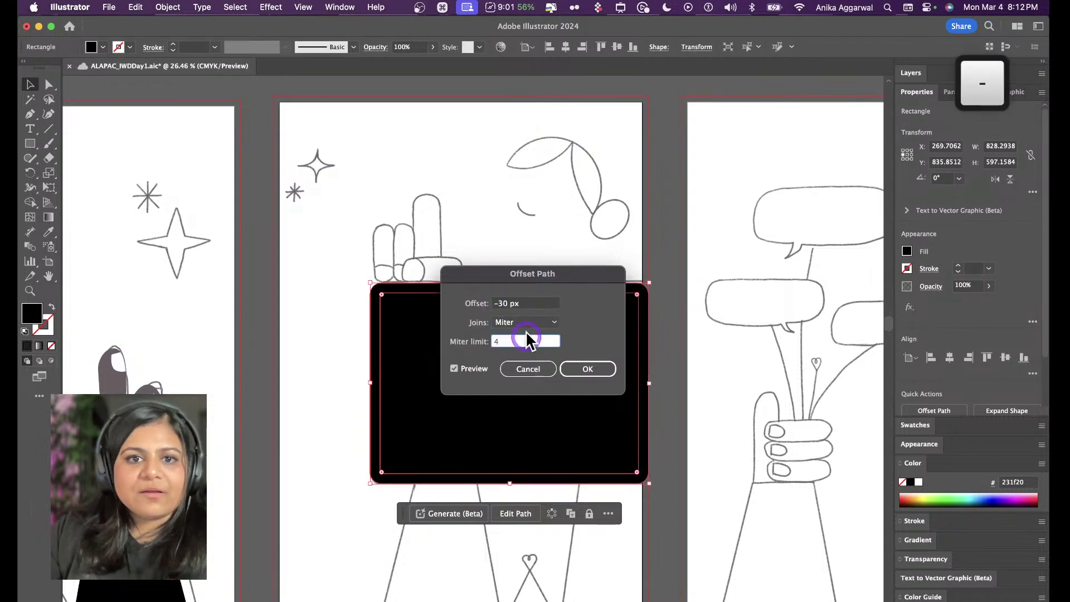
click(527, 320)
click(532, 342)
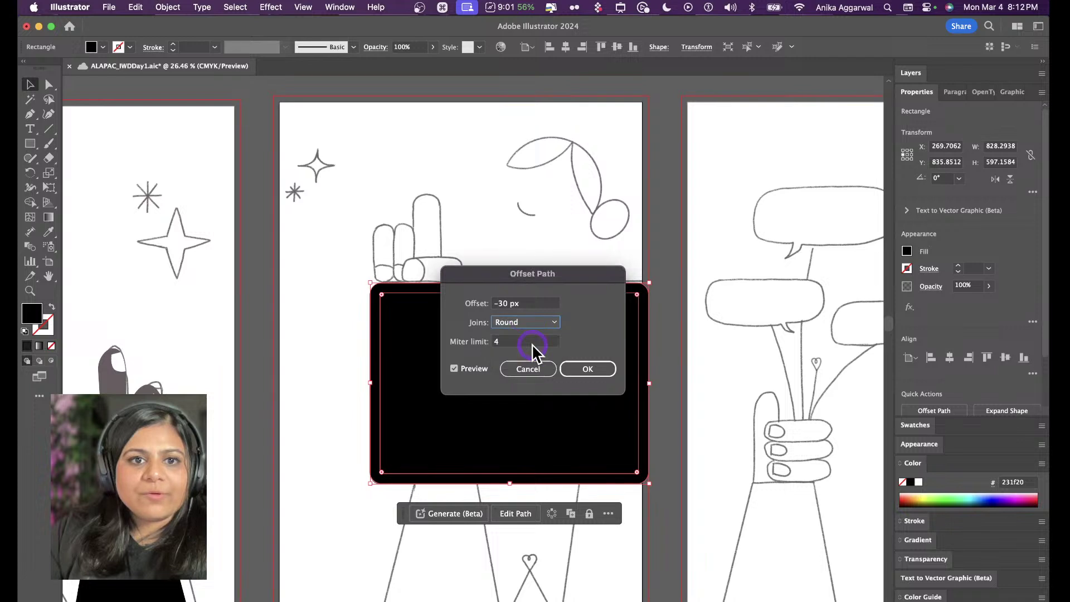
click(571, 367)
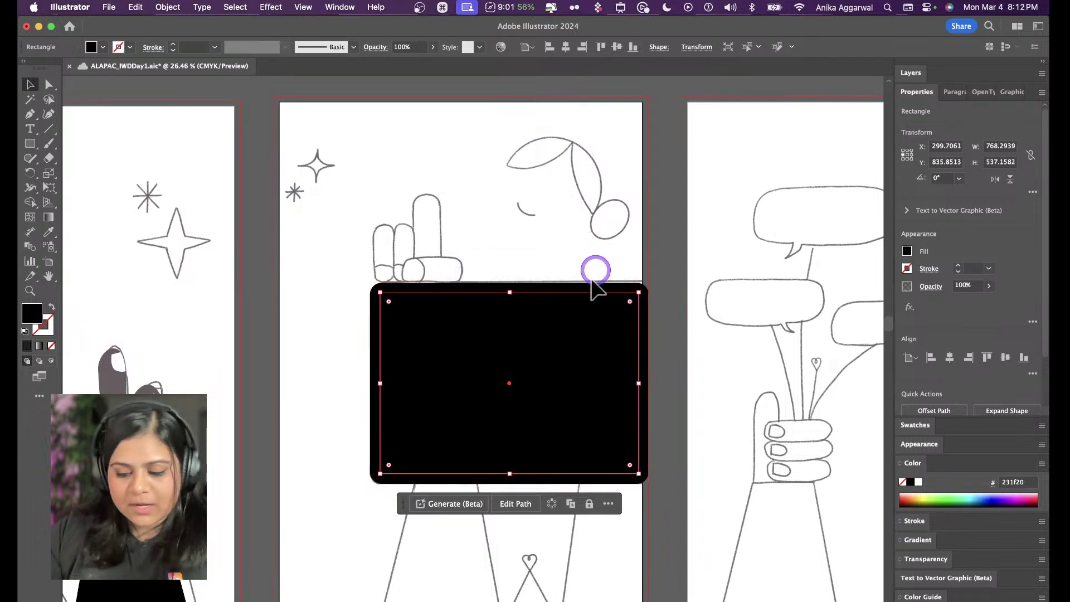
Fill the sign's inset rectangle with the dark grey sampled from the first artboard's grey hand
key(i)
click(353, 308)
key(v)
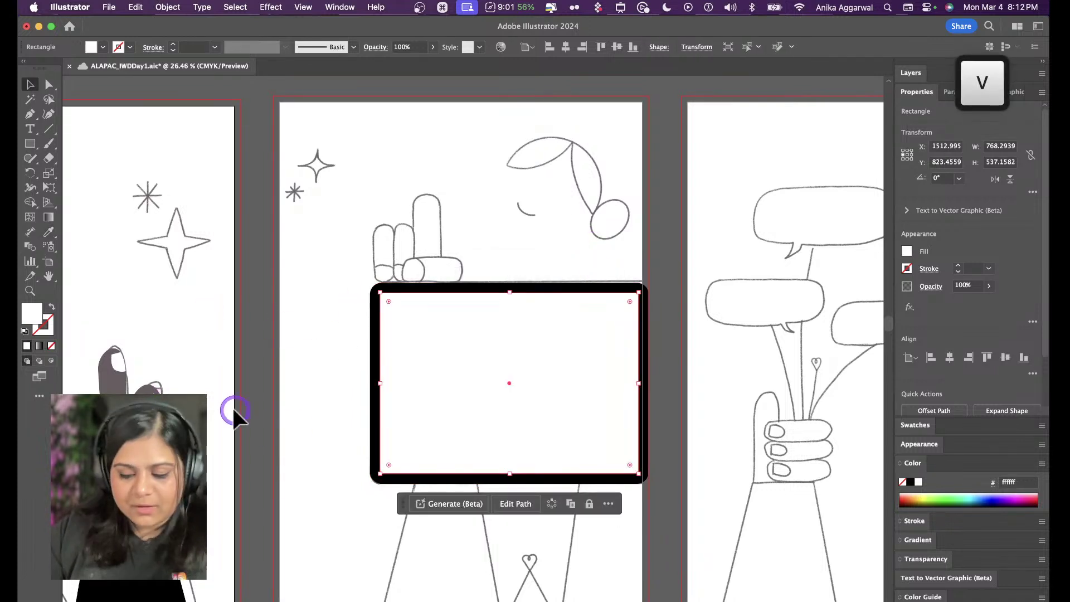
key(i)
click(134, 388)
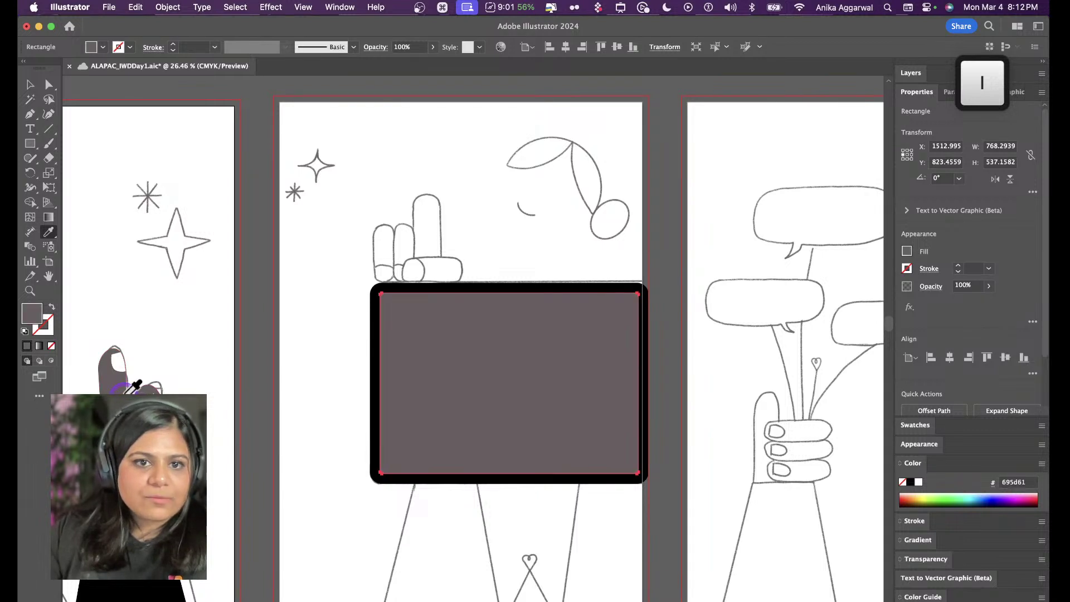
key(v)
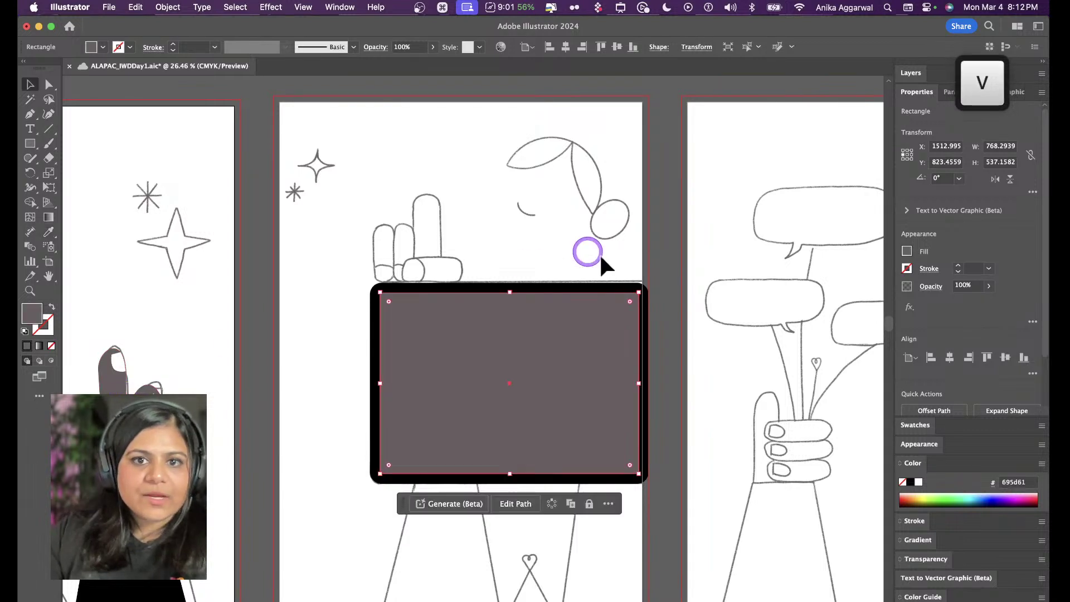
Lighten and slightly desaturate the inset rectangle's fill to #998c91, then deselect it
double_click(32, 315)
click(540, 320)
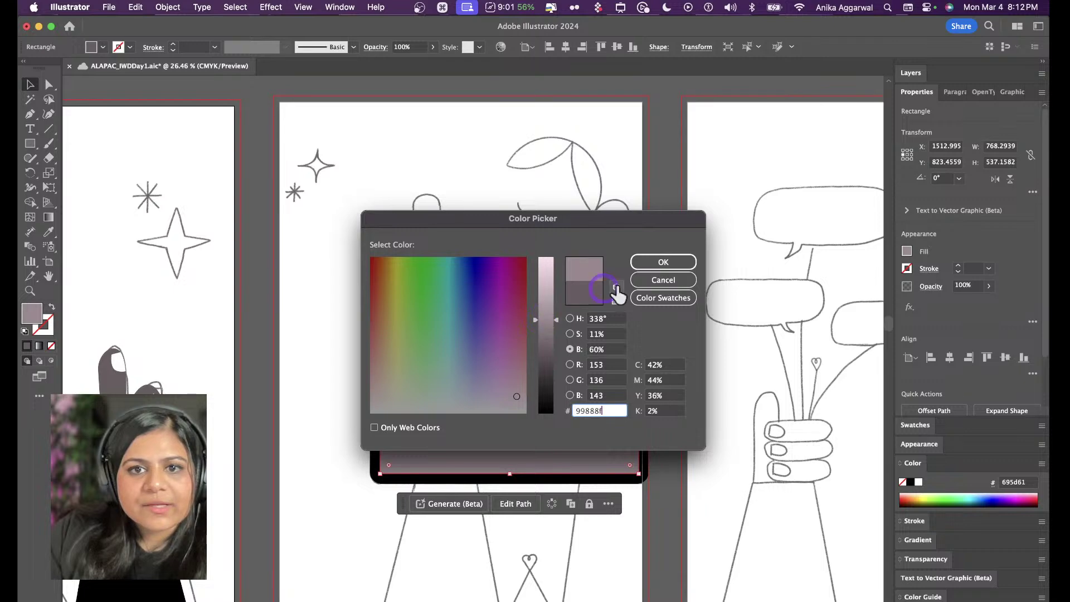
click(661, 267)
click(570, 334)
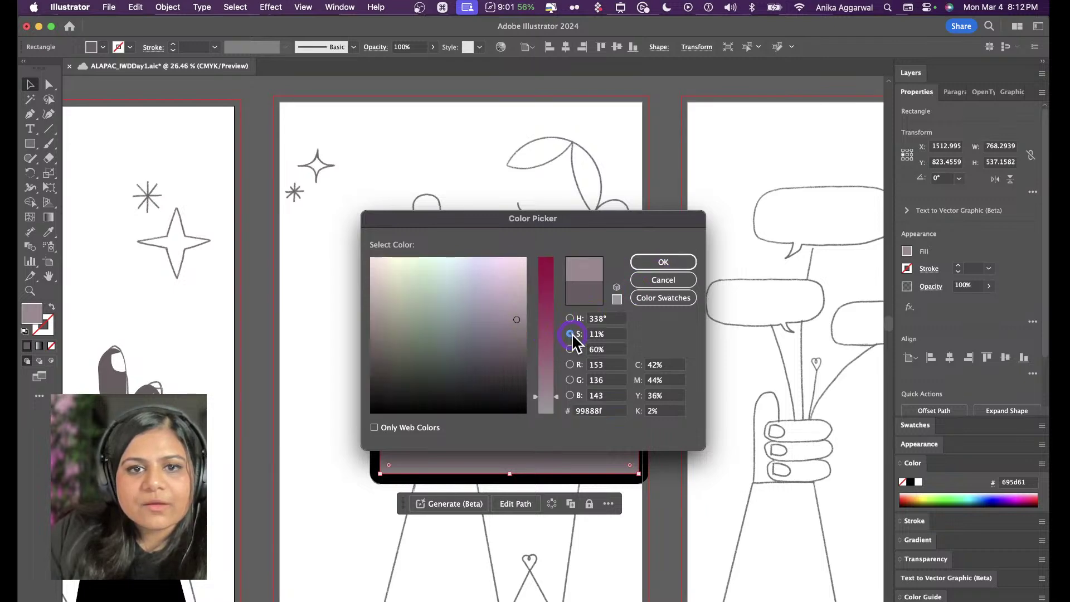
click(547, 397)
click(644, 259)
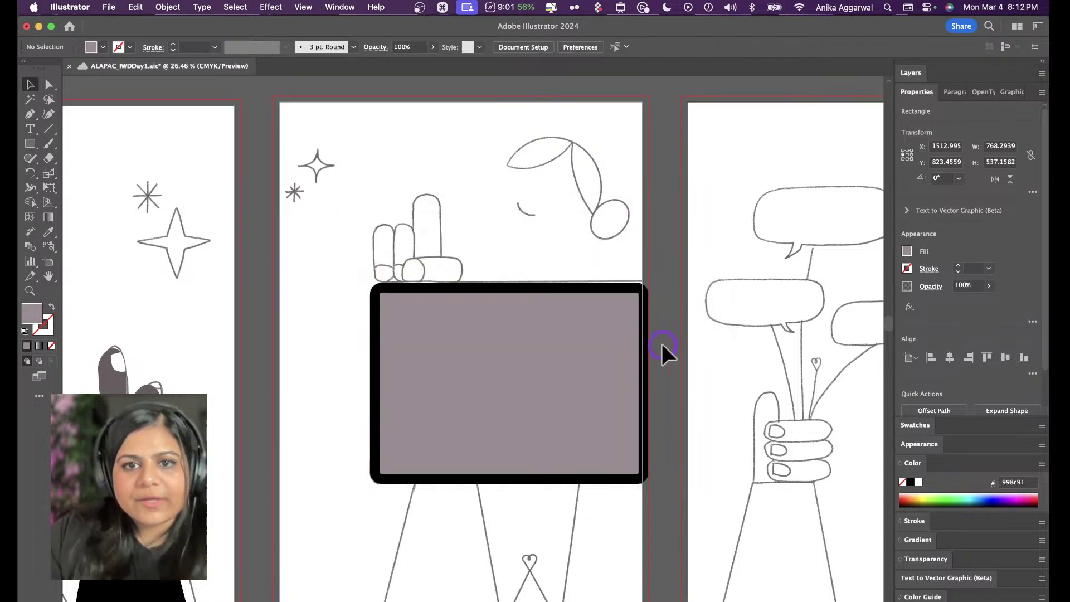
click(656, 356)
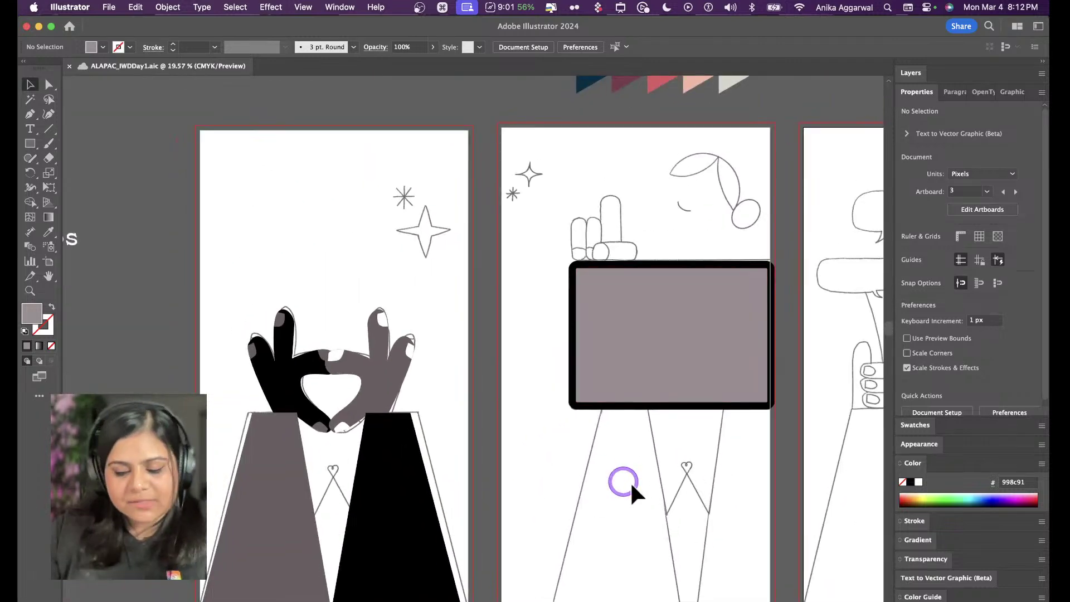
Apply the sign's lighter grey to the first artboard's grey hand and grey sleeve, keeping the other hand black
key(i)
key(alt)
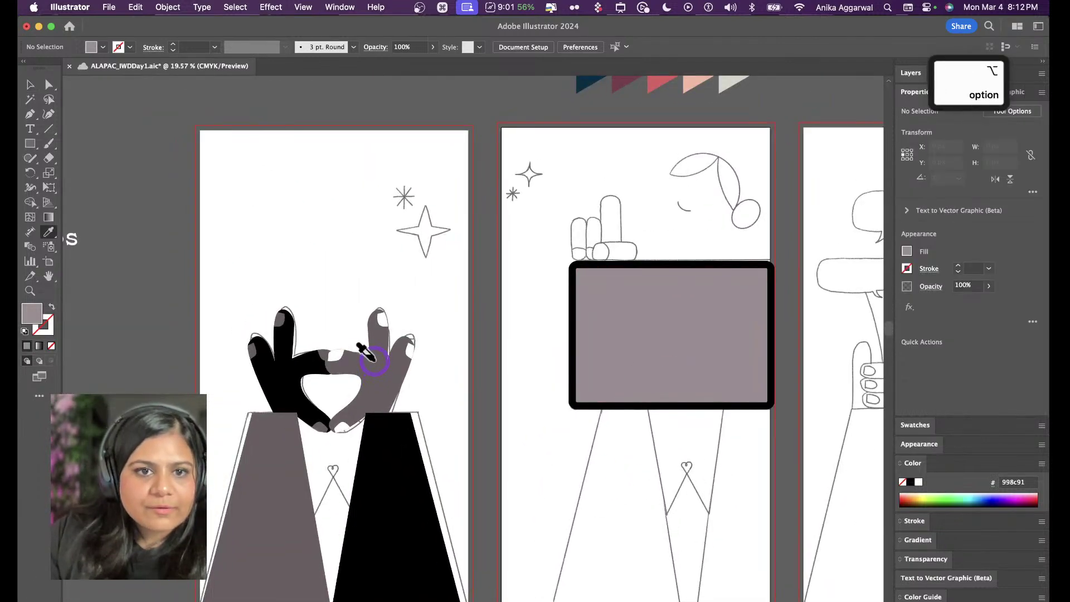
alt+click(368, 354)
alt+click(316, 348)
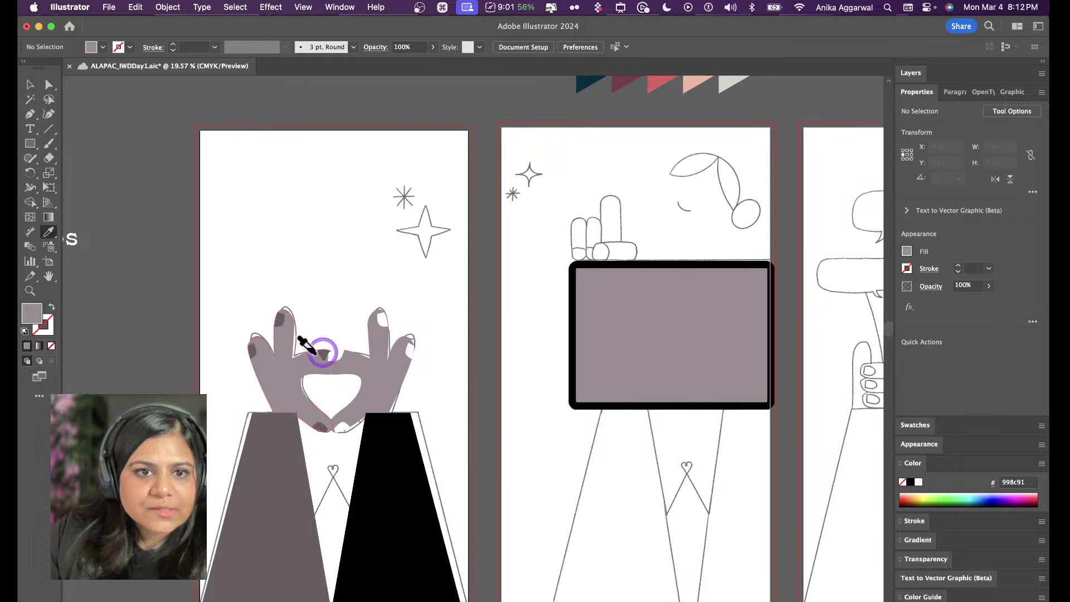
key(super+z)
alt+click(256, 483)
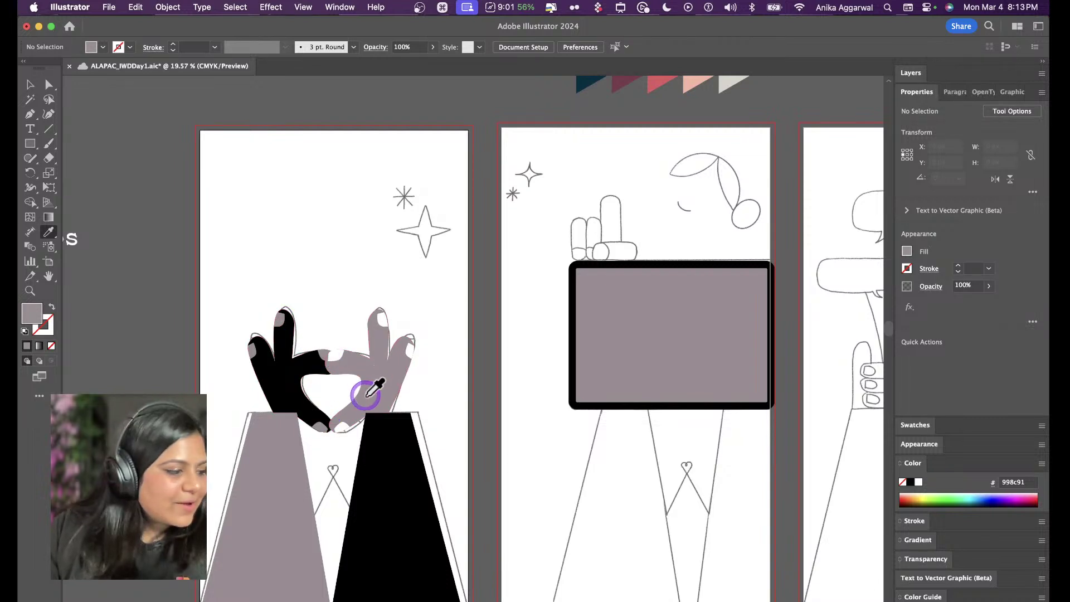
key(v)
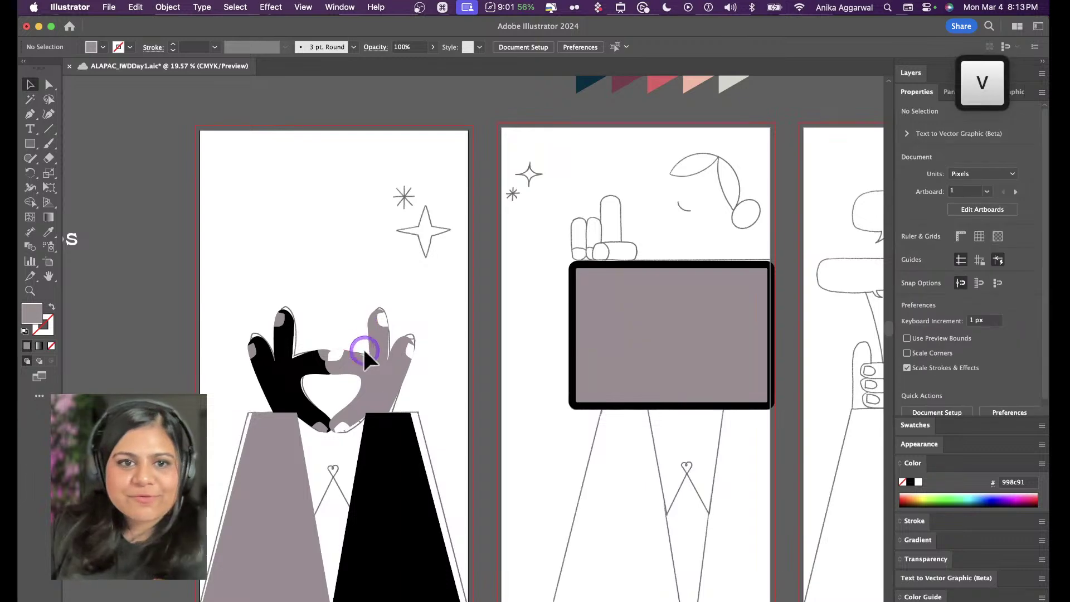
Copy the first artboard's grey and black sleeves onto the second artboard, aligning them with the sketched sleeves below the sign, and deselect
scroll(465, 345, right, 5)
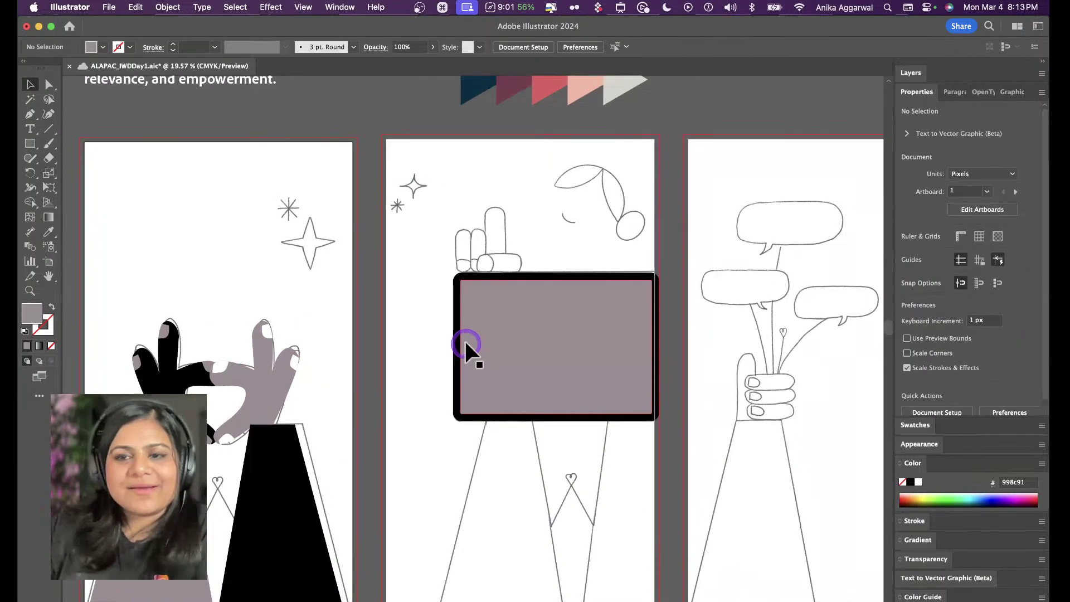
scroll(464, 352, right, 2)
scroll(542, 275, down, 2)
scroll(543, 273, up, 3)
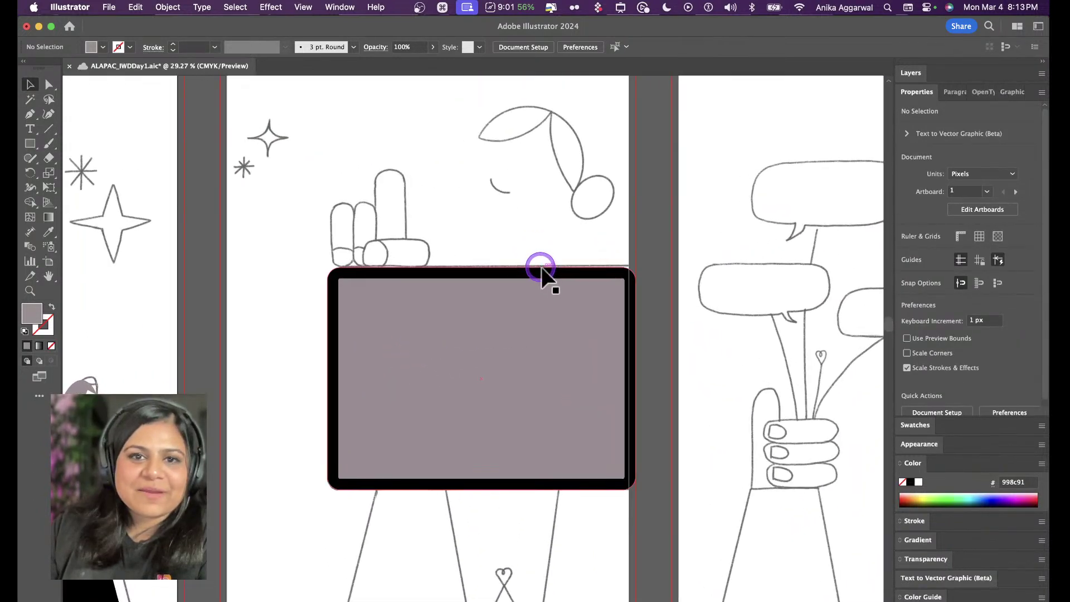
scroll(565, 290, up, 2)
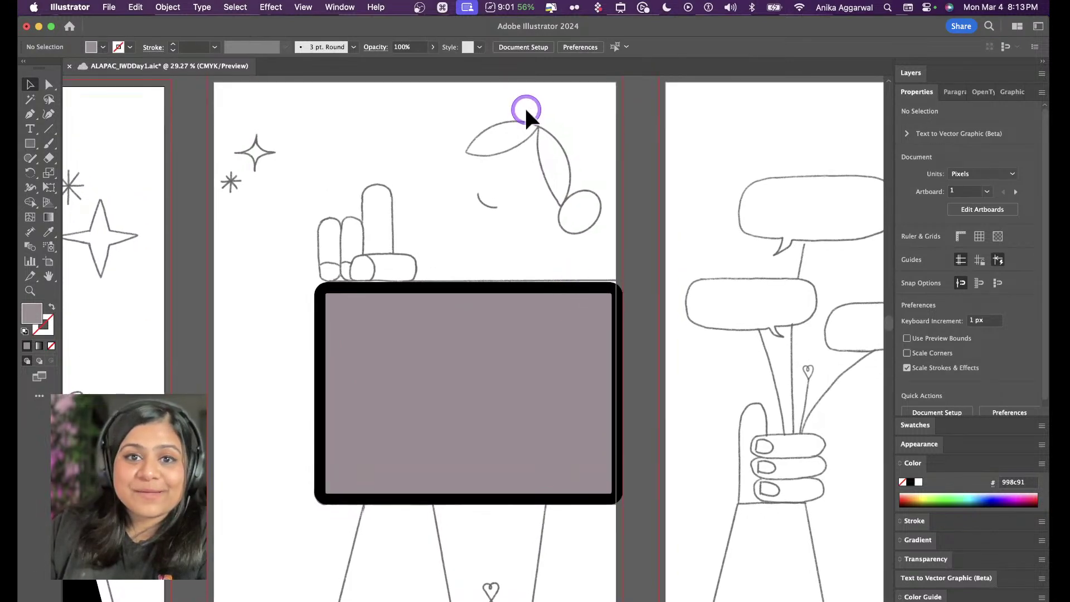
scroll(524, 162, up, 2)
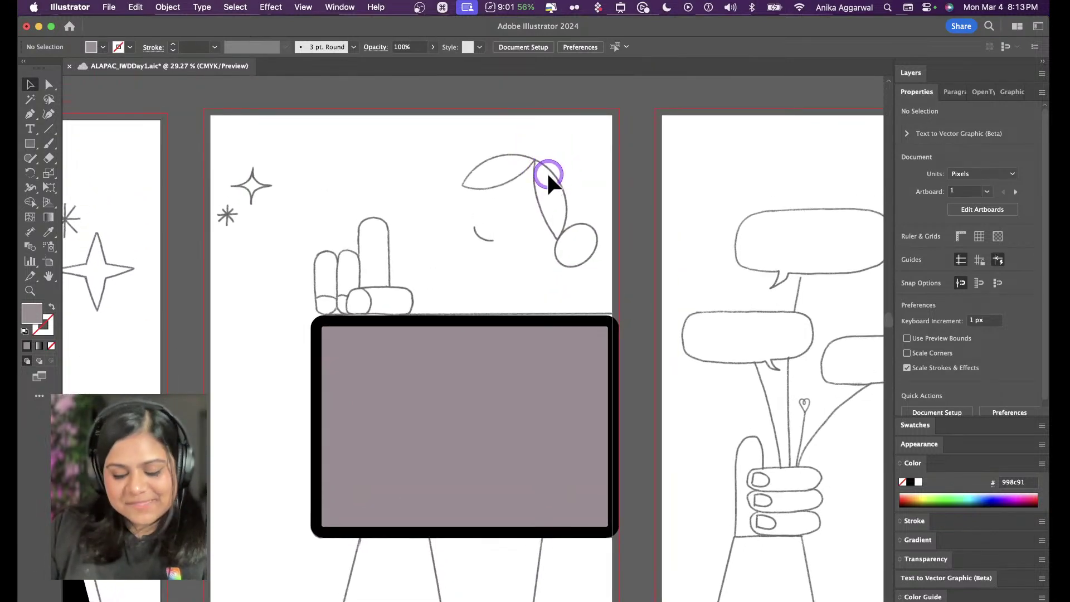
scroll(430, 399, down, 4)
scroll(434, 387, down, 3)
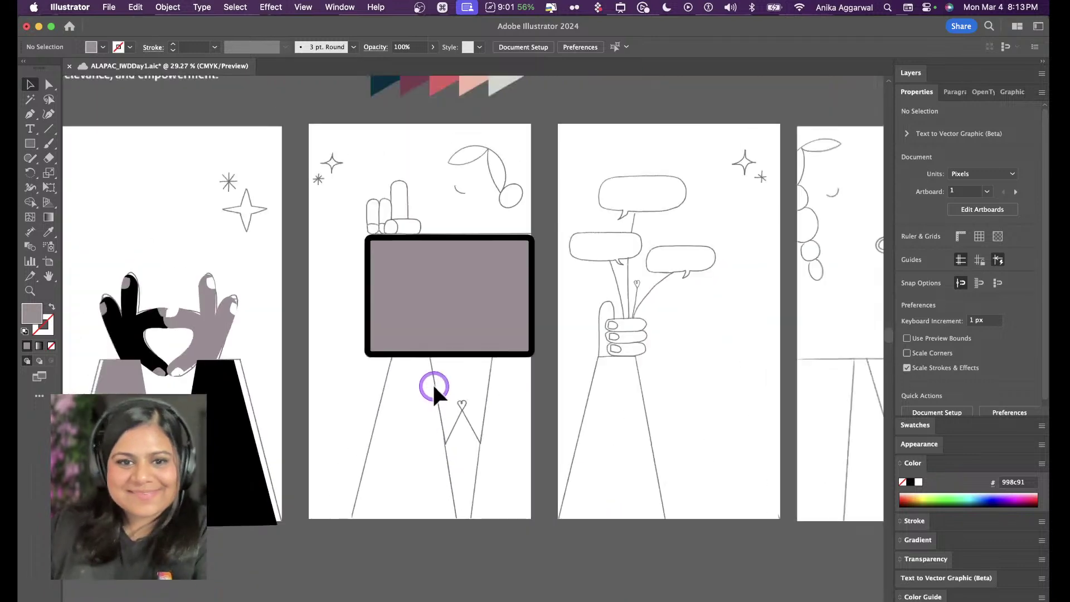
scroll(367, 404, left, 2)
click(303, 425)
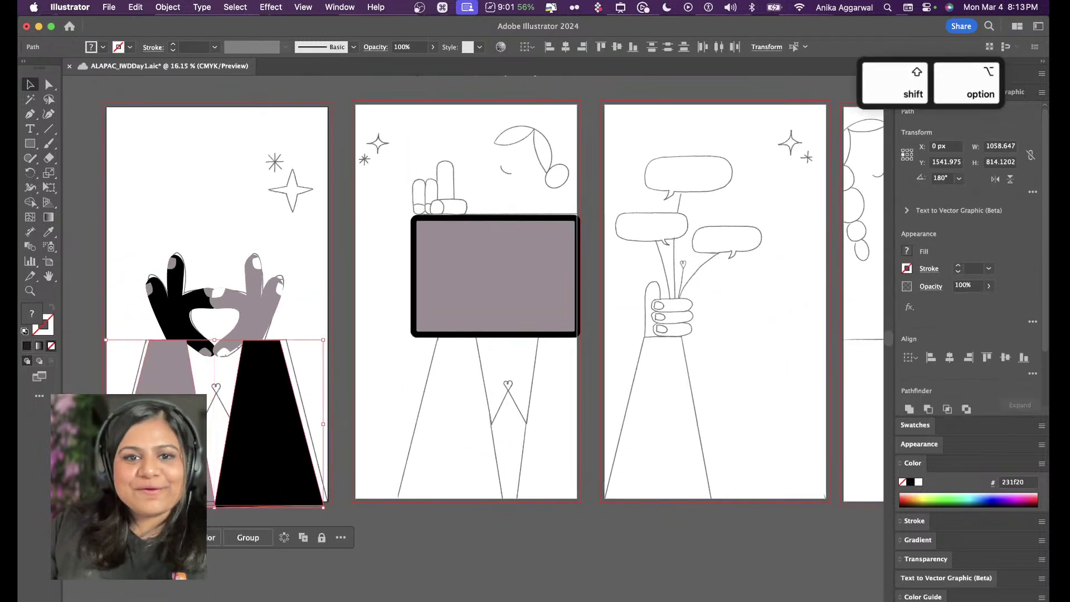
drag(169, 415, 458, 405)
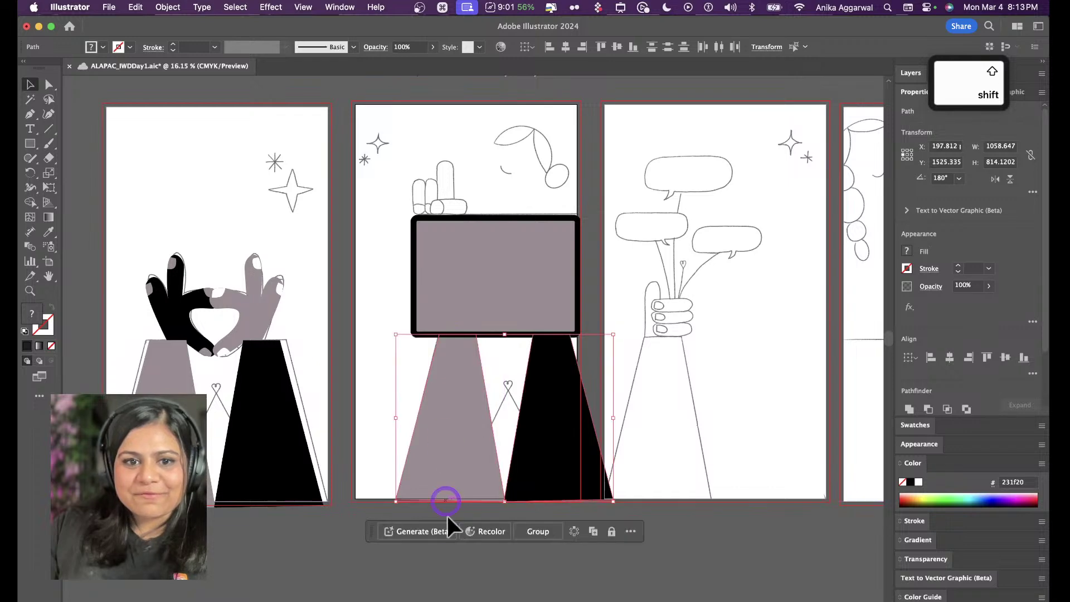
click(448, 567)
Draw a black rectangle about 94 by 262 px over the tallest sketched finger above the sign and fully round its ends
scroll(490, 163, up, 5)
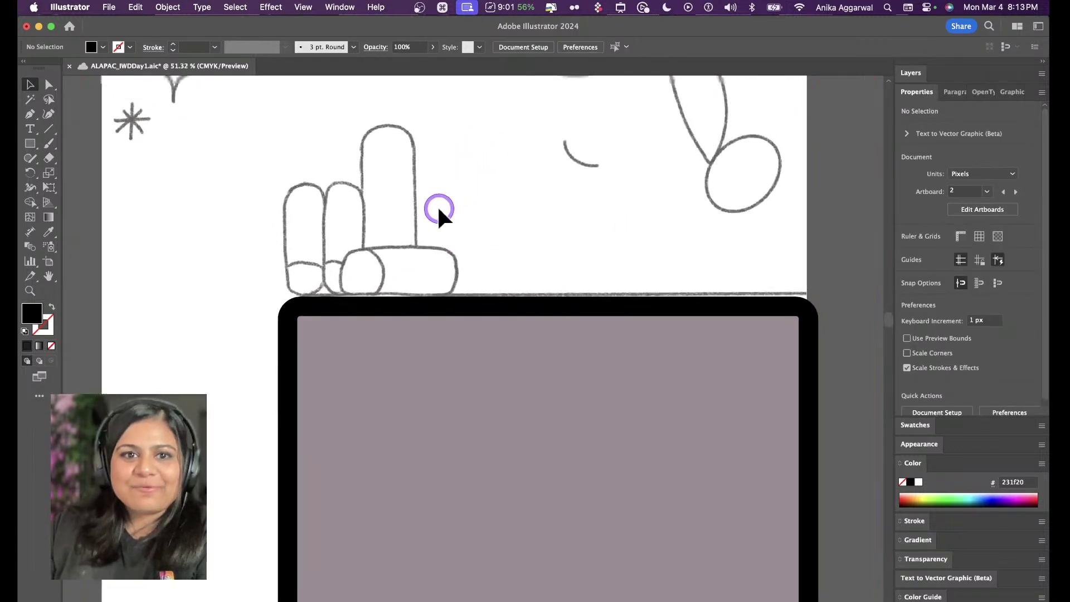
scroll(439, 211, up, 2)
key(m)
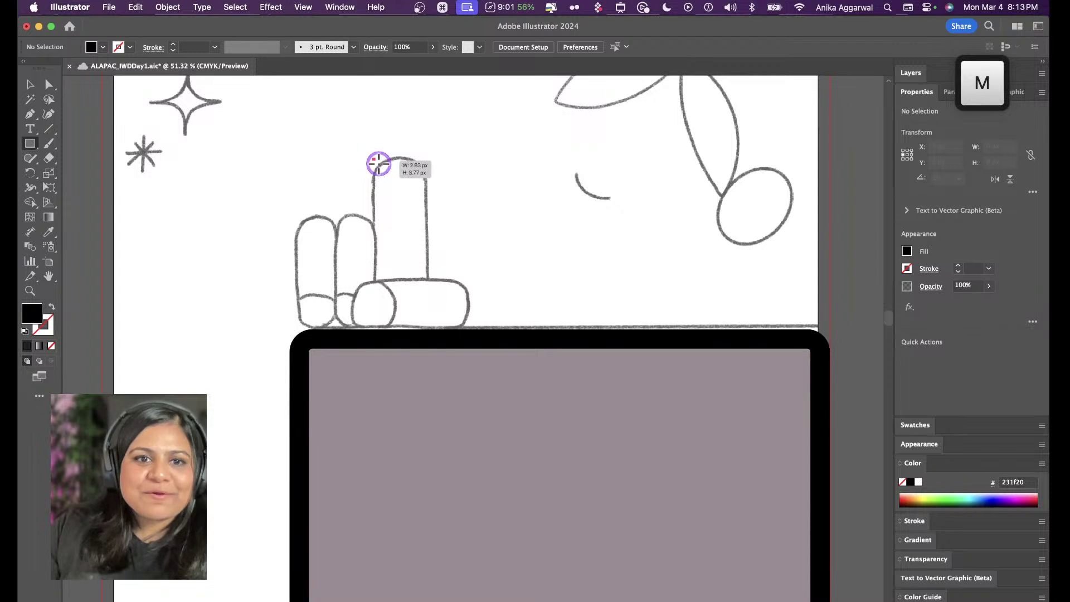
drag(379, 164, 435, 328)
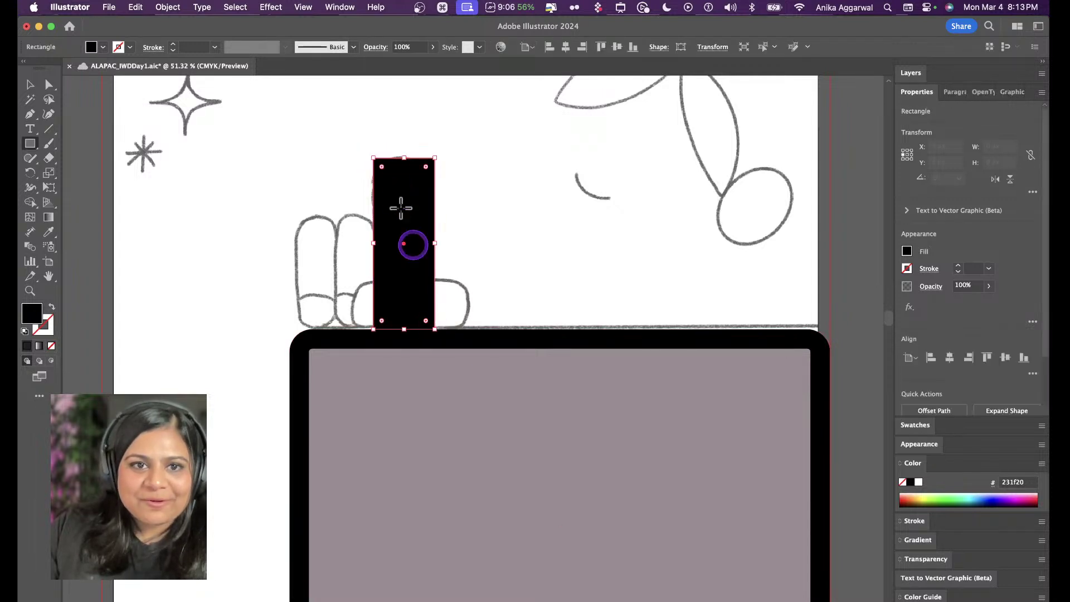
key(v)
drag(382, 166, 466, 210)
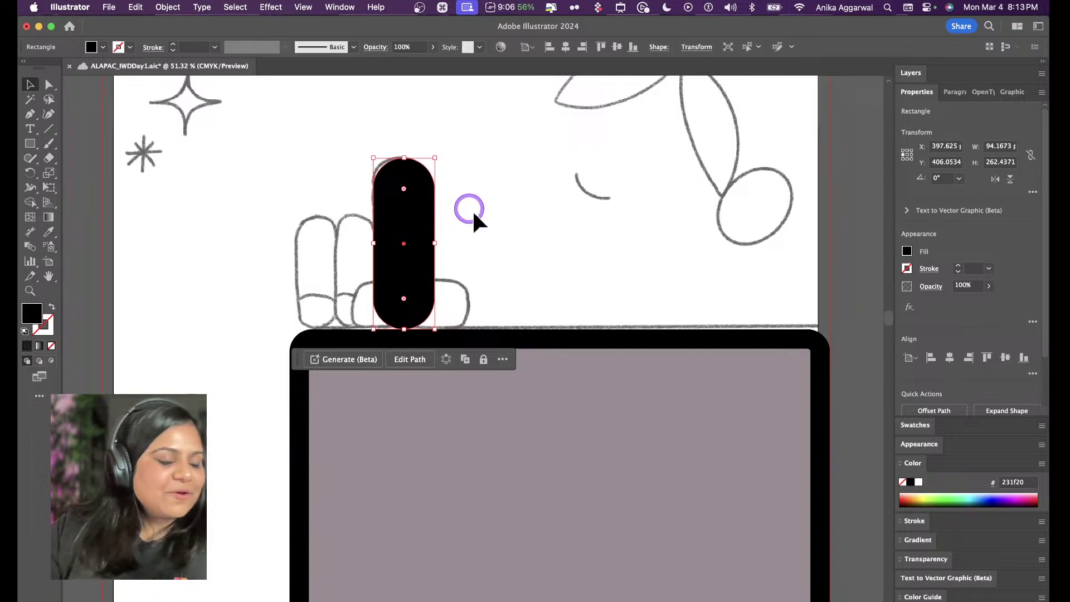
drag(407, 234, 363, 293)
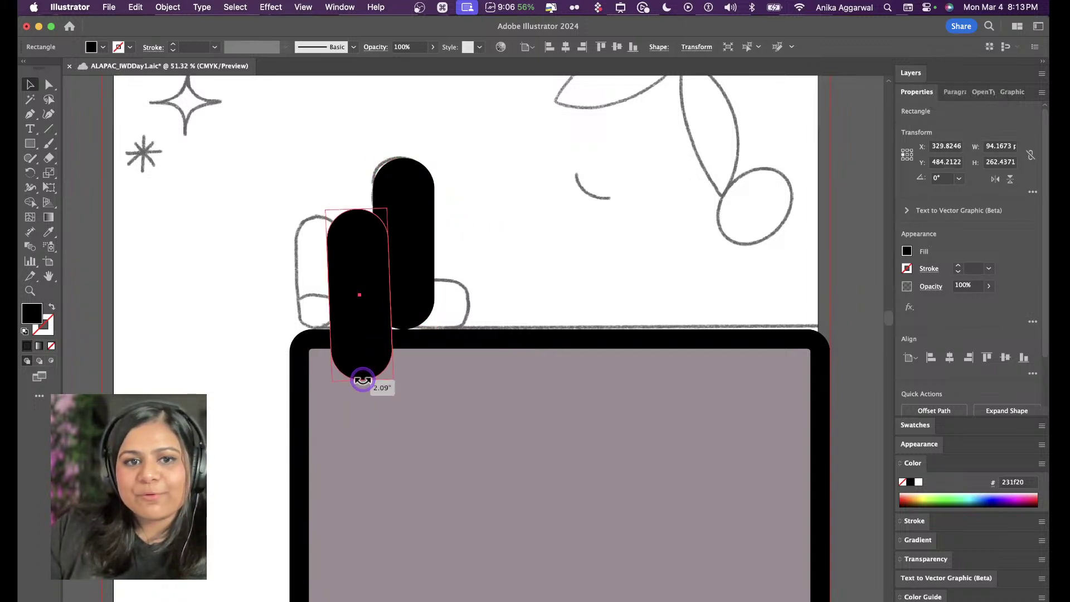
key(super+z)
click(419, 223)
key(Delete)
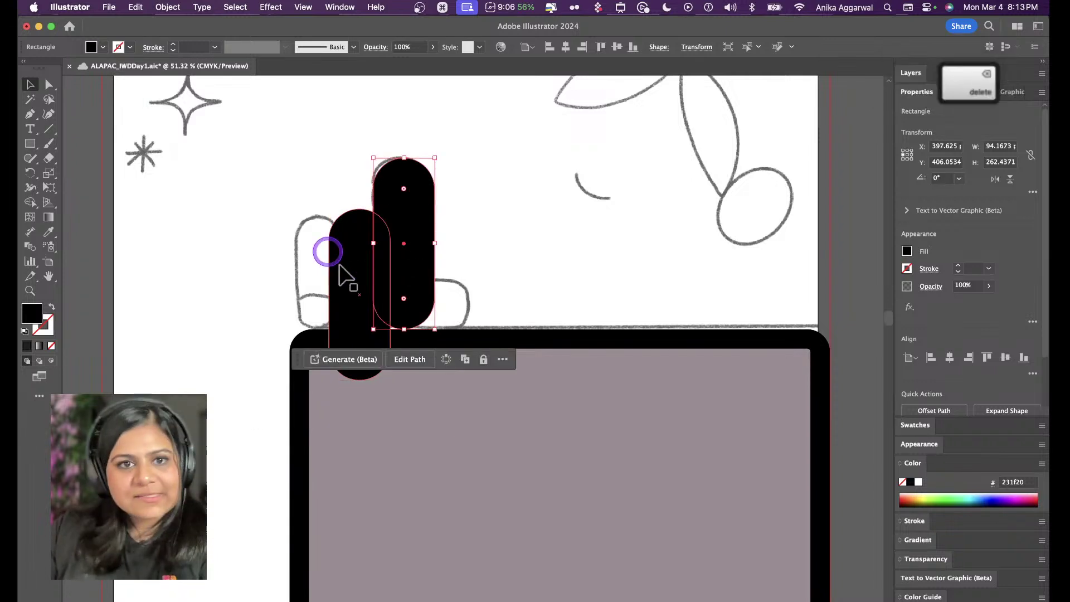
Duplicate the tallest black finger beside it, shorten the copy to about 195 px, and duplicate that shorter finger once more
drag(365, 269, 354, 233)
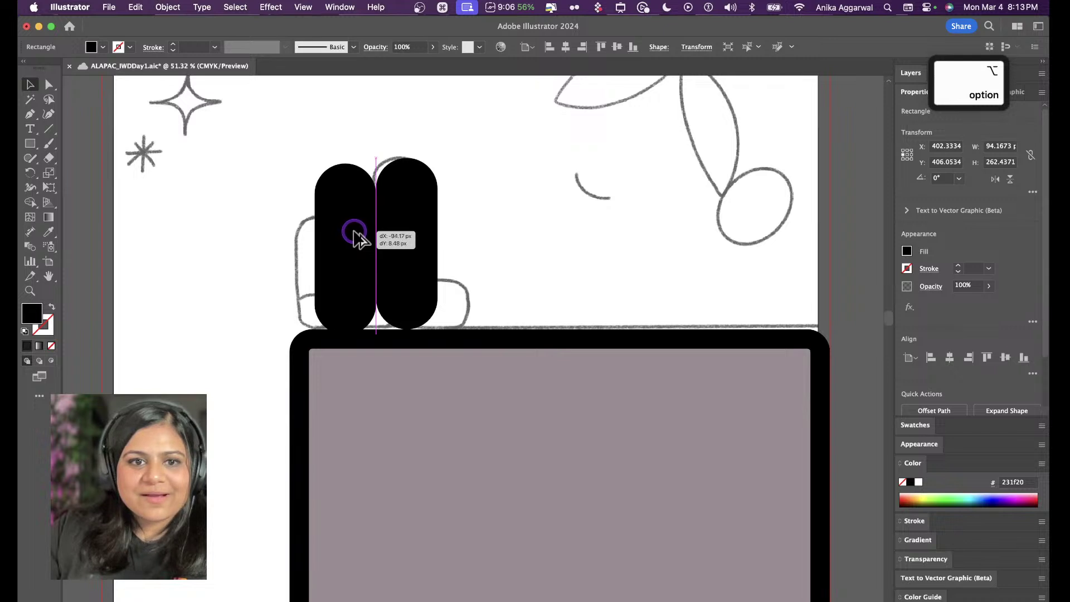
drag(346, 165, 354, 208)
drag(358, 245, 294, 270)
Place the two short fingers and the tall finger side by side and align all three along their bottom edges
shift+click(341, 256)
shift+click(411, 253)
drag(410, 253, 458, 238)
click(559, 256)
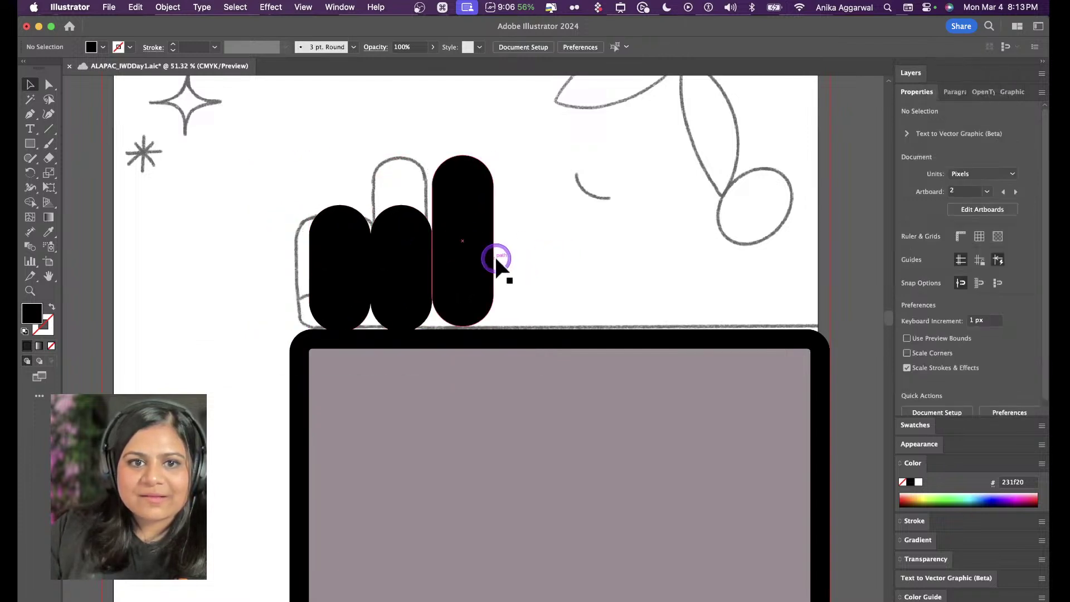
click(466, 263)
shift+click(414, 268)
shift+click(351, 265)
click(356, 268)
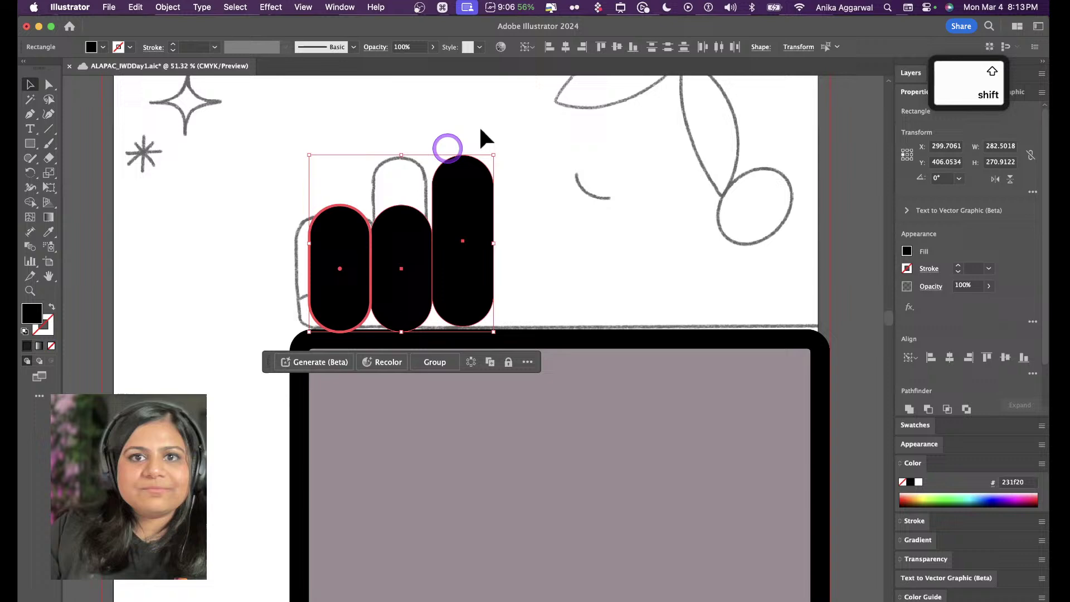
click(634, 48)
click(549, 223)
Move the three black fingers to the right of the sketched hand above the sign and deselect them
click(459, 256)
shift+click(404, 258)
shift+click(351, 259)
drag(357, 257, 538, 233)
click(503, 151)
Copy the tallest finger and rotate it to horizontal as a thumb, undoing the stray move of the second short finger
drag(656, 243, 556, 244)
drag(593, 172, 645, 306)
key(z)
click(576, 266)
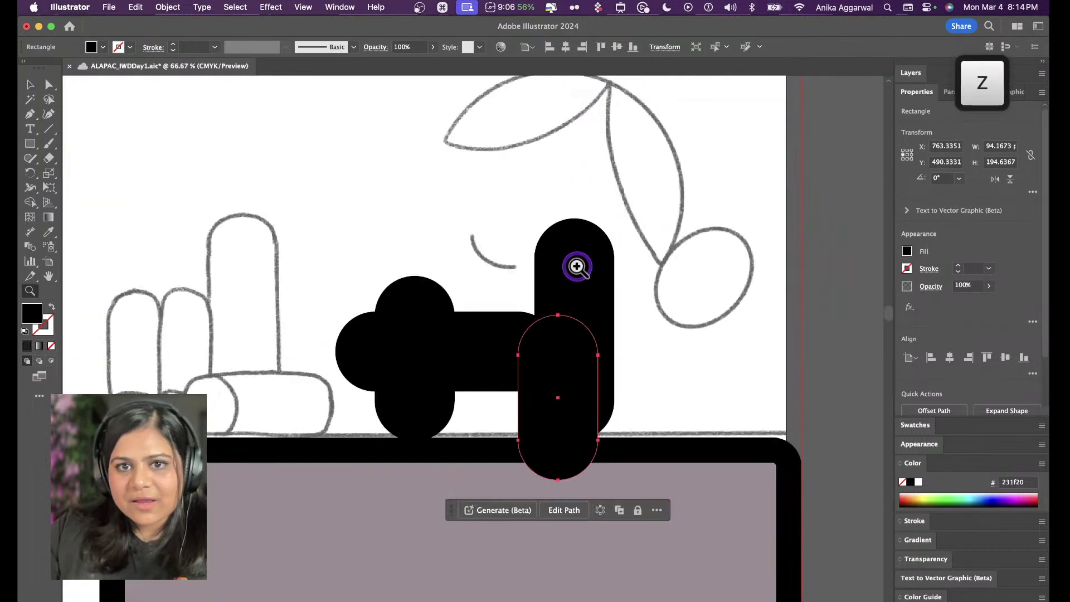
key(v)
key(super+z)
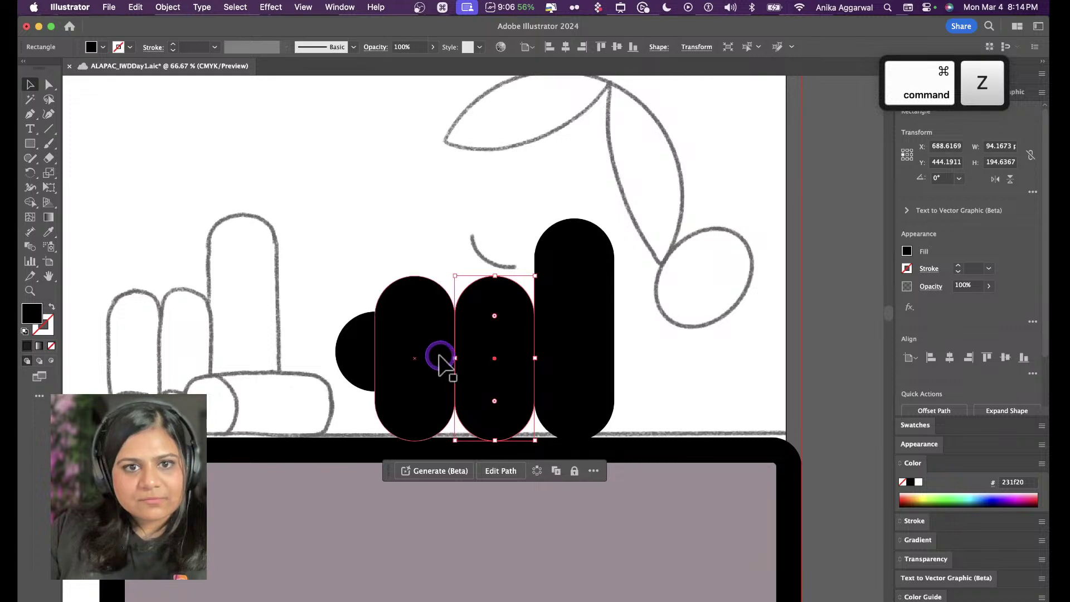
Fill the horizontal thumb with the sign's grey #998c91 and bring it to the front of the fingers
click(440, 358)
click(352, 354)
key(i)
click(426, 520)
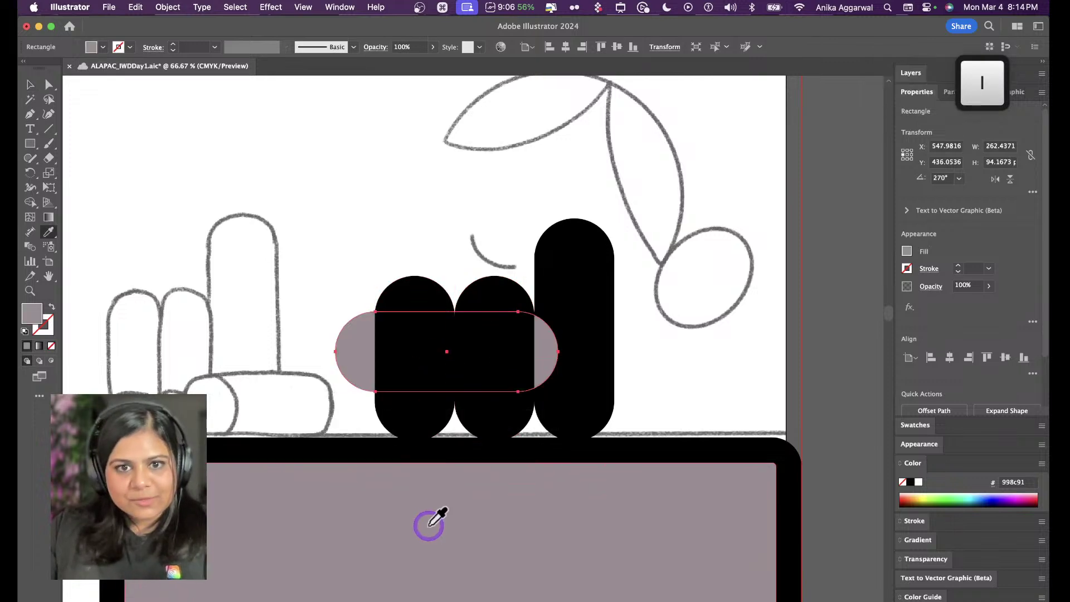
scroll(430, 514, down, 5)
scroll(435, 508, down, 3)
key(v)
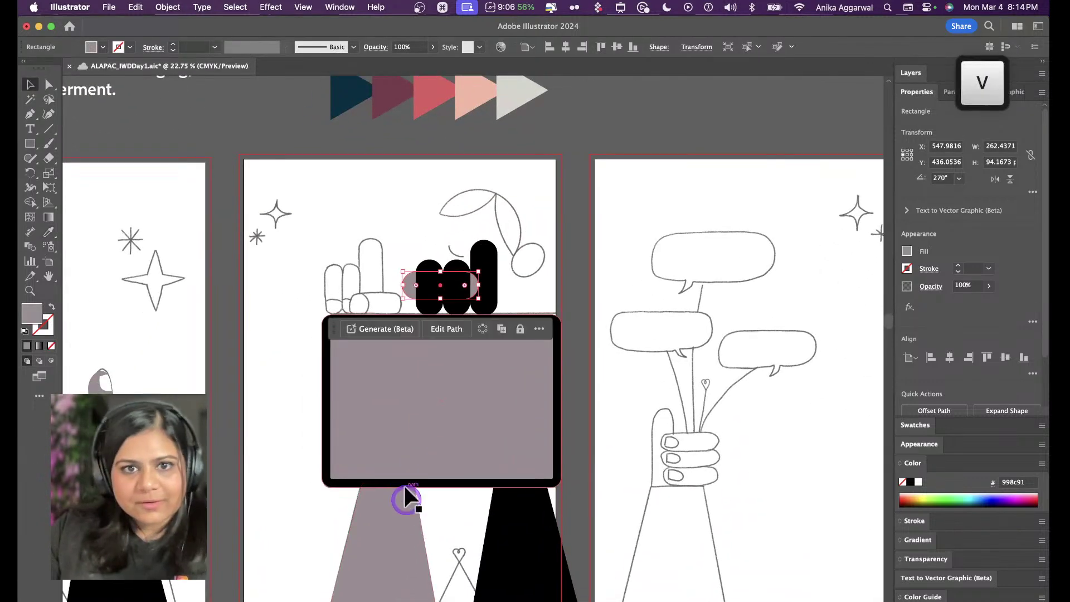
key(shift+super+bracketright)
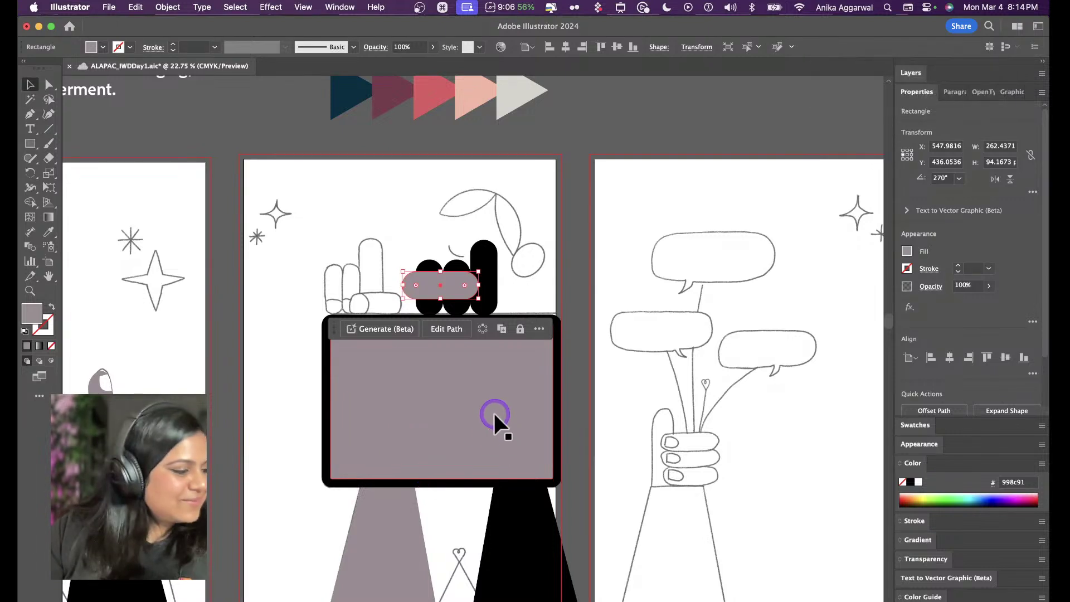
Move the grey thumb across the base of the tall finger so it rests on the sign's top edge
click(464, 246)
scroll(461, 301, up, 5)
drag(439, 270, 574, 312)
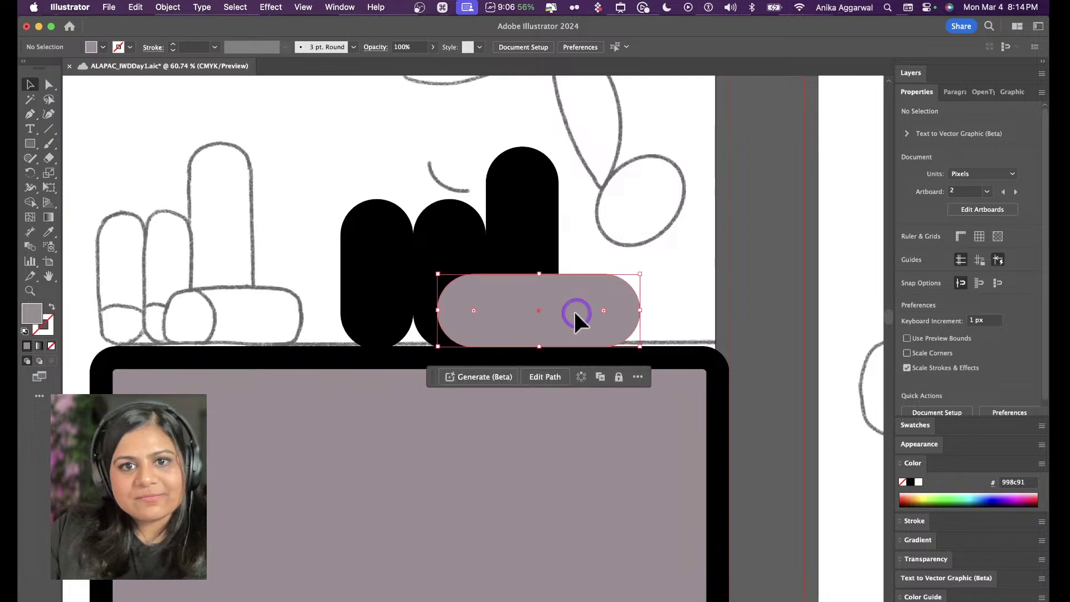
Select all four finger shapes, try them over the sketched hand, and place them just to the right of it
shift+click(522, 245)
shift+click(432, 248)
shift+click(383, 251)
drag(481, 283, 233, 281)
drag(348, 310, 350, 314)
scroll(449, 283, left, 5)
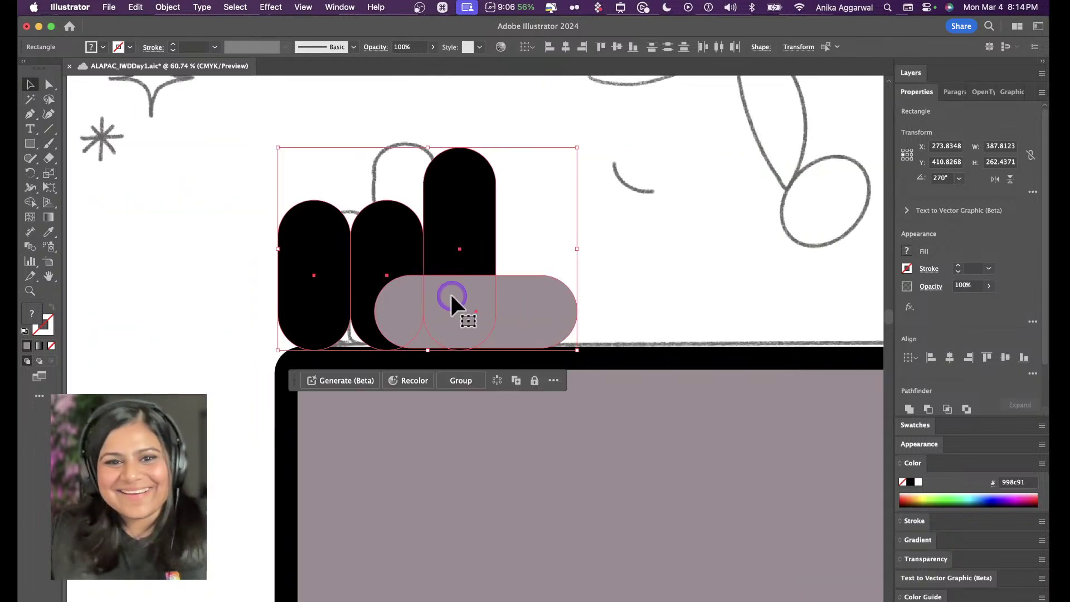
shift+click(561, 278)
shift+click(553, 312)
drag(460, 308, 690, 307)
click(472, 170)
Hide the SKETCHES layer to examine the vector artwork on its own, and show it again
scroll(453, 196, down, 10)
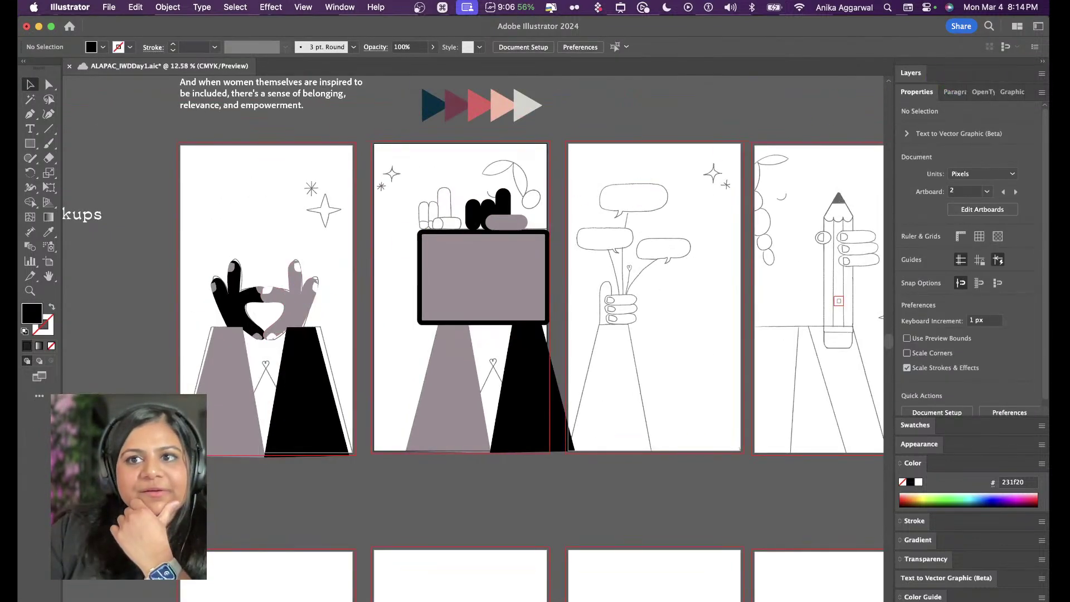
click(1040, 74)
click(866, 84)
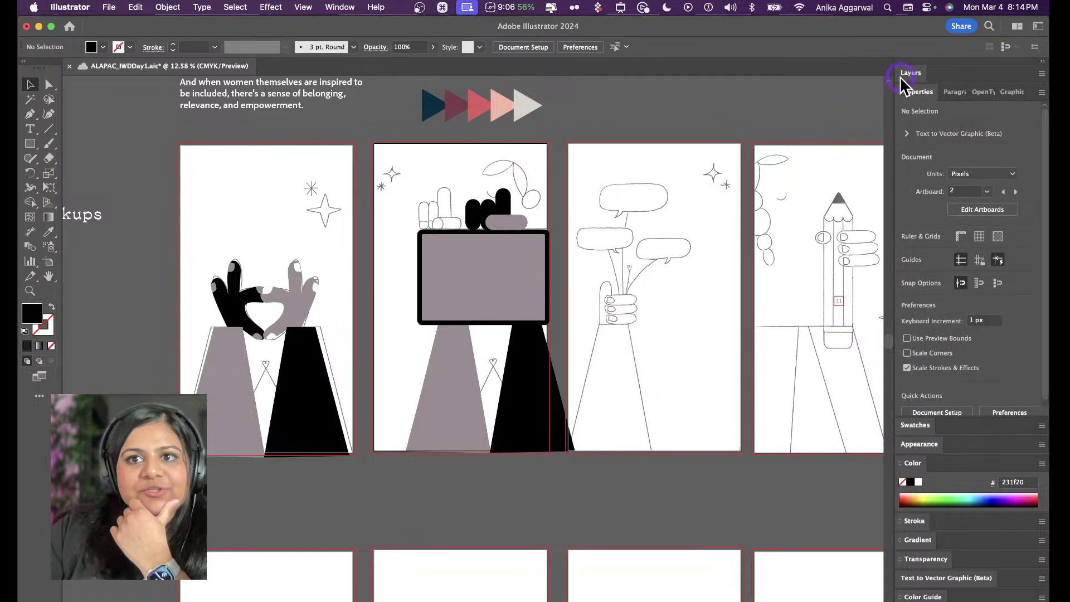
click(905, 73)
click(904, 140)
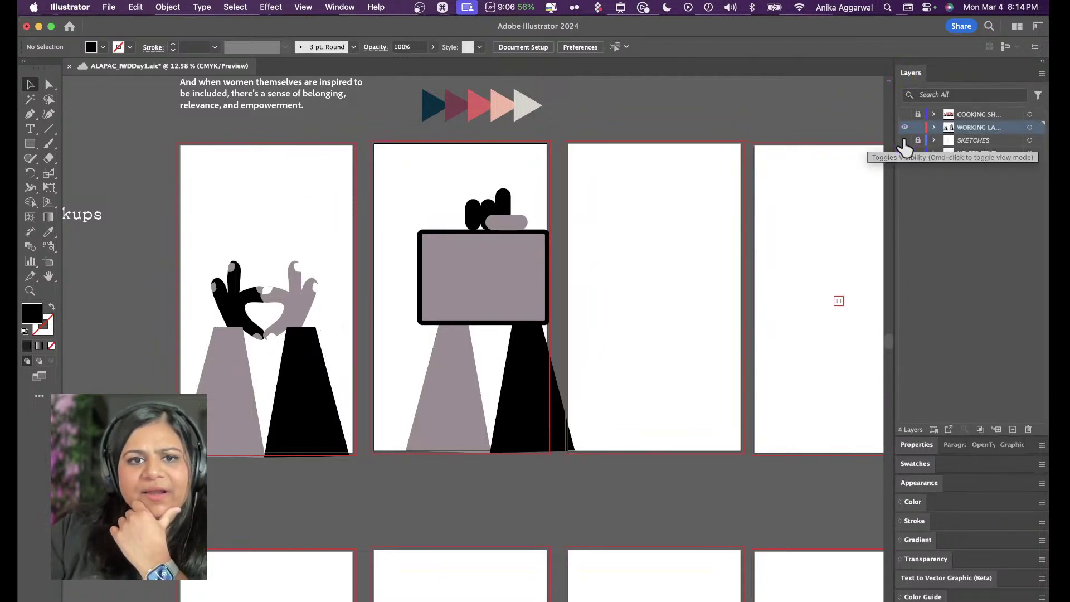
click(905, 140)
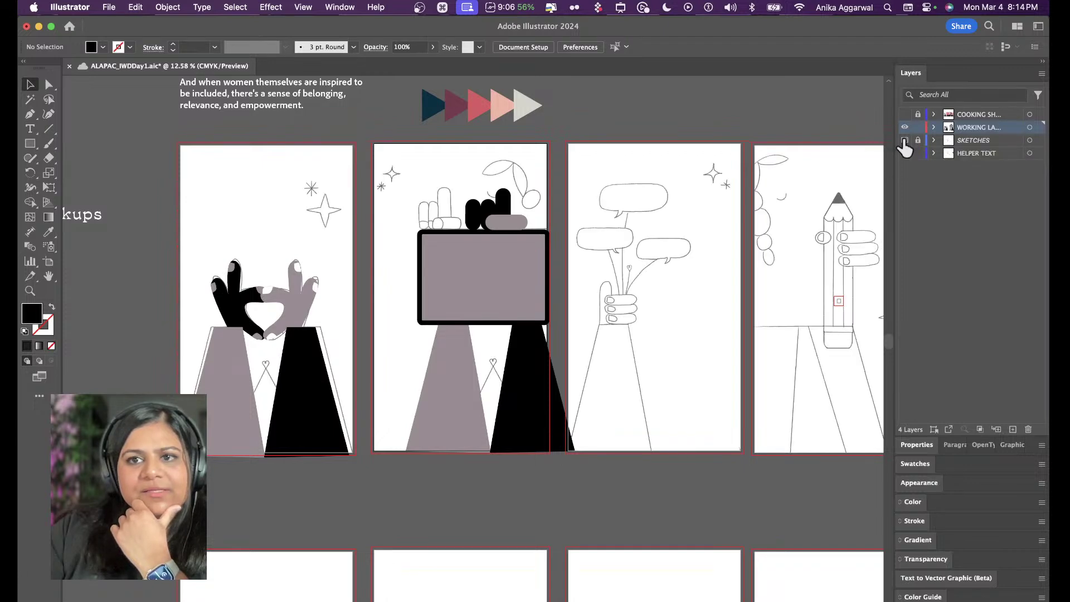
Draw a closed, curved-top shape over the leftmost finger's base with the Pen tool and fill it with the thumb's grey
scroll(502, 236, up, 10)
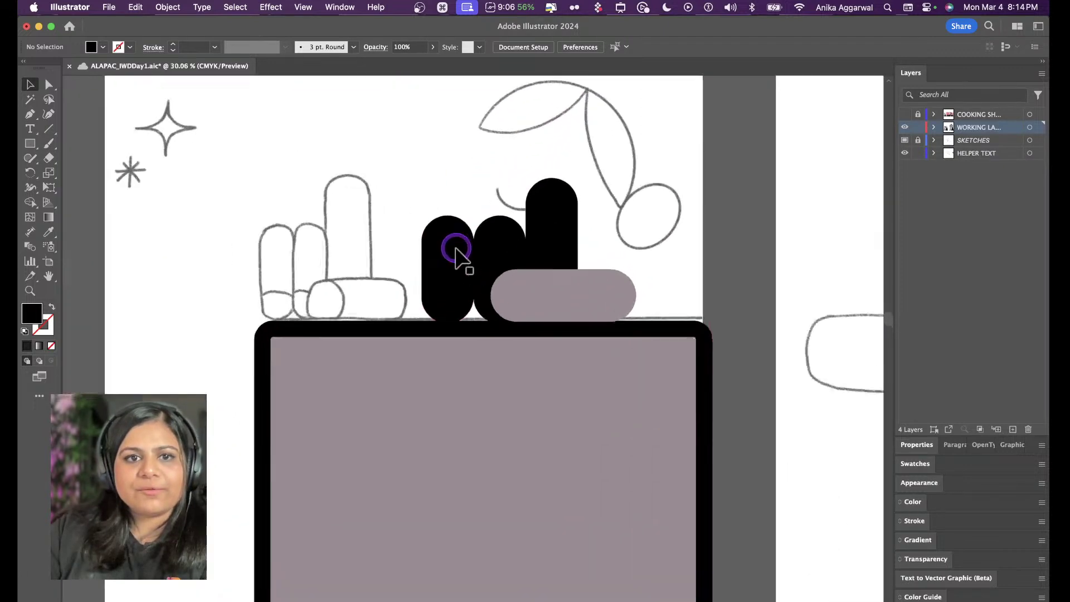
key(p)
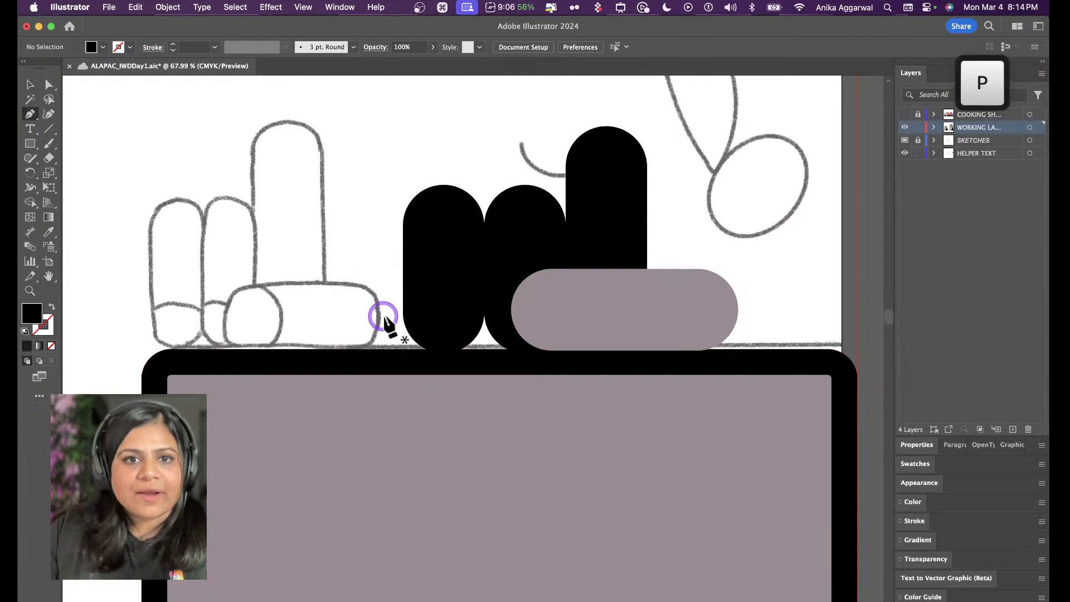
click(389, 320)
drag(470, 304, 518, 320)
click(484, 340)
click(409, 383)
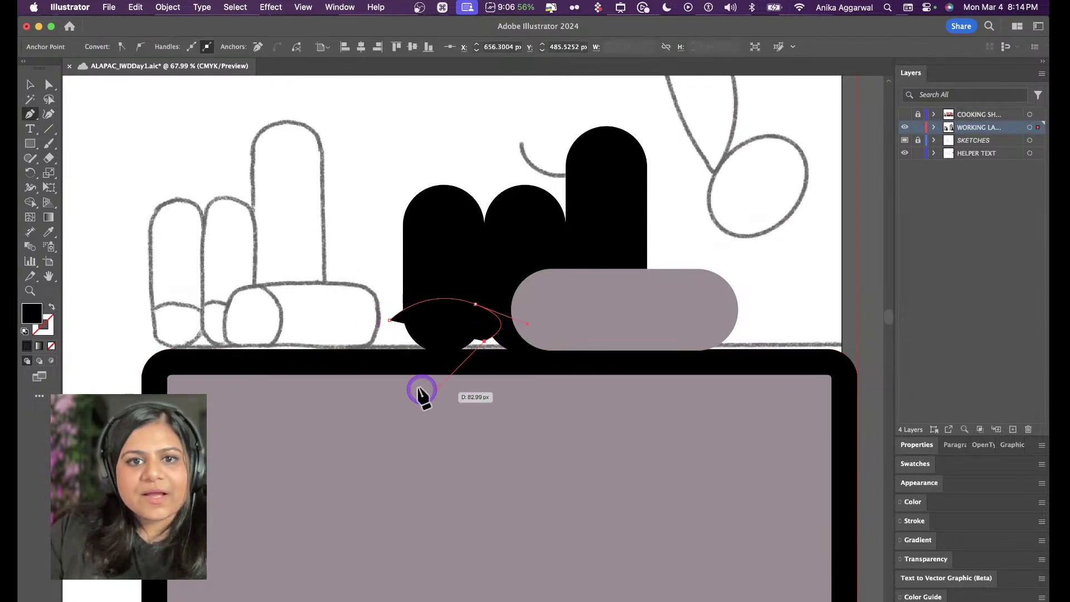
key(i)
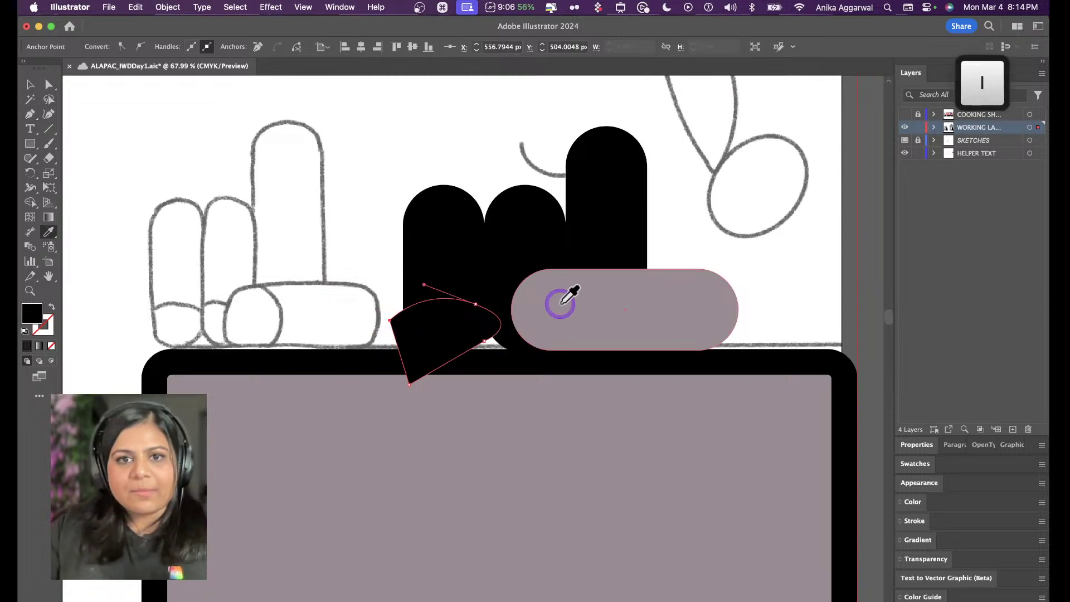
click(566, 298)
key(v)
click(483, 153)
Cut the grey shape, paste it inside the leftmost finger with Draw Inside, and position it at the finger's base
click(443, 329)
shift+click(443, 272)
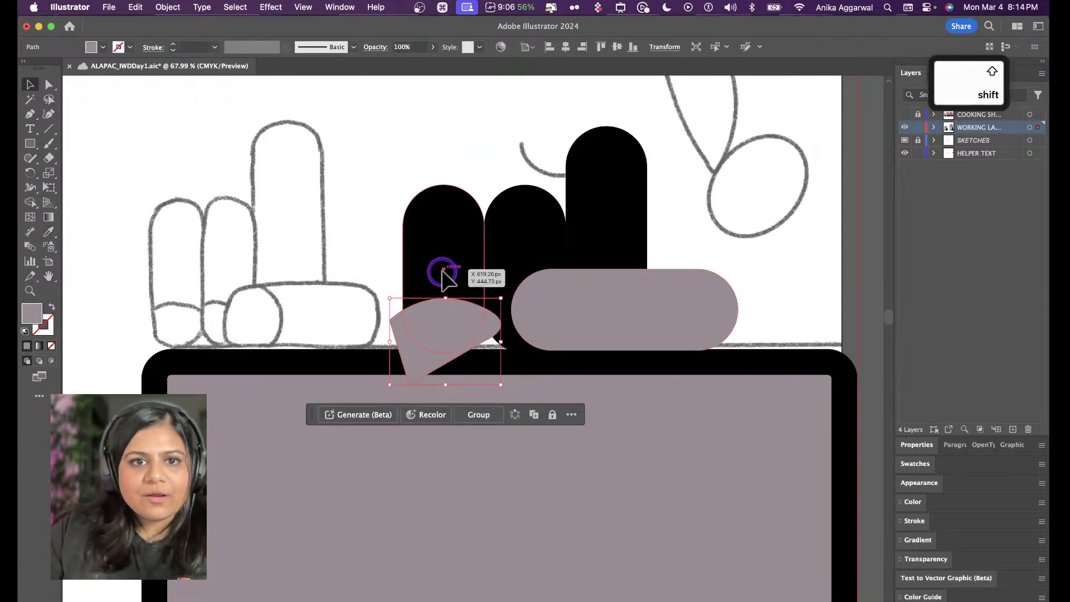
click(442, 270)
click(465, 146)
click(444, 314)
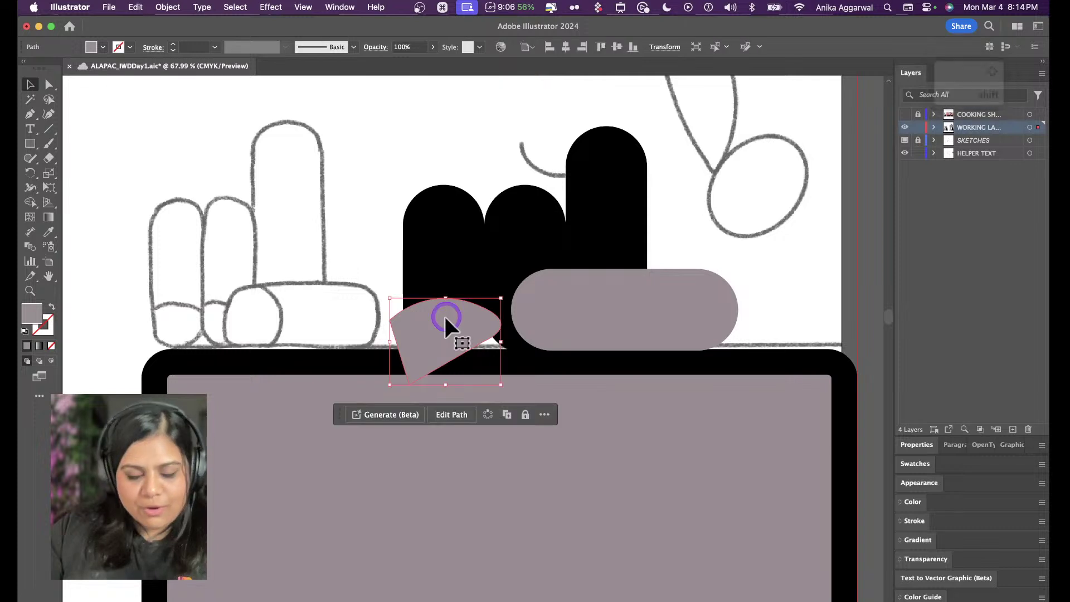
key(super+x)
click(442, 286)
key(shift+d)
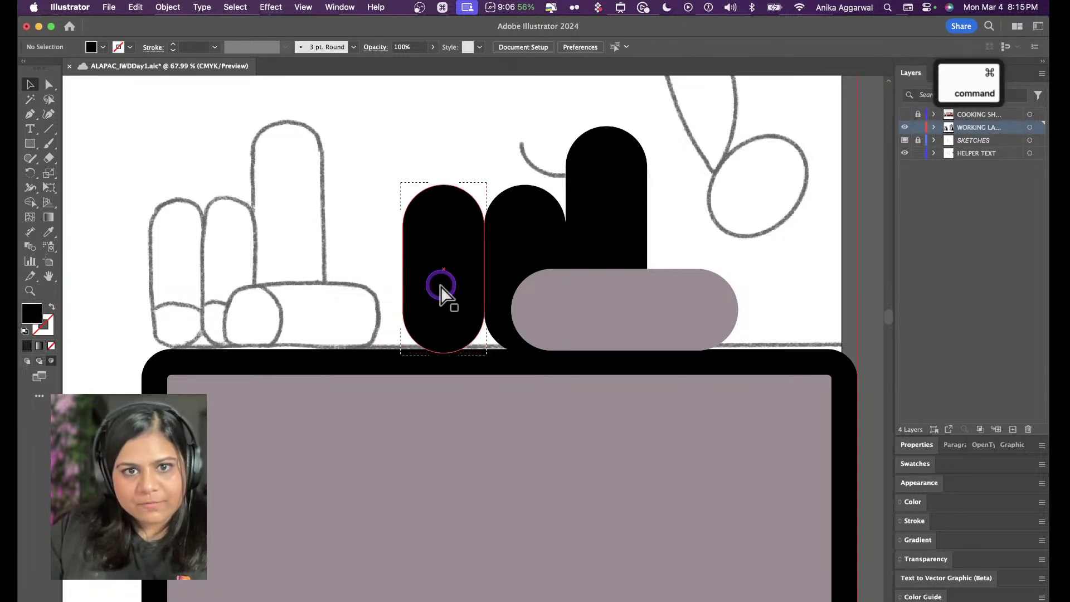
key(super+v)
mouse_move(447, 302)
mouse_down()
mouse_move(465, 337)
mouse_move(456, 346)
mouse_up()
key(shift+d)
Draw a second closed, curved-top shape over the middle finger's base with the Pen tool and give it the thumb's grey
click(525, 217)
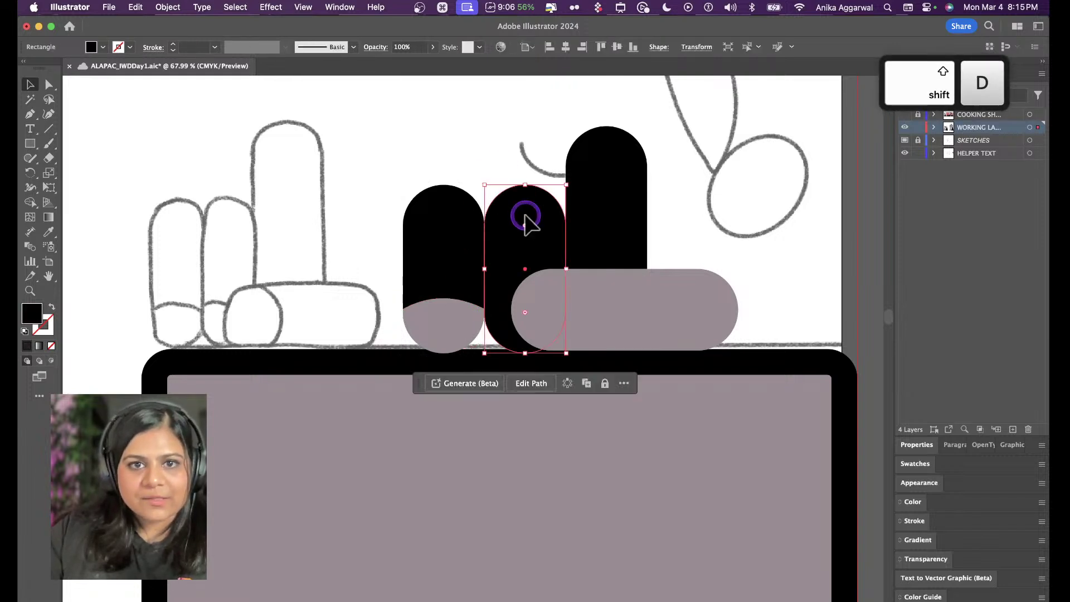
key(p)
drag(484, 312, 565, 306)
click(585, 334)
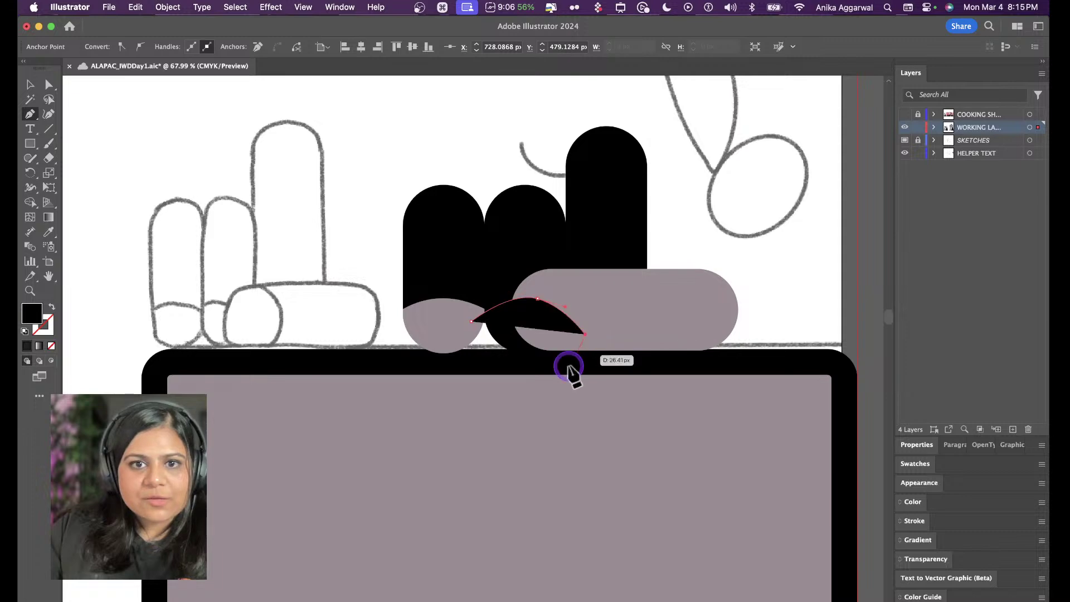
click(560, 371)
click(477, 359)
click(472, 322)
key(i)
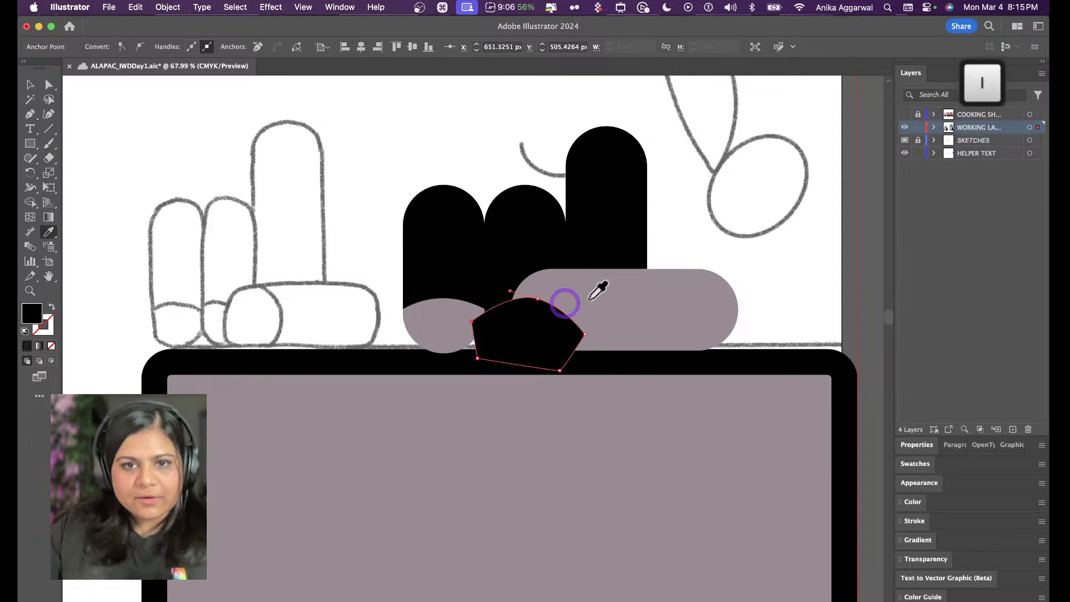
click(616, 286)
key(v)
key(shift+x)
click(508, 246)
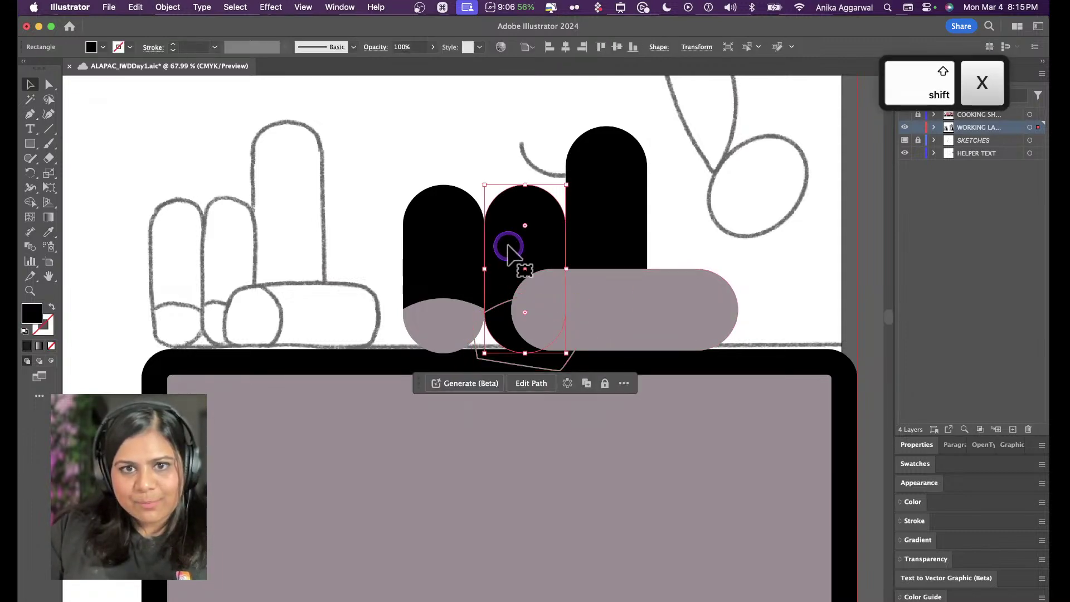
key(super+z)
Cut the second grey shape, paste it inside the middle finger with Draw Inside, and reposition it at the finger's base
click(510, 344)
click(501, 306)
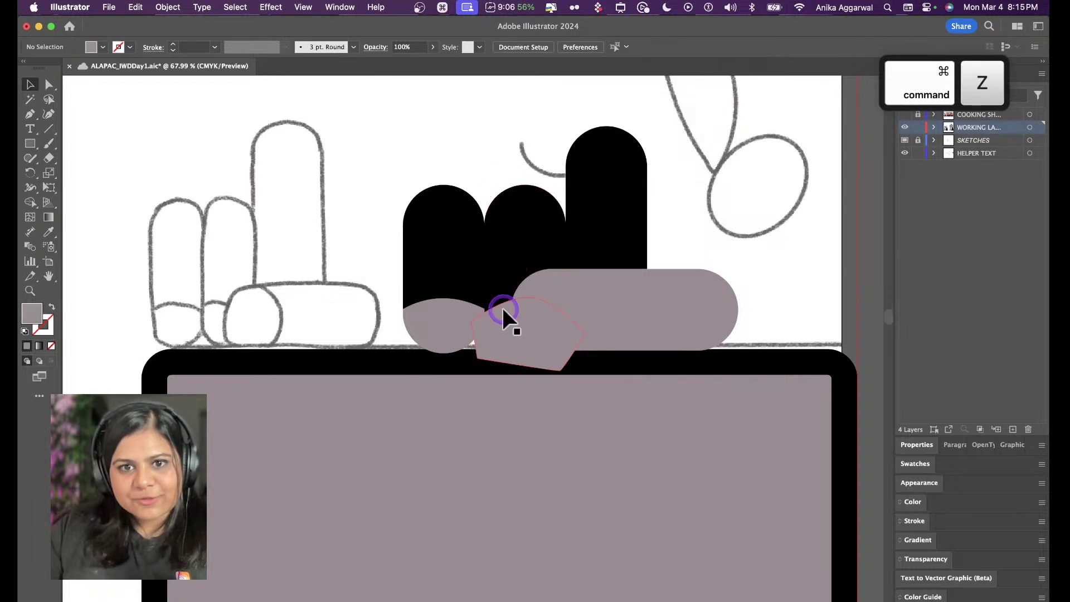
super+click(503, 309)
key(super+x)
click(503, 252)
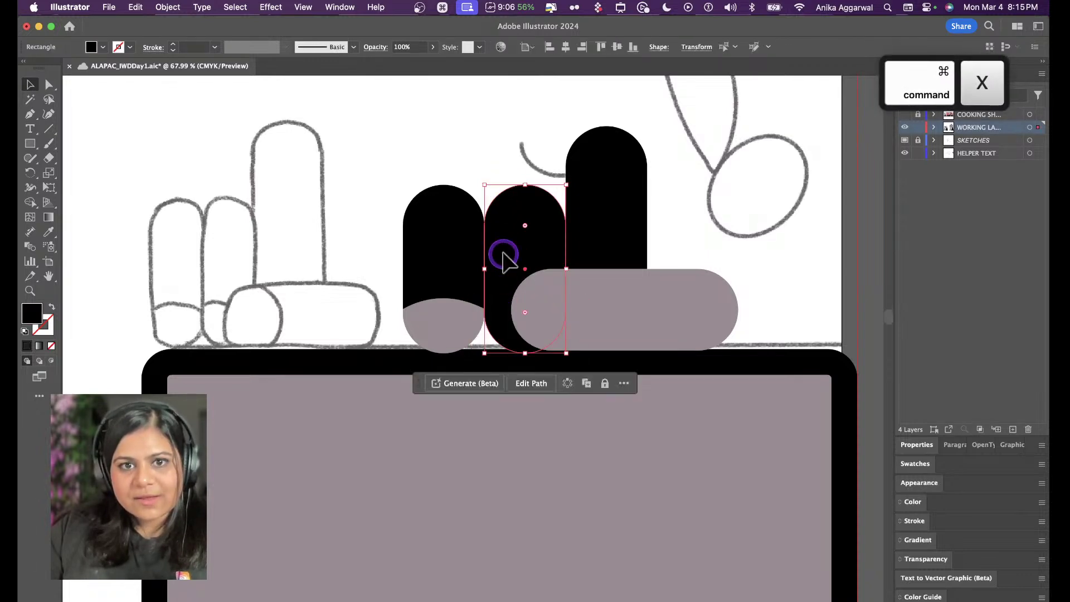
key(shift+d)
key(super+v)
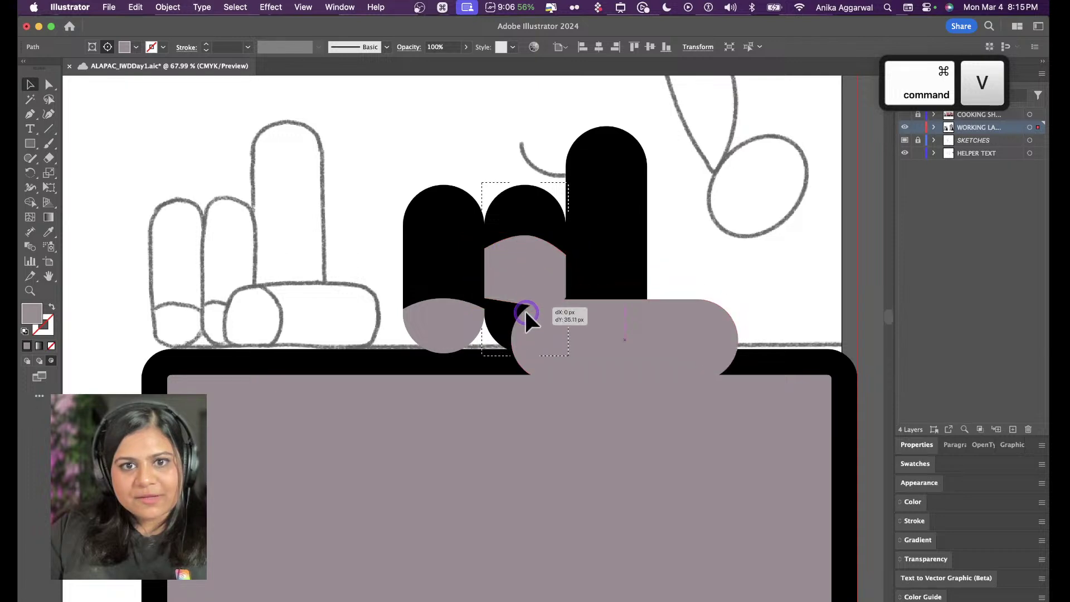
click(523, 322)
key(super+z)
double_click(514, 248)
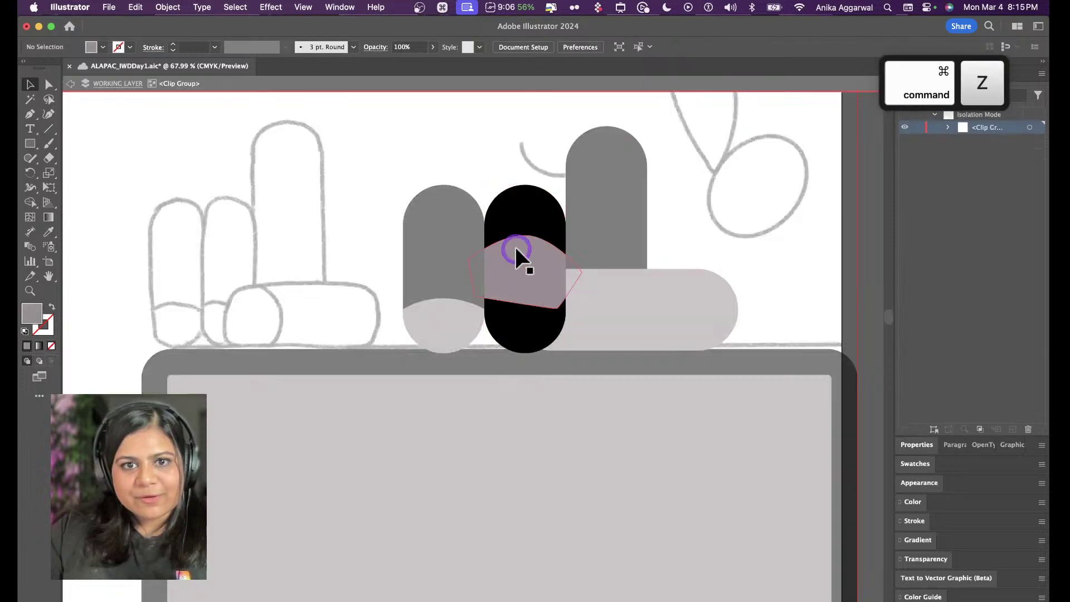
drag(514, 245, 520, 303)
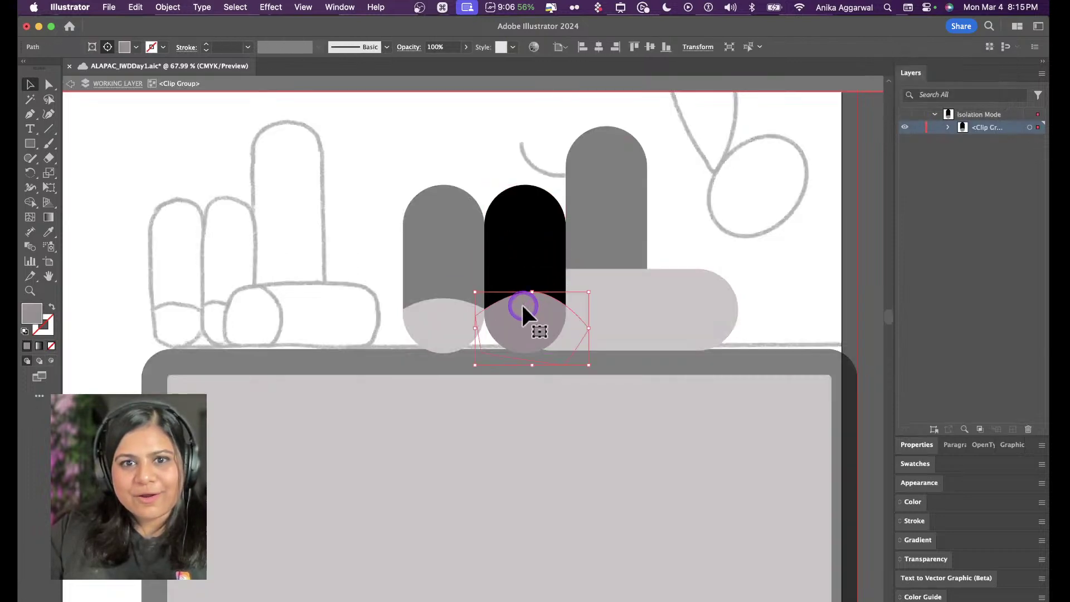
key(Escape)
Draw a closed shape with a curved right edge over the thumb's left end with the Pen tool and fill it with the fingers' black
click(595, 199)
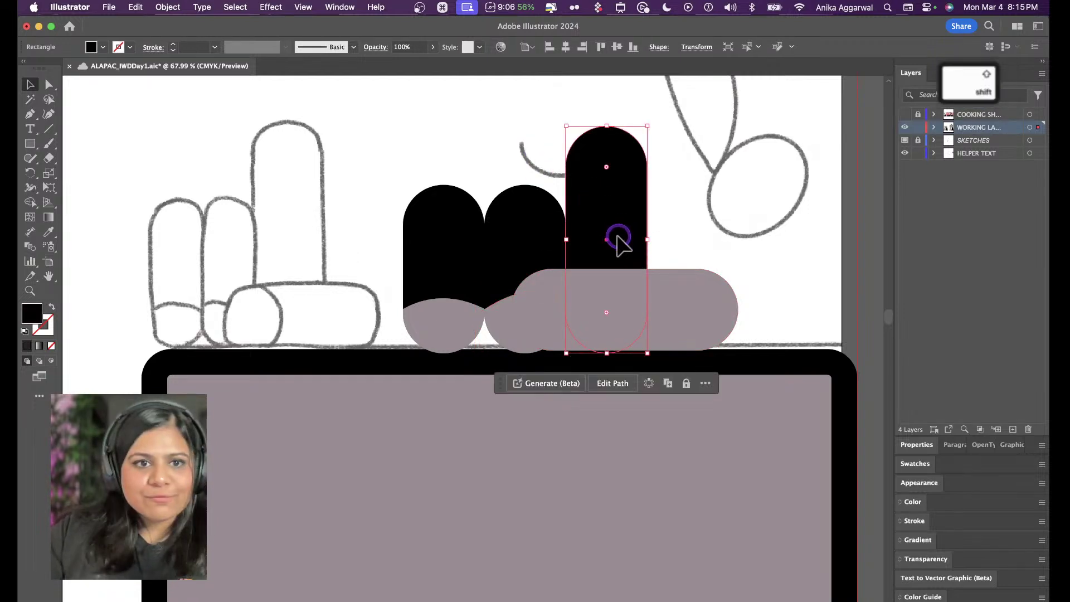
shift+click(616, 239)
click(632, 283)
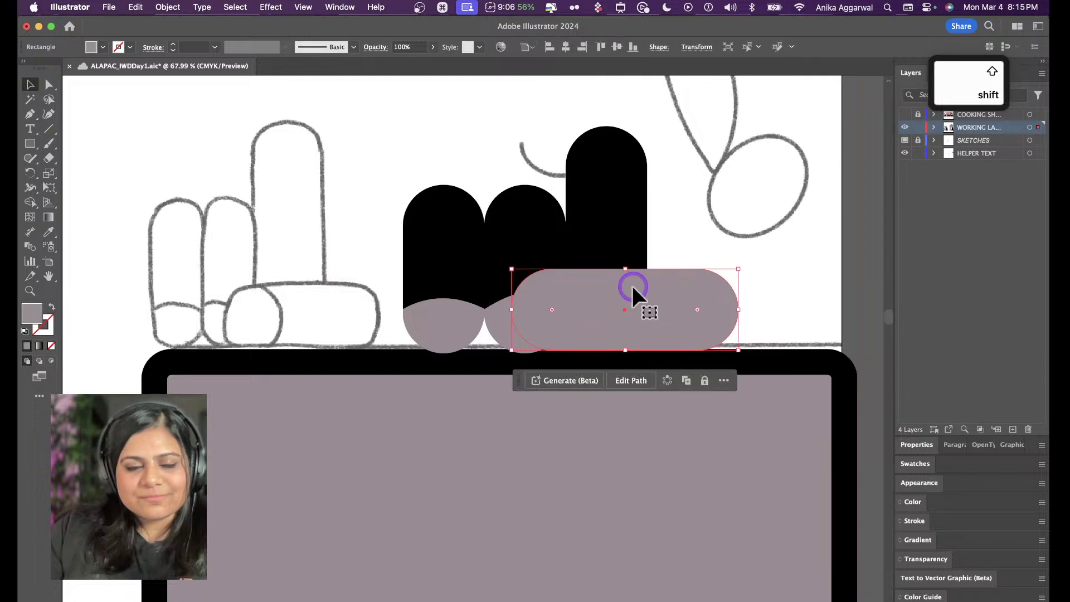
key(p)
click(544, 246)
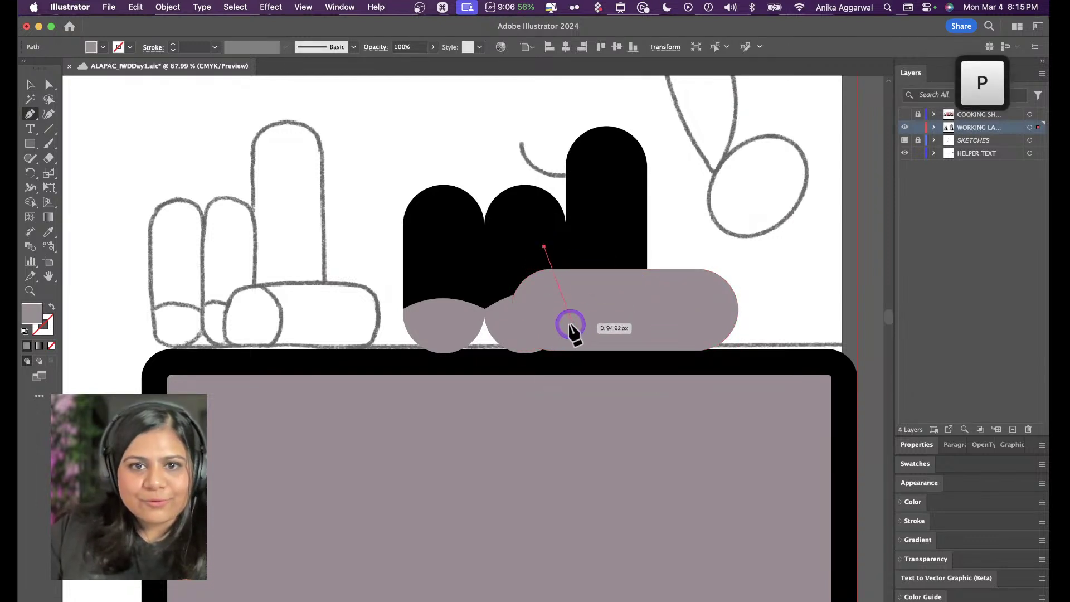
drag(565, 313, 565, 335)
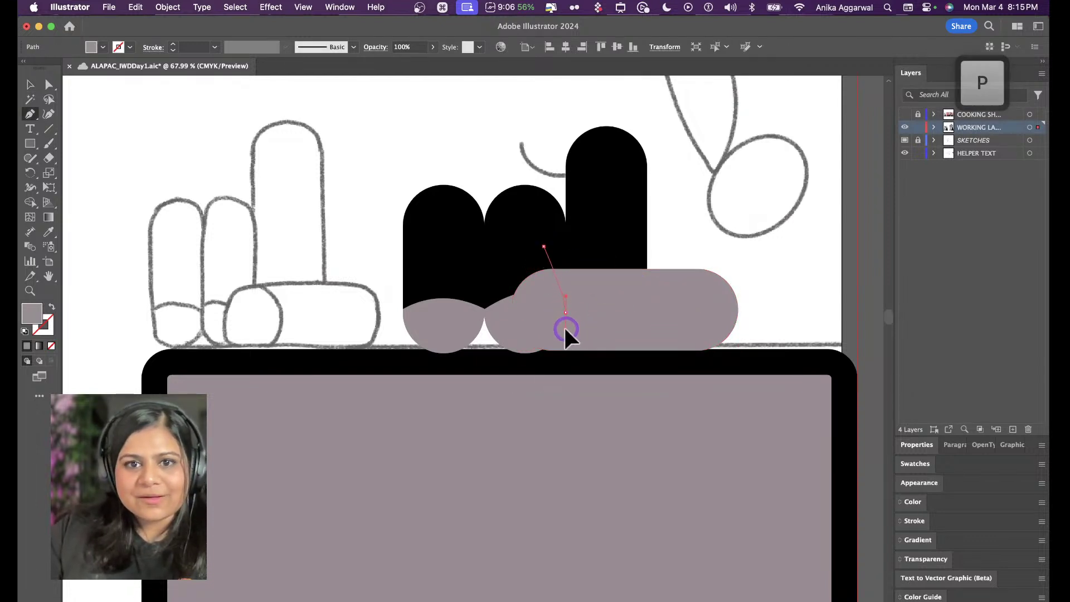
click(550, 369)
click(511, 354)
click(503, 267)
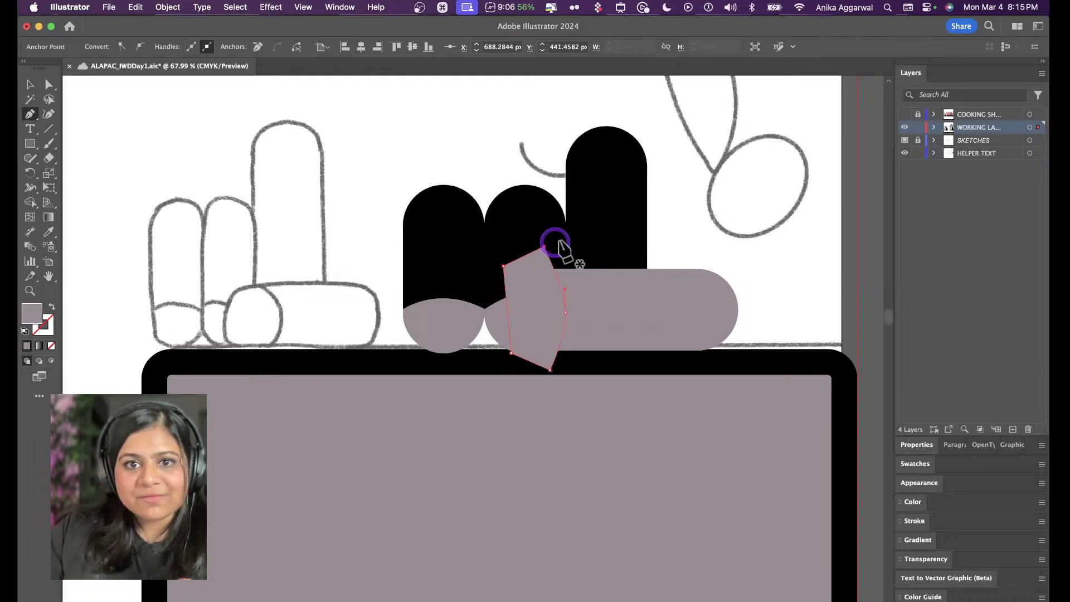
key(i)
click(634, 174)
key(v)
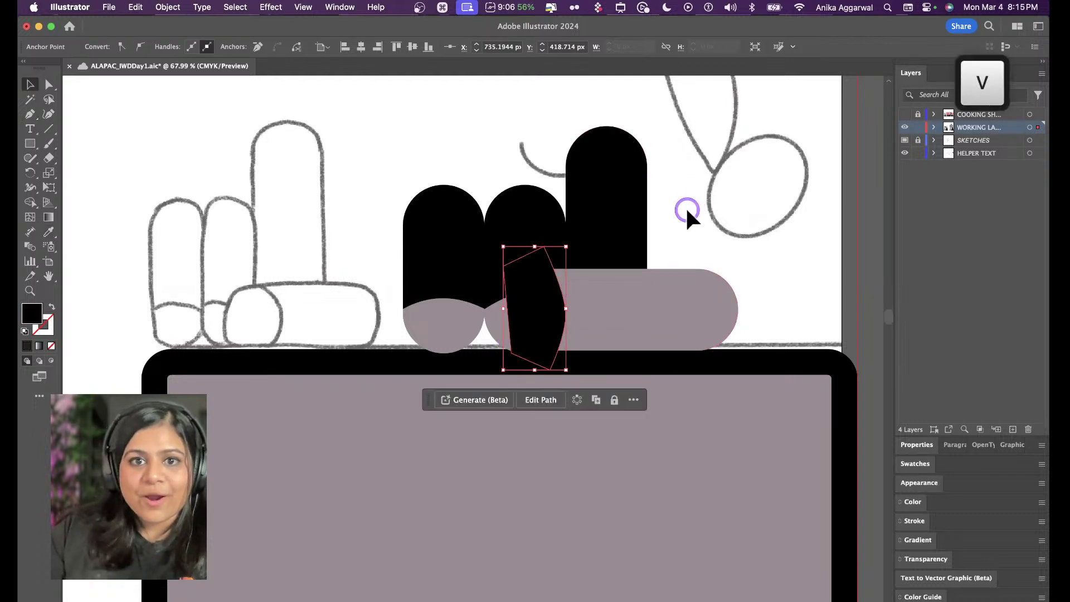
Cut the black shape, paste it inside the thumb with Draw Inside, and position it at the thumb's left end
click(557, 285)
key(shift+x)
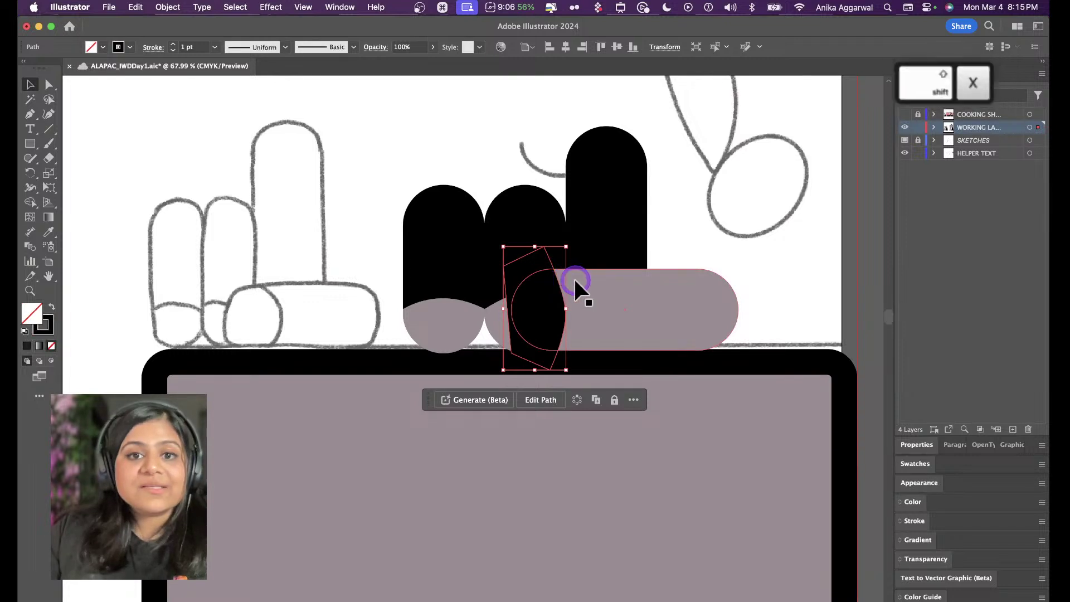
key(super+z)
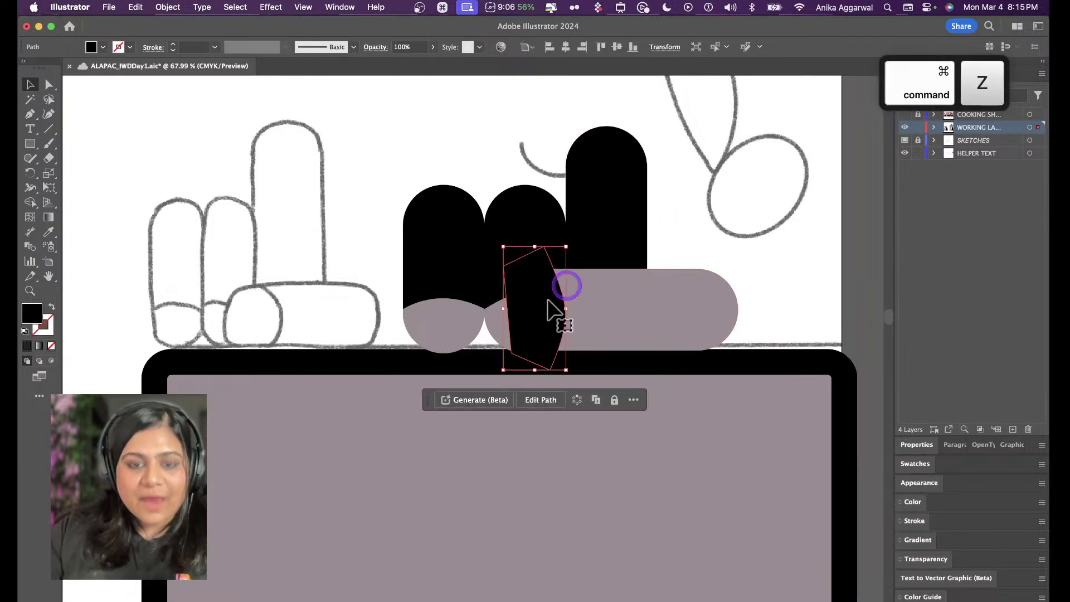
key(super+x)
click(558, 313)
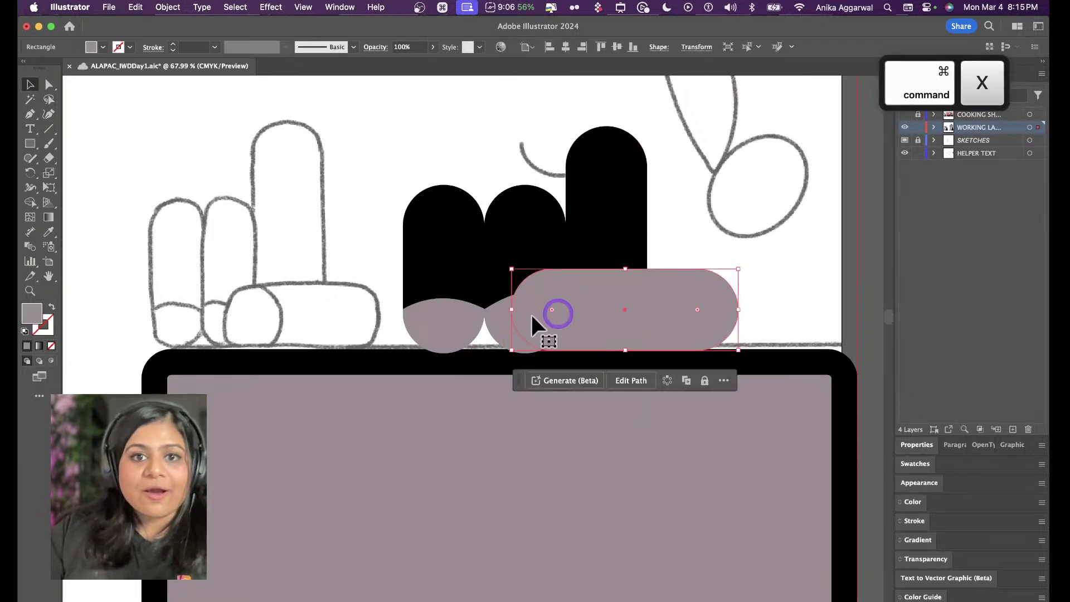
click(91, 357)
key(super+v)
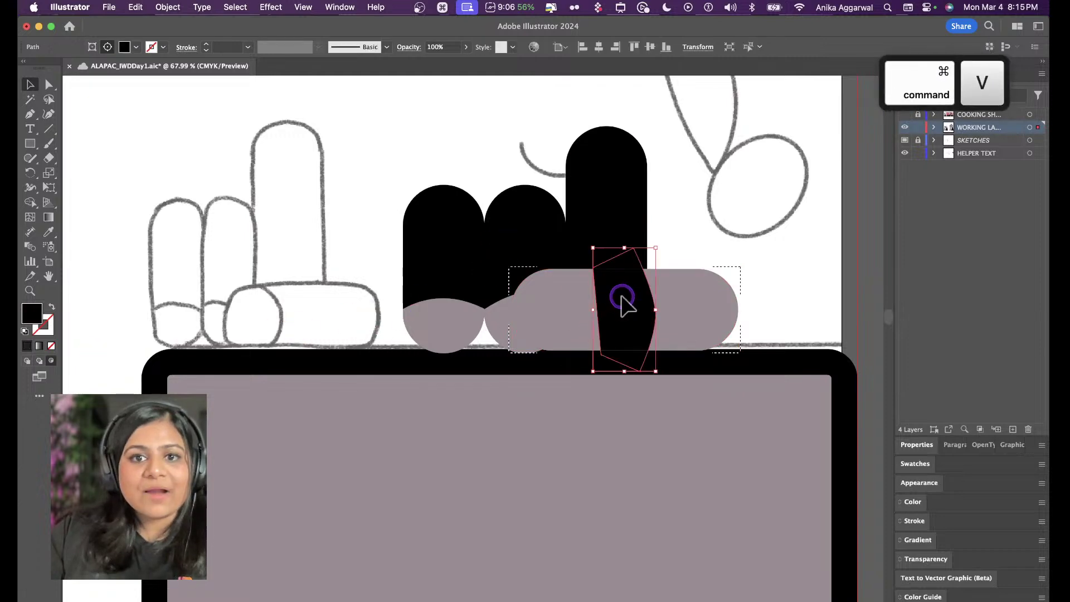
drag(620, 295, 539, 305)
Isolate the thumb's clip group, shift the black end shape about 5 px left, and refine the curve of its right edge
mouse_move(575, 310)
mouse_down()
mouse_move(586, 312)
mouse_move(583, 303)
mouse_up()
key(a)
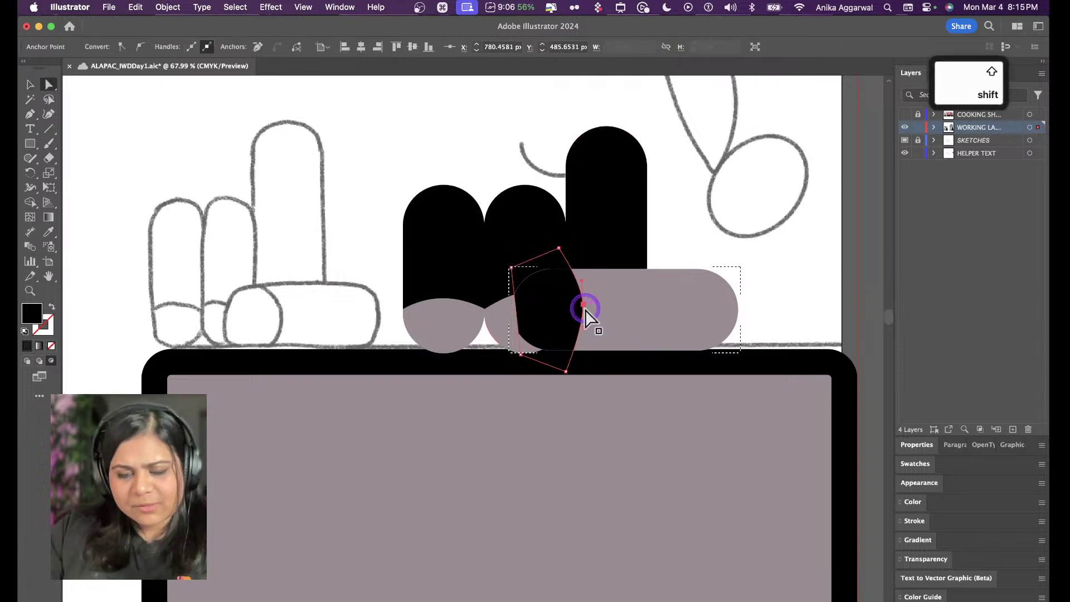
key(v)
click(663, 247)
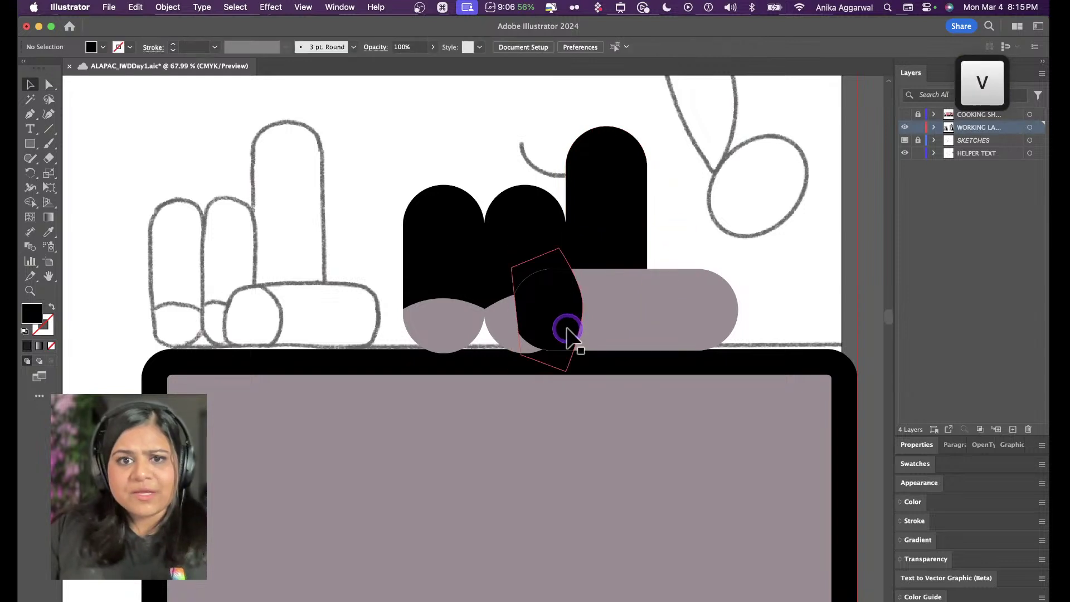
click(558, 313)
double_click(560, 315)
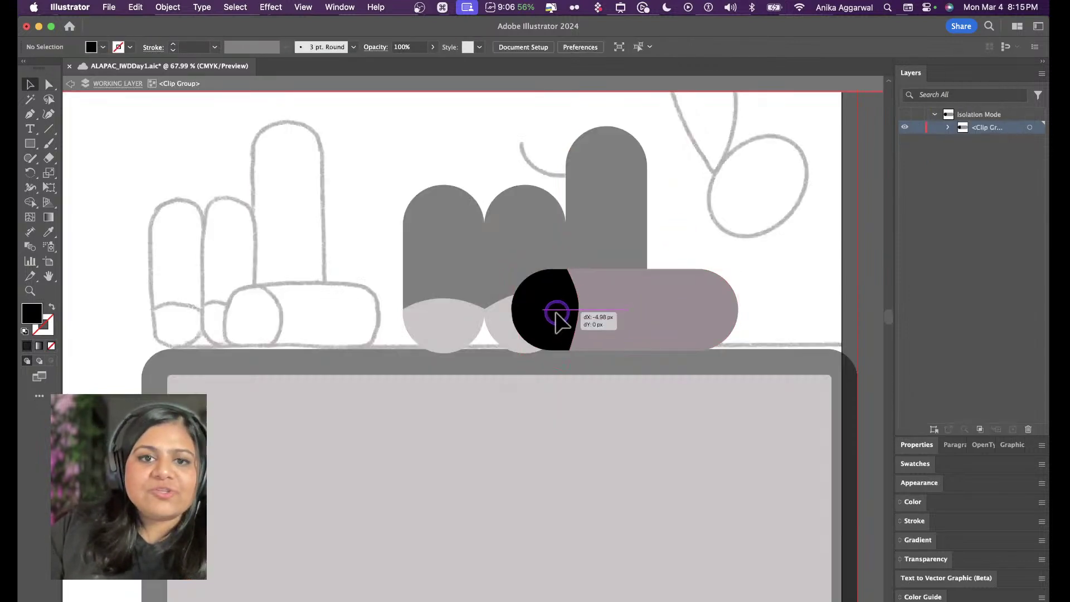
click(558, 314)
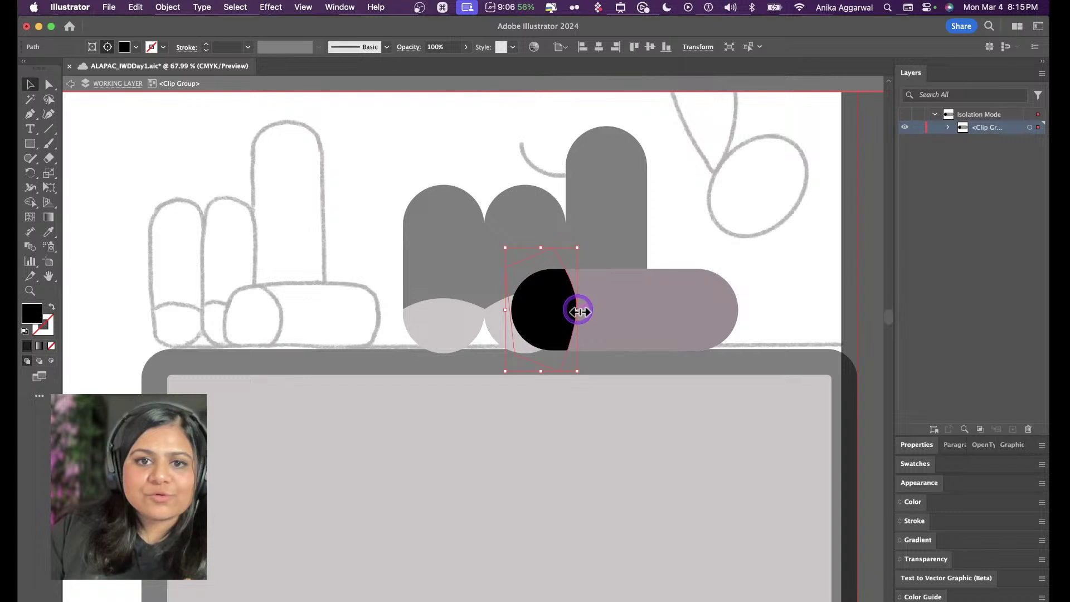
key(a)
click(576, 309)
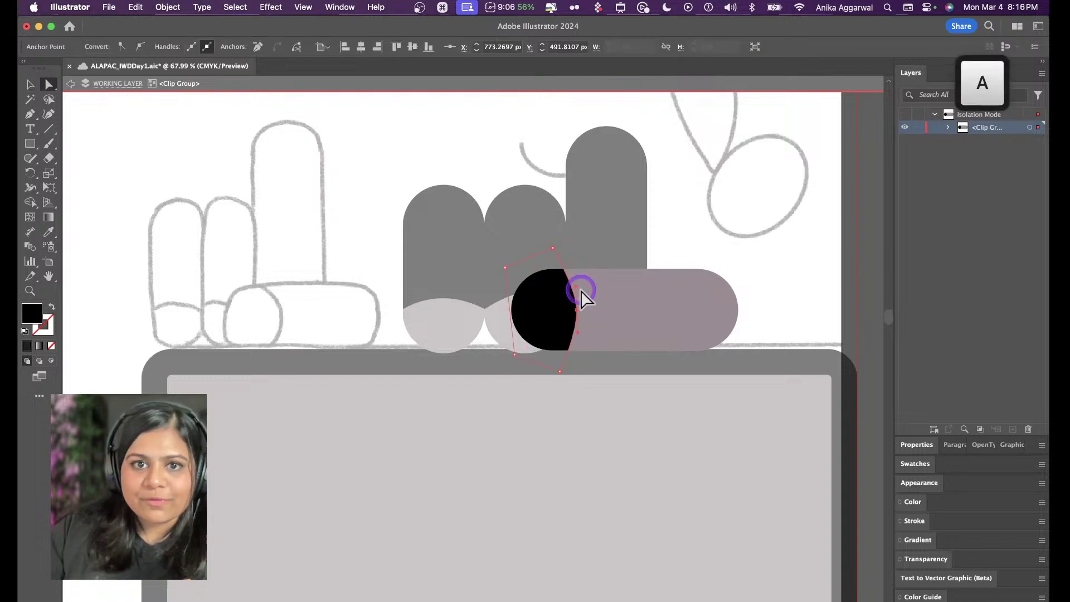
drag(577, 287, 578, 280)
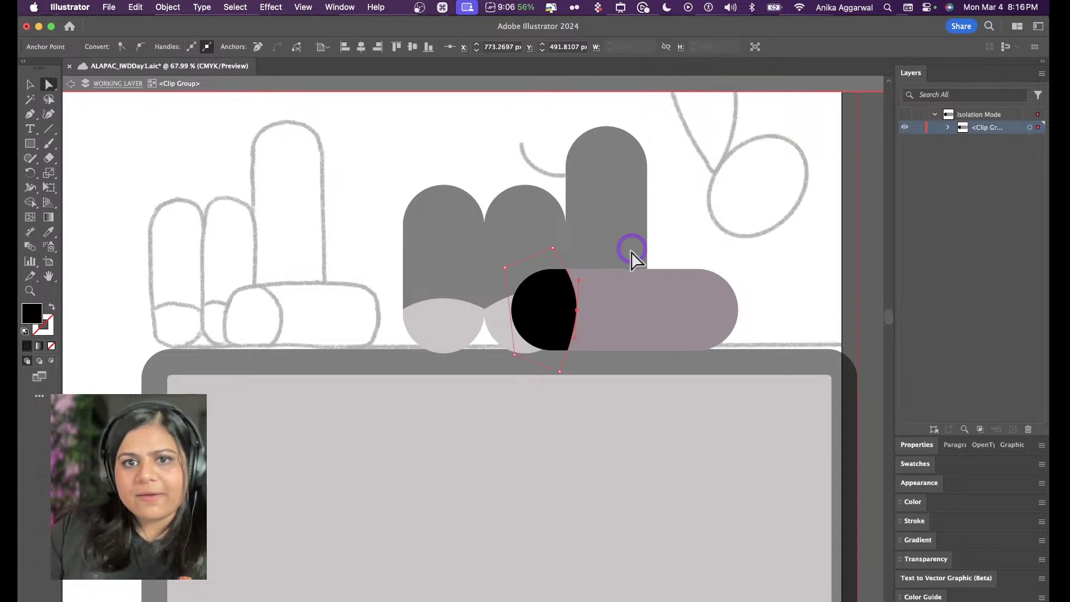
key(Escape)
click(670, 238)
Recolor the thumb's black end shape with white sampled from the artboard using the Eyedropper
scroll(619, 329, down, 8)
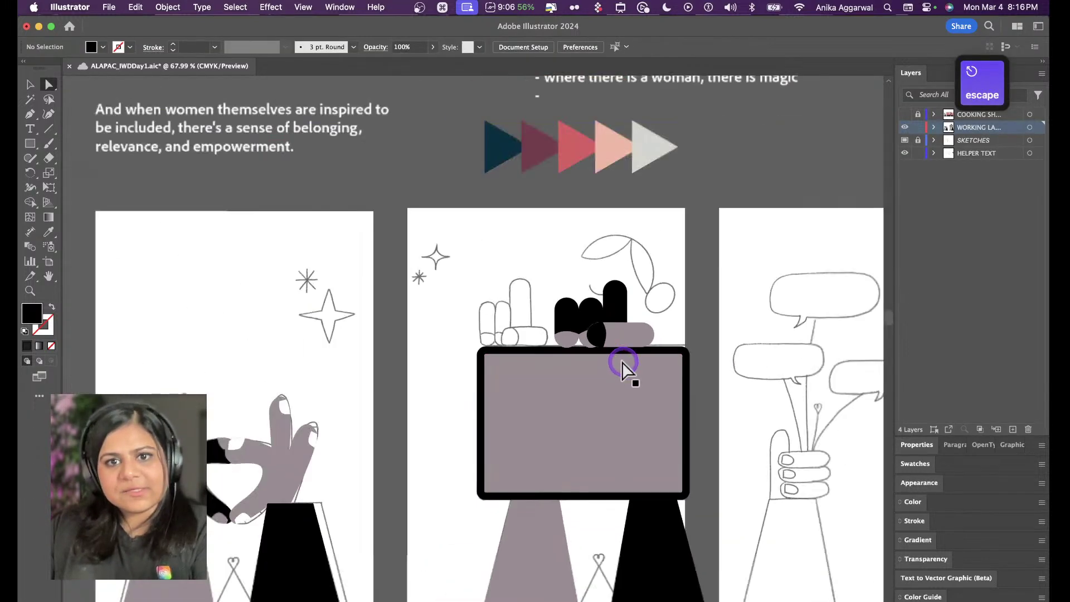
scroll(619, 362, up, 5)
key(i)
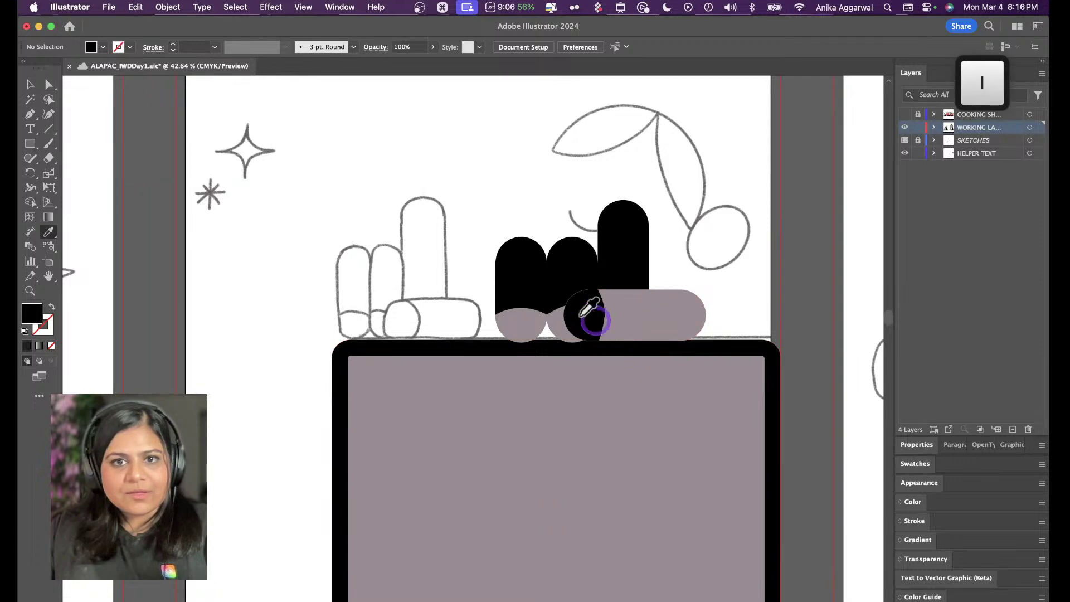
click(456, 195)
alt+click(565, 298)
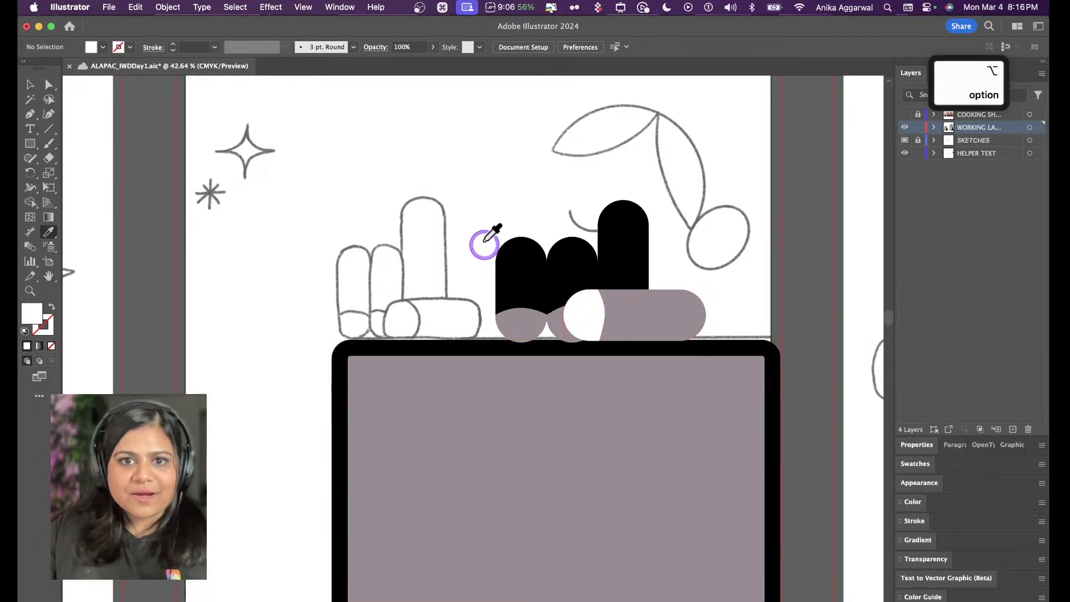
key(v)
Move the whole hand onto the sketched hand above the sign and scale it down to match the sketch's width
scroll(513, 215, down, 4)
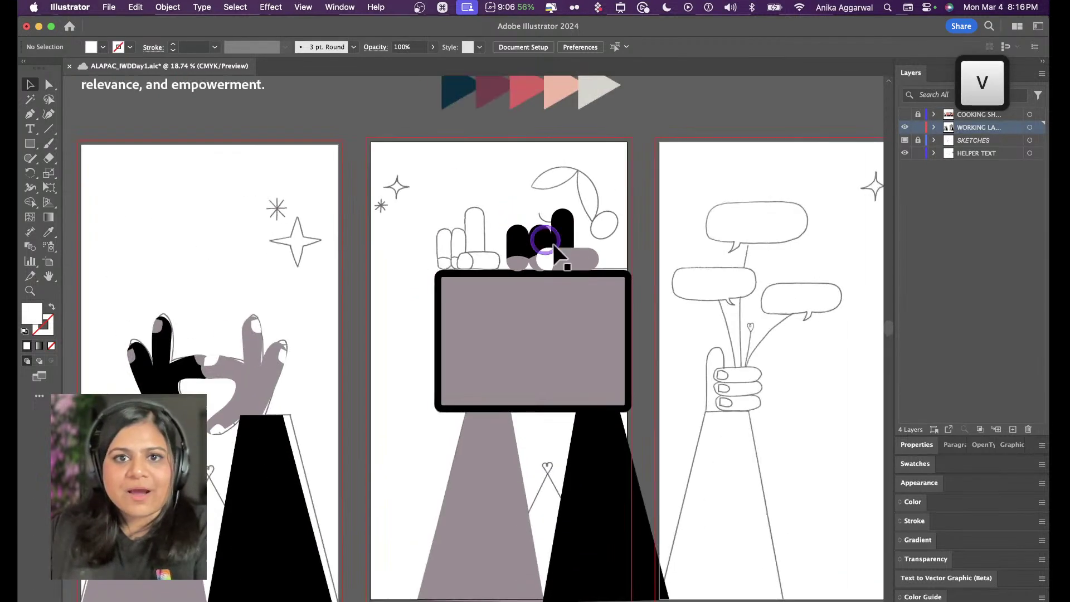
click(548, 253)
drag(547, 253, 471, 258)
drag(526, 208, 497, 226)
drag(474, 262, 480, 262)
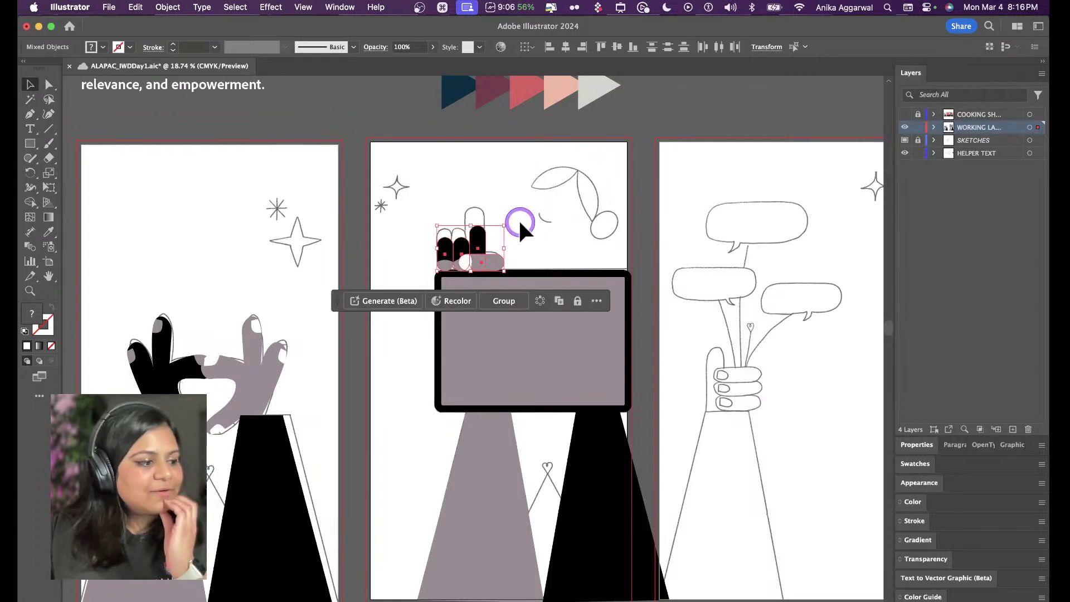
Draw a circle about 350 px wide over the sketched head, fill it with the fingers' black, and align it to the sketch
scroll(569, 223, up, 5)
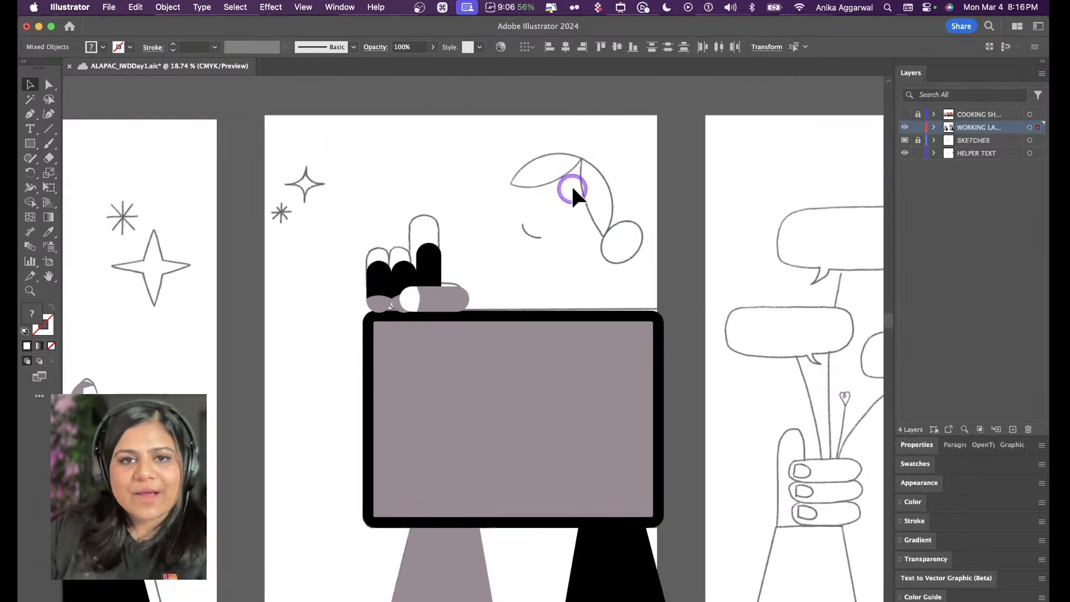
click(579, 215)
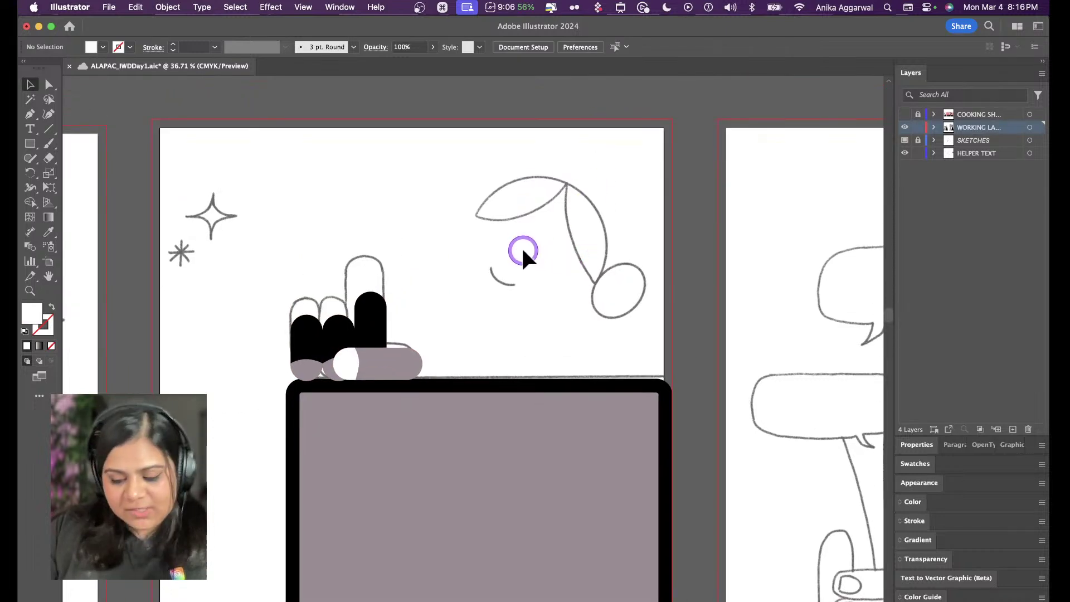
key(l)
drag(537, 260, 592, 179)
key(i)
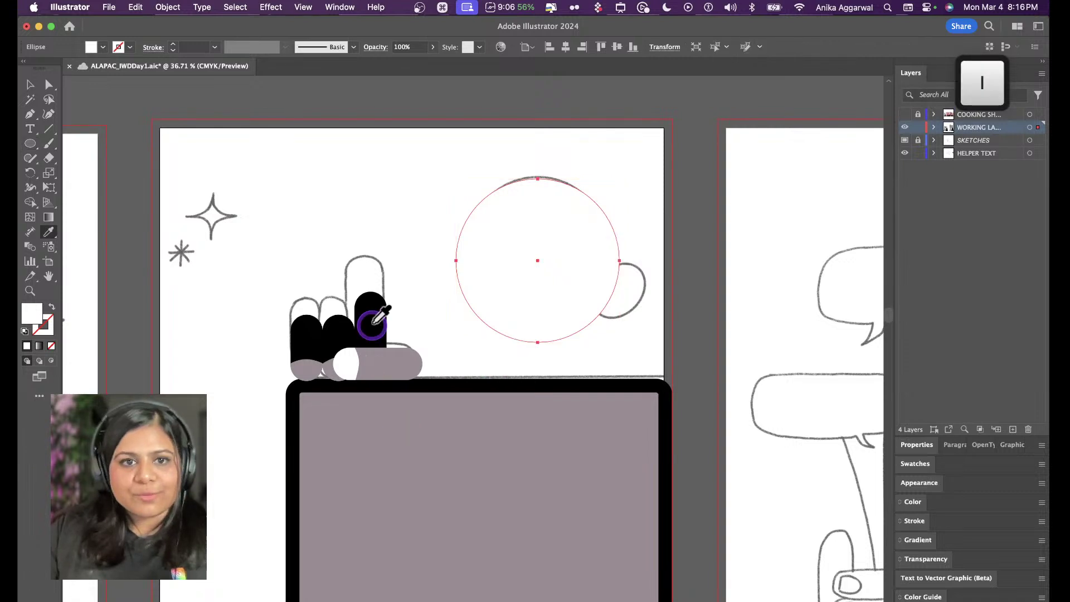
click(373, 323)
key(v)
drag(566, 255, 559, 249)
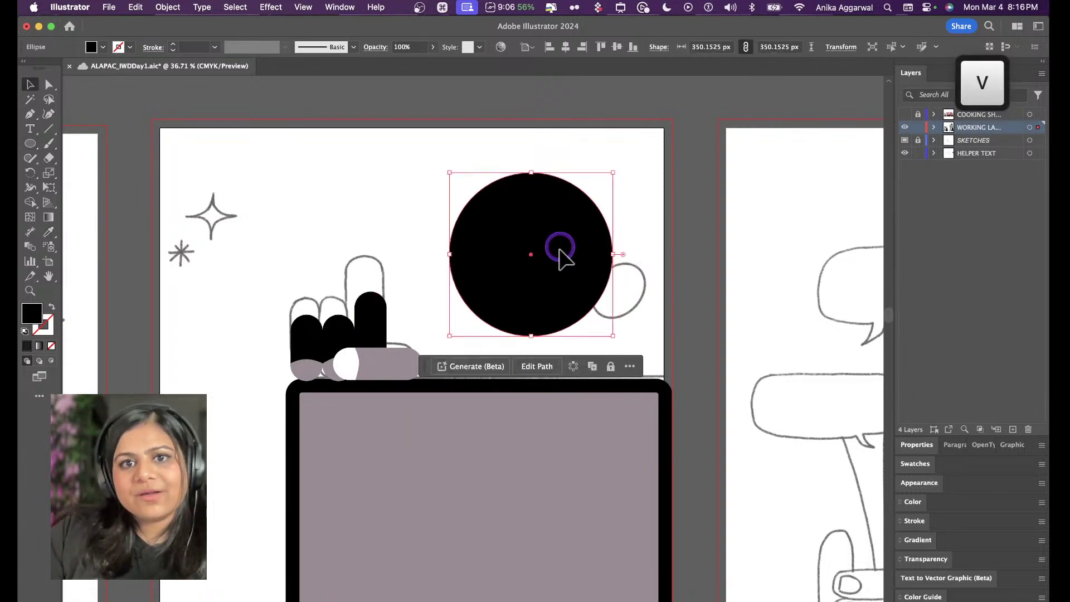
click(633, 255)
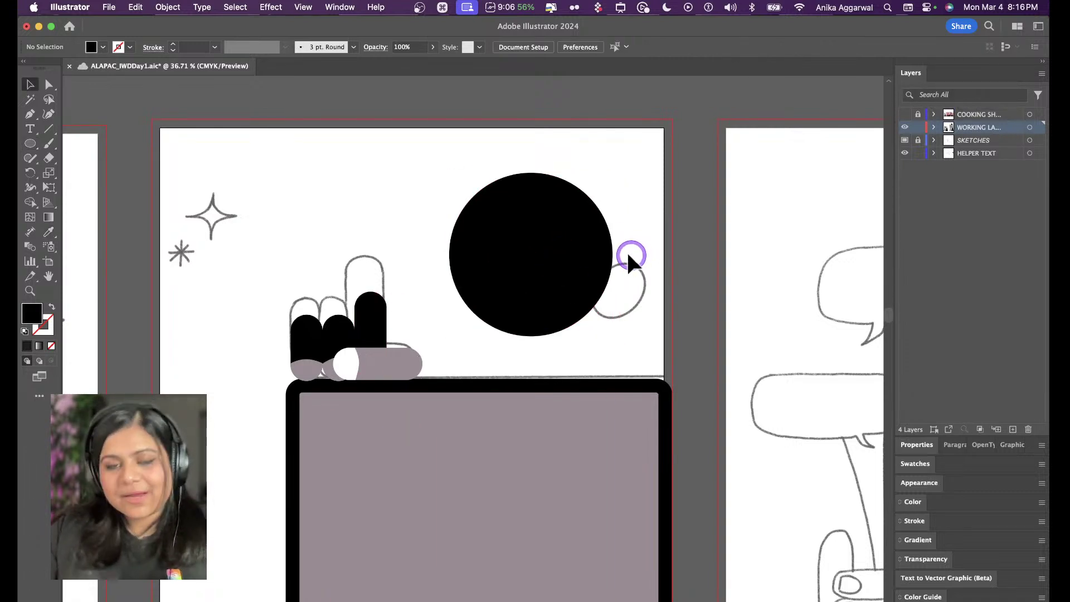
Draw a black circle about 178 px wide for the hair bun and place it at the head's upper right
key(l)
drag(598, 128, 680, 211)
key(v)
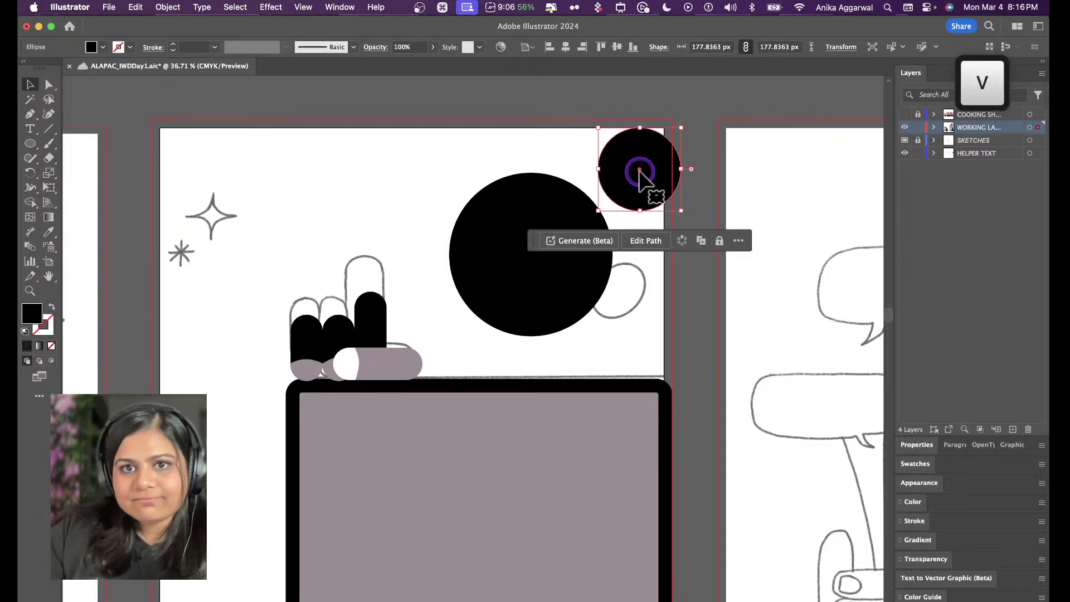
mouse_move(639, 178)
mouse_down()
mouse_move(636, 194)
mouse_move(628, 178)
mouse_up()
click(681, 203)
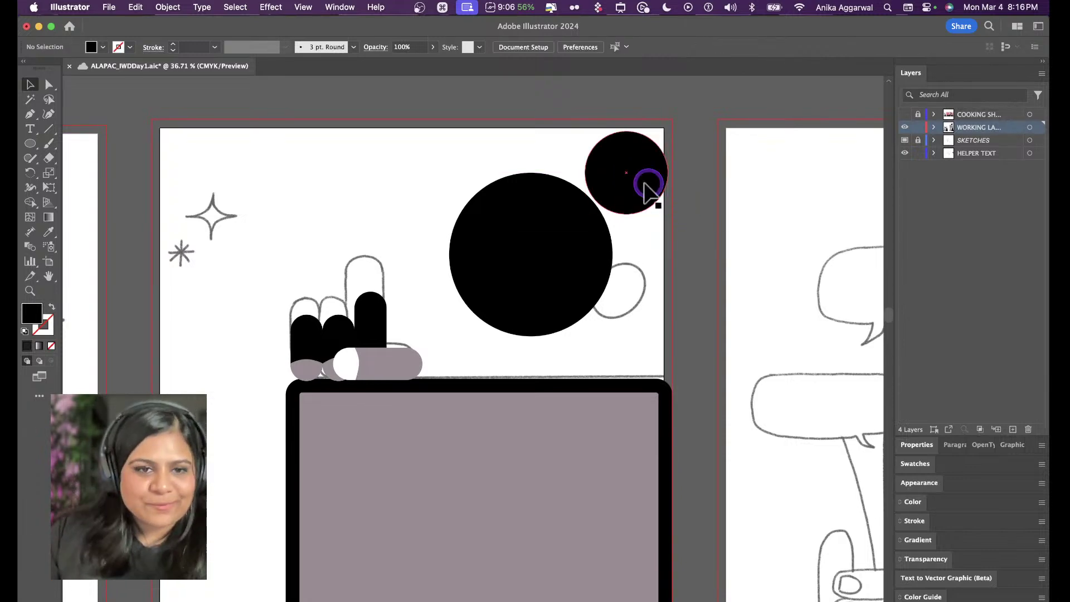
Duplicate the large head circle, fill the copy with the sign's grey, and place it over the top of the head
click(568, 248)
drag(566, 250, 548, 185)
key(i)
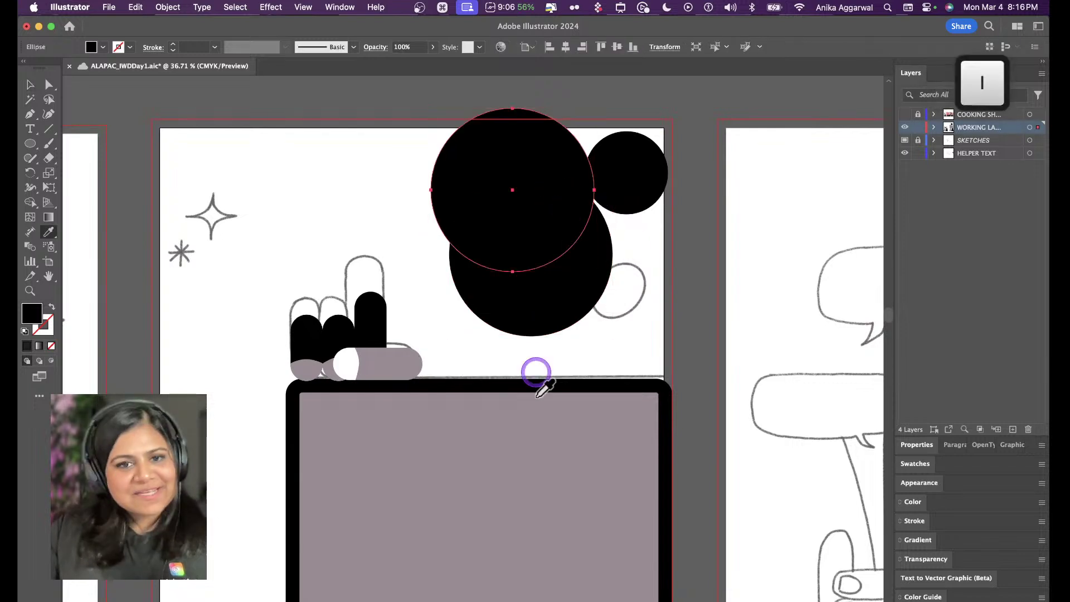
click(537, 384)
key(v)
drag(535, 212, 544, 184)
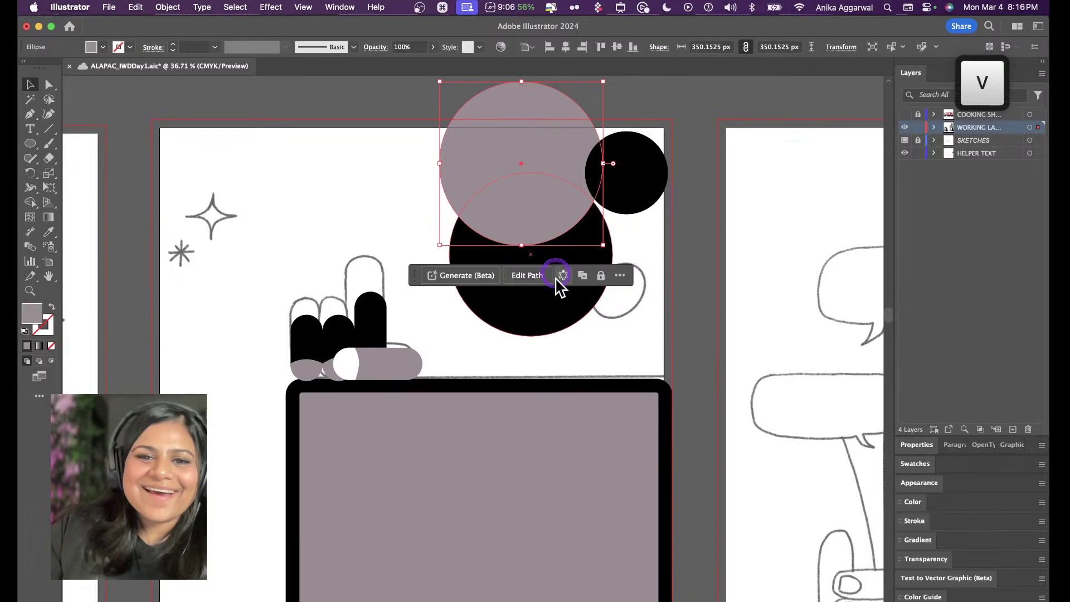
Switch to Outline view, duplicate the grey circle over the head's right side, and fit both grey circles to the sketched hair edges
key(super+y)
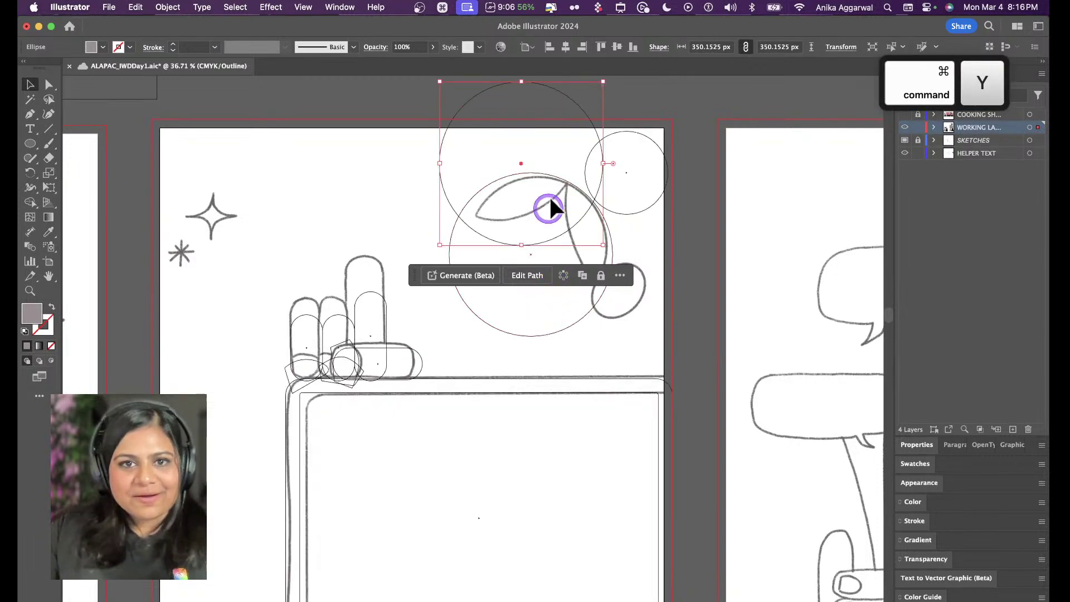
click(589, 212)
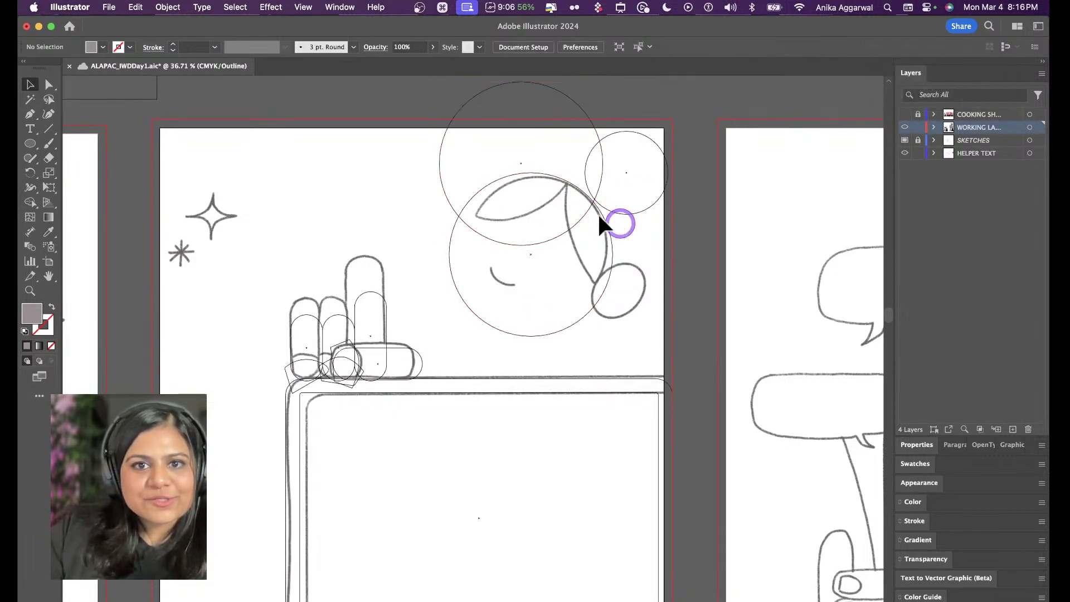
drag(580, 215, 707, 262)
Trim the head circle and both grey circles with Shape Builder, removing everything except the two leaf-shaped hair overlaps
shift+click(534, 223)
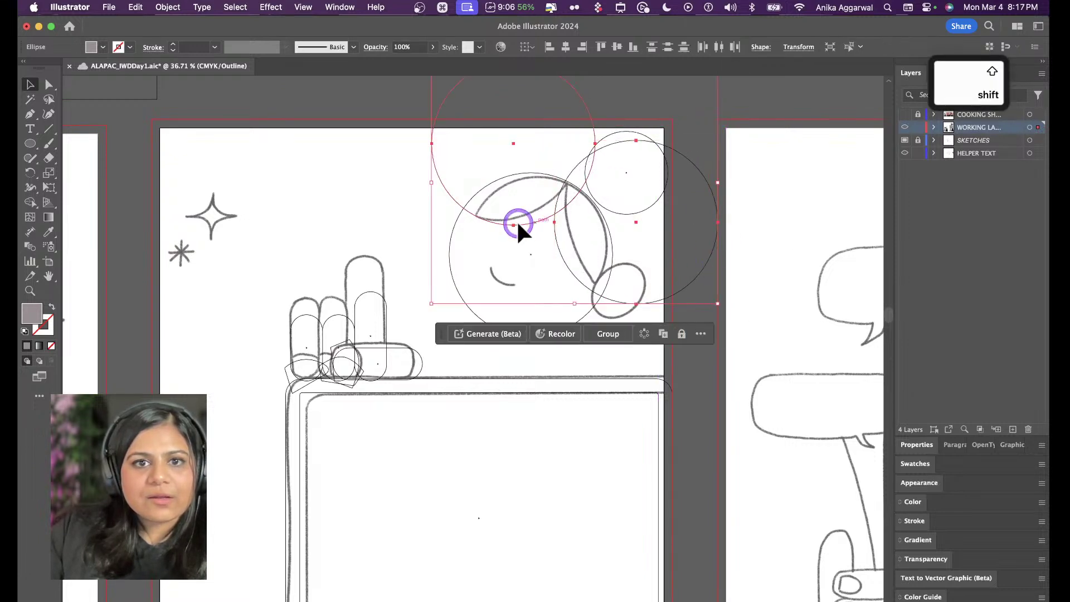
shift+click(454, 230)
key(super+y)
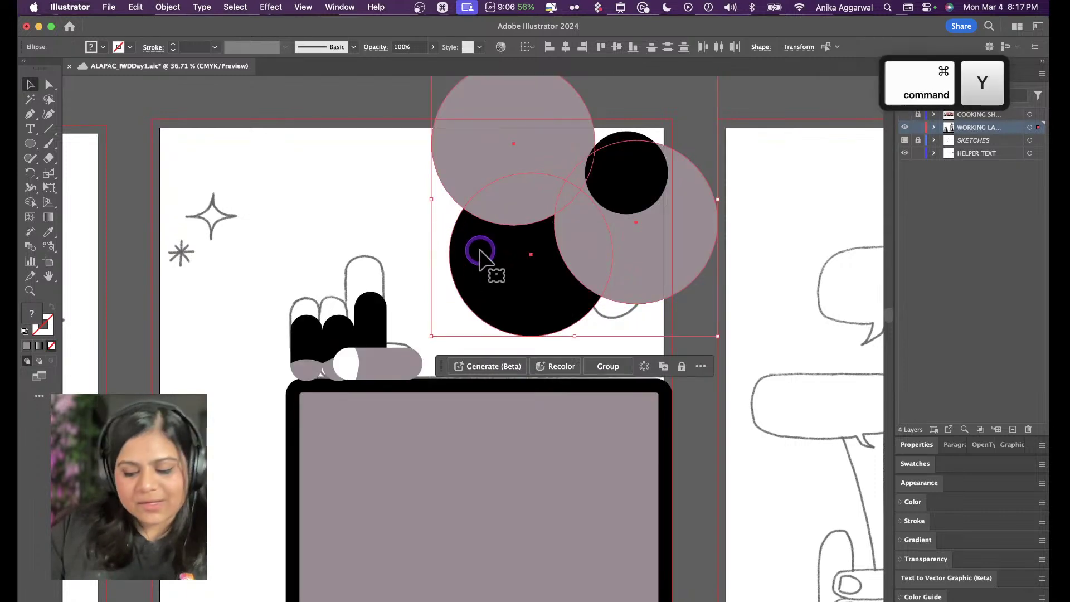
key(shift+m)
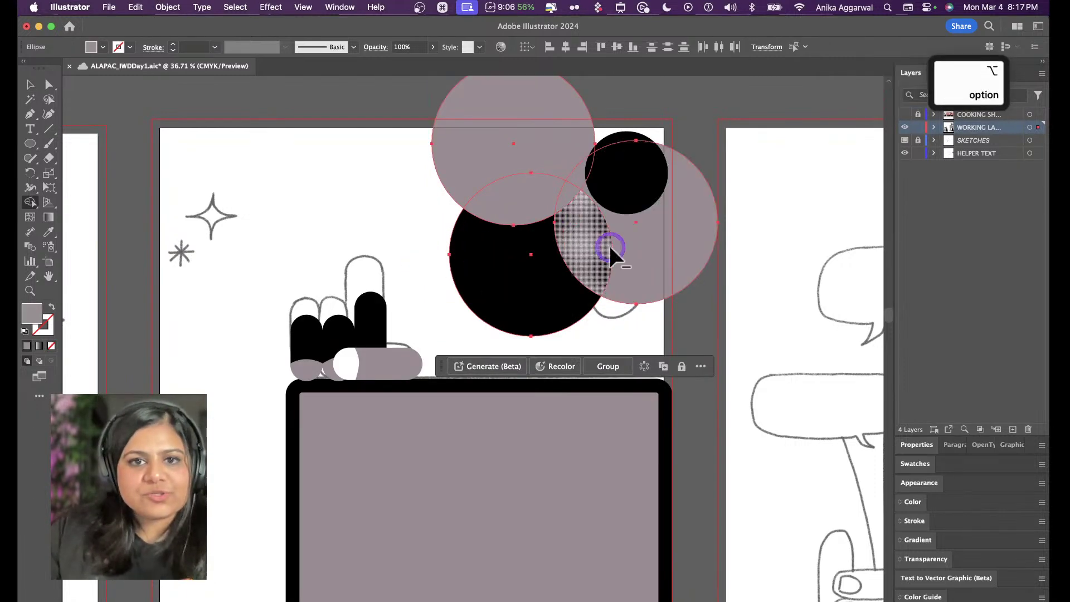
alt+click(550, 269)
alt+click(576, 180)
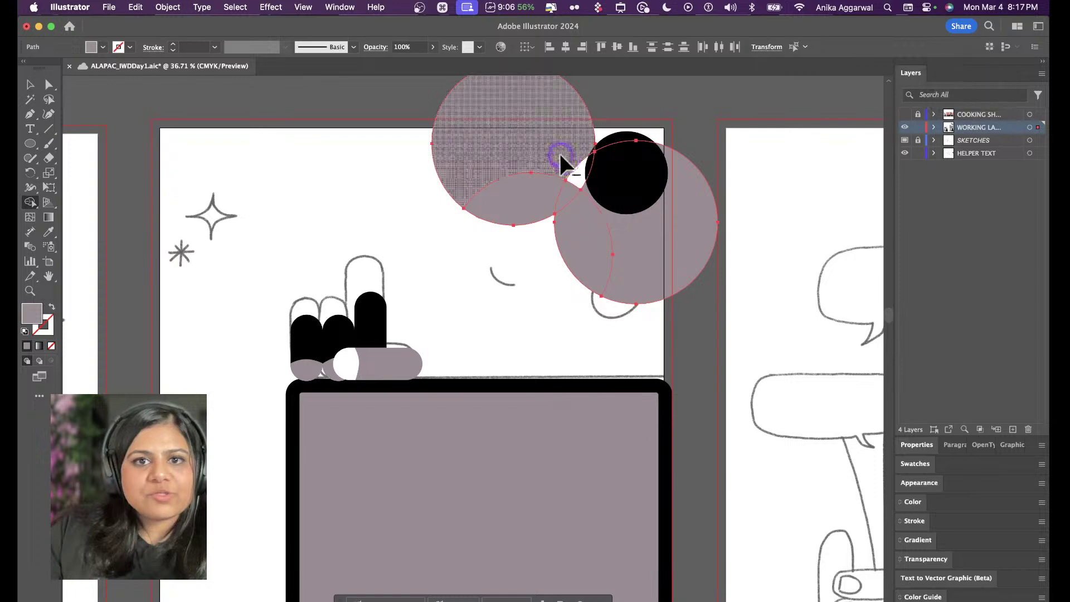
alt+click(560, 154)
alt+click(643, 231)
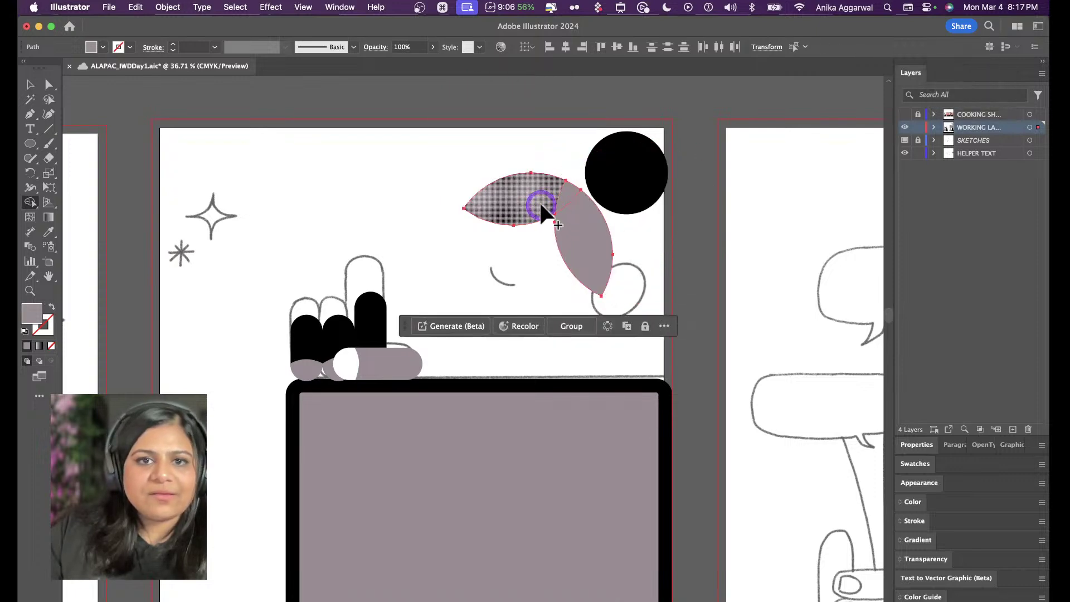
Merge the two grey hair pieces into one shape and fit it to the sketched hair
drag(539, 200, 588, 226)
key(v)
key(super+z)
Shrink the black hair bun circle to about 105 px wide and place it against the hair's upper edge
click(646, 165)
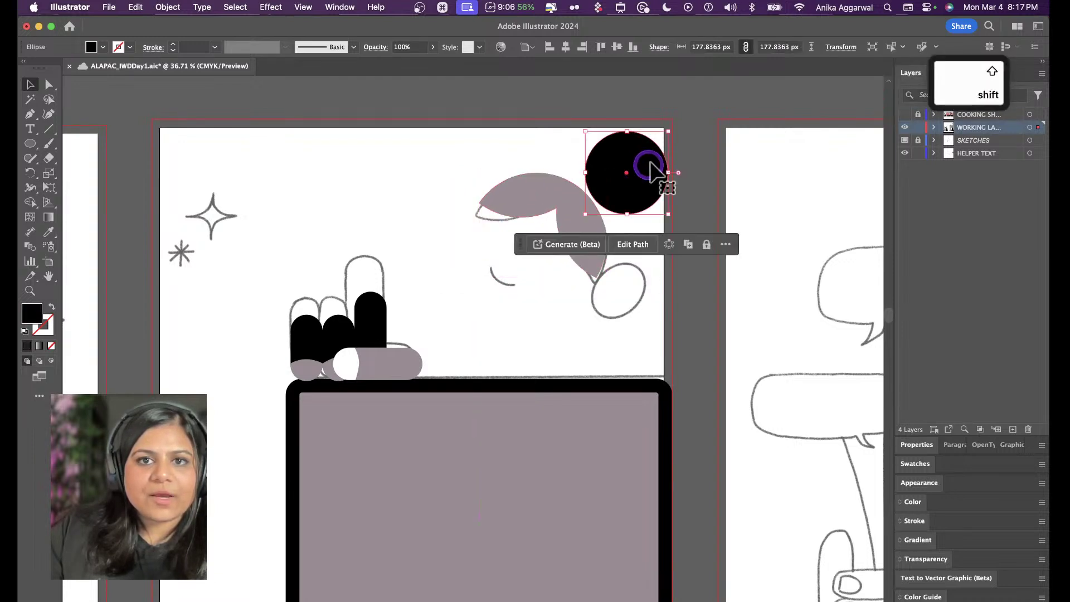
drag(668, 131, 608, 185)
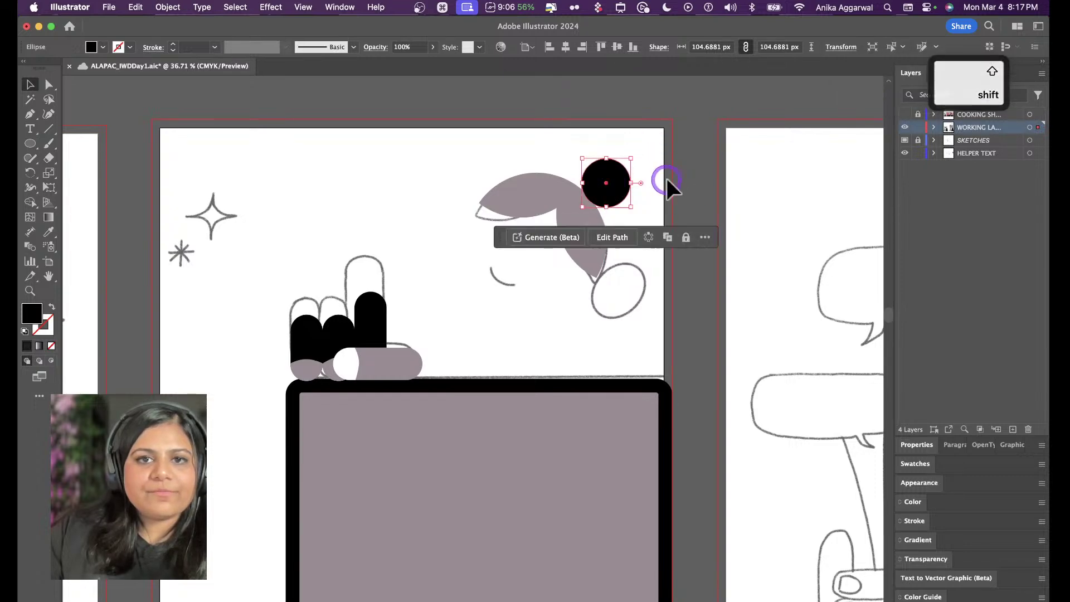
click(700, 177)
Hide the SKETCHES layer to examine the vector artwork across the artboards, and show the sketches again
scroll(429, 265, down, 5)
scroll(434, 261, down, 3)
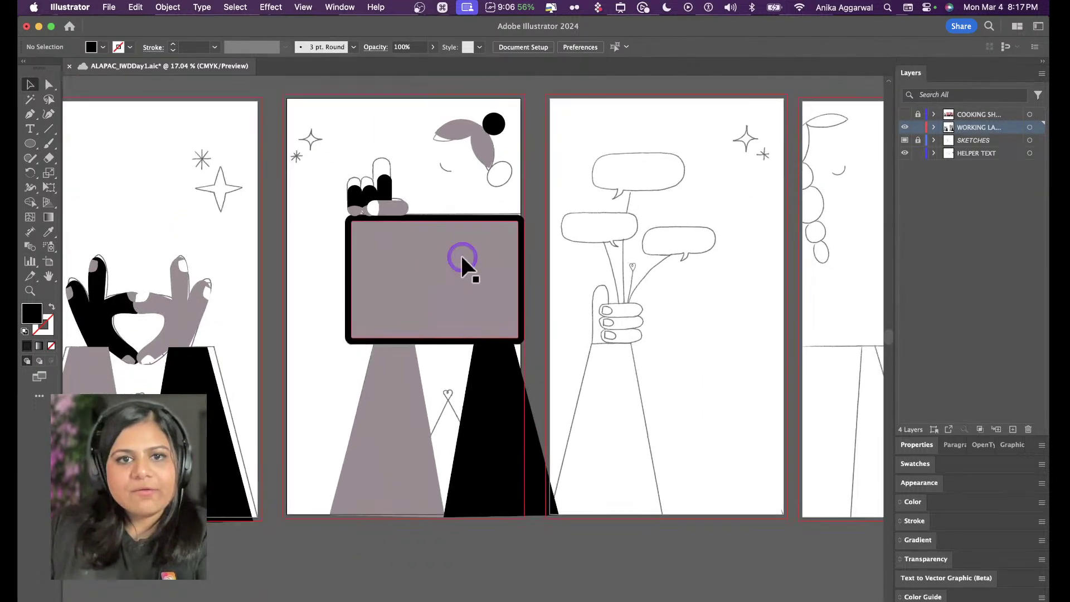
click(905, 141)
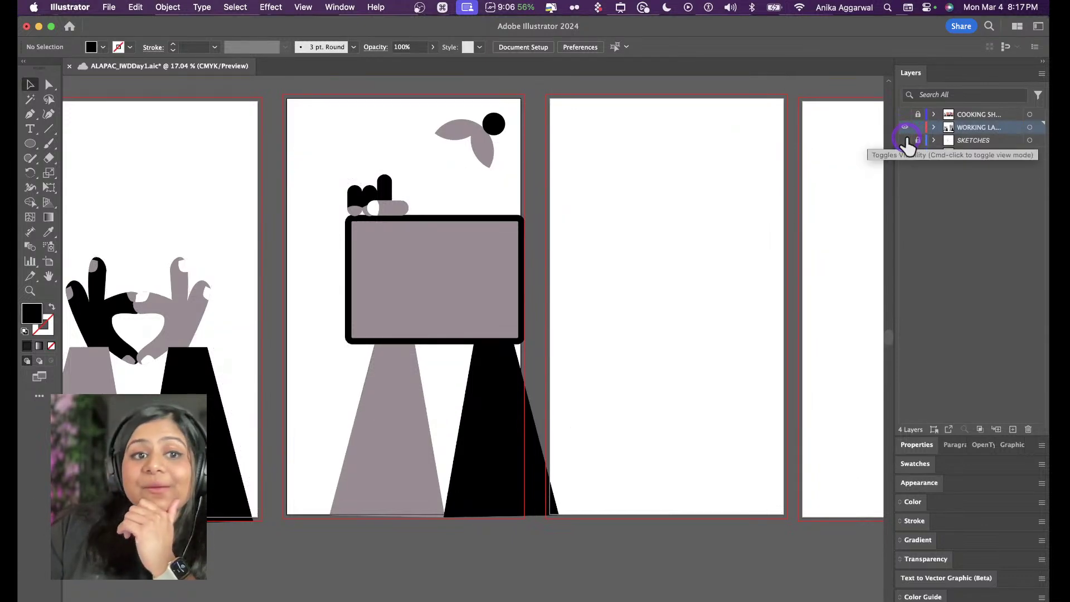
click(904, 141)
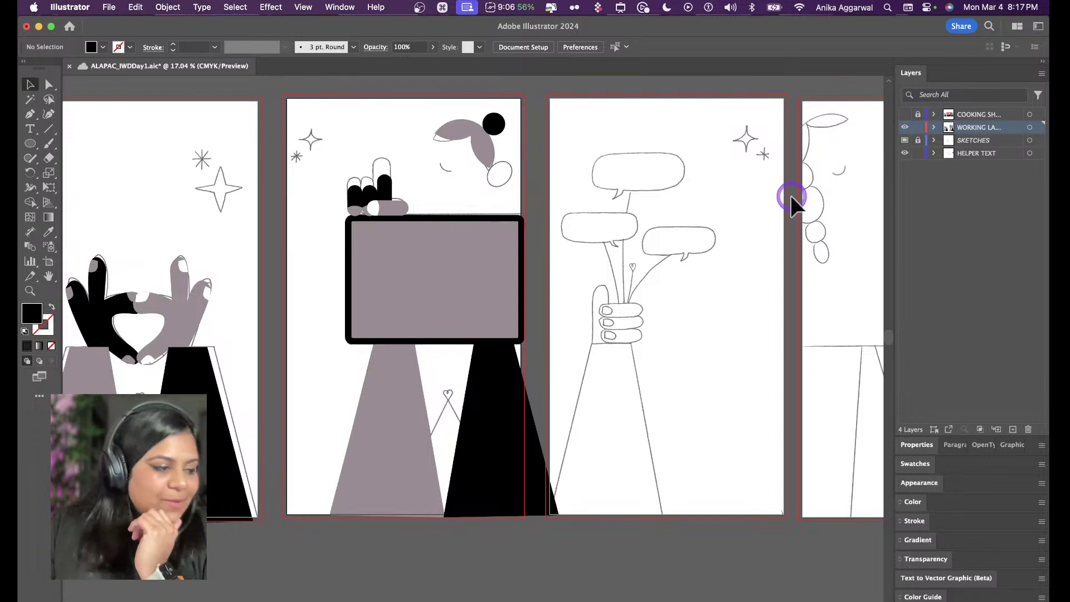
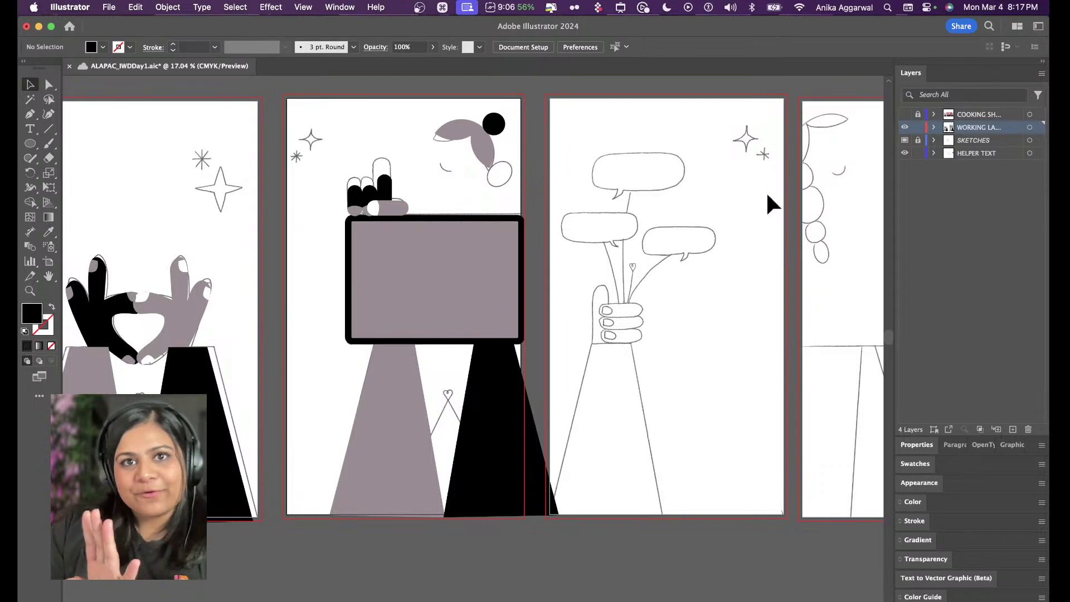
Duplicate the sign-holding hand's finger shapes onto the third artboard, beside the sketched hand holding the speech-bubble stems
ctrl+scroll(771, 190, up, 5)
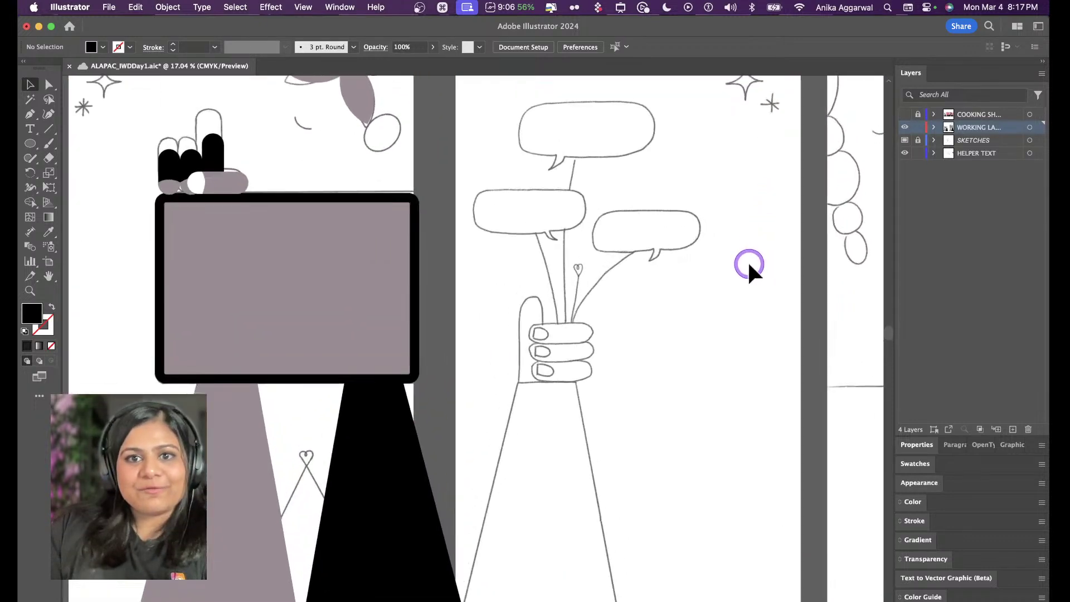
scroll(286, 198, up, 3)
scroll(286, 198, left, 3)
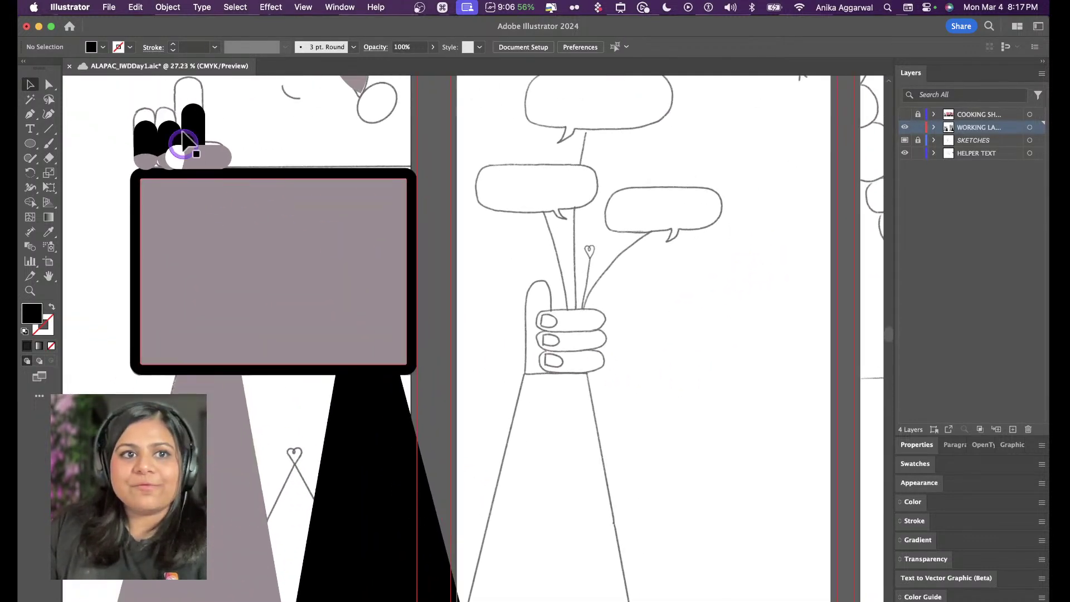
mouse_move(107, 96)
mouse_down()
mouse_move(207, 160)
mouse_move(560, 332)
mouse_move(653, 347)
mouse_up()
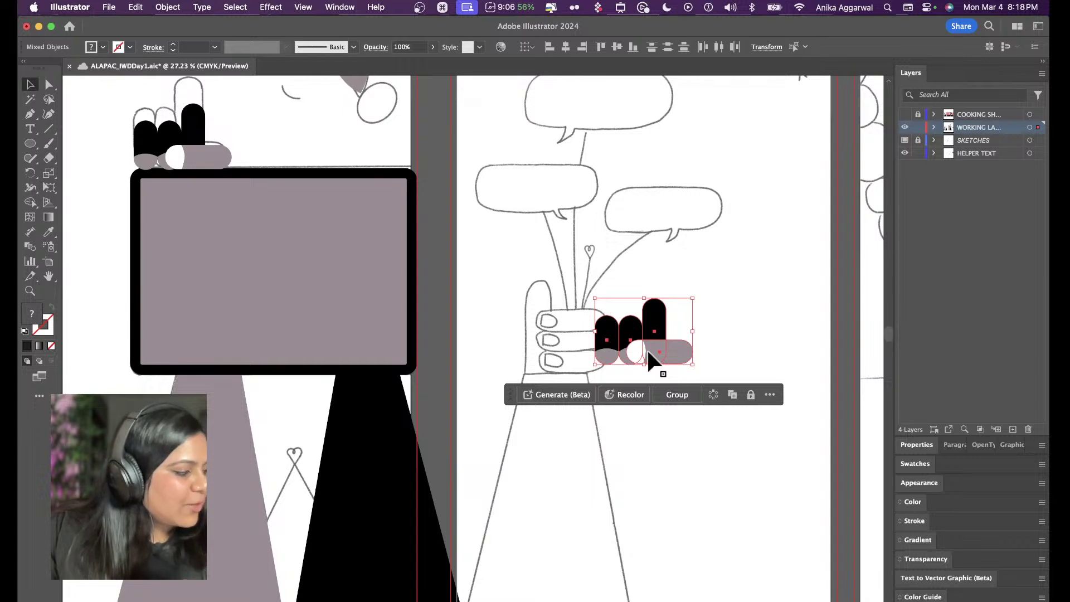
drag(647, 352, 691, 346)
scroll(677, 369, up, 3)
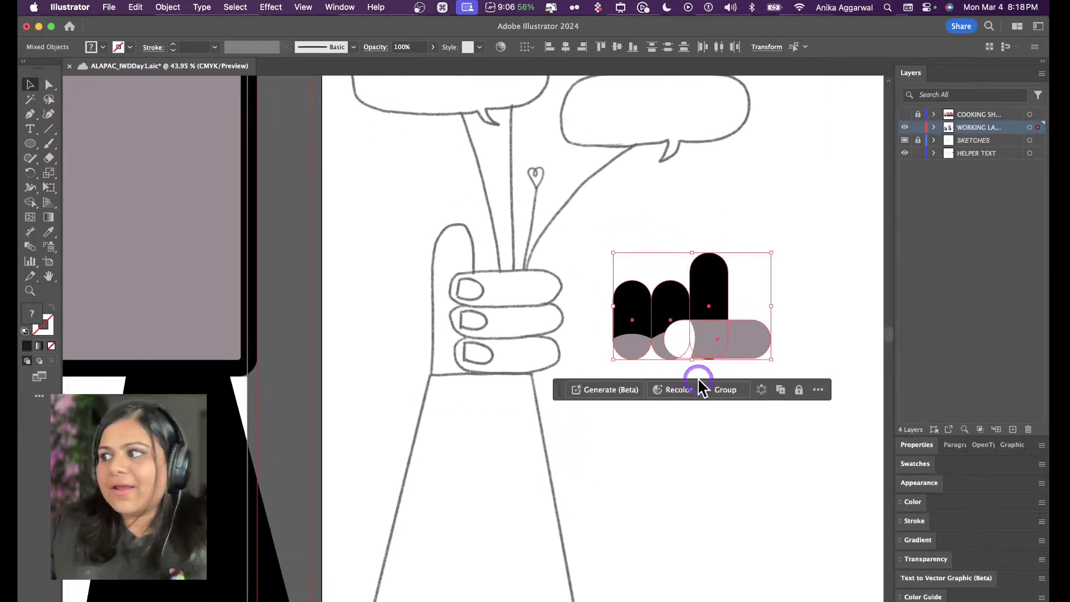
Try rotating the first copied finger to horizontal and fitting it over the top sketched finger, and delete it
click(568, 296)
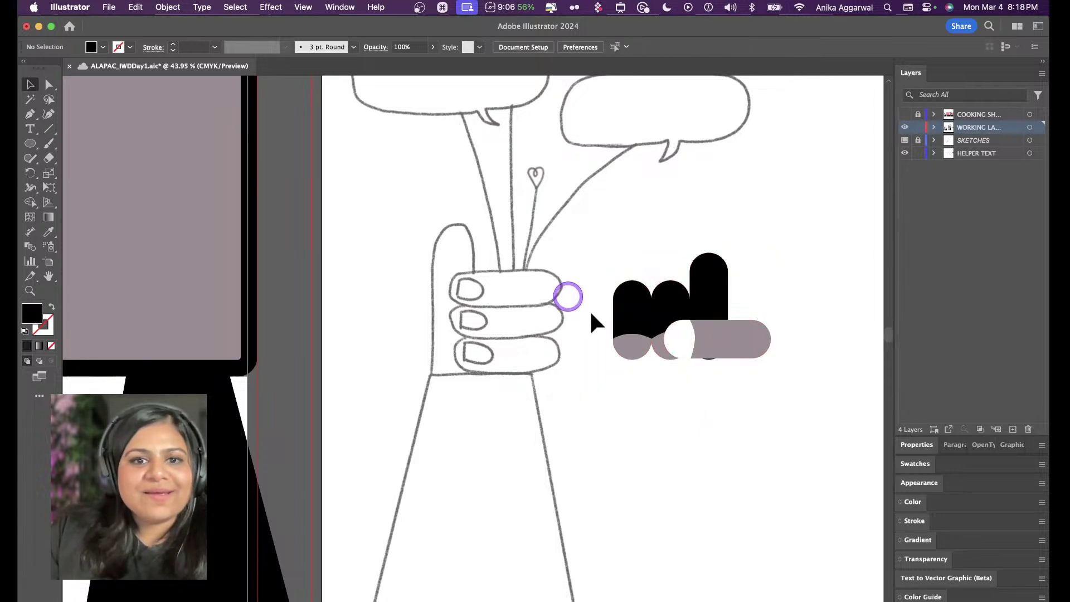
click(641, 289)
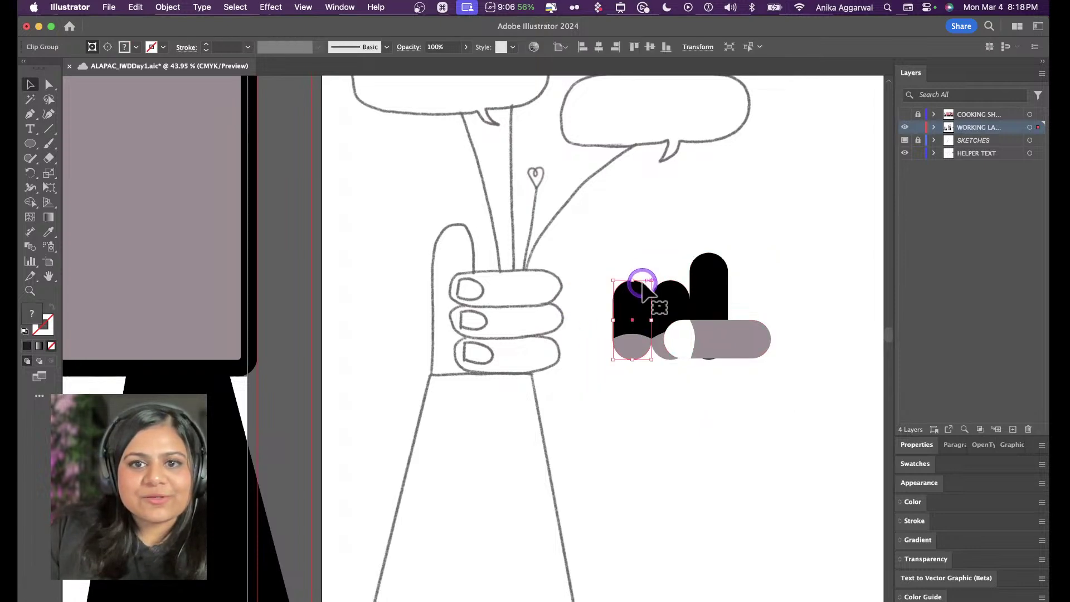
drag(650, 277, 677, 348)
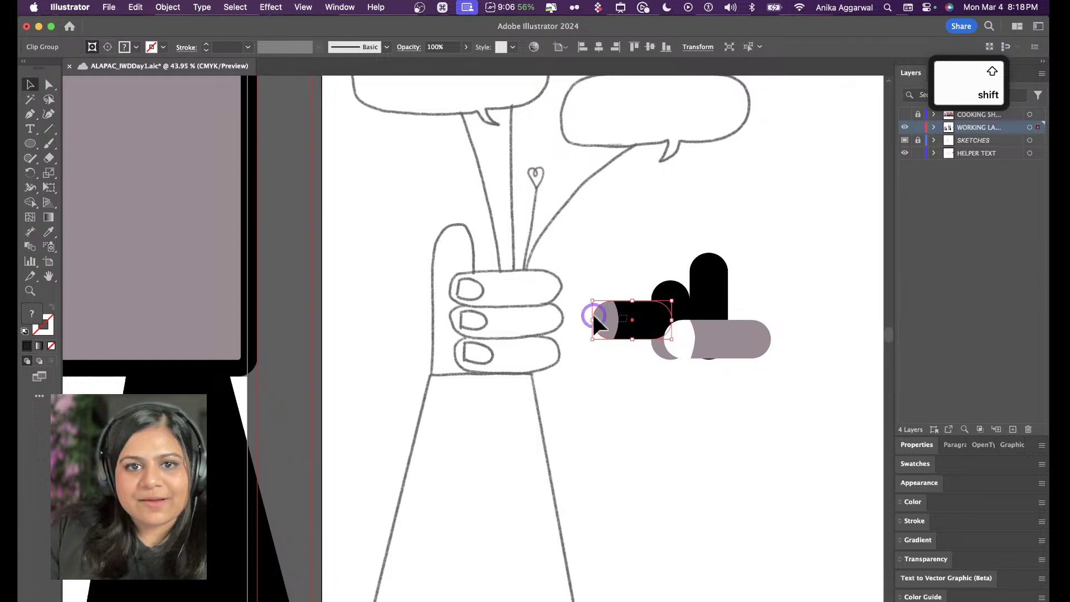
drag(592, 321, 450, 288)
drag(511, 268, 511, 271)
click(523, 261)
key(alt)
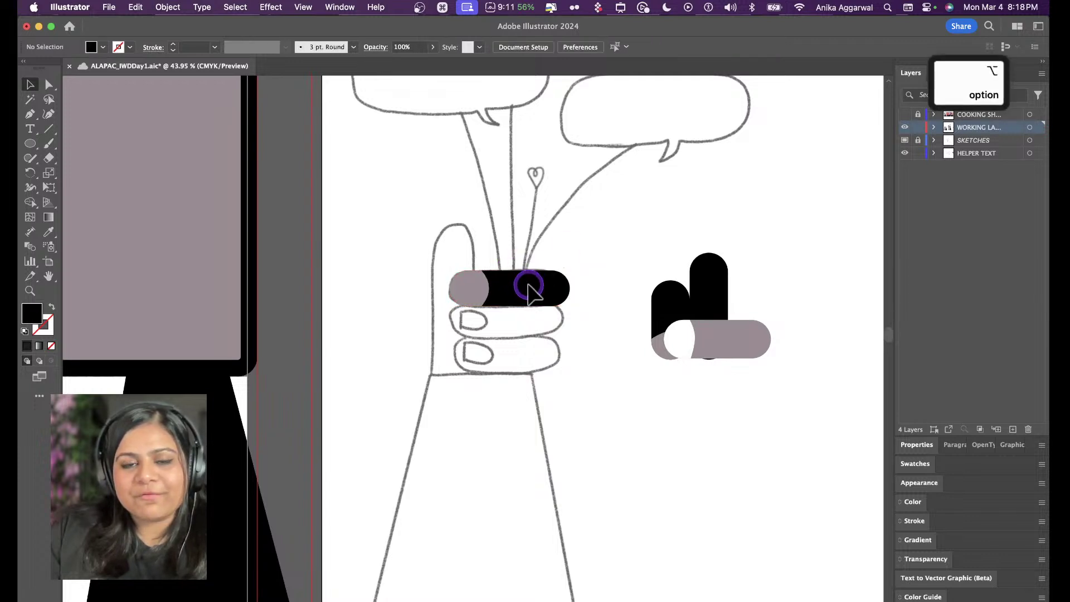
alt+click(520, 280)
key(Delete)
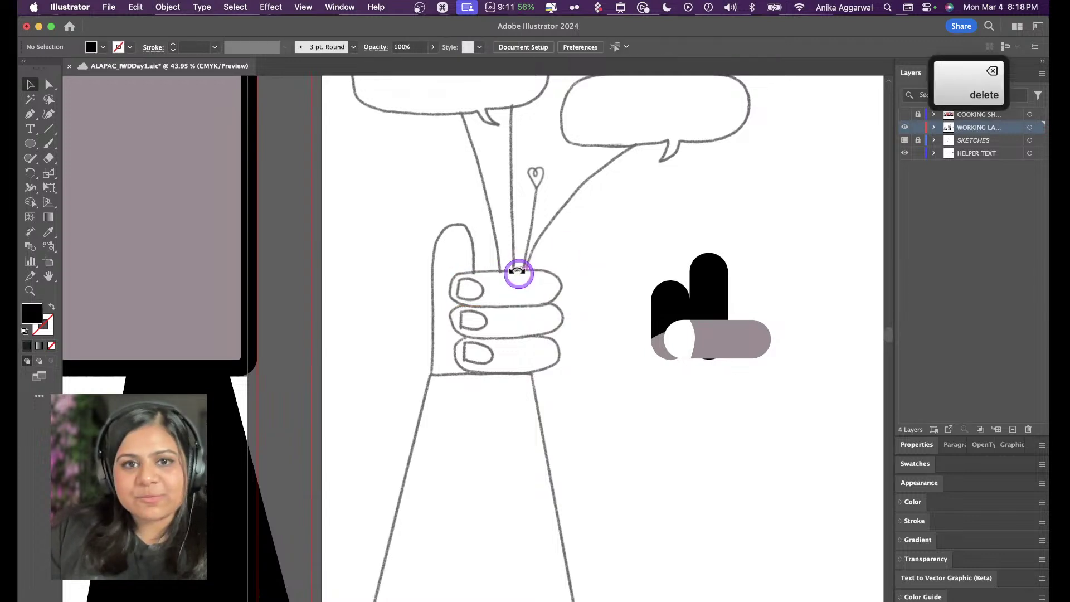
Try the second copied finger over the top sketched finger without its grey nail, stretched to about 198 px wide, and delete it
drag(657, 288, 533, 271)
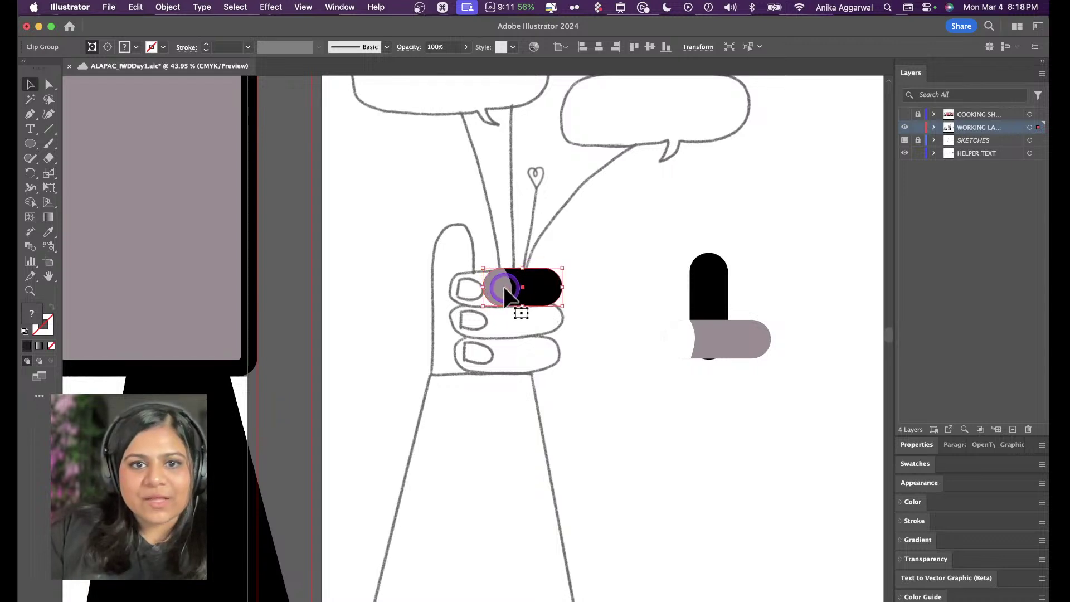
double_click(505, 286)
click(505, 284)
key(Escape)
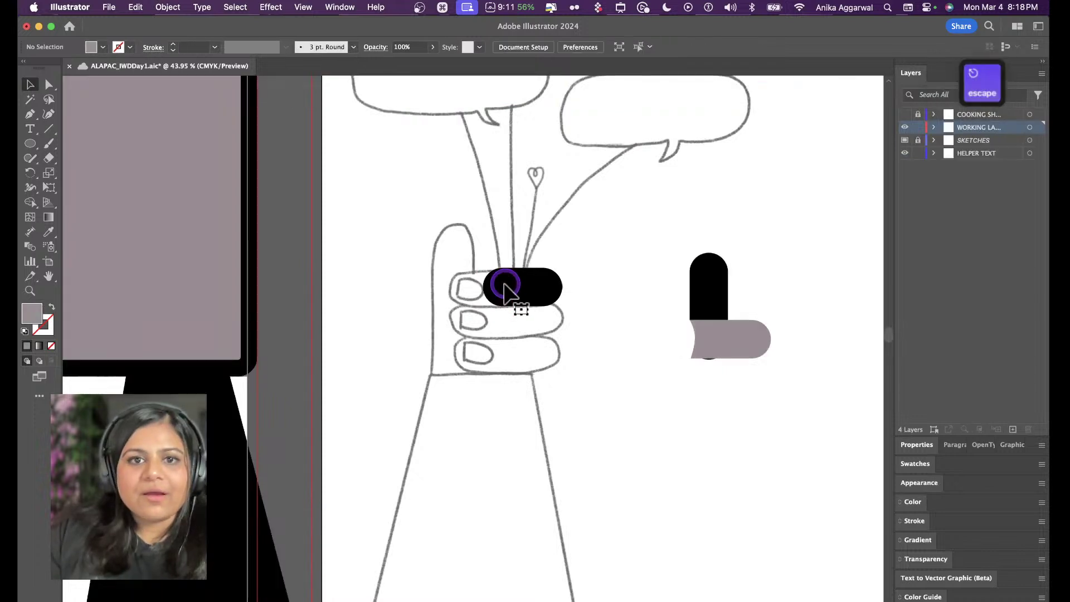
click(484, 287)
drag(485, 287, 449, 286)
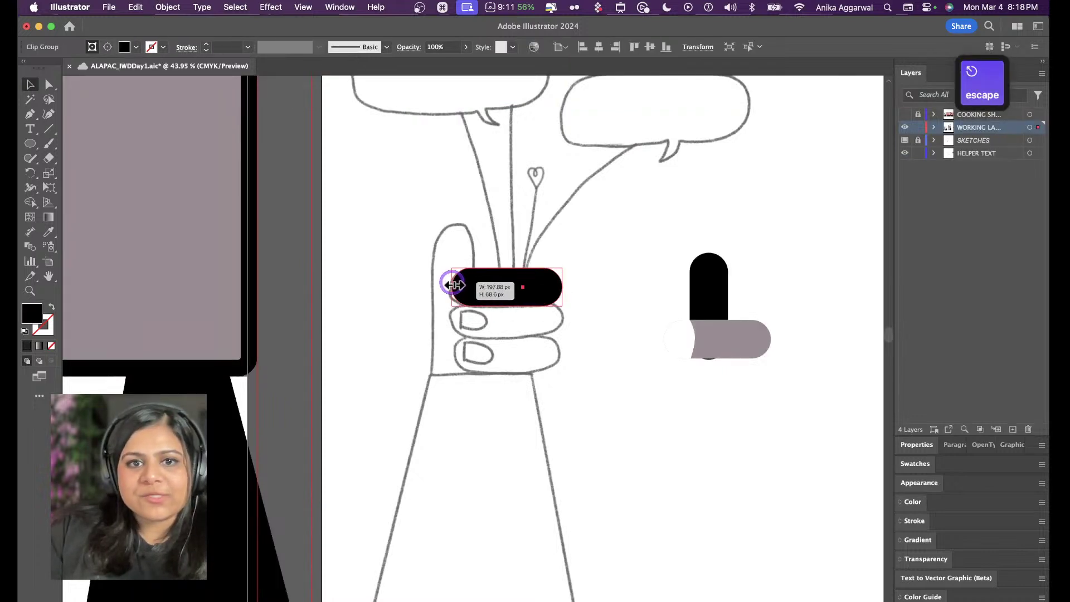
alt+shift+click(530, 291)
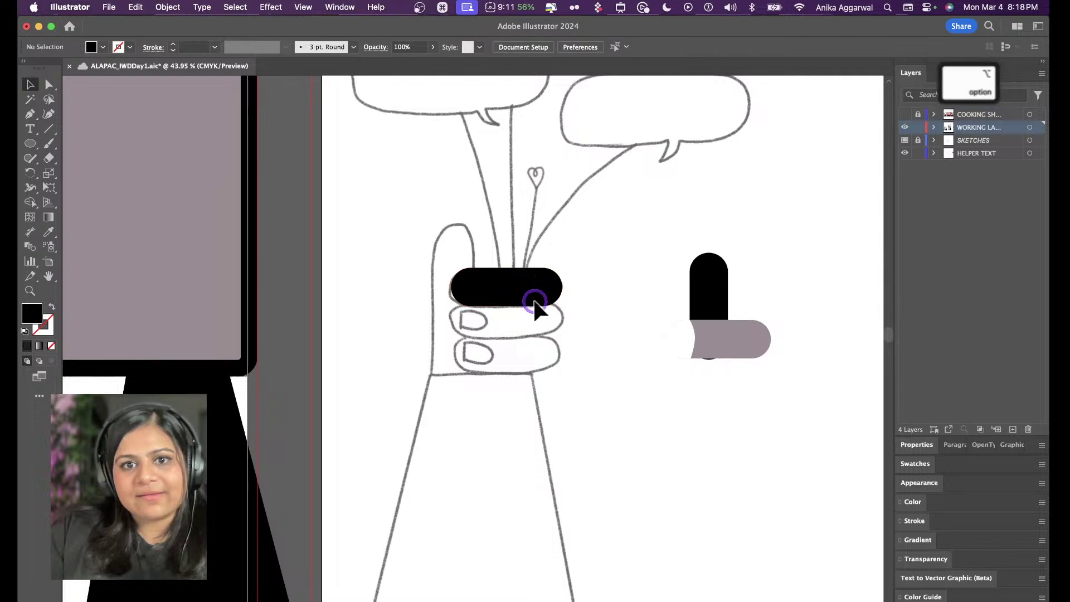
alt+click(542, 303)
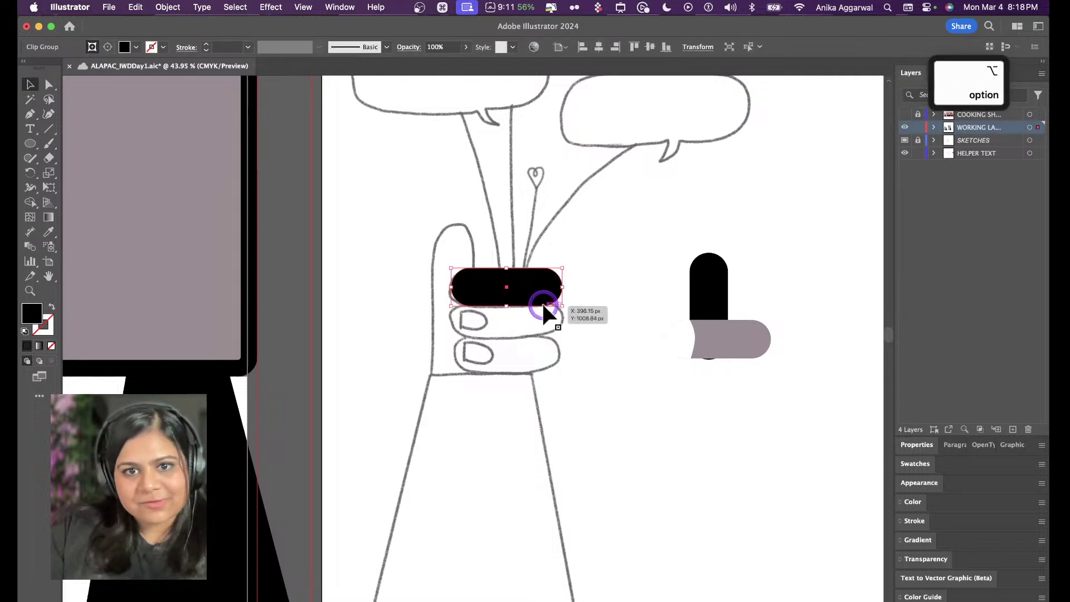
key(BackSpace)
Build three stacked black rounded rectangles over the sketched fingers of the third artboard's hand, and delete the leftover copied finger shapes
key(m)
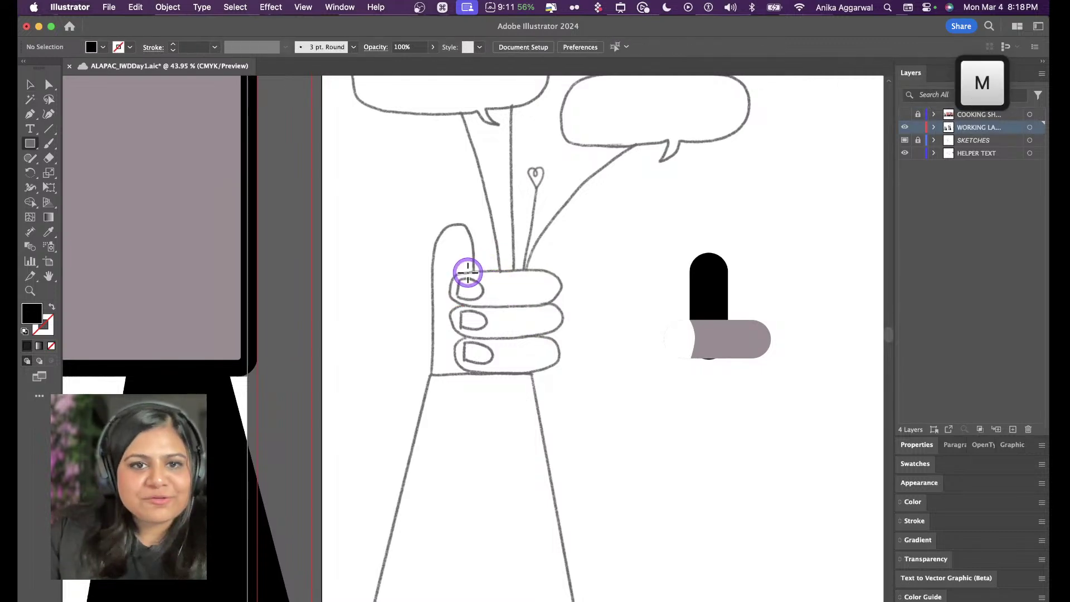
drag(457, 273, 530, 355)
key(v)
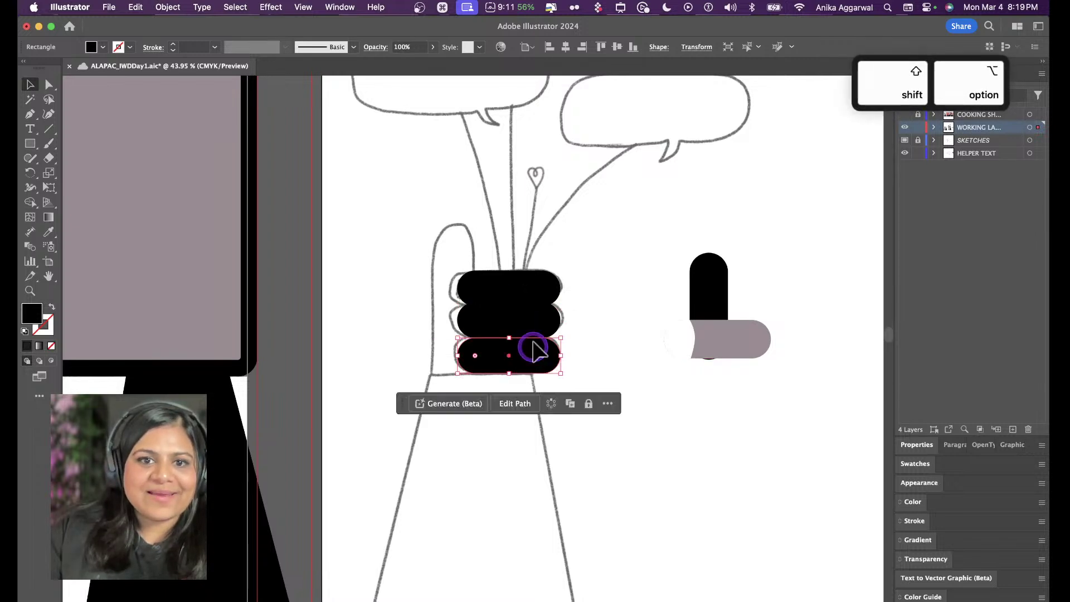
click(676, 335)
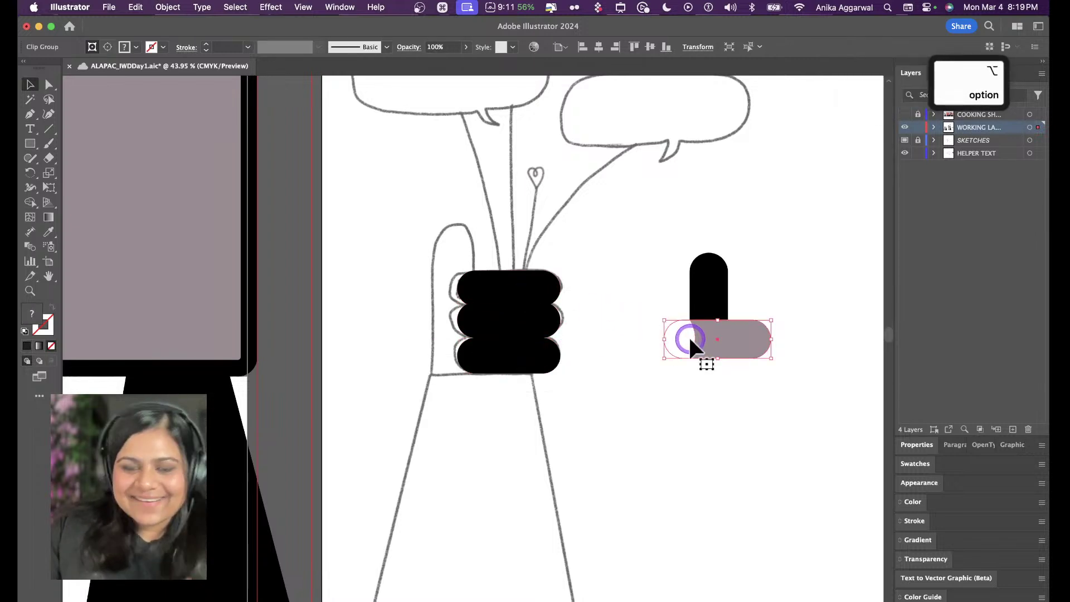
key(Delete)
Duplicate a black finger, turn the copy upright, and stretch it to cover the sketched thumb
click(524, 289)
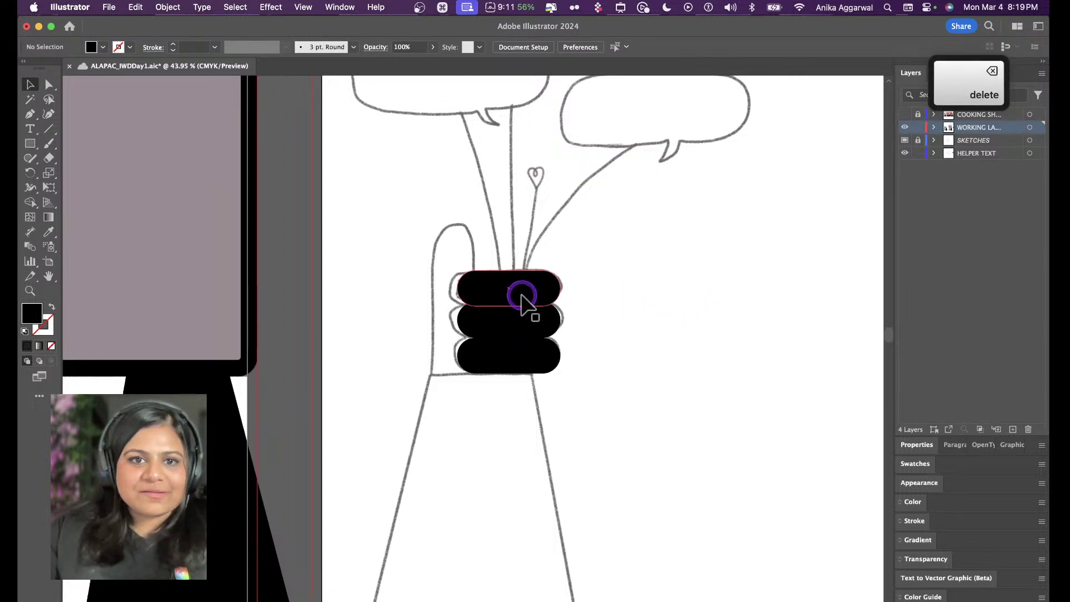
drag(524, 289, 469, 354)
drag(445, 286, 467, 317)
drag(467, 329, 466, 315)
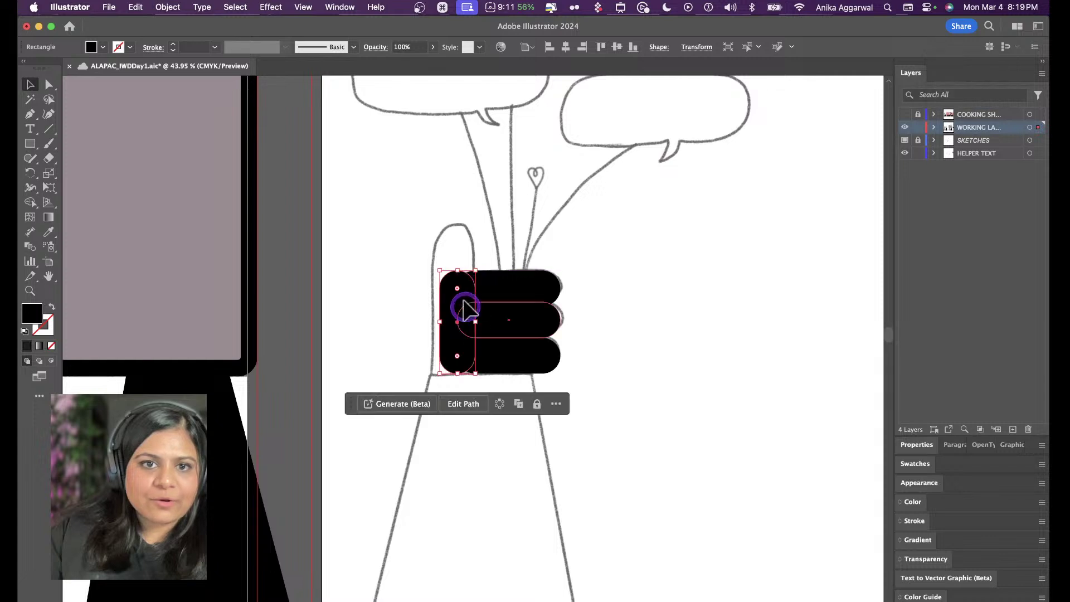
drag(456, 270, 468, 223)
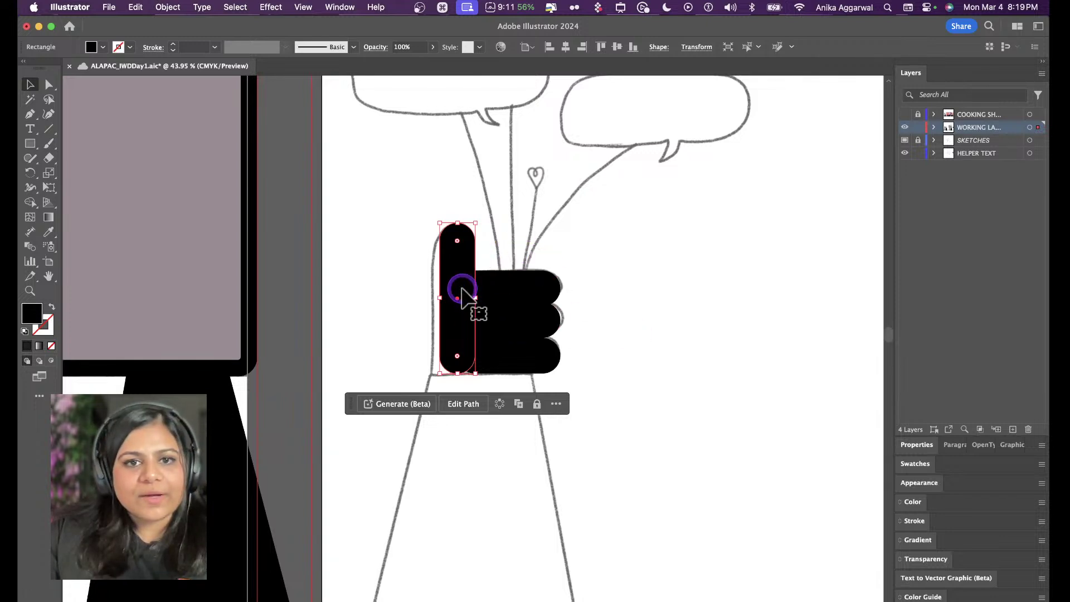
drag(440, 299, 430, 298)
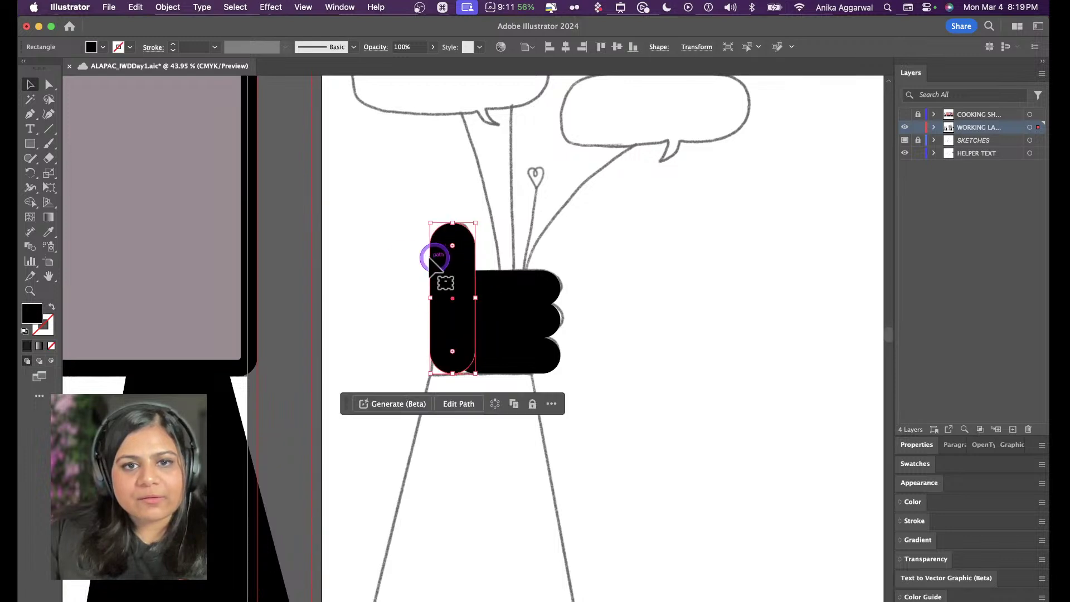
click(382, 259)
Copy the tall black finger from the second artboard and place the copy over the third artboard's hand
click(505, 289)
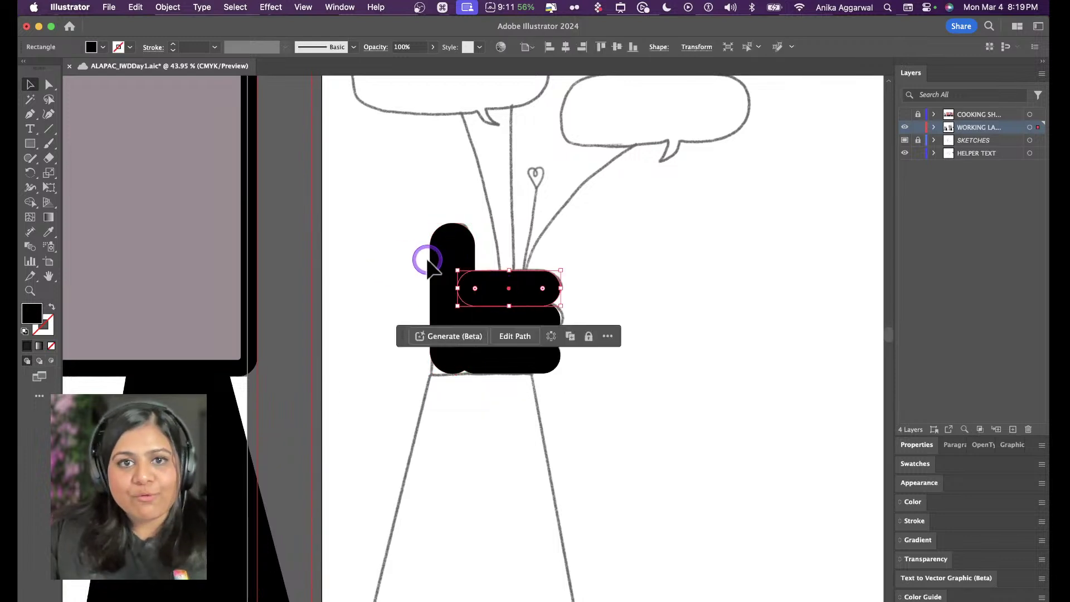
scroll(425, 255, down, 5)
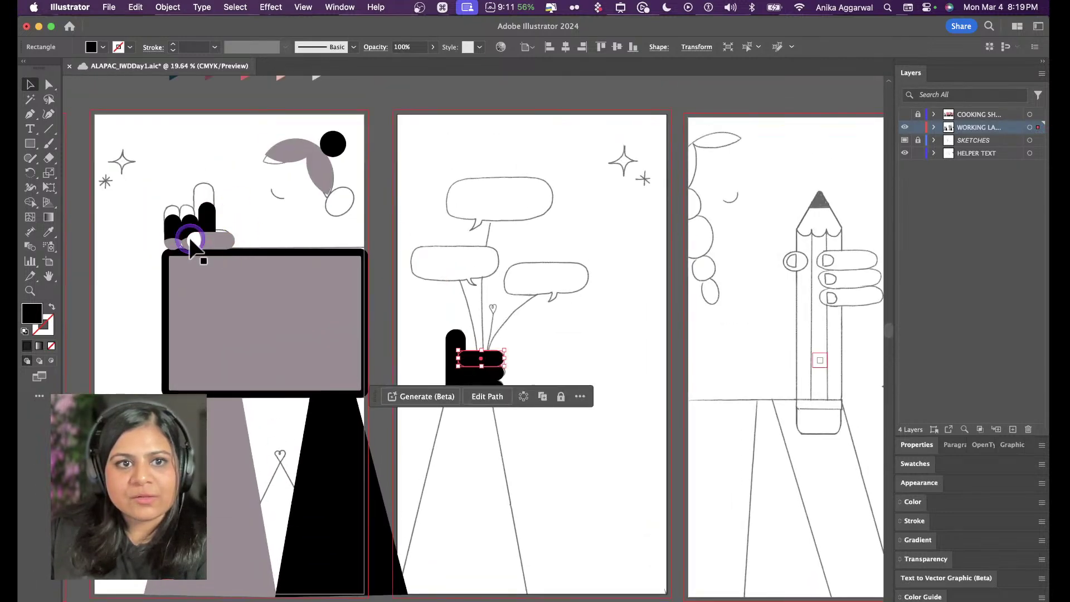
click(207, 223)
key(super+c)
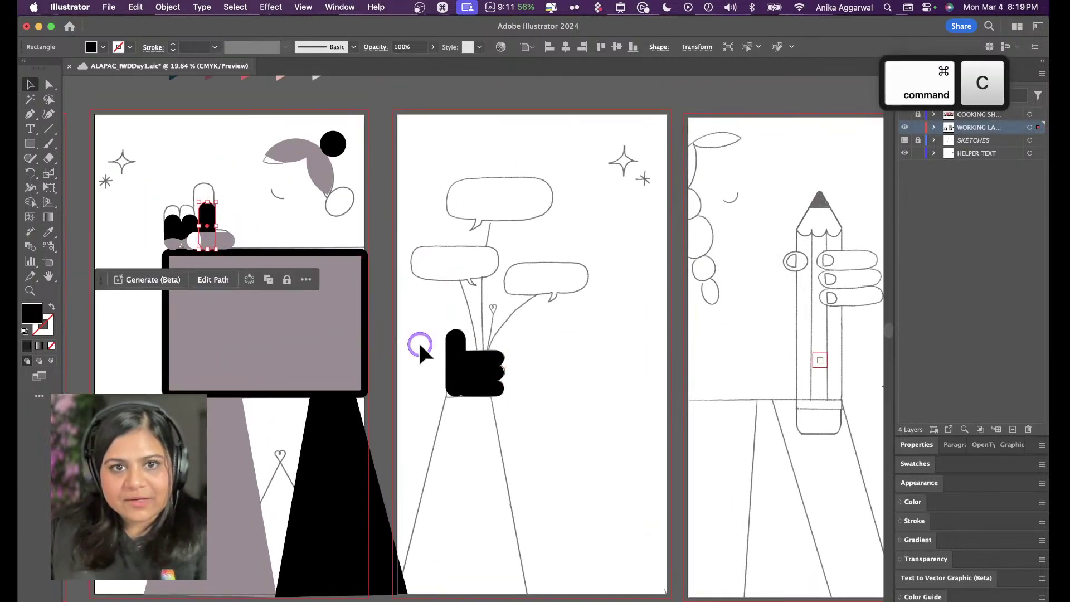
scroll(419, 341, up, 5)
key(super+v)
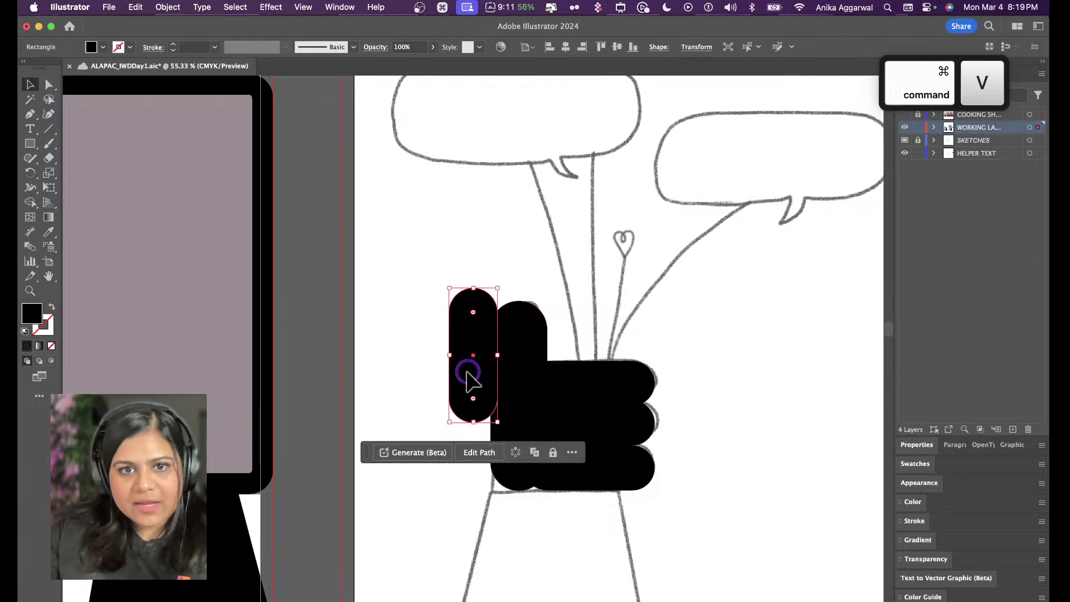
drag(470, 370, 588, 404)
Match the copied finger's fill to the second artboard's grey screen and rotate it to horizontal over the hand's top finger
key(i)
click(189, 316)
key(v)
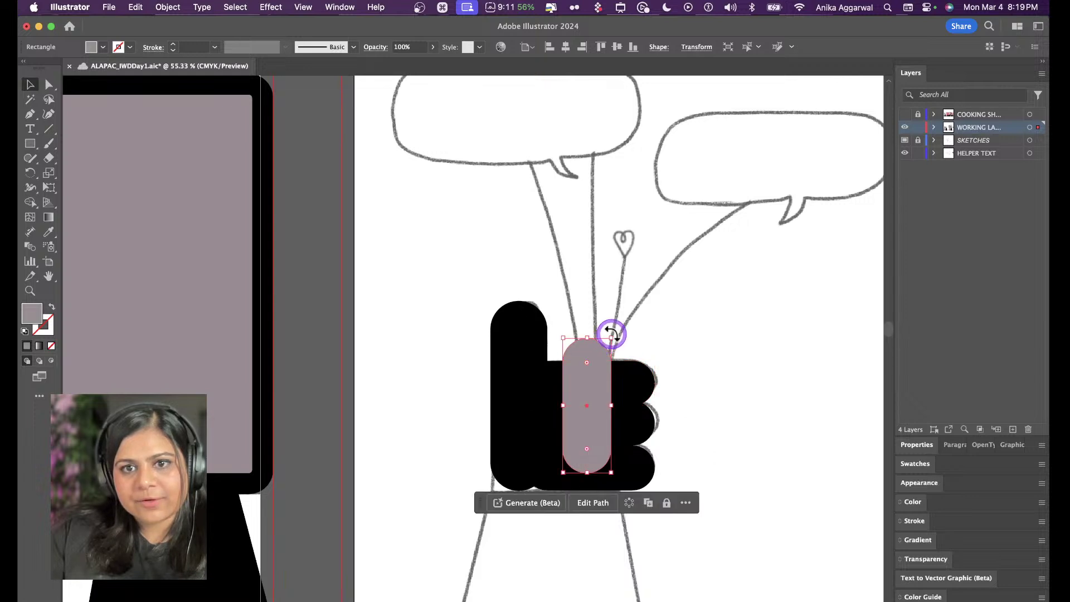
drag(612, 334, 590, 381)
click(689, 368)
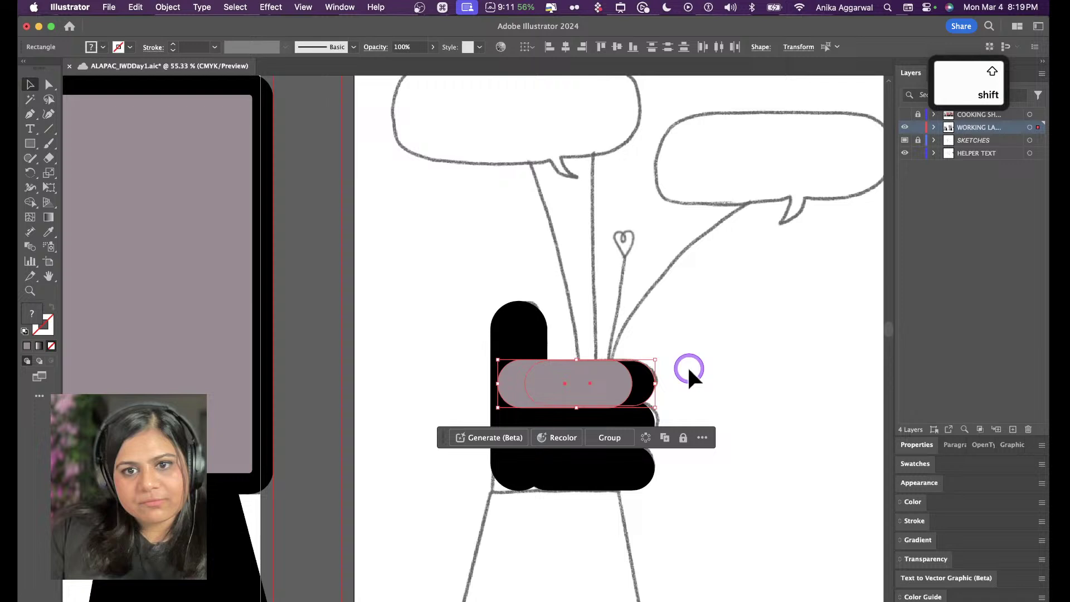
click(612, 389)
Delete the three stacked black fingers from the third artboard's hand
click(640, 387)
key(BackSpace)
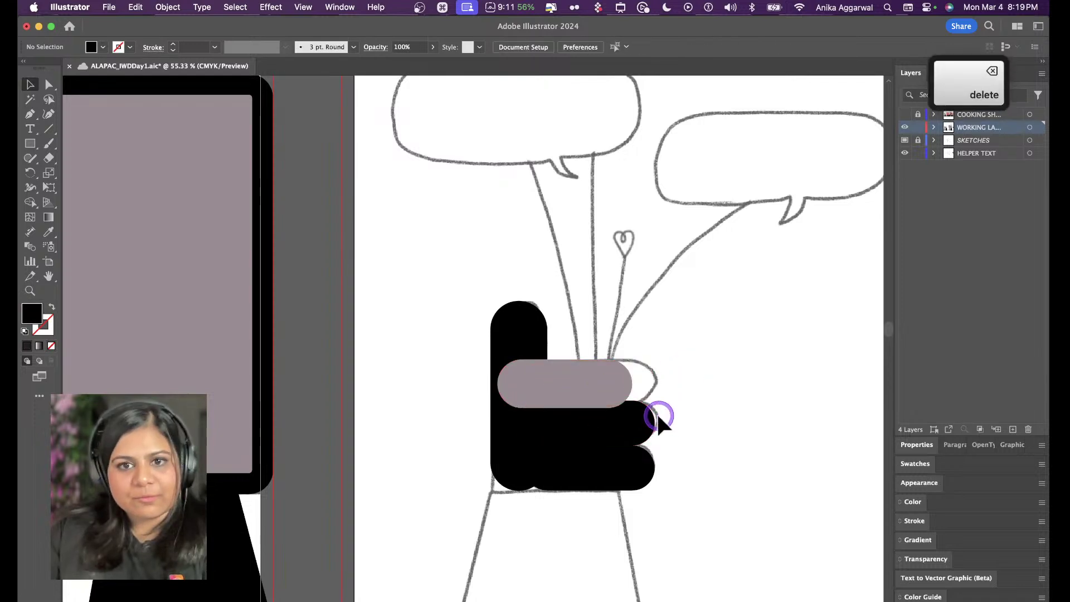
click(657, 418)
key(BackSpace)
click(641, 460)
key(BackSpace)
Duplicate the grey finger downward into a stack of three and align the stack over the sketched fingers
click(599, 392)
drag(600, 392, 626, 434)
key(super+d)
shift+click(613, 436)
drag(610, 387, 505, 434)
Place another copy of the black finger beside the sketched thumb and delete the old stretched black thumb
click(618, 370)
key(i)
click(524, 323)
key(v)
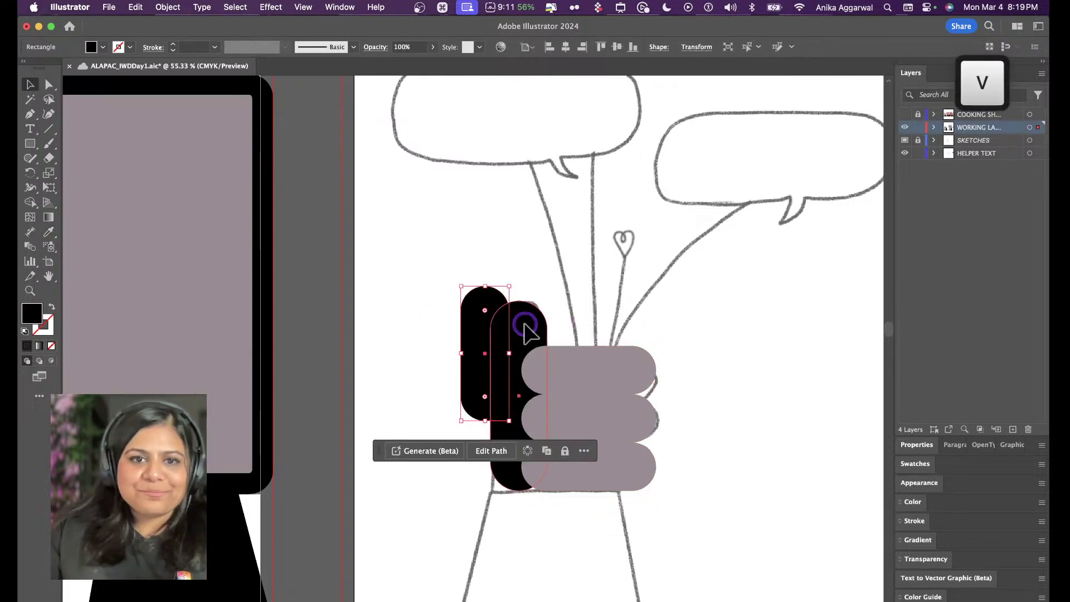
click(524, 323)
key(Delete)
Stretch the new black finger down to the hand's base, move it over the sketched thumb, and widen it slightly to the left
click(496, 370)
click(487, 419)
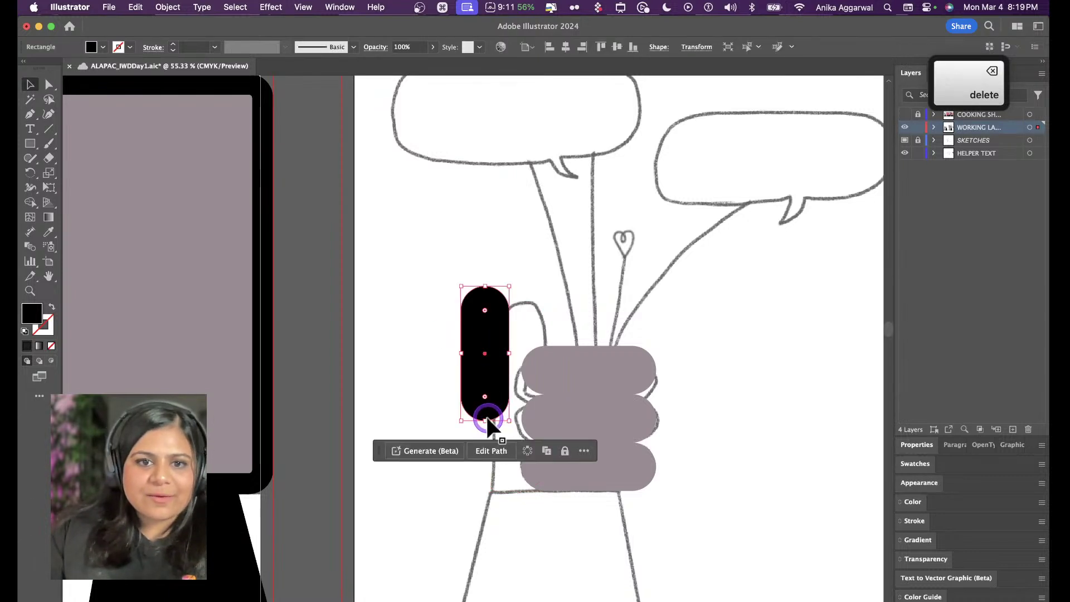
drag(487, 419, 490, 490)
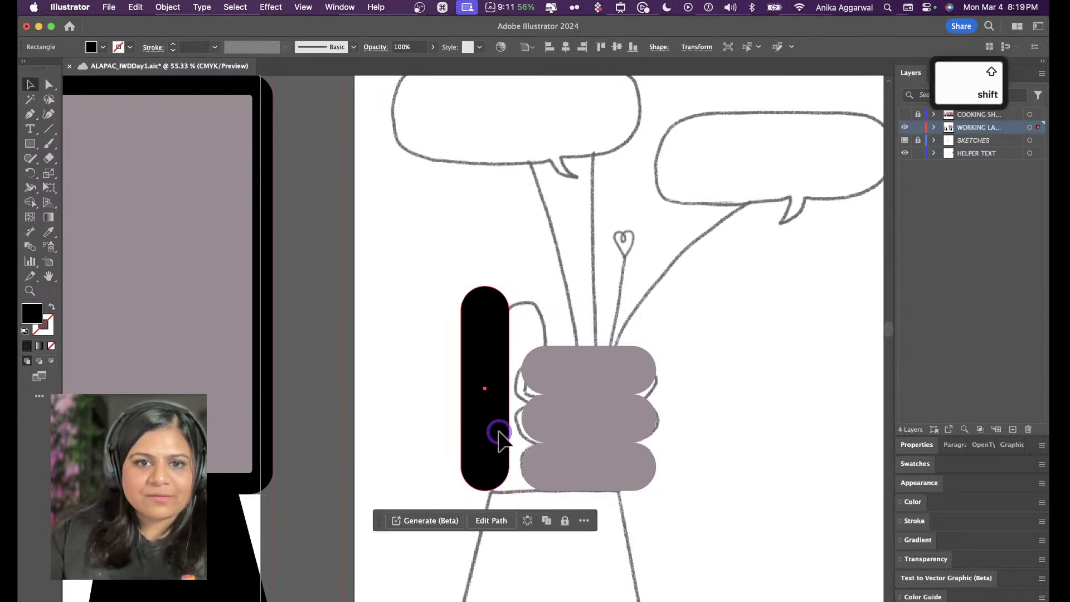
drag(496, 439, 523, 434)
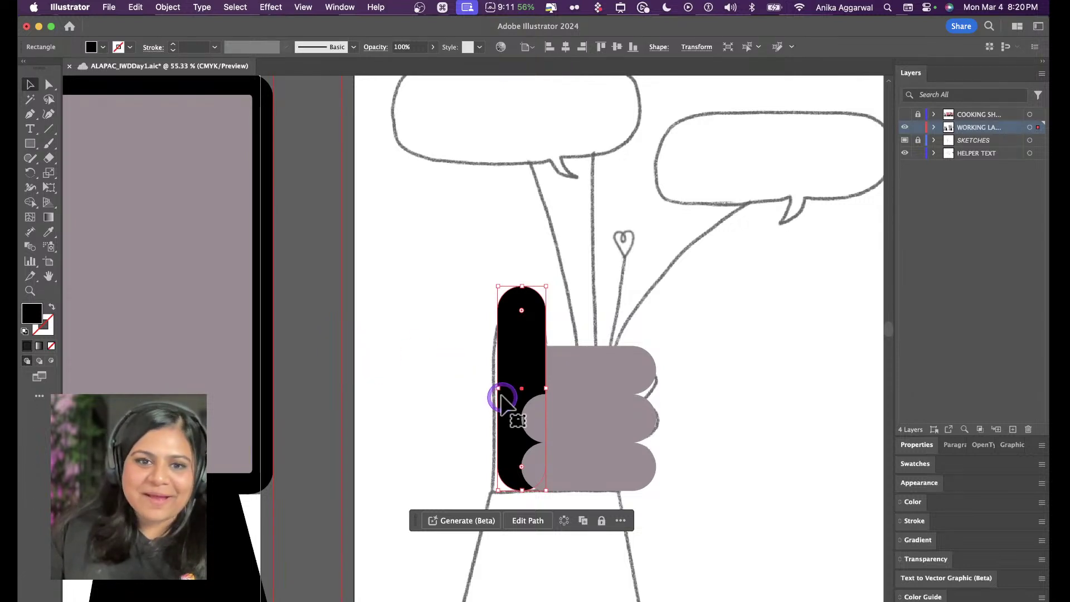
drag(495, 387, 494, 388)
drag(513, 311, 522, 313)
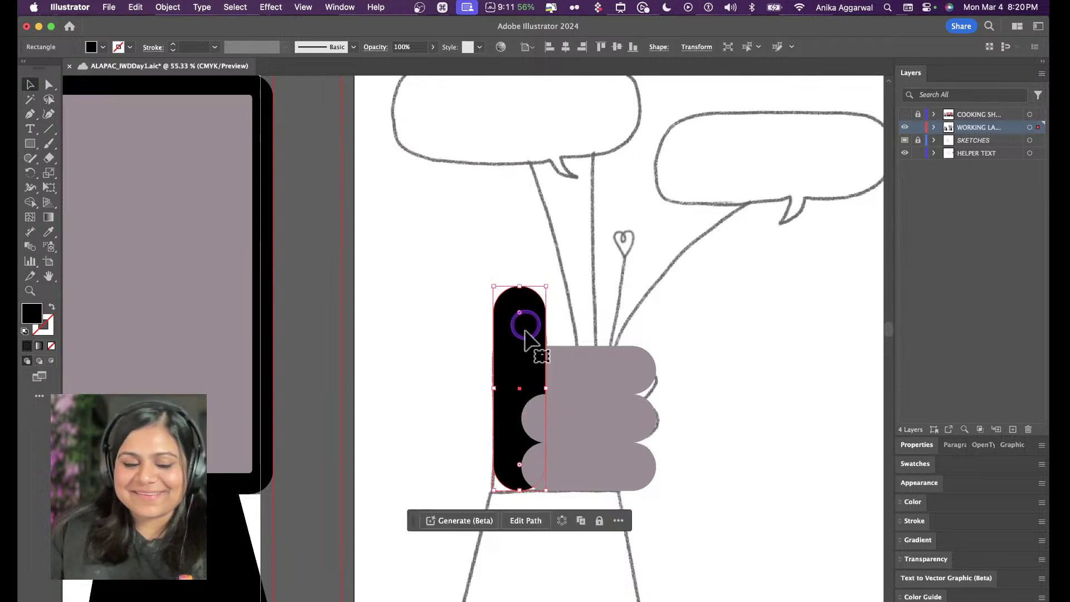
Bring the top grey finger to the front and stagger the middle and bottom fingers slightly to the left
click(573, 359)
key(shift+super+bracketright)
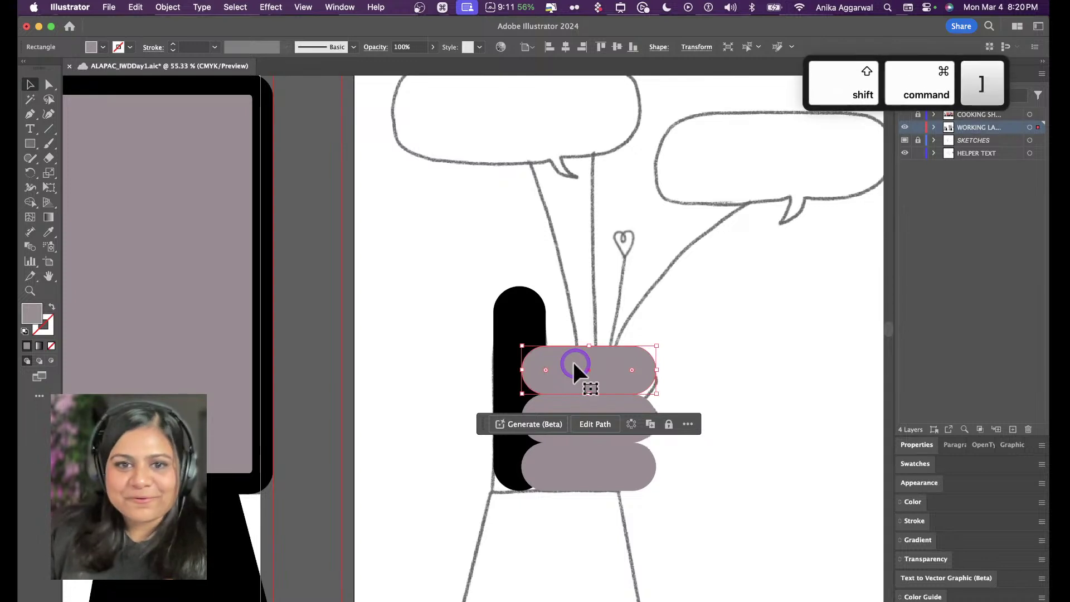
click(606, 334)
click(624, 410)
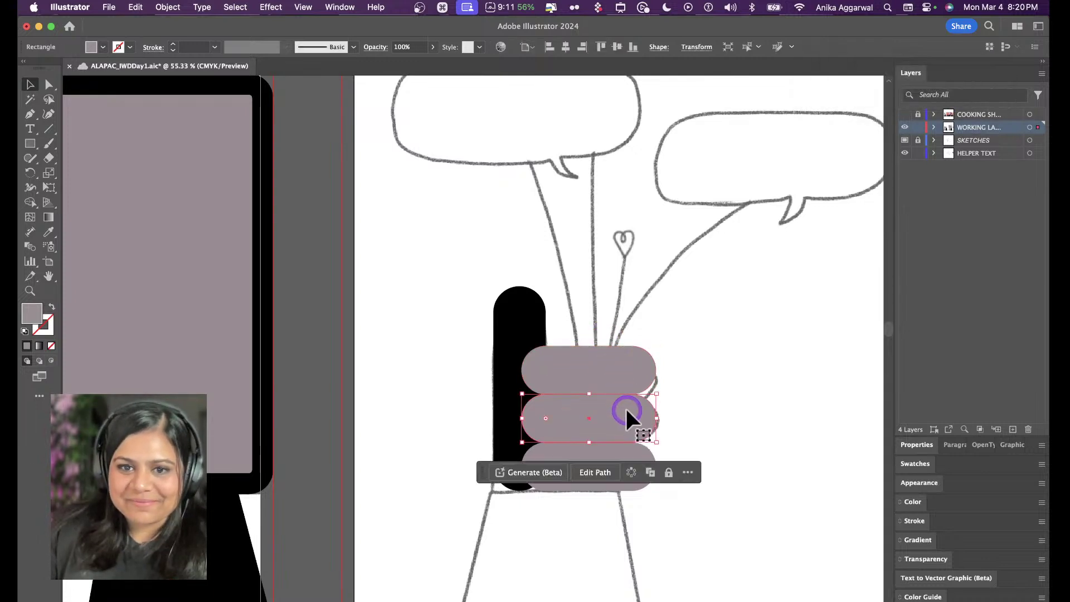
shift+click(620, 410)
click(617, 407)
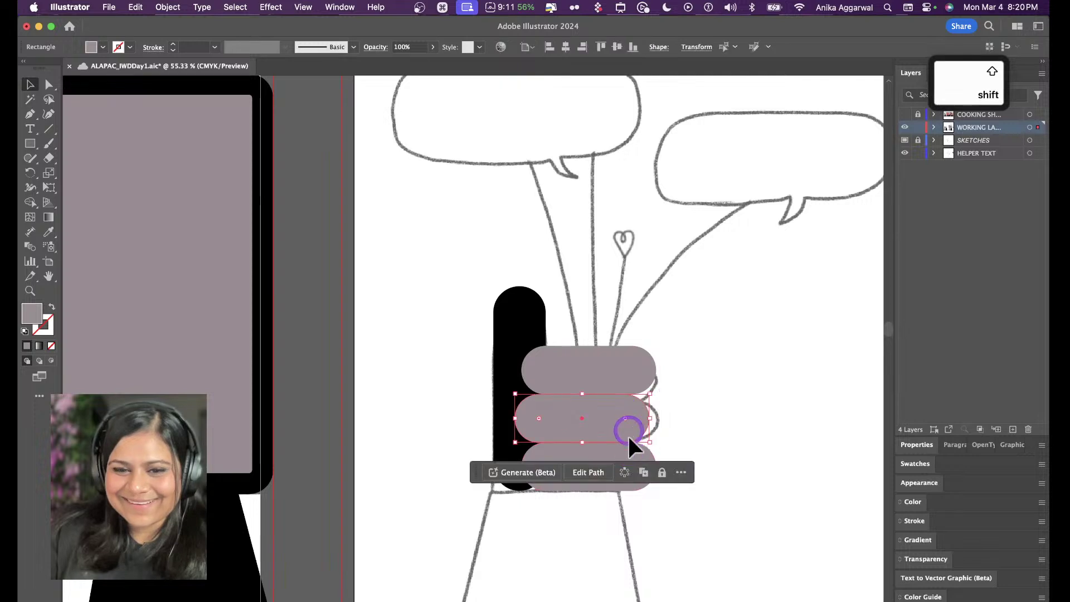
drag(608, 451, 603, 451)
Square off the black thumb's lower-left corner with a radius of 0 px
click(516, 463)
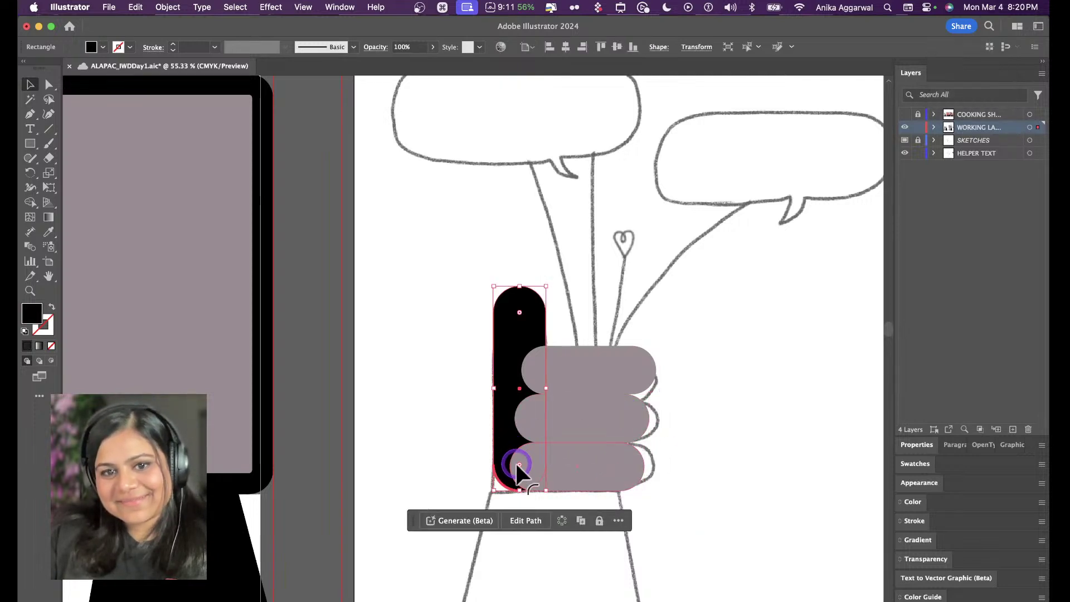
drag(517, 462, 482, 499)
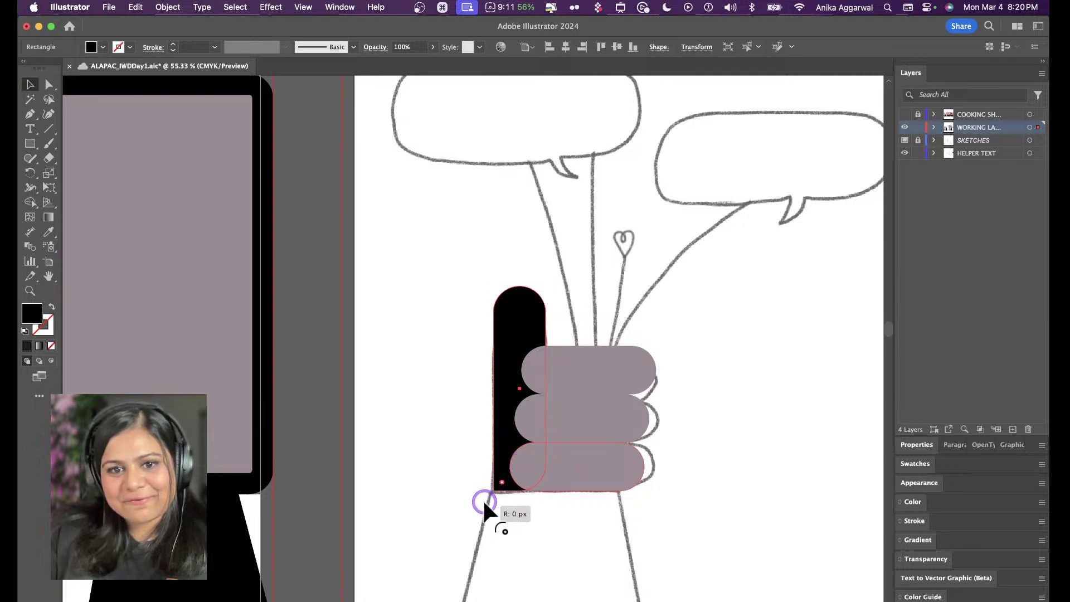
click(480, 429)
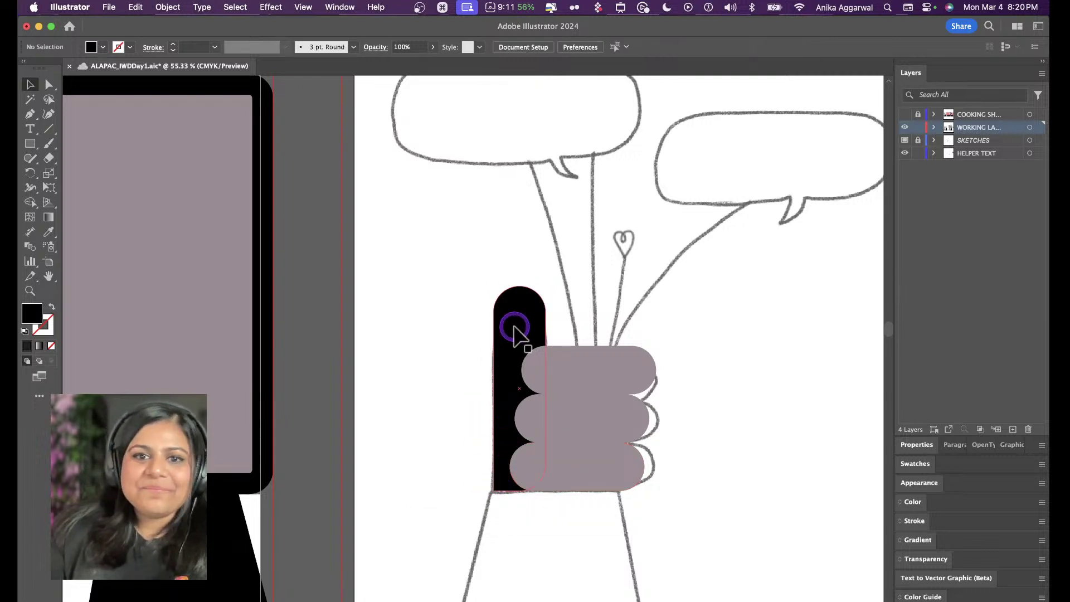
Duplicate the second artboard's grey sleeve over the sketched sleeve beneath the third artboard's hand and match its fill to the black sleeve
scroll(478, 368, down, 10)
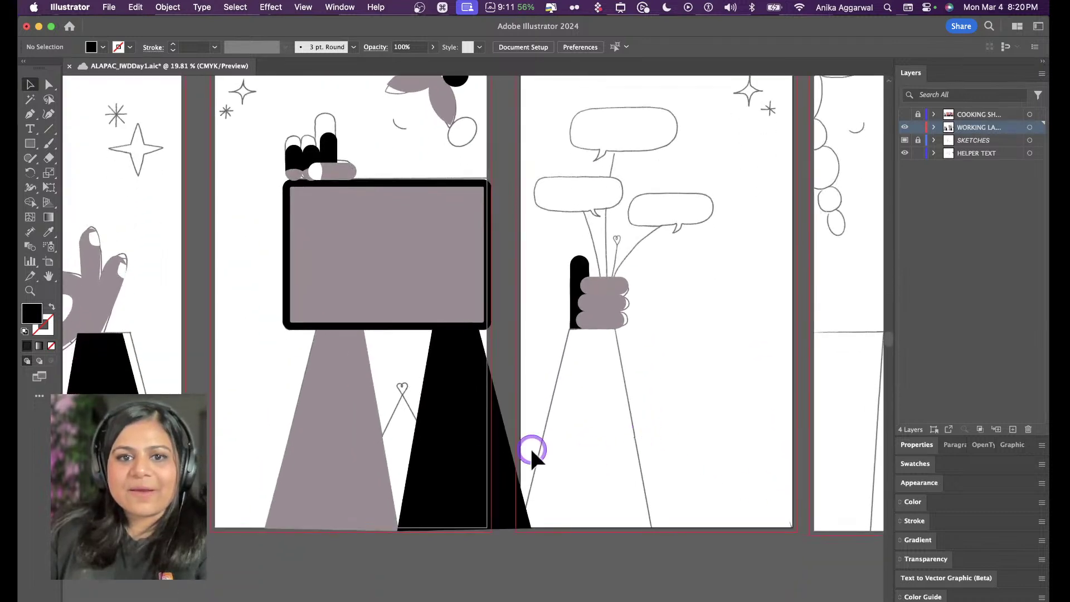
click(351, 430)
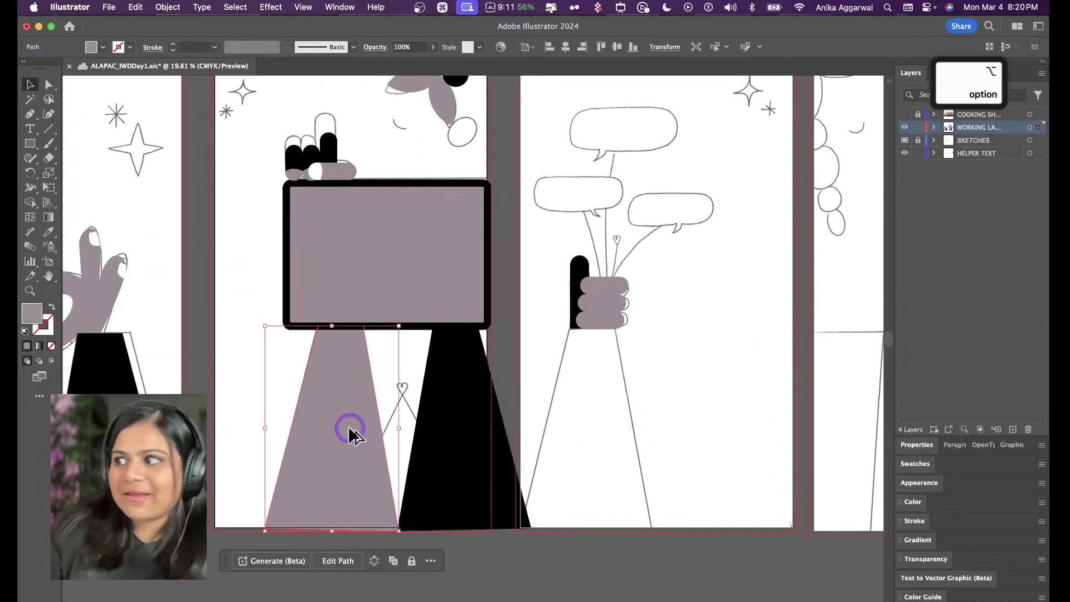
drag(391, 434, 602, 439)
key(i)
click(436, 413)
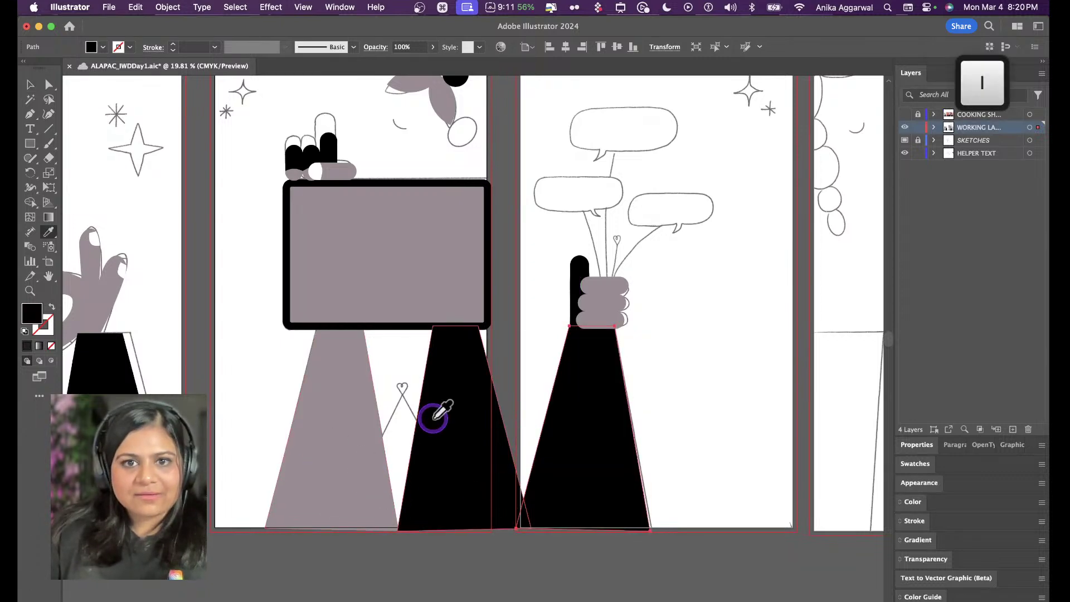
key(v)
click(547, 296)
Draw a black rectangle over the top sketched speech bubble, fully round its corners, and duplicate it over the lower-left bubble
scroll(548, 295, up, 5)
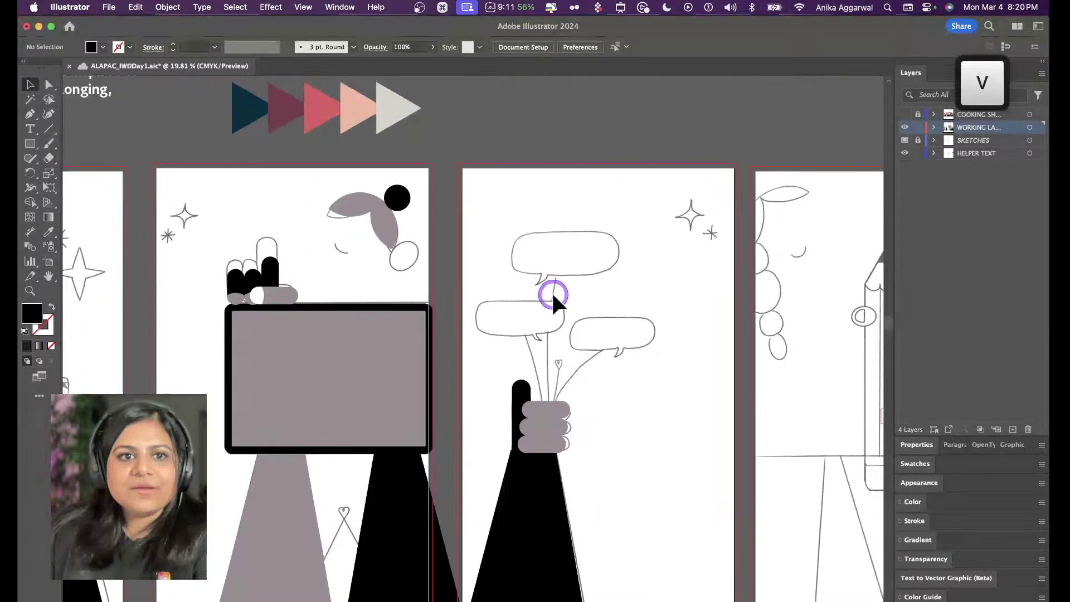
key(m)
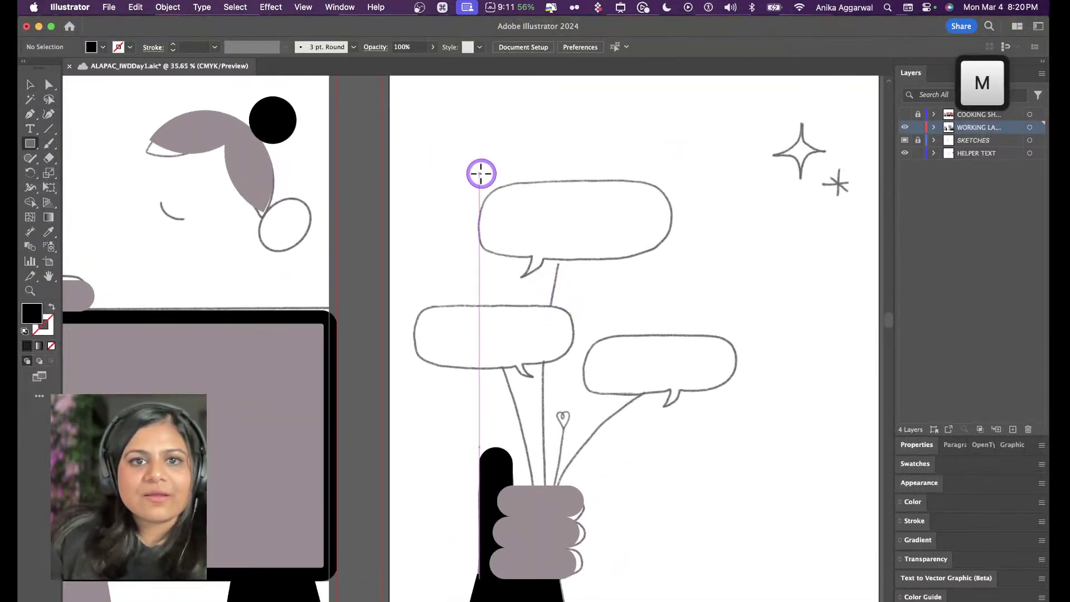
drag(480, 176, 678, 260)
drag(670, 190, 505, 340)
Narrow the duplicated bubble to the width of the lower-left sketched bubble and square off its corners
key(v)
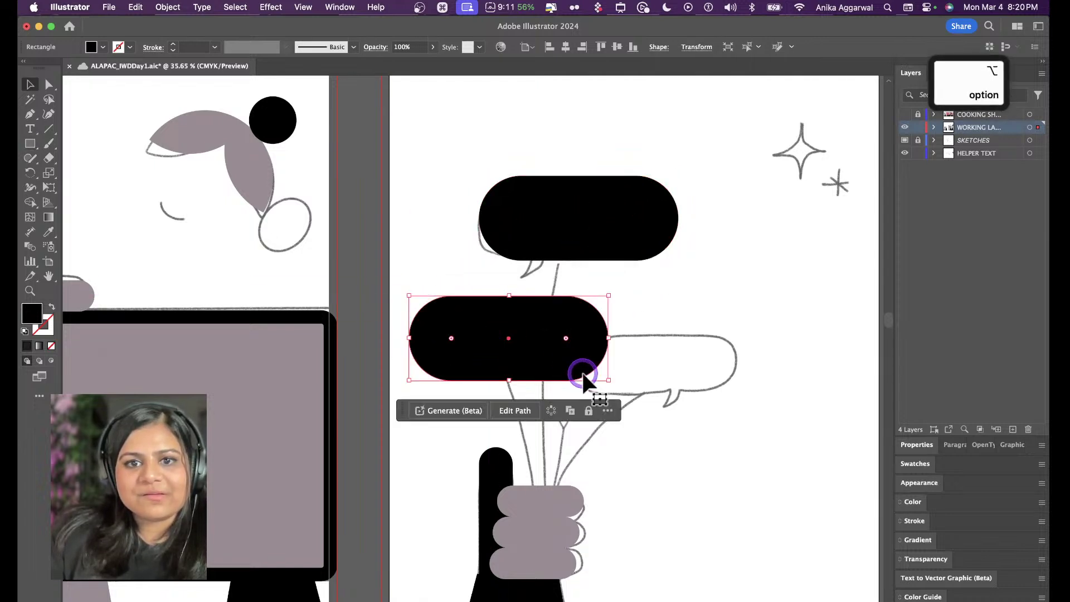
drag(603, 373, 576, 364)
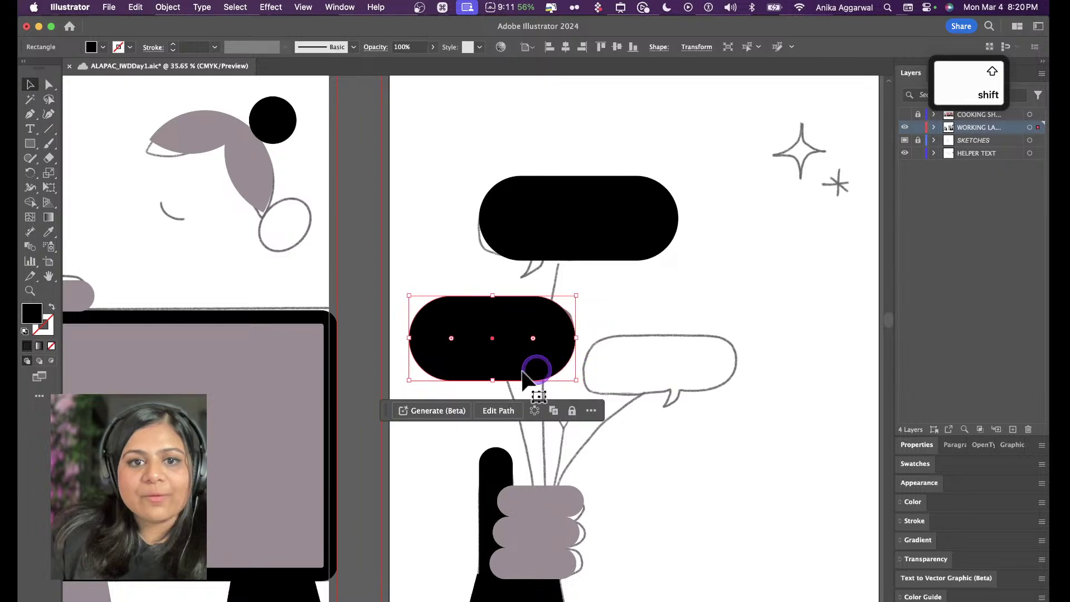
click(495, 382)
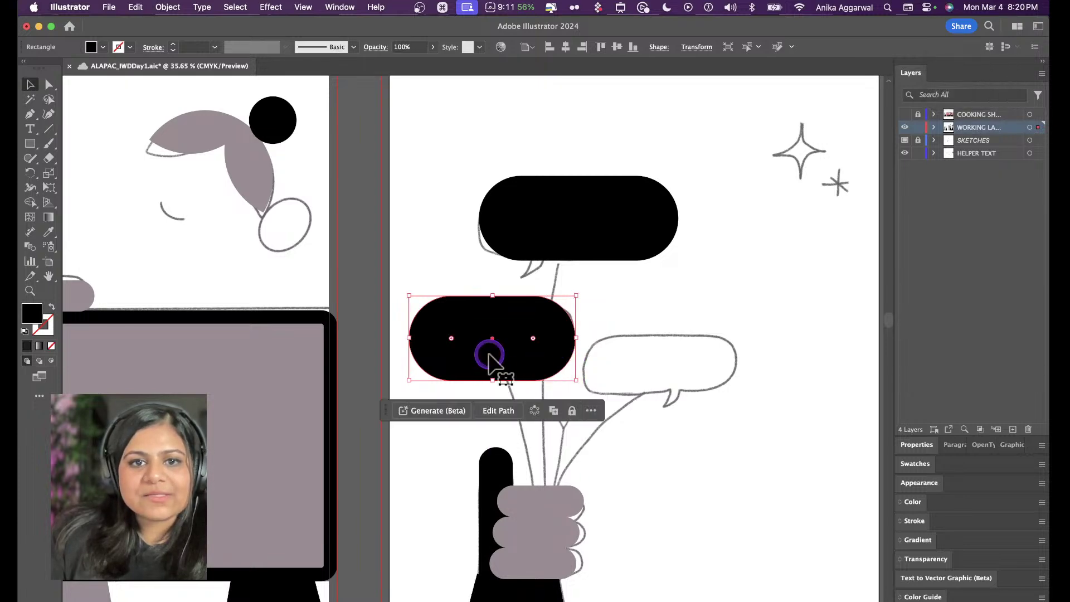
drag(545, 342, 582, 310)
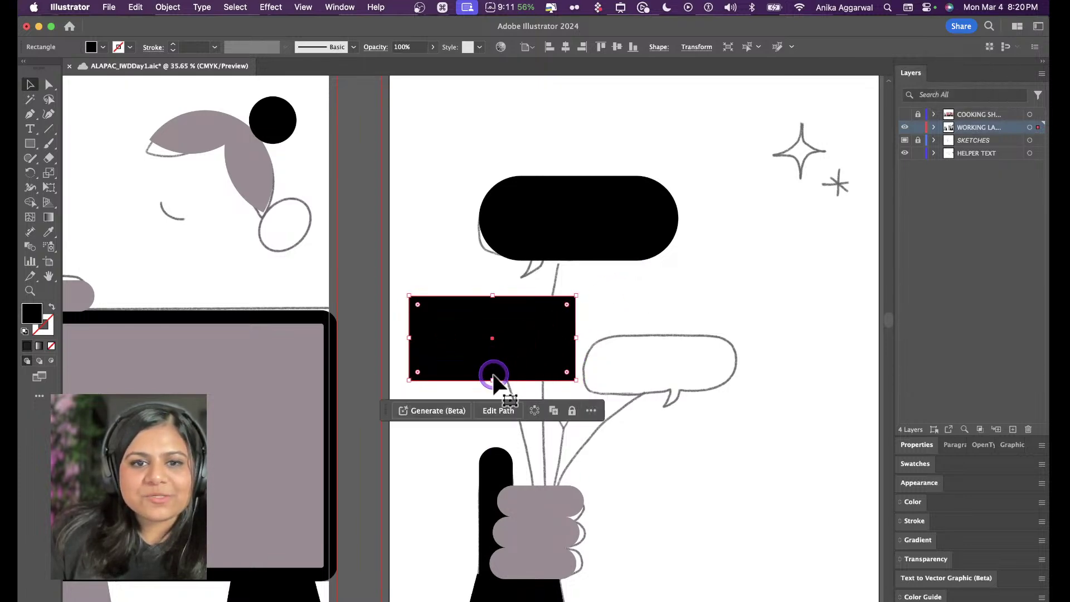
Shorten the rectangle over the left speech bubble sketch, fully round its corners, and place a copy over the right bubble sketch
mouse_move(494, 380)
mouse_down()
mouse_move(494, 360)
mouse_move(494, 369)
mouse_up()
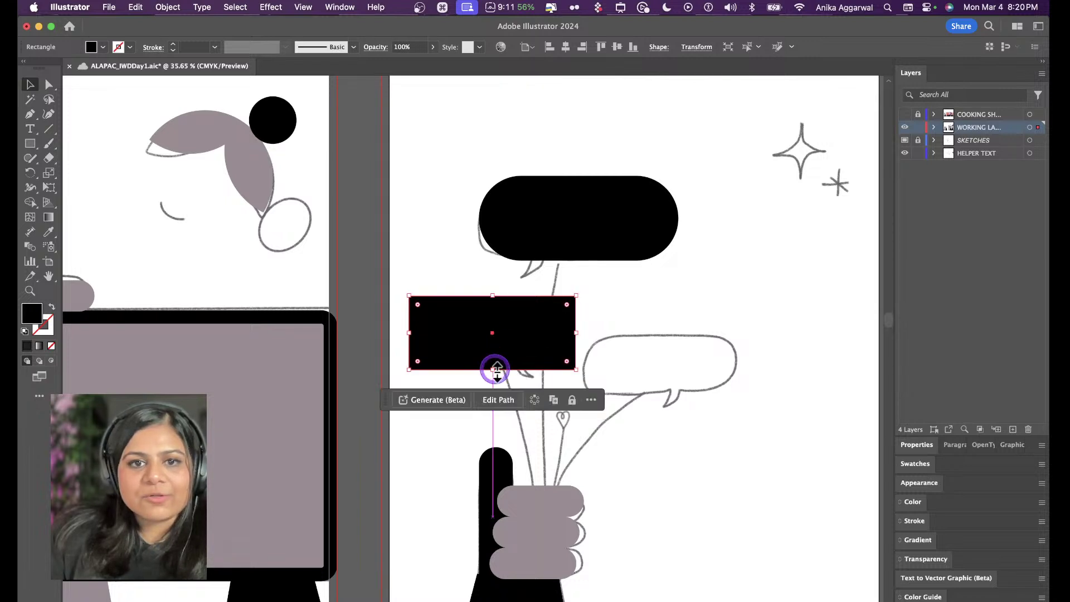
drag(559, 306, 675, 382)
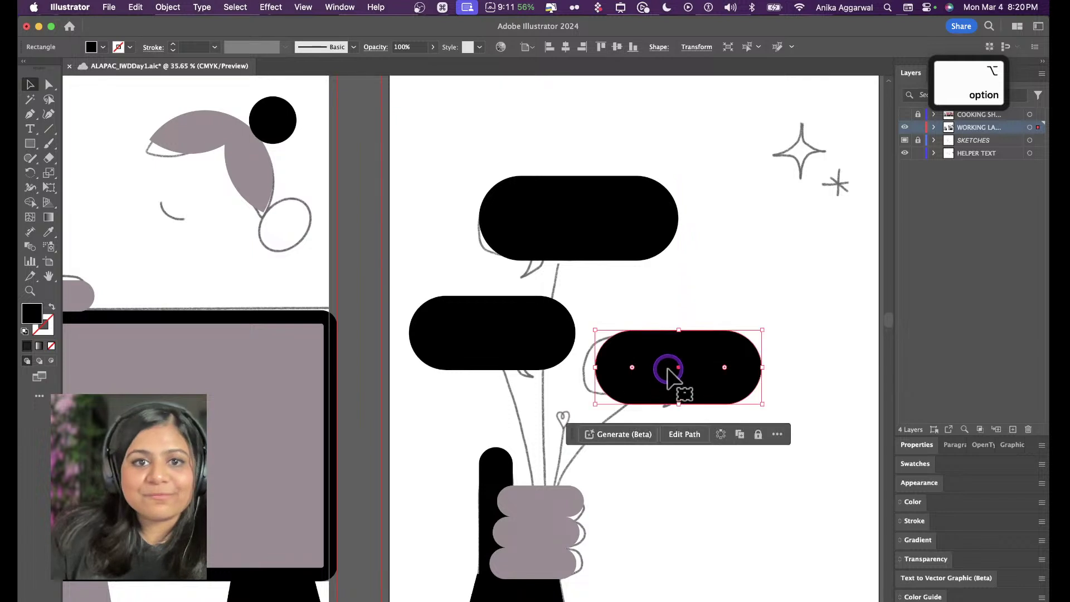
click(375, 230)
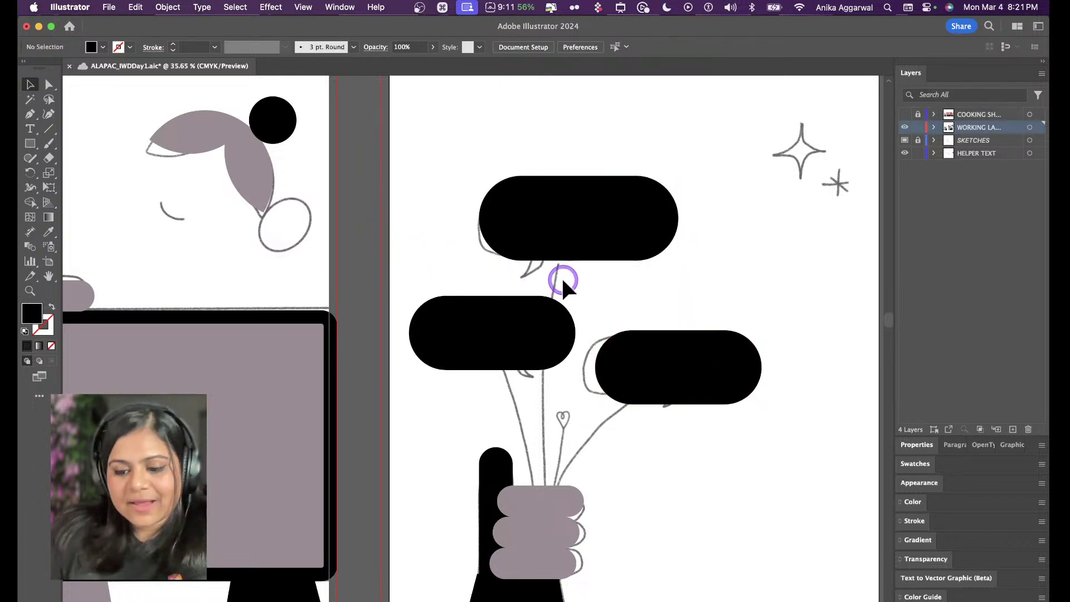
Draw a closed triangular tail on the lower edge of the top speech bubble with the Pen tool
key(p)
click(527, 245)
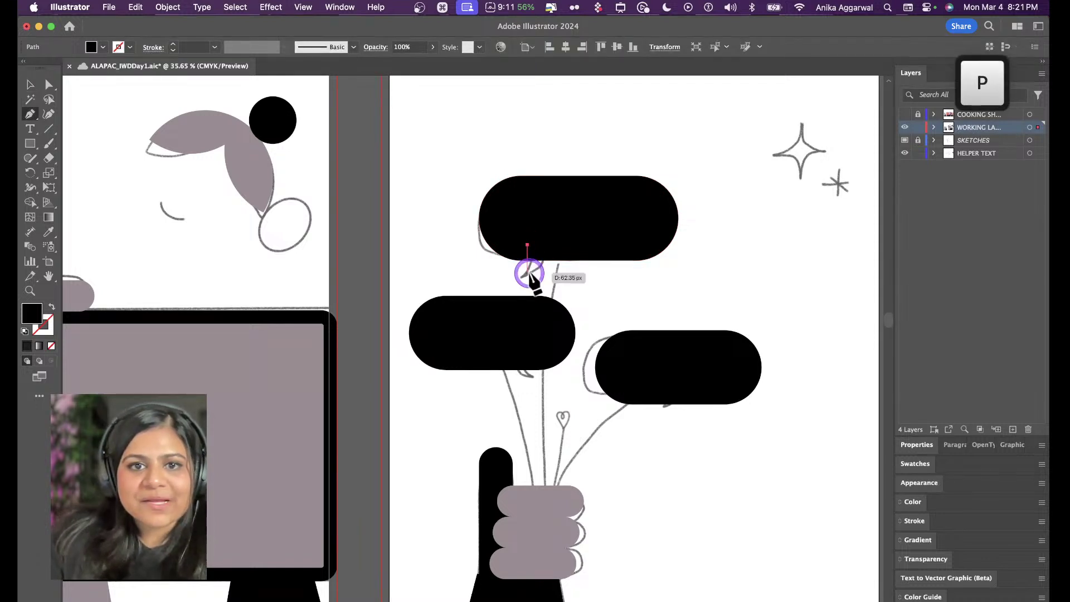
click(529, 279)
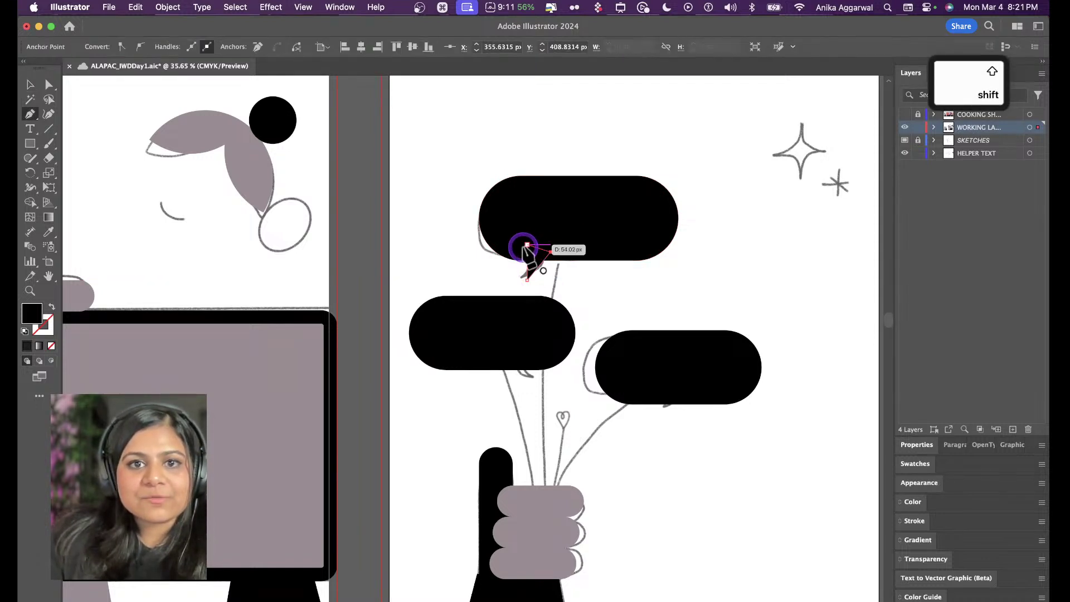
click(527, 245)
Draw closed triangular tails on the lower edges of the left and right speech bubbles
click(523, 358)
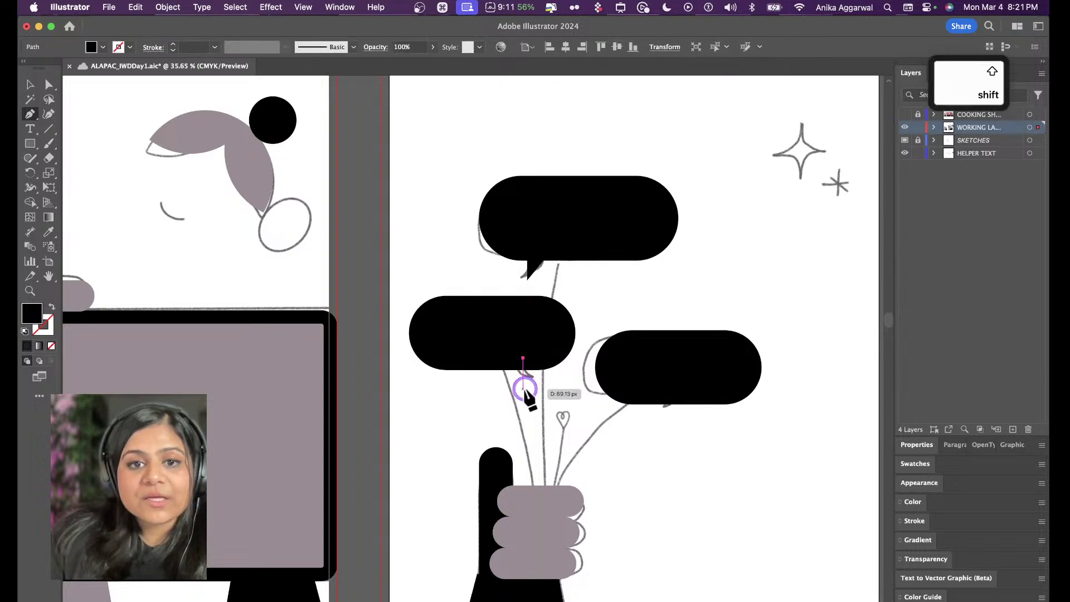
click(526, 389)
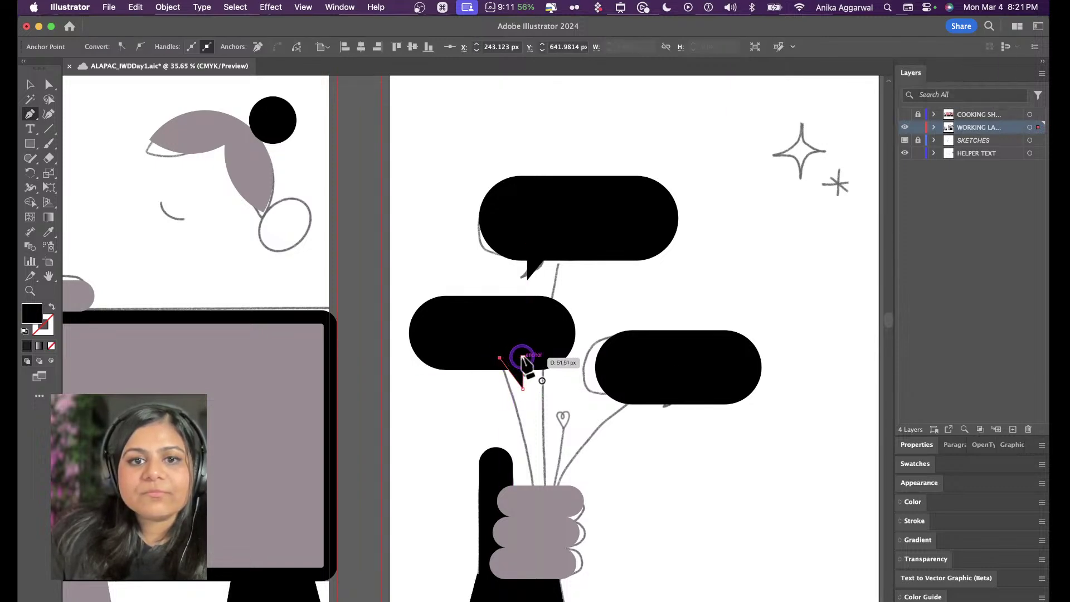
click(518, 359)
click(661, 384)
shift+click(661, 418)
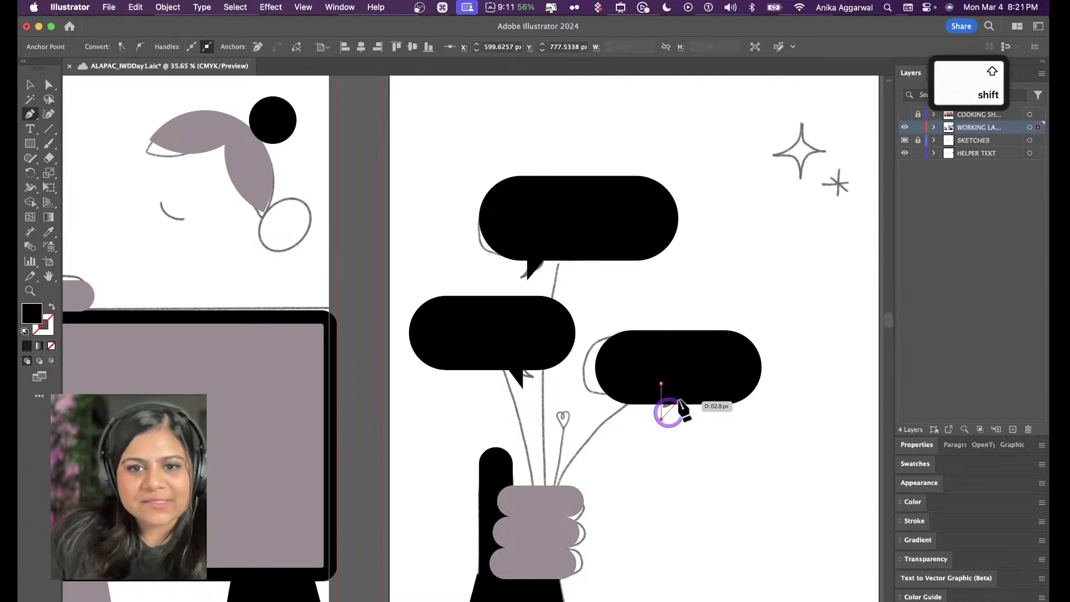
click(683, 389)
click(661, 384)
key(v)
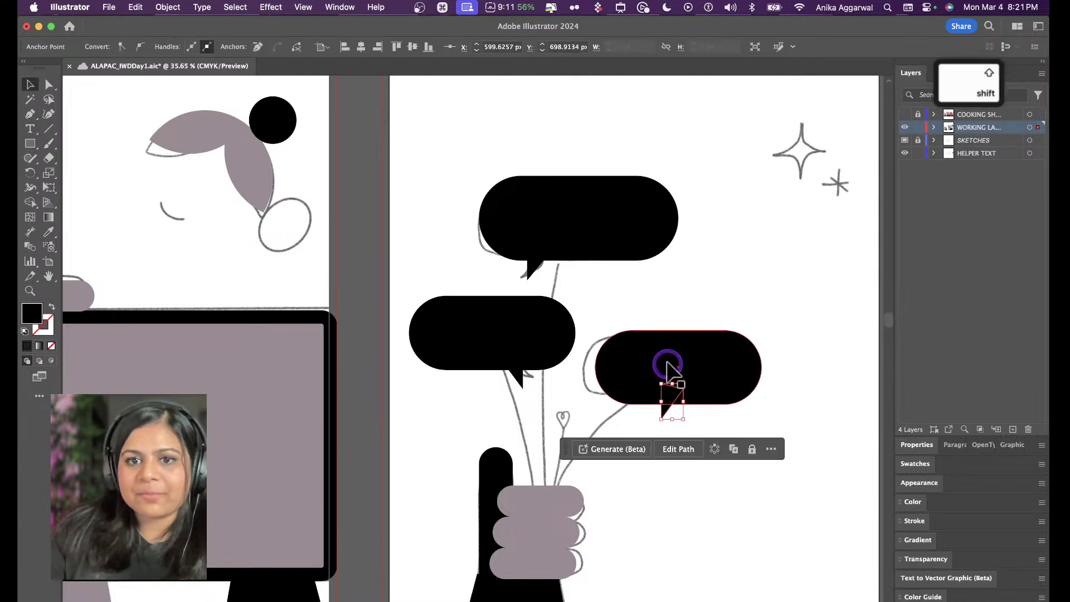
shift+click(668, 370)
click(543, 270)
shift+click(575, 233)
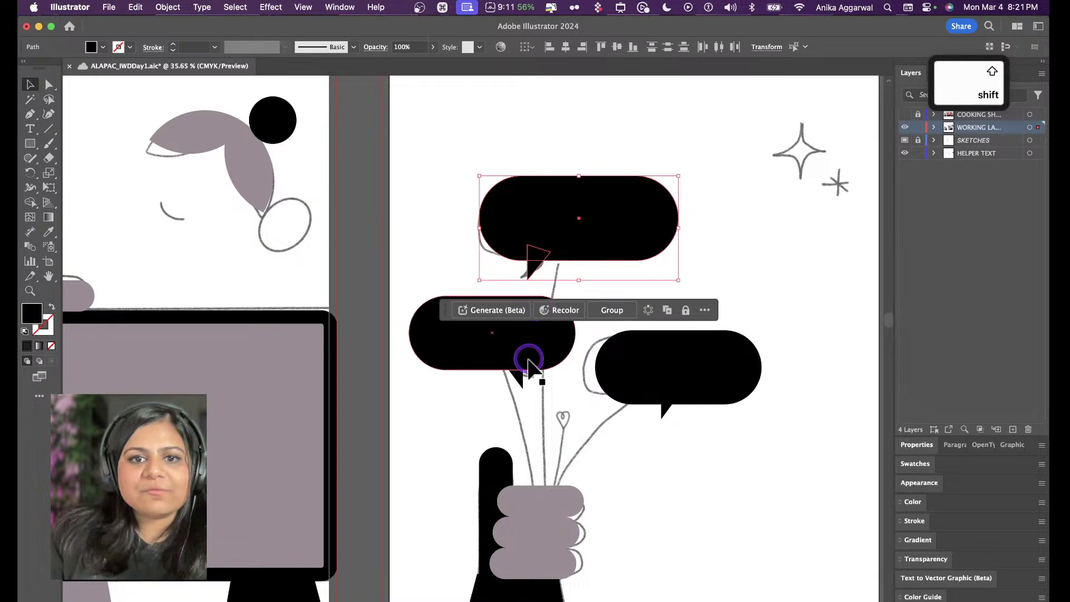
Unite the left speech bubble and its tail into an editable compound shape with Pathfinder
click(509, 363)
shift+click(518, 321)
key(shift+m)
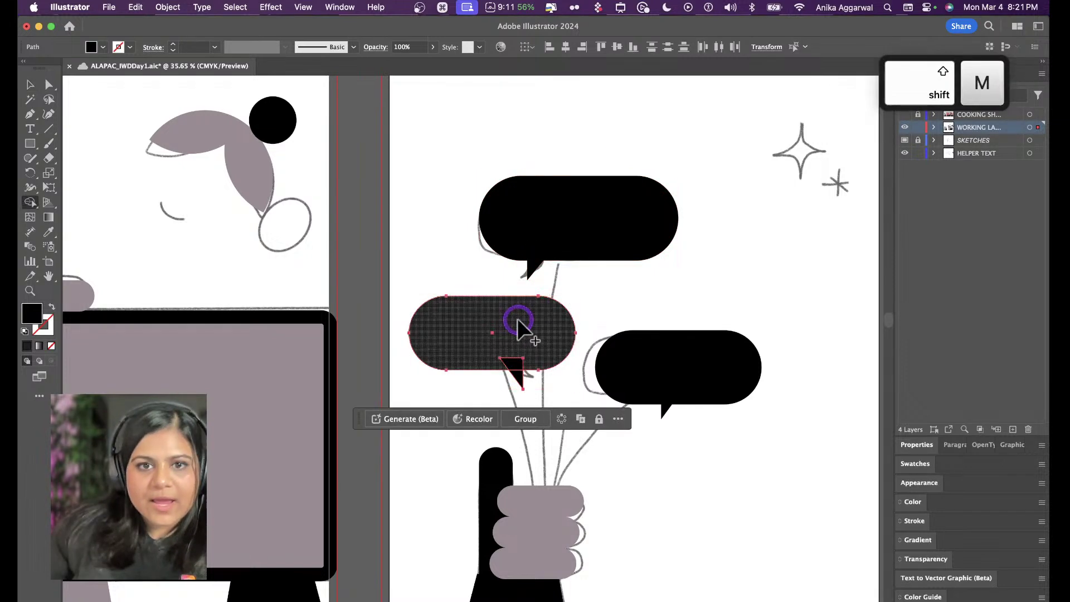
click(517, 319)
key(v)
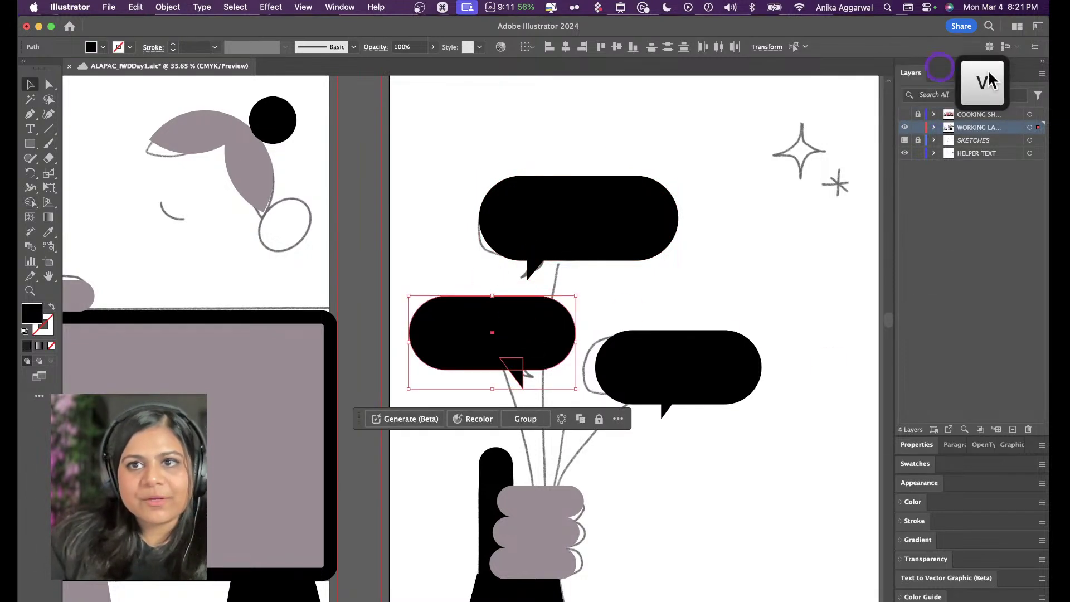
click(1041, 74)
click(972, 61)
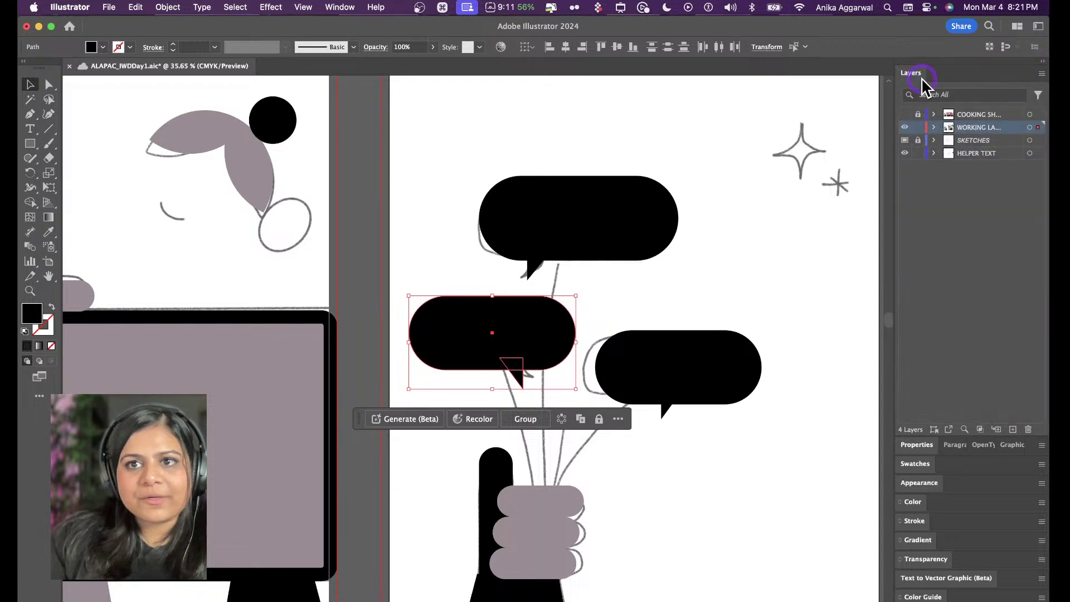
click(922, 440)
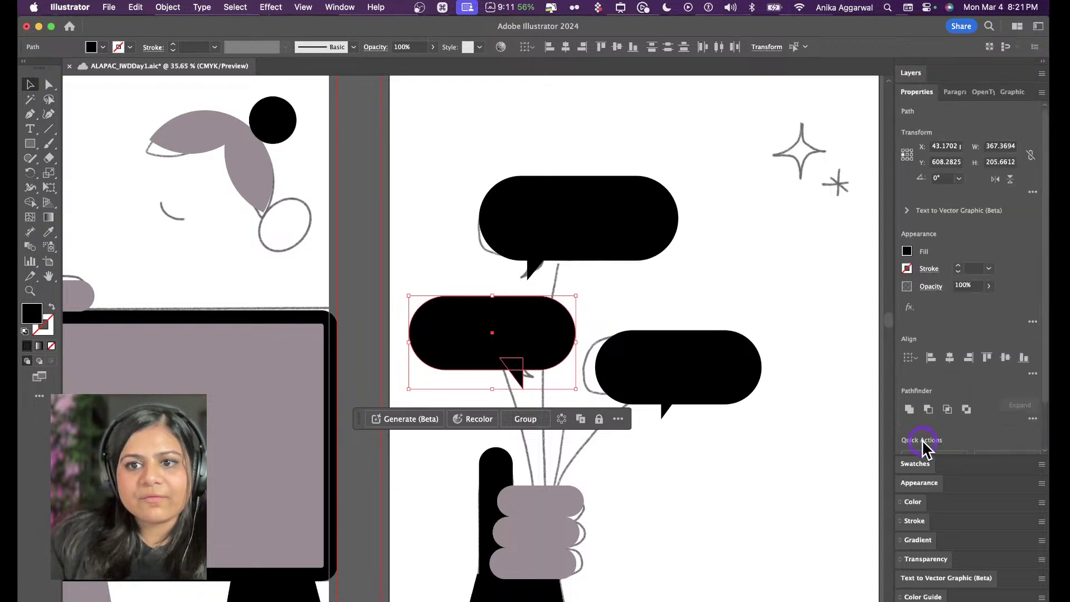
click(917, 412)
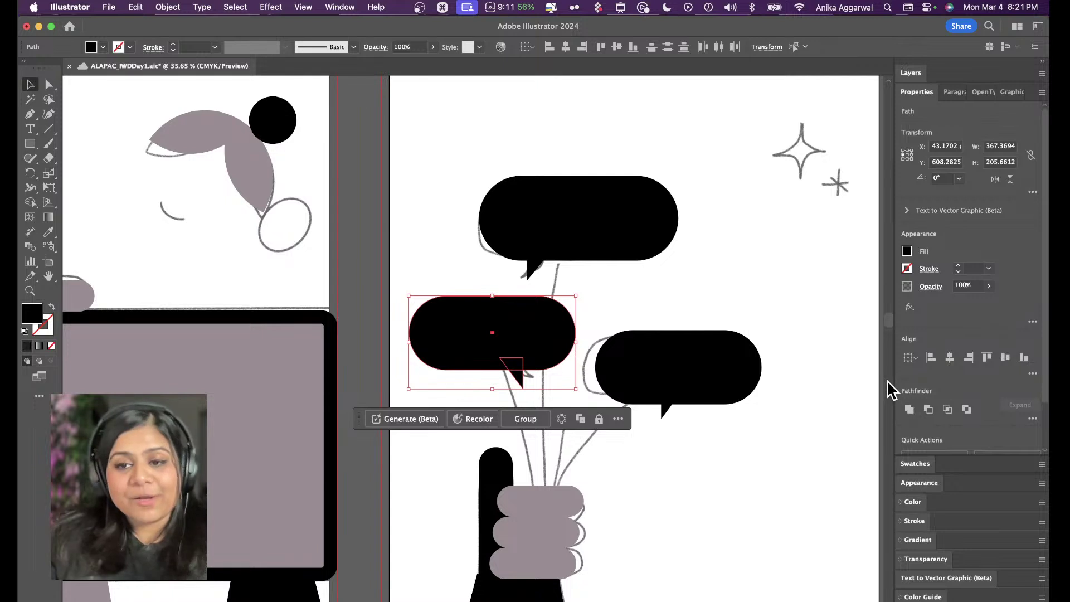
click(907, 408)
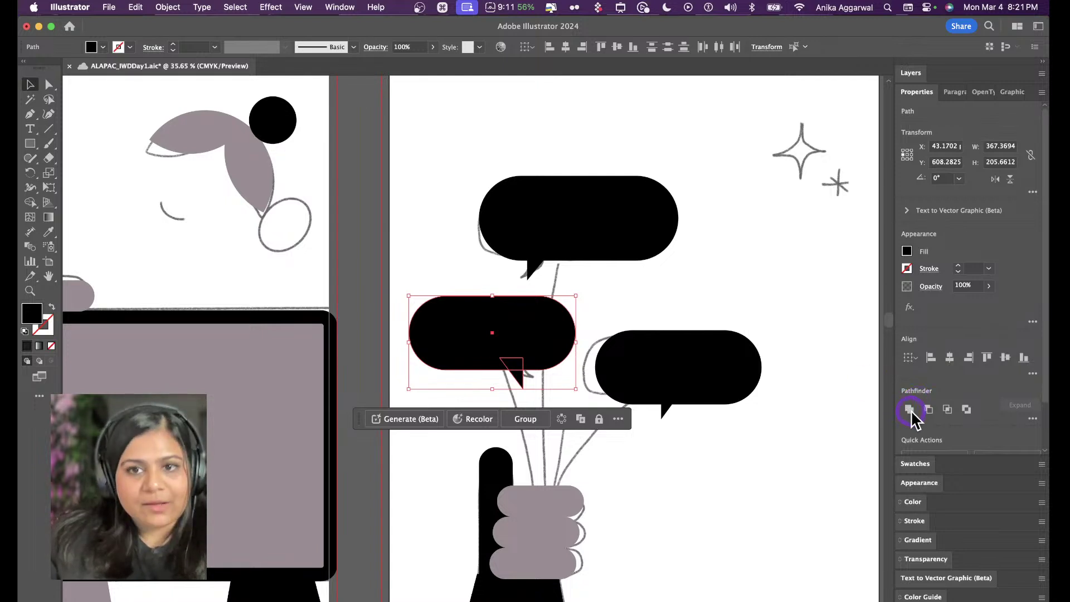
alt+click(909, 410)
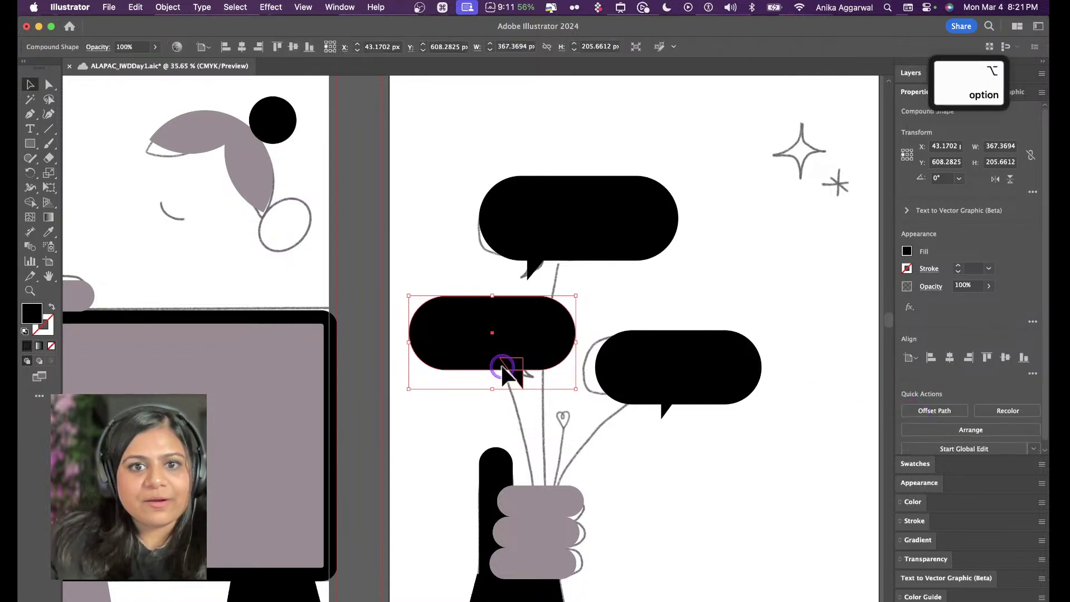
Try moving the left compound bubble as a whole and its tail separately, undoing each change
click(611, 299)
mouse_move(545, 340)
mouse_down()
mouse_move(571, 317)
mouse_move(550, 334)
mouse_up()
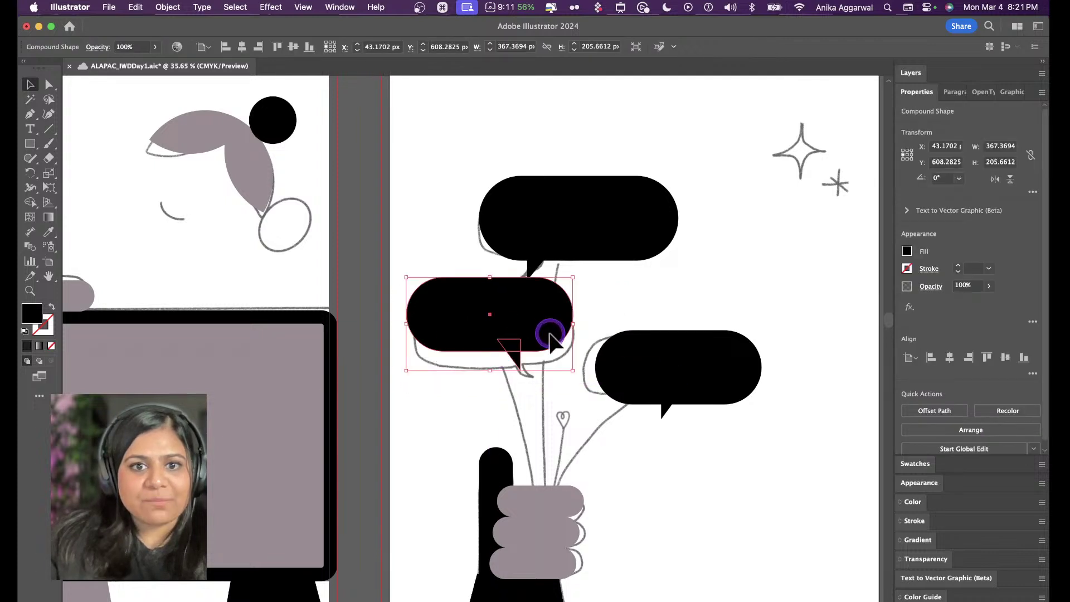
key(cmd+z)
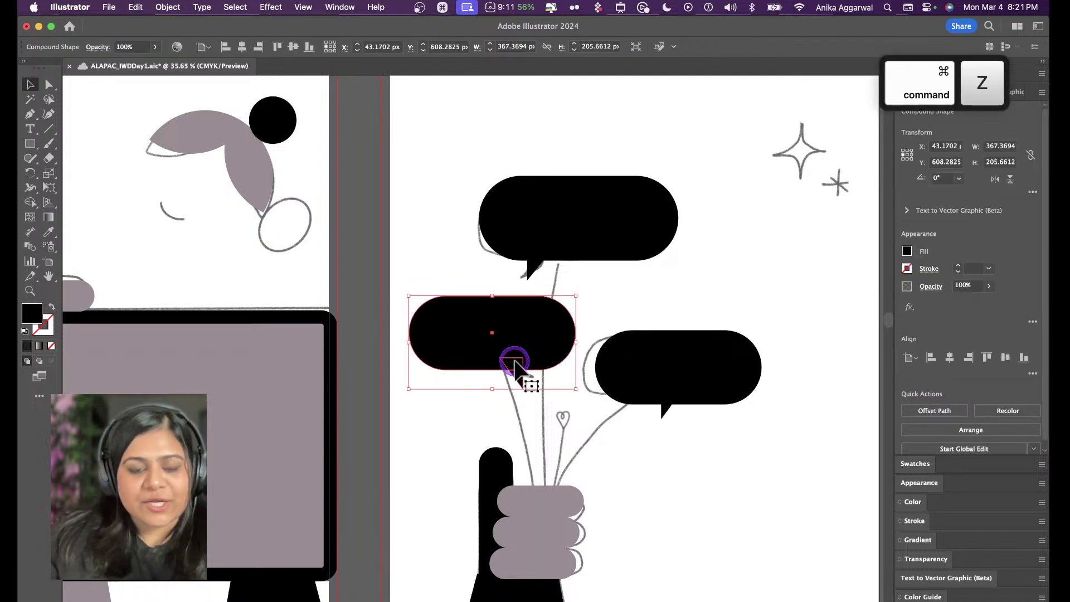
key(a)
click(511, 365)
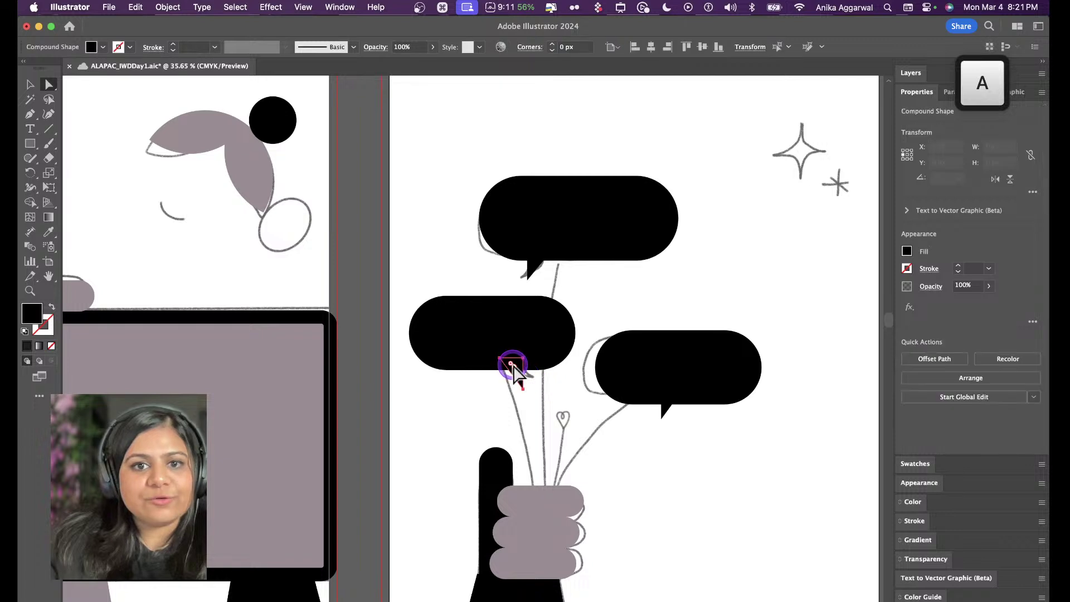
drag(513, 365, 549, 430)
key(cmd+z)
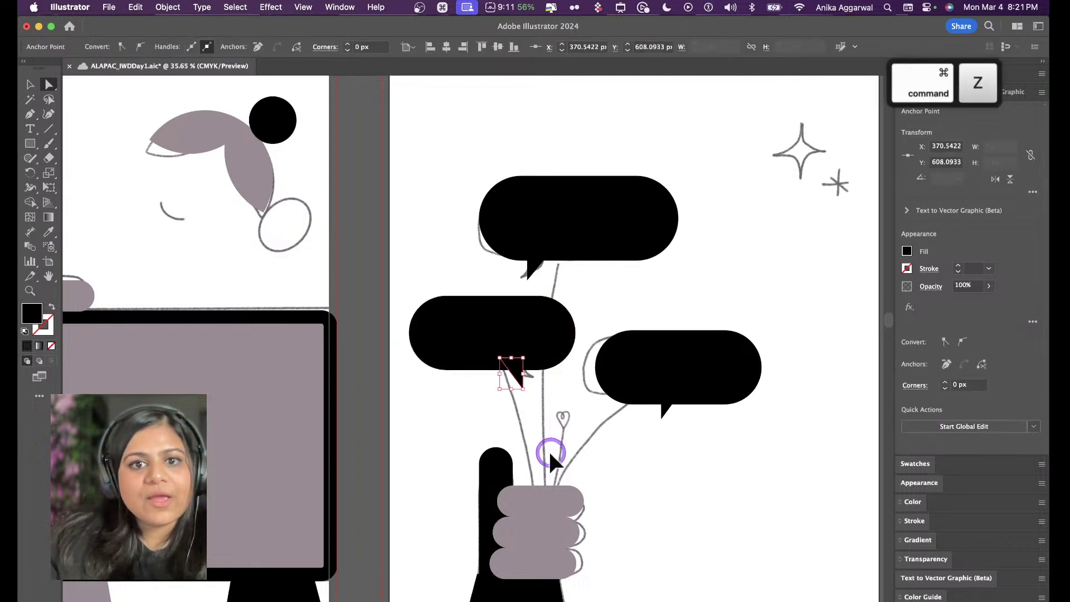
key(v)
click(545, 348)
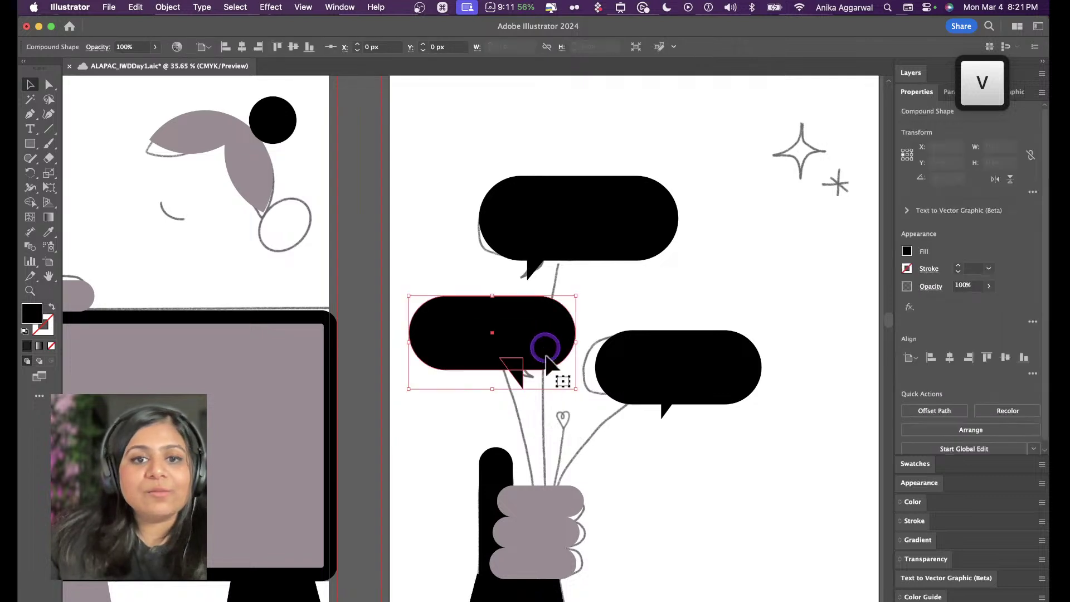
Unite the top speech bubble and its tail into a compound shape
click(544, 255)
shift+click(580, 232)
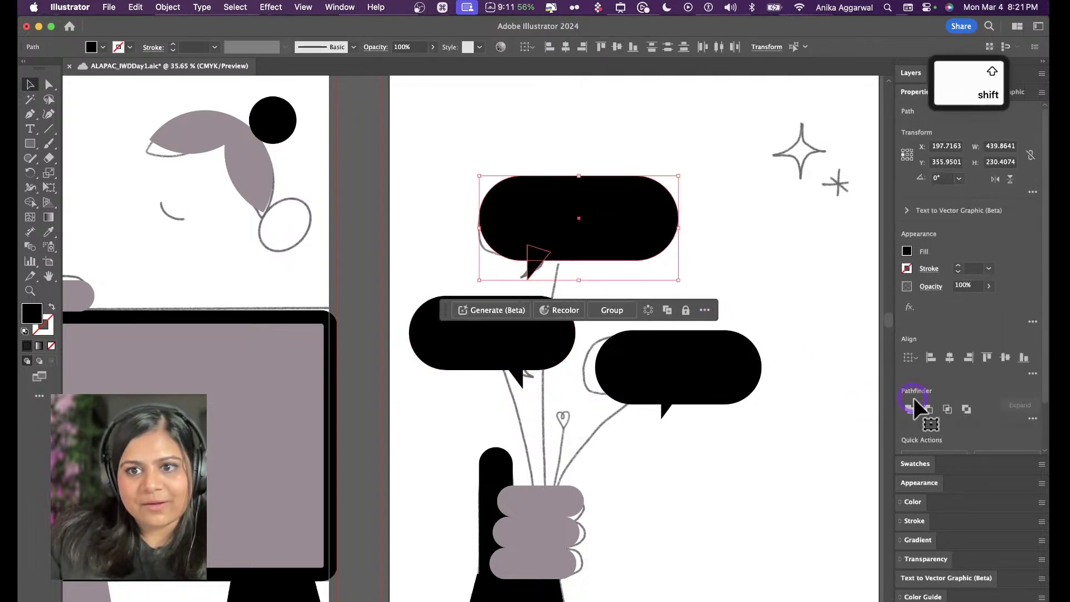
key(alt)
alt+click(909, 410)
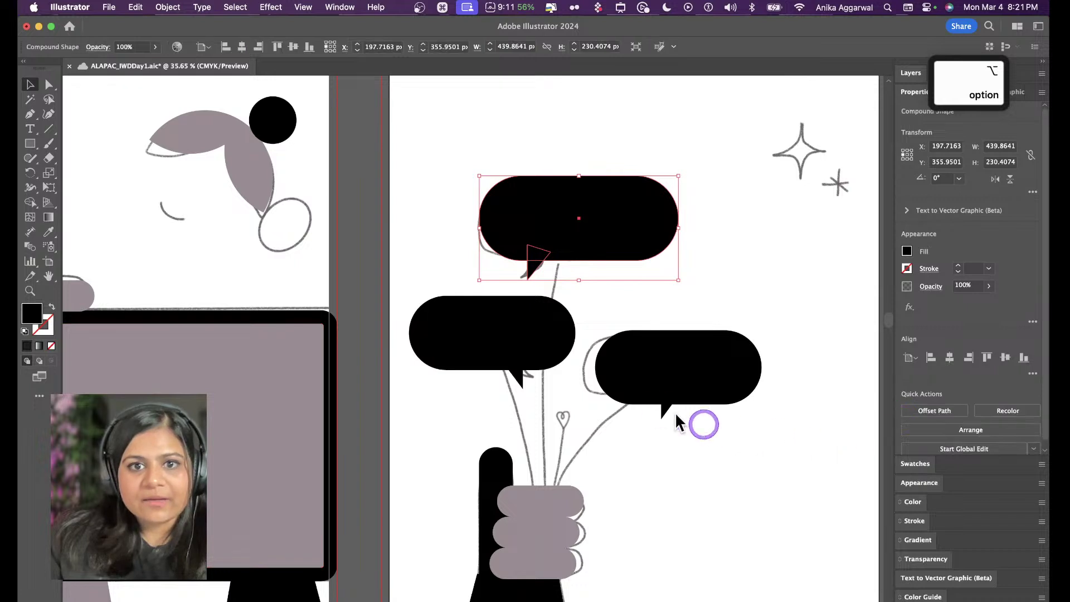
Unite the right speech bubble and its tail into a compound shape, and clear the selection
click(685, 414)
shift+click(713, 357)
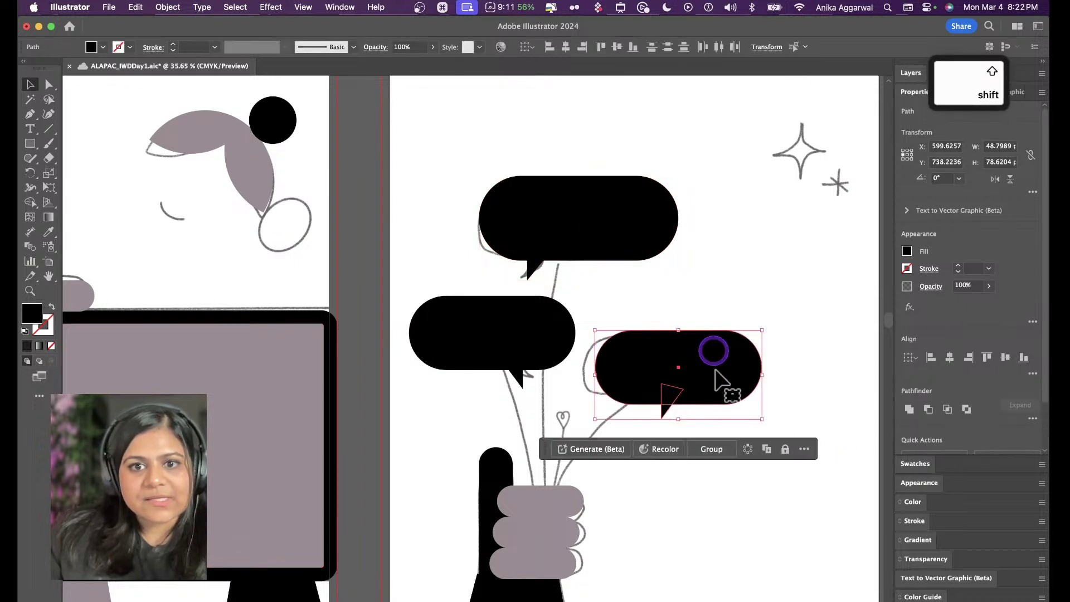
key(alt)
alt+click(908, 410)
click(791, 300)
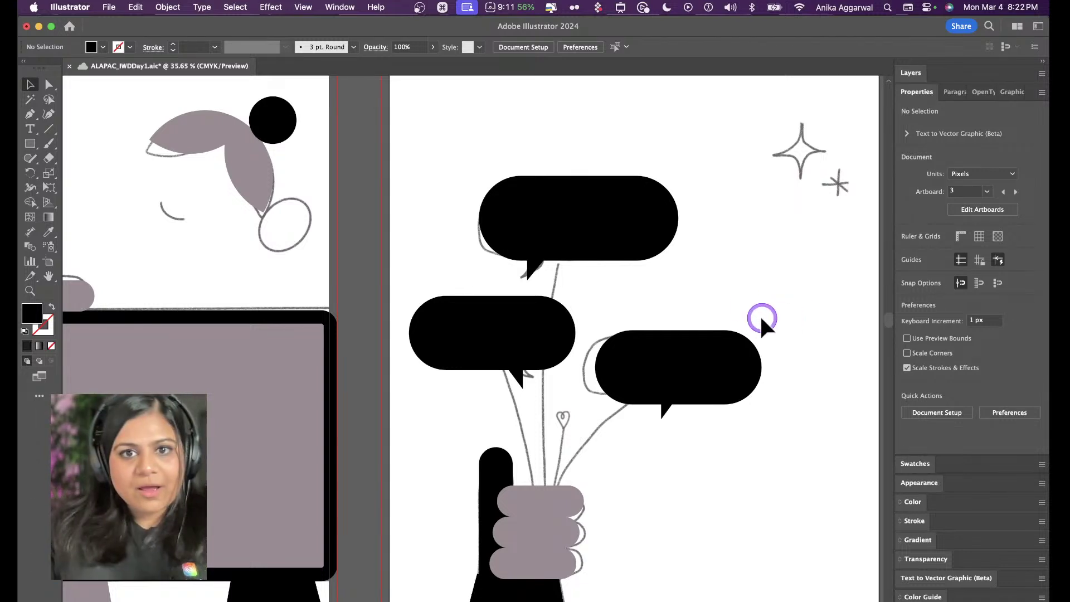
Try filling the top speech bubble with the mauve sampled from the neighbouring artboard's large rectangle, and undo the recolouring
click(619, 243)
key(i)
click(292, 425)
key(v)
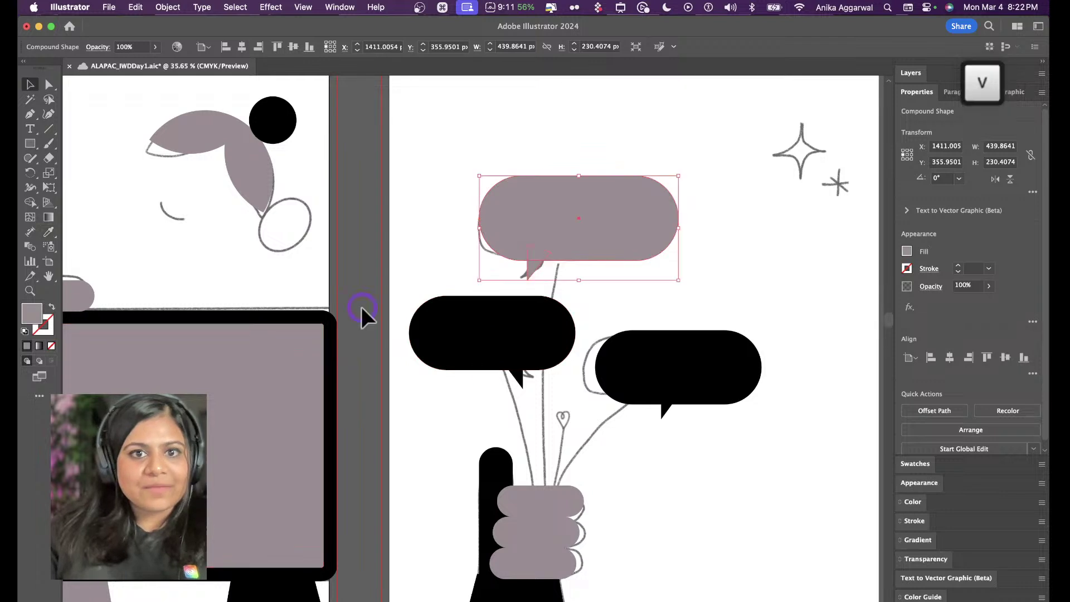
click(380, 269)
key(cmd+z)
click(669, 284)
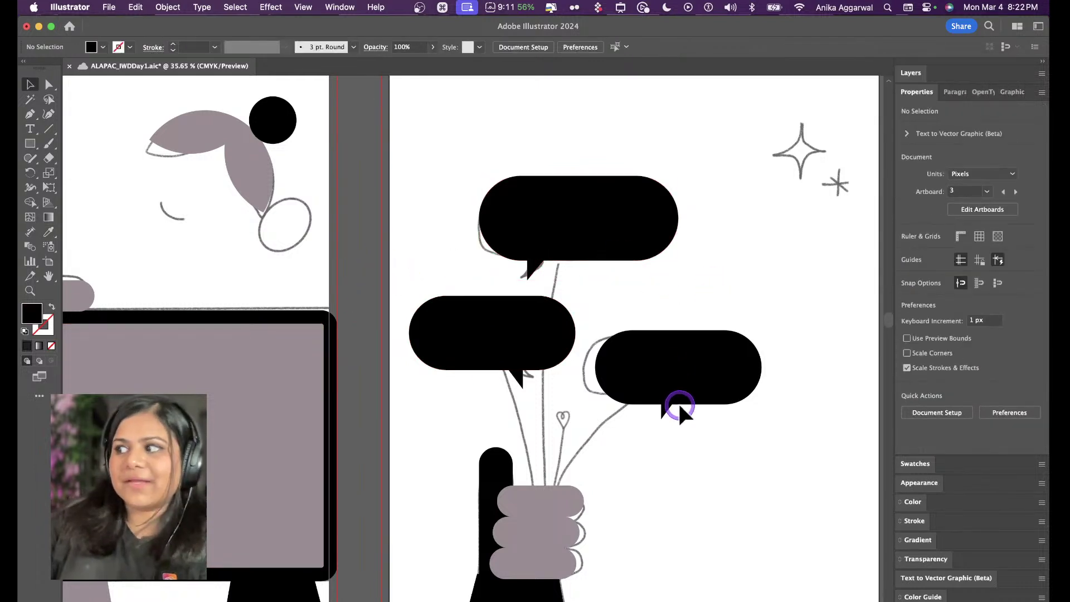
Duplicate the three mauve finger shapes from the bubble-holding hand onto the sketched fingers gripping the pencil
scroll(677, 401, down, 5)
scroll(660, 383, up, 2)
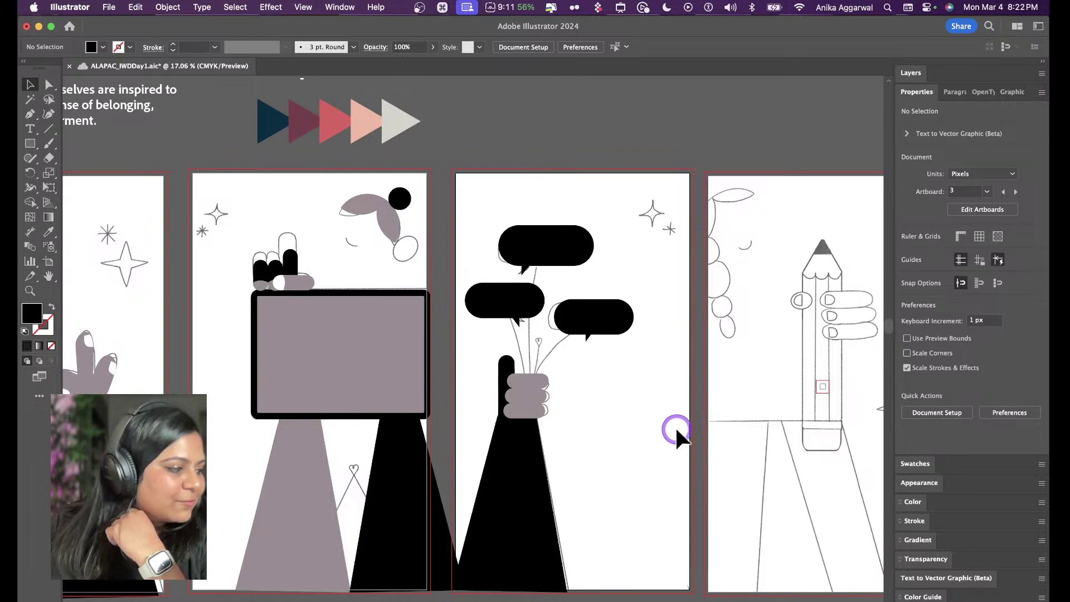
scroll(637, 266, up, 5)
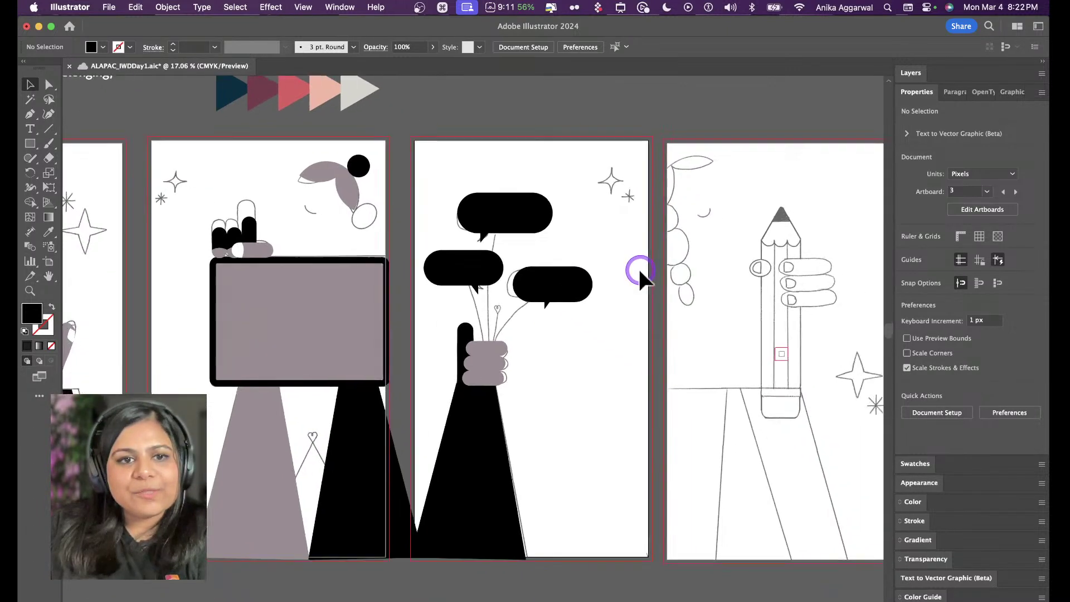
scroll(628, 236, right, 5)
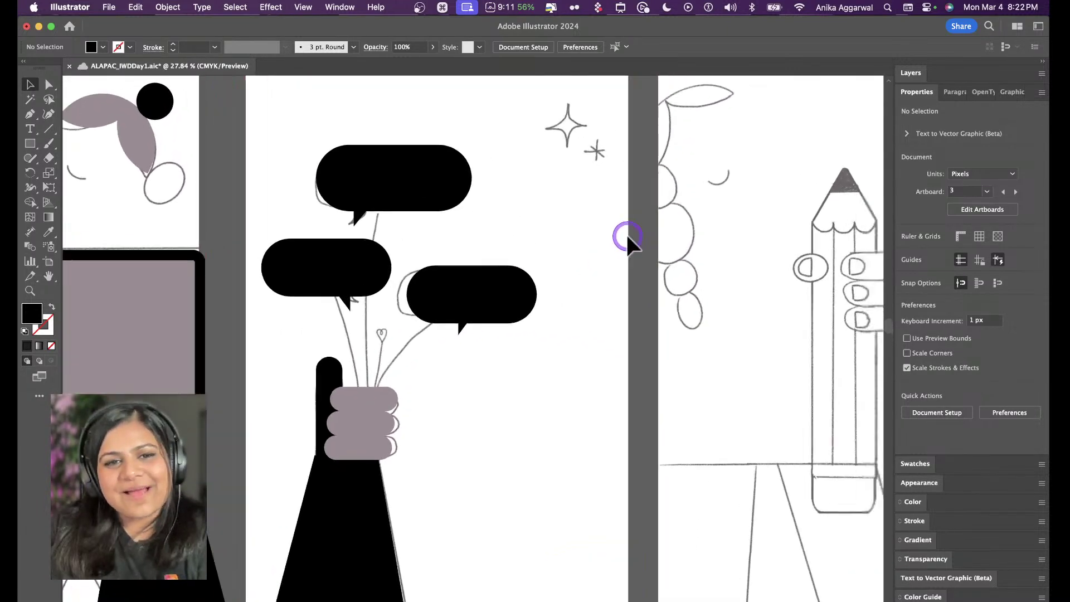
scroll(253, 304, left, 3)
scroll(253, 304, down, 1)
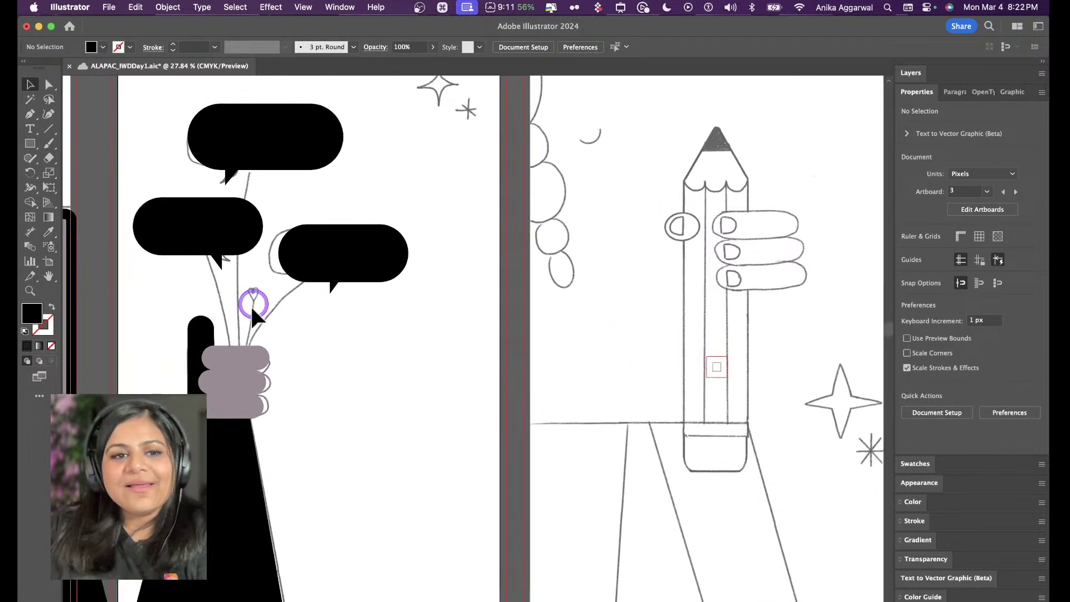
click(260, 355)
shift+click(251, 377)
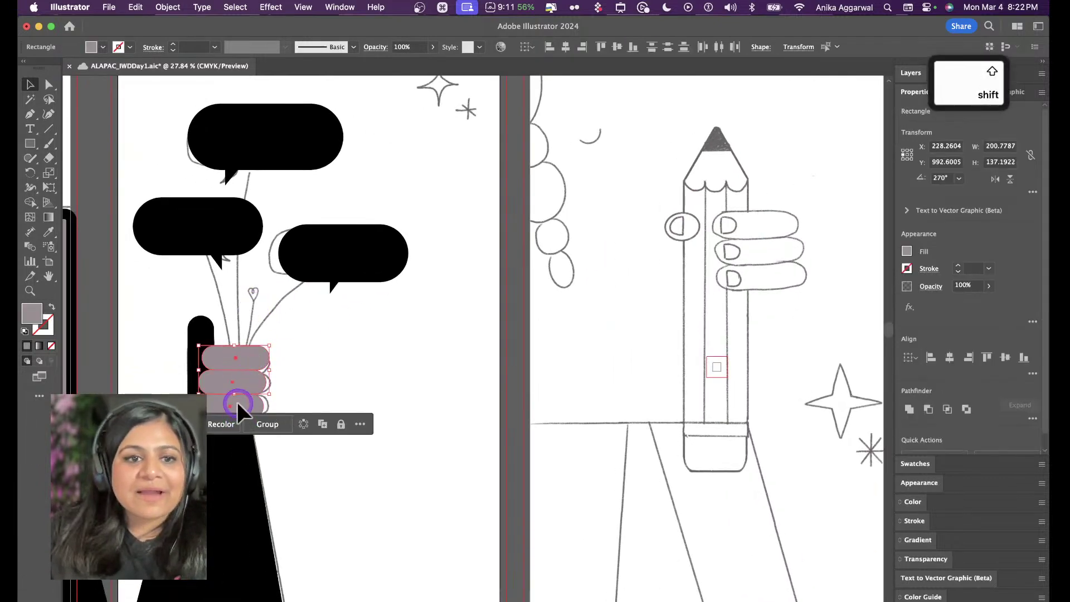
shift+click(250, 410)
drag(252, 410, 762, 271)
click(791, 171)
scroll(753, 253, up, 3)
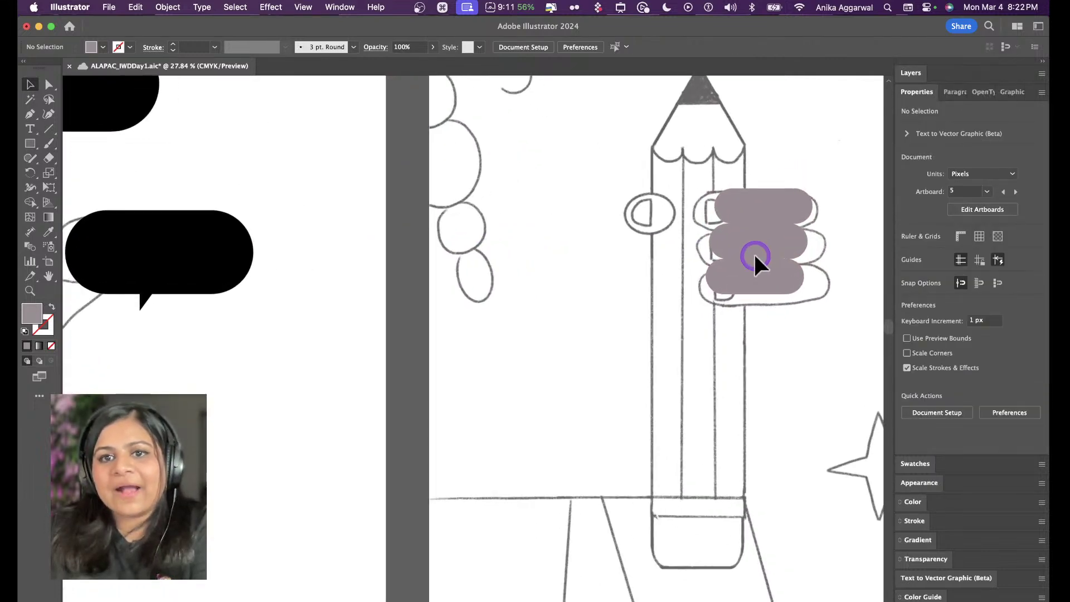
scroll(737, 252, up, 3)
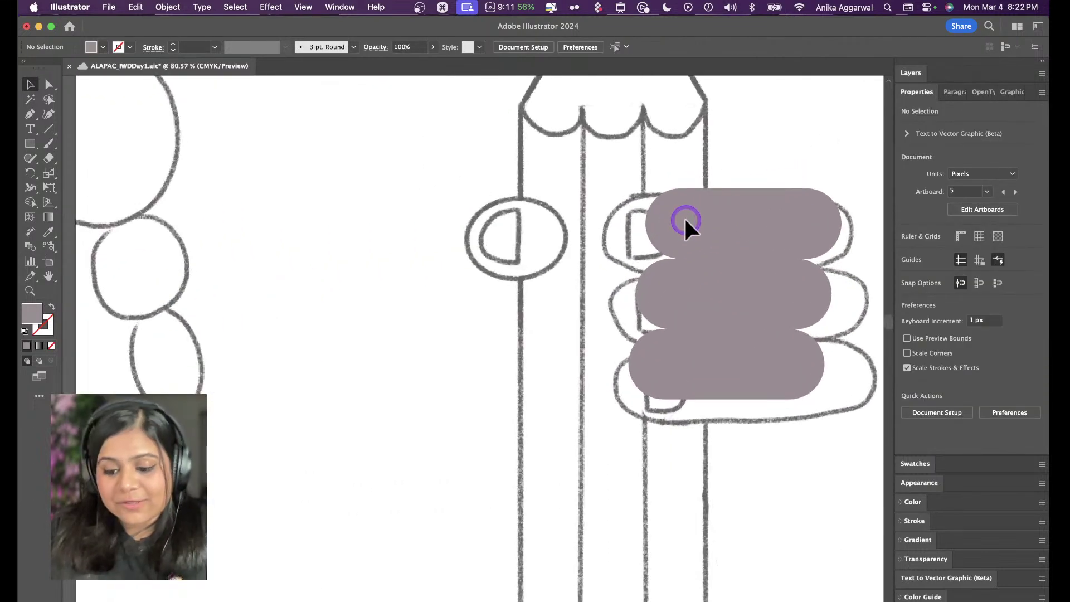
Draw a small D-shaped fingernail on the top finger with the Pen tool and fill it with black sampled from a speech bubble
key(p)
mouse_move(668, 220)
mouse_down()
mouse_move(668, 245)
mouse_move(701, 213)
mouse_move(668, 208)
mouse_up()
click(668, 208)
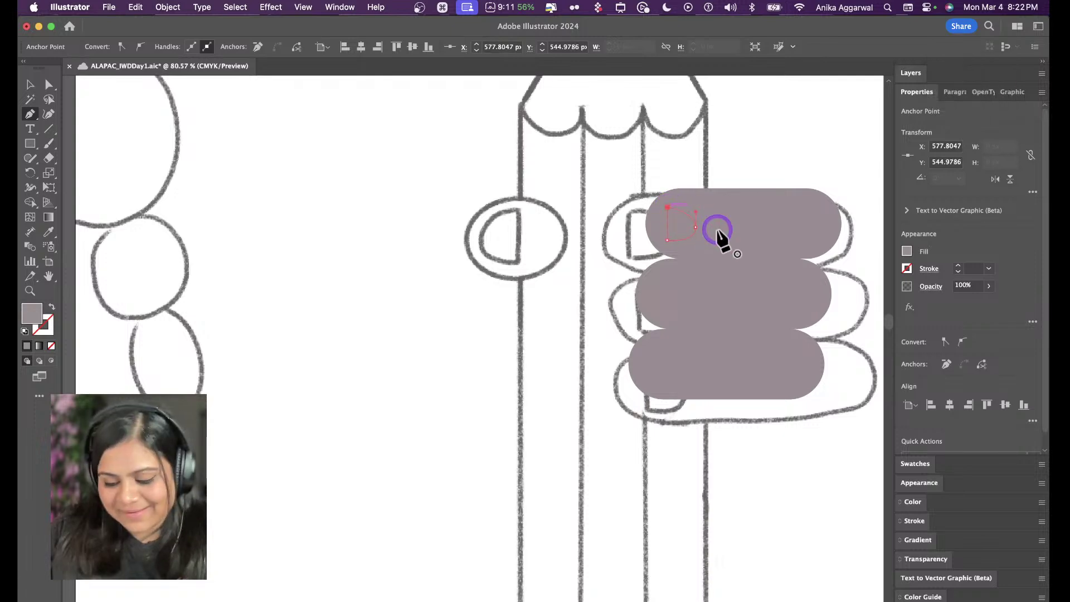
key(i)
scroll(530, 327, down, 2)
scroll(530, 328, down, 2)
click(198, 330)
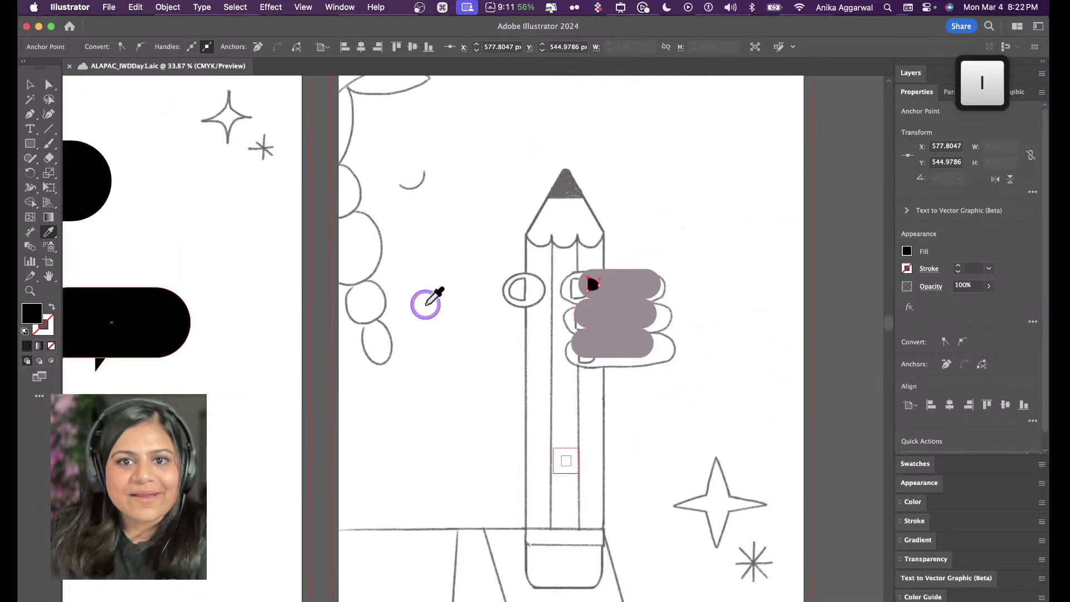
Round out the curved side of the black fingernail by lengthening its anchor handles
scroll(583, 334, up, 2)
key(v)
scroll(670, 262, up, 2)
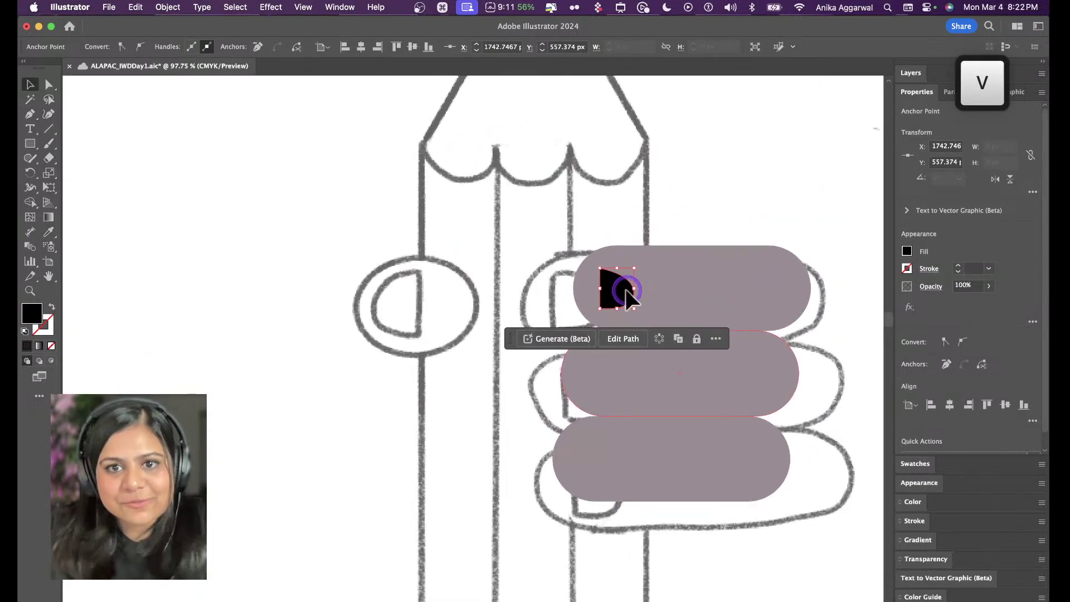
key(a)
drag(633, 284, 634, 259)
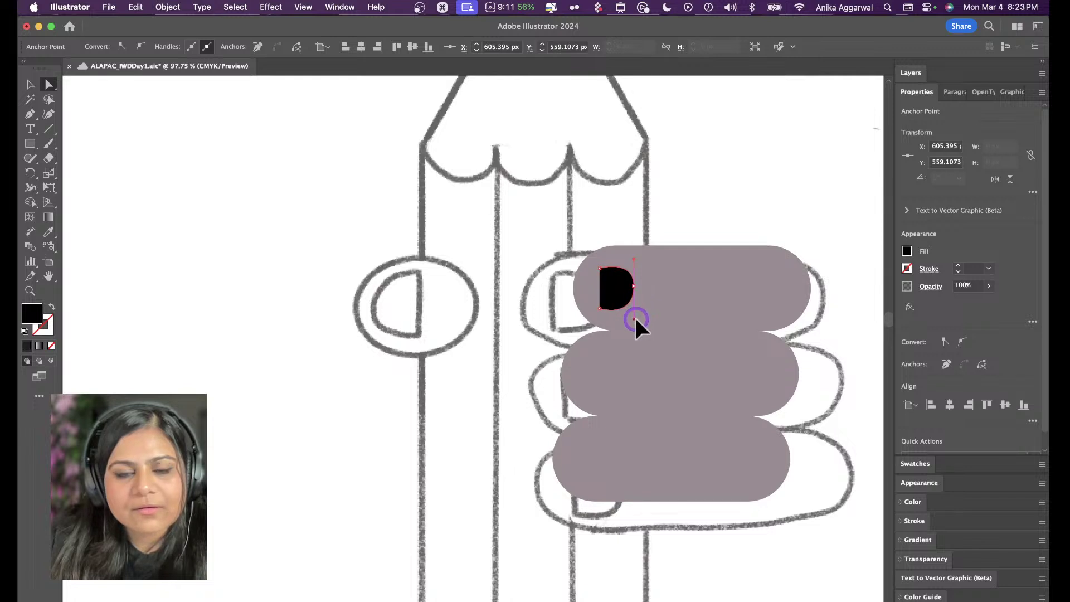
Stretch the nail to about 49 by 35 px, place it at the fingertip, and duplicate it onto the middle and bottom fingers
key(v)
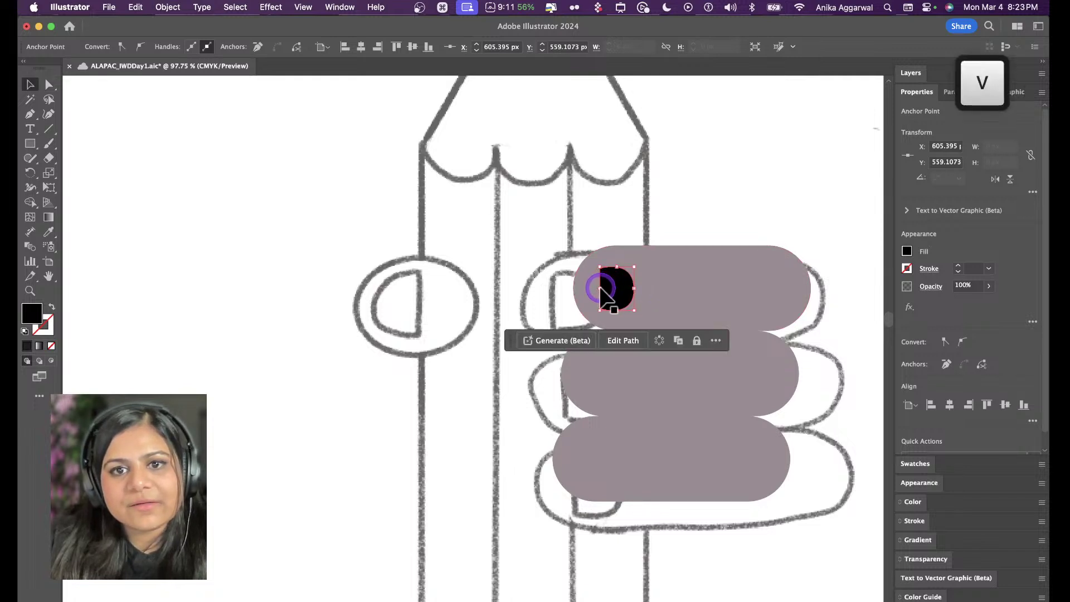
drag(600, 288, 594, 463)
click(680, 226)
click(610, 289)
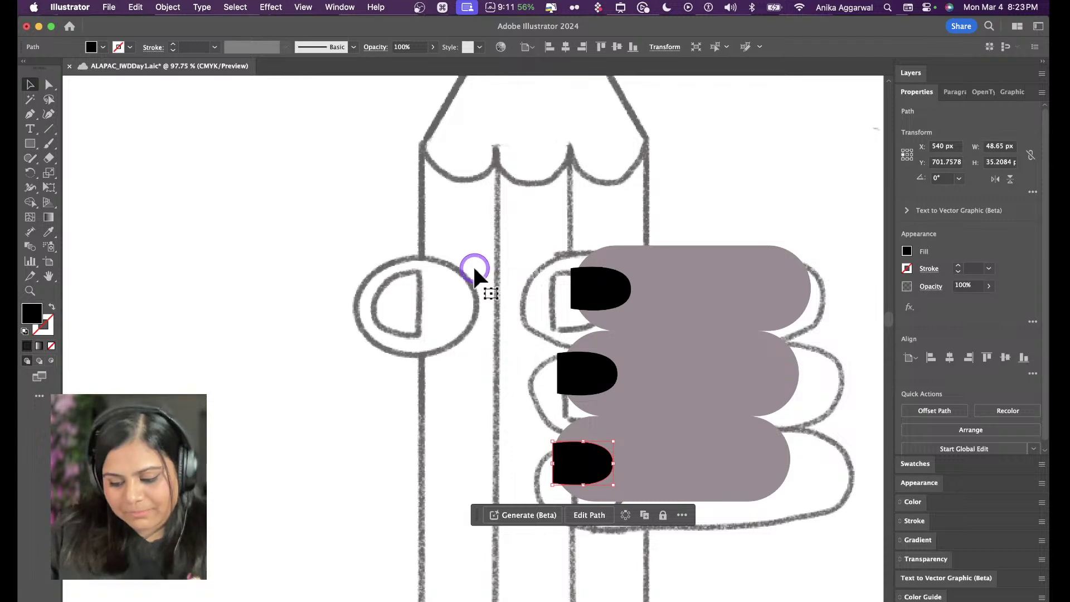
key(l)
drag(362, 263, 481, 362)
key(BackSpace)
key(v)
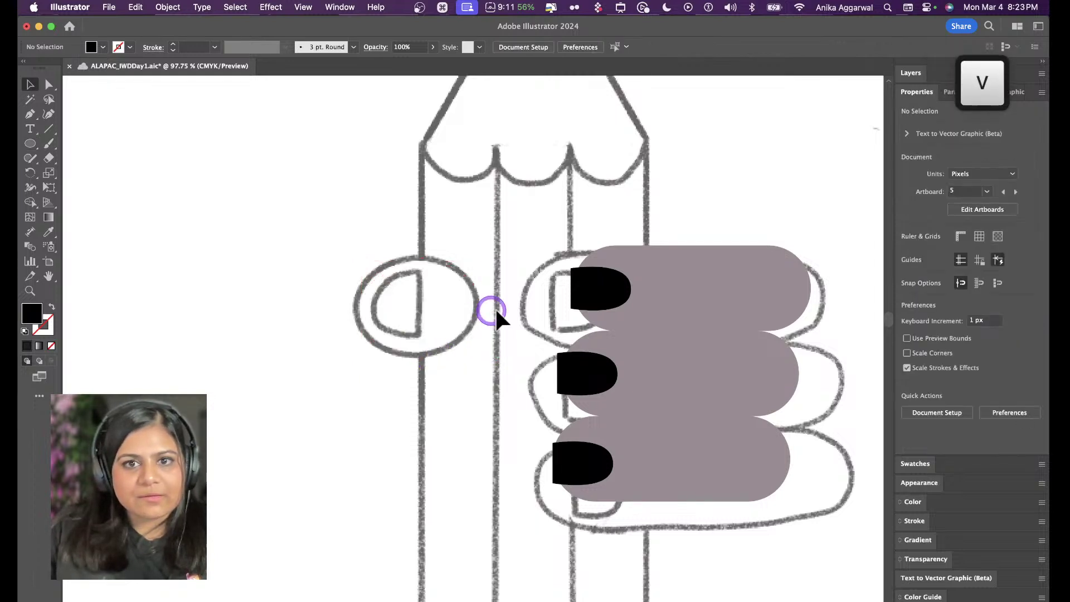
Copy the top finger over the sketched thumb, shorten it to about 82 px, and align its top edge with the original finger
drag(671, 296, 434, 293)
shift+click(666, 271)
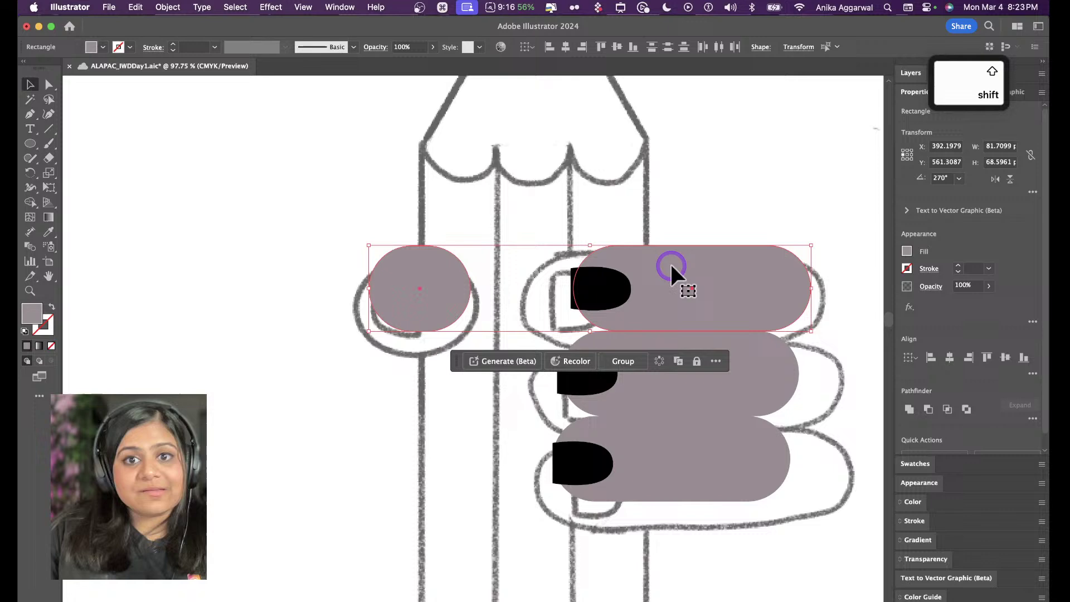
click(599, 48)
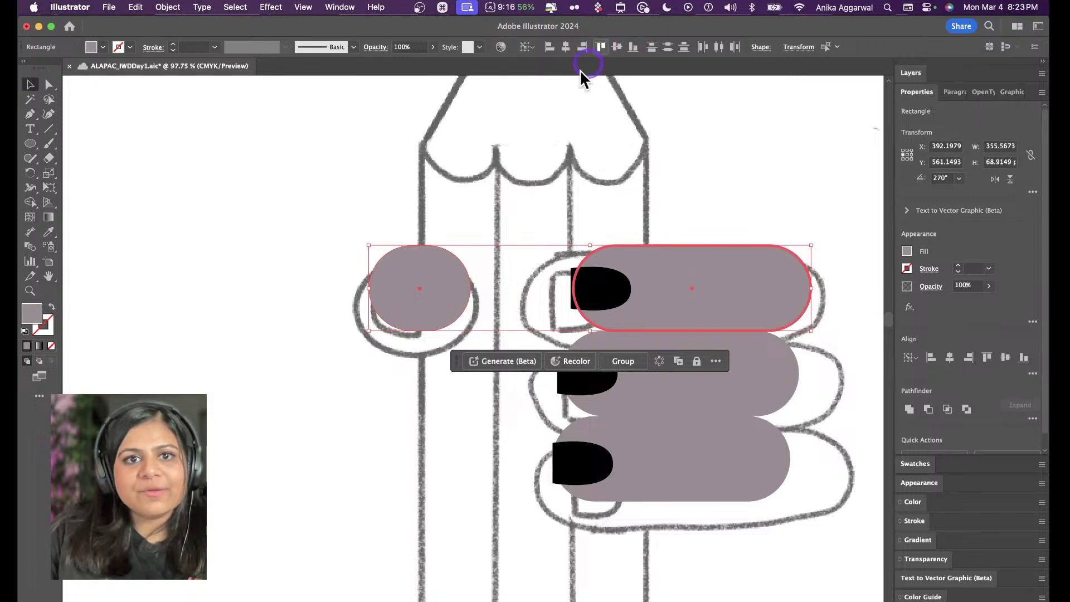
click(353, 177)
click(532, 267)
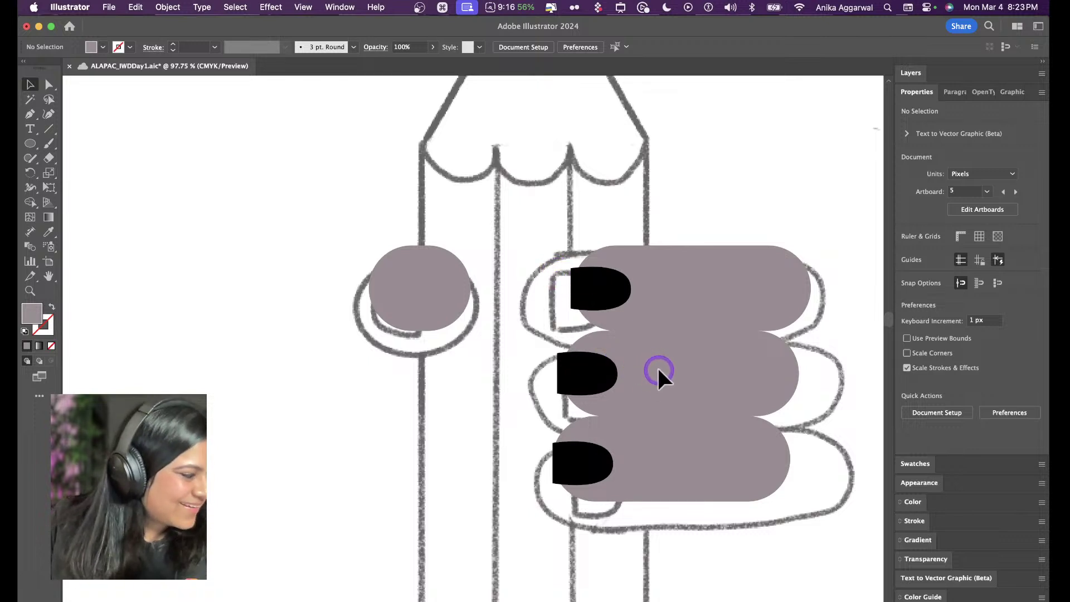
Duplicate the top fingernail onto the thumb, rotate the copy 180°, and position it at the thumb's inner edge
click(613, 295)
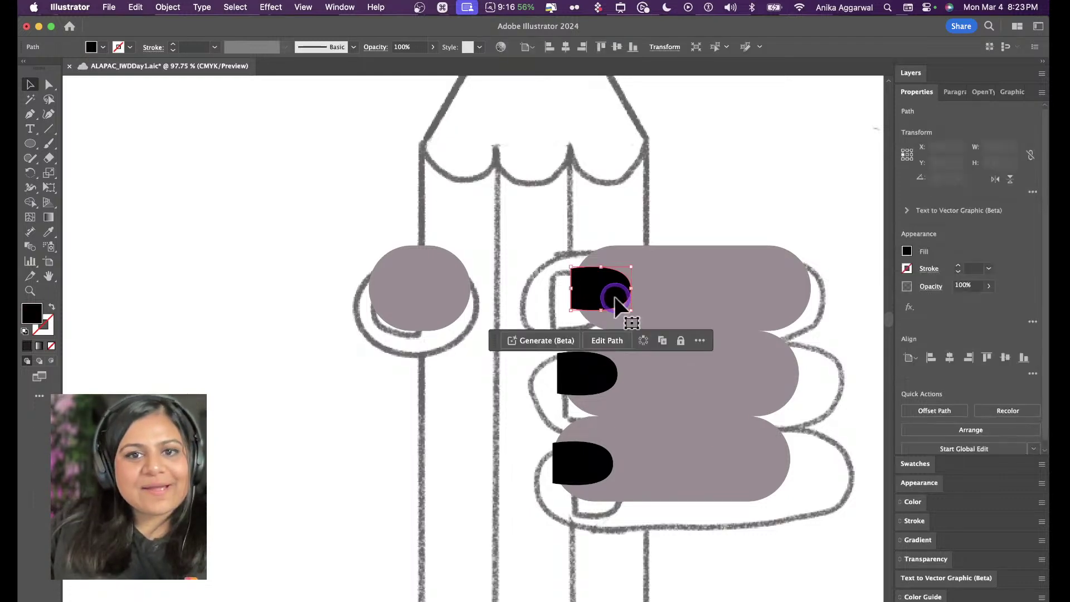
drag(613, 295, 467, 284)
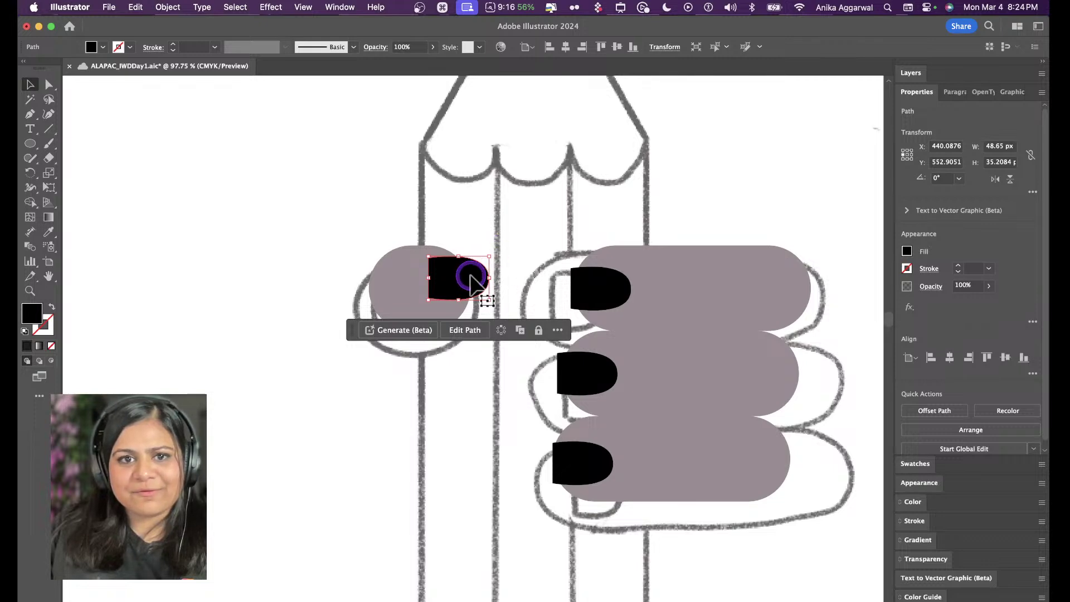
key(r)
drag(492, 251, 419, 322)
key(v)
mouse_move(462, 289)
mouse_down()
mouse_move(413, 303)
mouse_move(453, 290)
mouse_up()
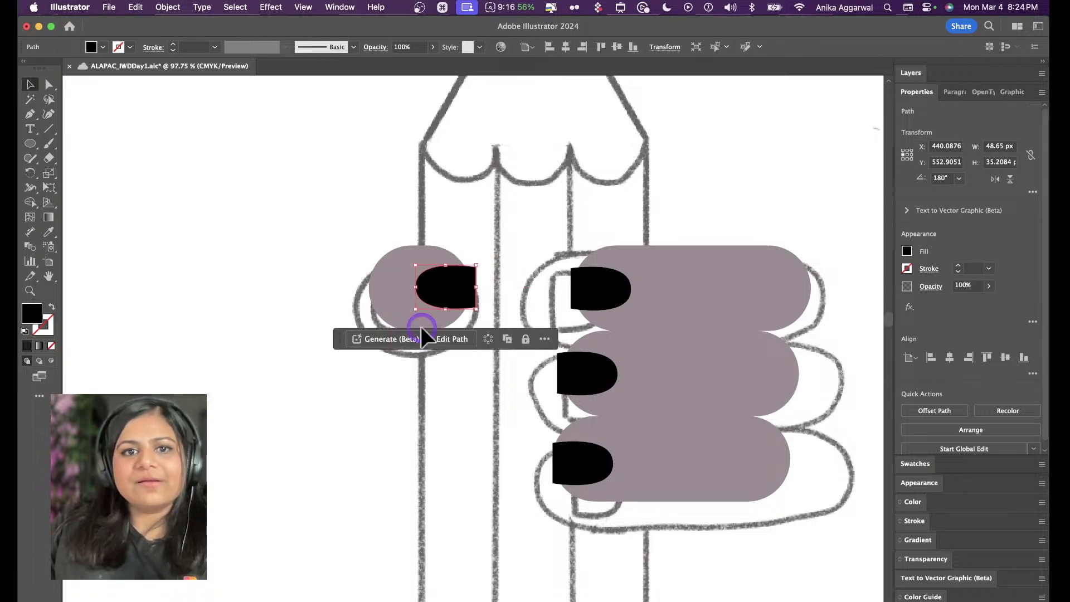
click(301, 258)
right_click(411, 345)
click(518, 391)
Compare the pencil artboard with the neighbouring illustrated artboards
scroll(375, 272, down, 10)
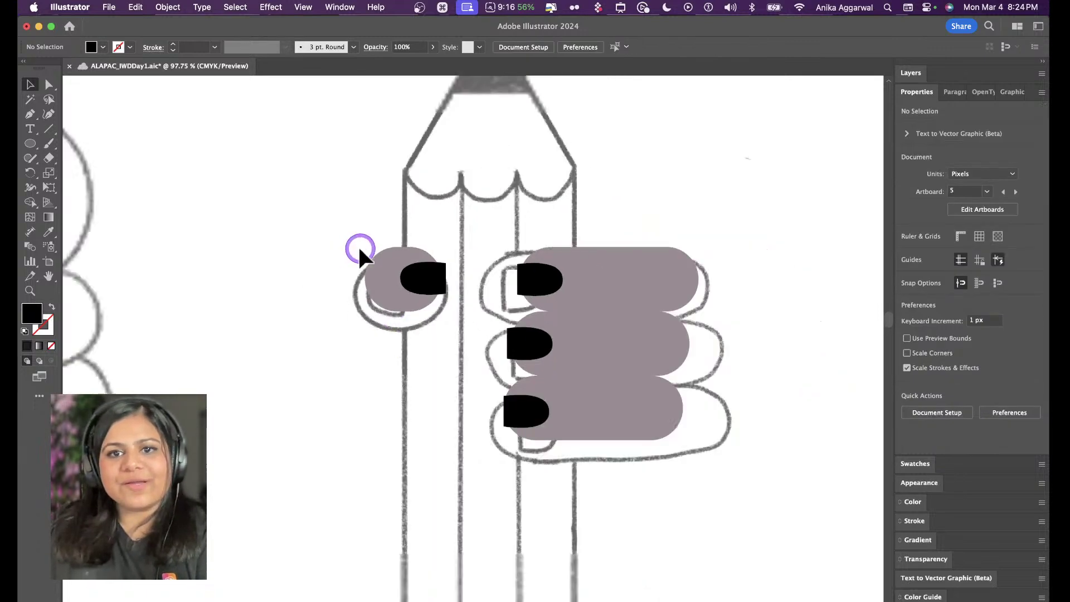
scroll(450, 360, down, 3)
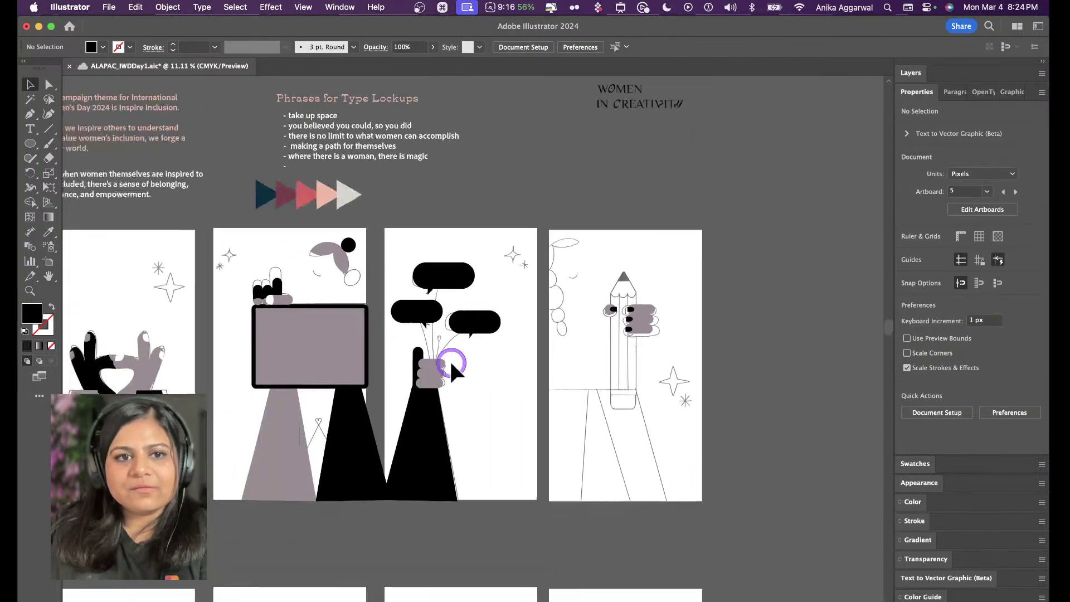
scroll(477, 362, right, 3)
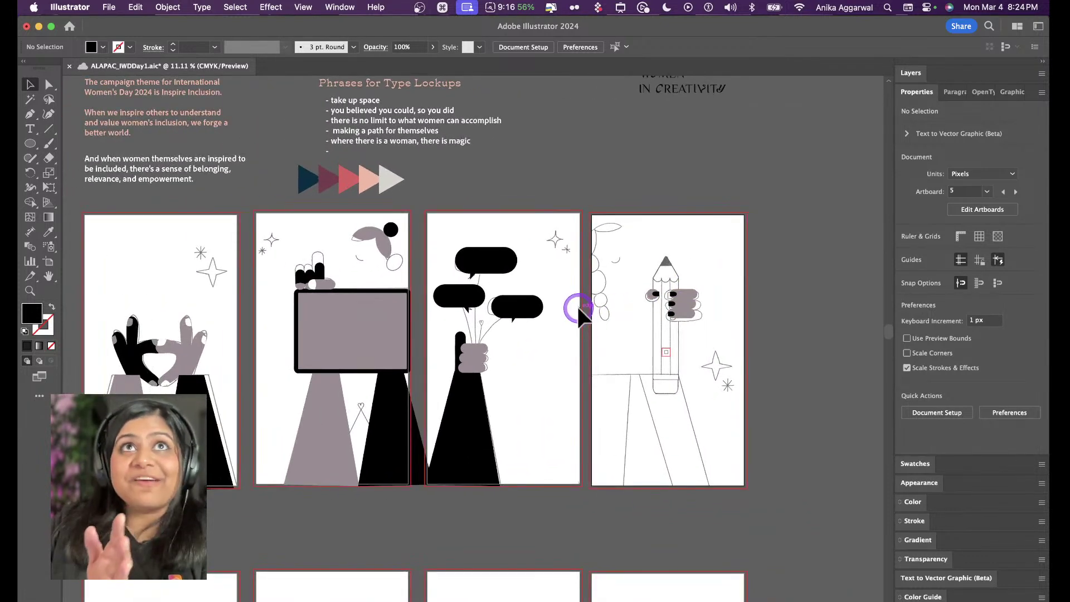
scroll(664, 355, up, 6)
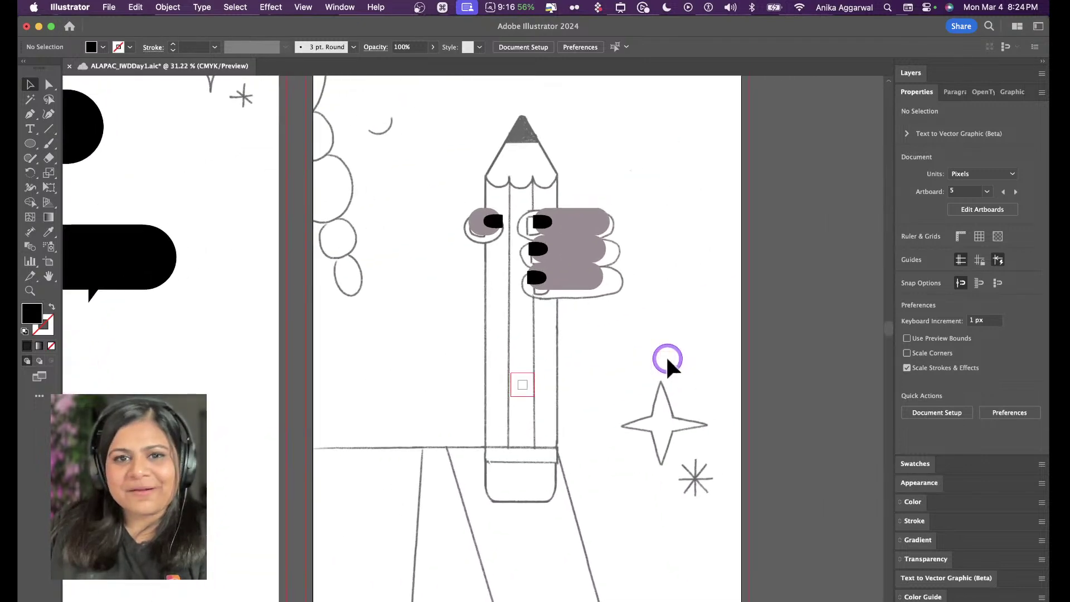
scroll(573, 220, up, 2)
scroll(553, 248, down, 4)
scroll(517, 416, down, 2)
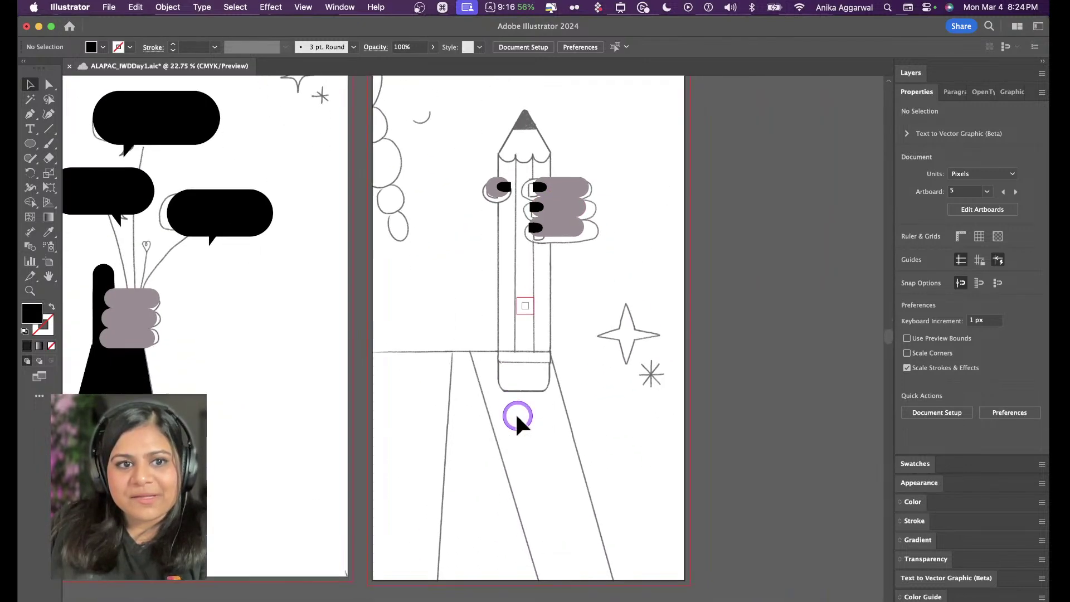
scroll(517, 416, left, 5)
click(209, 466)
click(111, 456)
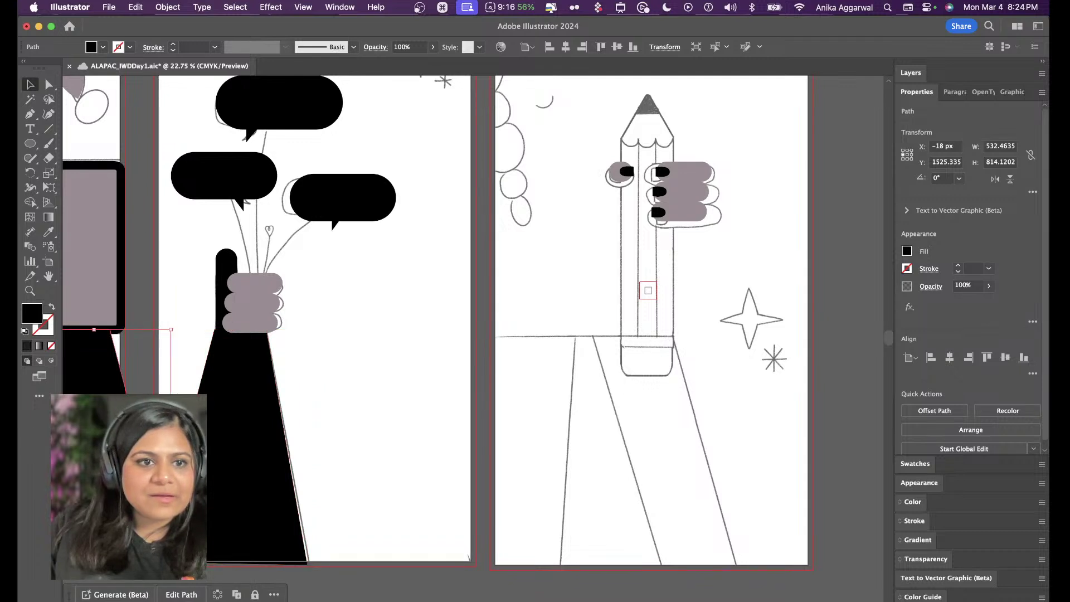
drag(226, 442, 580, 436)
key(BackSpace)
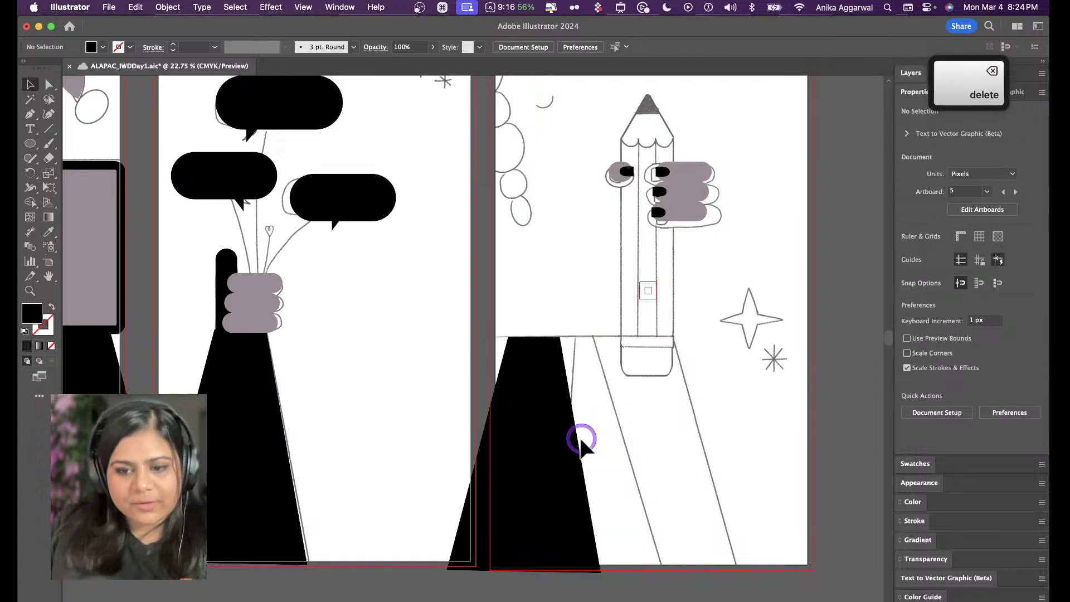
click(544, 455)
key(BackSpace)
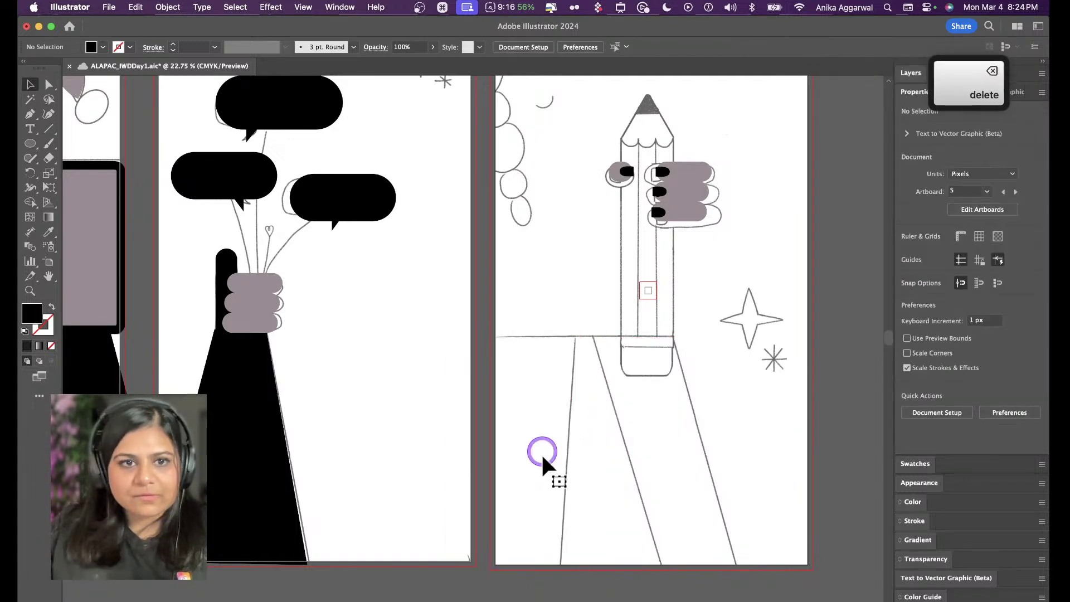
Duplicate the black sleeve from the speech-bubble artboard twice, placing the copies side by side over the sketched sleeves below the pencil
drag(227, 430, 627, 447)
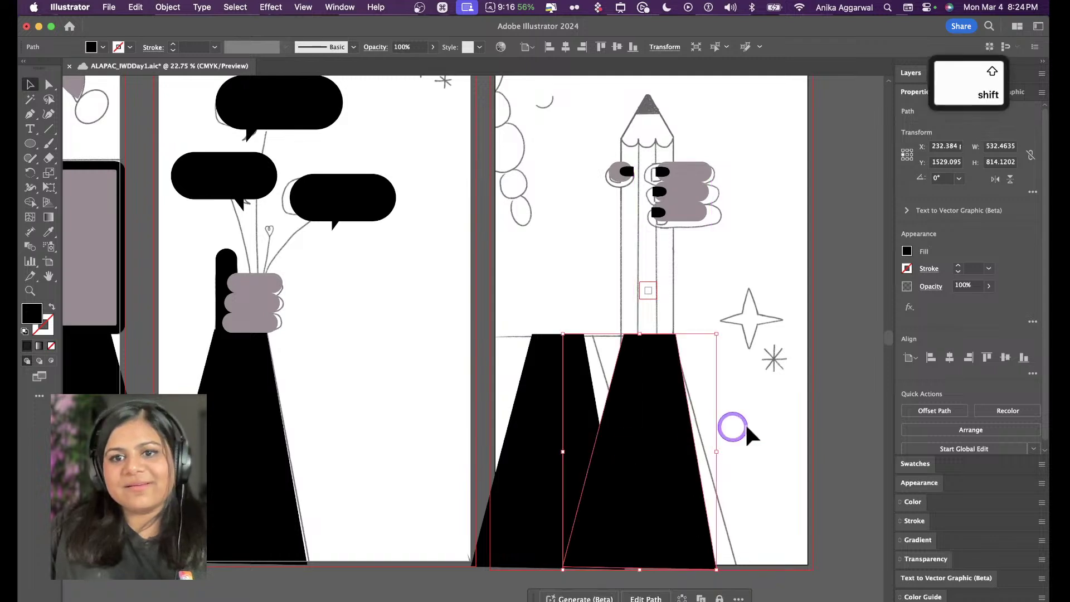
click(743, 425)
Draw a rectangle about 190 by 690 px over the sketched pencil's shaft, ending at the top of the sleeves
scroll(697, 453, up, 5)
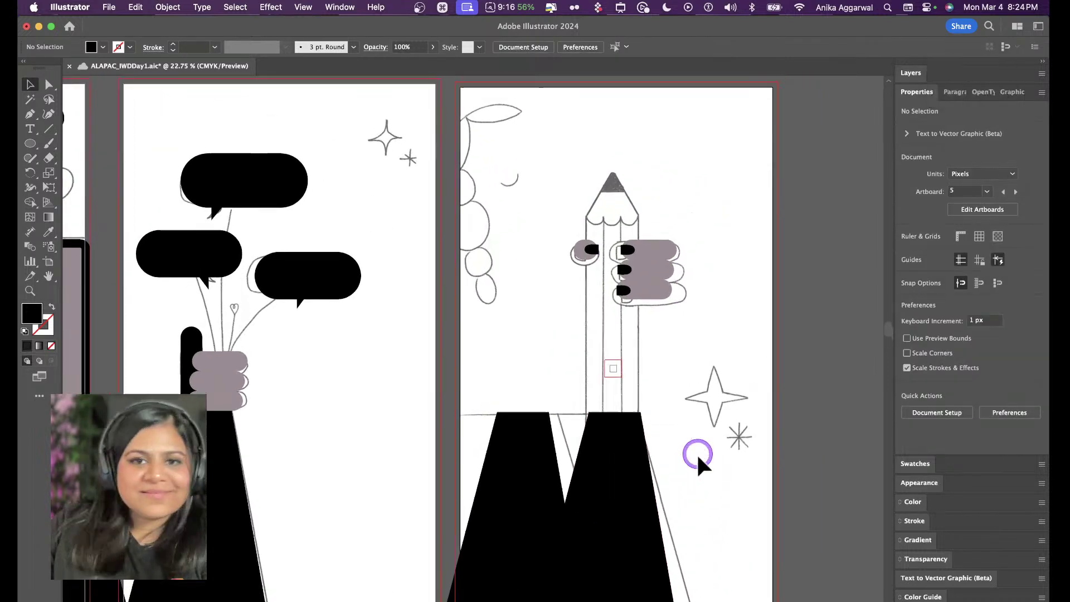
scroll(694, 449, up, 2)
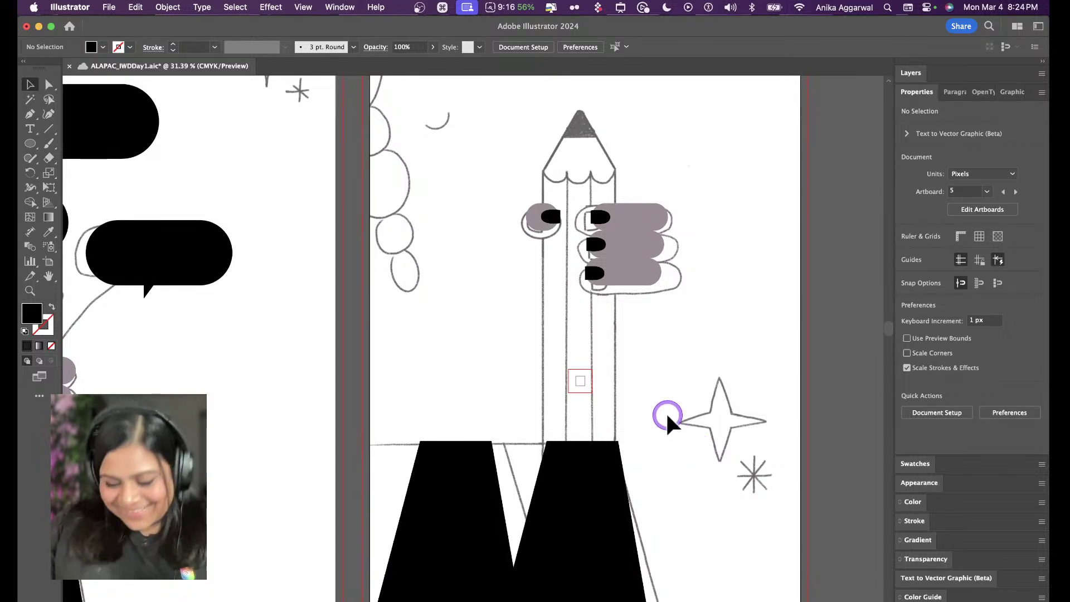
key(m)
key(l)
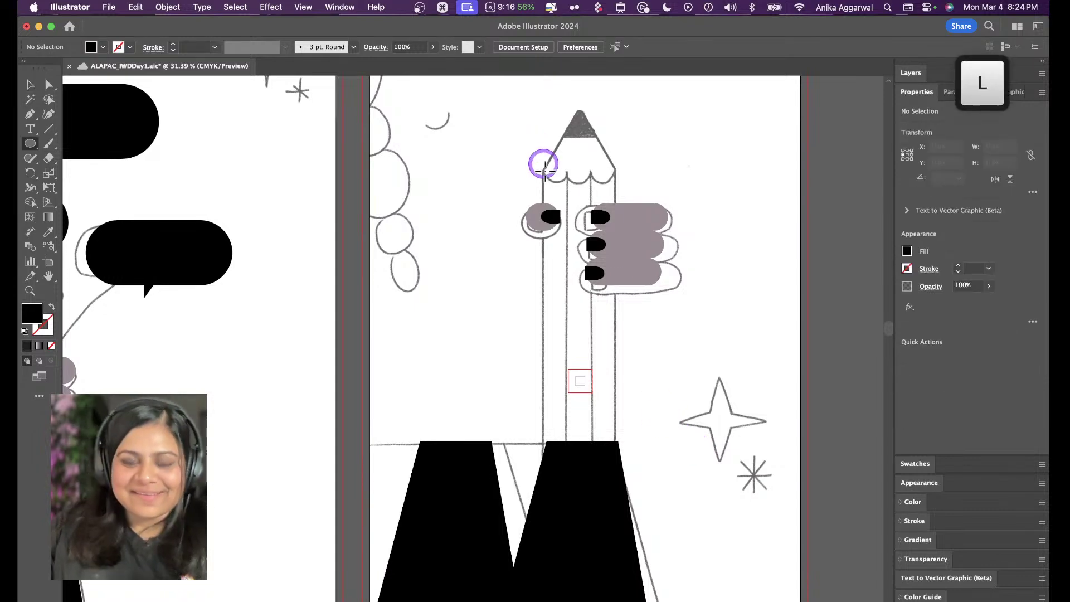
key(m)
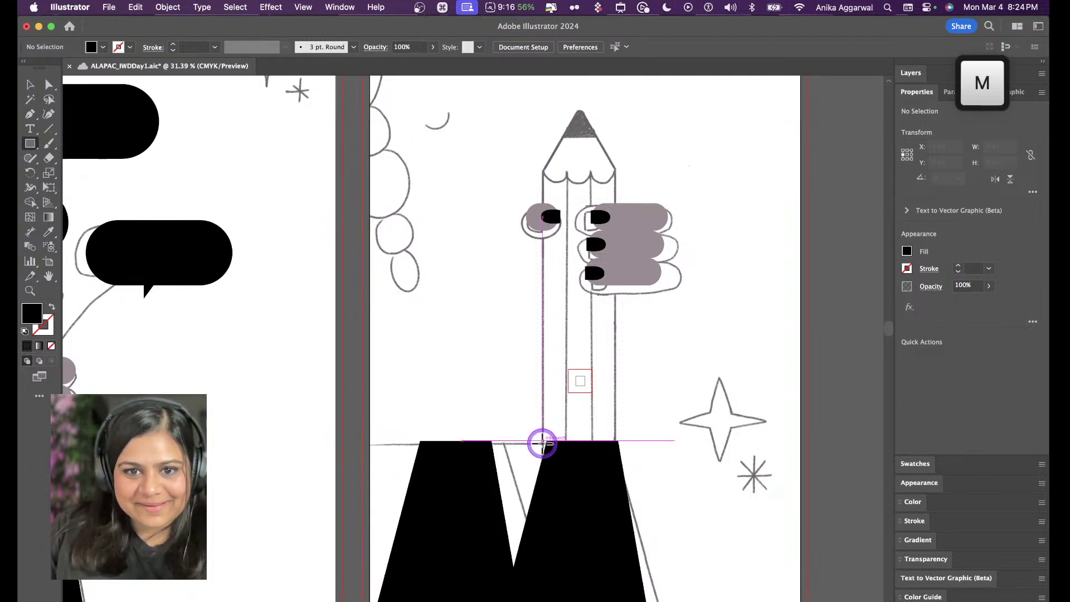
mouse_move(541, 443)
mouse_down()
mouse_move(597, 182)
mouse_move(617, 169)
mouse_up()
Fill the pencil shaft rectangle with black sampled from the sleeve beneath it
key(i)
click(647, 220)
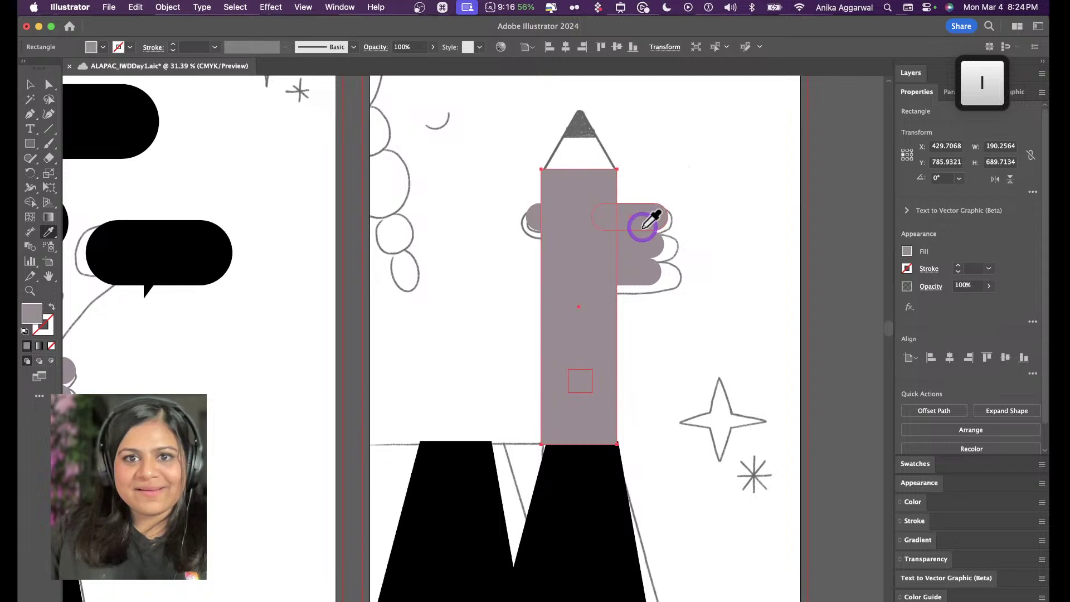
key(v)
key(i)
click(587, 475)
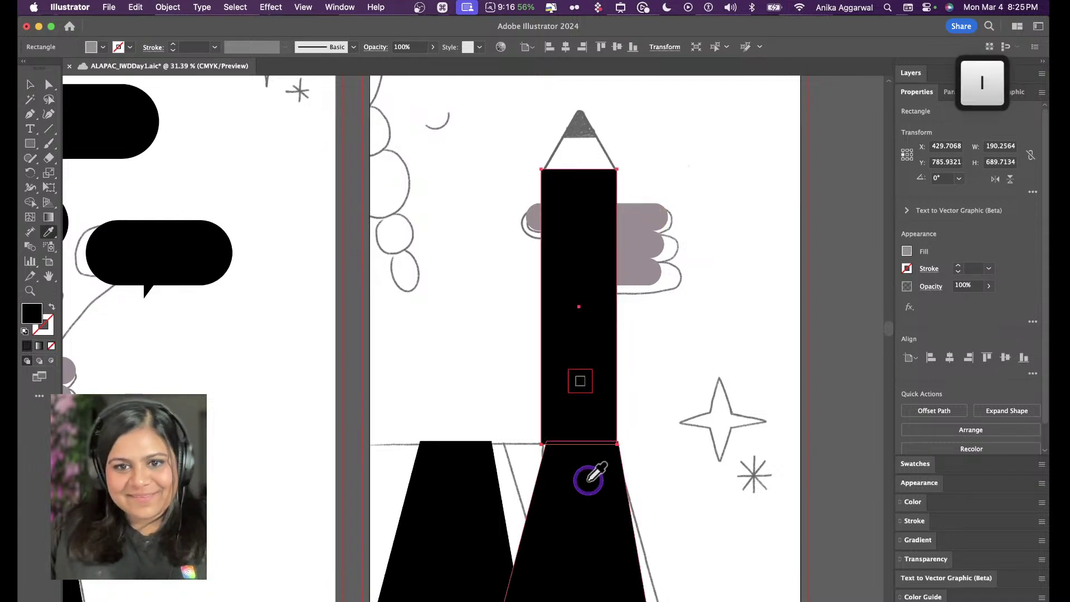
key(v)
Fill the right sleeve under the pencil with the fingers' mauve
click(638, 251)
click(635, 376)
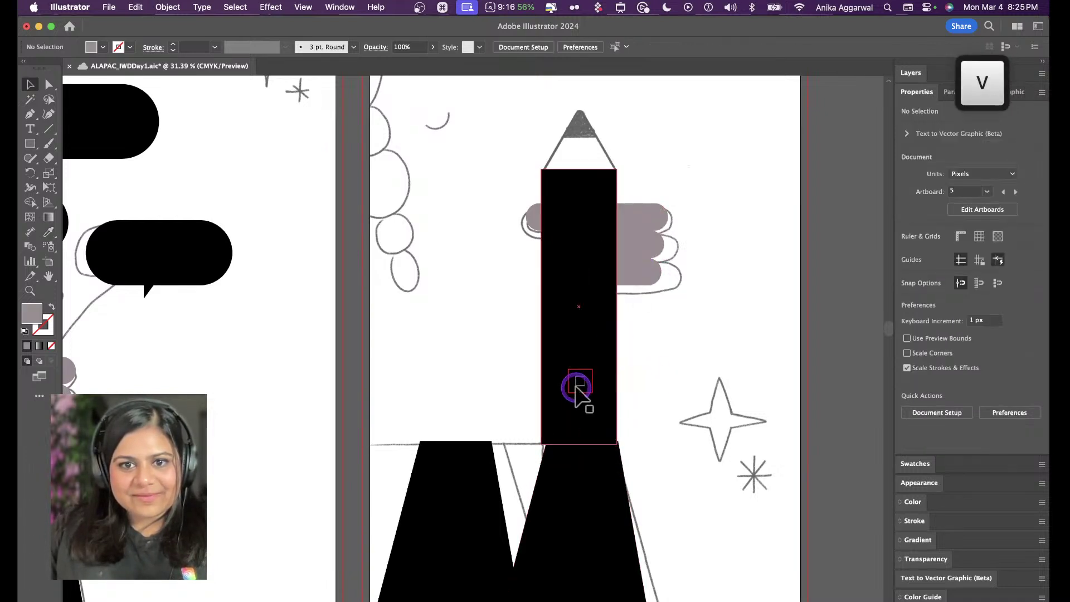
key(i)
alt+click(597, 478)
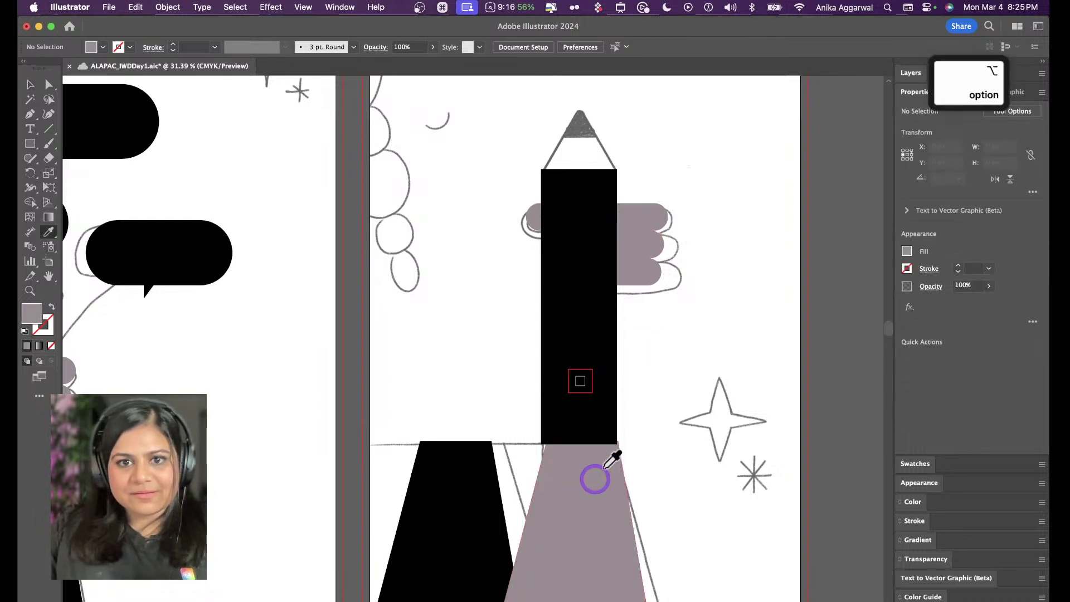
Send the black pencil shaft to the back, behind the fingers and nails, and clear the selection
key(v)
click(593, 342)
key(super+bracketleft)
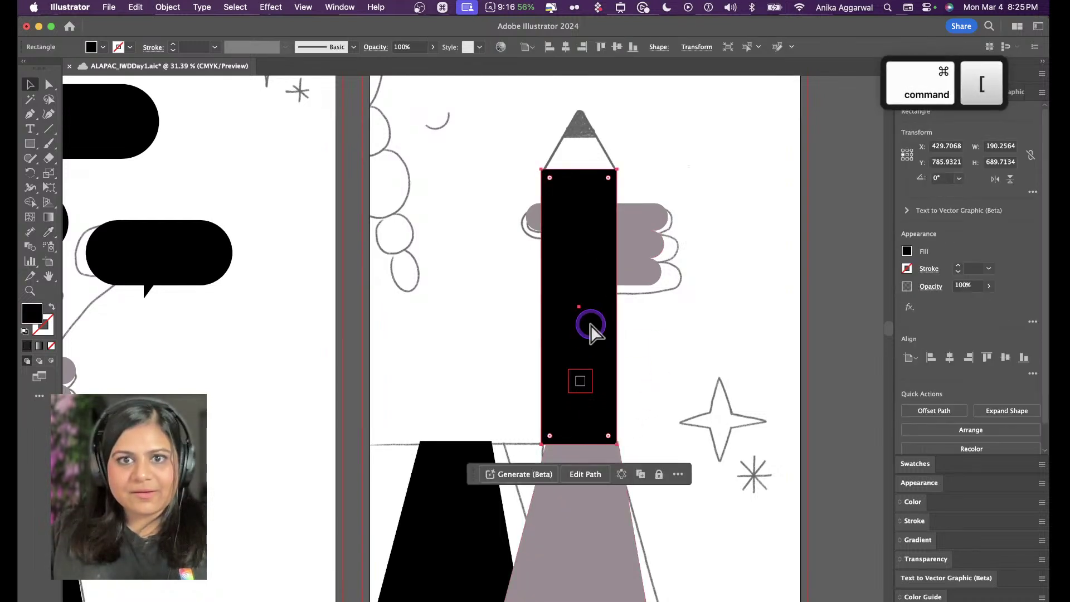
key(shift+super+bracketleft)
click(678, 329)
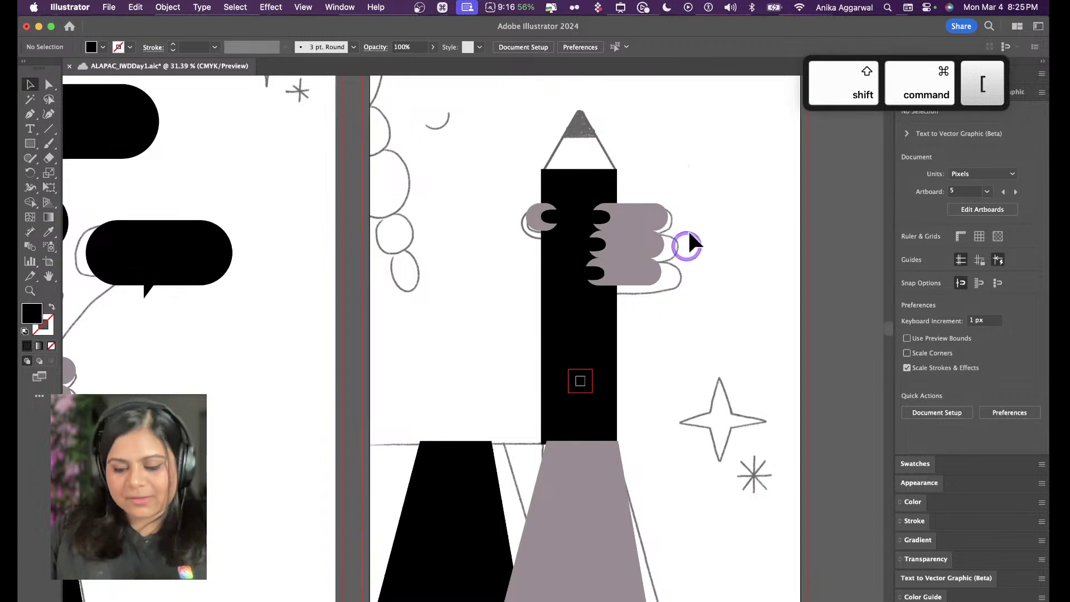
Try filling the top finger's nail with mauve, and undo the recolouring
key(i)
alt+click(606, 212)
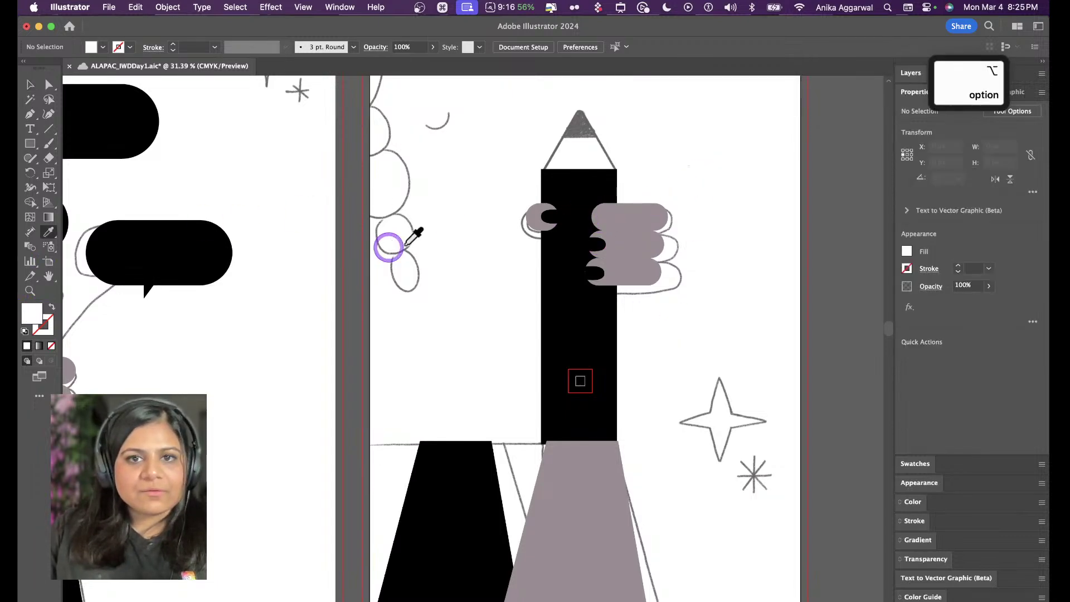
key(v)
key(cmd+z)
Fill the four fingernails around the pencil shaft with a light grey swatch and clear the selection
shift+click(598, 240)
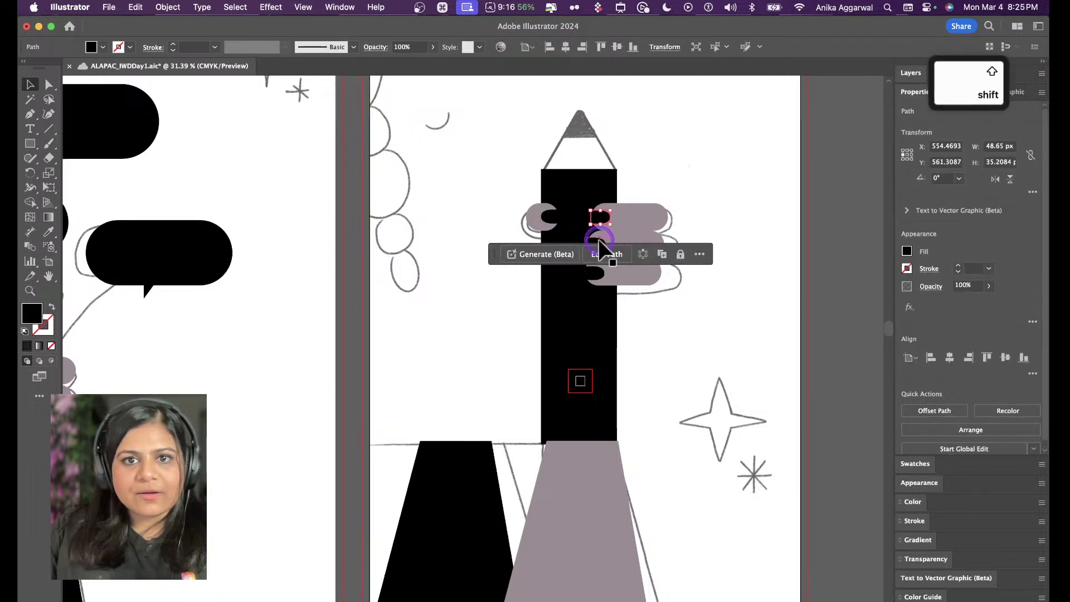
shift+click(596, 244)
shift+click(594, 273)
shift+click(549, 216)
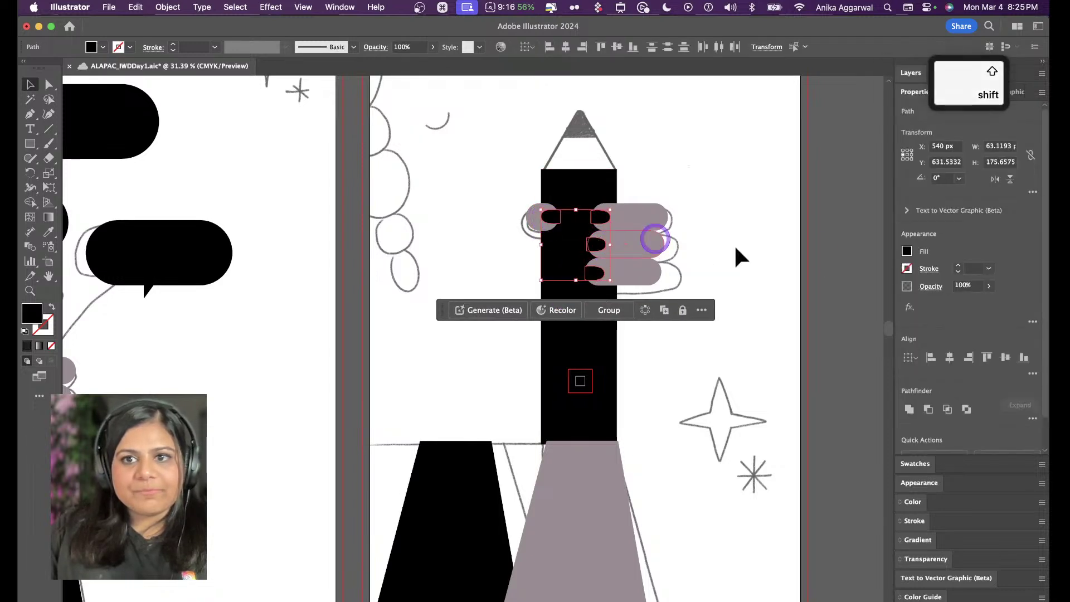
click(906, 251)
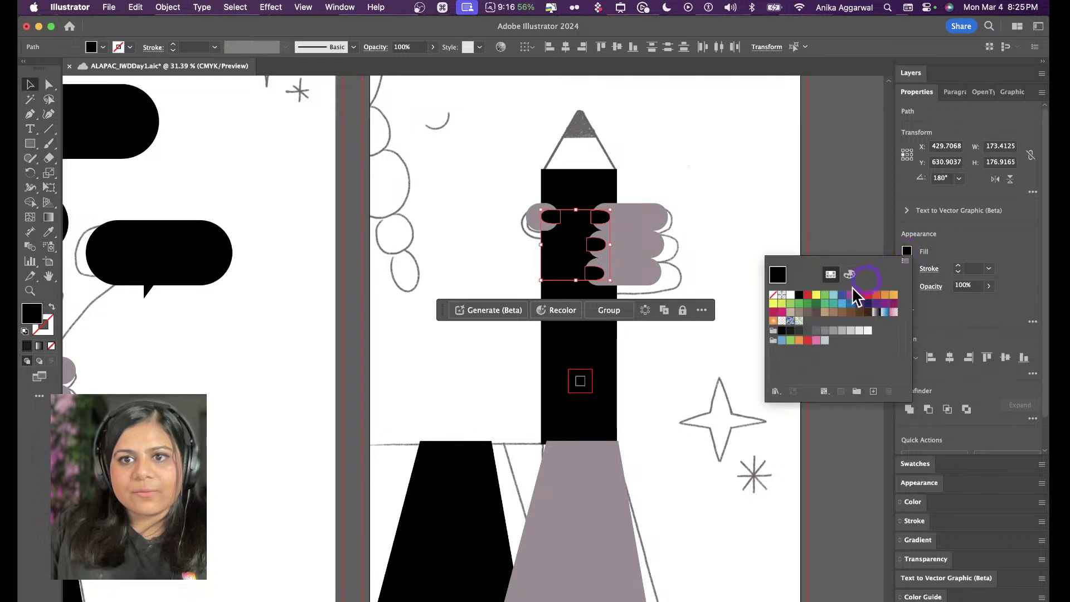
click(790, 294)
click(850, 331)
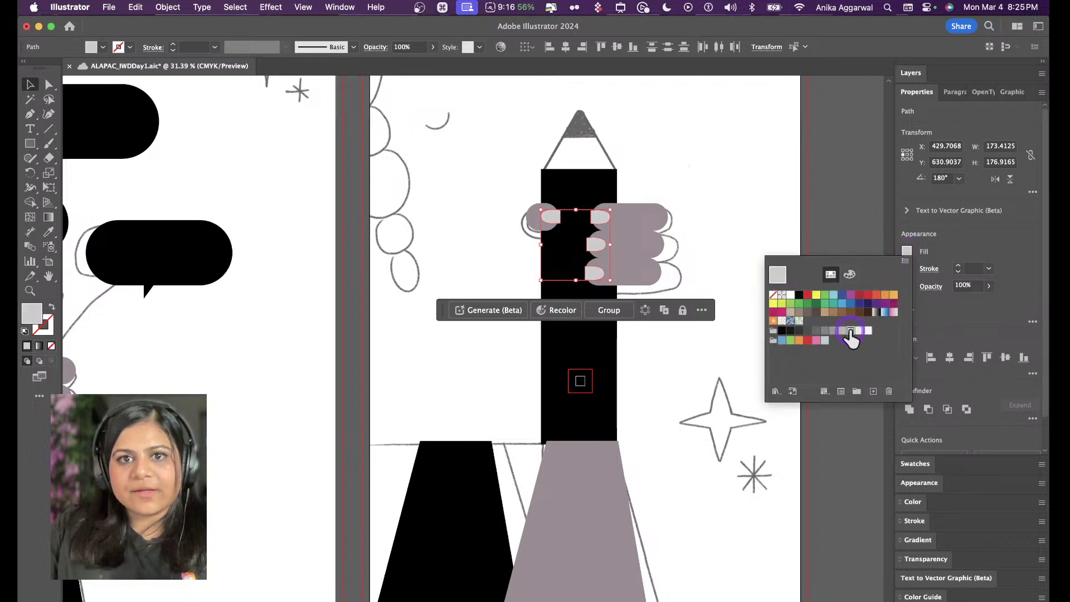
click(790, 196)
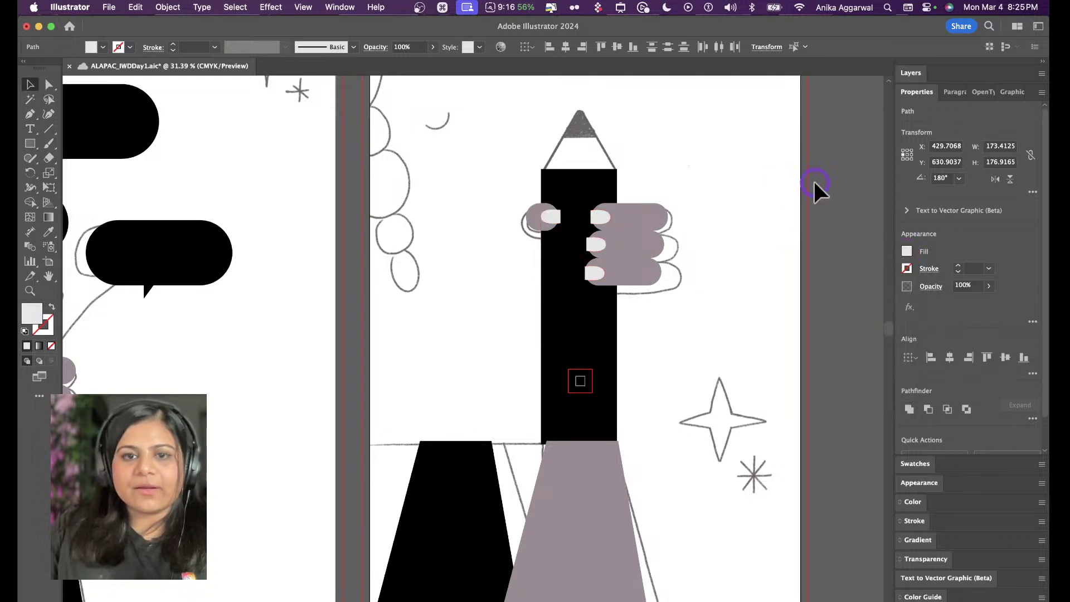
Sample the light grey from the pencil hand's nails and fill the nails on the mauve heart hand with it
scroll(711, 309, down, 5)
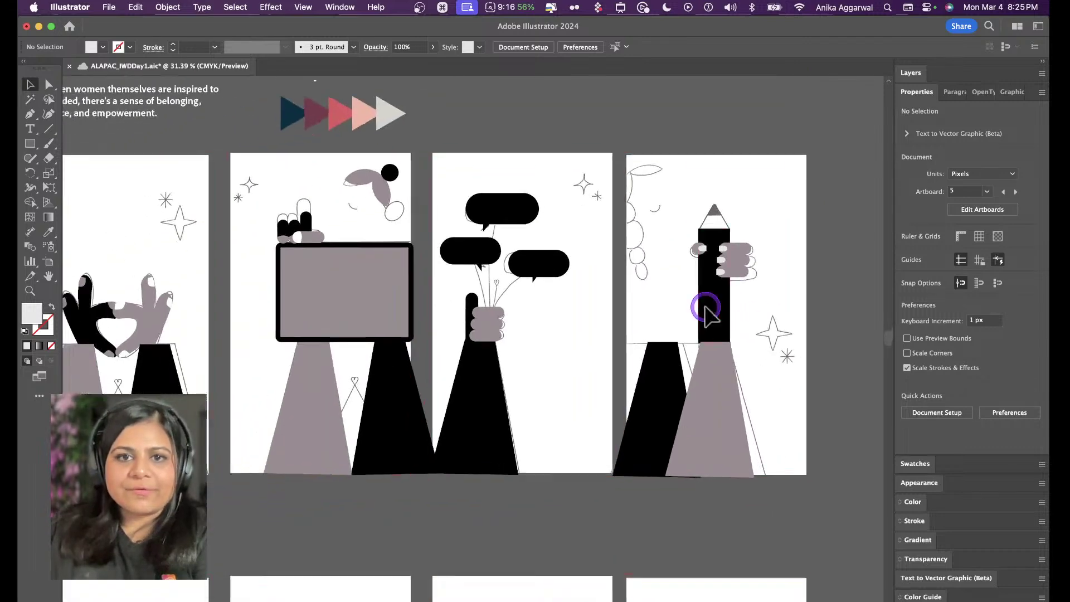
key(i)
click(778, 247)
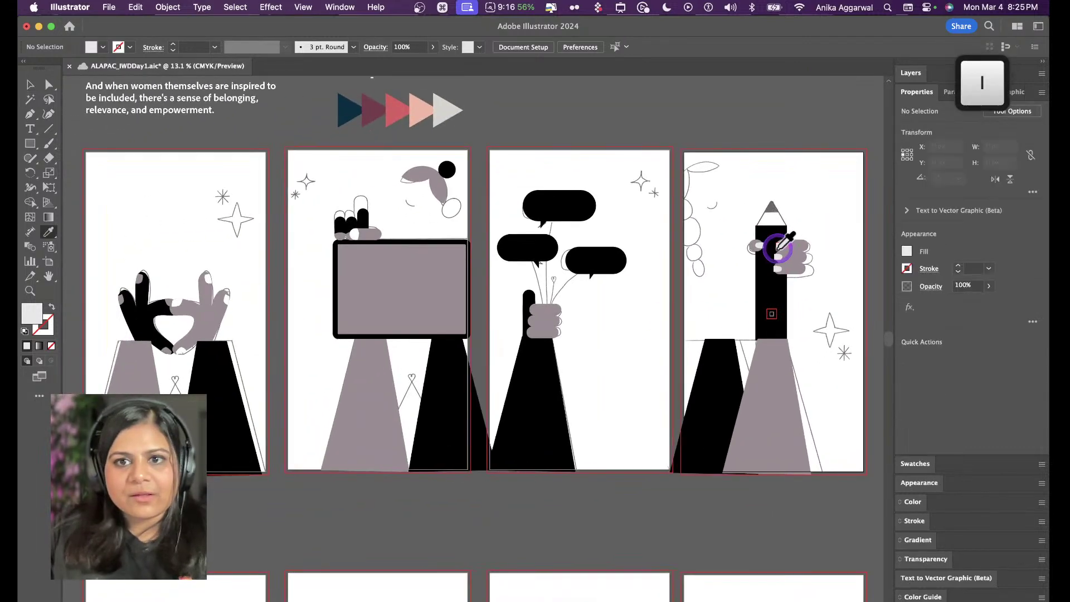
scroll(220, 284, up, 5)
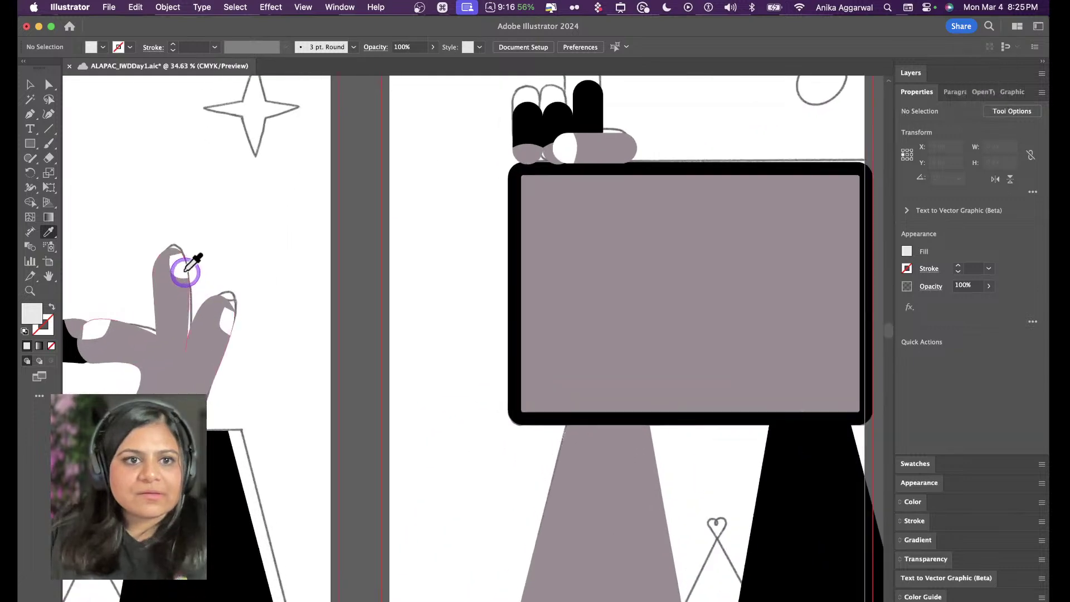
alt+click(183, 265)
alt+click(232, 316)
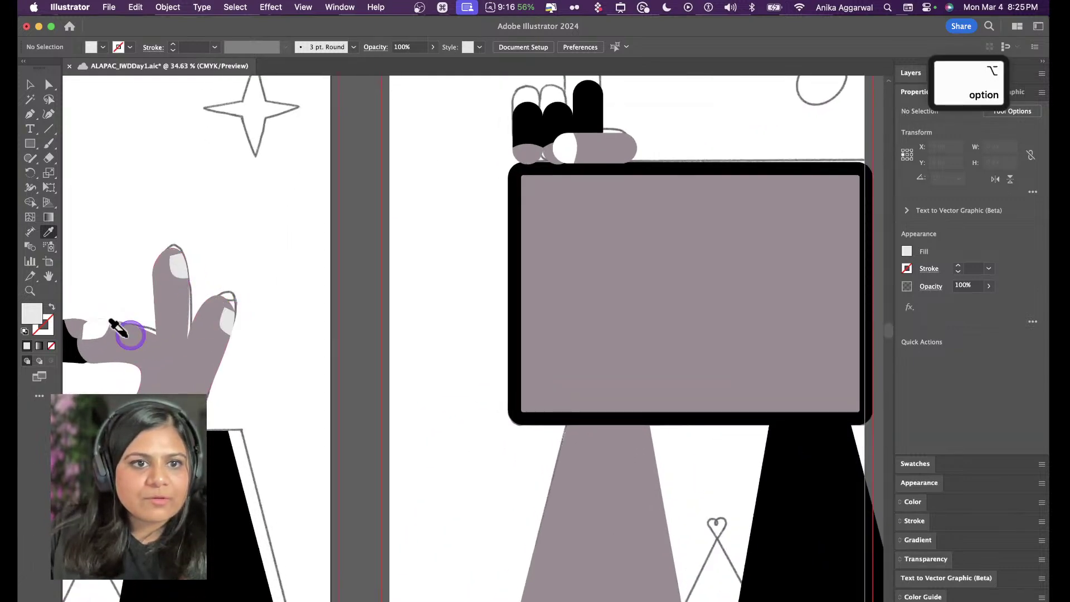
alt+click(95, 333)
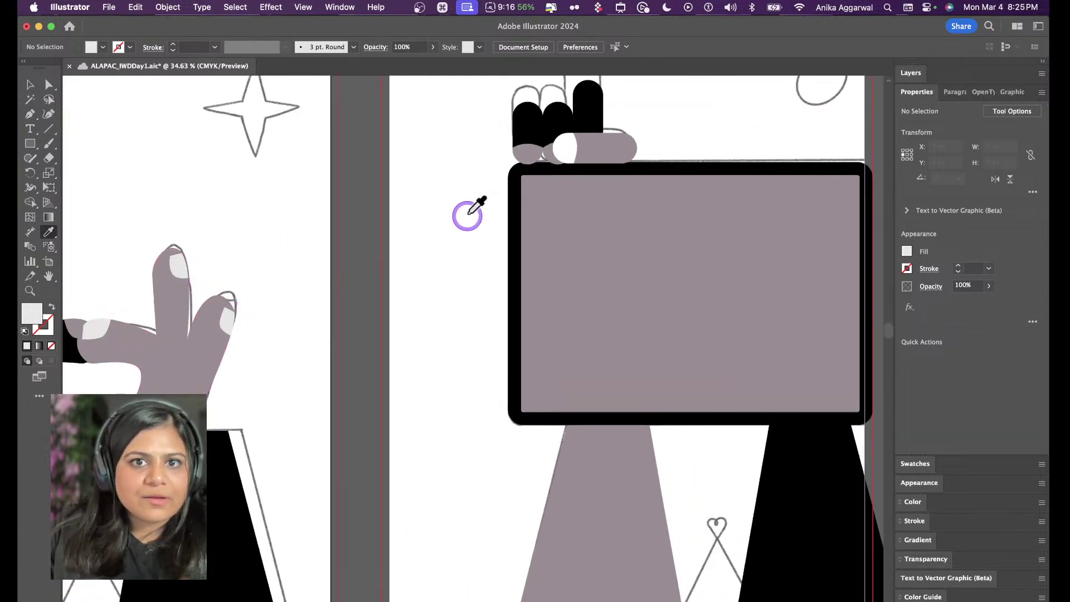
Fill the fingernails above the tablet and the tablet's screen with the same light grey, undoing a stray fill beside the thumb nail
key(alt)
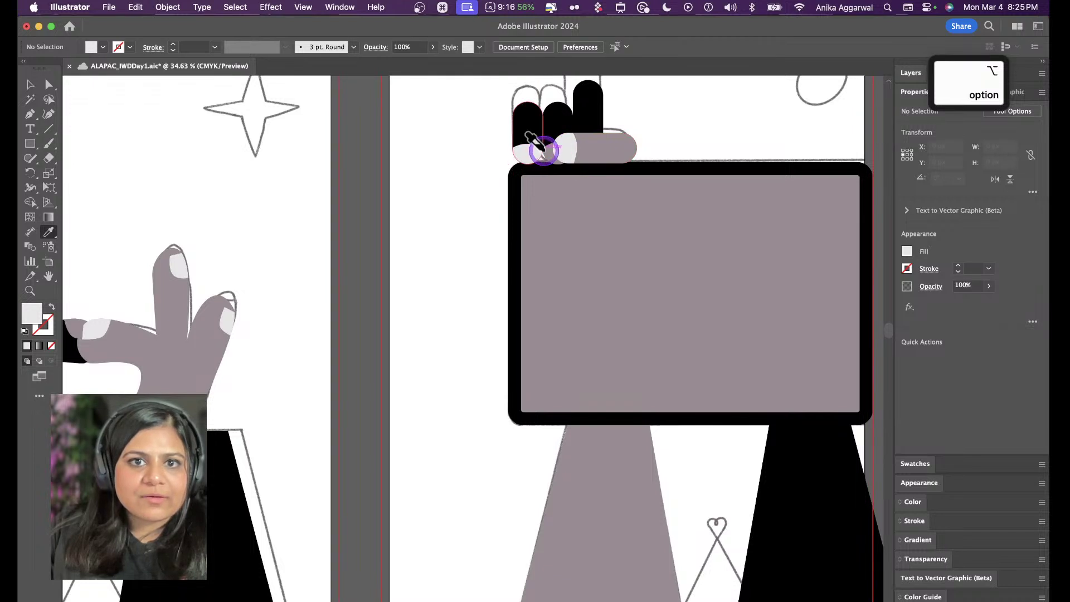
alt+click(544, 150)
key(super+z)
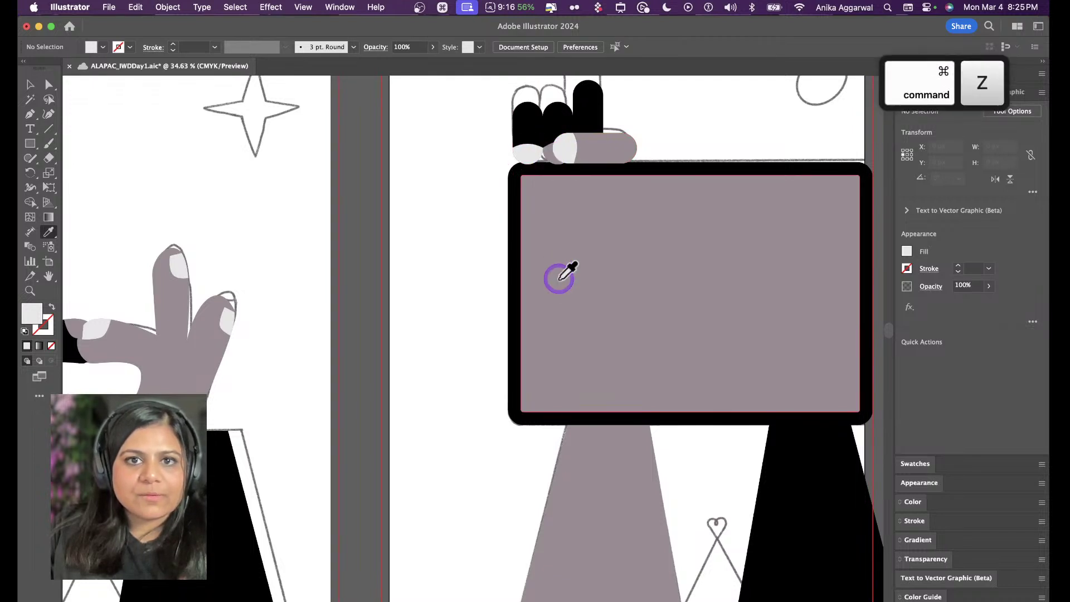
alt+click(668, 333)
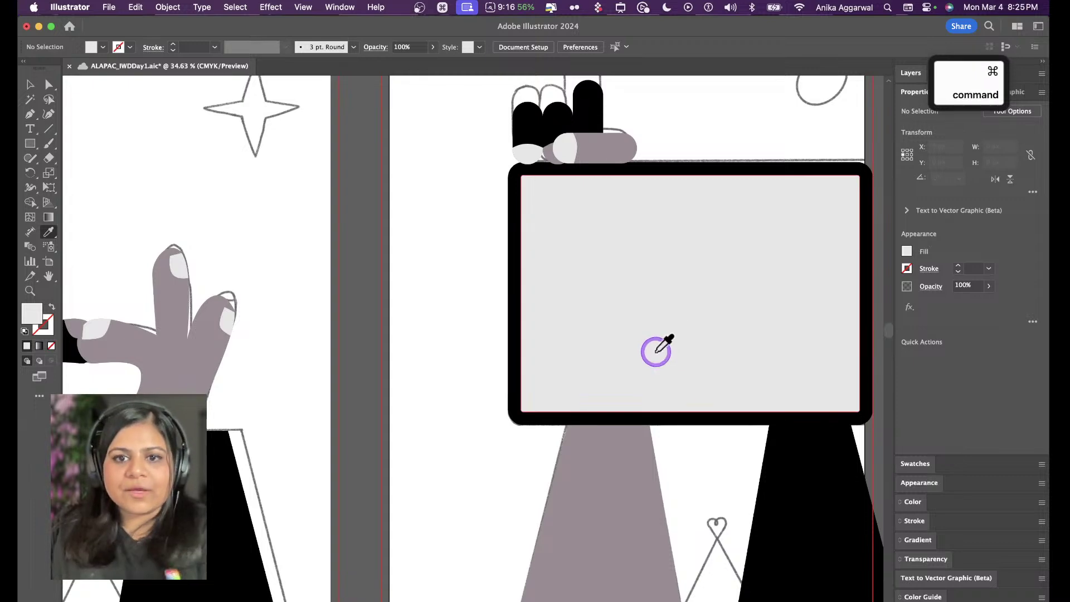
Copy the mauve hair shape from the tablet artboard and paste it onto the pencil artboard
scroll(656, 350, down, 4)
scroll(657, 346, right, 6)
scroll(532, 322, up, 5)
scroll(530, 318, down, 4)
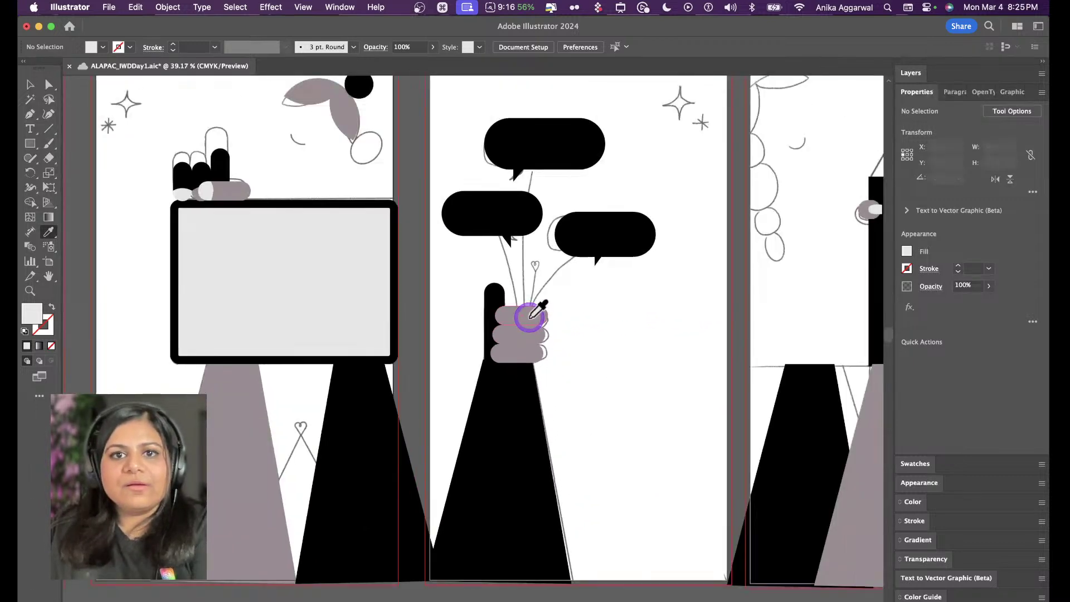
scroll(530, 317, right, 6)
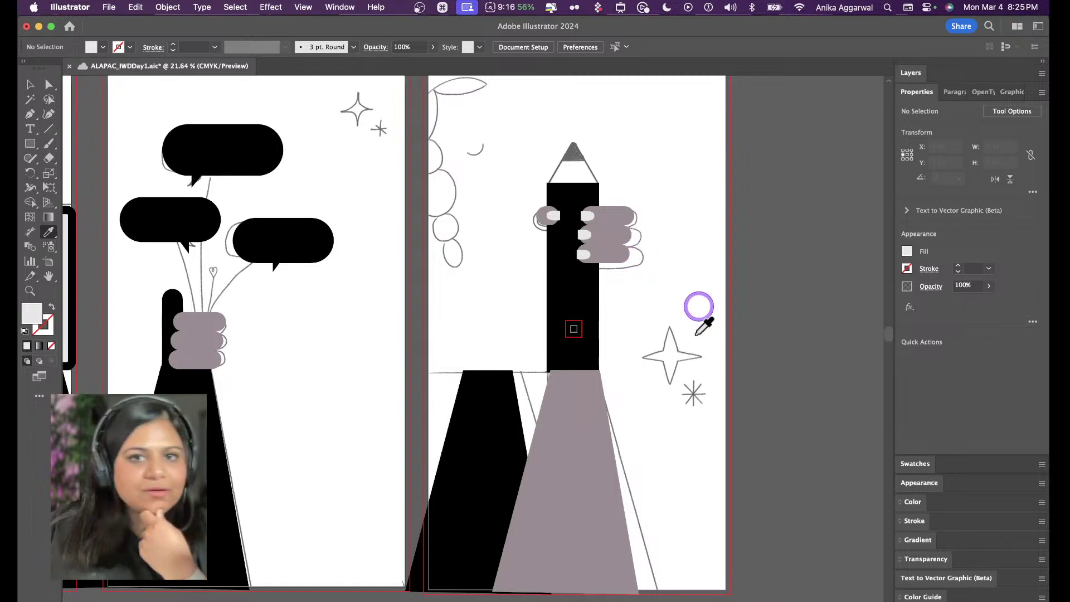
scroll(675, 284, up, 2)
key(v)
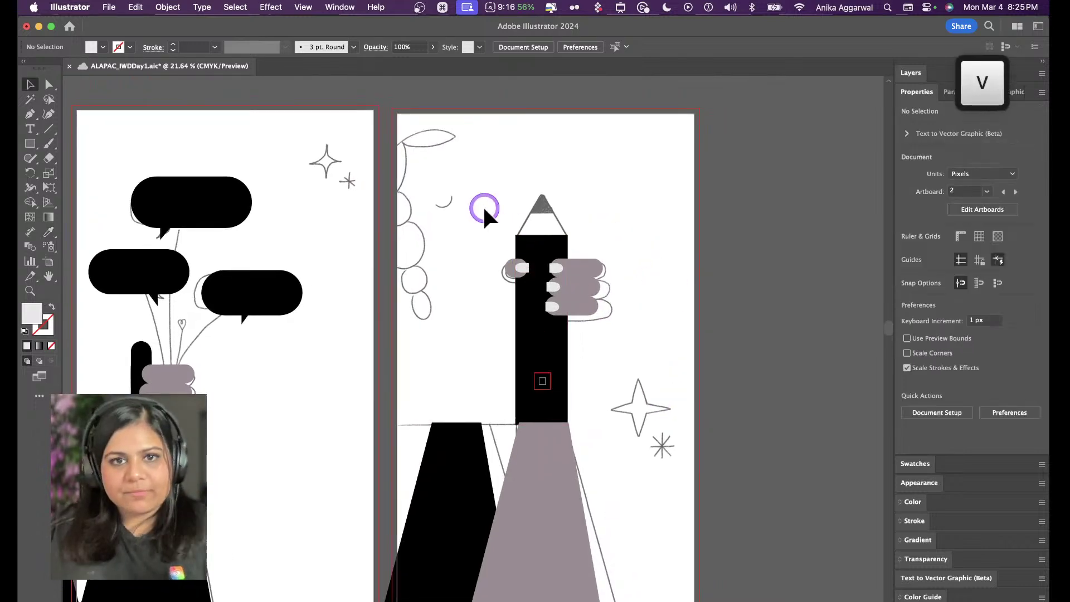
scroll(482, 215, left, 5)
click(340, 154)
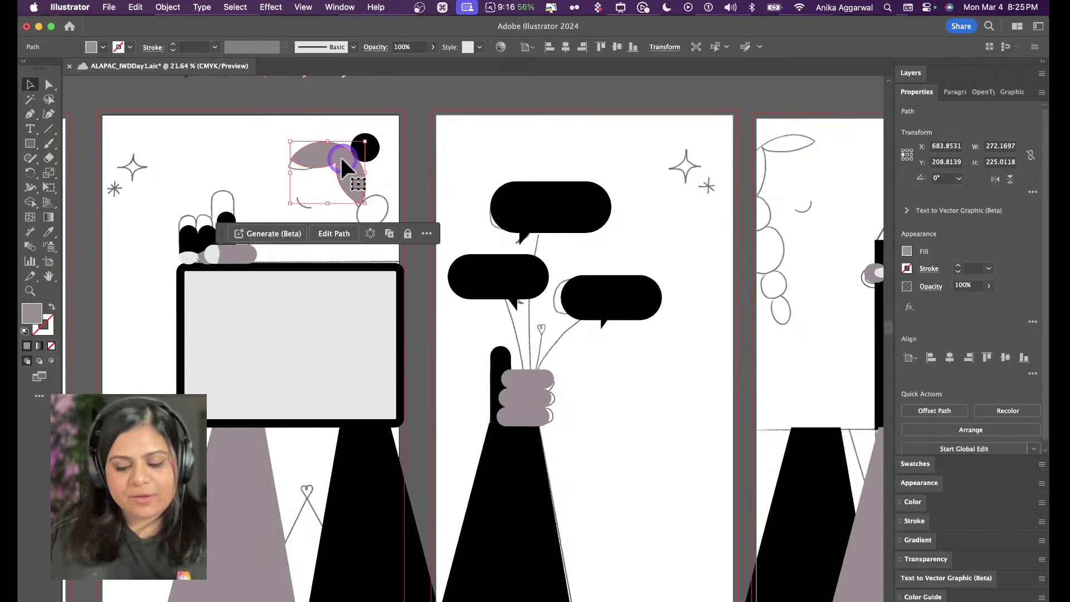
key(super+c)
scroll(465, 178, right, 5)
scroll(596, 101, up, 3)
click(596, 100)
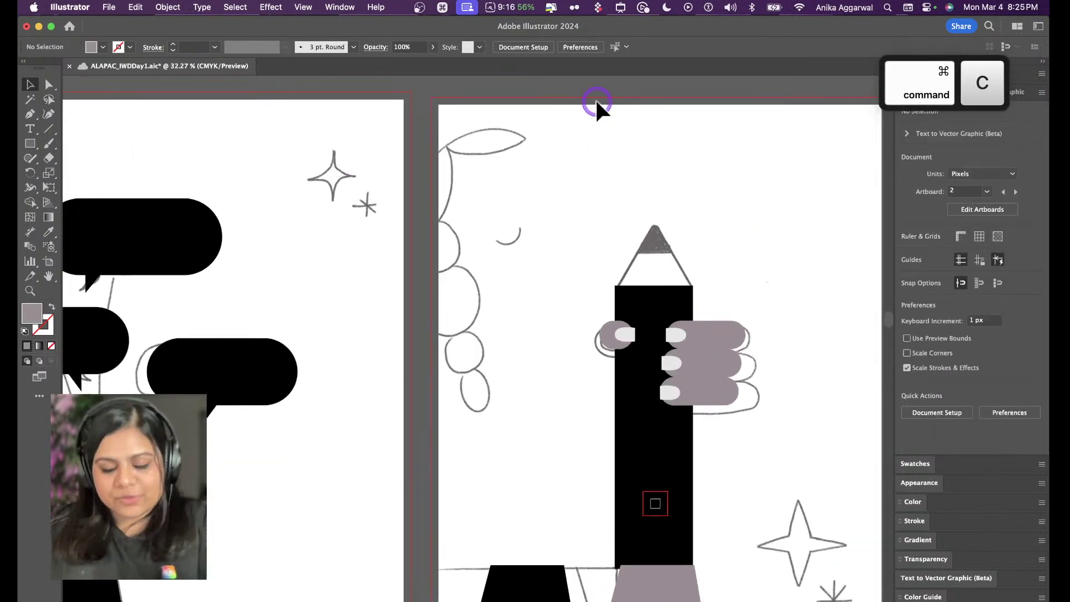
key(super+v)
Mirror the pasted hair shape horizontally and place it over the sketched hair at the pencil artboard's upper-left corner
click(515, 326)
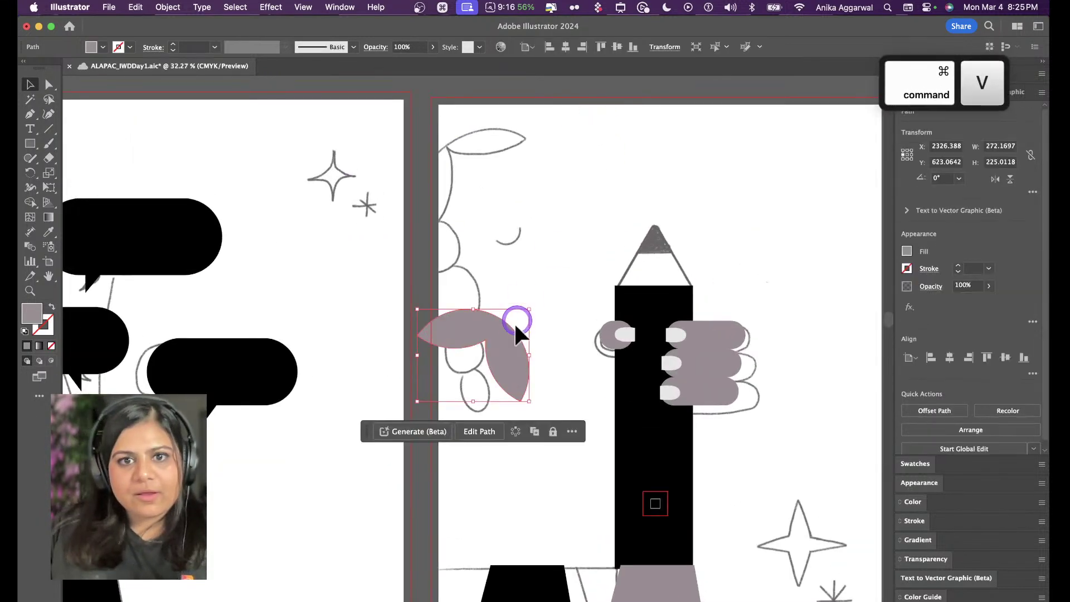
click(995, 180)
mouse_move(345, 331)
mouse_down()
mouse_move(473, 189)
mouse_move(473, 152)
mouse_move(460, 150)
mouse_up()
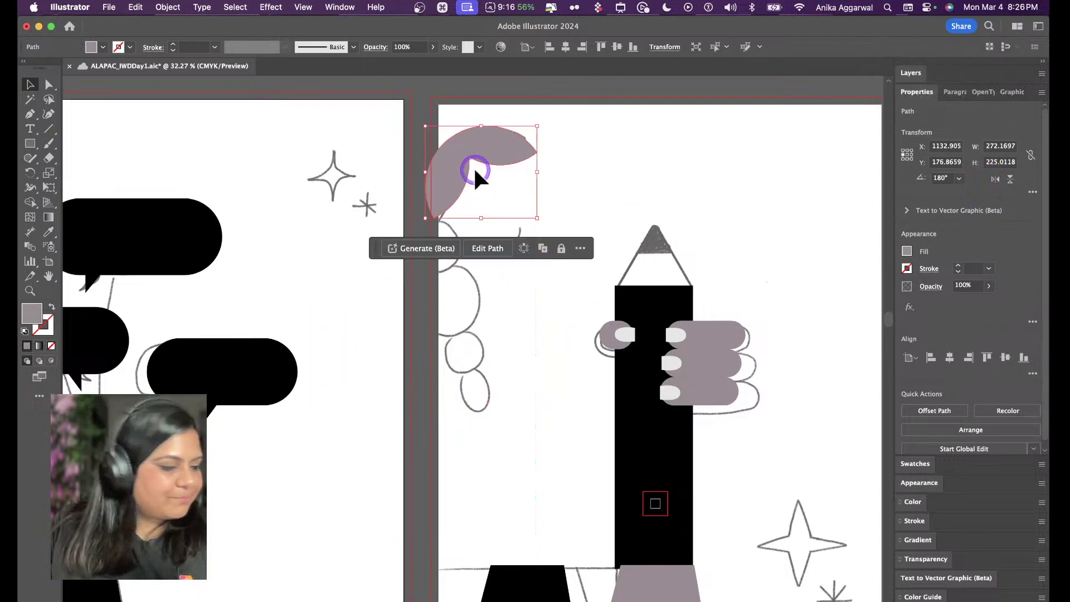
click(486, 98)
Build the braid below the hair from five mauve circles following the sketch, with smaller ones at the end
key(l)
drag(434, 238, 461, 275)
key(v)
drag(446, 239, 454, 280)
drag(454, 280, 465, 366)
click(417, 368)
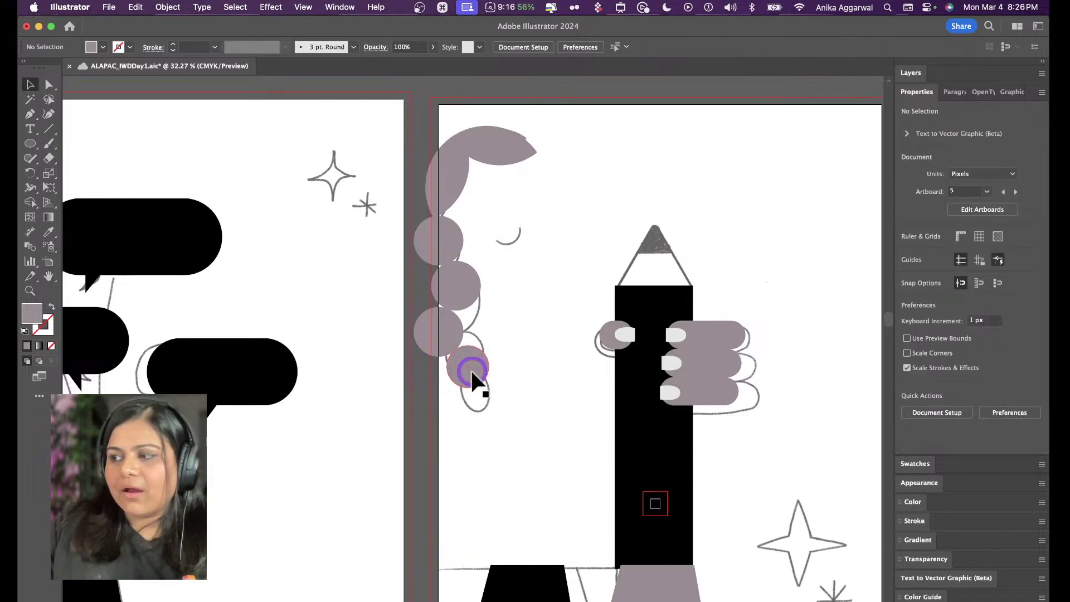
mouse_move(473, 379)
mouse_down()
mouse_move(468, 427)
mouse_move(479, 427)
mouse_move(466, 399)
mouse_up()
click(417, 277)
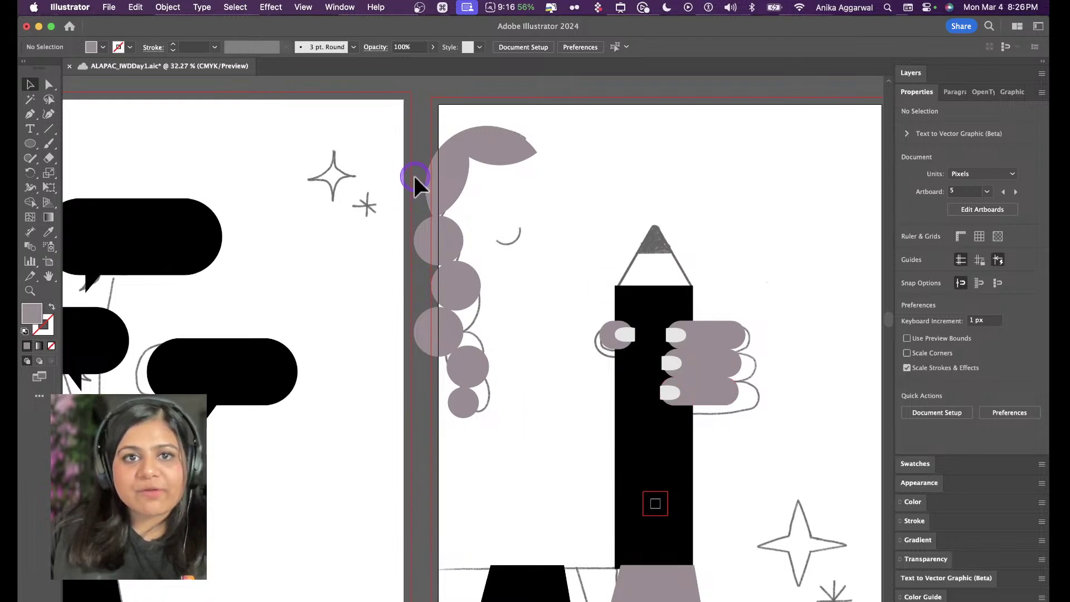
Draw a mauve square about 159 px wide over the heart-hands artboard's four-pointed star, and undo a trial 45° rotation
scroll(546, 131, left, 15)
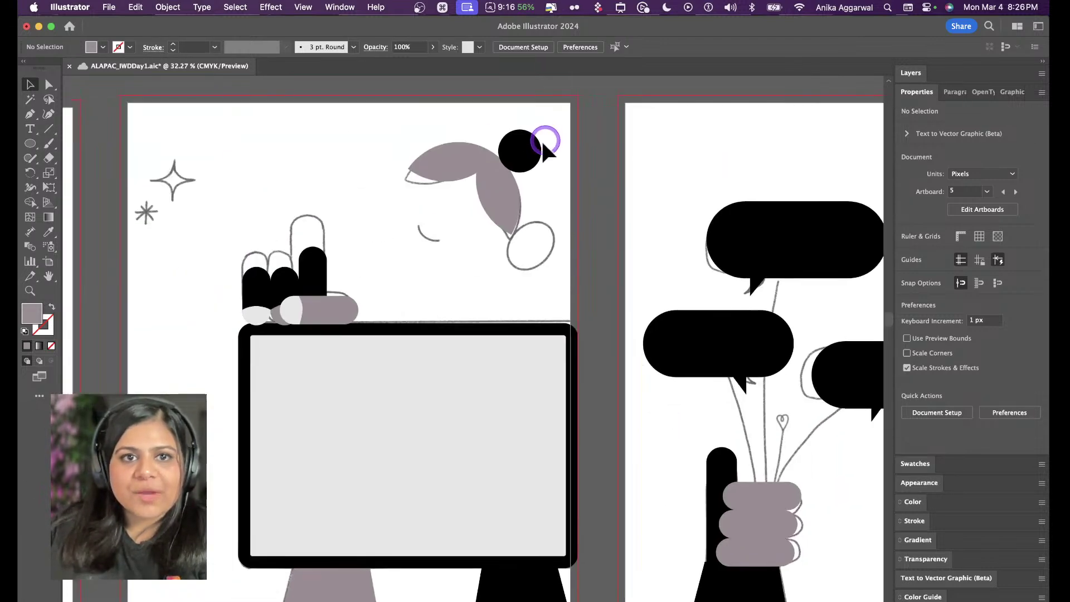
scroll(543, 148, left, 10)
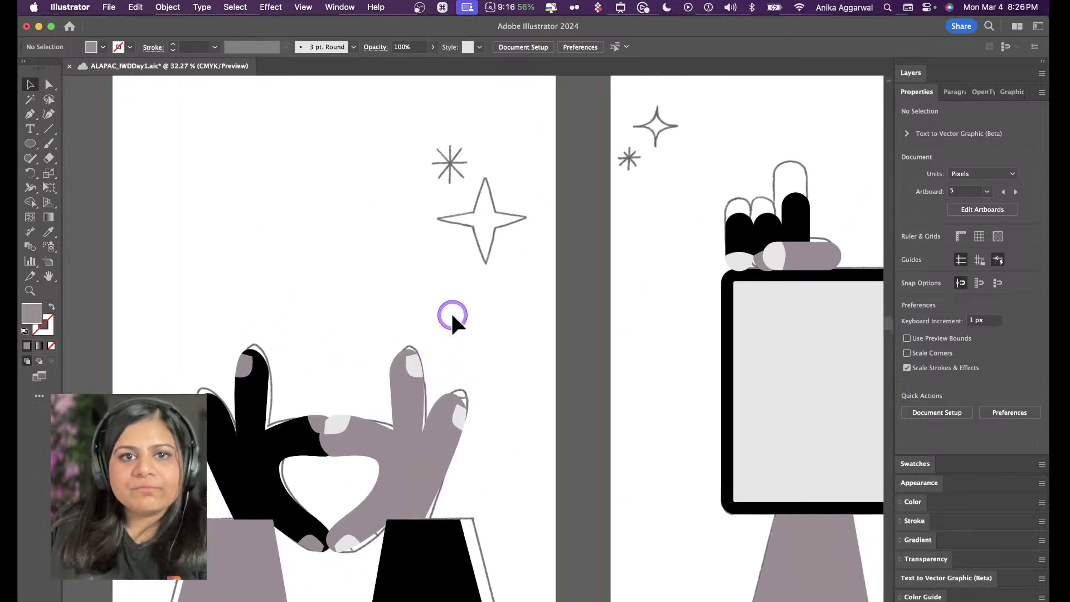
scroll(452, 319, right, 4)
key(m)
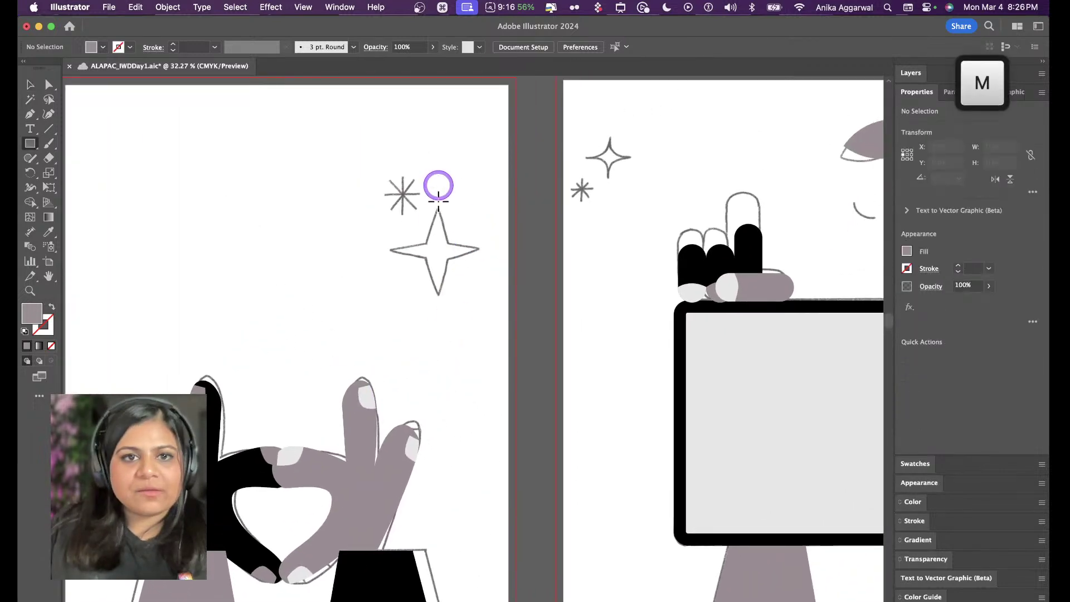
drag(416, 224, 480, 277)
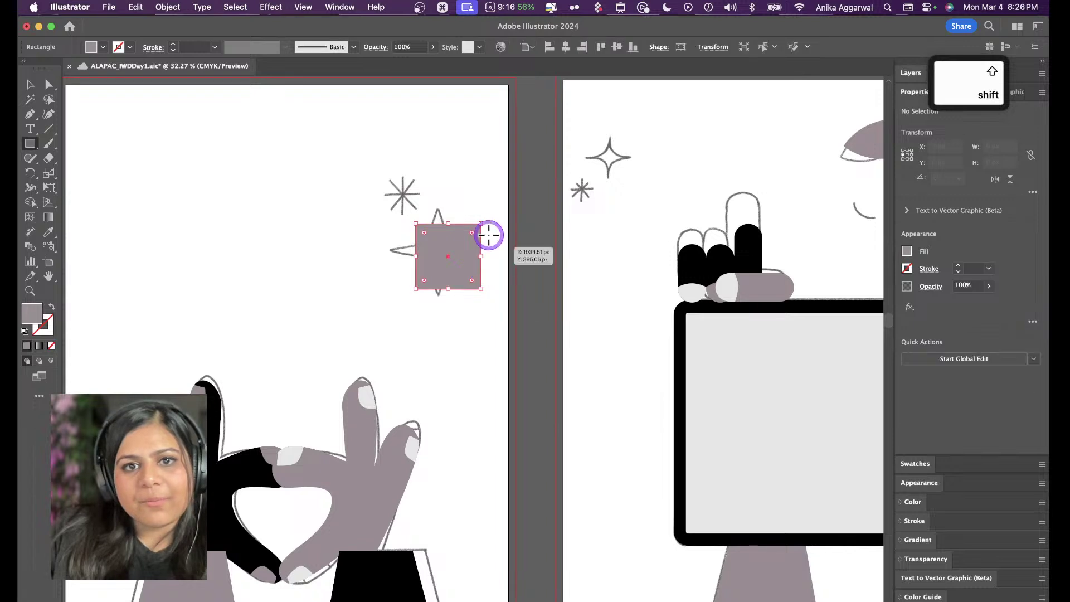
drag(485, 218, 439, 197)
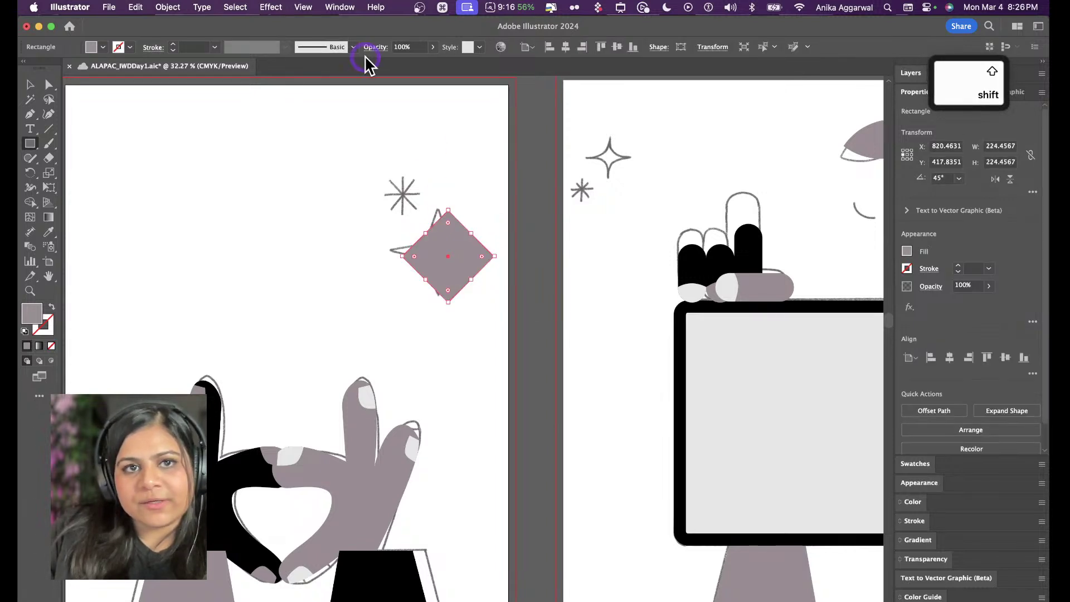
key(super+z)
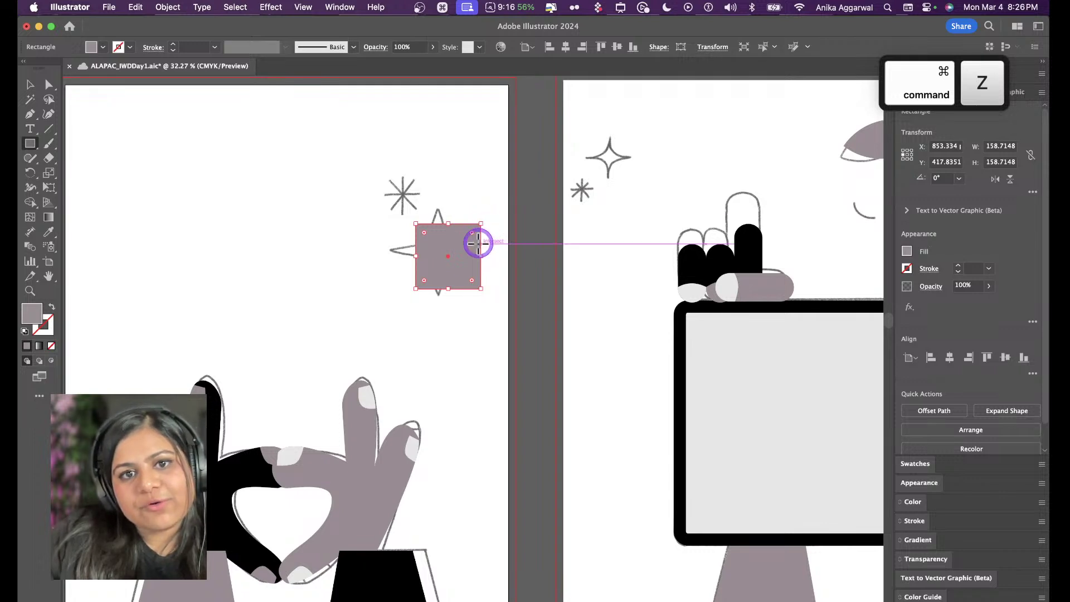
Try applying Chamfer corners to the star's square and raising their radius
key(v)
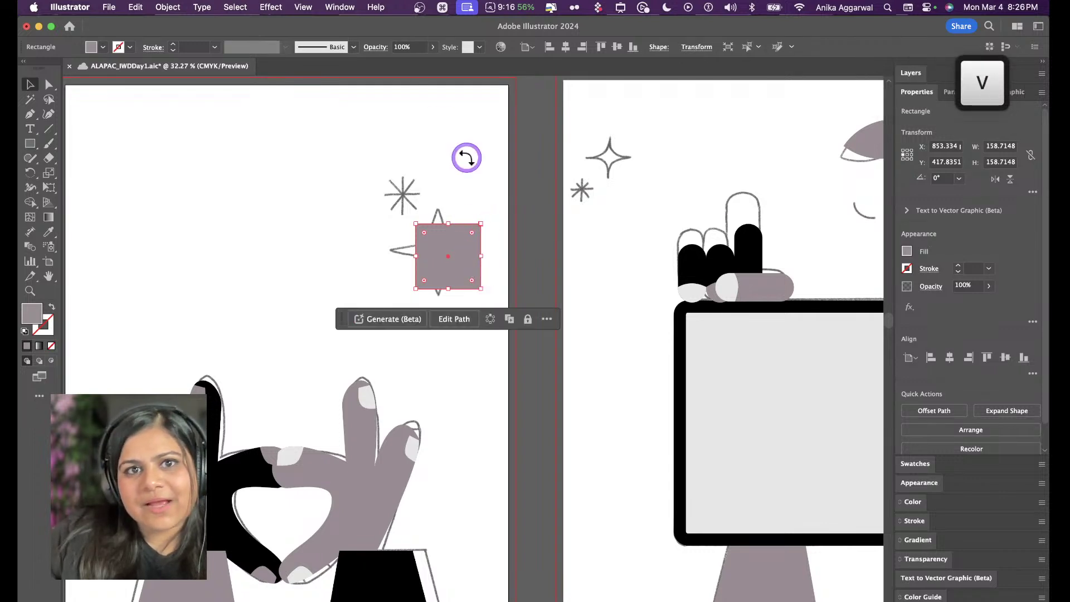
key(a)
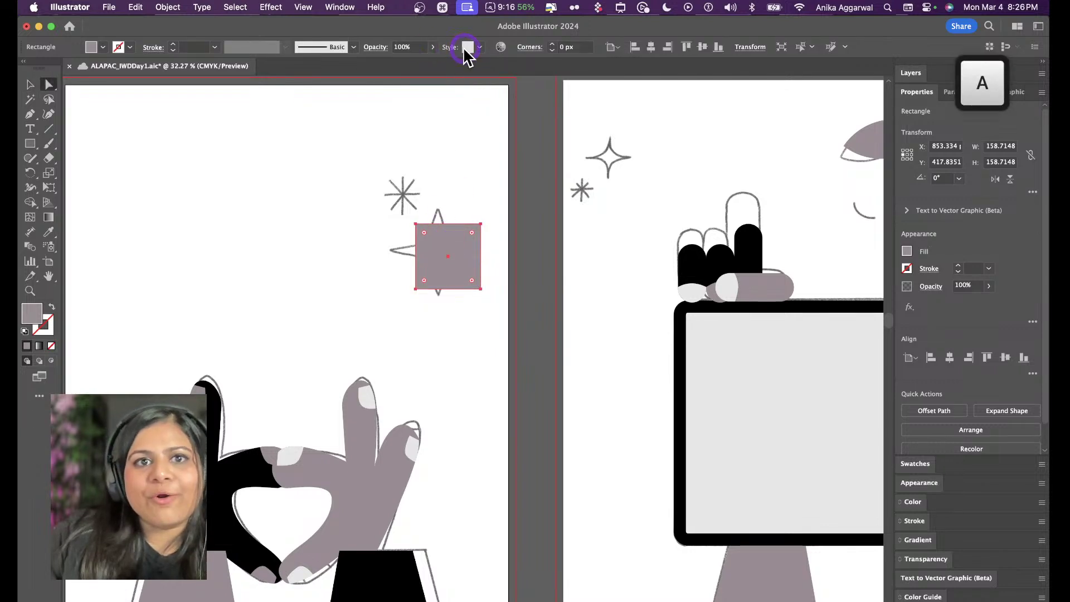
click(534, 48)
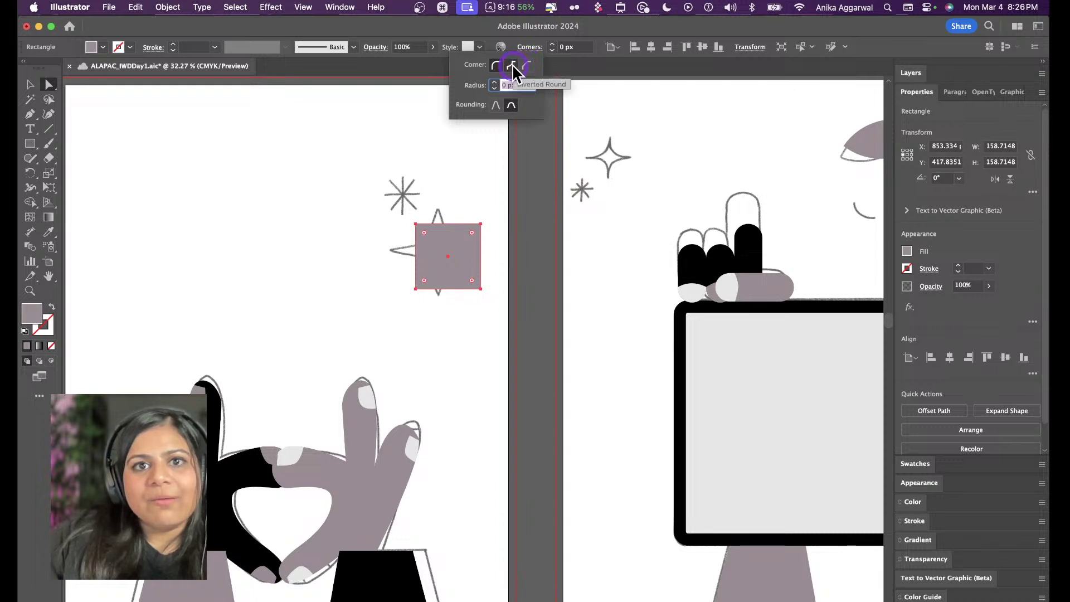
click(527, 65)
click(494, 83)
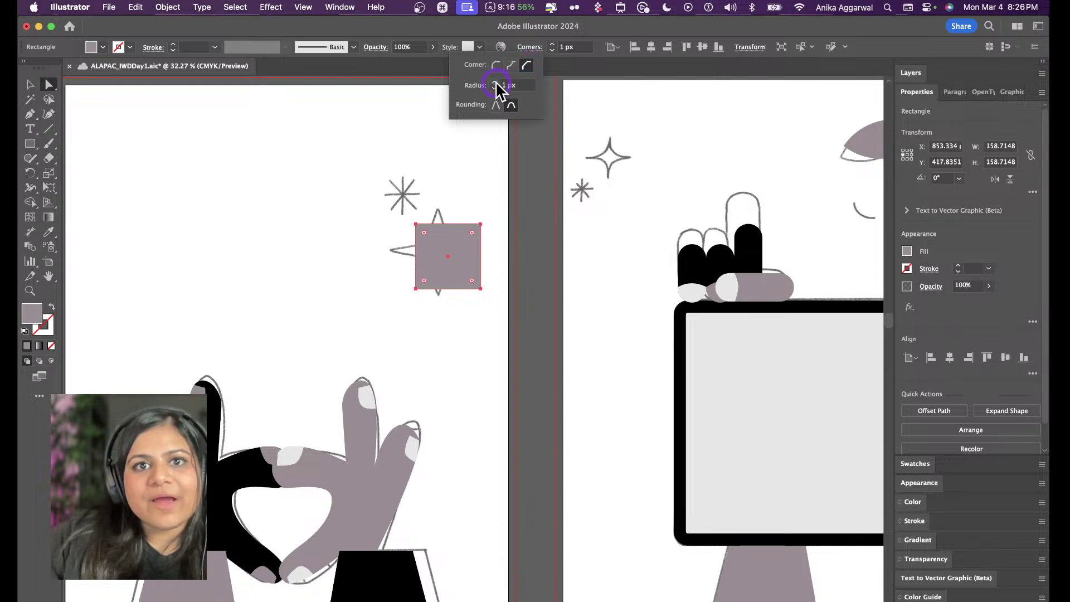
click(494, 83)
click(494, 82)
Try reshaping the star square's corners with other corner types and the alternative rounding option
drag(424, 233, 397, 191)
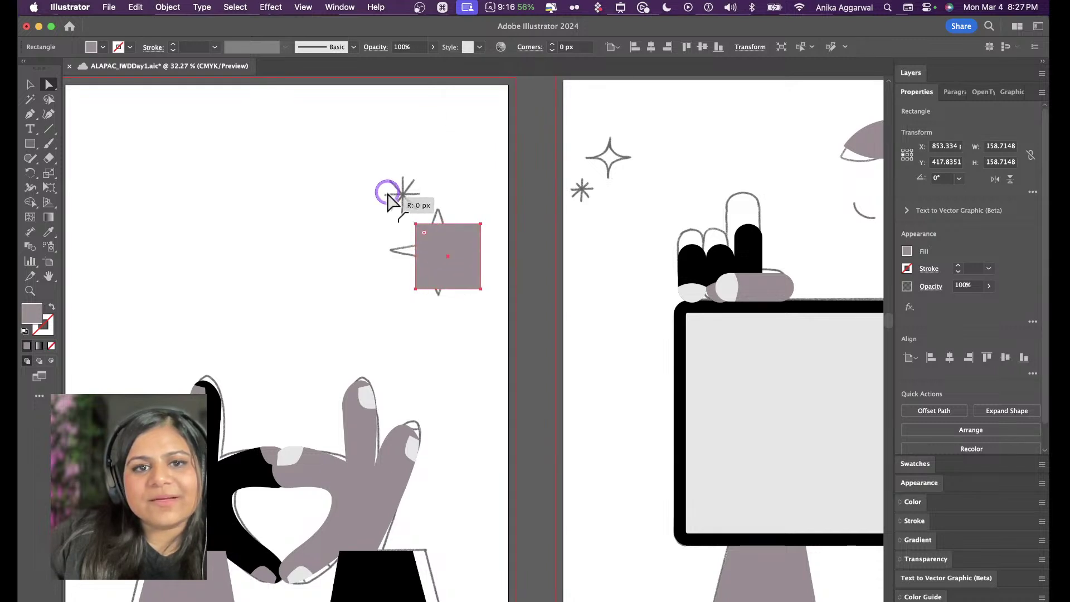
click(531, 48)
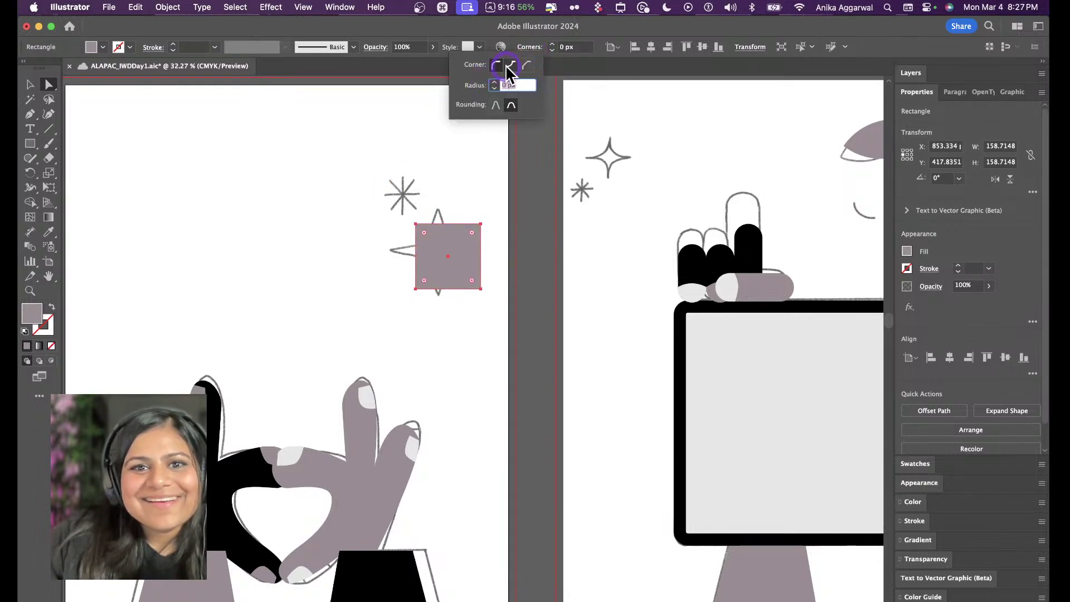
drag(429, 228, 460, 114)
click(536, 47)
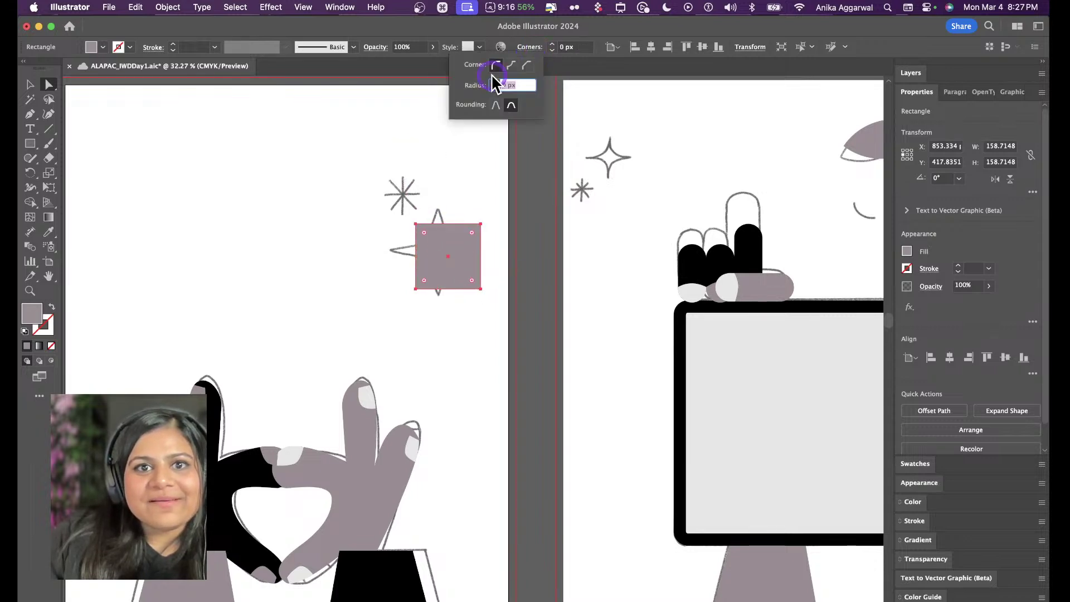
click(525, 61)
click(461, 197)
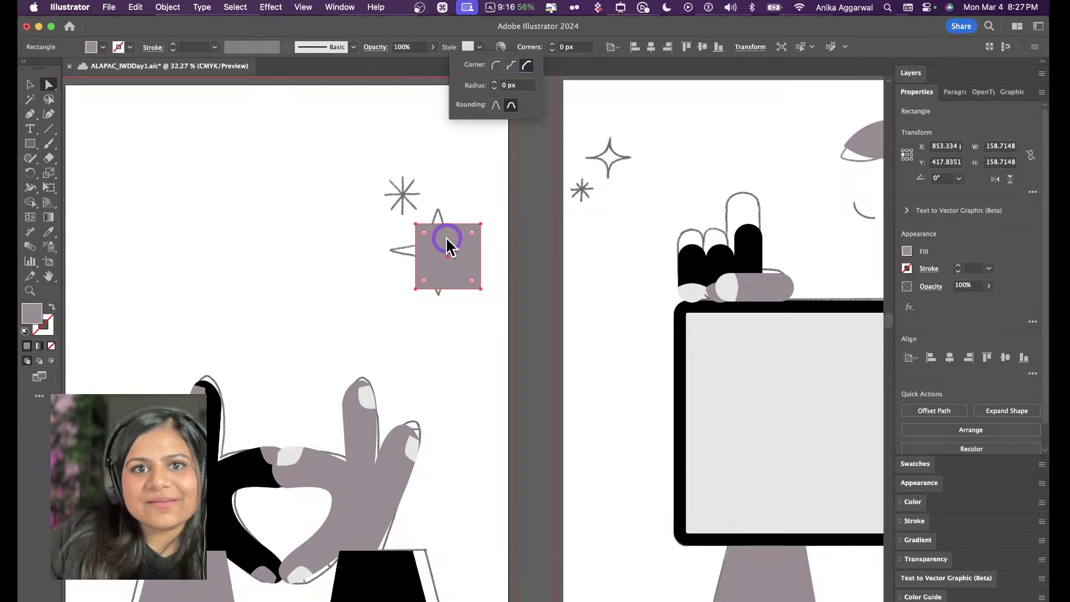
click(496, 104)
click(422, 233)
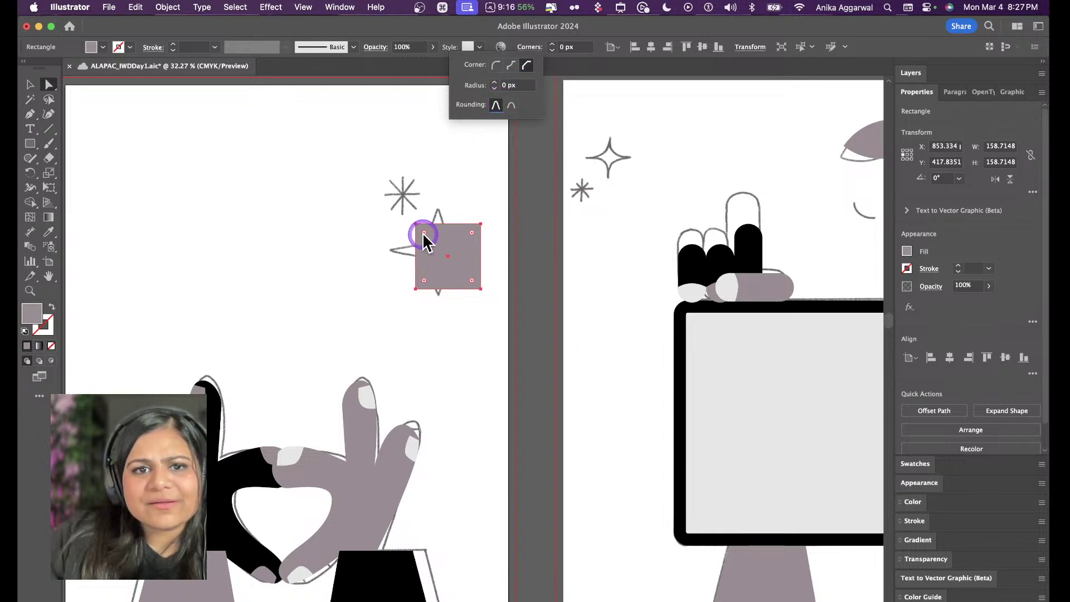
drag(423, 236, 394, 172)
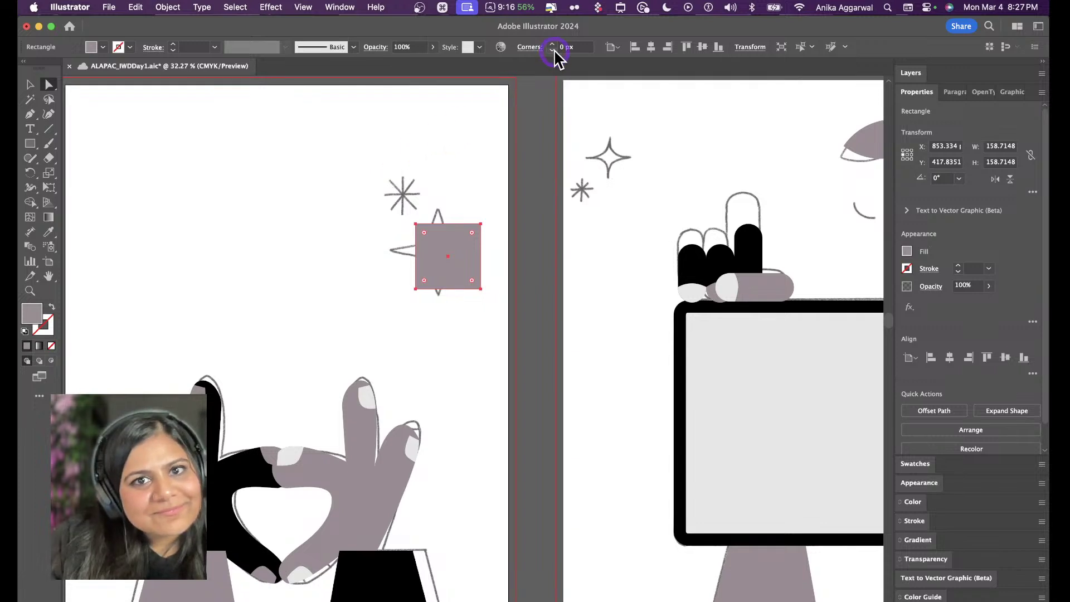
Duplicate the square above the sketched star and turn the copy into a four-pointed star with fully enlarged Inverted Round corners
key(v)
click(448, 271)
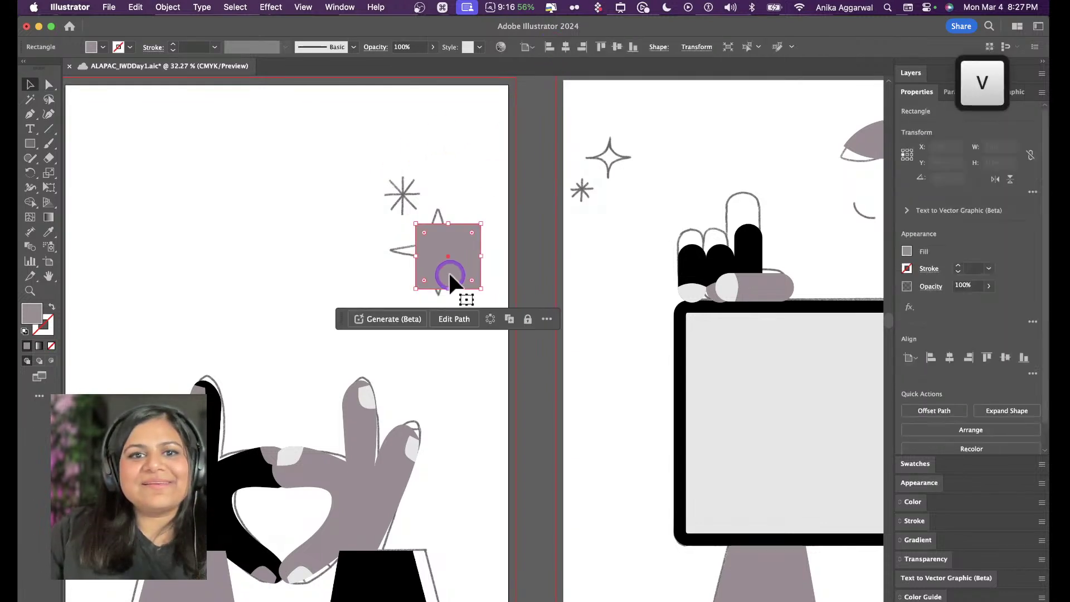
alt+drag(448, 271, 411, 98)
key(a)
click(427, 139)
click(528, 48)
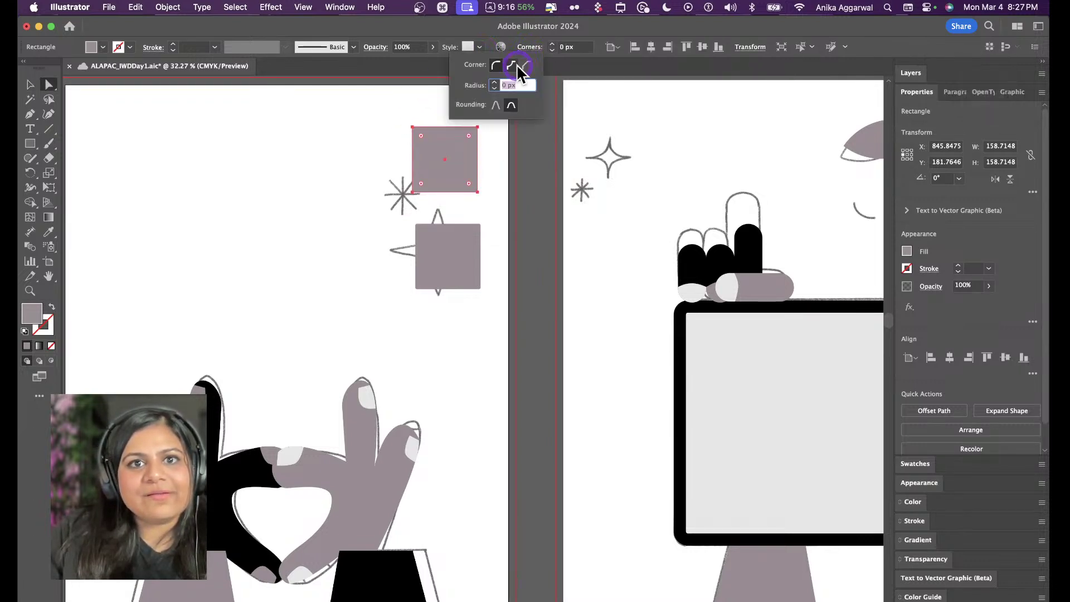
click(514, 64)
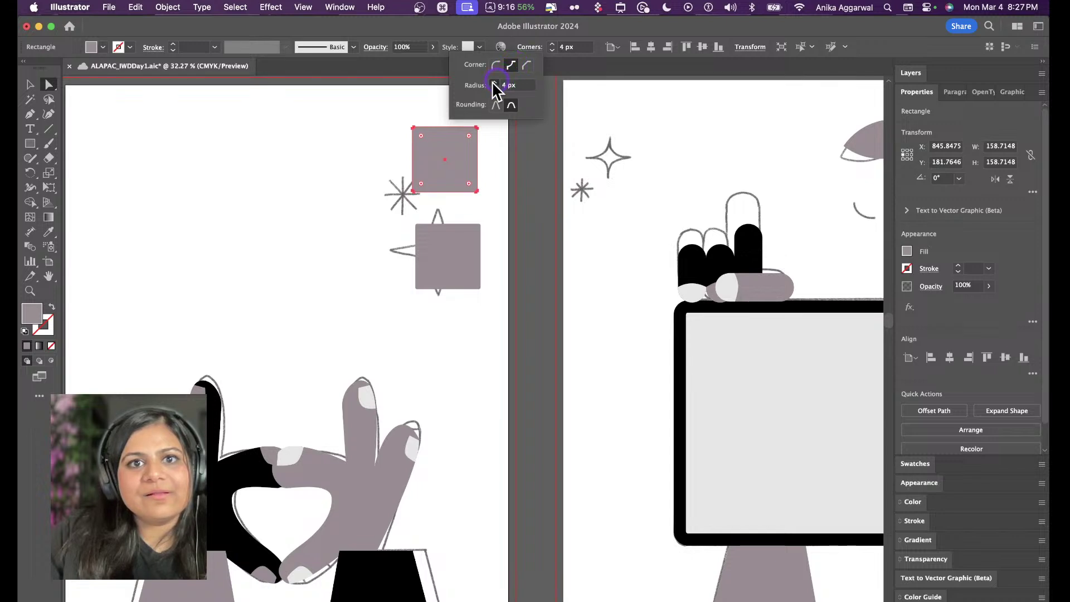
drag(424, 142, 471, 167)
click(490, 121)
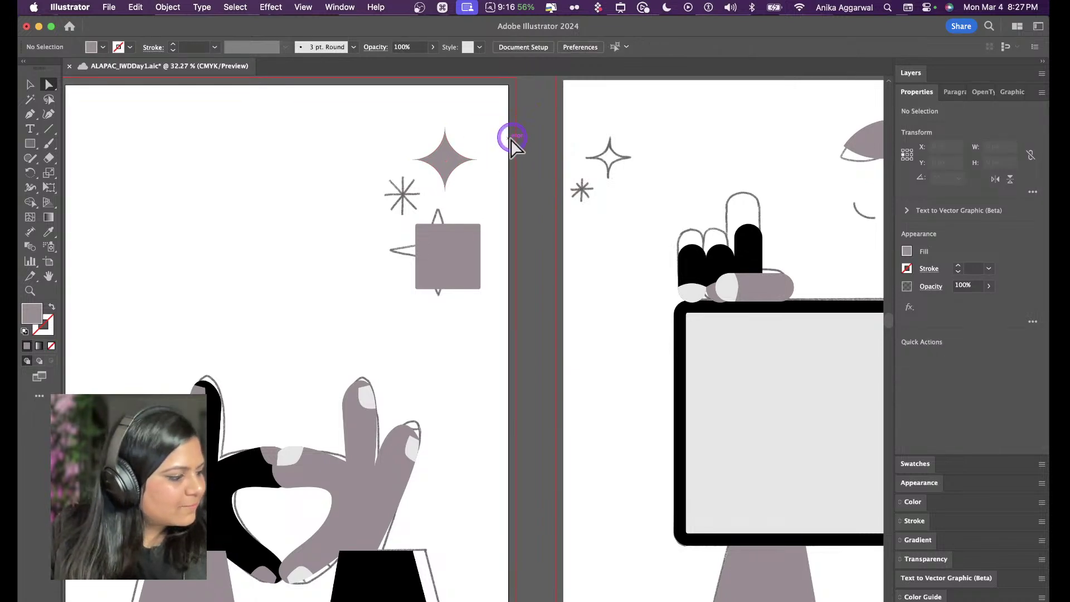
Delete the original square and draw a new mauve square about 205 px wide over the sketched four-pointed star
click(440, 273)
key(Delete)
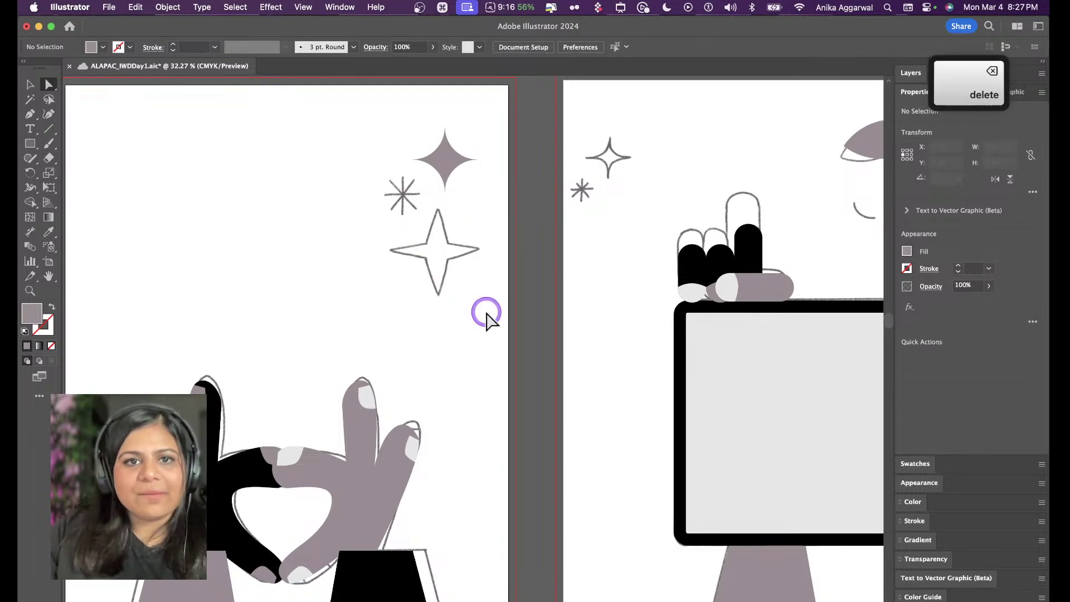
key(m)
drag(433, 221, 517, 300)
key(v)
drag(482, 256, 430, 263)
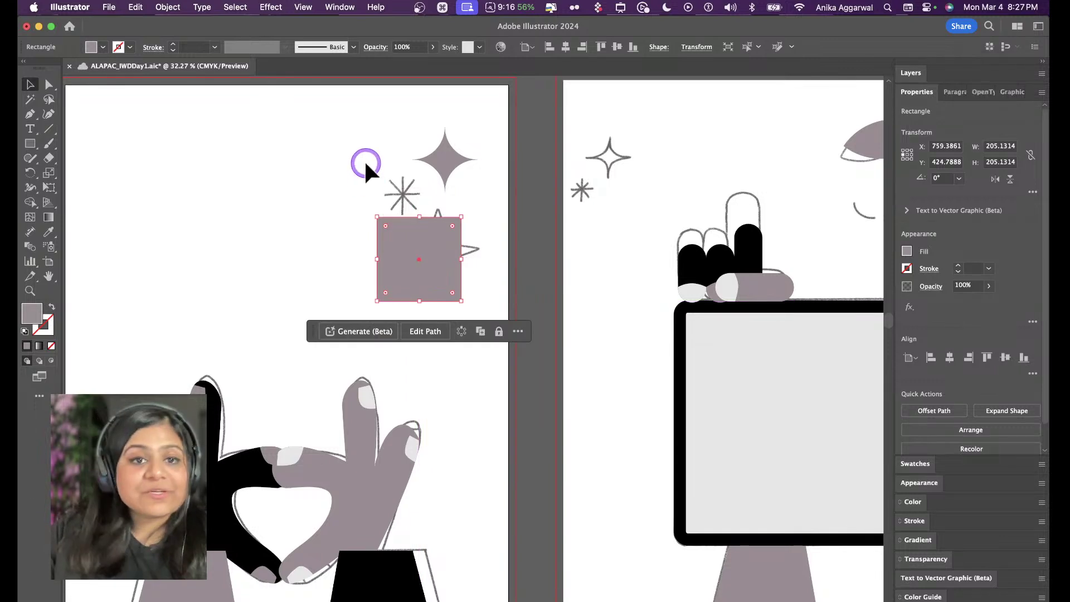
Give the new square Inverted Round corners with a radius of about 102.57 px to form a four-pointed star
key(a)
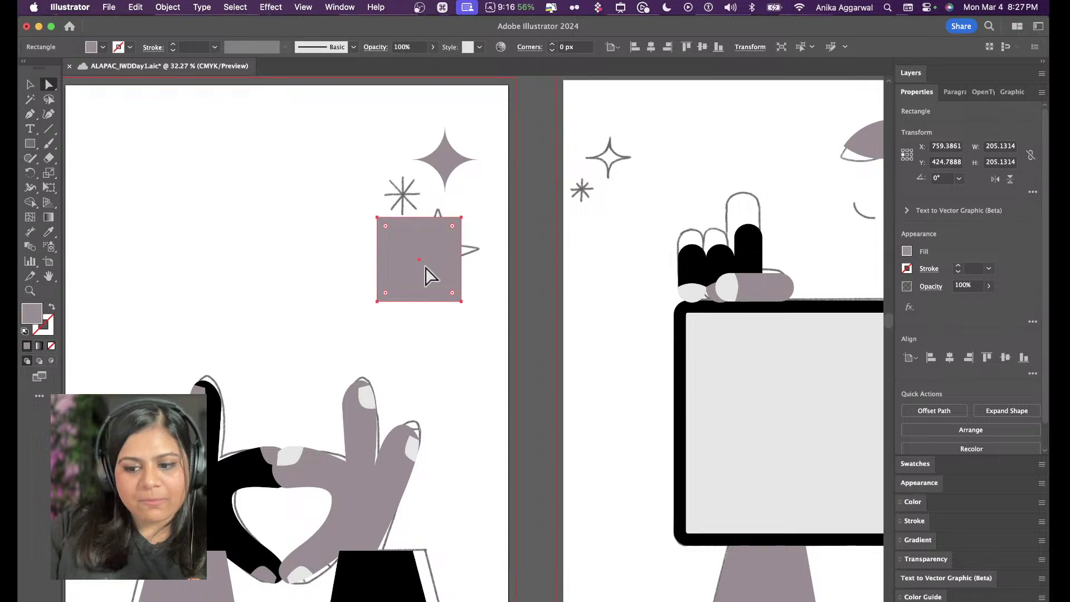
click(525, 48)
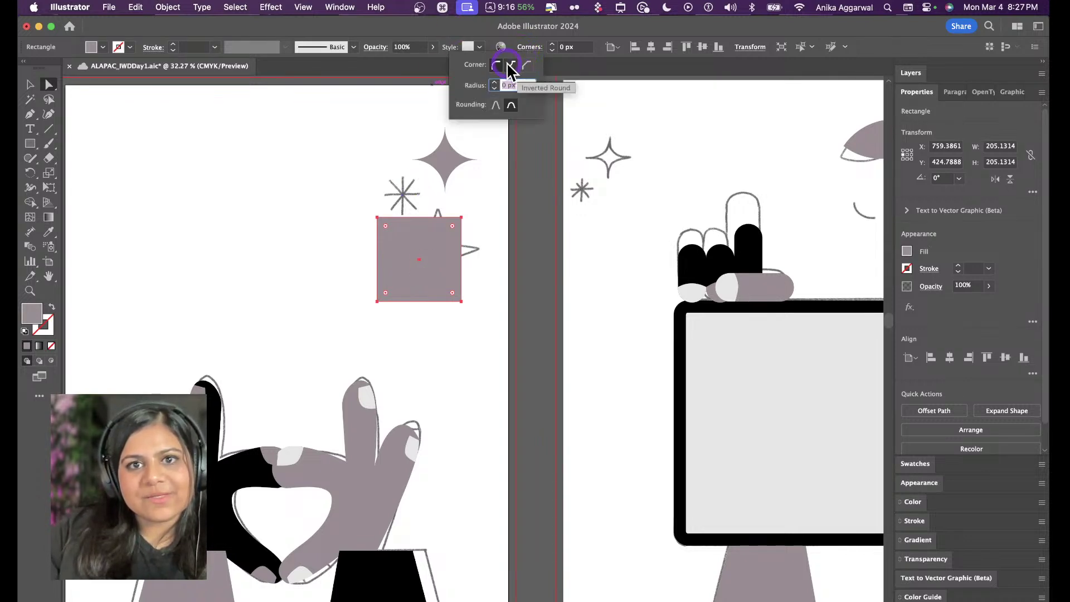
click(510, 68)
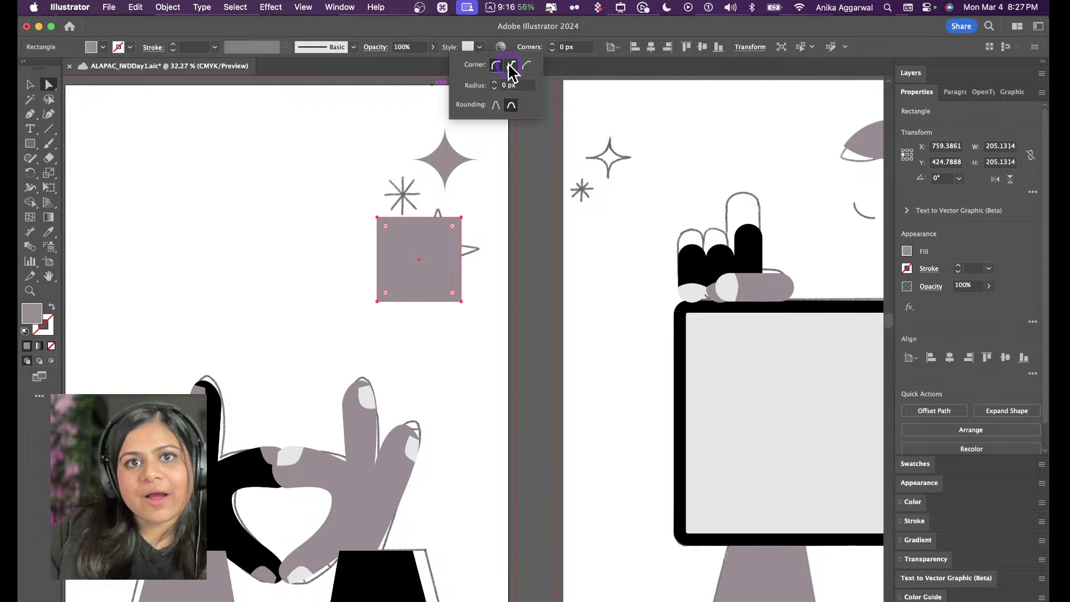
click(401, 249)
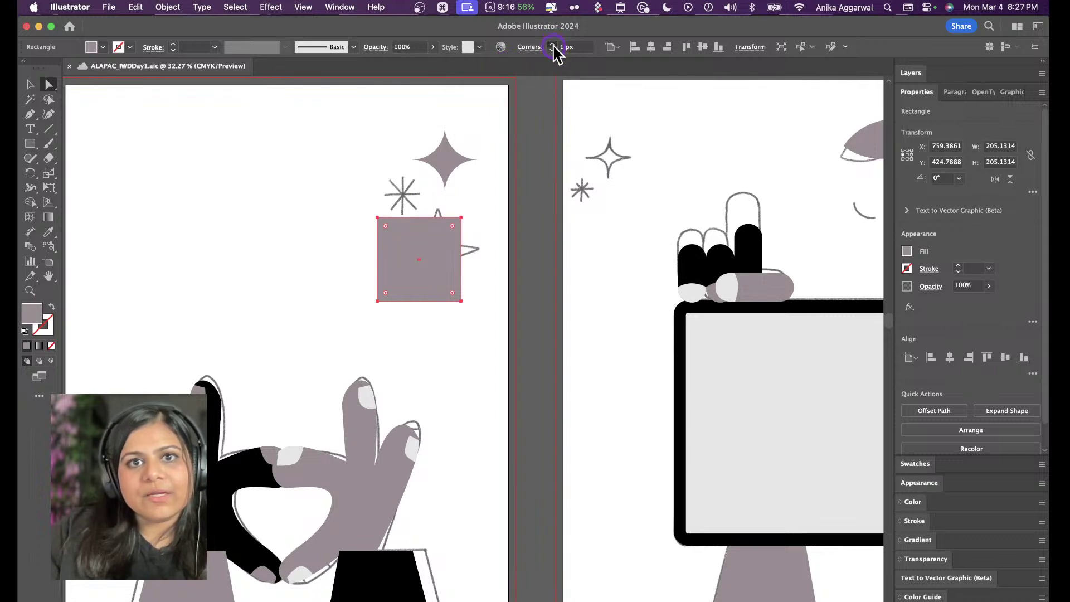
mouse_move(385, 226)
mouse_down()
mouse_move(408, 259)
mouse_move(401, 241)
mouse_up()
key(cmd+z)
click(529, 46)
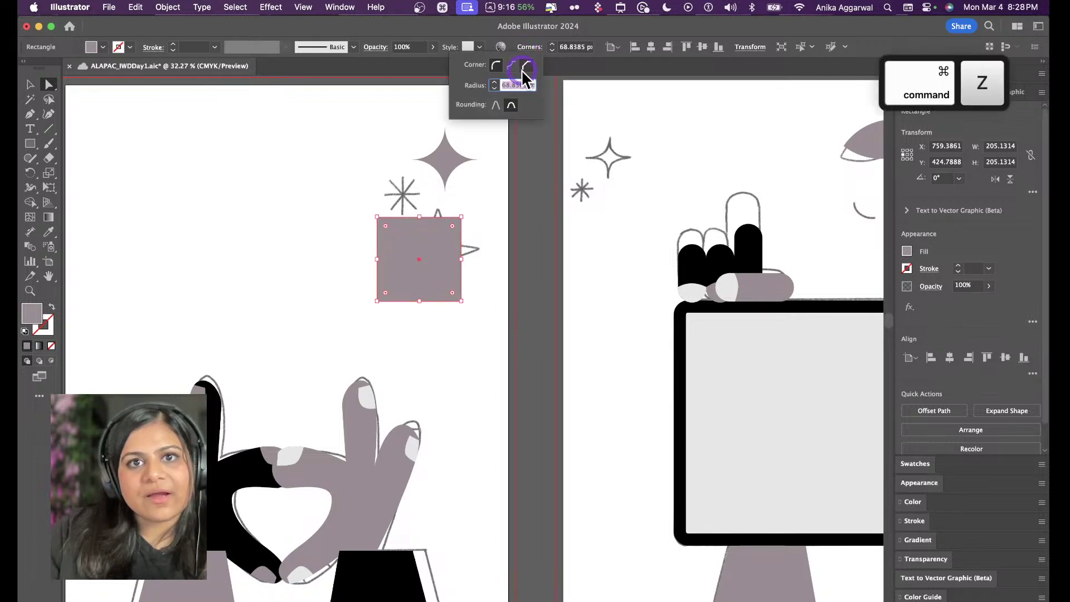
click(511, 65)
click(410, 243)
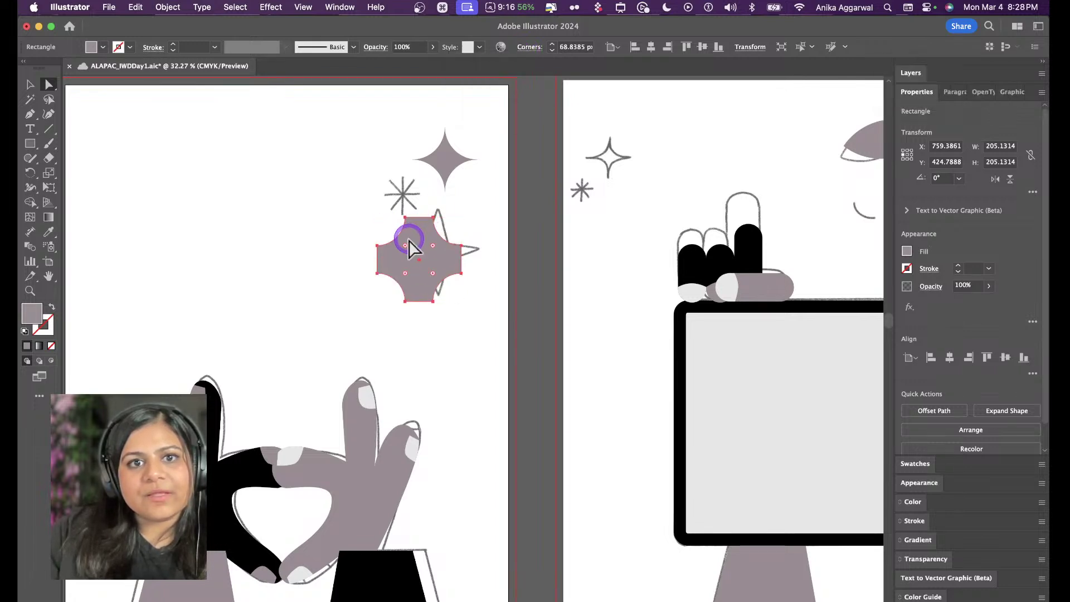
drag(407, 246, 427, 273)
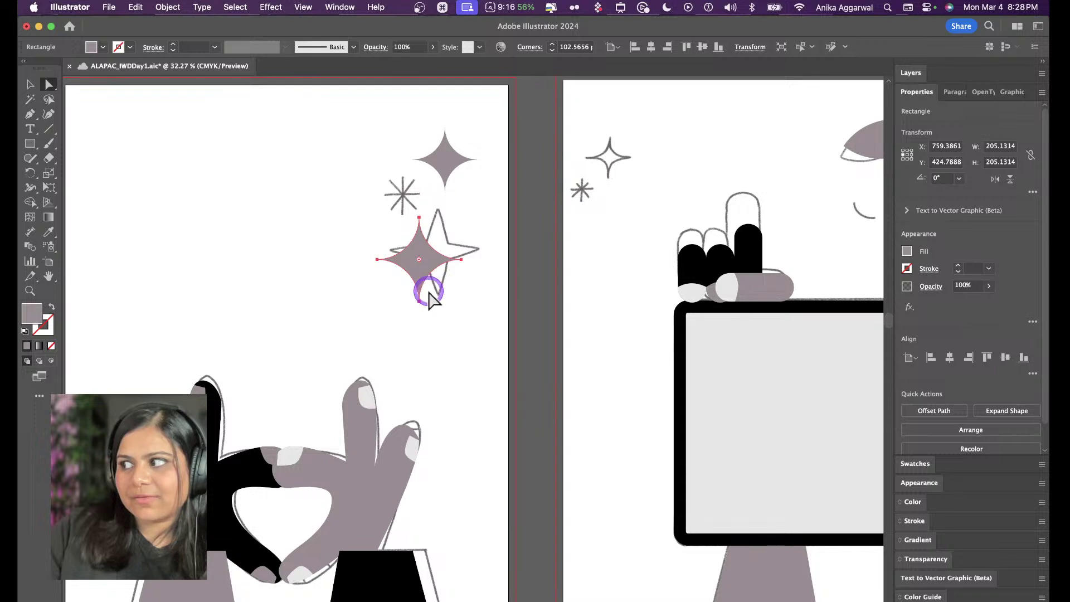
Delete the smaller trial star and move the remaining mauve star above the sketched four-pointed star
key(v)
click(478, 273)
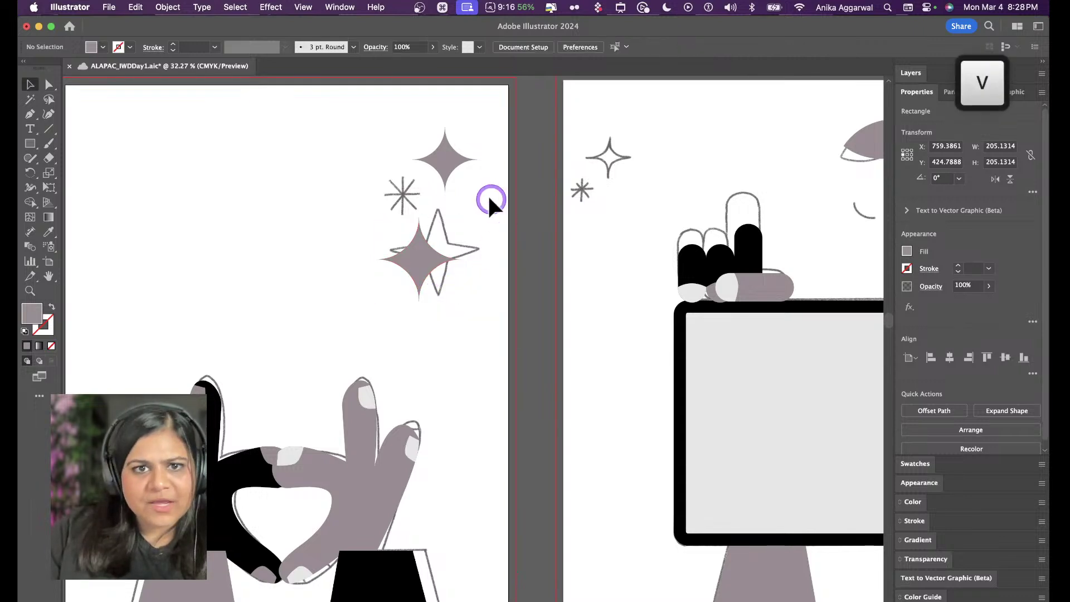
click(450, 167)
key(Delete)
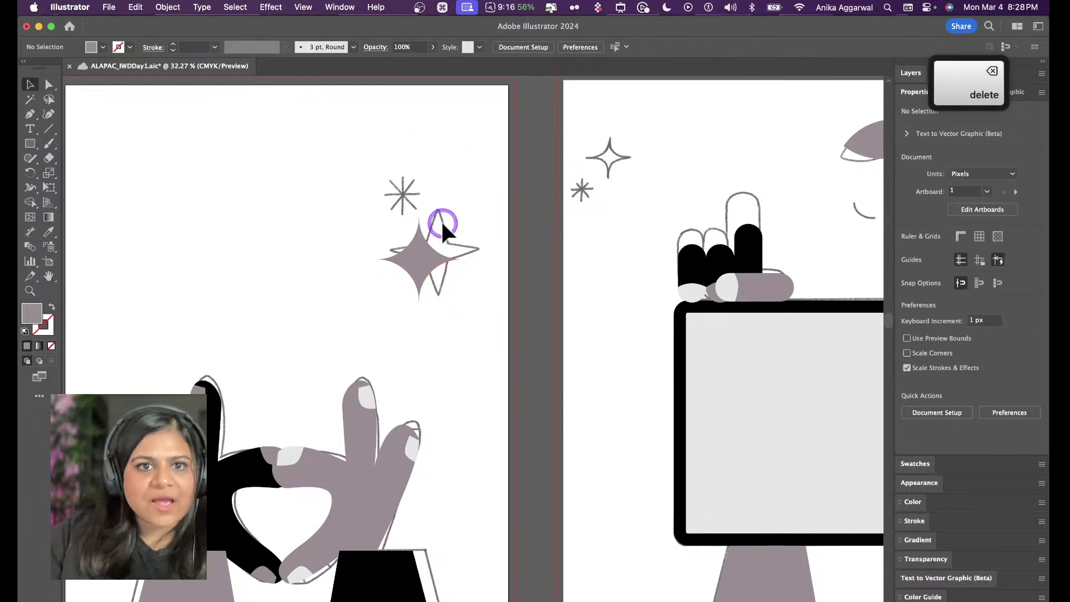
drag(430, 268, 466, 185)
click(340, 148)
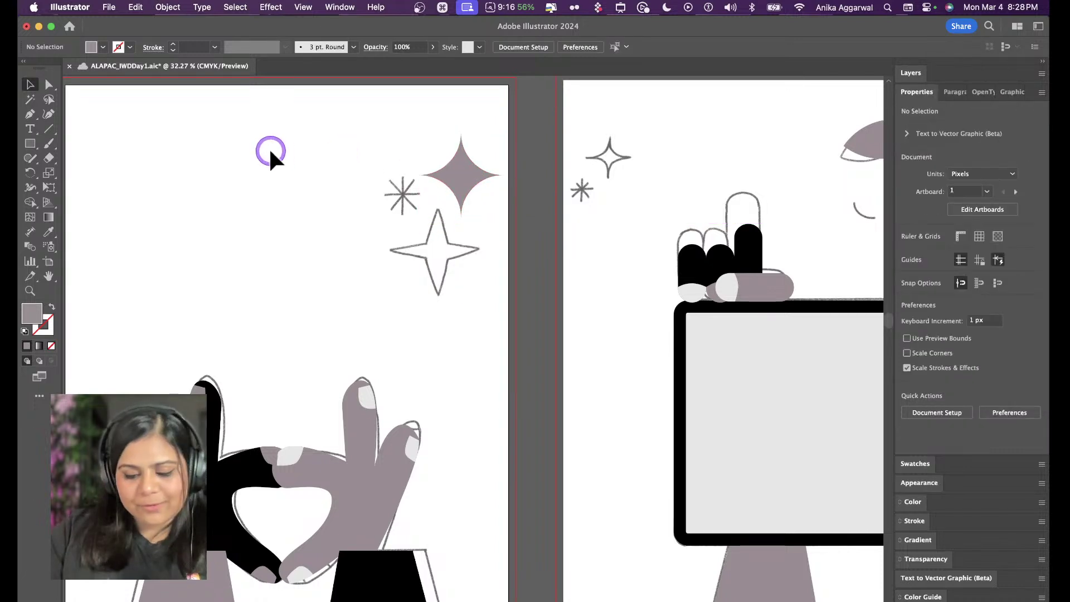
Draw a mauve square about 169 px wide in the empty area to the left of the sketched asterisk
key(m)
drag(232, 152, 296, 216)
key(v)
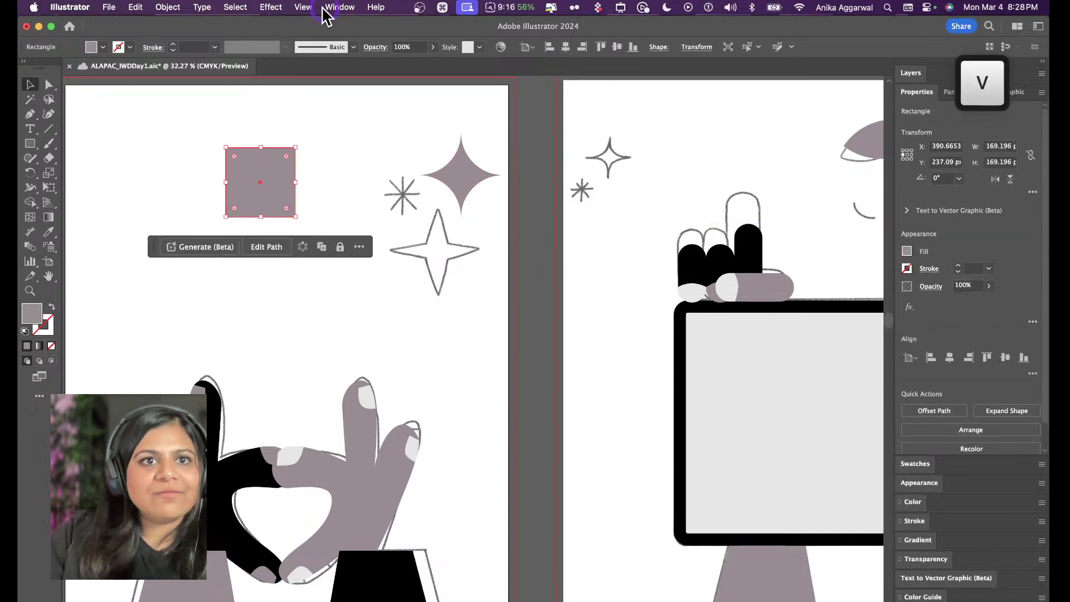
Apply a Pucker & Bloat effect of -69% to the new square
click(284, 8)
mouse_move(335, 134)
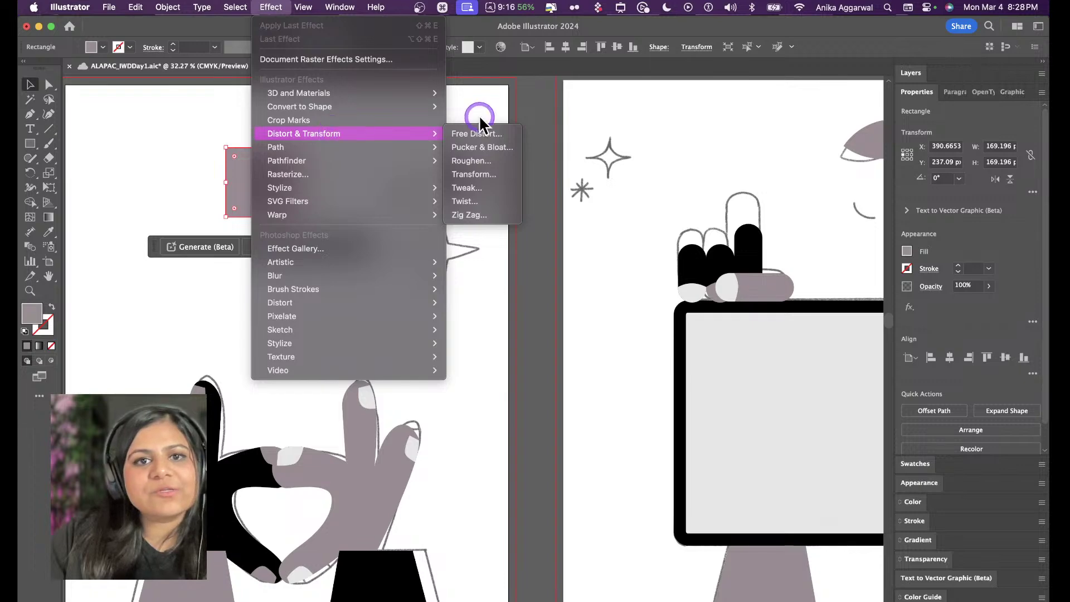
click(482, 148)
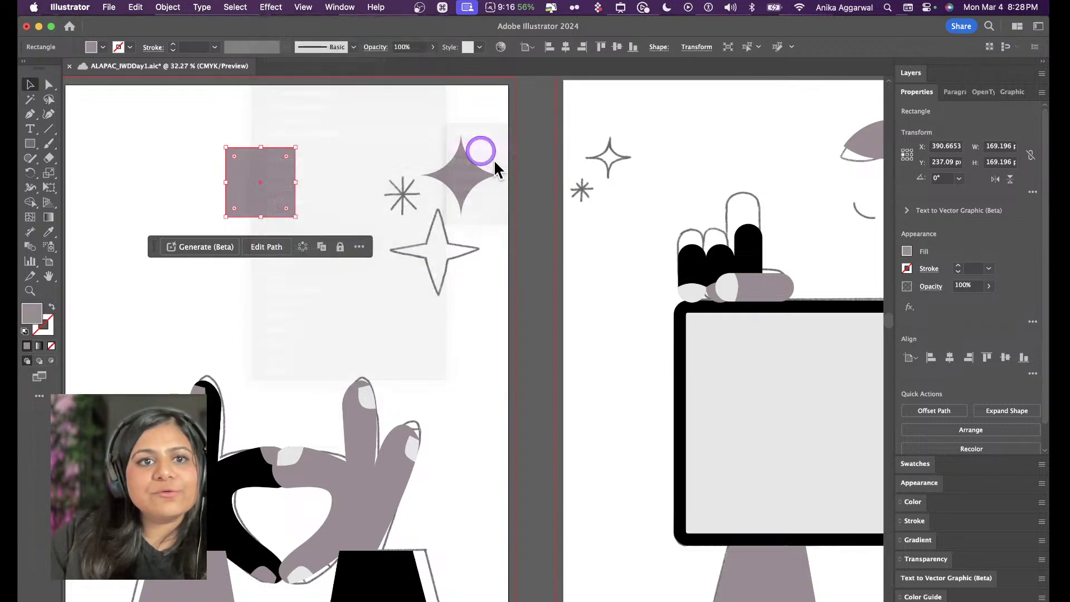
drag(482, 474, 510, 273)
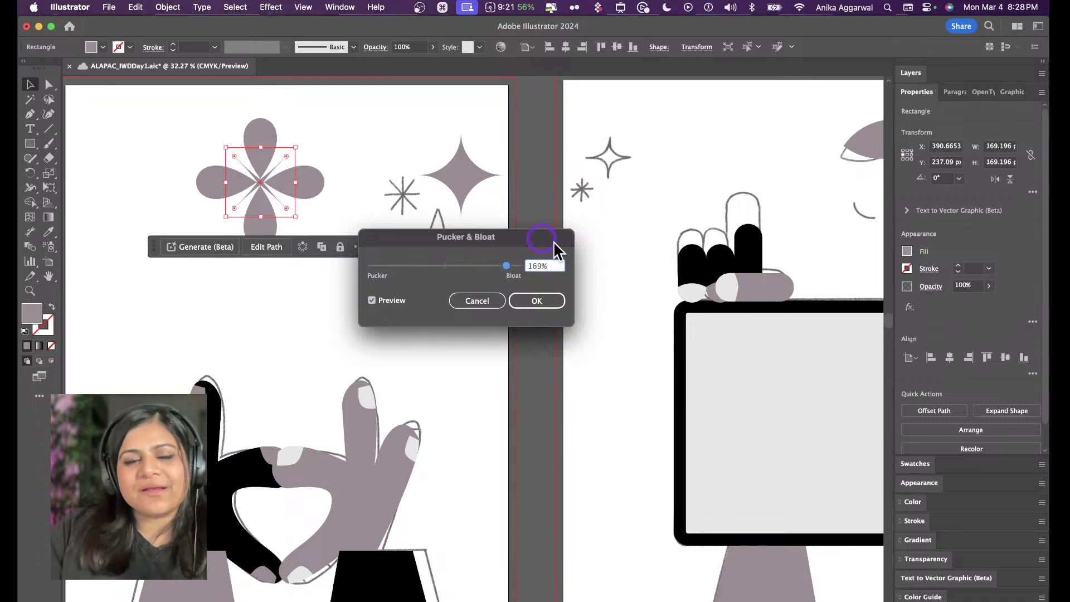
mouse_move(393, 268)
mouse_down()
mouse_move(424, 266)
mouse_move(401, 266)
mouse_up()
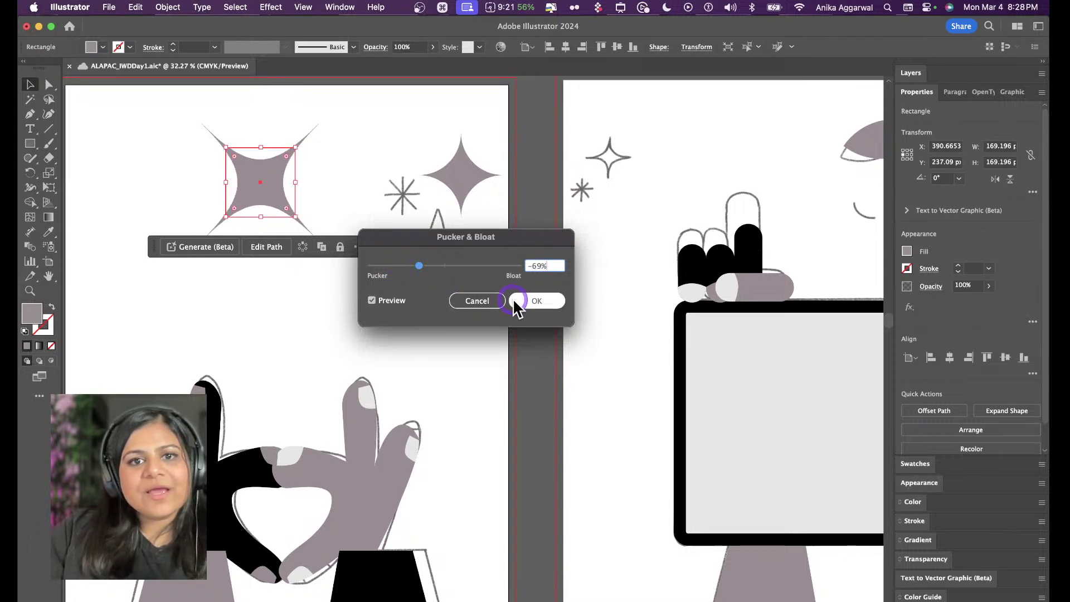
click(536, 300)
Rotate the puckered shape by 45° and place it over the sketched four-pointed star, then delete the Inverted Round star
click(306, 184)
click(302, 137)
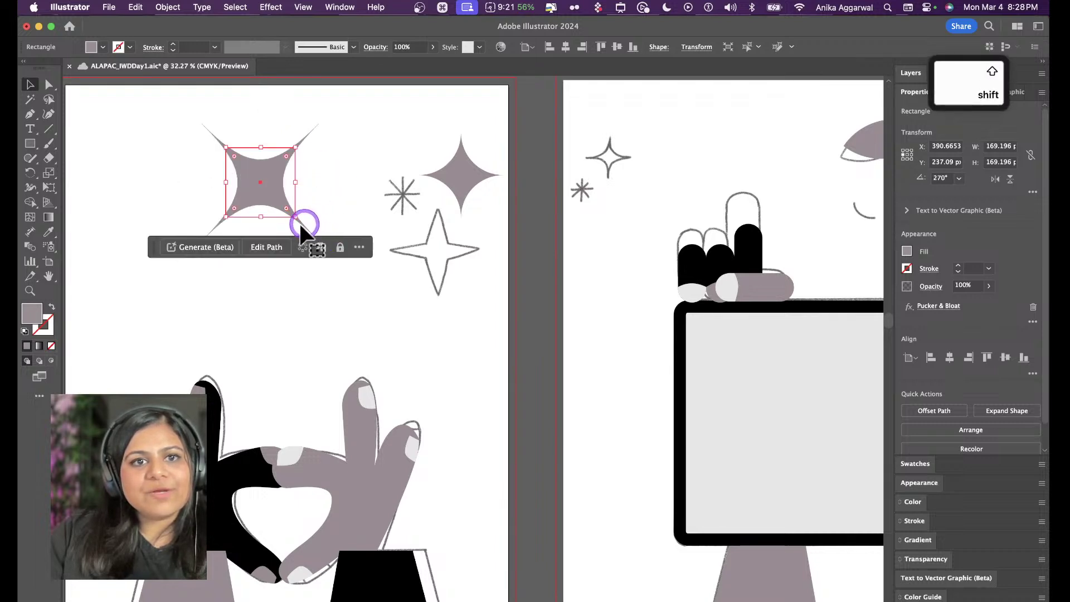
drag(300, 220, 449, 260)
click(463, 167)
key(BackSpace)
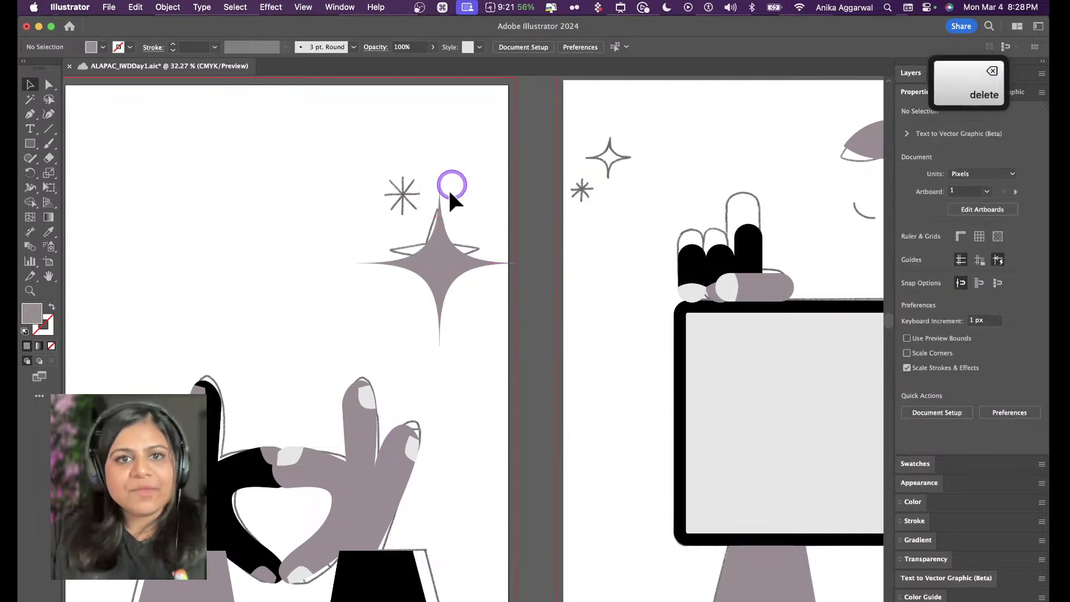
Round the puckered star's corners into an eight-pointed burst and move it up over the sketched star
click(440, 255)
mouse_move(437, 226)
mouse_down()
mouse_move(440, 255)
mouse_move(437, 239)
mouse_move(442, 249)
mouse_move(449, 233)
mouse_up()
click(524, 194)
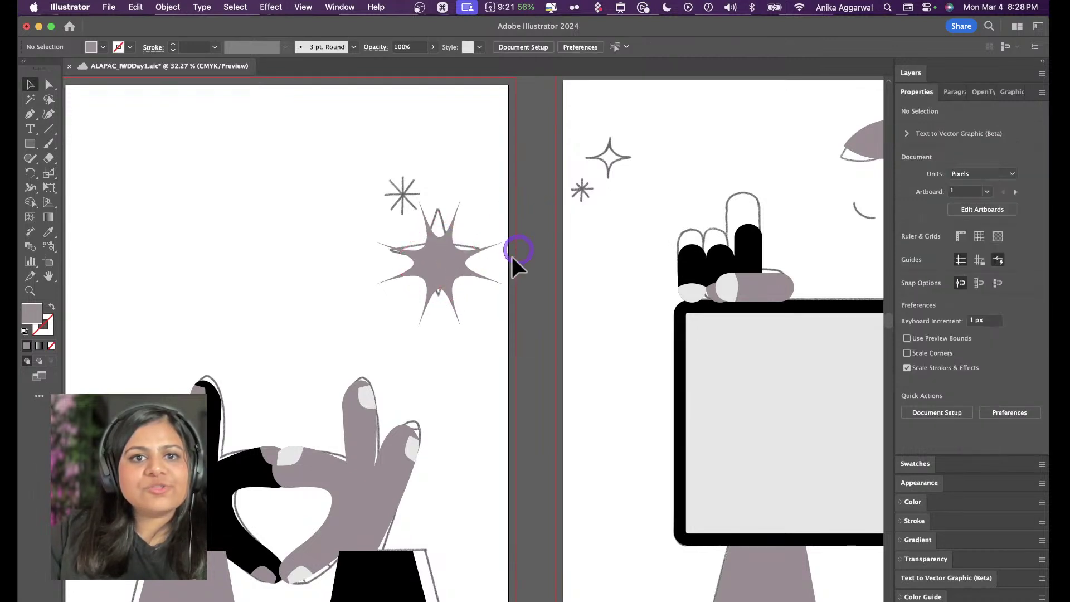
drag(448, 271, 444, 249)
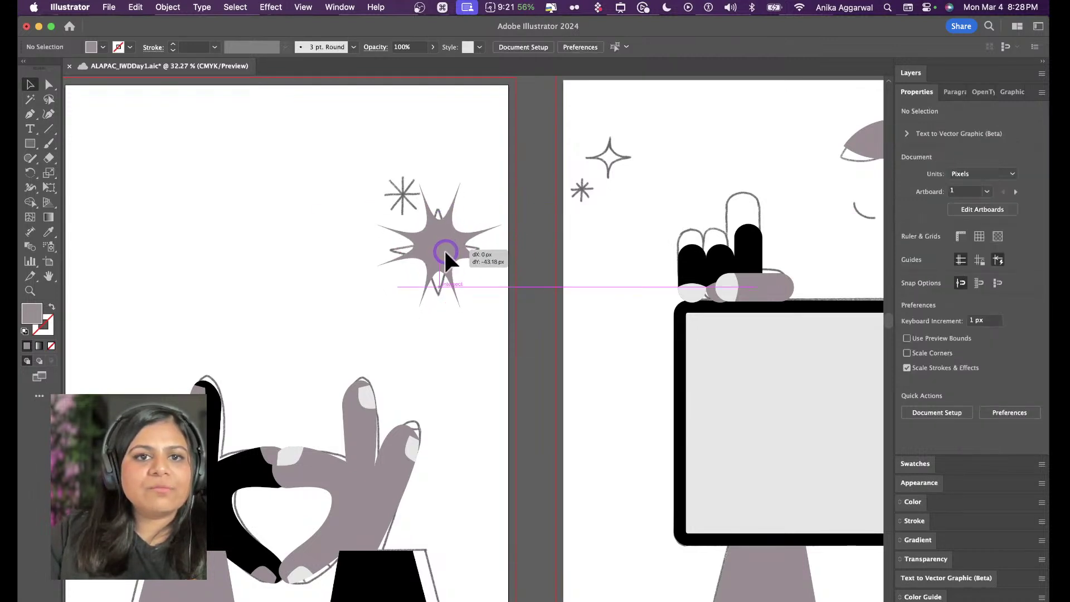
click(530, 182)
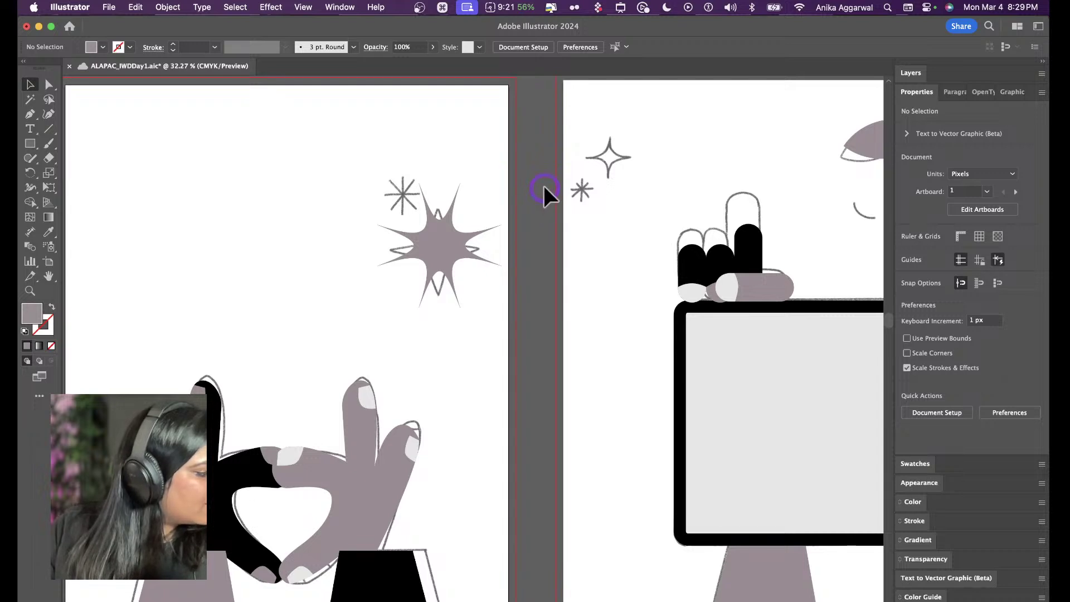
Return the burst to a sharp four-pointed star and place a copy reshaped into an eight-pointed burst to its left
click(440, 241)
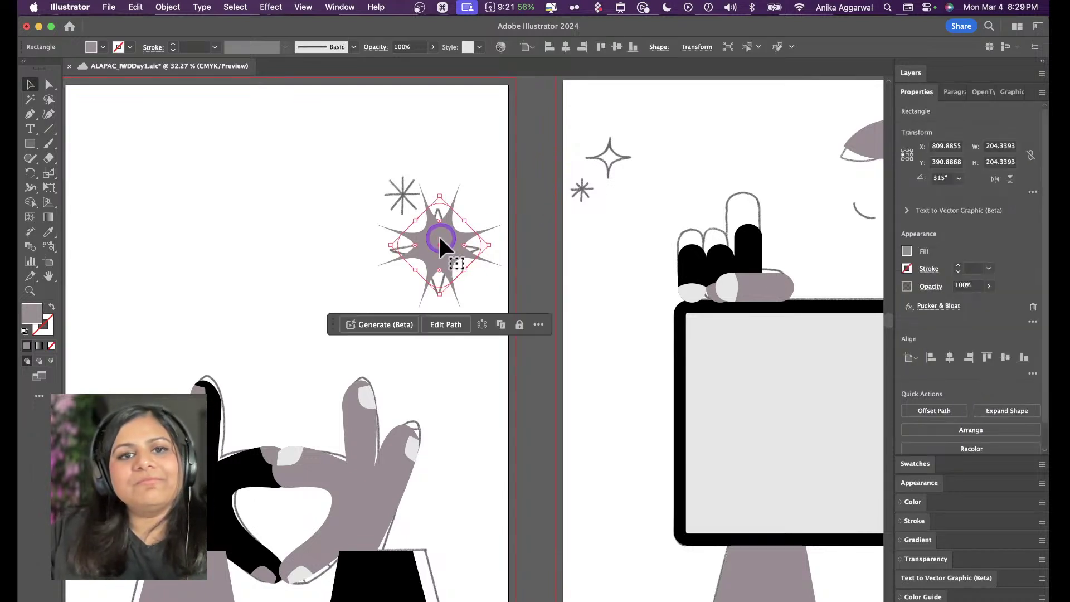
drag(437, 224, 447, 188)
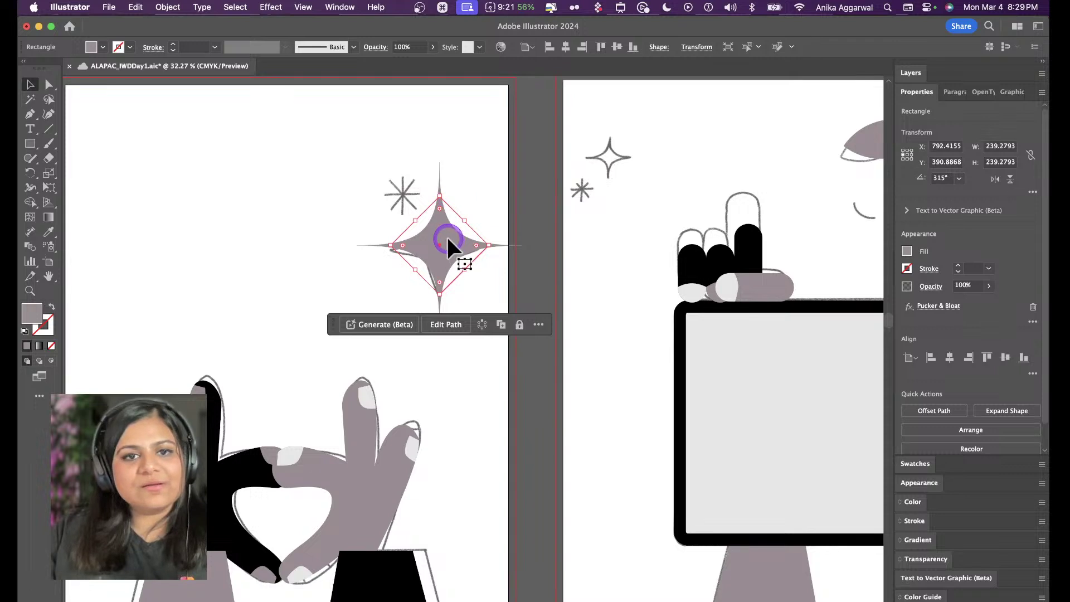
drag(446, 236, 283, 228)
click(315, 165)
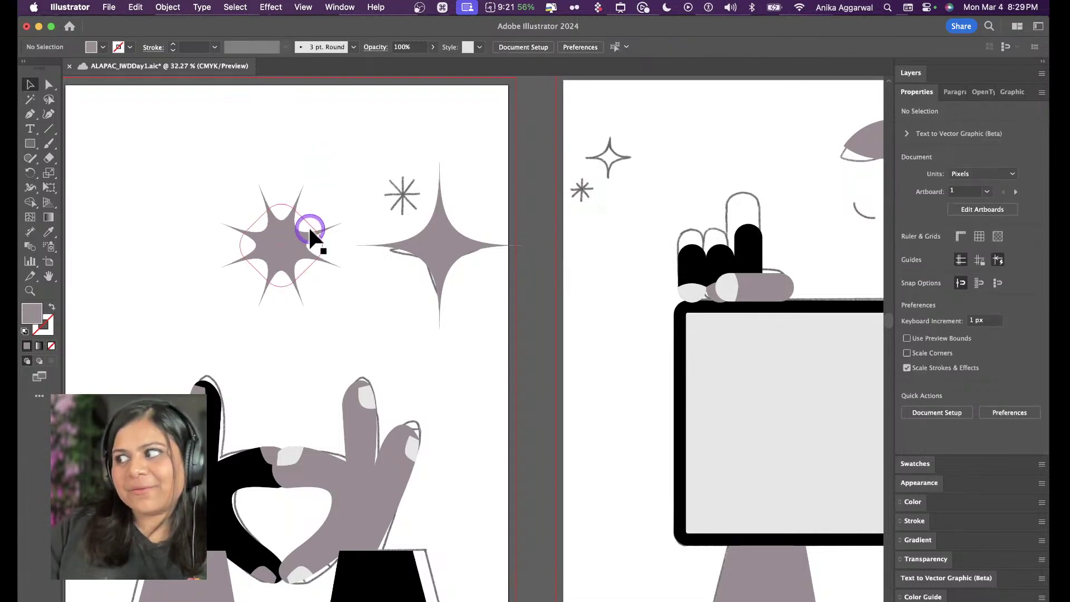
Delete the four-pointed star on the first artboard and move the eight-pointed burst over the sketched four-pointed star
click(310, 230)
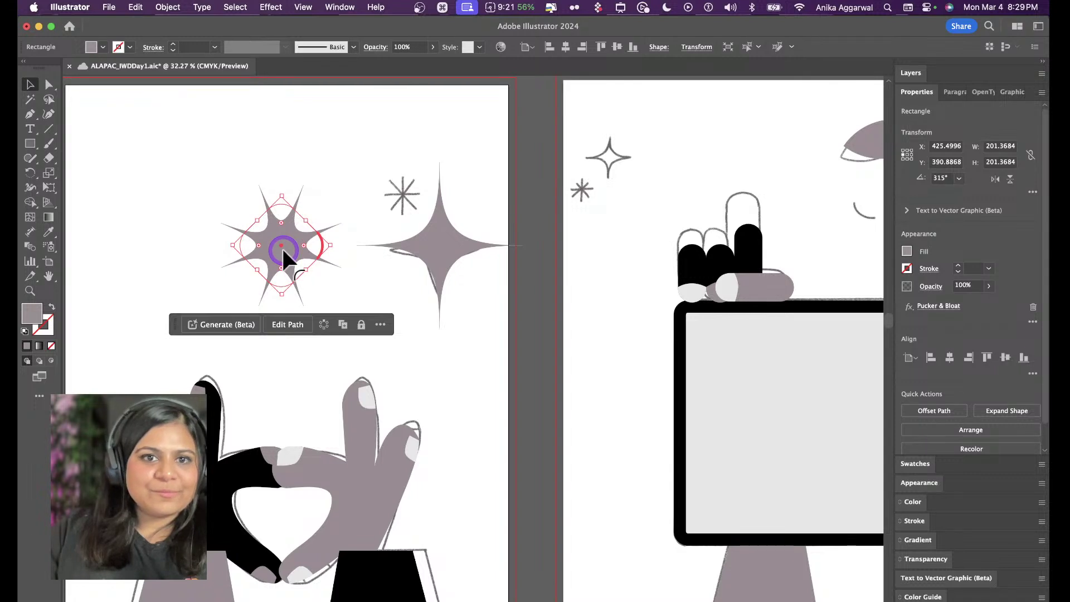
click(426, 240)
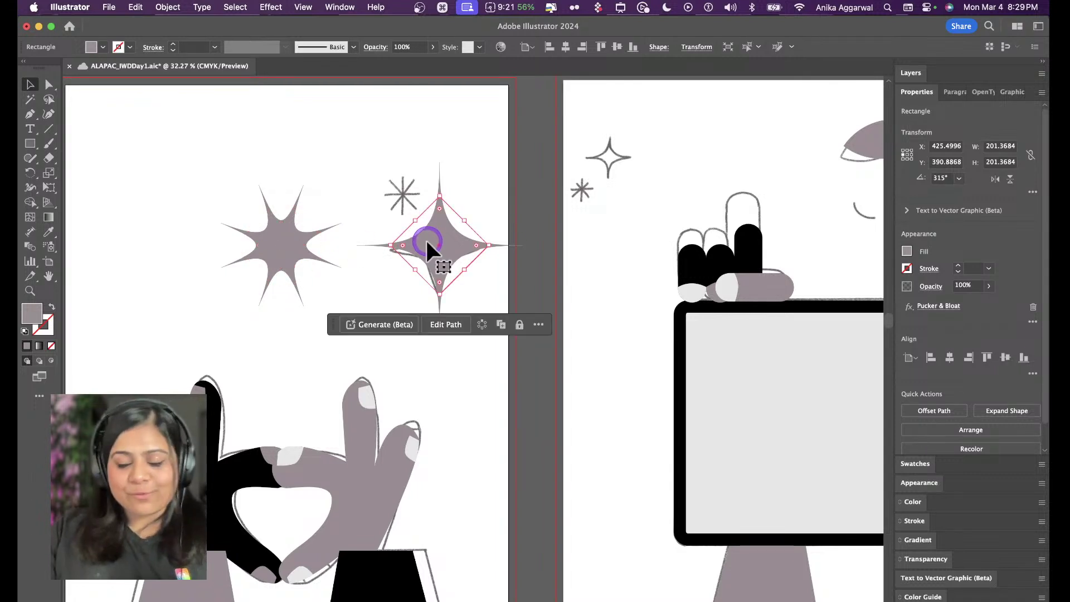
key(BackSpace)
click(297, 227)
drag(286, 192, 444, 244)
click(415, 172)
Draw a straight vertical Pen line through the sketched asterisk and swap its fill to the stroke
scroll(400, 191, up, 5)
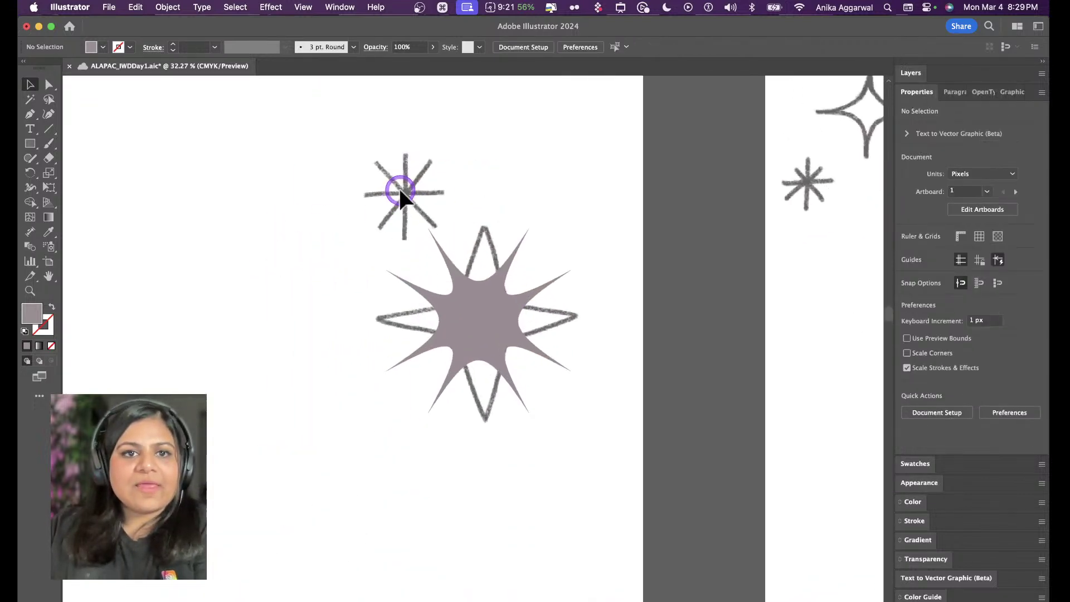
key(p)
click(402, 142)
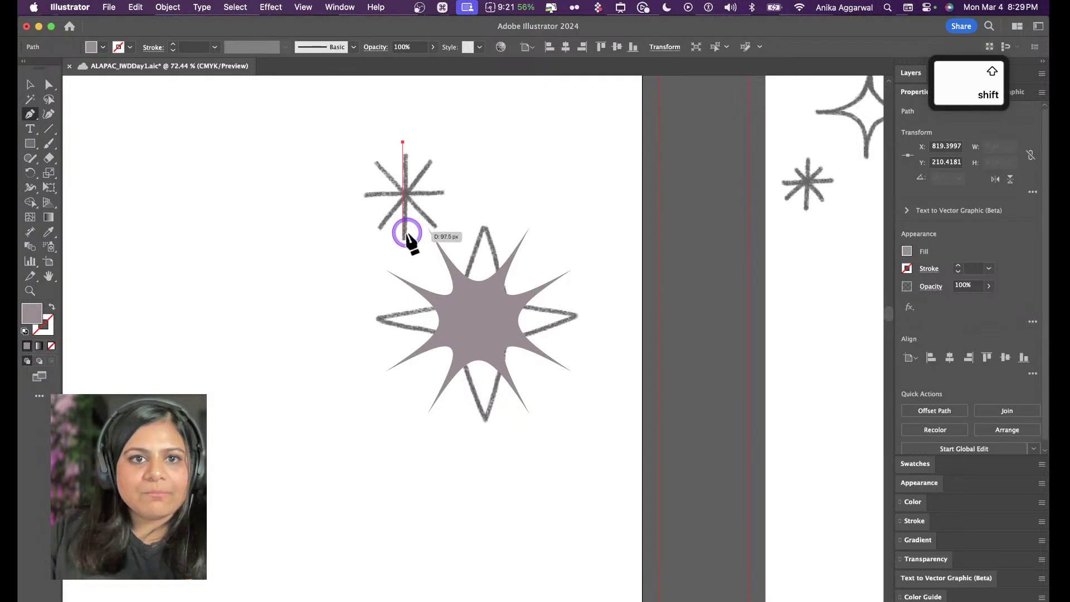
click(407, 234)
key(v)
key(shift+x)
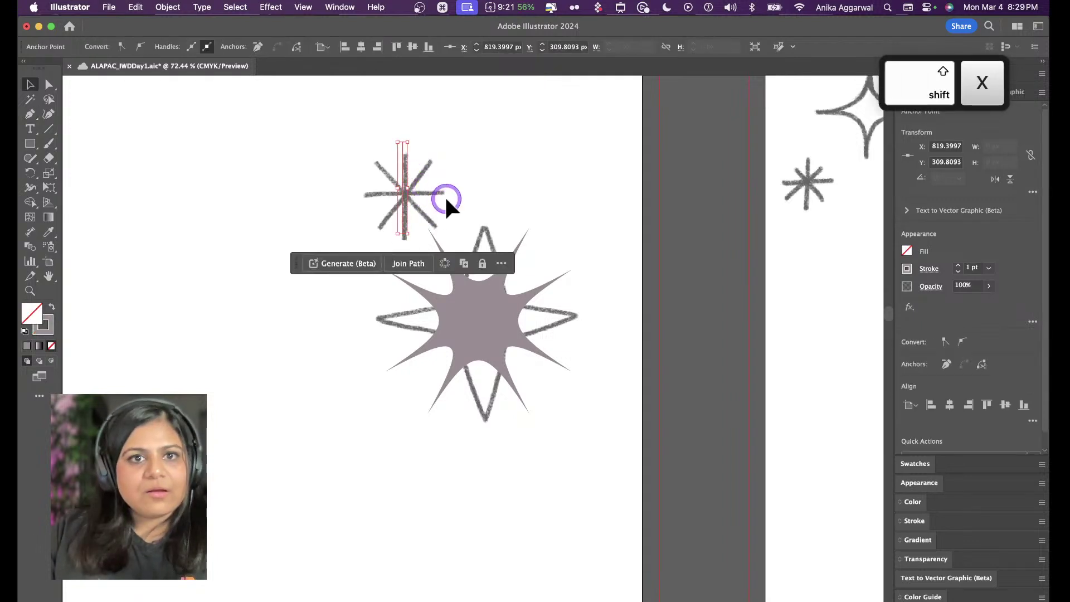
Set the line's stroke weight to 7 pt with a round cap and round corners
click(958, 265)
click(958, 265)
click(958, 265)
click(958, 266)
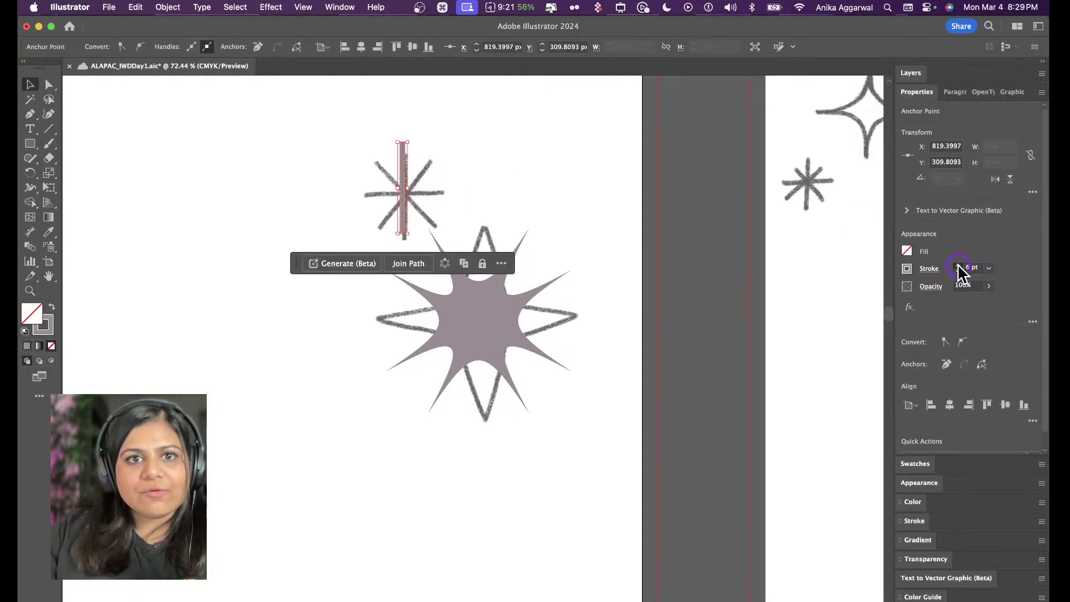
click(958, 266)
click(929, 268)
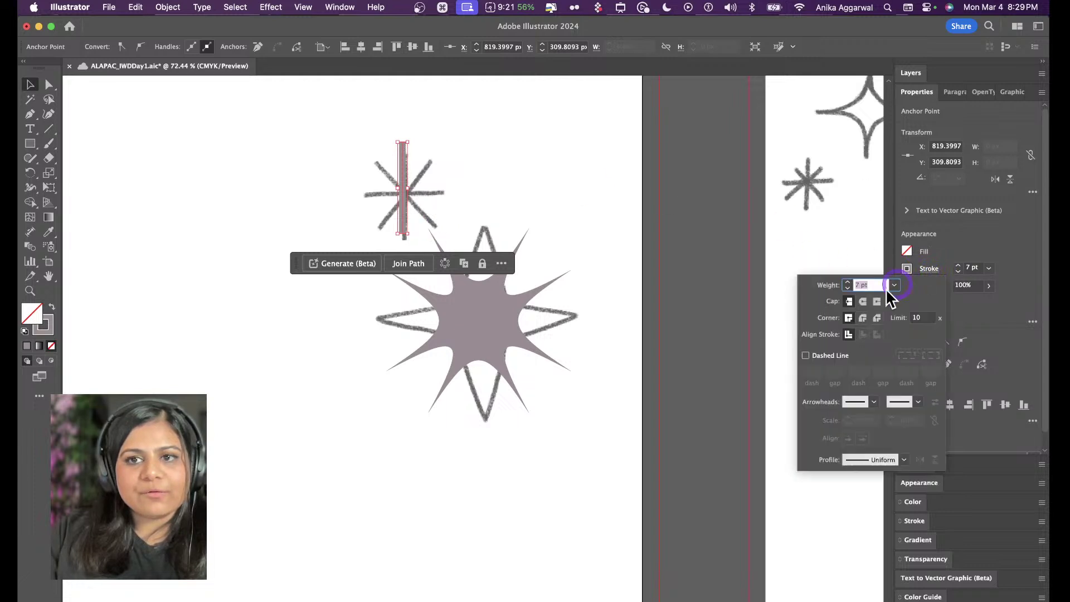
click(863, 301)
click(862, 318)
click(394, 204)
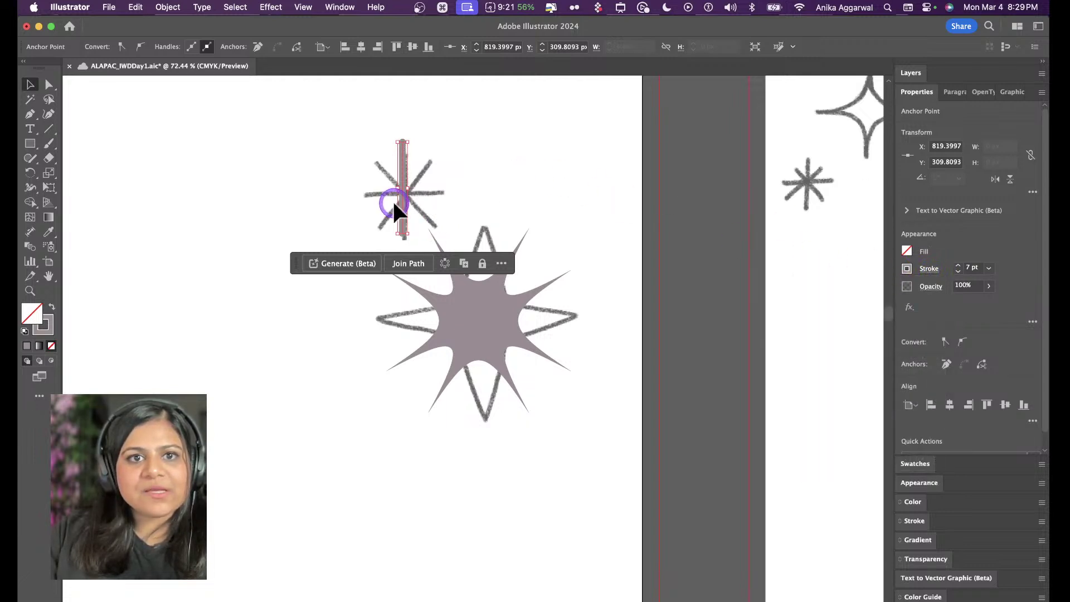
Move the line about 100 px to the left and turn it into a radial repeat, shrinking the radius to about 2.7 px to form an asterisk
drag(394, 209, 309, 197)
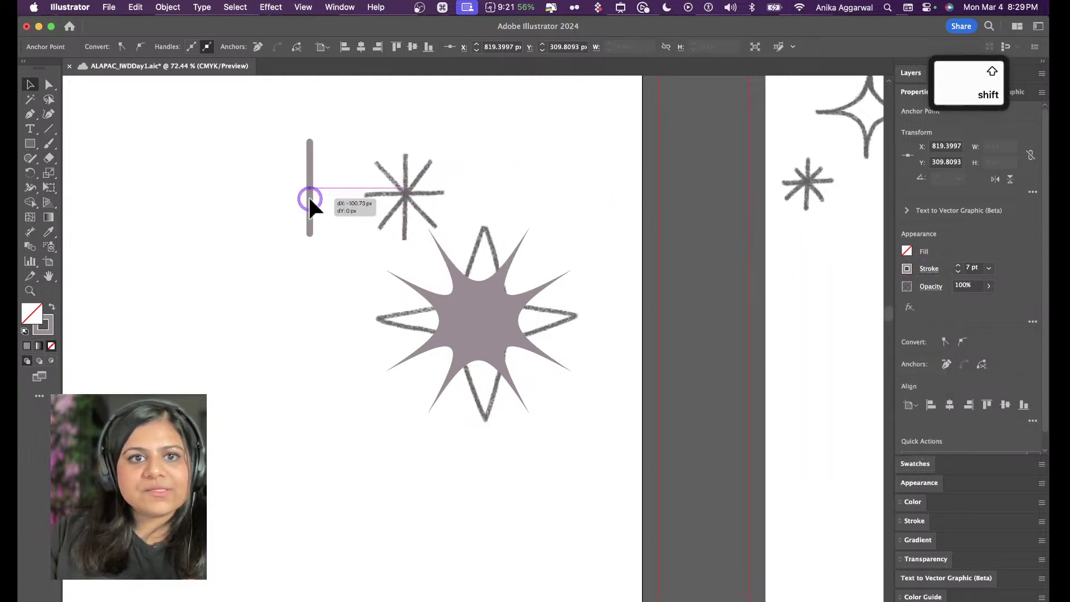
click(168, 7)
click(232, 330)
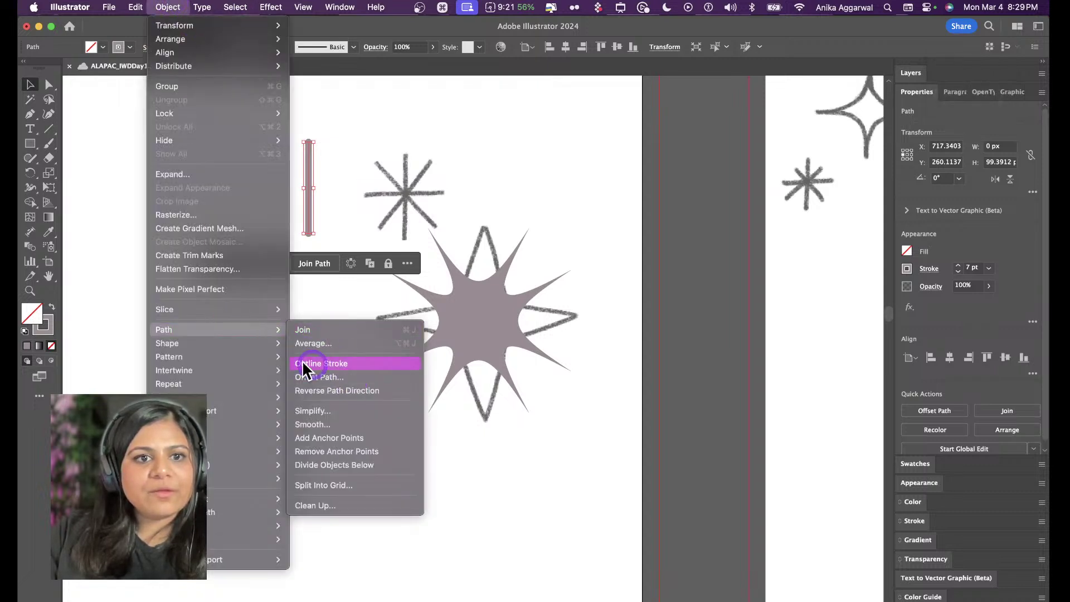
mouse_move(227, 384)
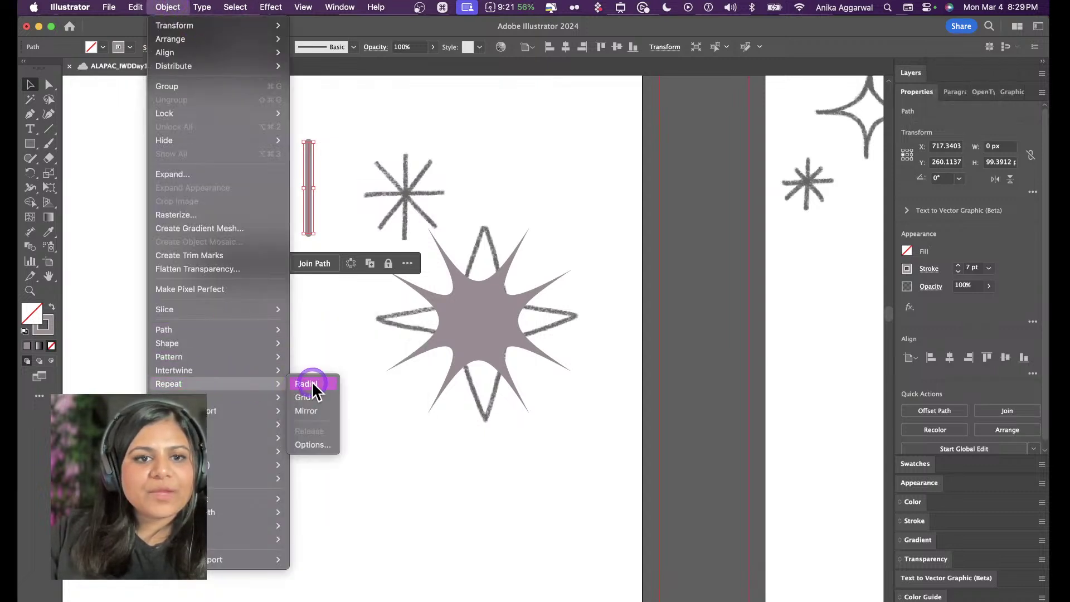
click(313, 384)
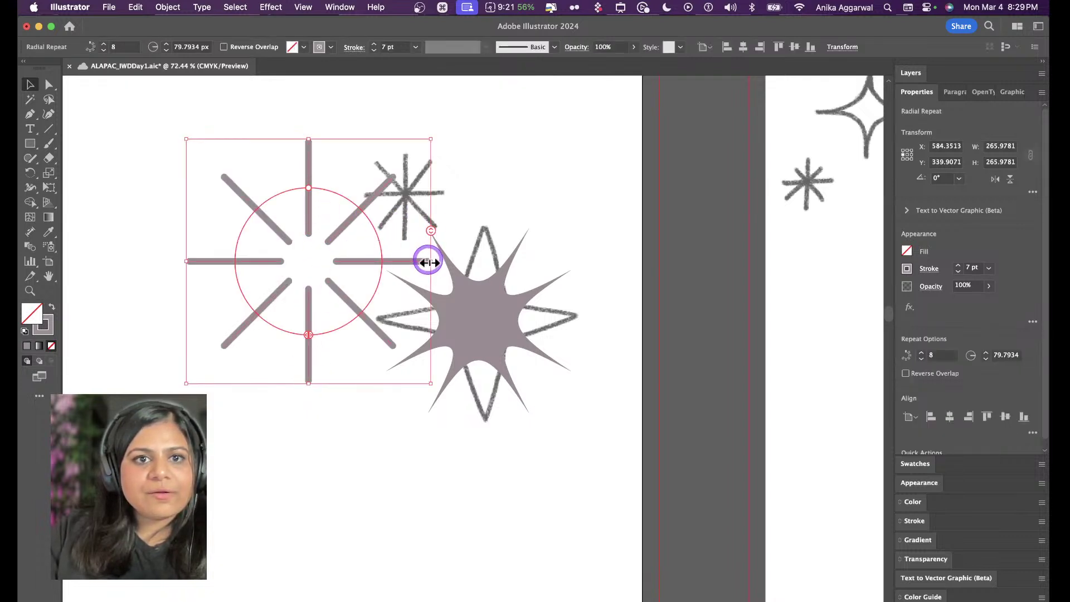
drag(307, 187, 305, 254)
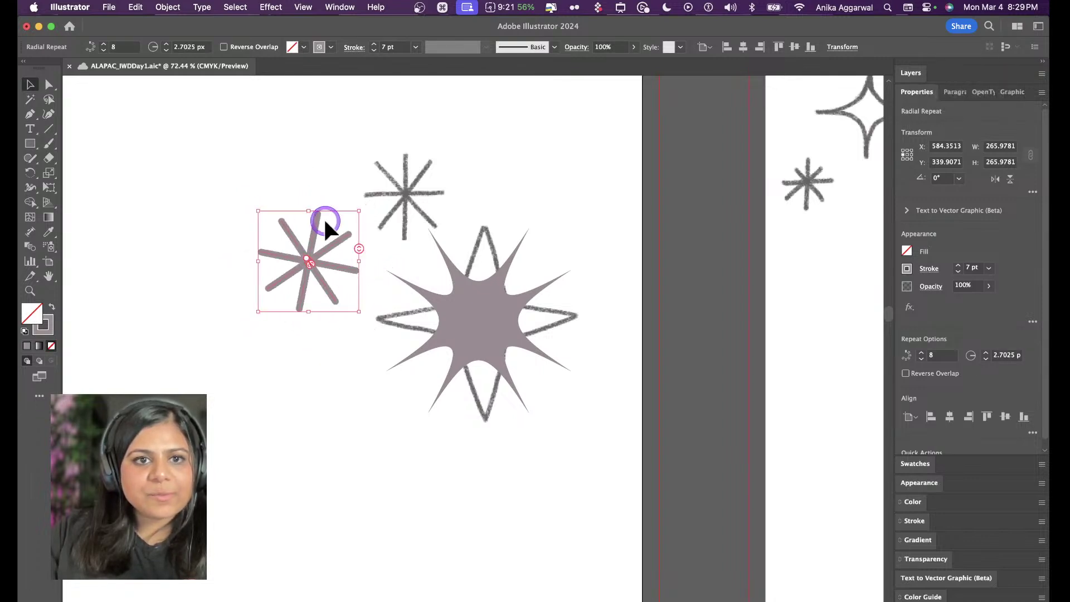
key(v)
click(368, 264)
Place the asterisk just left of the sketched one and copy it together with the burst above the first artboard
scroll(368, 264, down, 10)
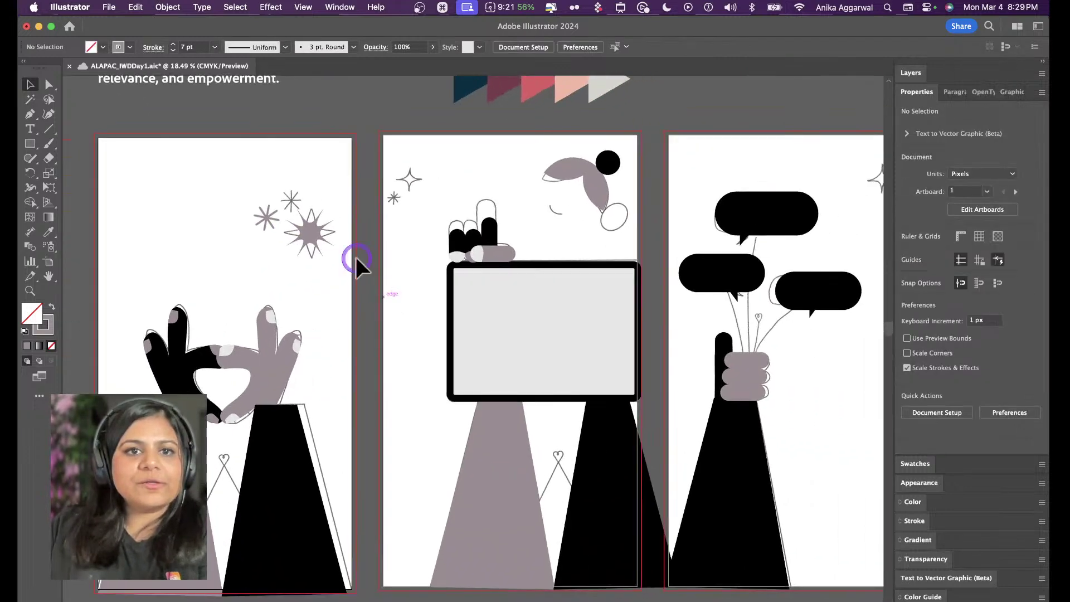
drag(275, 210, 402, 197)
key(v)
click(327, 180)
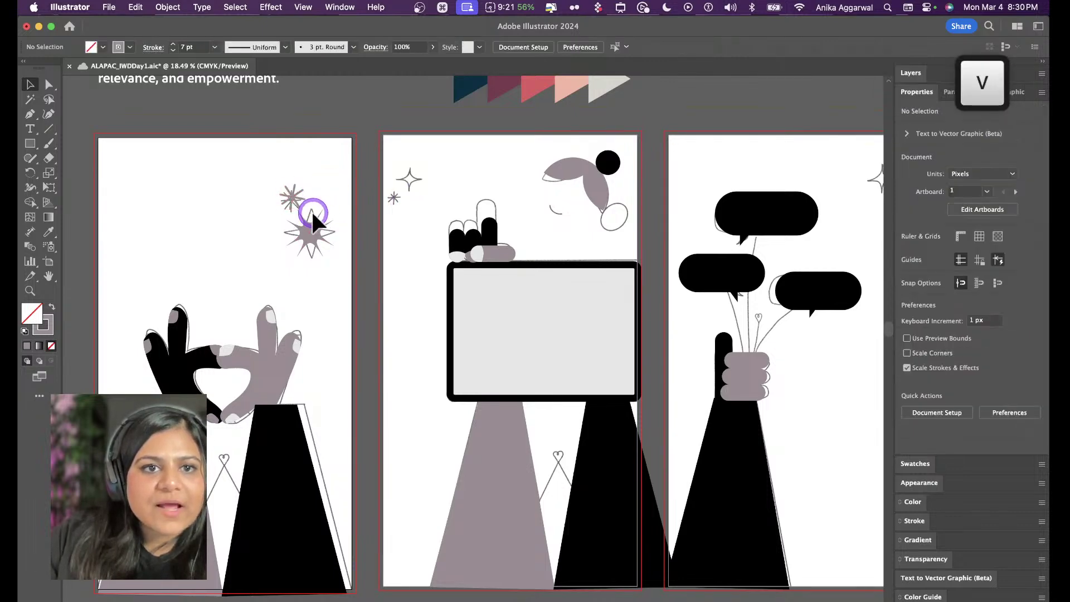
drag(292, 205, 257, 204)
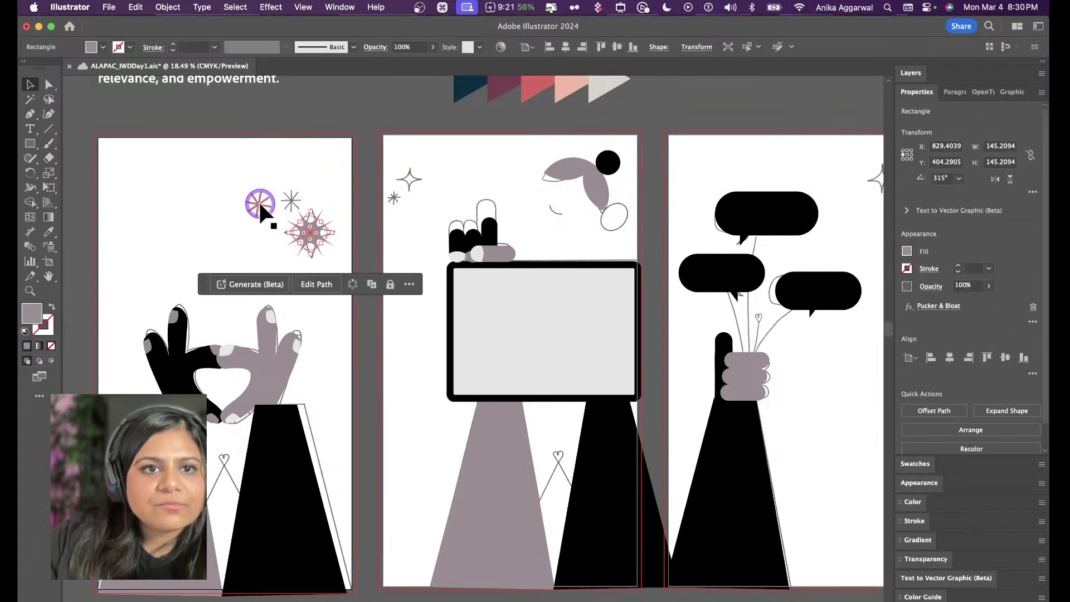
drag(306, 229, 392, 112)
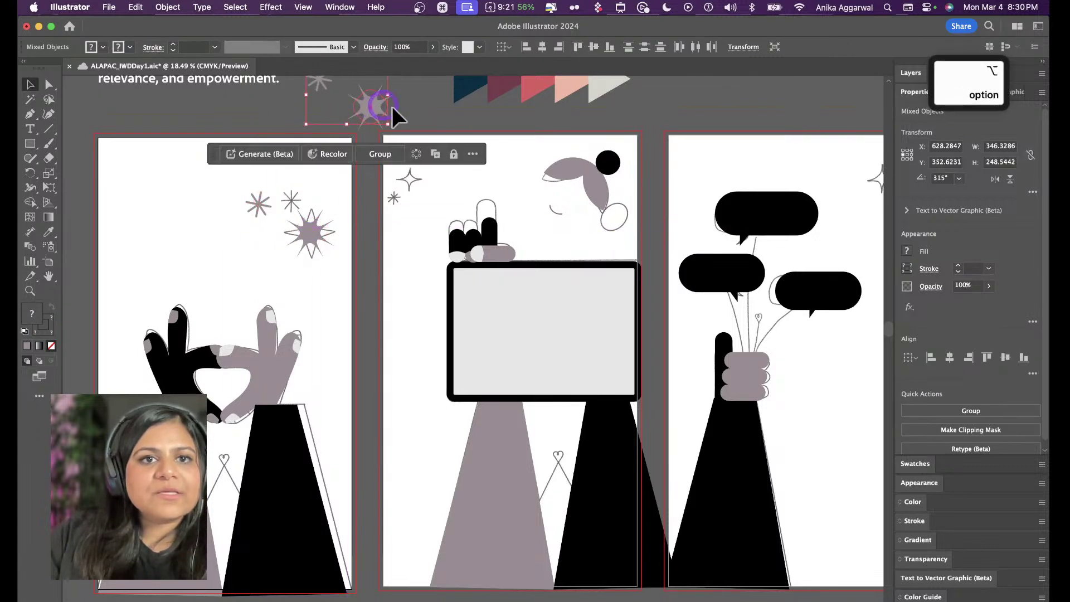
Expand the appearance of the asterisk and burst on the first artboard
click(312, 180)
click(256, 205)
shift+click(291, 201)
shift+click(310, 223)
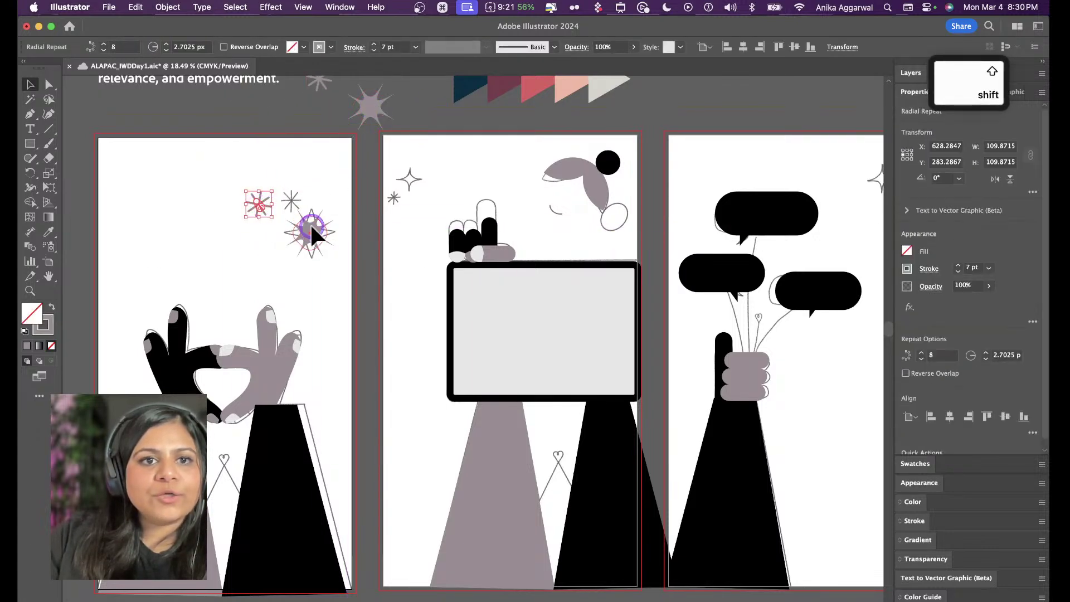
click(161, 8)
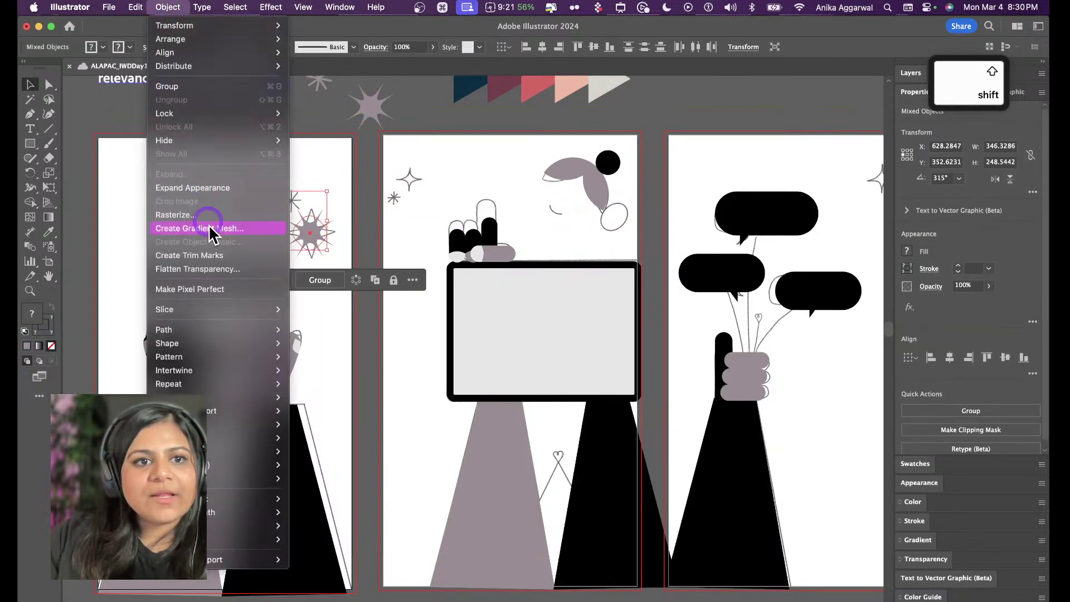
click(219, 188)
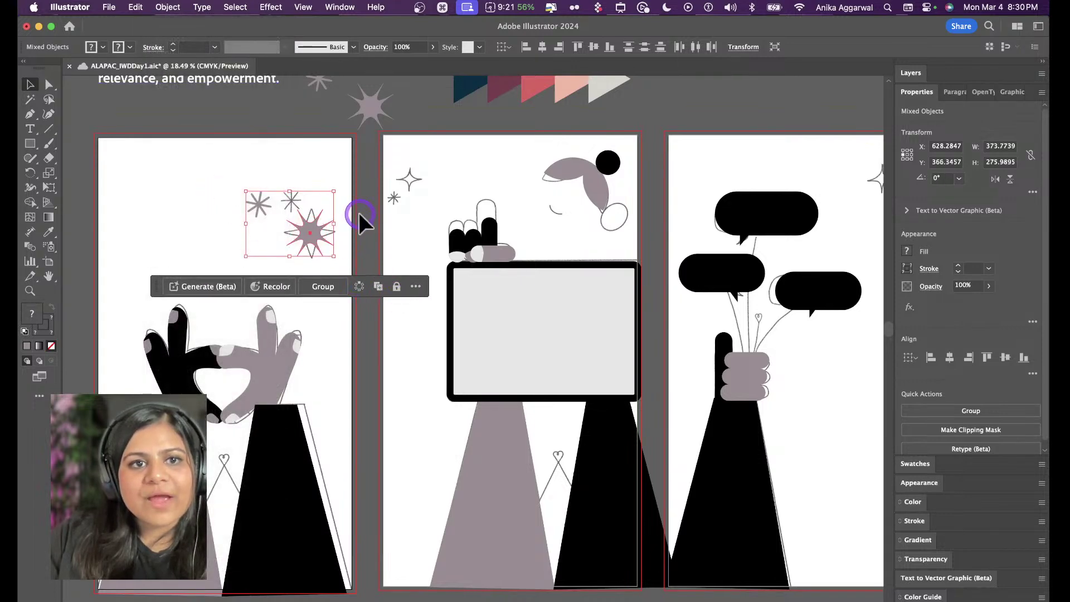
Move the asterisk over the sketched asterisk and expand it together with the burst, with Object and Fill enabled
click(262, 180)
drag(259, 202, 293, 197)
shift+click(313, 230)
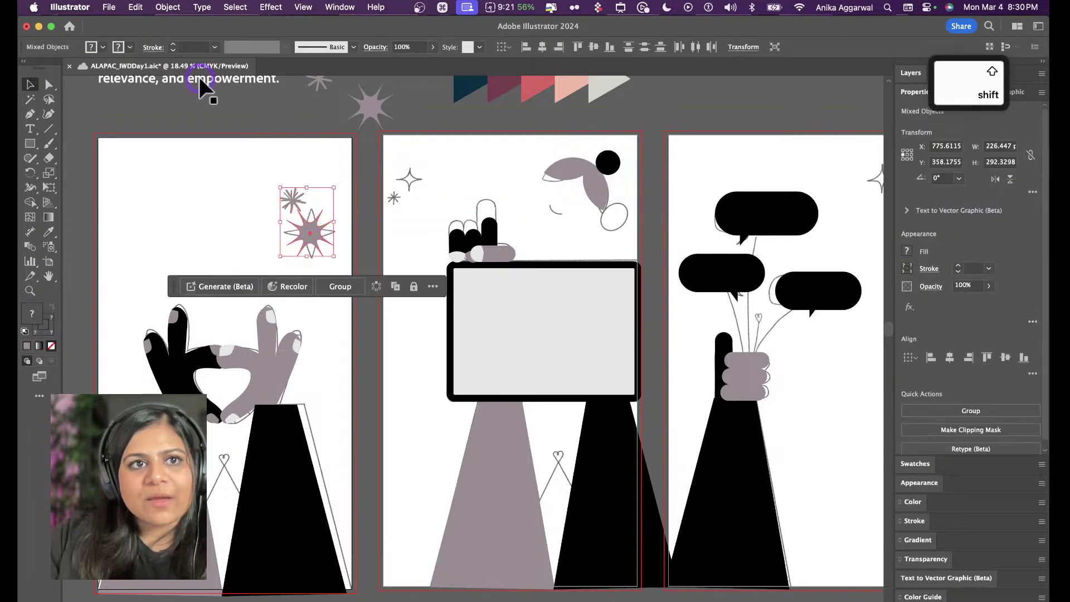
click(167, 8)
click(173, 174)
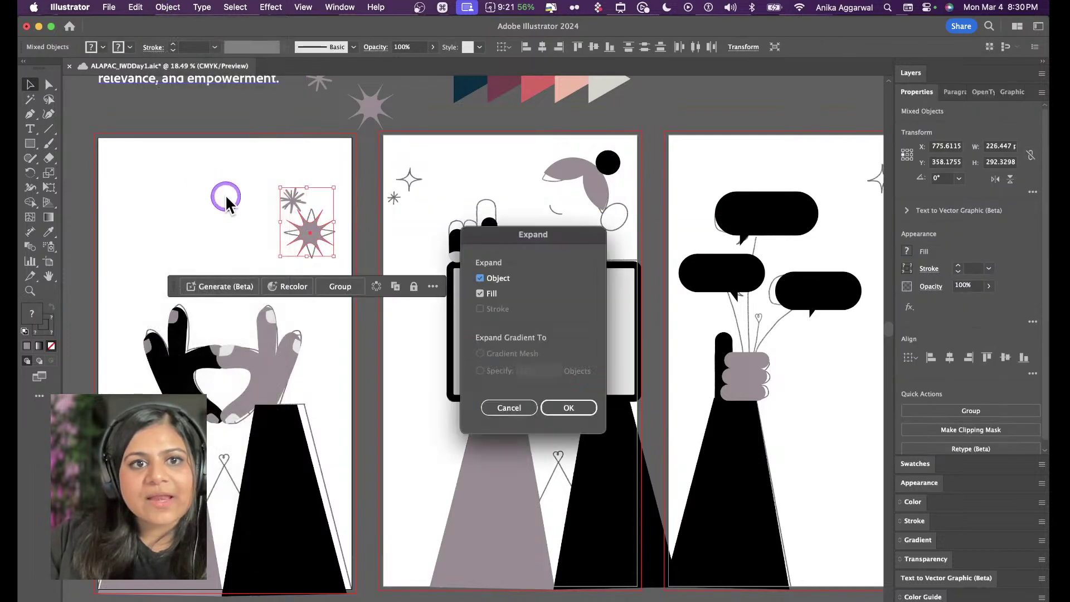
click(549, 395)
click(346, 238)
Duplicate the asterisk onto the second artboard's sketched asterisk and move the expanded burst above the first artboard
drag(288, 196, 396, 202)
click(308, 228)
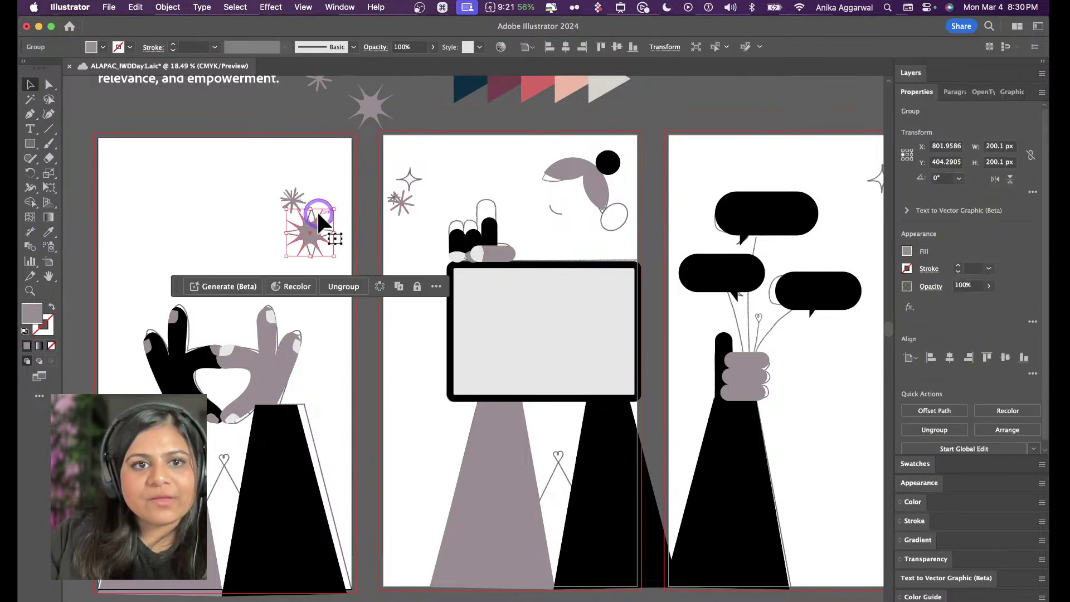
mouse_move(319, 213)
mouse_down()
mouse_move(318, 92)
mouse_move(423, 104)
mouse_move(346, 218)
mouse_move(326, 237)
mouse_move(312, 228)
mouse_up()
click(374, 104)
key(super+z)
click(460, 110)
key(Delete)
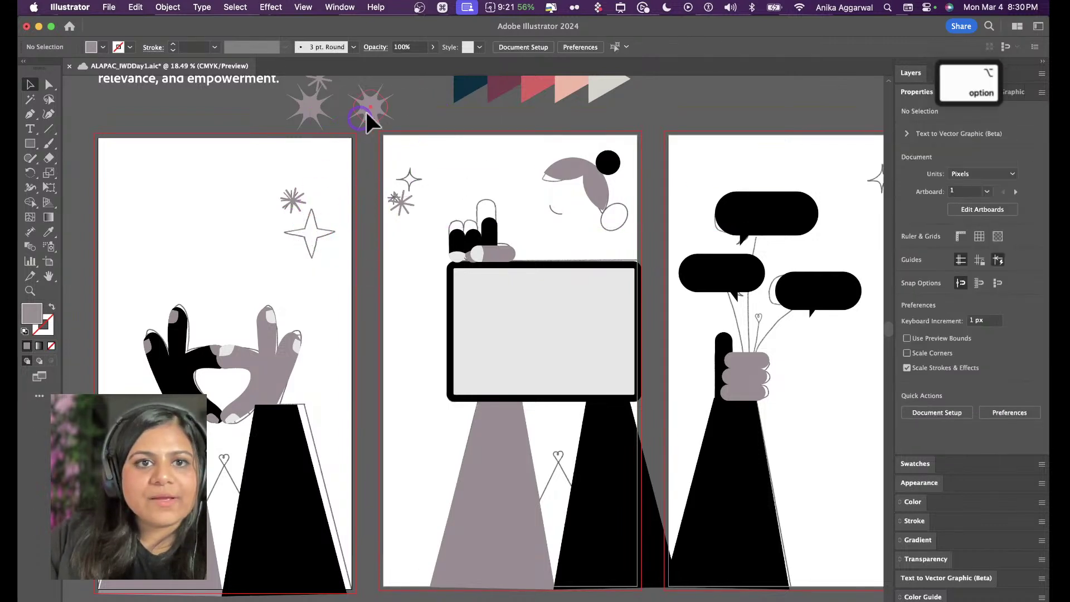
Place a sharp four-pointed version of the live burst over the first artboard's sketched star and expand its appearance
drag(365, 110, 296, 229)
key(super+z)
click(167, 7)
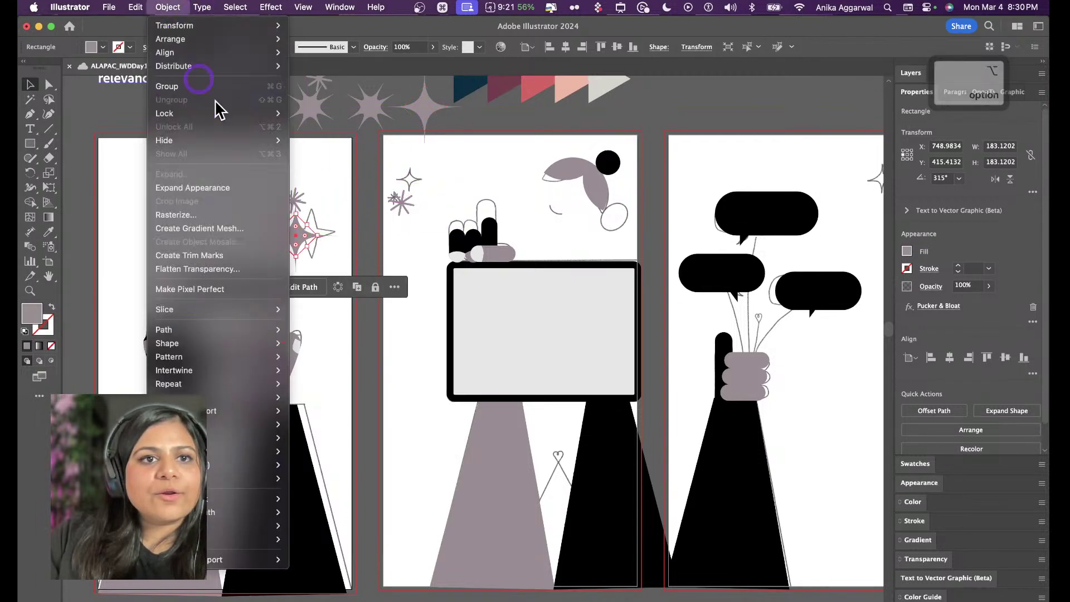
click(262, 188)
click(369, 247)
Copy the four-pointed star onto the second artboard's sketched star, scaling it down to fit, and shrink the asterisk there to about 81 px
drag(312, 234, 422, 175)
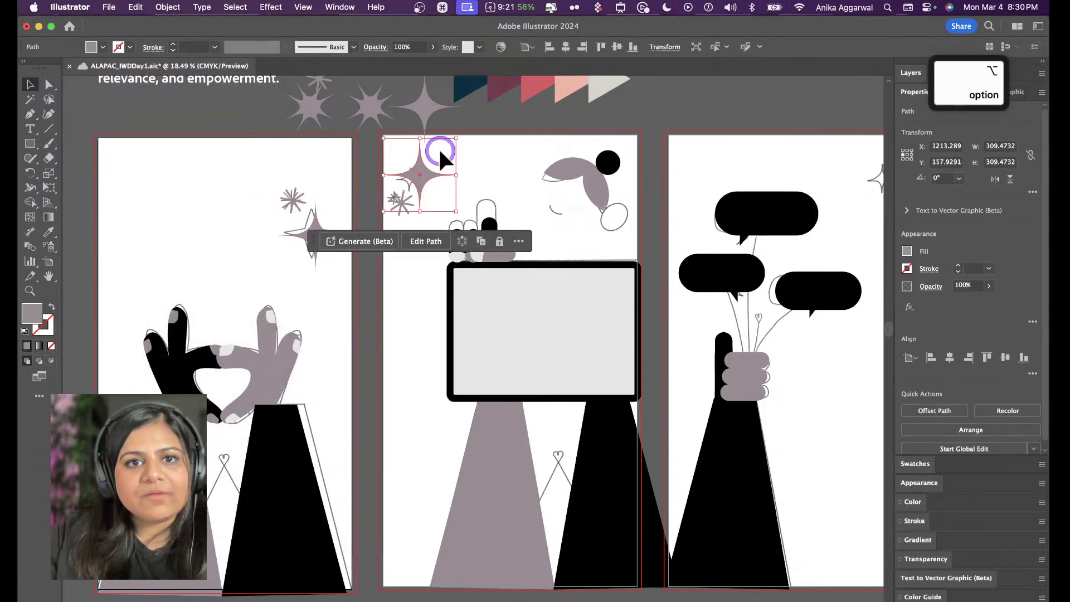
mouse_move(455, 140)
mouse_down()
mouse_move(437, 171)
mouse_move(400, 192)
mouse_move(413, 174)
mouse_move(397, 198)
mouse_up()
click(404, 203)
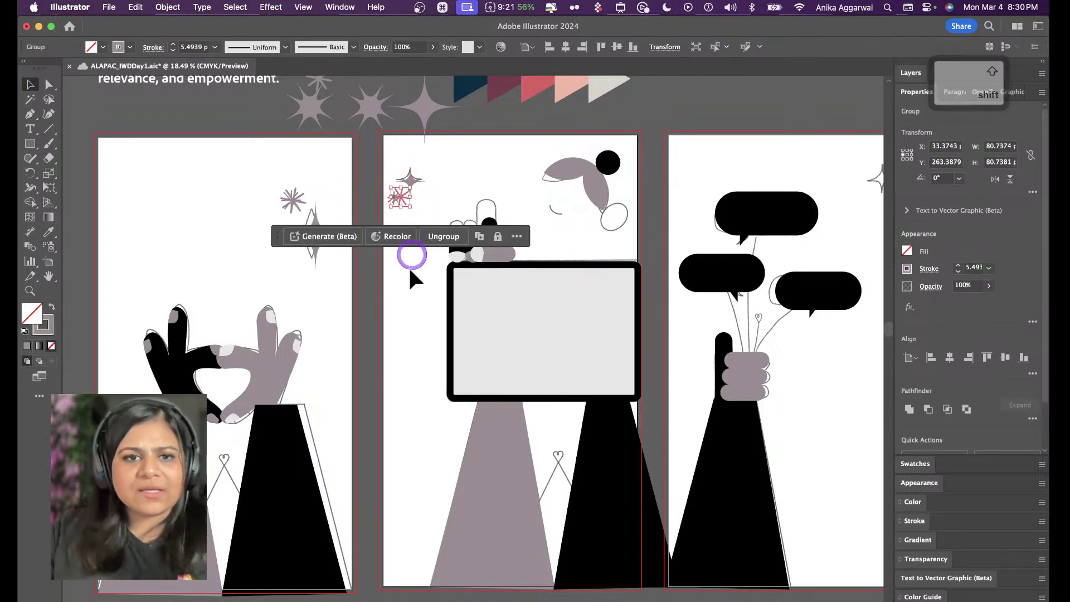
click(407, 282)
Duplicate the small four-pointed star and asterisk from the second artboard onto the sketched ones on the third artboard
scroll(386, 241, right, 5)
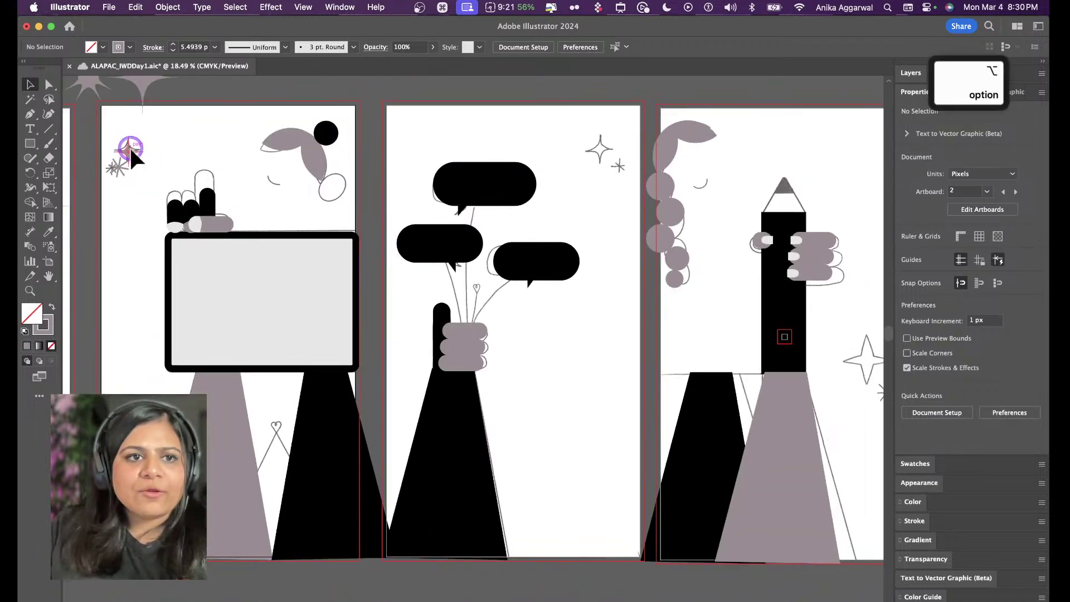
drag(130, 146, 601, 146)
click(507, 198)
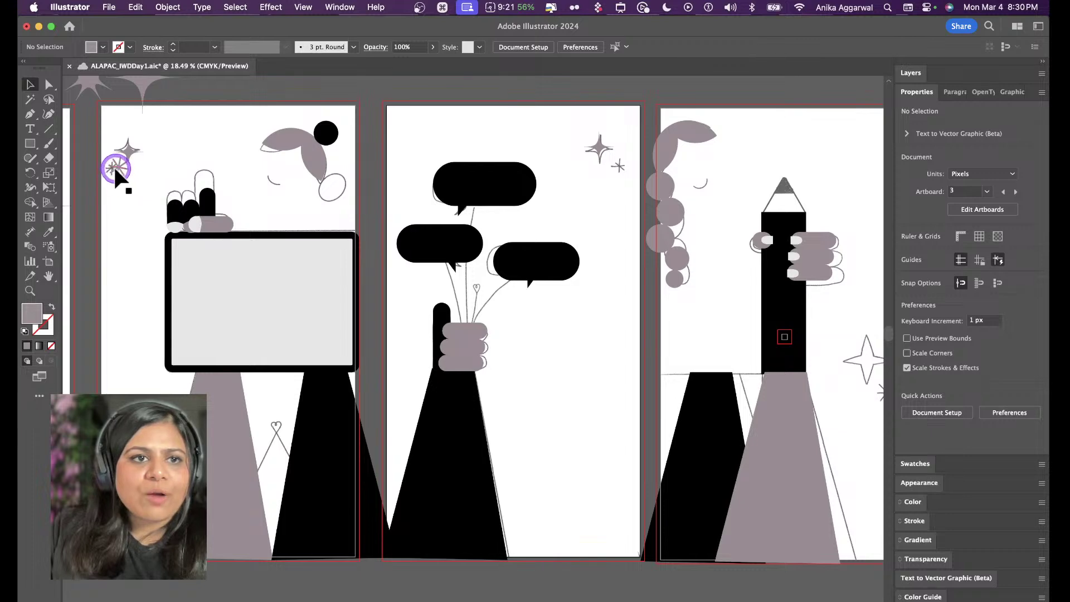
drag(115, 167, 614, 168)
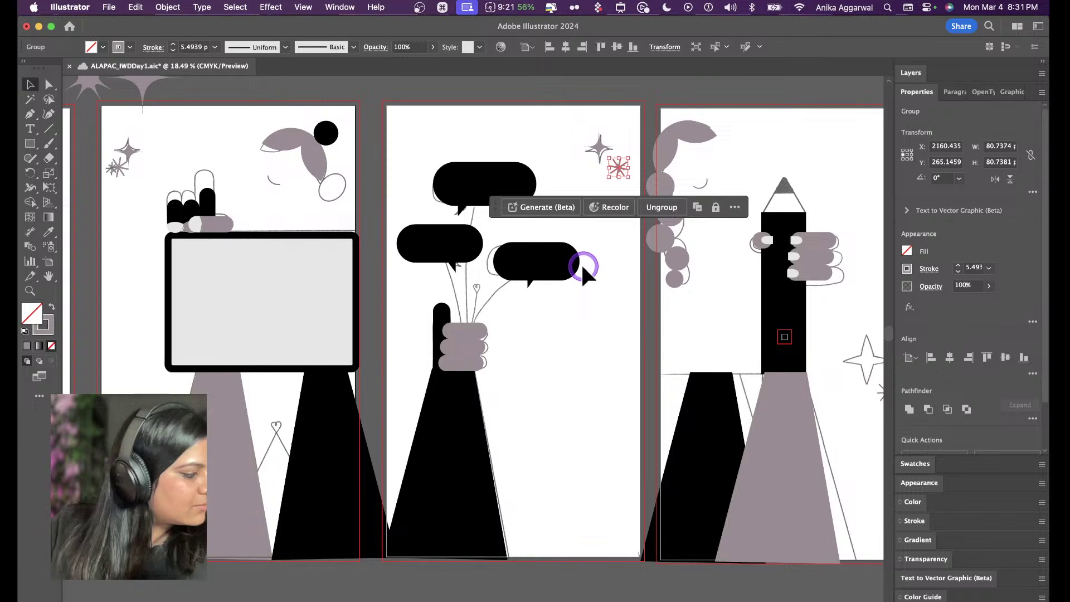
click(619, 300)
Copy the first artboard's four-pointed star into the empty upper-left area of that artboard and scale the copy down proportionally
scroll(619, 297, up, 5)
scroll(422, 339, left, 8)
scroll(342, 354, up, 5)
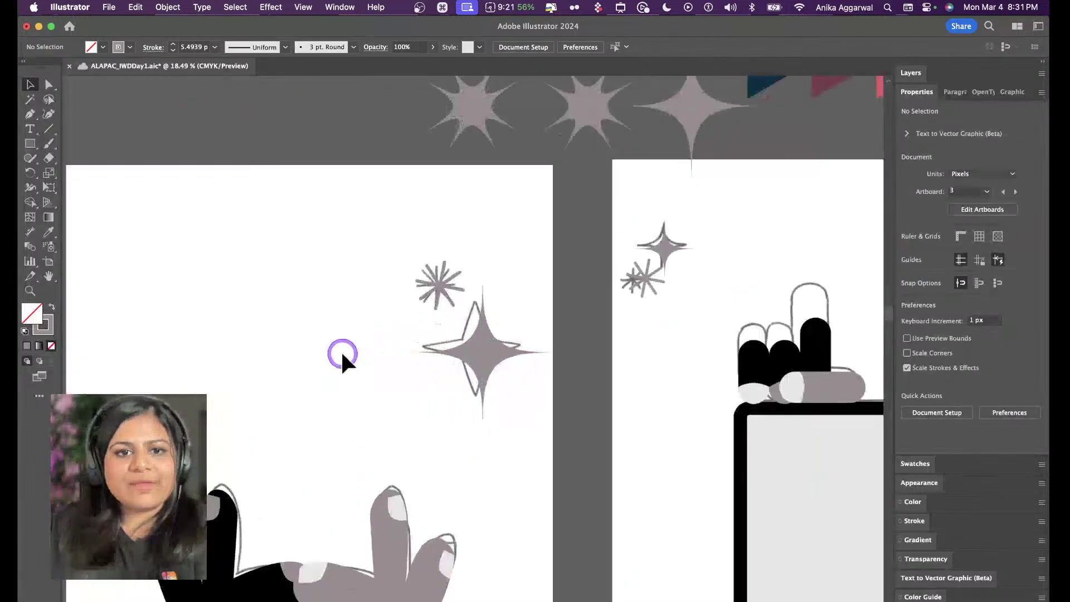
drag(511, 349, 177, 240)
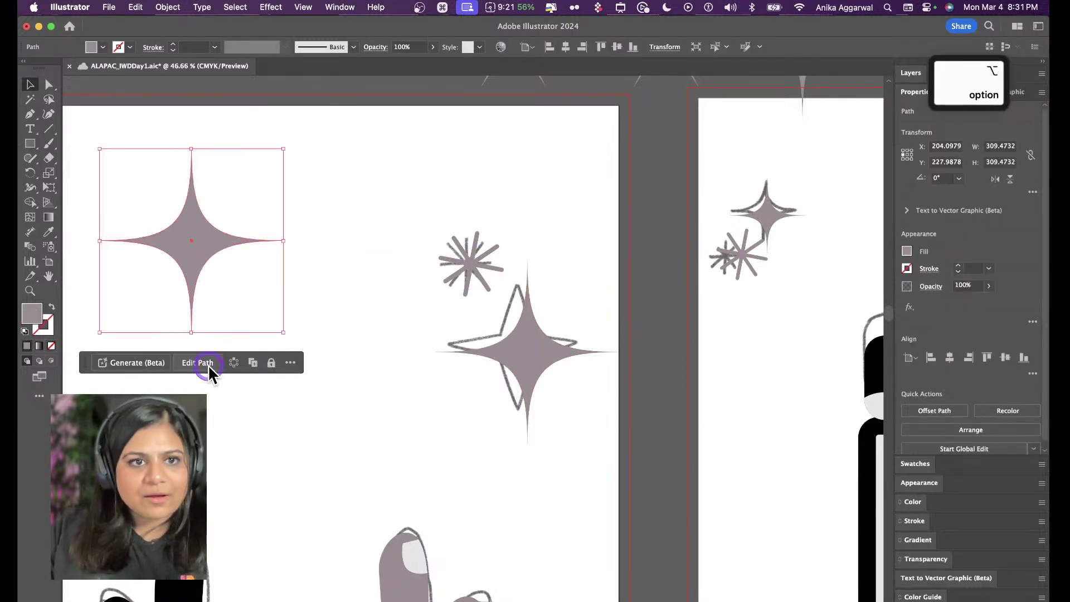
drag(283, 333, 284, 248)
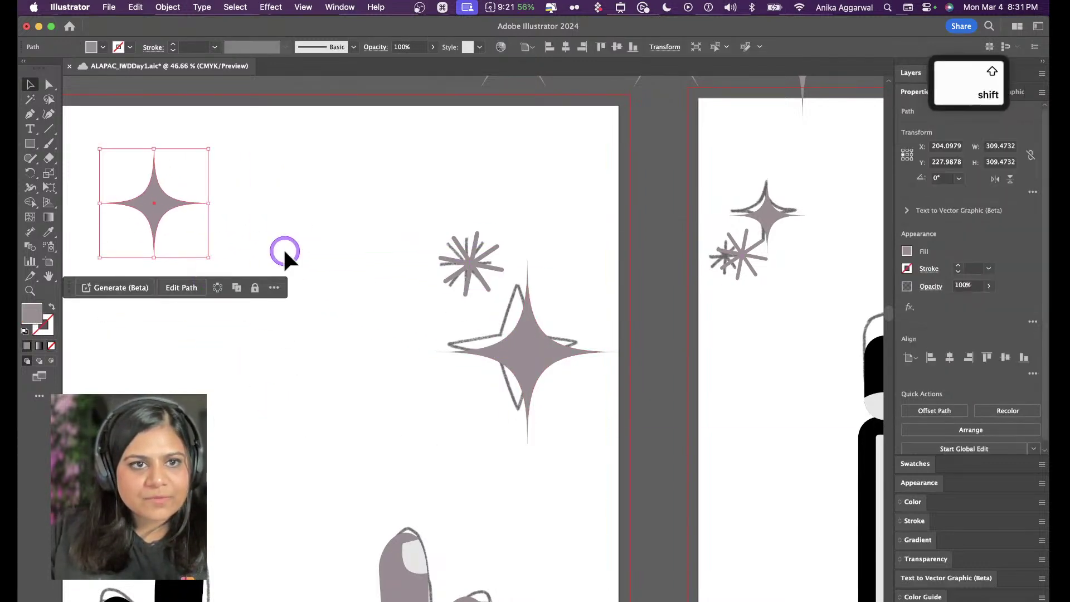
click(284, 249)
Draw a circle about 171 px wide beside the small star and apply the last-used Pucker & Bloat effect to it
key(l)
drag(248, 158, 351, 273)
key(v)
click(271, 7)
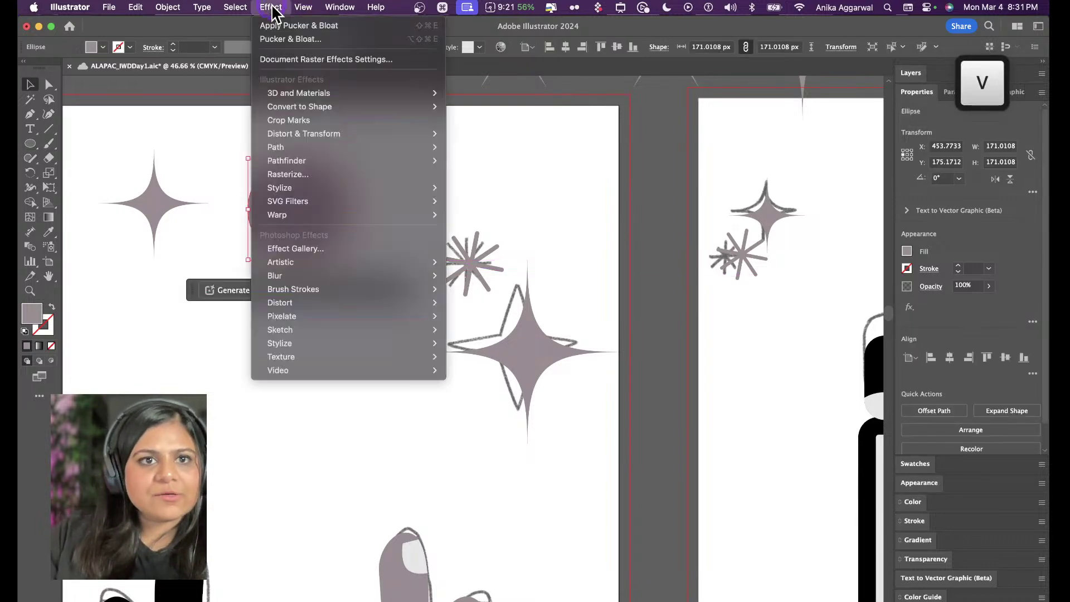
click(295, 26)
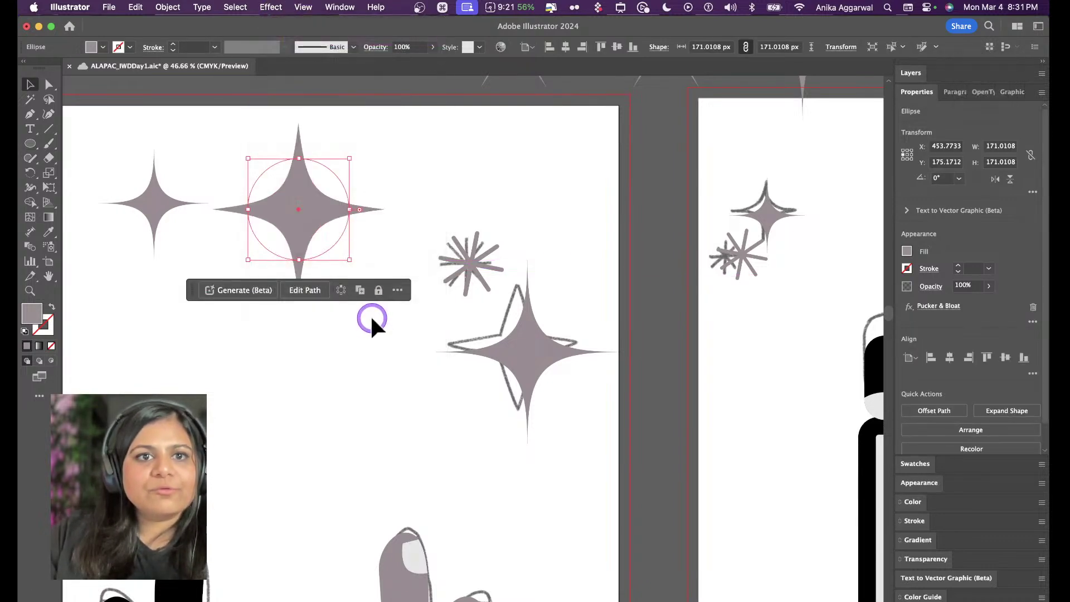
Delete the smaller upper star and the old four-pointed star over the sketched one on the first artboard
click(358, 350)
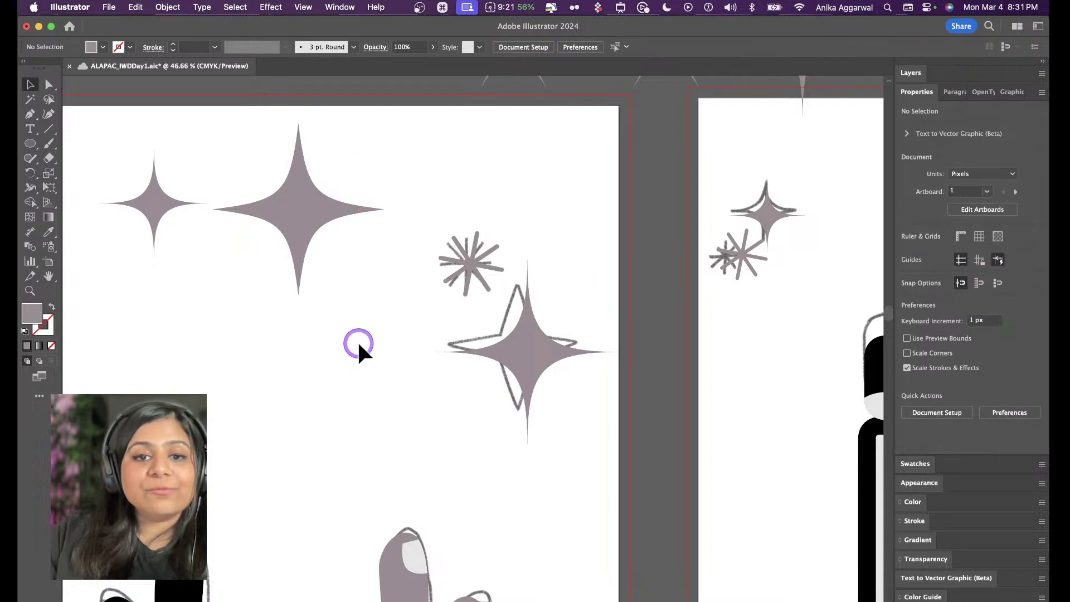
click(161, 209)
key(Delete)
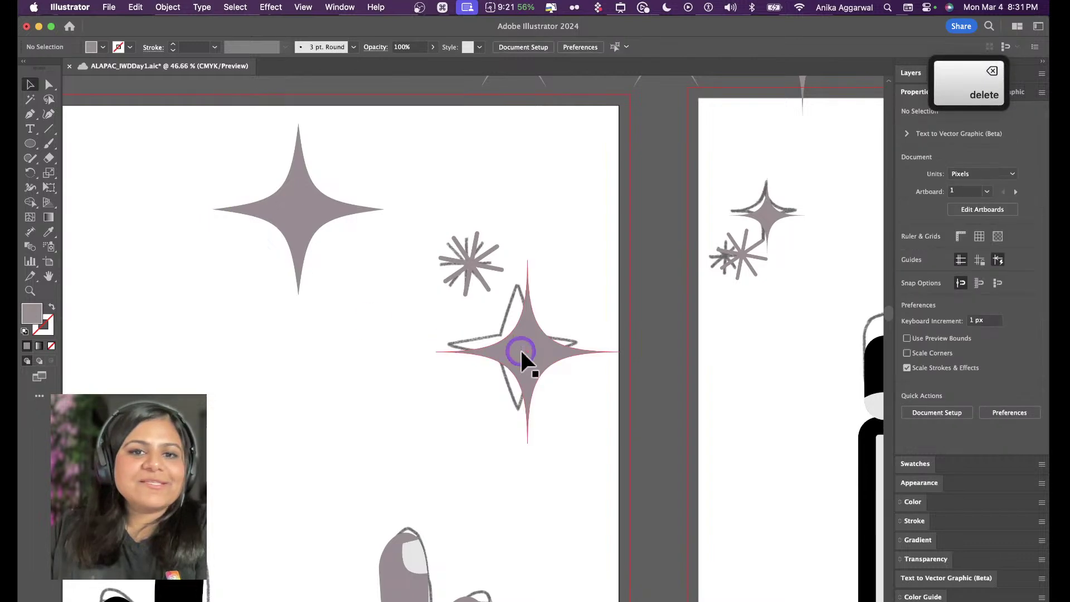
click(521, 350)
key(Delete)
Move the new star onto the first artboard's sketched star, scale its circle to about 106 px, and expand its appearance
click(325, 207)
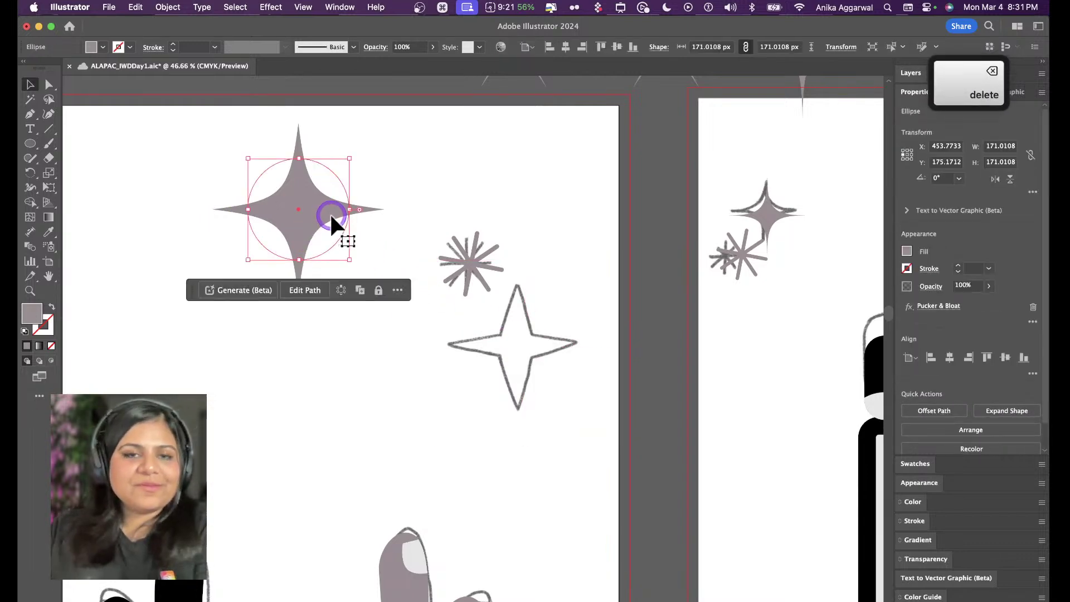
scroll(330, 212, down, 3)
drag(255, 261, 365, 316)
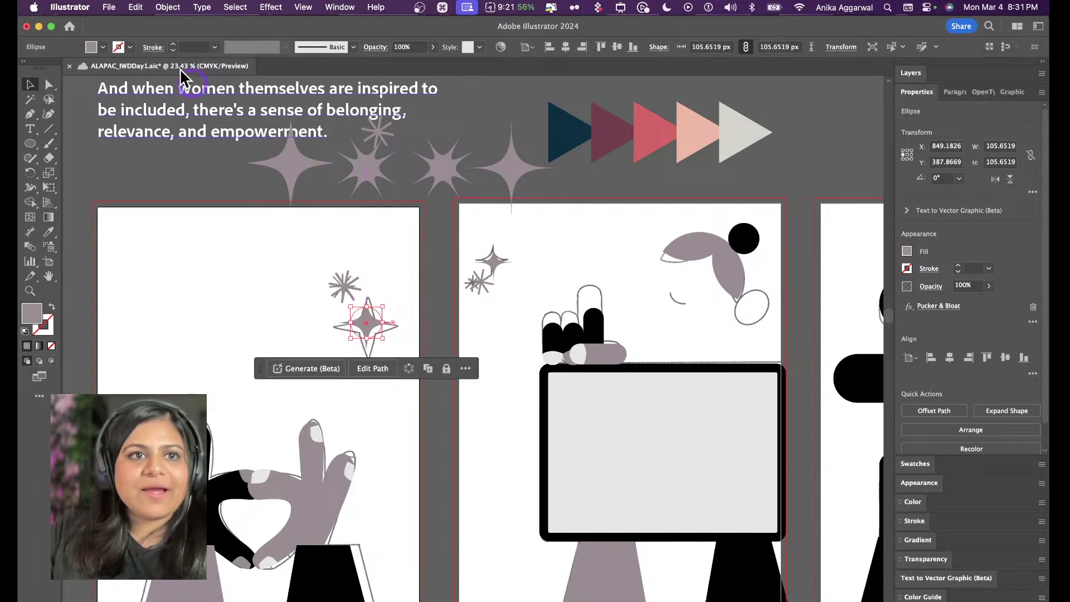
click(157, 7)
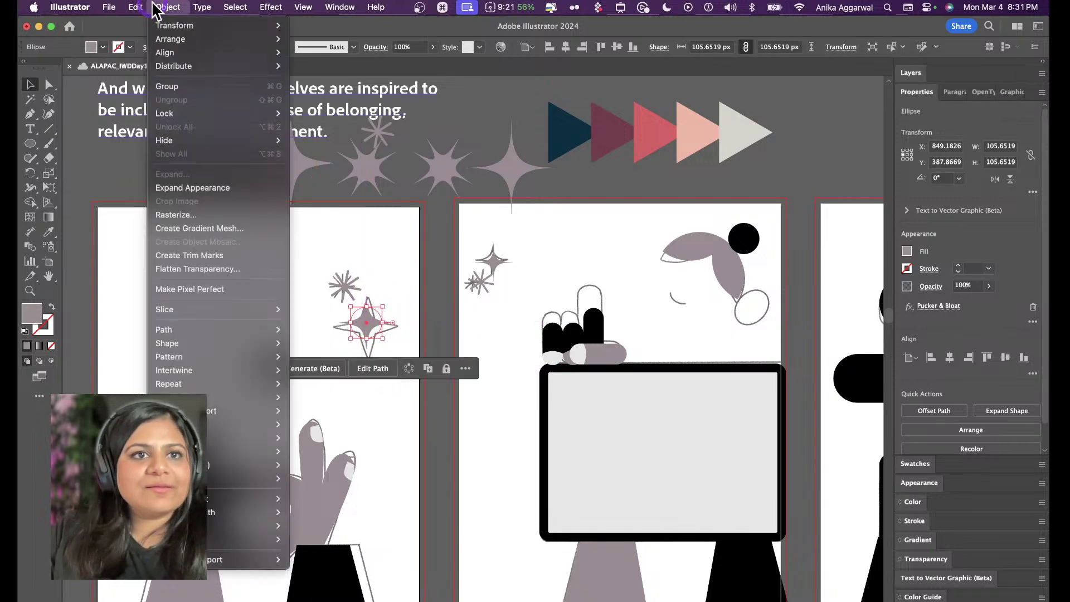
click(215, 187)
click(411, 266)
Replace the four-pointed star on the second artboard with a copy of the first artboard's expanded star
click(489, 277)
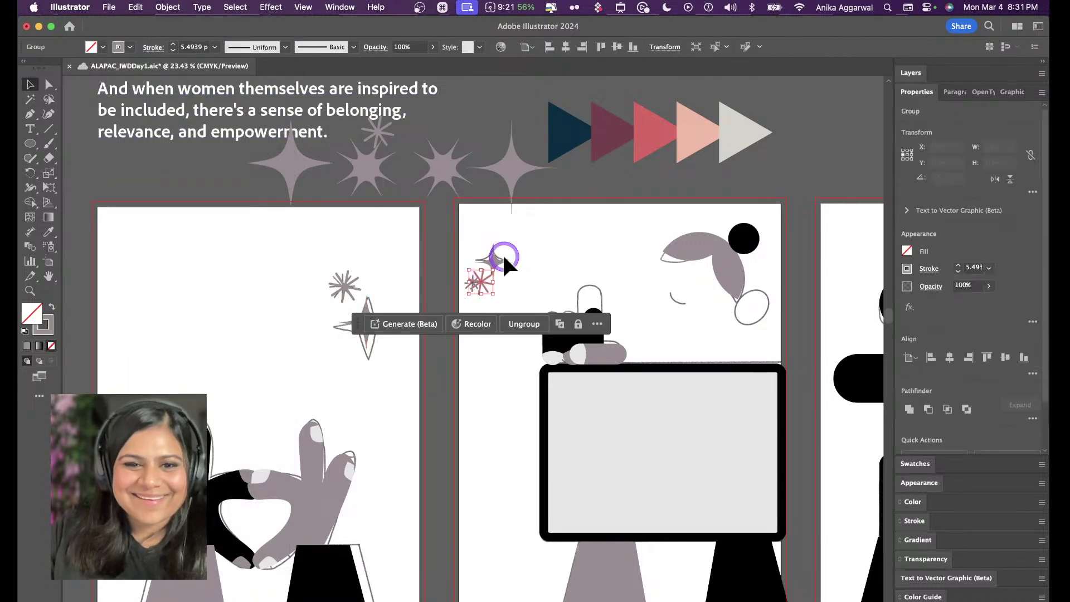
click(504, 258)
key(BackSpace)
click(428, 269)
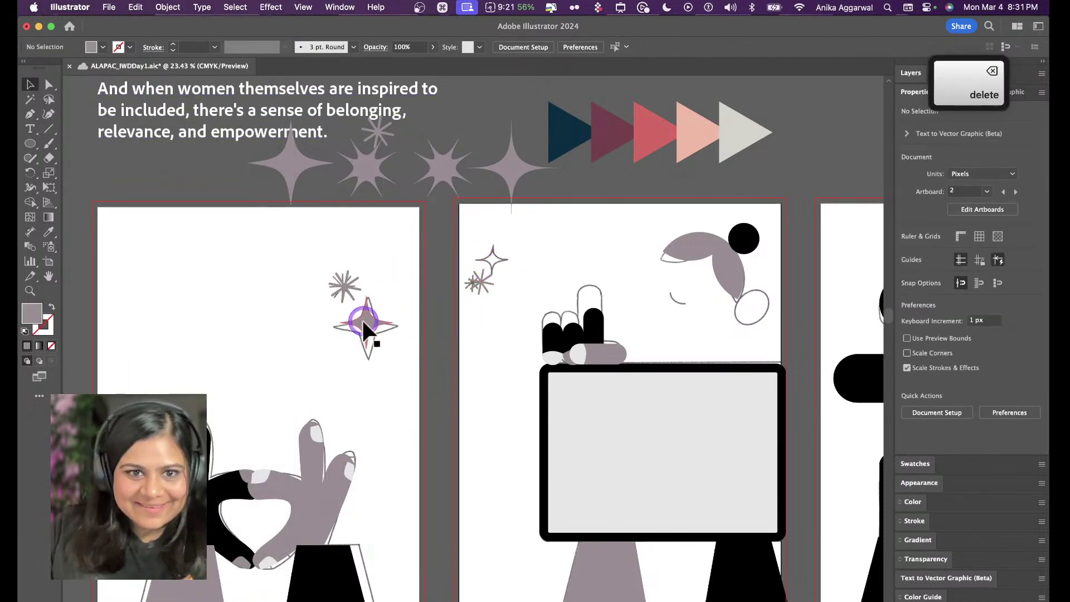
drag(365, 329, 494, 252)
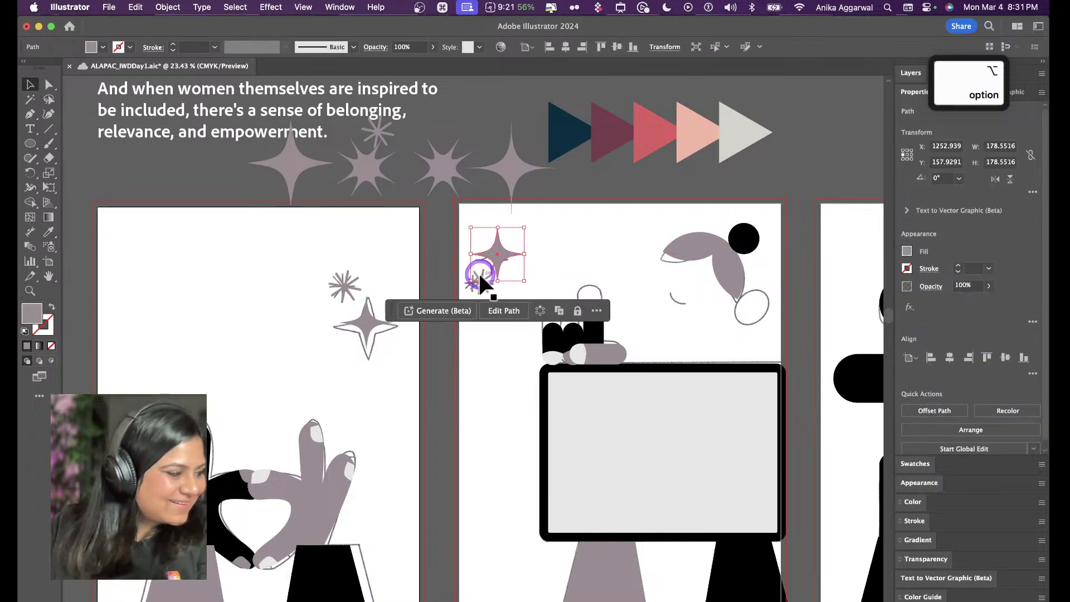
Replace the third artboard's four-pointed star with a copy of the expanded star, scaled to about 111 px
scroll(478, 272, right, 6)
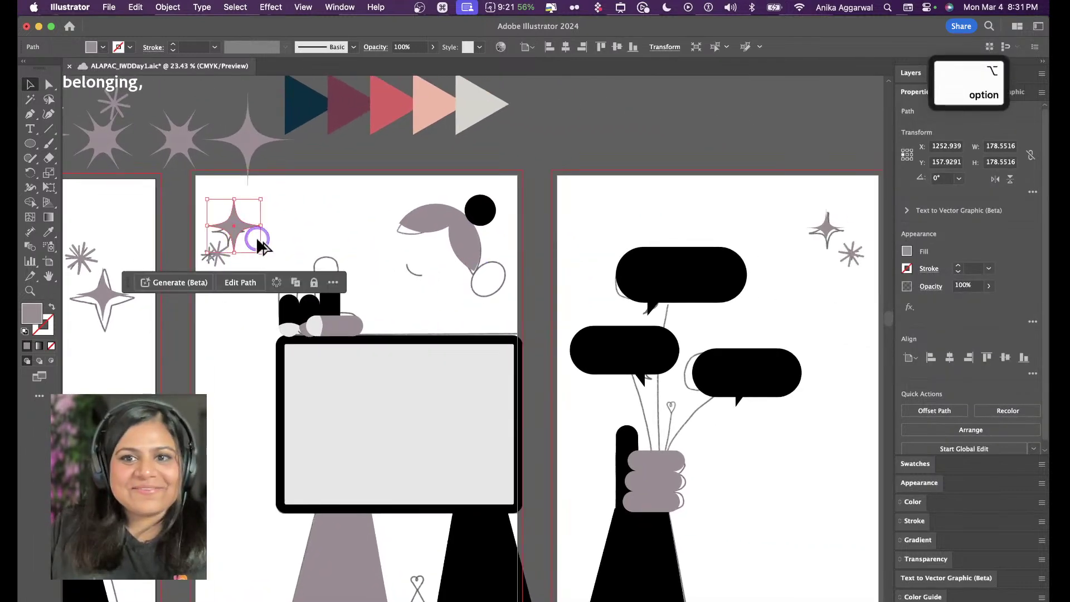
drag(238, 227, 827, 225)
click(830, 225)
key(BackSpace)
click(767, 242)
scroll(713, 229, right, 5)
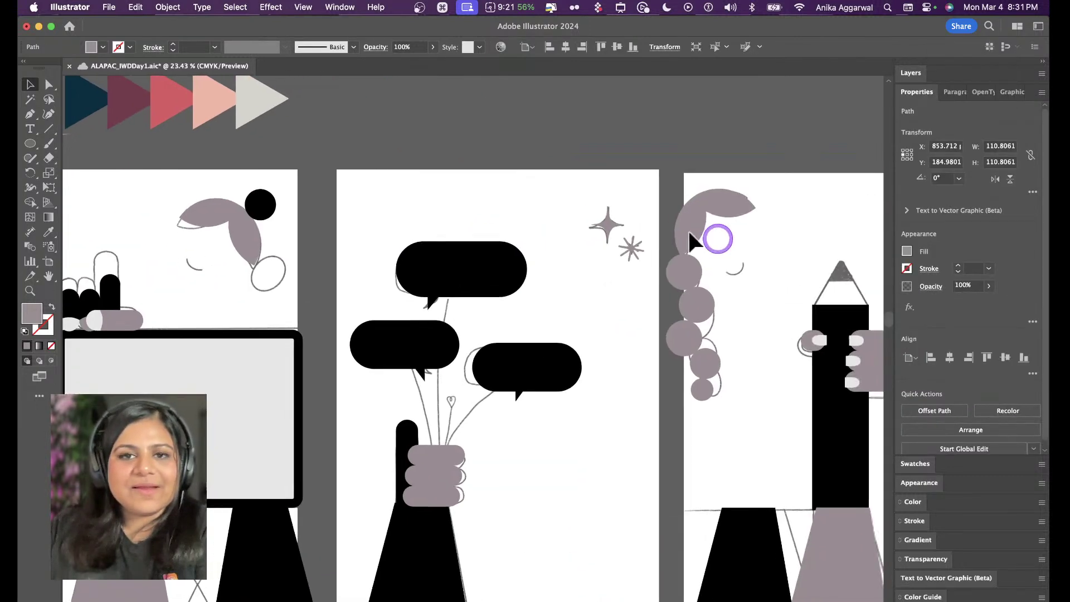
Duplicate the third artboard's star and asterisk onto the fourth artboard's sketched ones, scaling the star up to about 220 px
scroll(730, 273, right, 5)
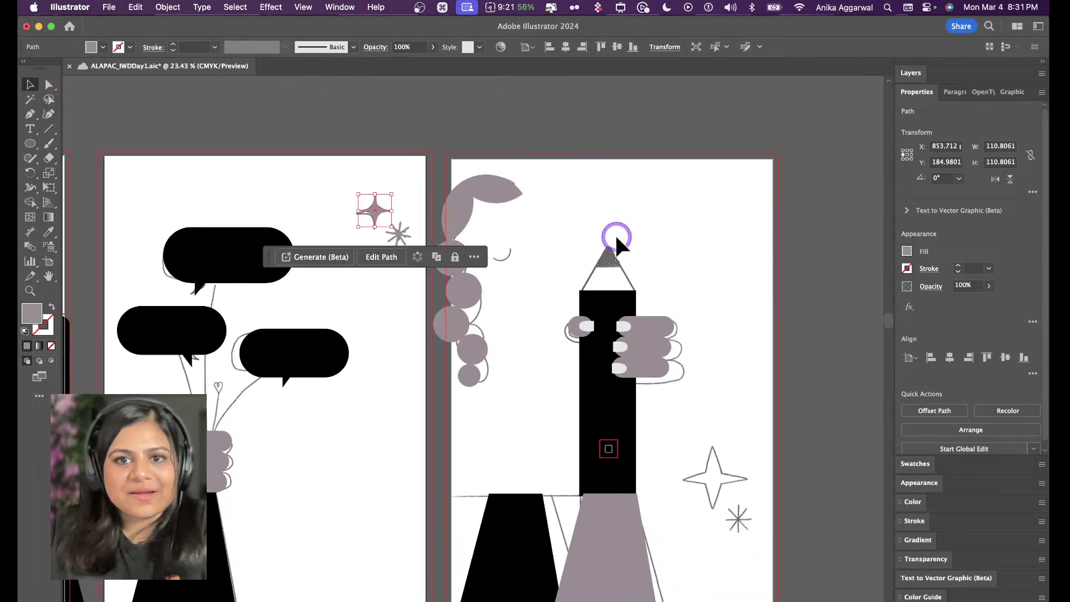
mouse_move(390, 223)
mouse_down()
mouse_move(502, 354)
mouse_move(710, 478)
mouse_move(713, 447)
mouse_move(717, 473)
mouse_up()
click(741, 410)
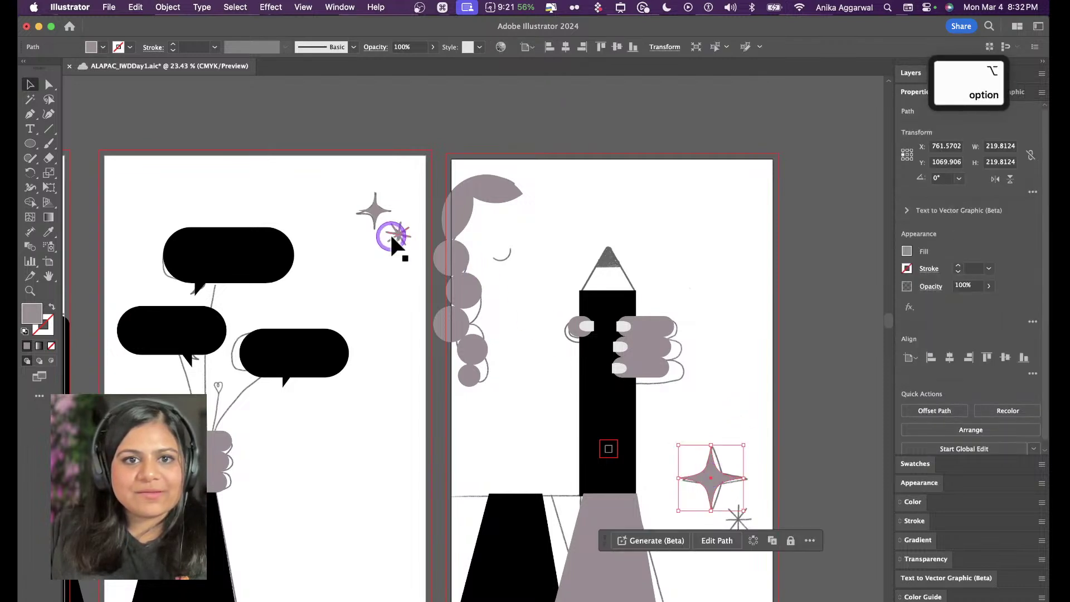
mouse_move(390, 234)
mouse_down()
mouse_move(555, 406)
mouse_move(747, 523)
mouse_move(729, 519)
mouse_up()
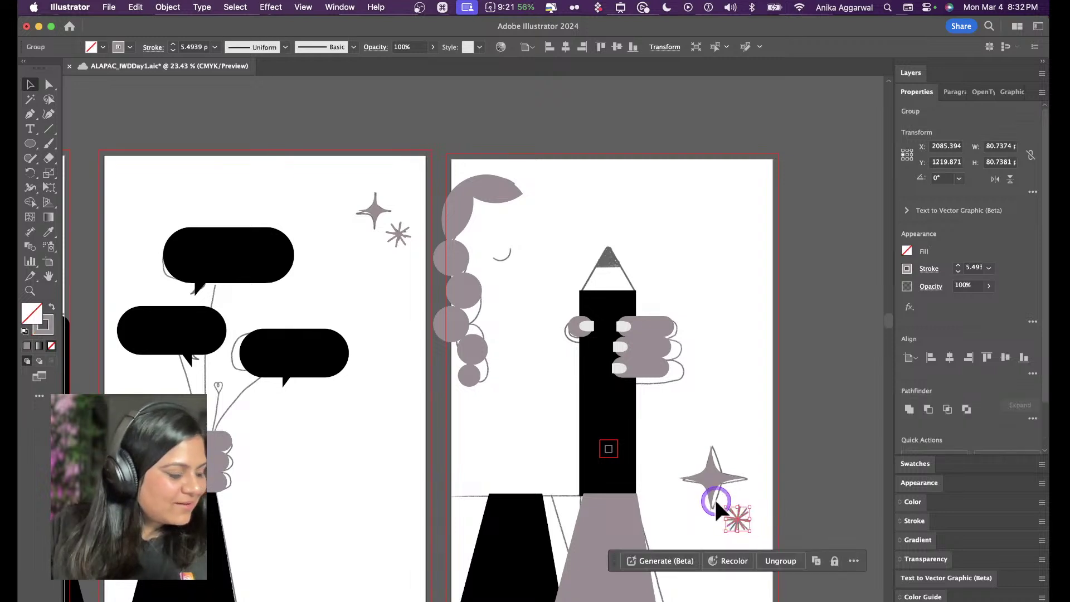
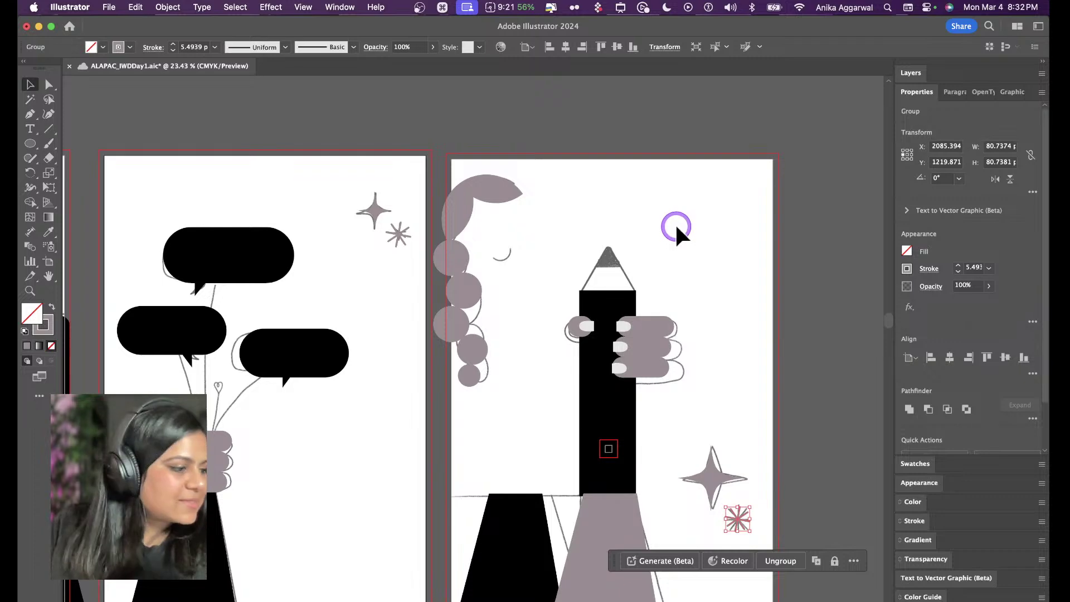
click(725, 288)
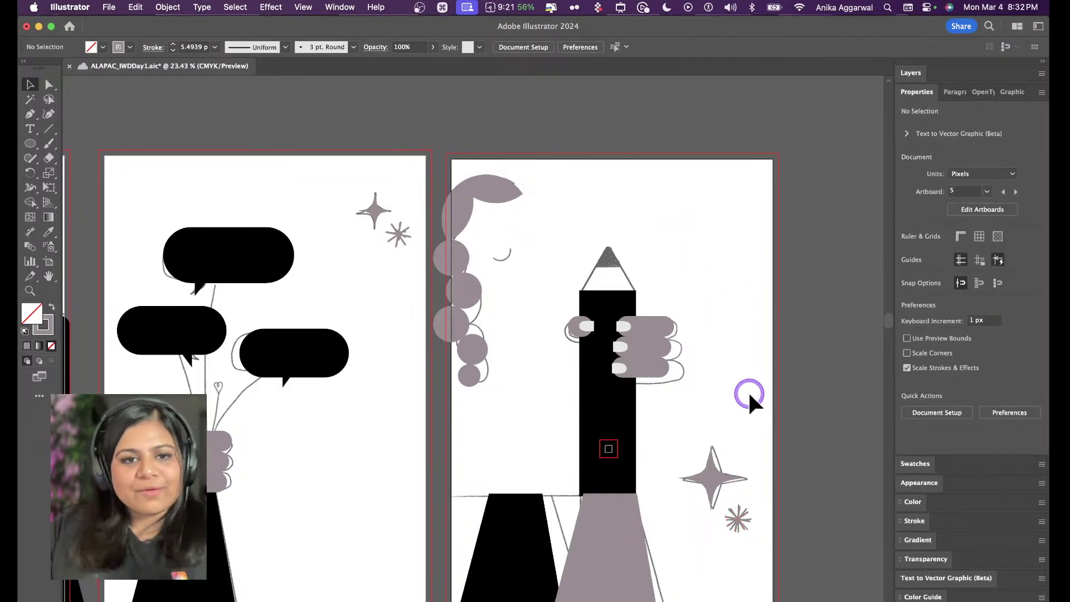
Fill the tablet's screen rectangle with the mauve sampled from the trapezoid sleeve below it
scroll(748, 390, down, 5)
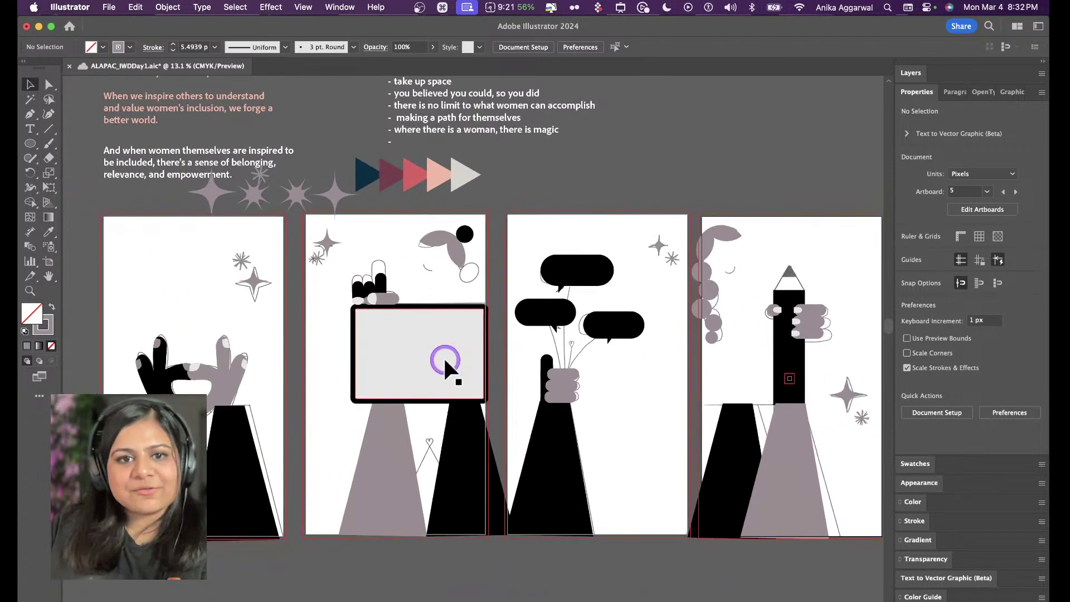
click(445, 361)
key(i)
click(390, 463)
key(v)
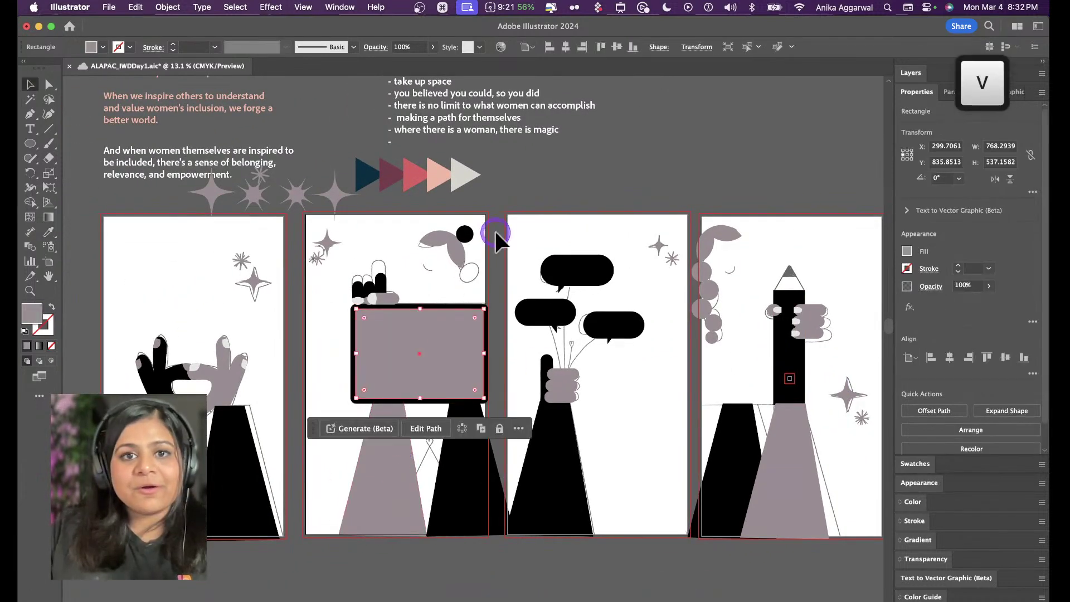
click(495, 231)
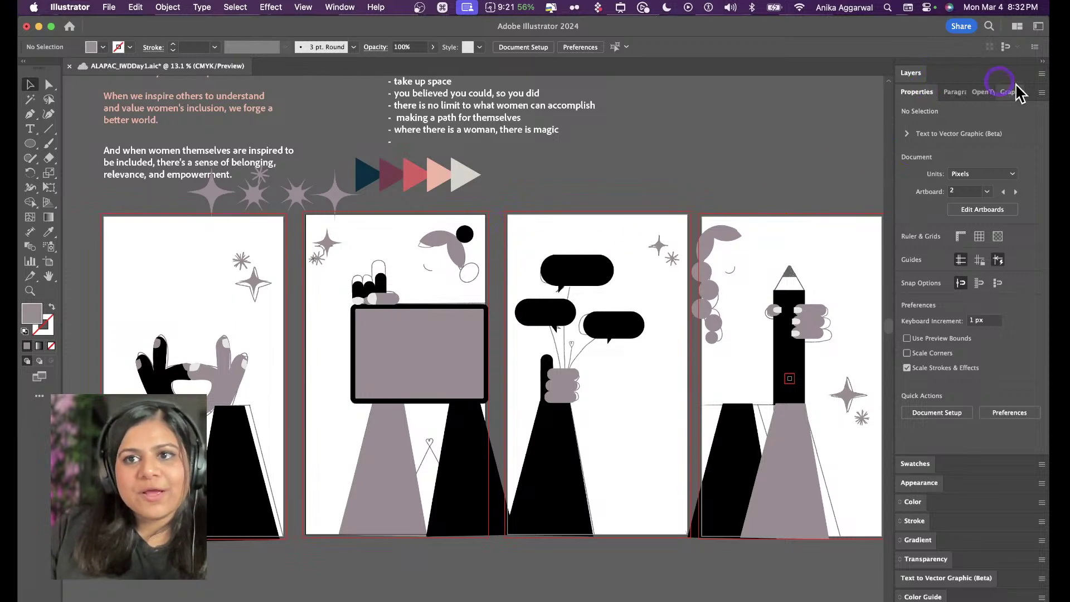
Show the document's layers and toggle the working layer's visibility to compare the vector shapes with the sketches
click(1039, 75)
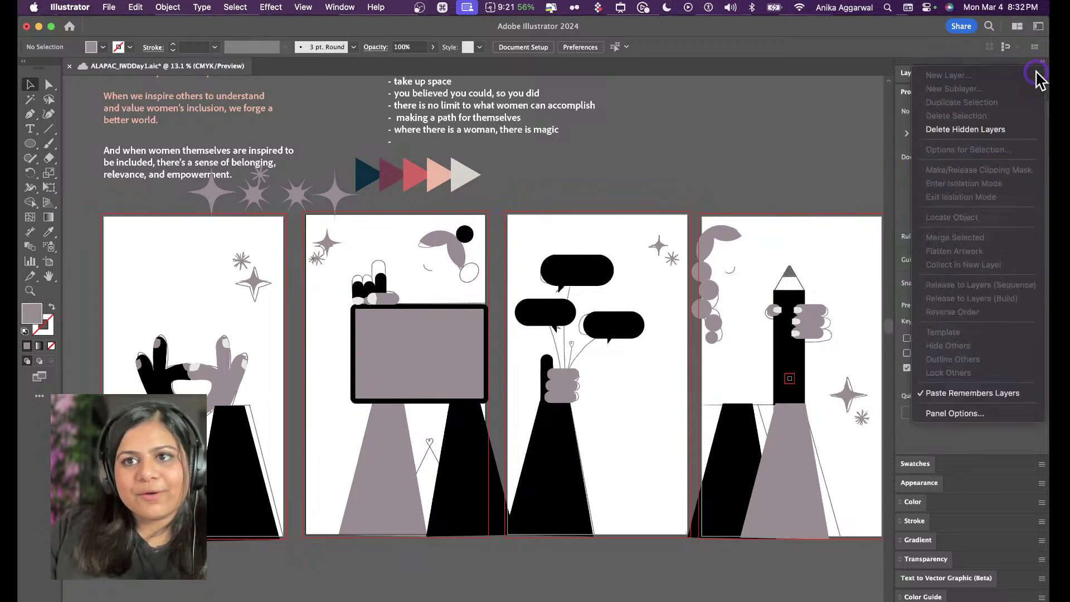
click(910, 74)
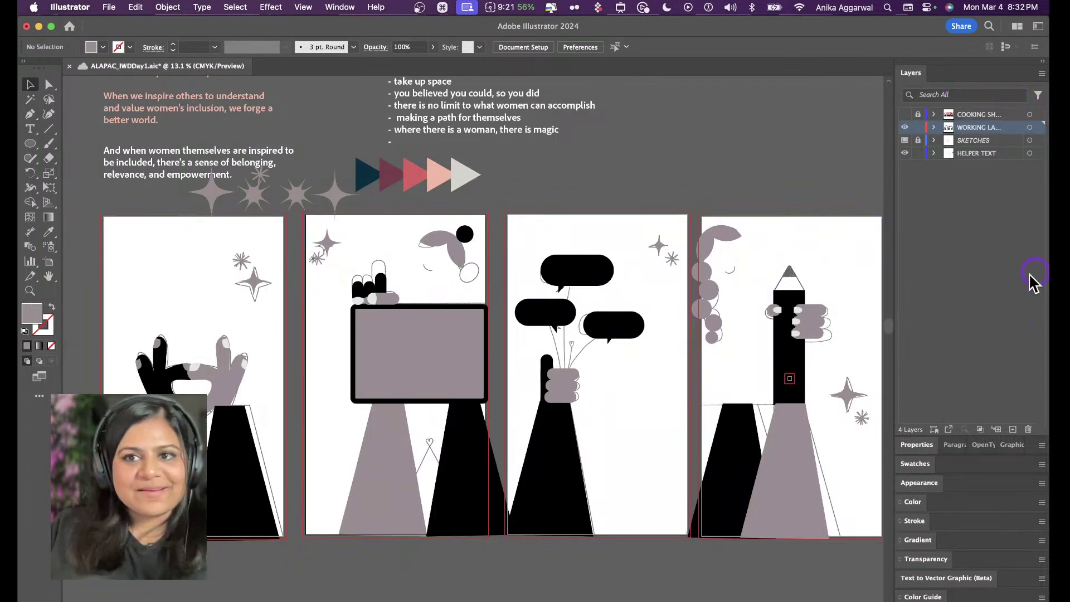
click(905, 129)
click(905, 128)
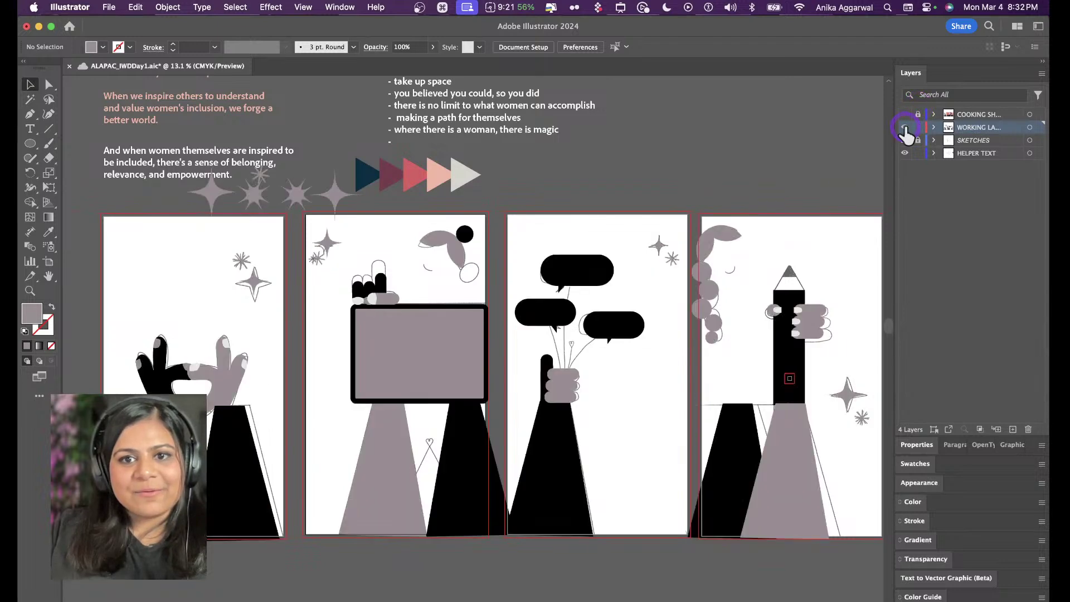
click(905, 129)
click(905, 129)
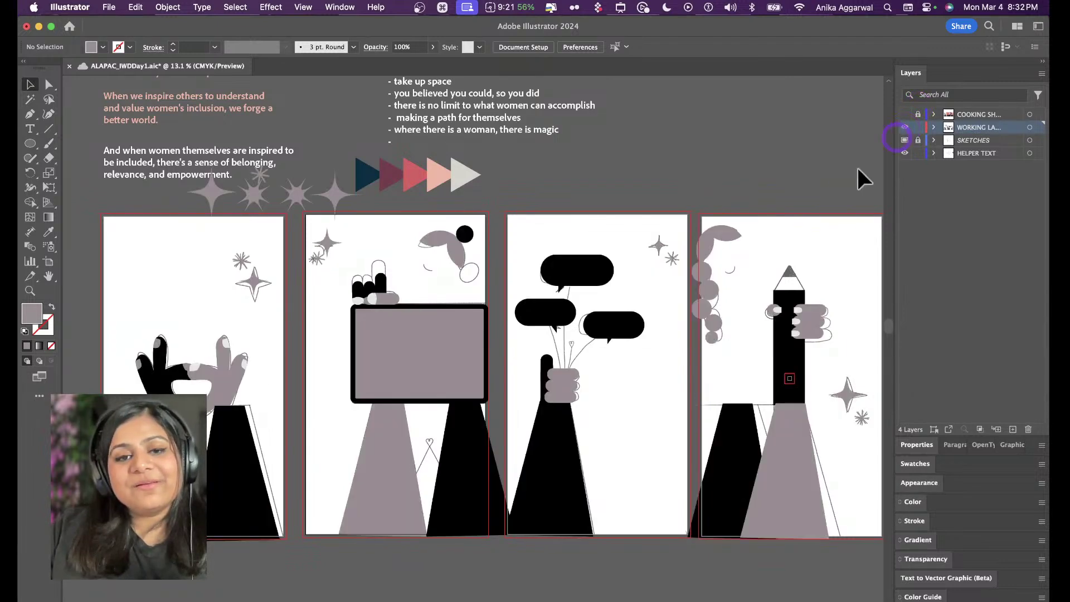
Trace the small curved facial line on the second artboard as an unfilled, stroked Pen path about 44 by 40 px
scroll(404, 270, up, 5)
scroll(408, 267, up, 1)
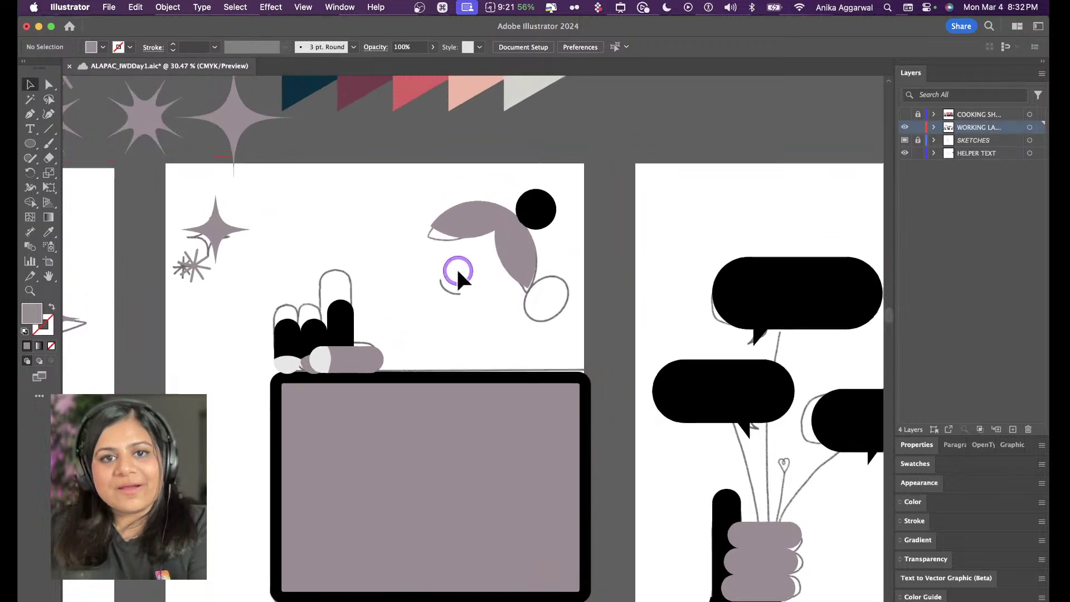
scroll(458, 273, up, 2)
key(p)
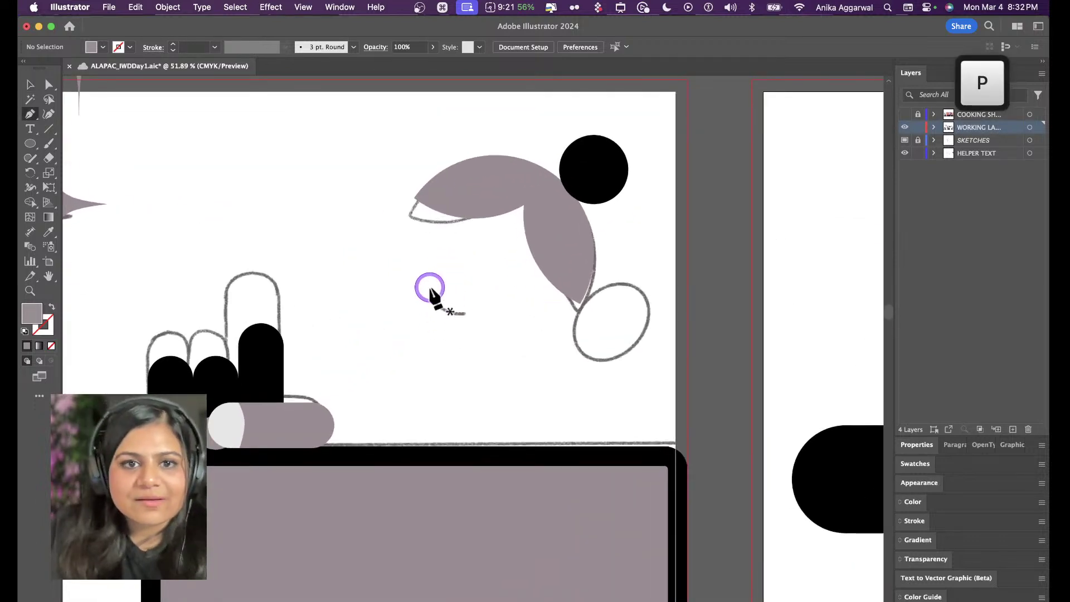
click(430, 288)
drag(458, 314, 483, 315)
key(shift+x)
key(v)
scroll(452, 316, down, 3)
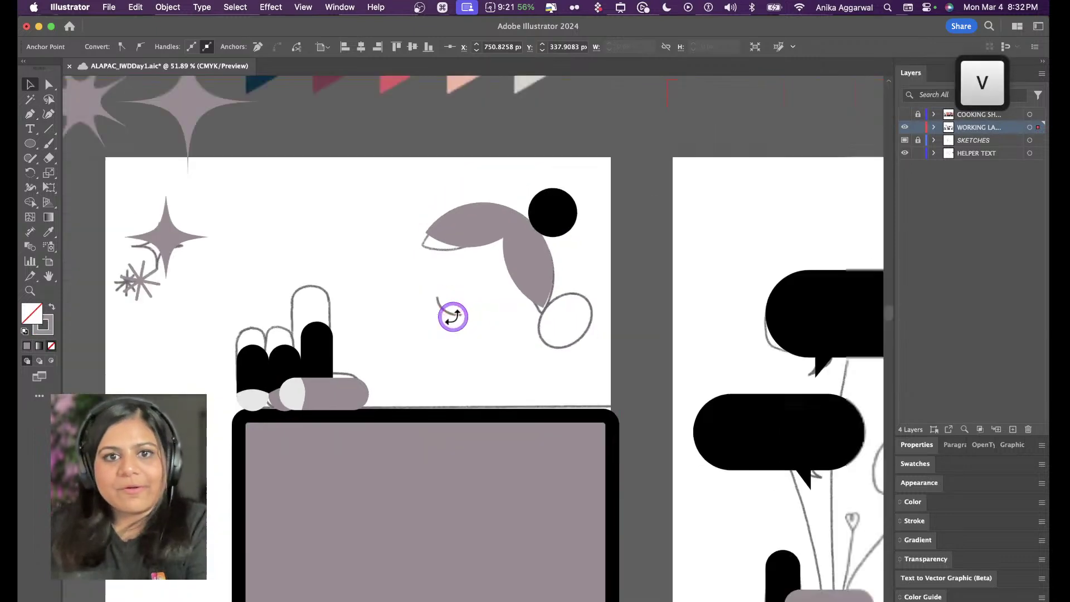
Match the curved facial line's stroke to the loose asterisk above the artboards, giving it a 7 pt stroke
key(i)
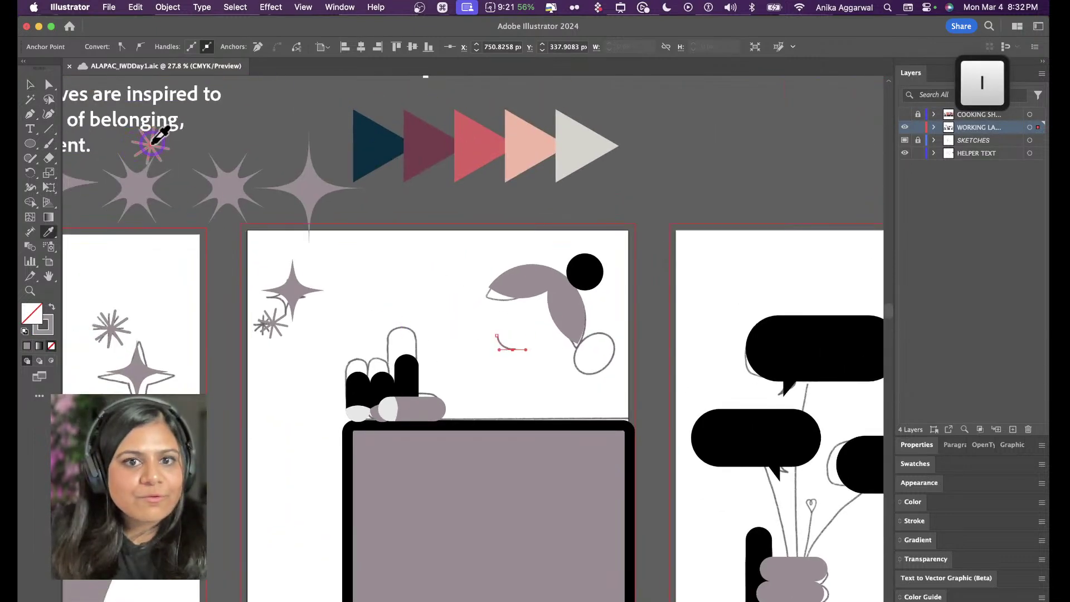
click(152, 145)
key(v)
scroll(447, 345, right, 4)
scroll(447, 346, down, 1)
scroll(416, 298, right, 5)
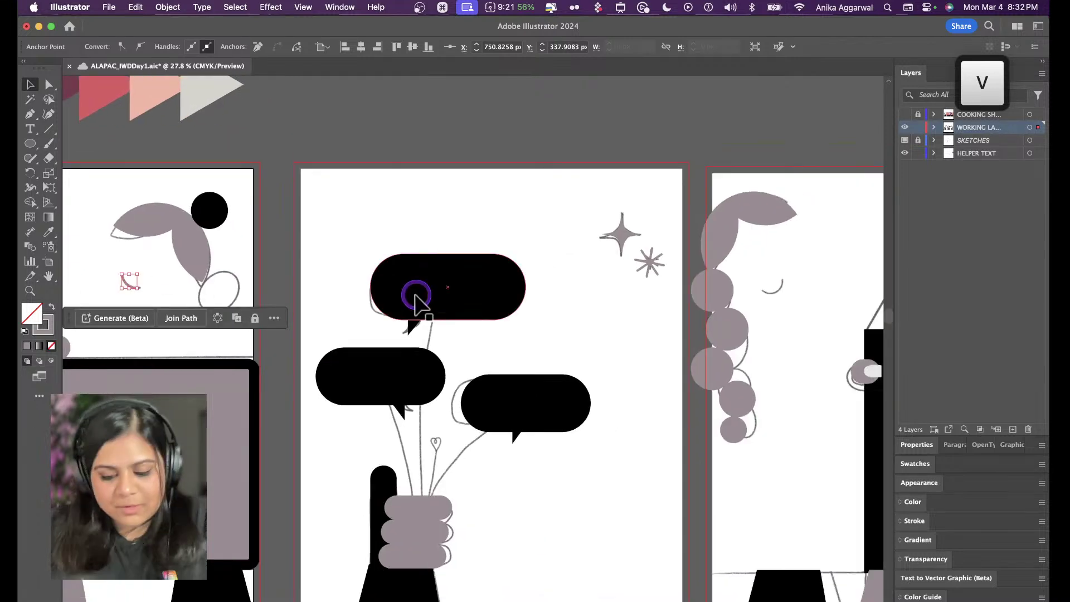
click(323, 196)
Copy the curved facial line onto the sketched curve of the braided figure's face on the fourth artboard
click(136, 284)
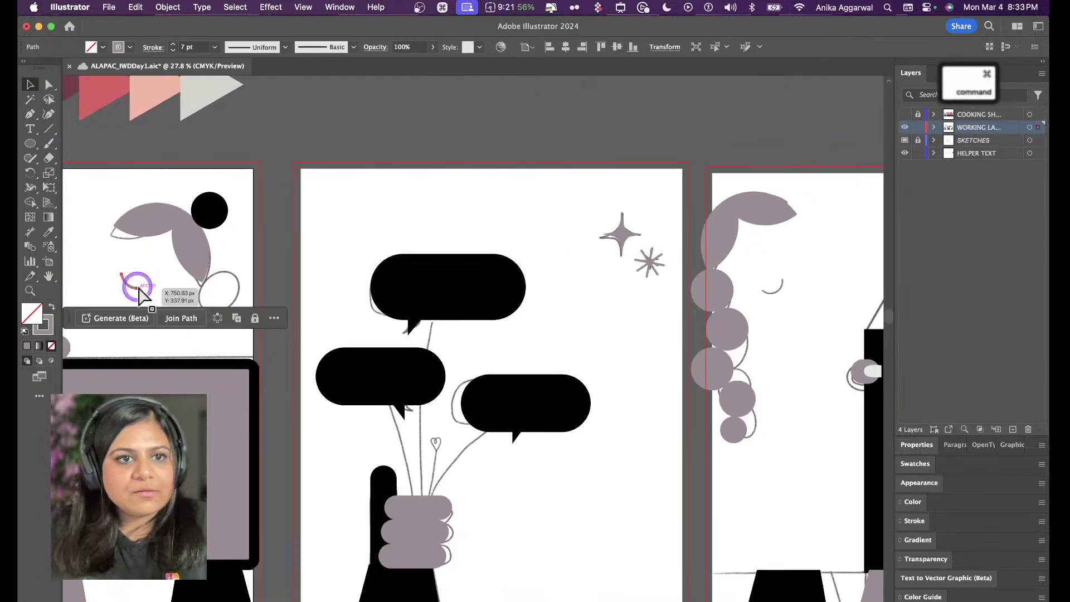
key(cmd+c)
scroll(335, 285, right, 5)
scroll(479, 292, up, 3)
scroll(661, 295, right, 1)
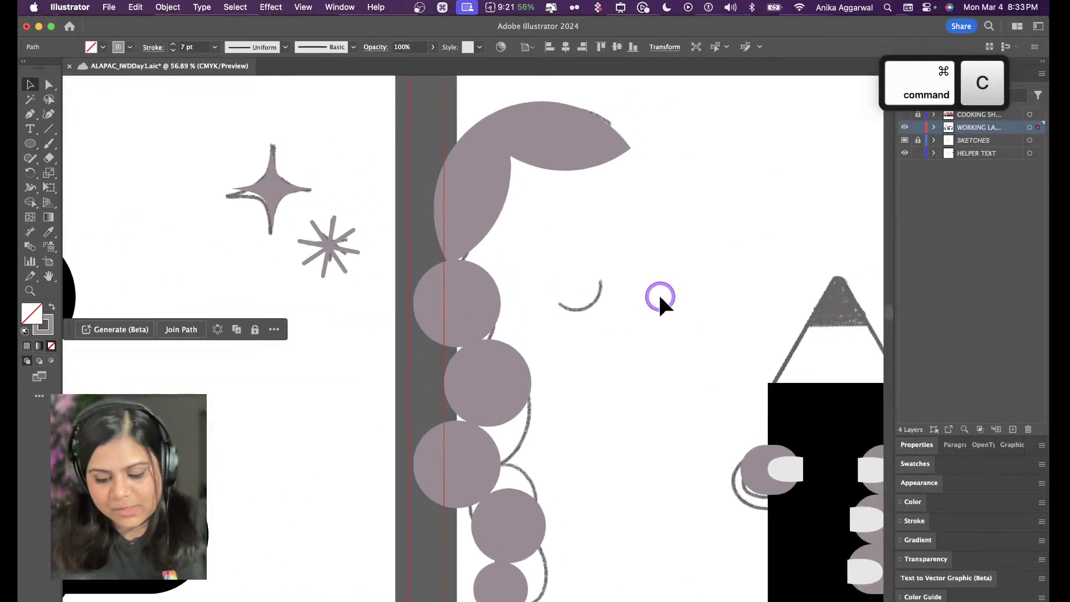
key(cmd+v)
drag(462, 362, 587, 307)
Flip the copied facial curve horizontally, place it just above the sketched curve, and save the document
click(1041, 63)
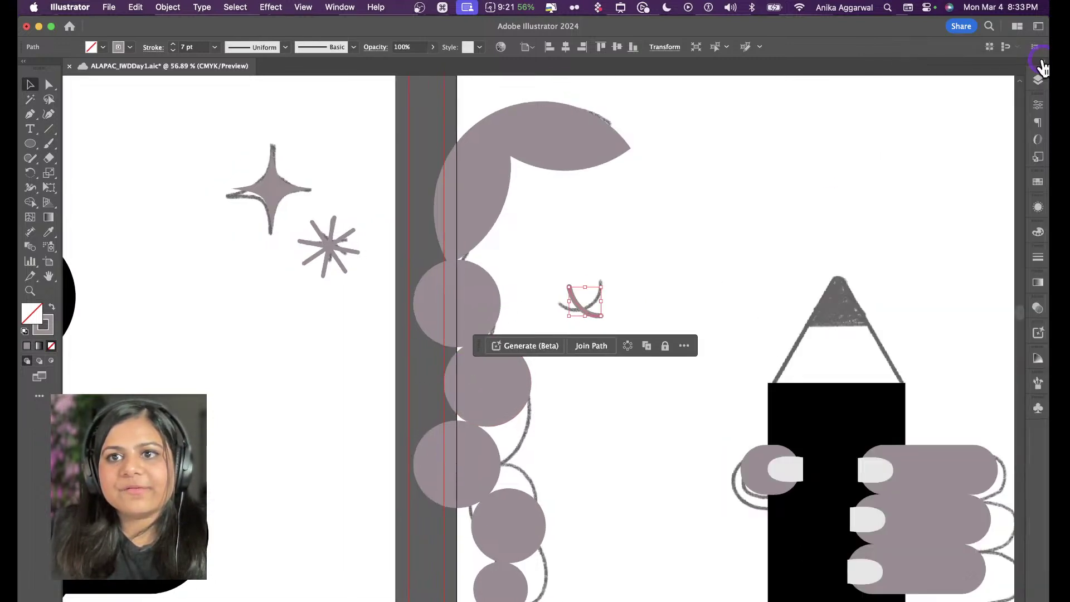
click(1042, 63)
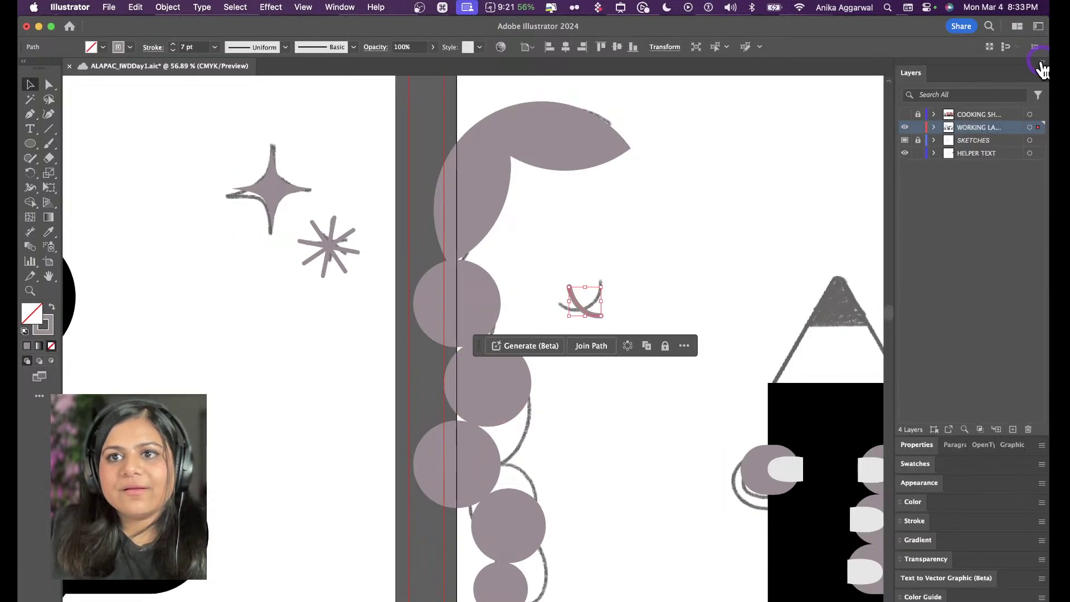
click(917, 446)
click(991, 180)
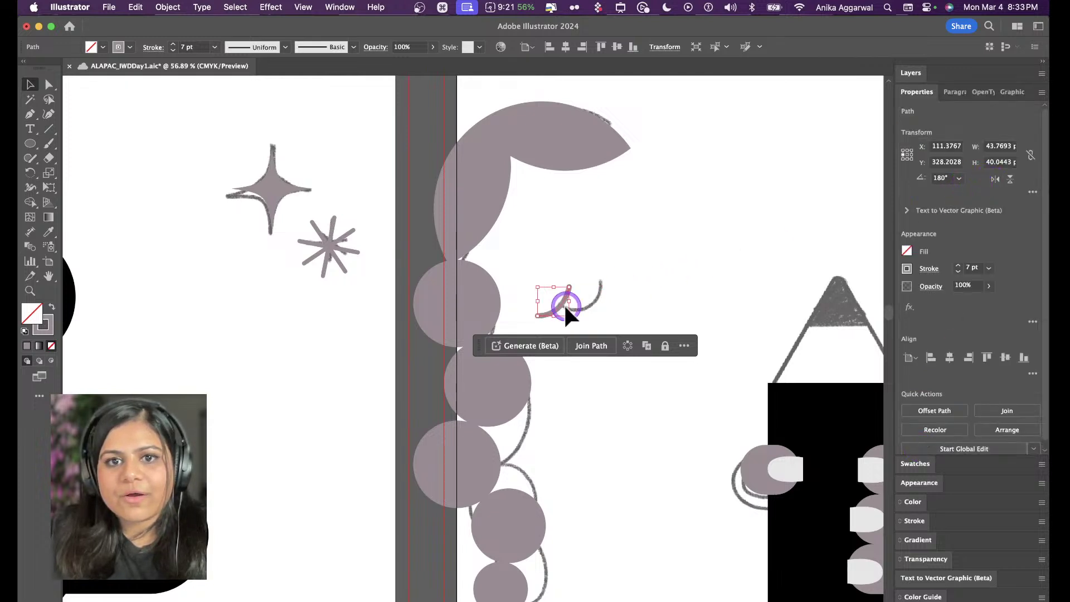
drag(564, 303, 595, 264)
click(641, 225)
key(super+s)
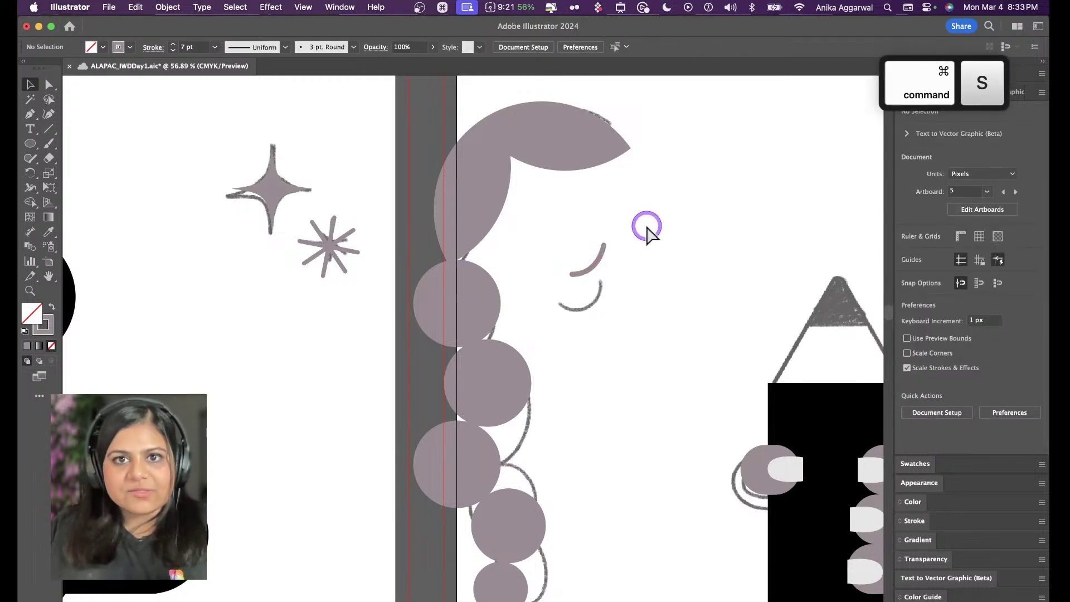
scroll(499, 290, down, 10)
scroll(498, 296, left, 2)
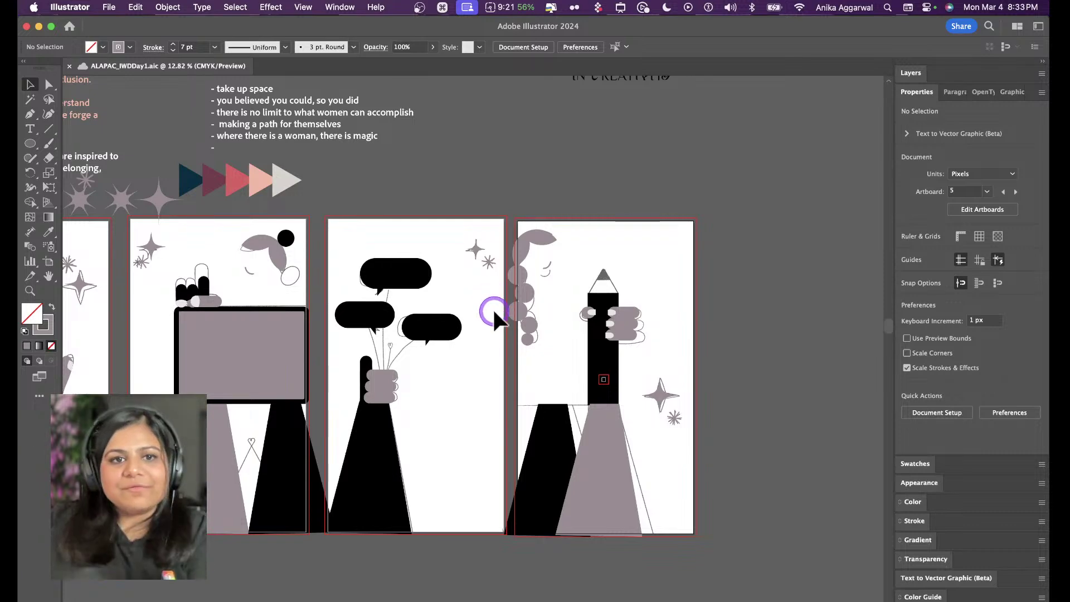
scroll(493, 307, down, 2)
scroll(492, 309, left, 4)
scroll(495, 308, up, 2)
scroll(495, 306, left, 1)
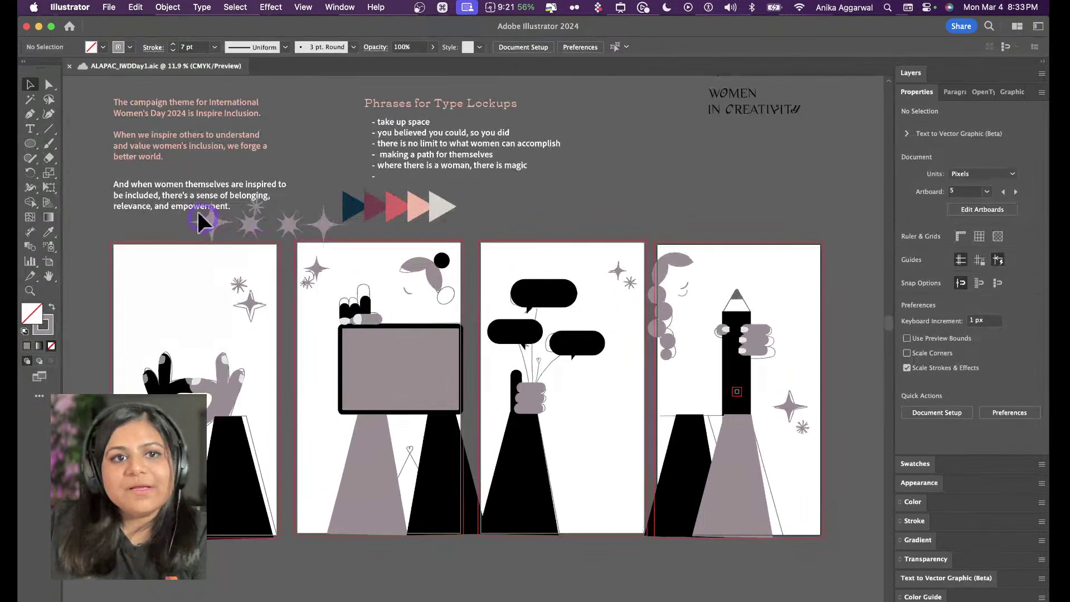
Move the loose stars and asterisk from above the artboards into a vertical stack beside the first artboard
drag(198, 215, 75, 332)
drag(254, 226, 85, 380)
drag(255, 207, 82, 410)
drag(295, 223, 86, 438)
drag(86, 346, 89, 345)
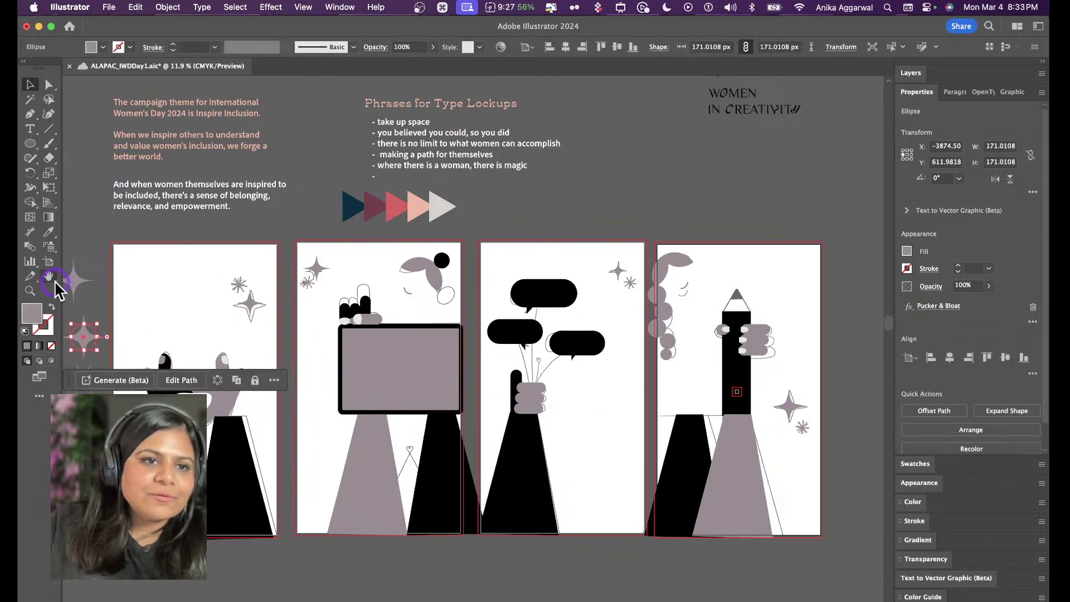
drag(77, 282, 86, 289)
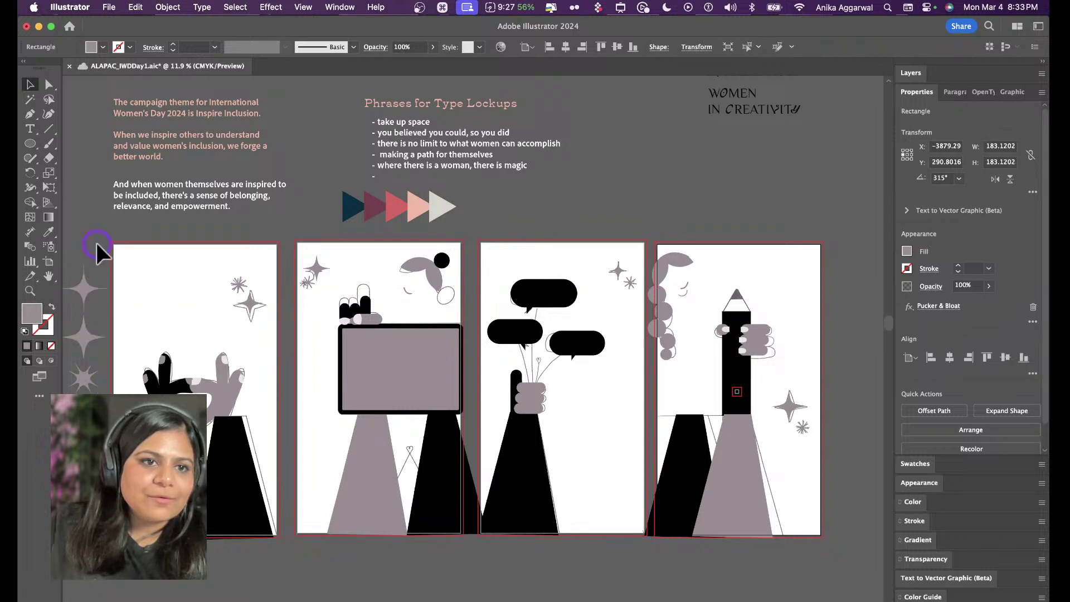
Shift the whole stack of loose stars and asterisk farther away from the first artboard, slightly lower on the pasteboard
click(96, 243)
scroll(95, 243, left, 3)
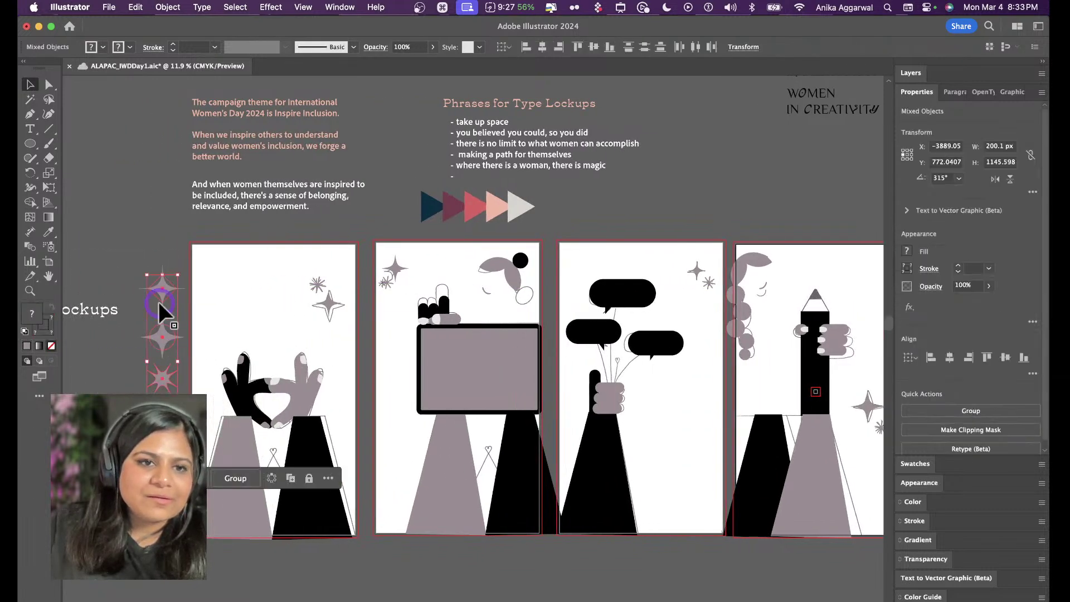
drag(158, 302, 96, 373)
click(188, 325)
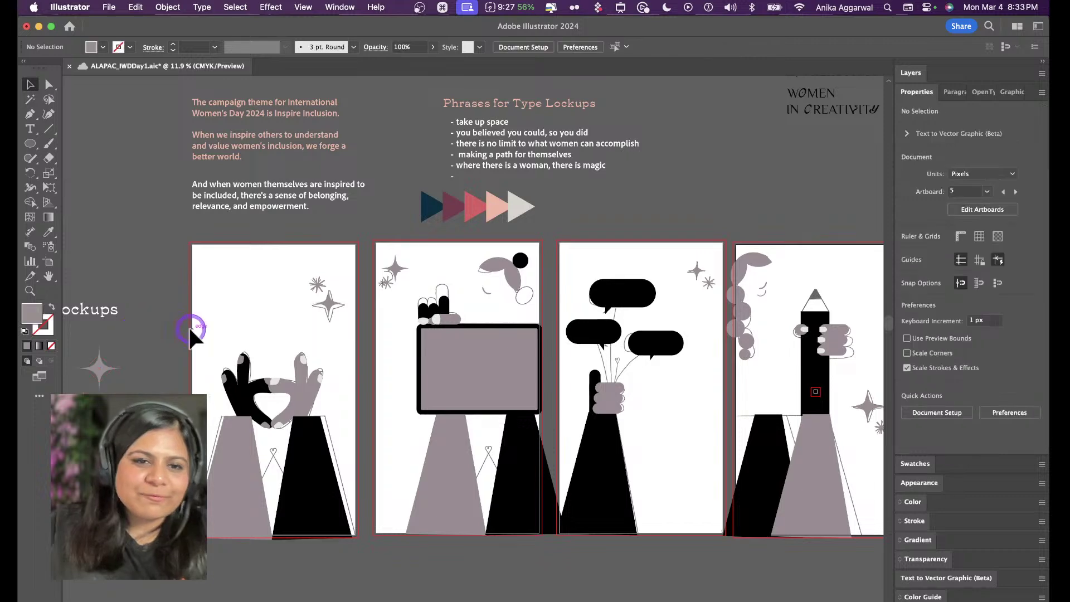
Shrink the group of five colour palette triangles and place it above the third artboard
scroll(220, 334, right, 5)
scroll(219, 335, down, 1)
click(382, 186)
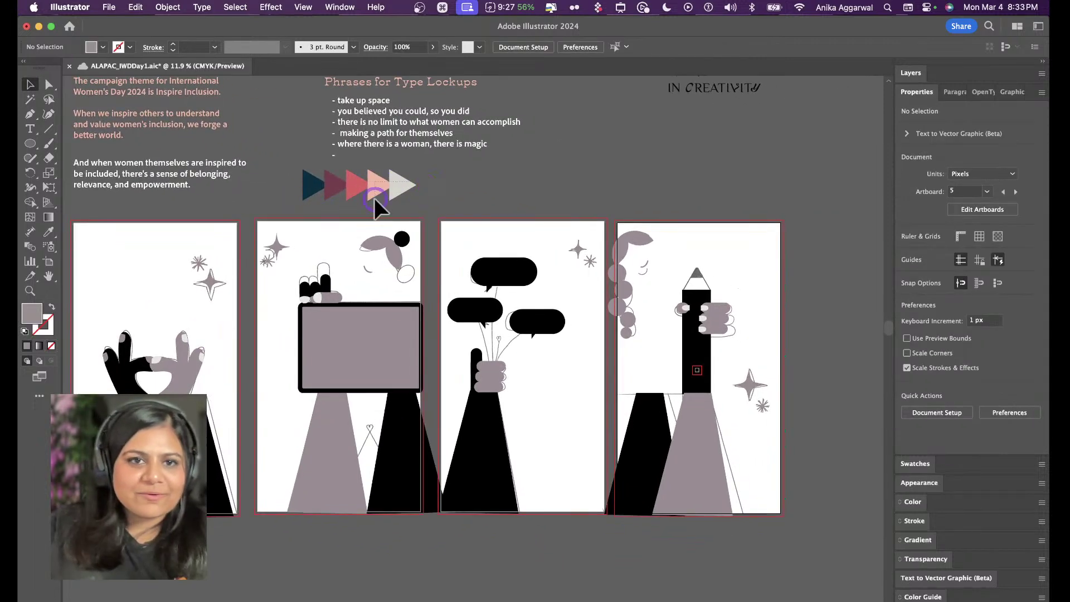
drag(411, 199, 501, 179)
click(574, 185)
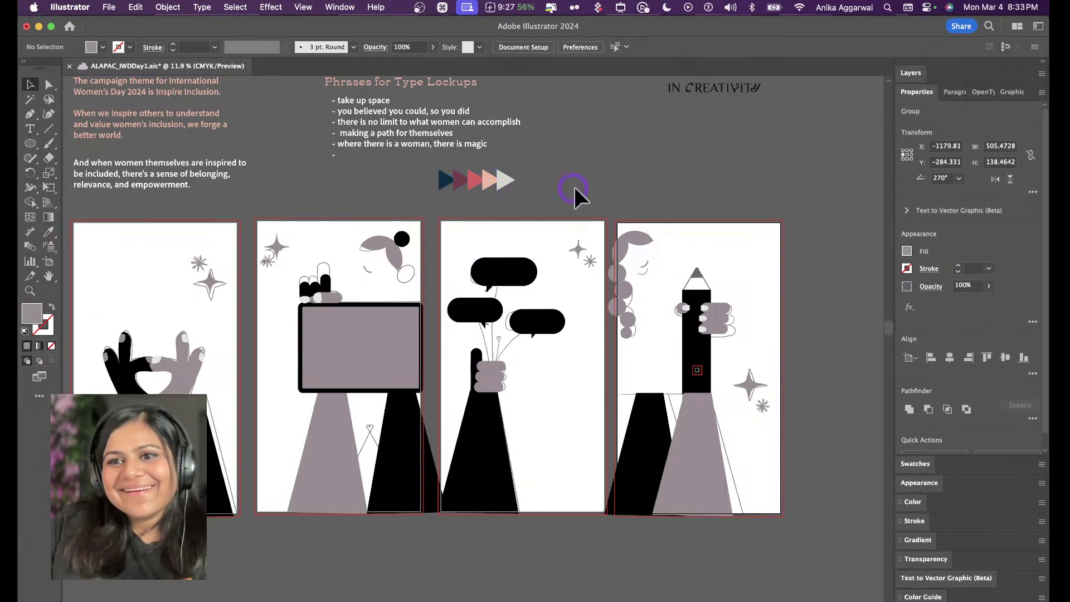
Review the vector artwork without the sketches by hiding the SKETCHES layer and showing it again
click(911, 73)
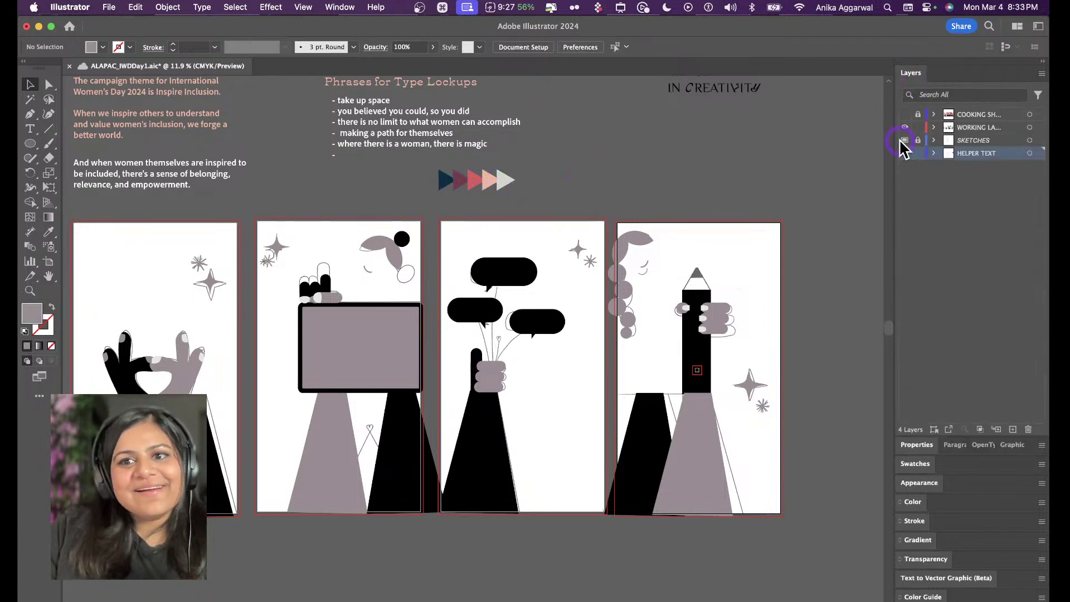
scroll(847, 199, left, 3)
scroll(847, 199, down, 1)
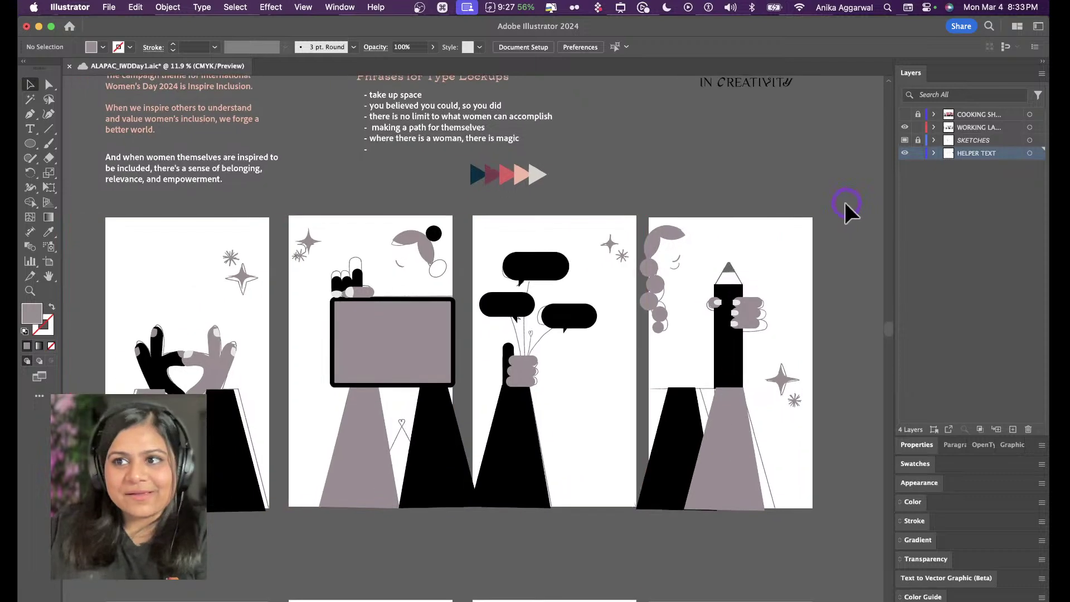
scroll(844, 203, down, 3)
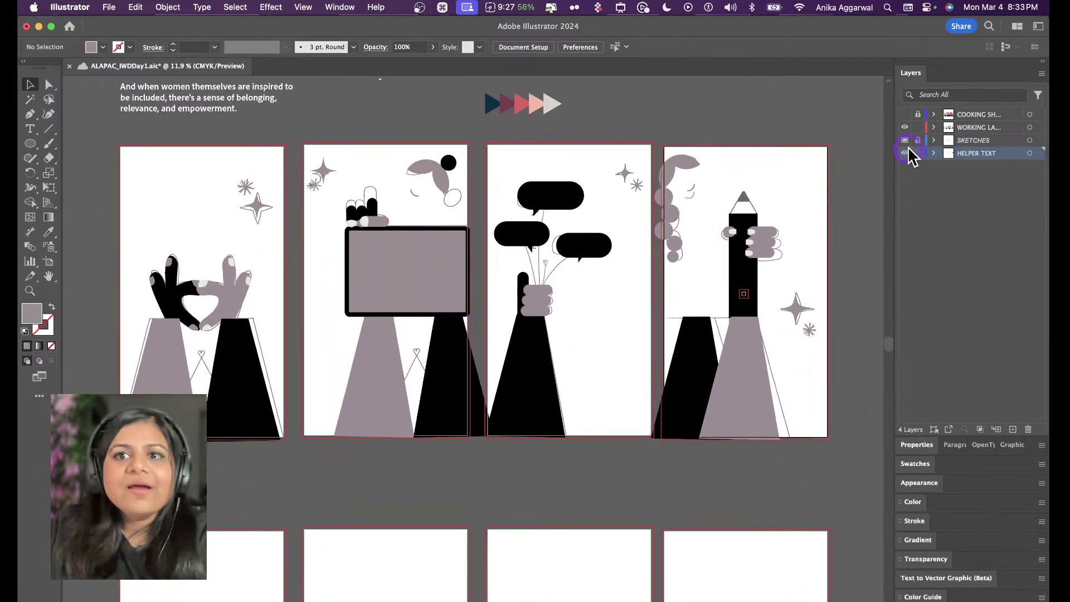
click(903, 141)
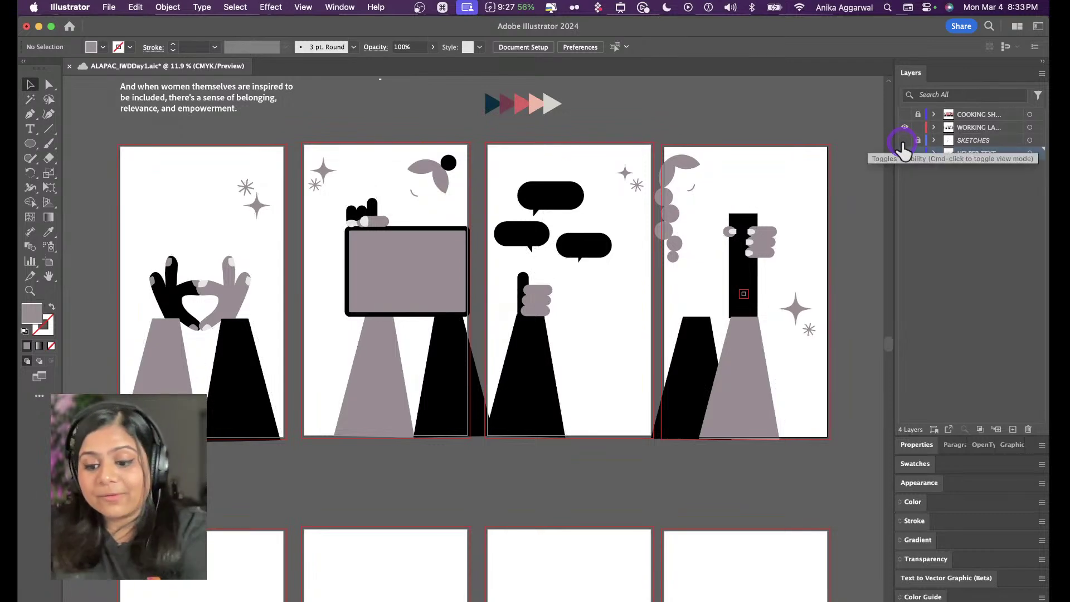
click(902, 153)
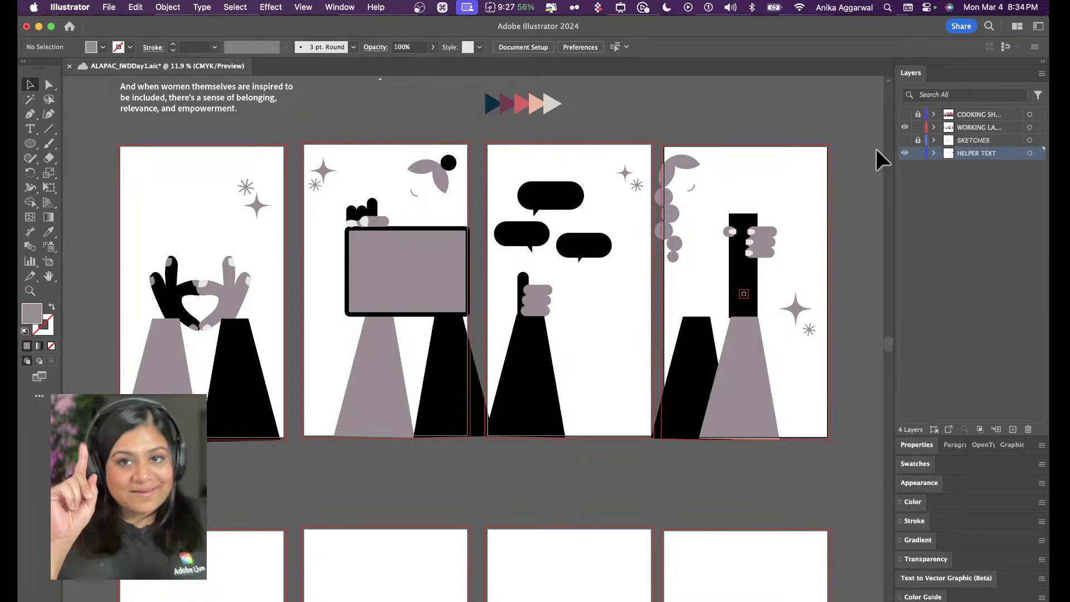
click(904, 140)
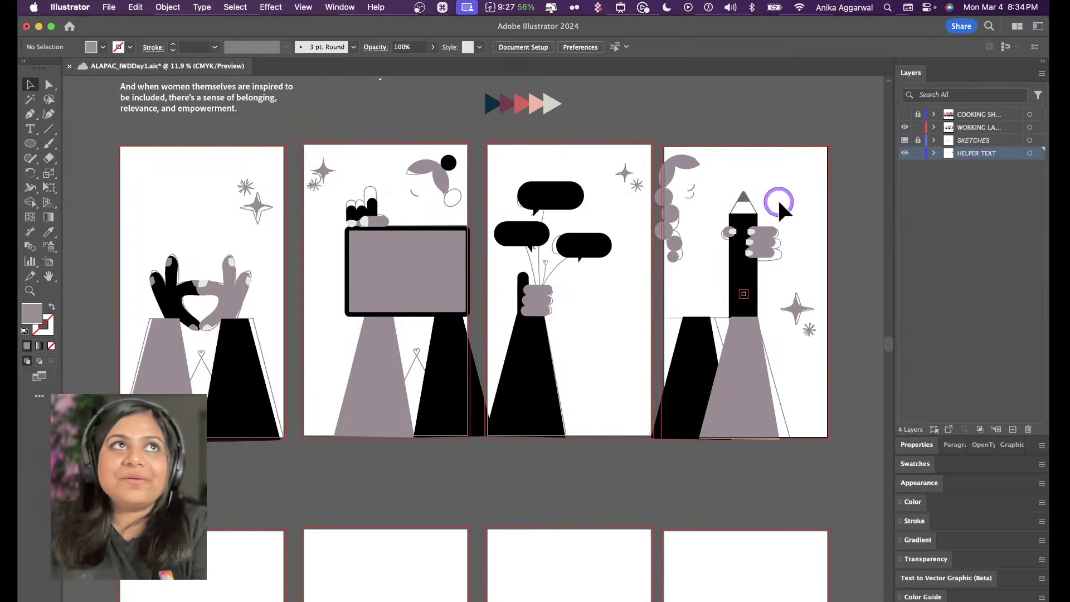
Lock the HELPER TEXT layer and make the working layer active for drawing the pencil tip on the fourth artboard
scroll(781, 210, up, 5)
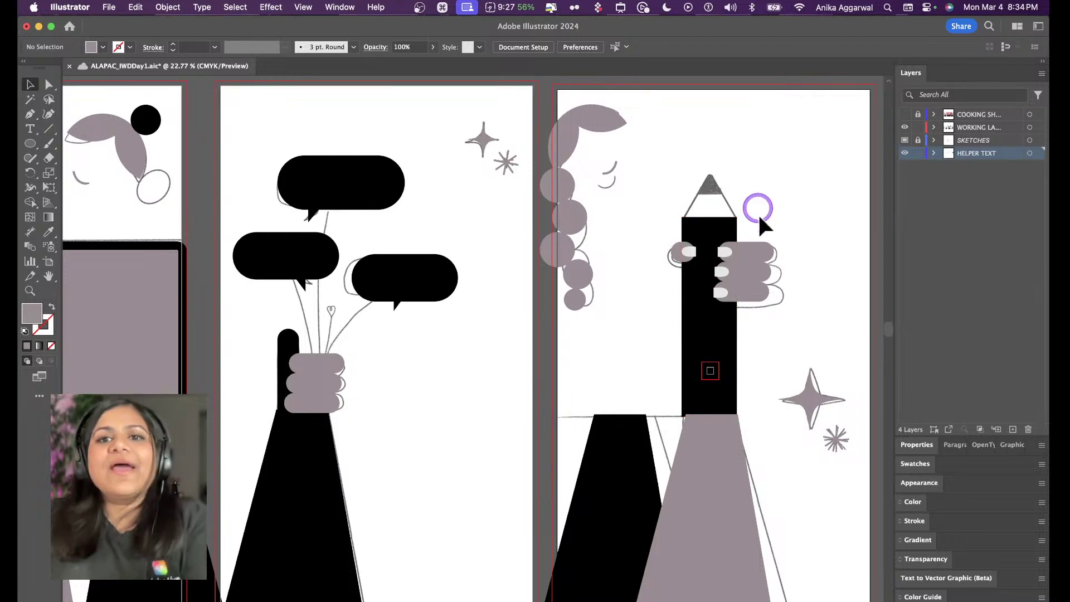
scroll(767, 202, up, 2)
scroll(691, 218, up, 2)
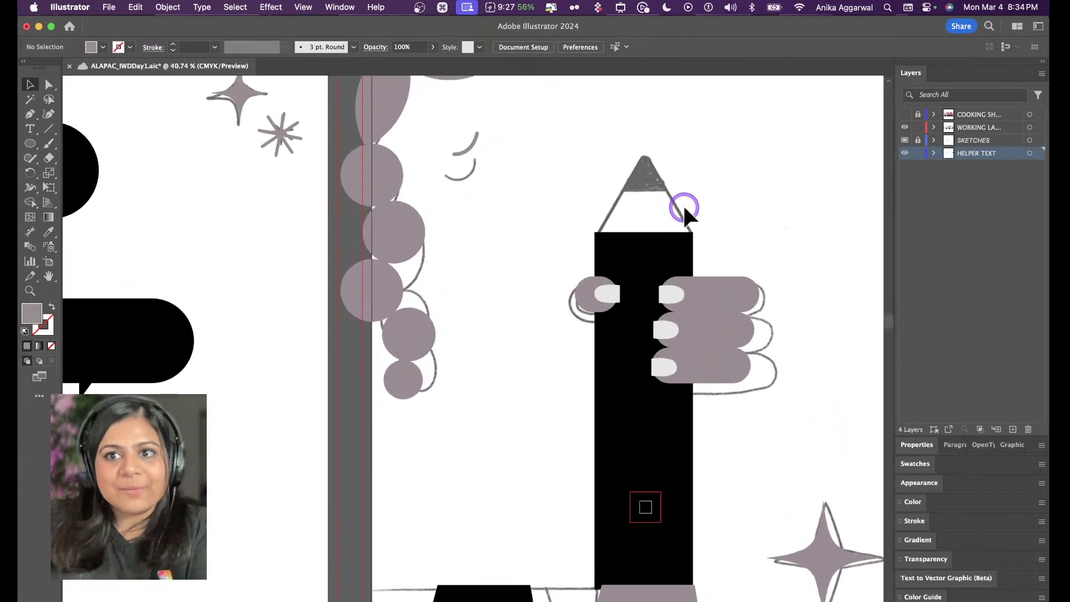
click(965, 126)
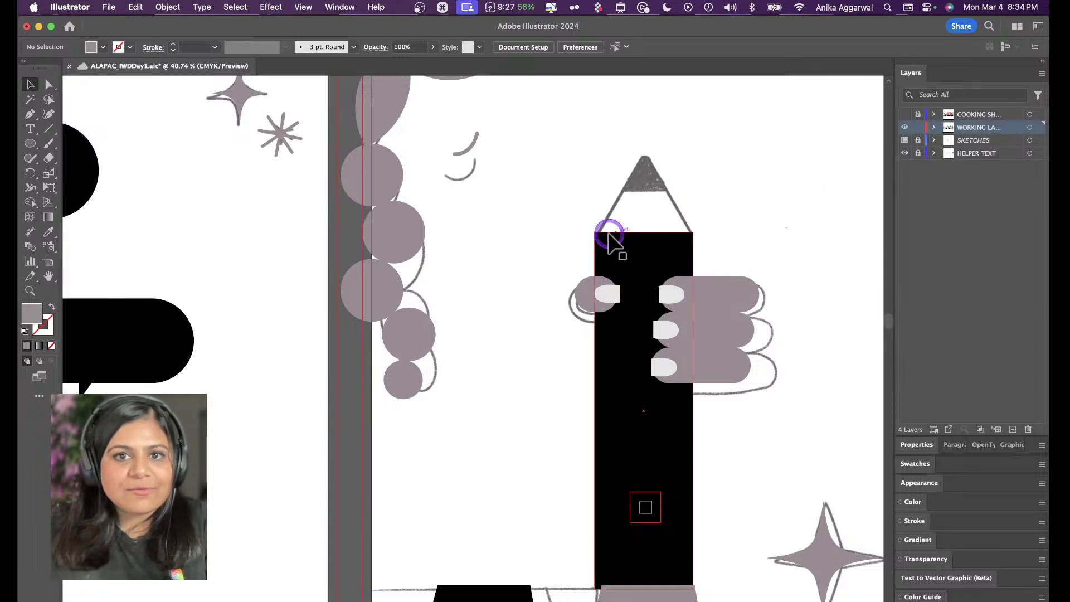
Draw a three-sided polygon as the pencil's tip on the fourth artboard, scaled to the full width of the pencil body
key(p)
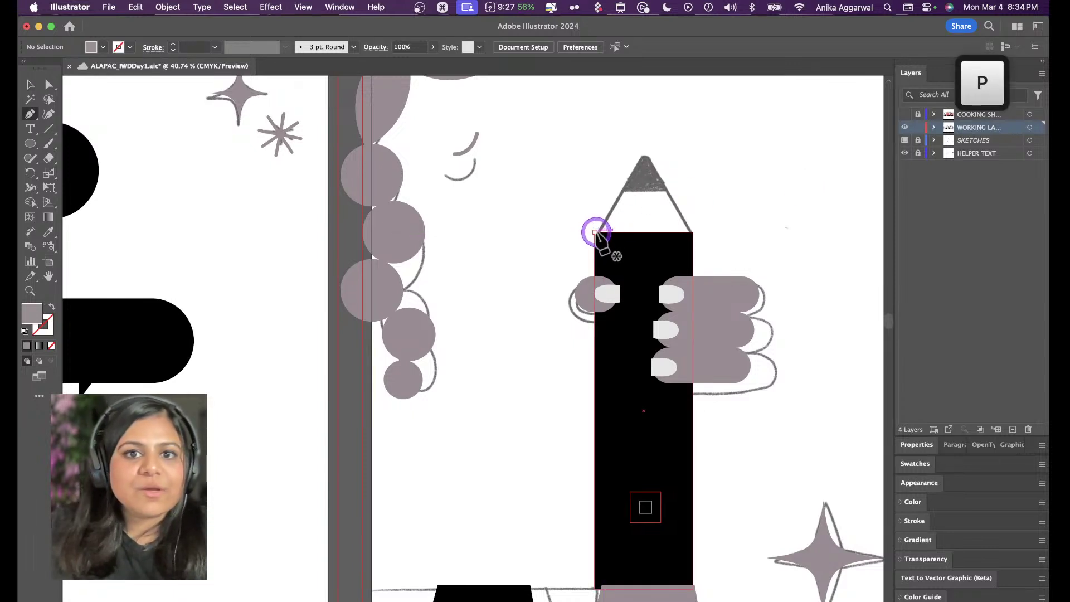
key(v)
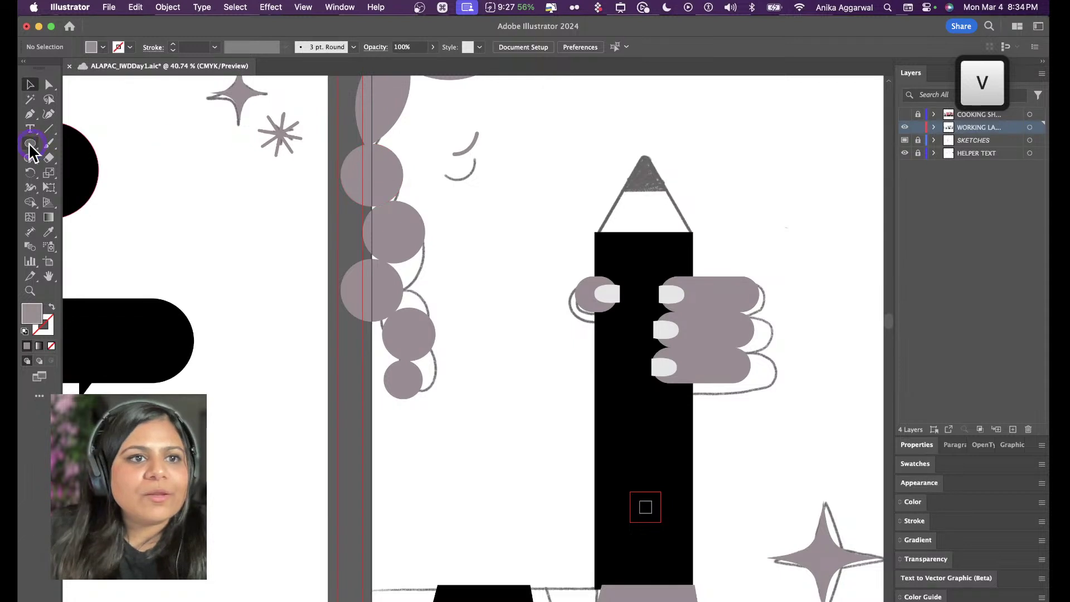
drag(24, 146, 78, 182)
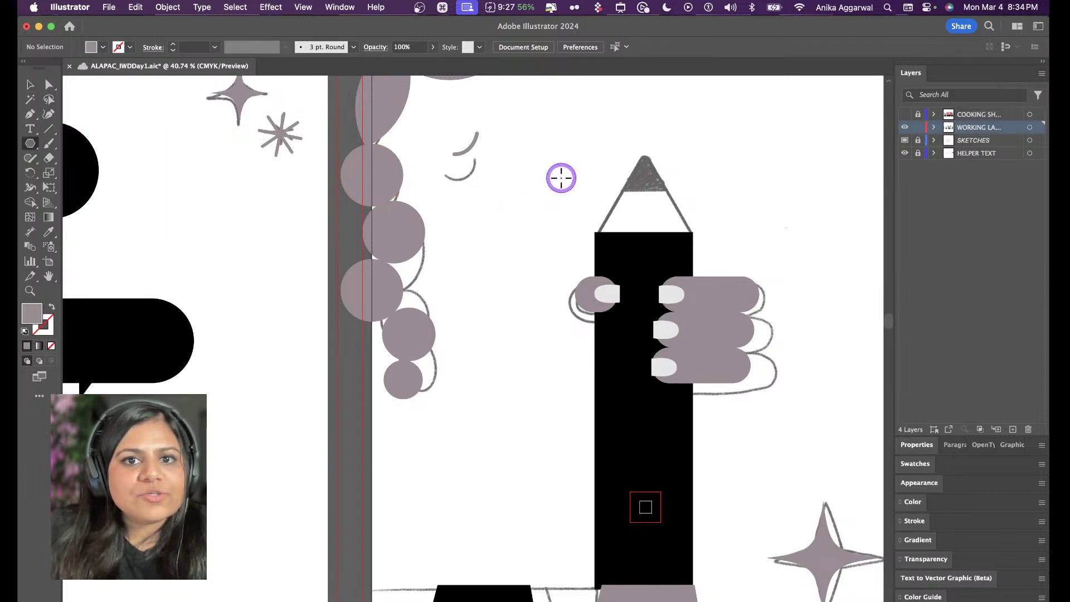
mouse_move(561, 177)
mouse_down()
mouse_move(609, 203)
mouse_move(633, 206)
mouse_move(635, 192)
mouse_up()
key(Down)
key(Down)
key(Down)
key(shift)
key(v)
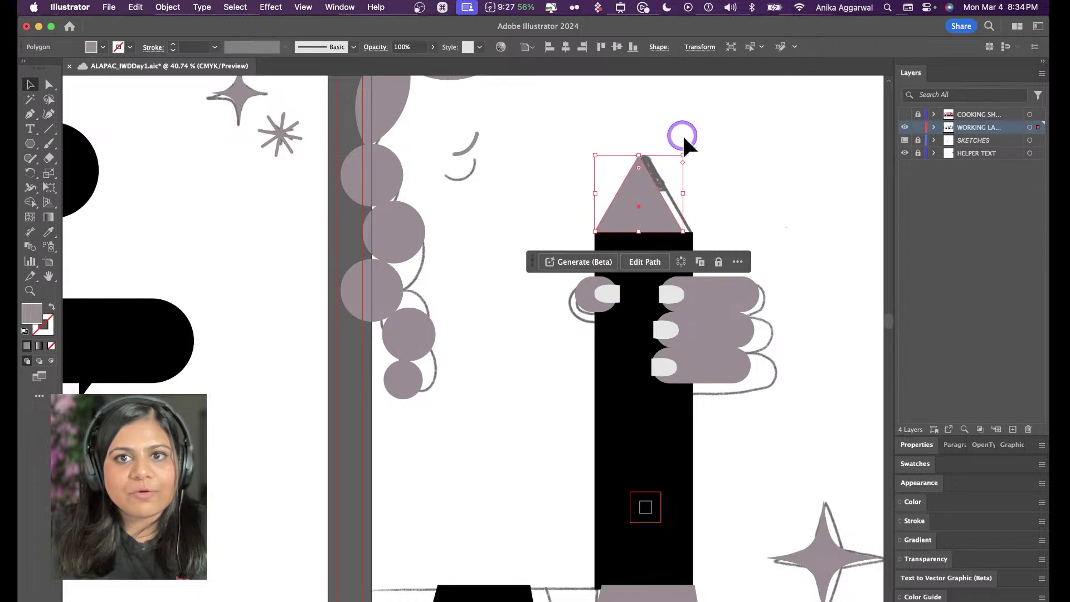
key(shift)
drag(686, 154, 693, 147)
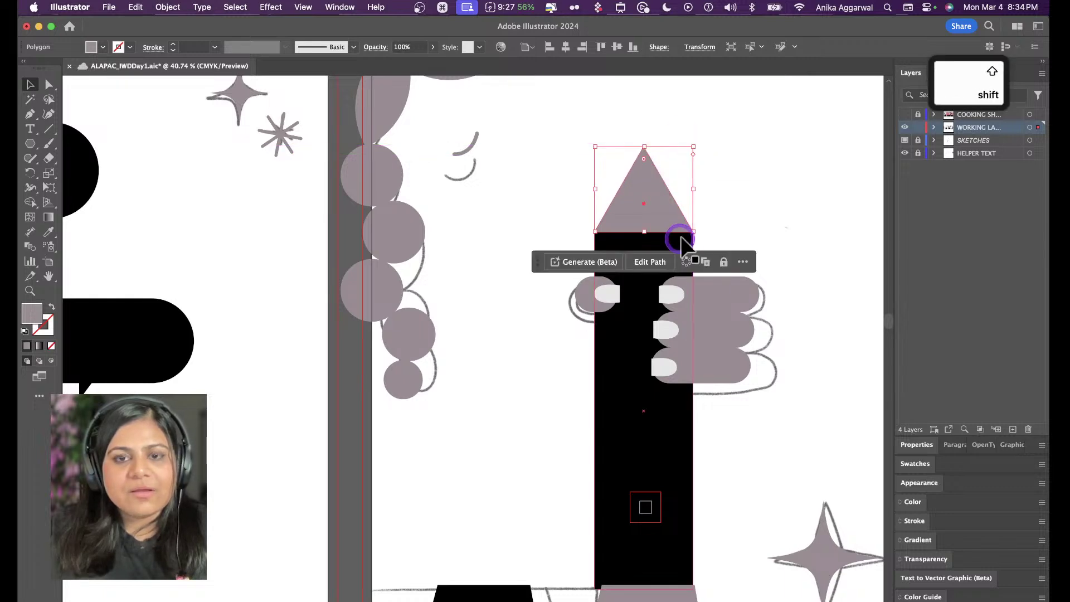
click(167, 7)
click(438, 234)
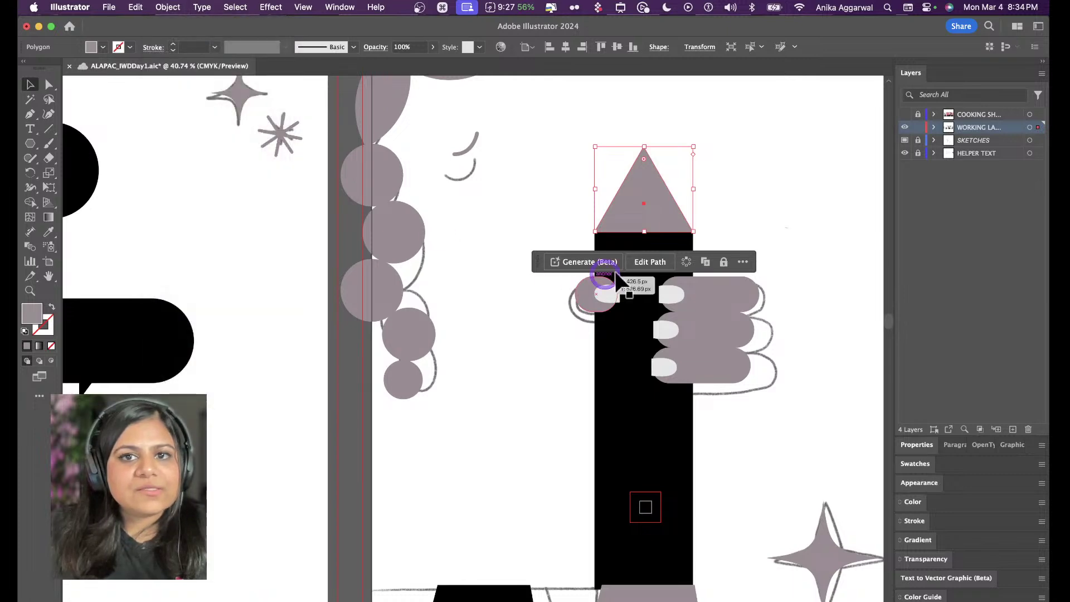
click(177, 7)
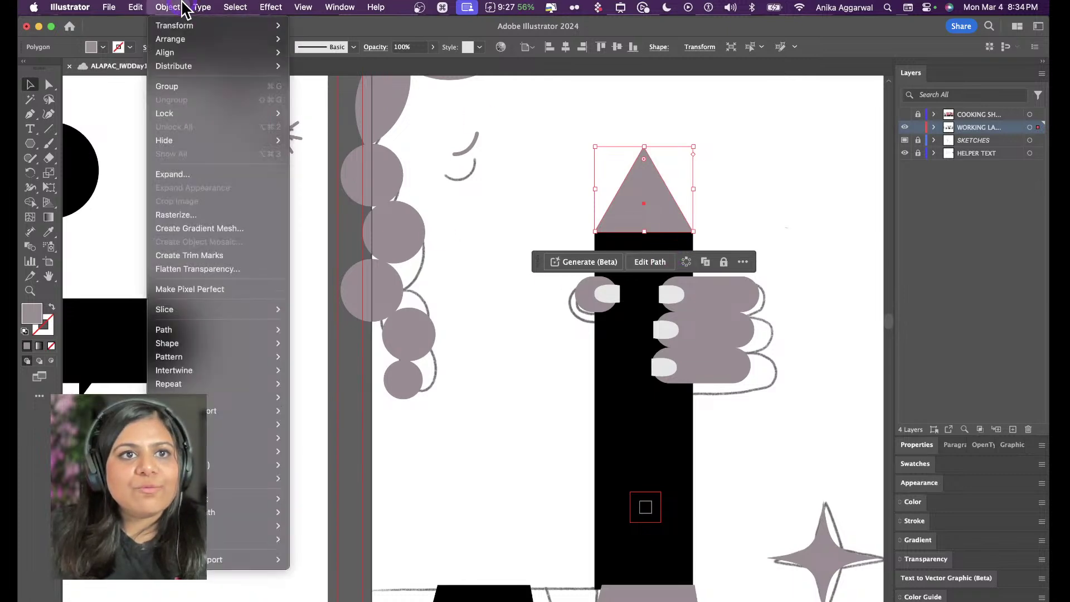
click(219, 174)
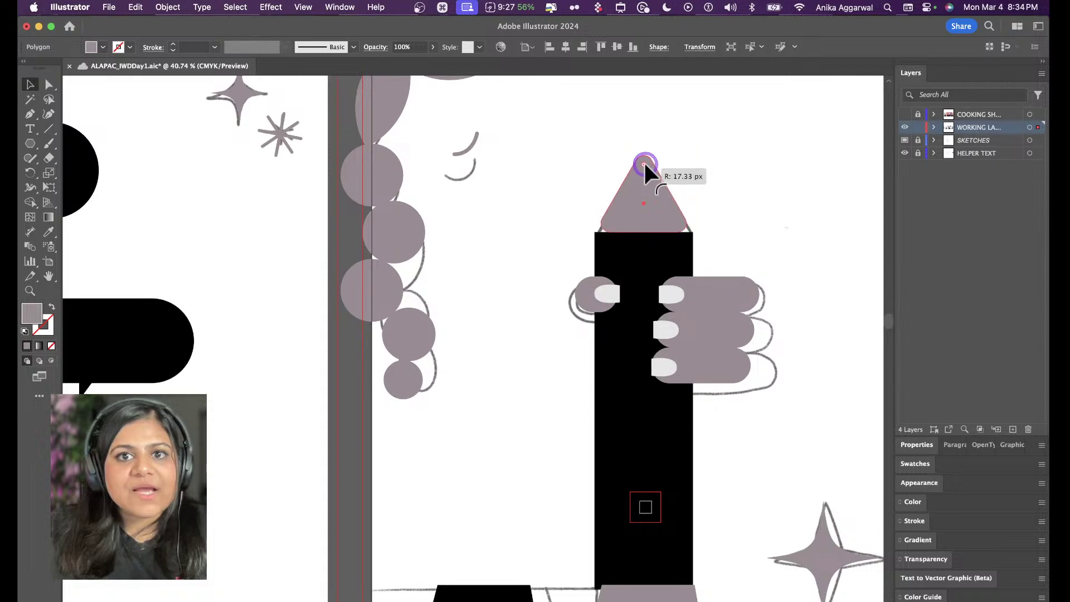
Undo the rounding of all triangle corners and round only the pencil tip's apex to a radius of about 13 px
key(super+z)
key(a)
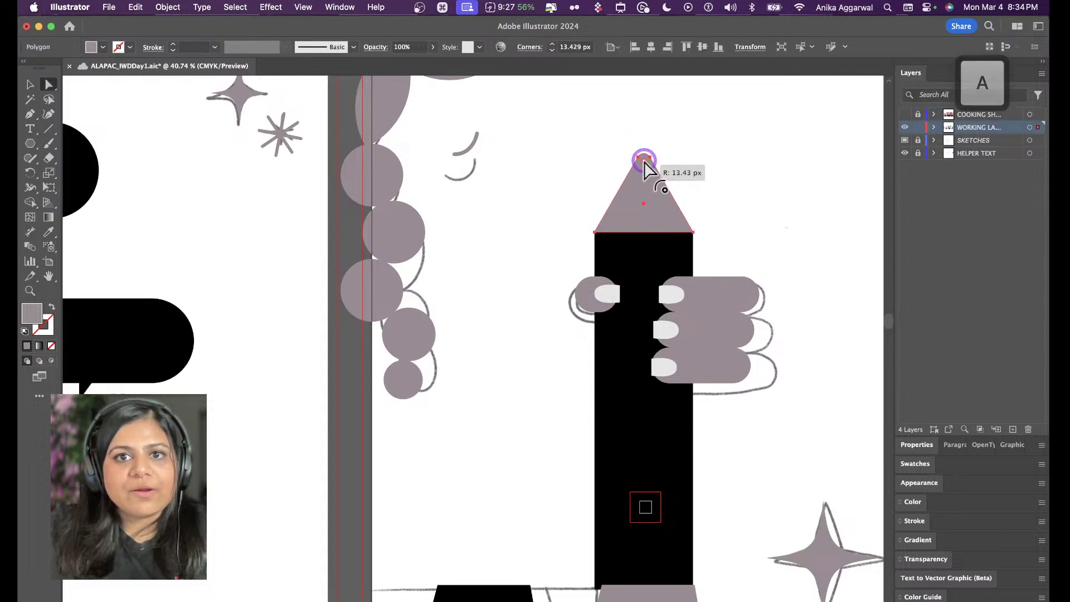
key(v)
click(728, 195)
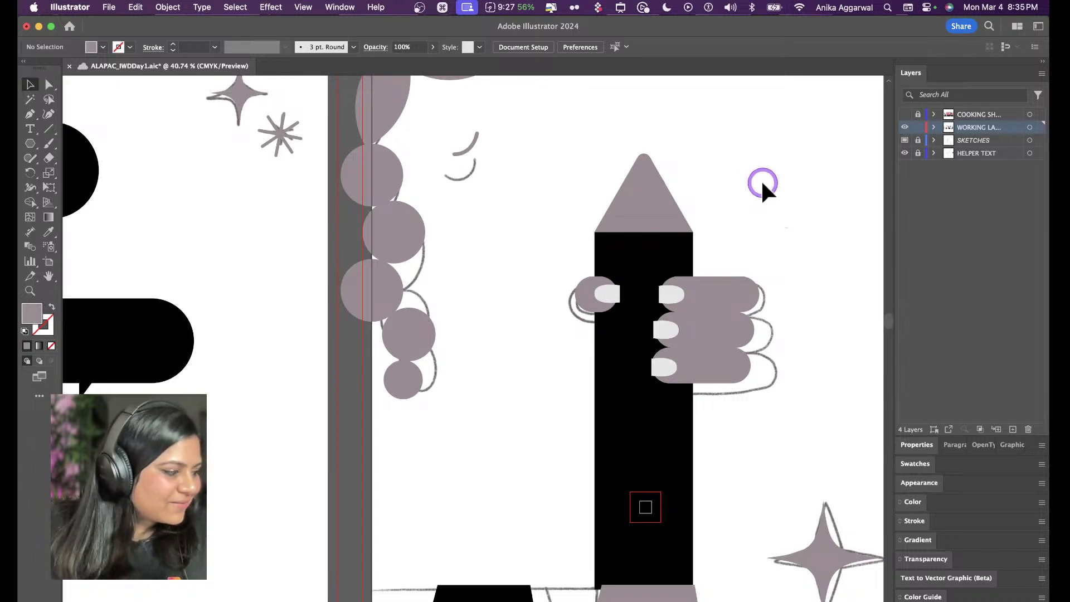
Draw a circle about 62 px wide at the pencil tip's base and duplicate it twice into a row of three
key(l)
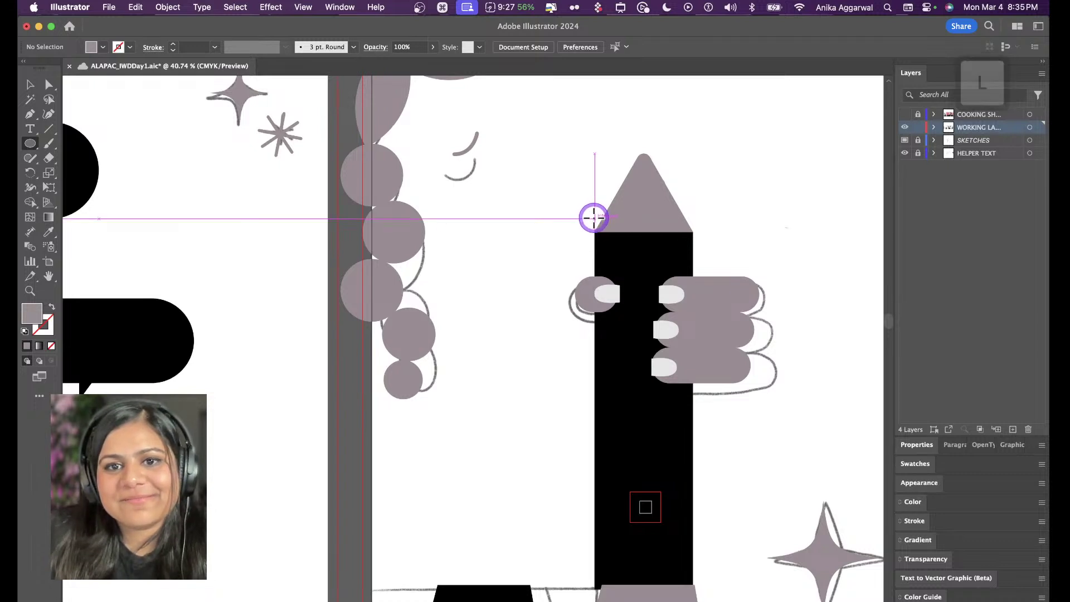
drag(594, 217, 644, 238)
key(v)
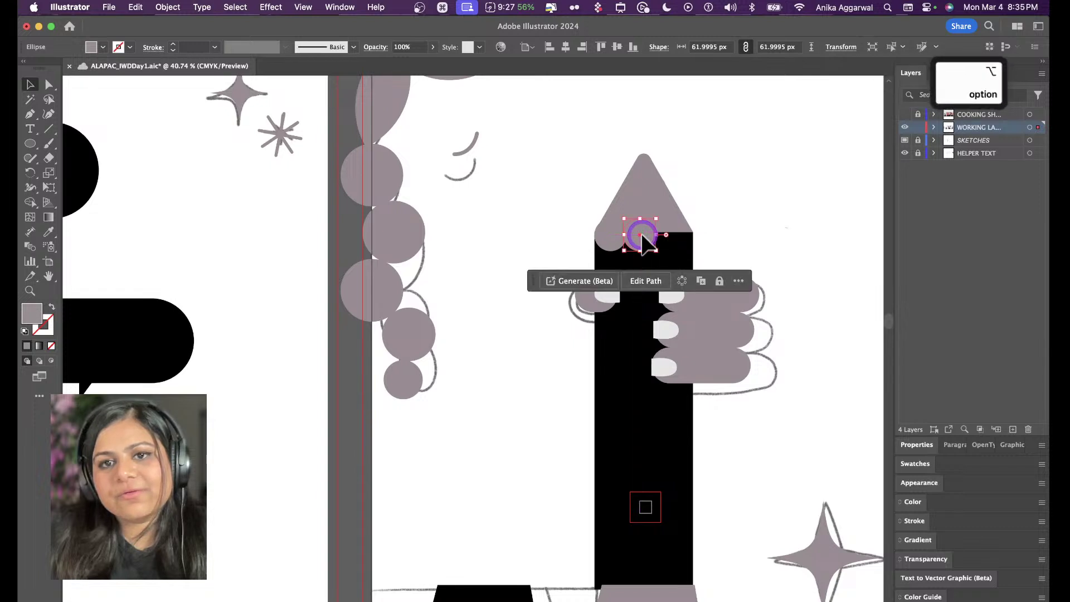
key(super+d)
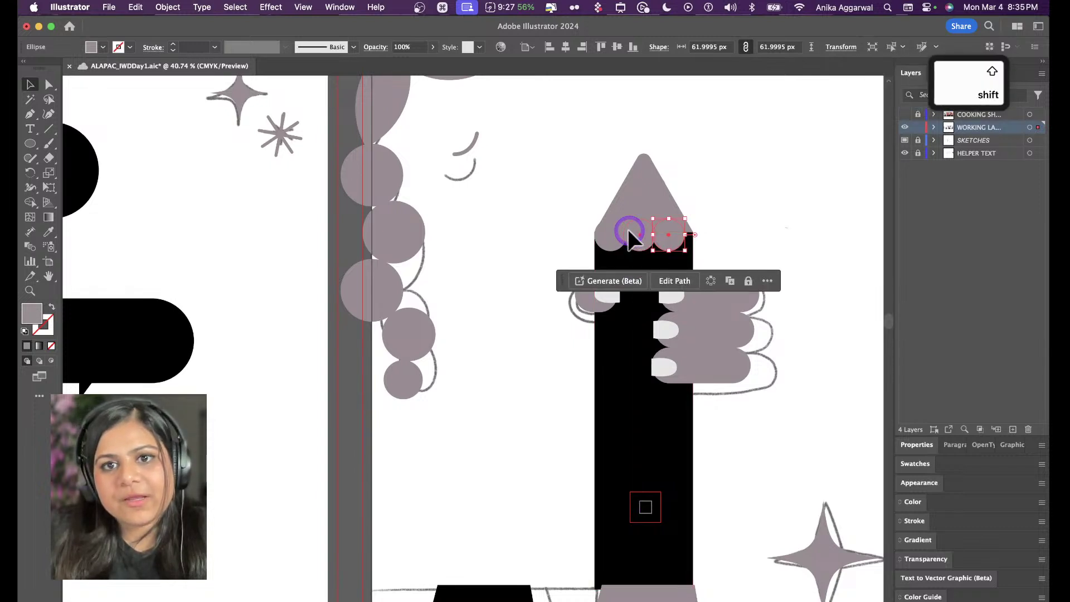
Select the middle and right circles at the pencil tip's base and shift them slightly toward the pencil's right edge
shift+click(630, 233)
shift+click(612, 238)
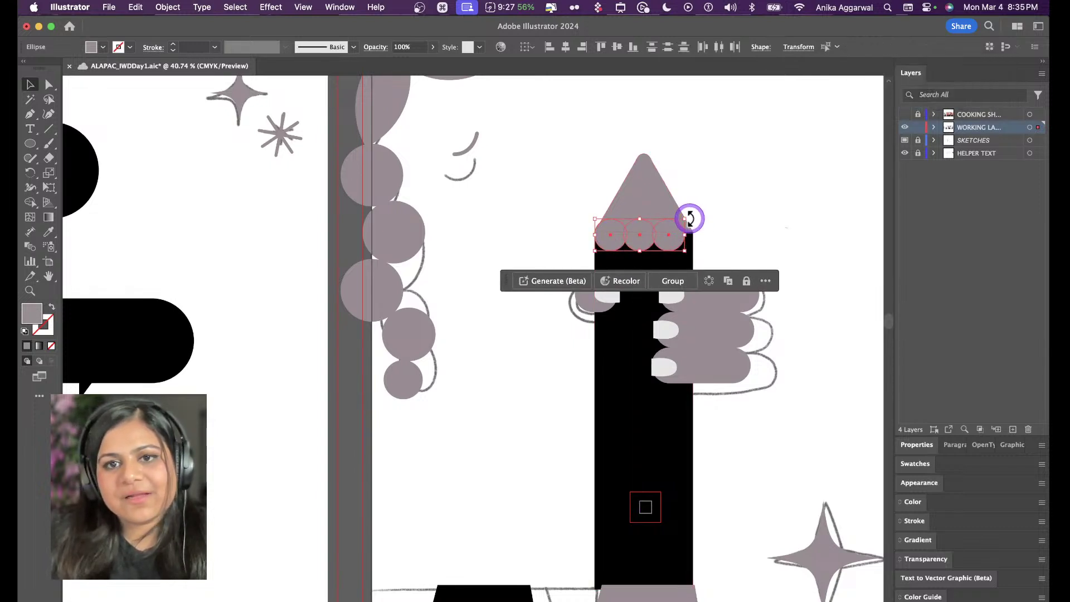
click(703, 220)
click(676, 237)
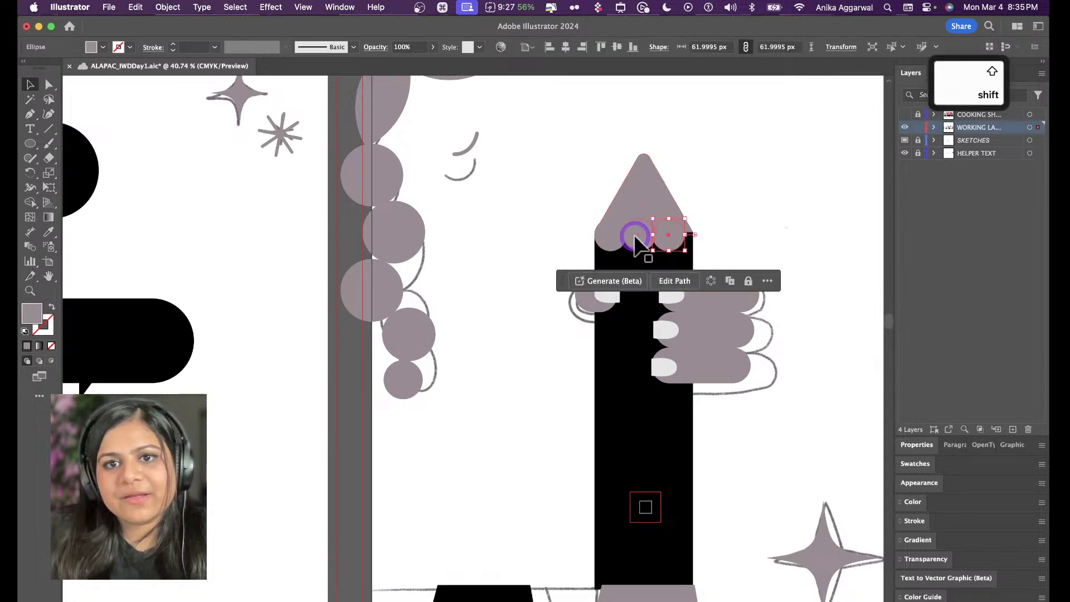
shift+click(635, 237)
drag(633, 236, 639, 238)
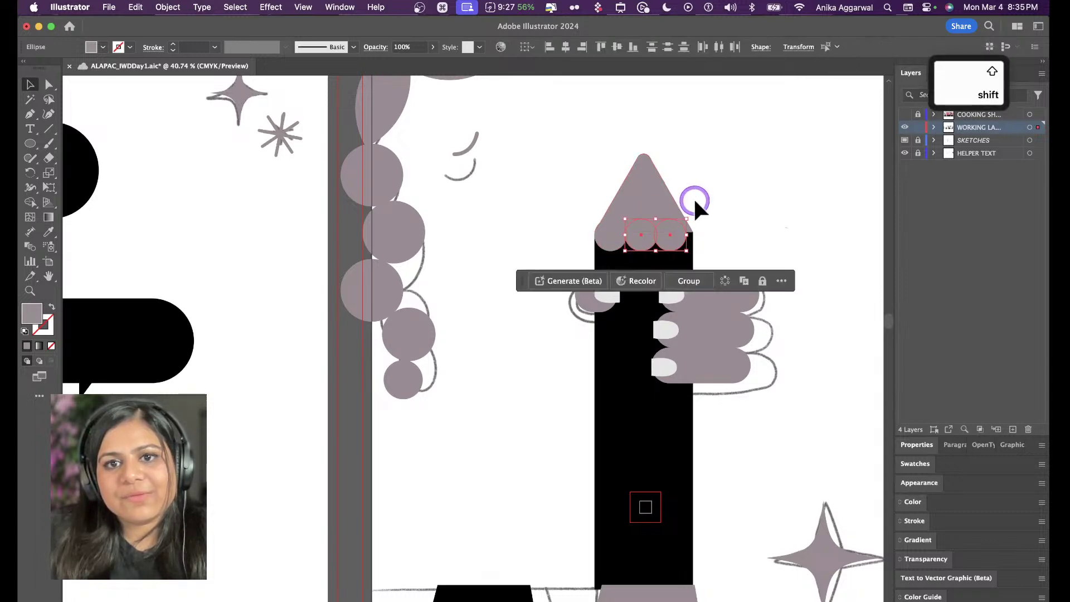
In outline view, shift the middle and right circles at the pencil tip's base so the three sit edge to edge
key(super+y)
scroll(697, 201, up, 3)
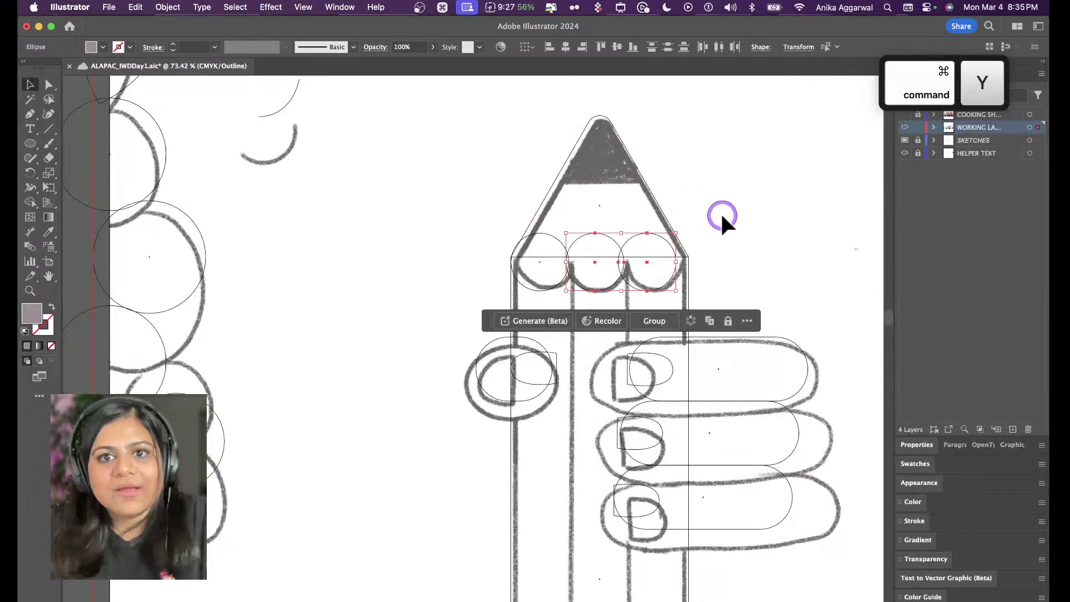
scroll(713, 247, up, 3)
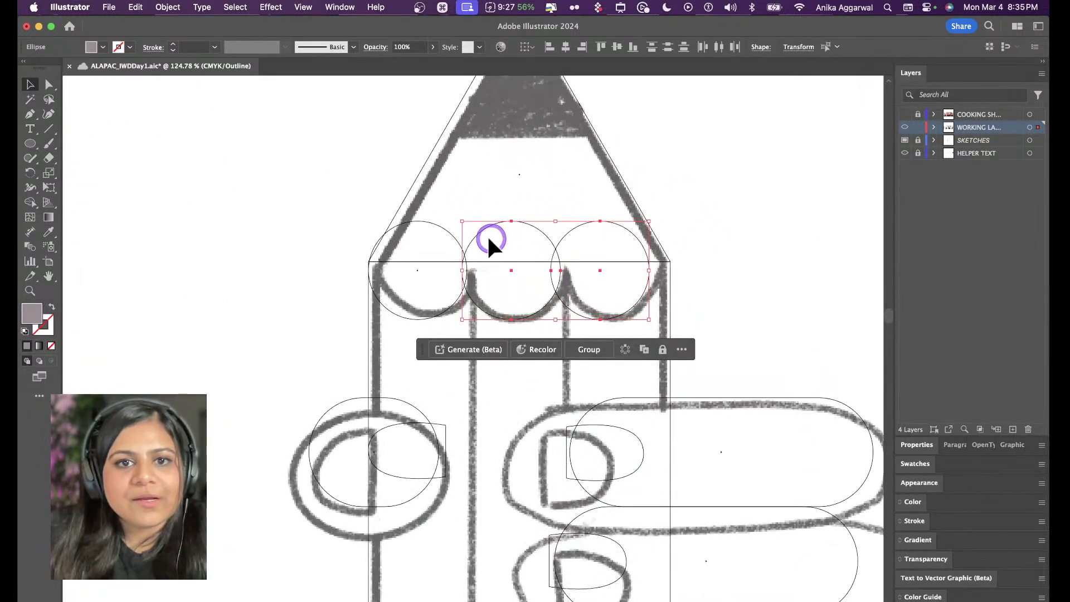
drag(483, 232, 488, 229)
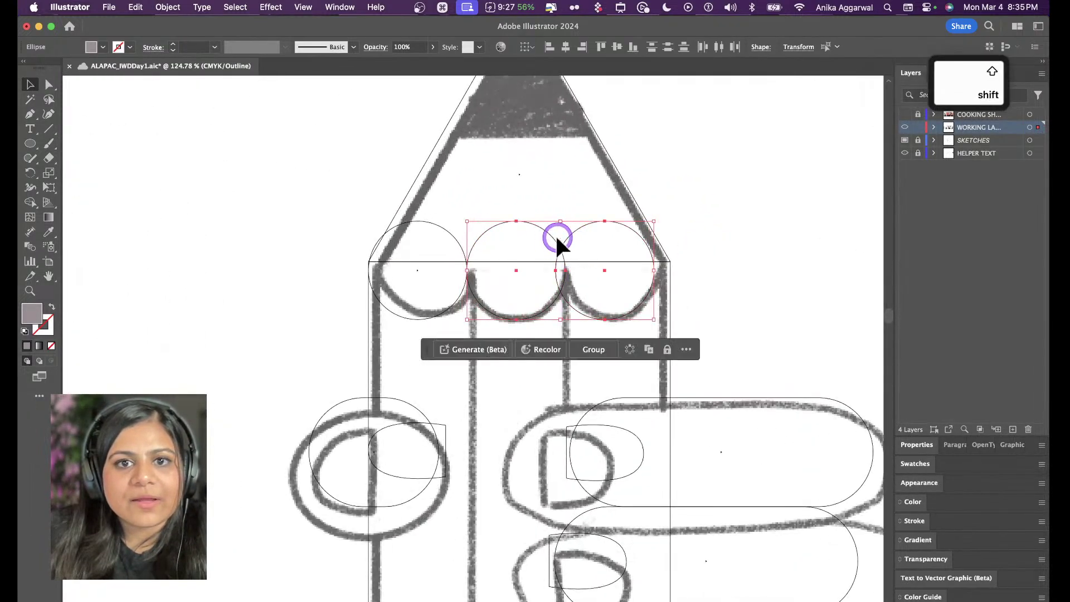
shift+click(550, 233)
shift+click(572, 232)
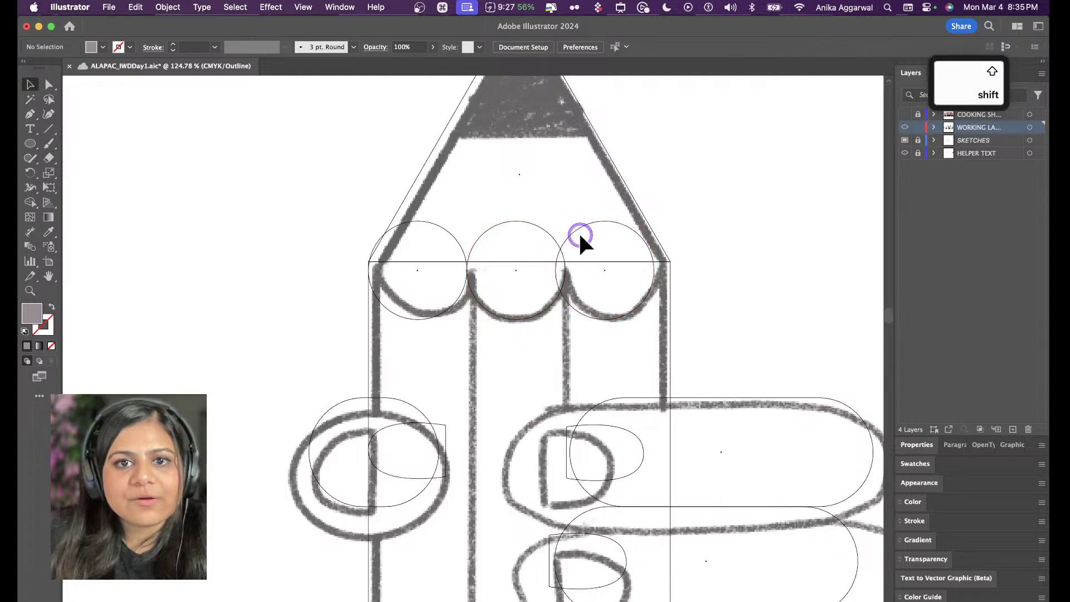
click(569, 232)
drag(569, 232, 580, 230)
key(super+y)
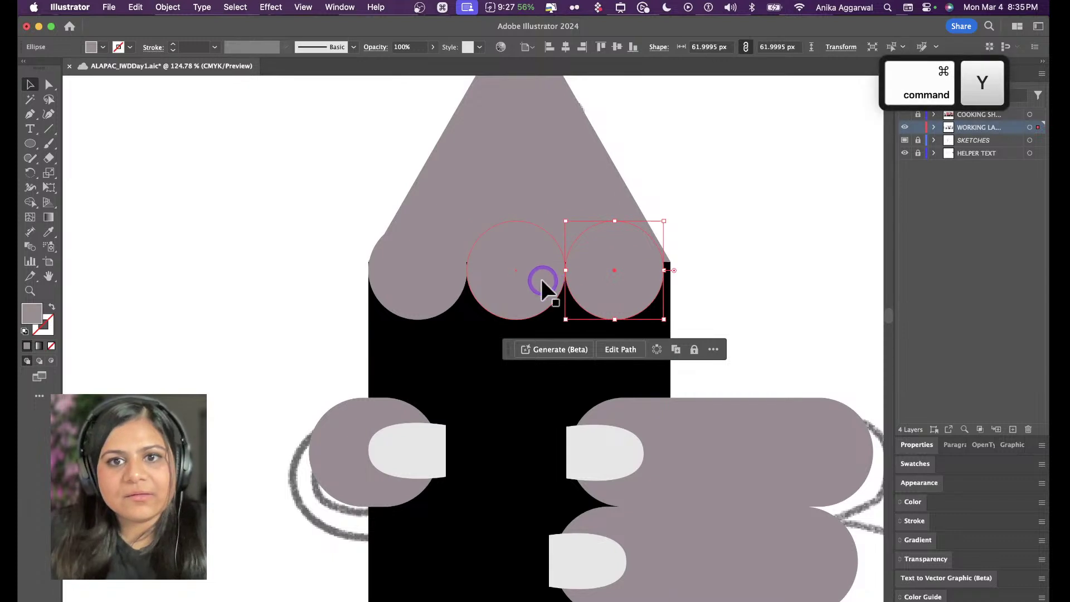
Scale the three circles together to the pencil's full width and raise them so their centres lie on the tip's base edge
shift+click(538, 285)
shift+click(439, 280)
drag(664, 221, 671, 217)
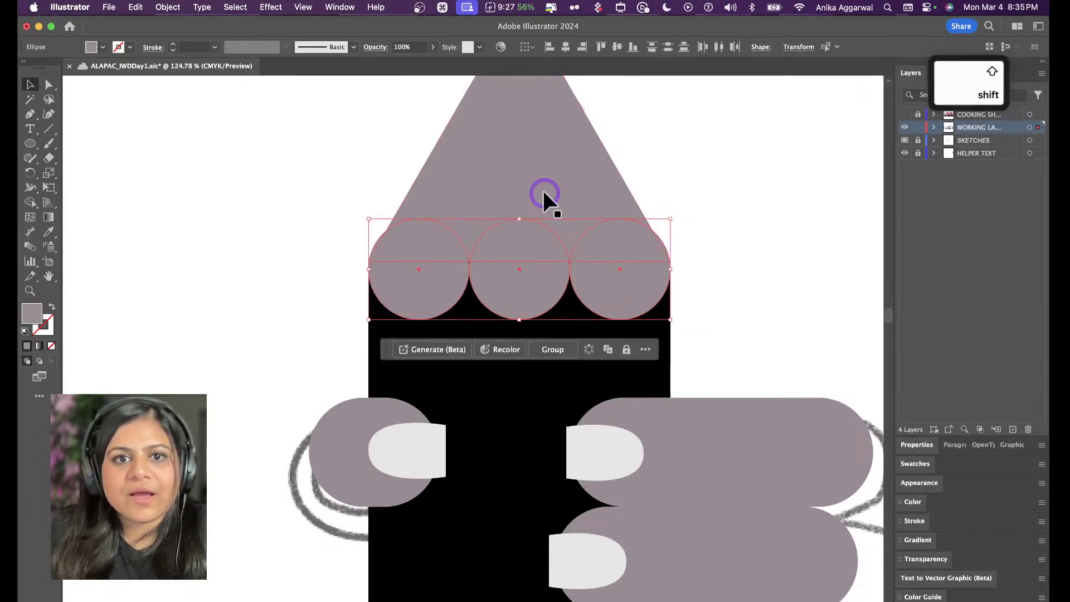
drag(534, 282, 534, 275)
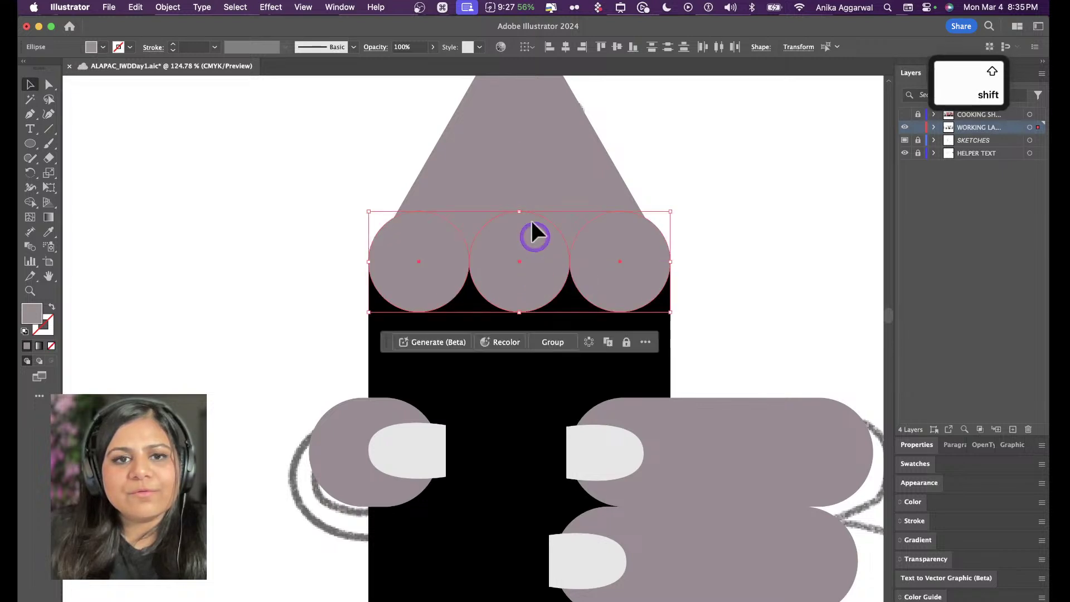
Select the three circles together with the black pencil body
shift+click(527, 191)
shift+click(533, 221)
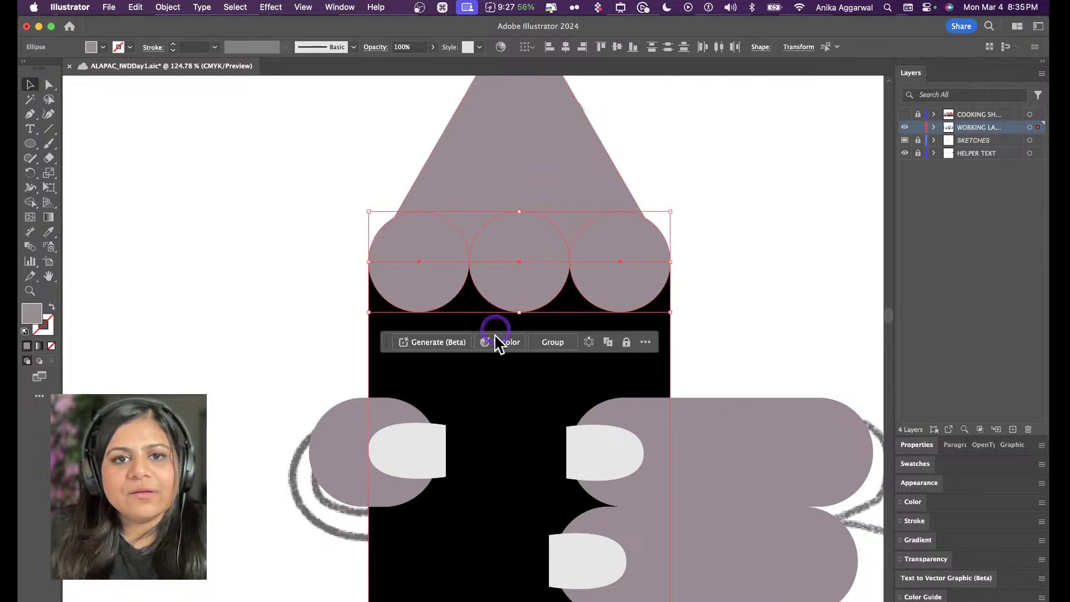
shift+click(486, 419)
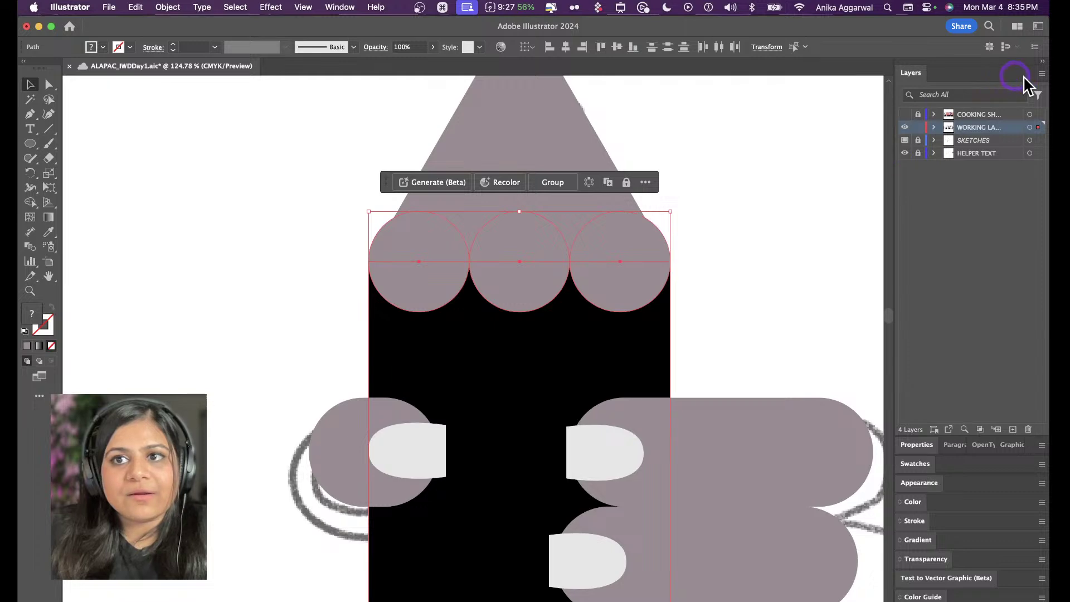
Try Minus Front and Intersect as compound shapes on the circles and pencil body, undoing each
click(1041, 73)
click(977, 61)
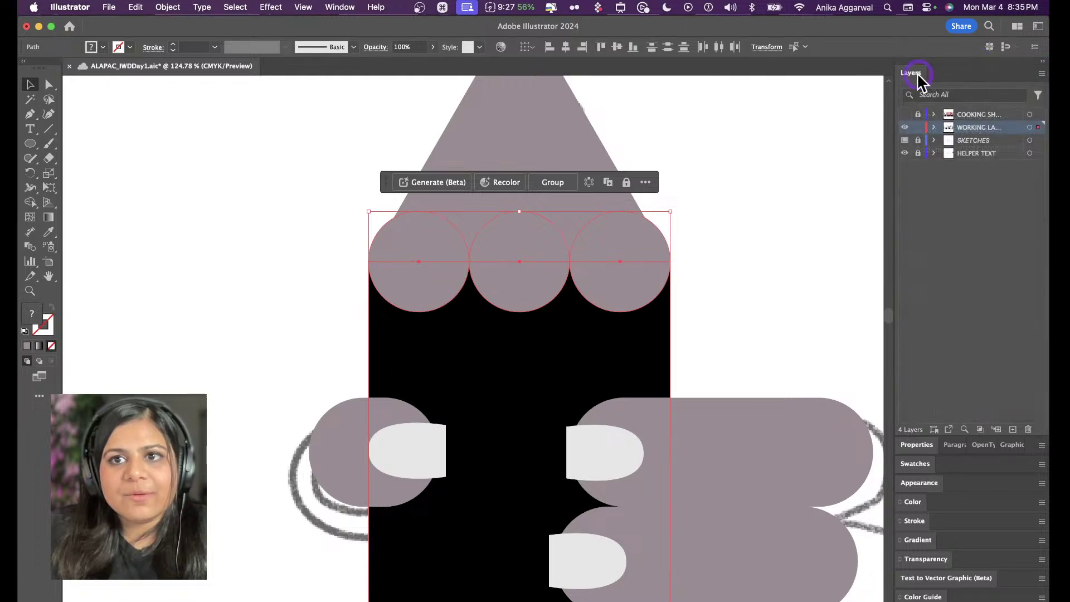
click(1042, 60)
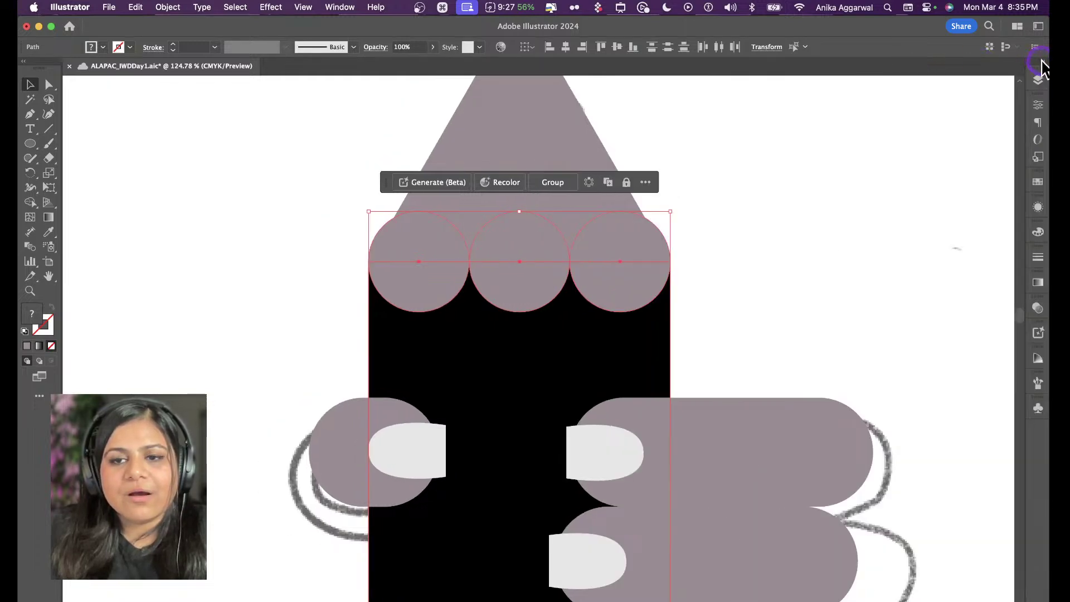
click(1042, 60)
click(918, 440)
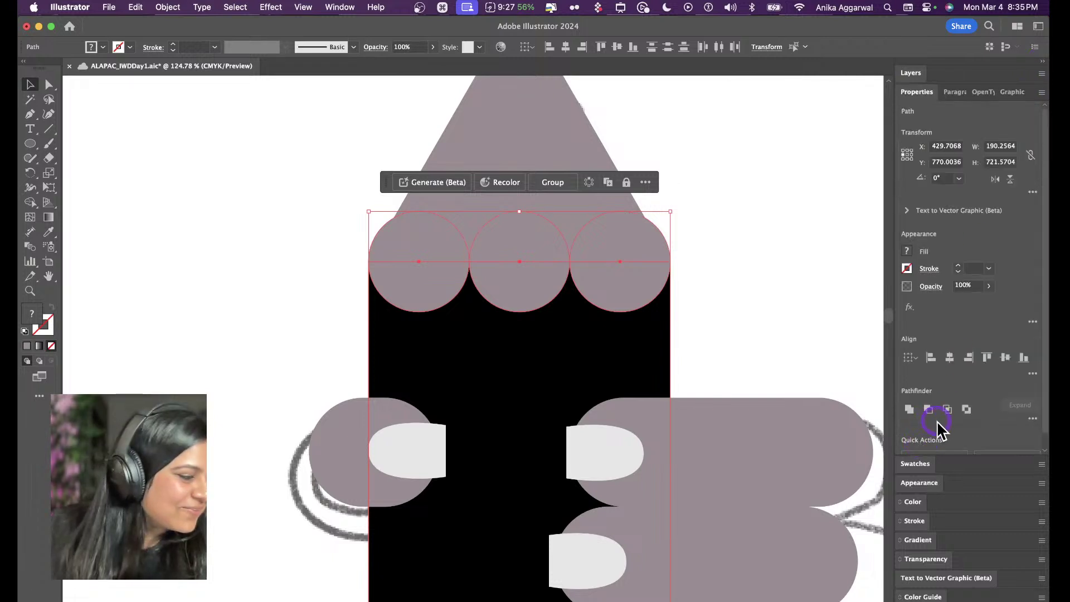
key(alt)
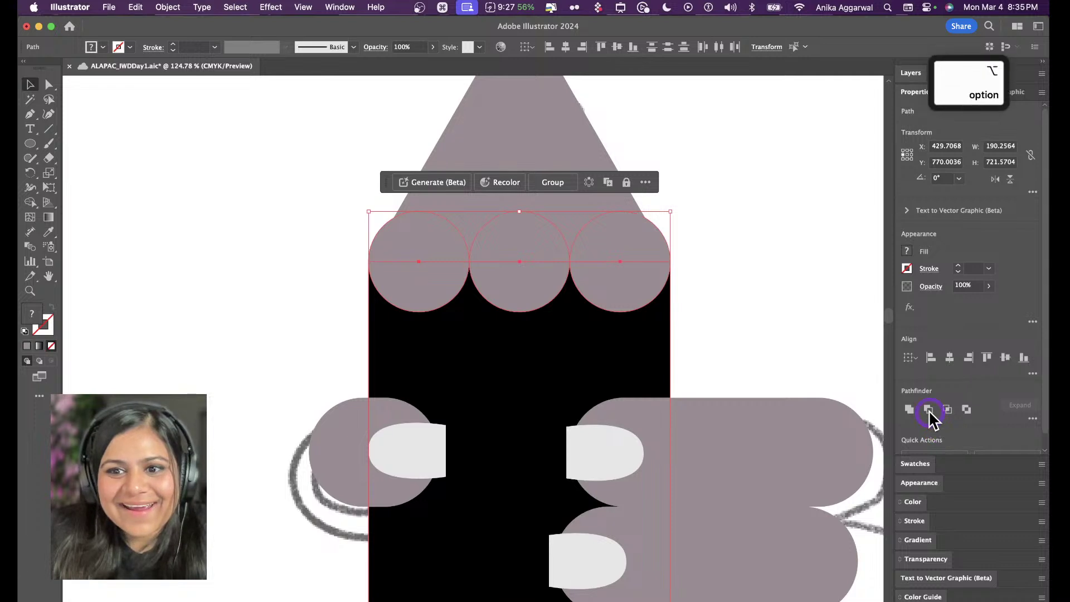
alt+click(929, 408)
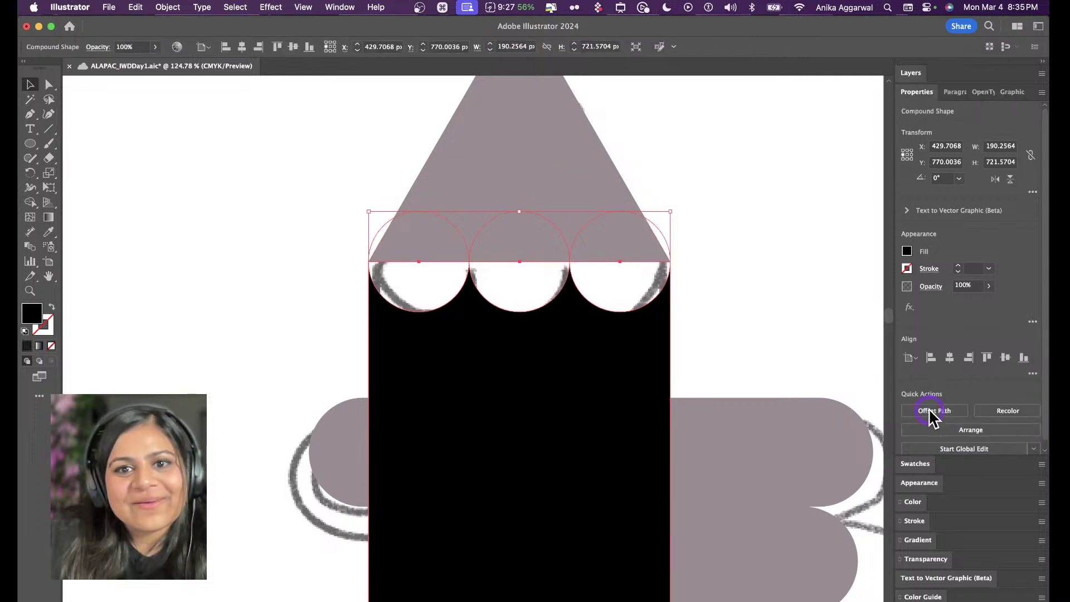
key(super+z)
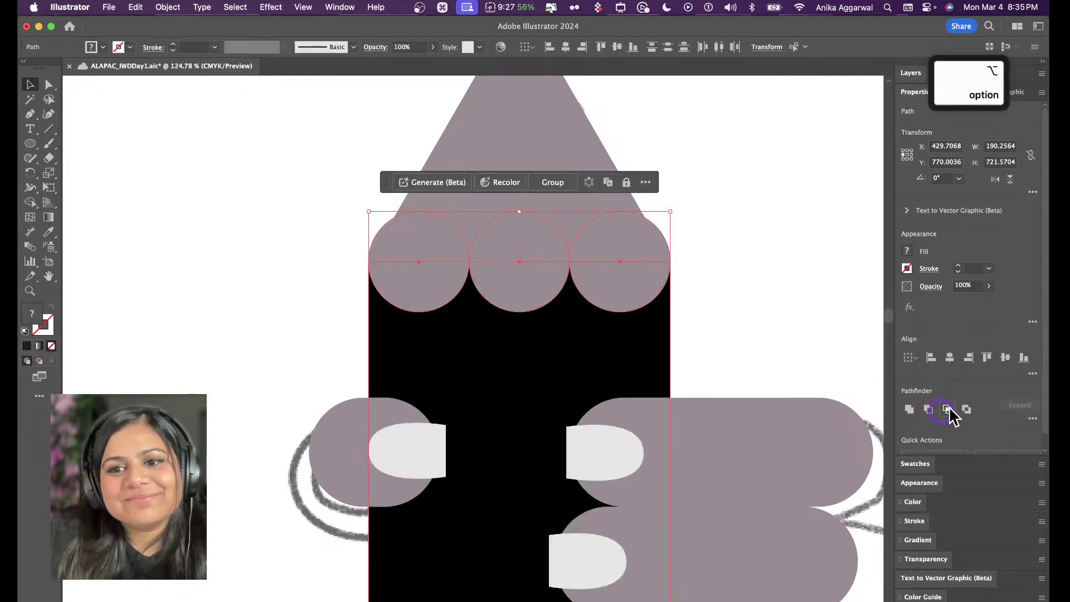
alt+click(949, 408)
key(super+z)
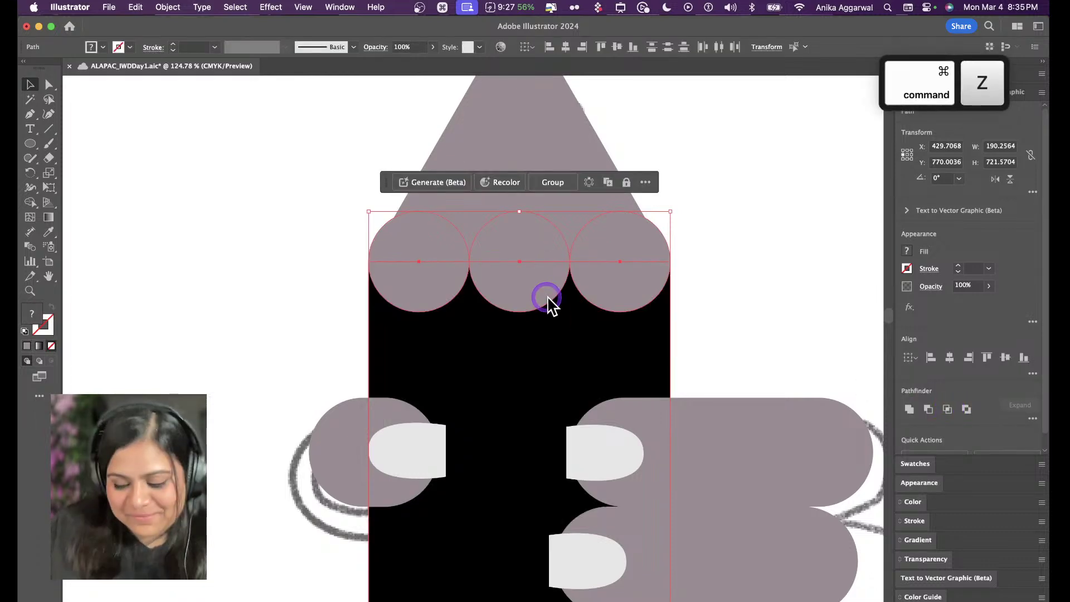
Remove the upper halves of the three circles with the Shape Builder tool, leaving a scalloped edge below the pencil tip
key(shift+m)
alt+click(559, 233)
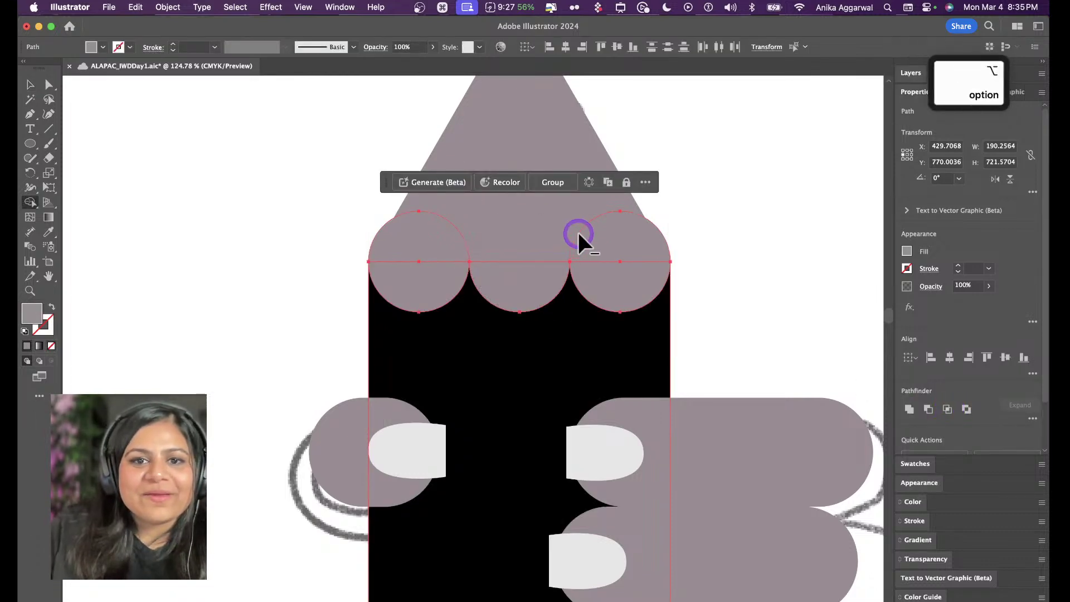
alt+click(579, 235)
alt+click(449, 245)
key(v)
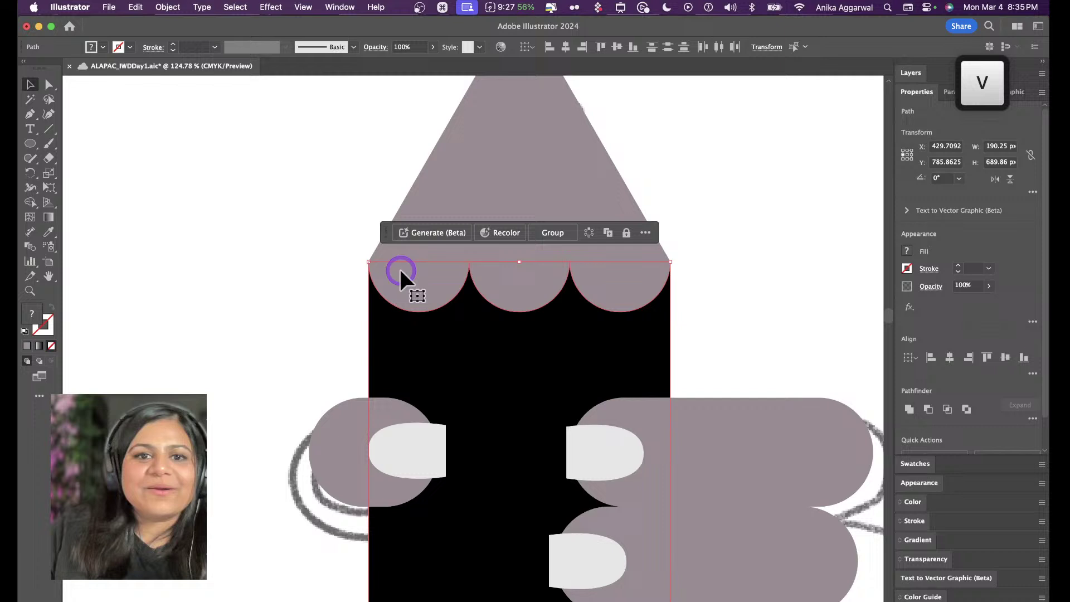
click(687, 214)
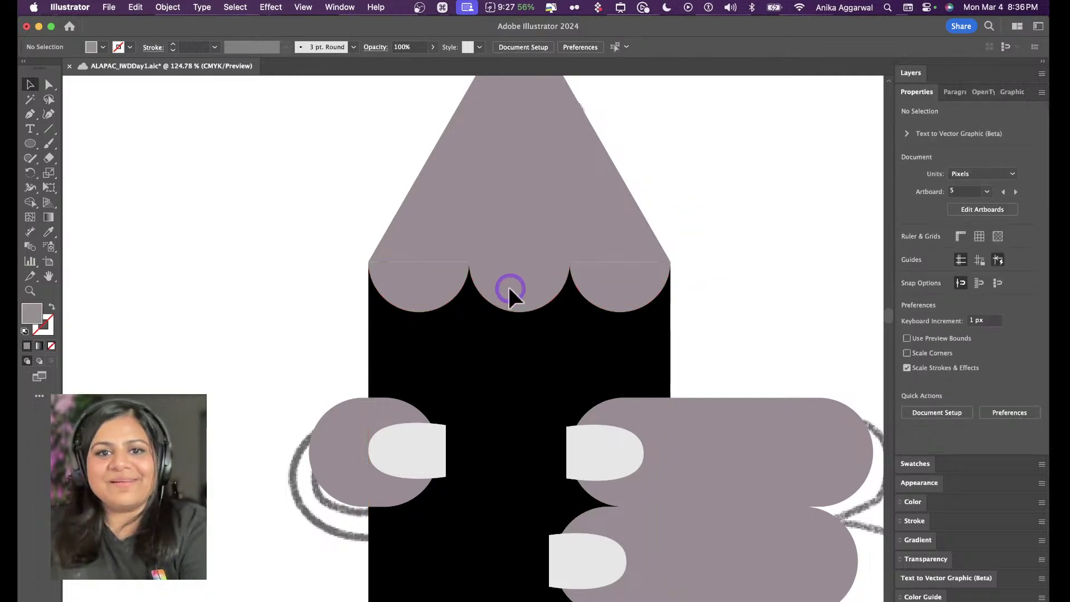
Draw a circle about 71 px wide over the pencil tip's apex and fill it with the pencil body's black
scroll(509, 289, down, 5)
scroll(505, 301, down, 2)
scroll(539, 290, up, 8)
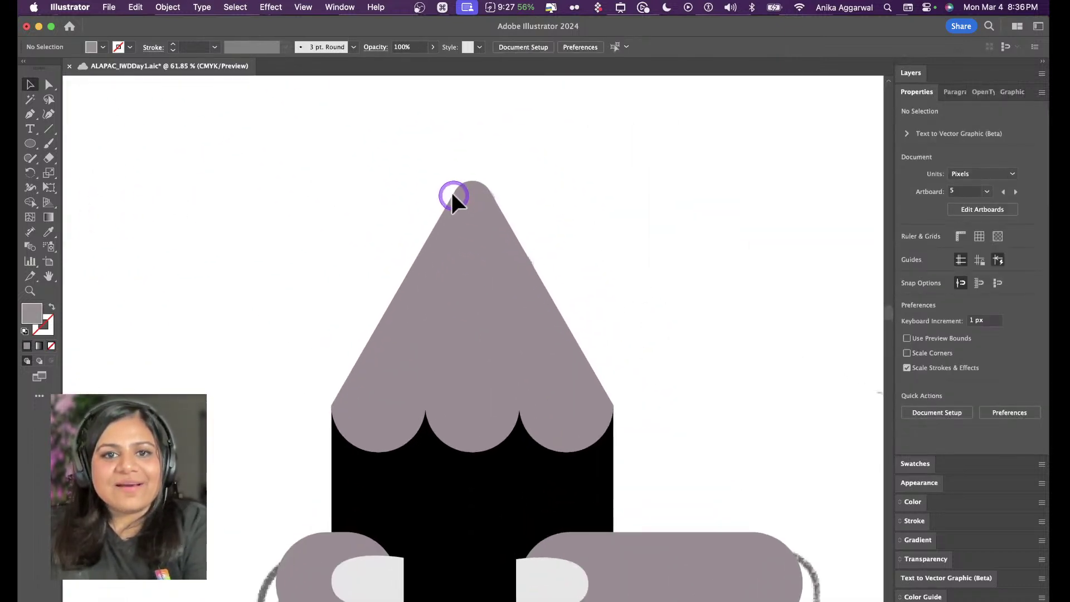
key(l)
mouse_move(436, 131)
mouse_down()
mouse_move(535, 235)
mouse_move(487, 216)
mouse_up()
key(i)
click(447, 479)
Select the pencil tip triangle and the black circle and centre them horizontally on each other
key(v)
shift+click(485, 291)
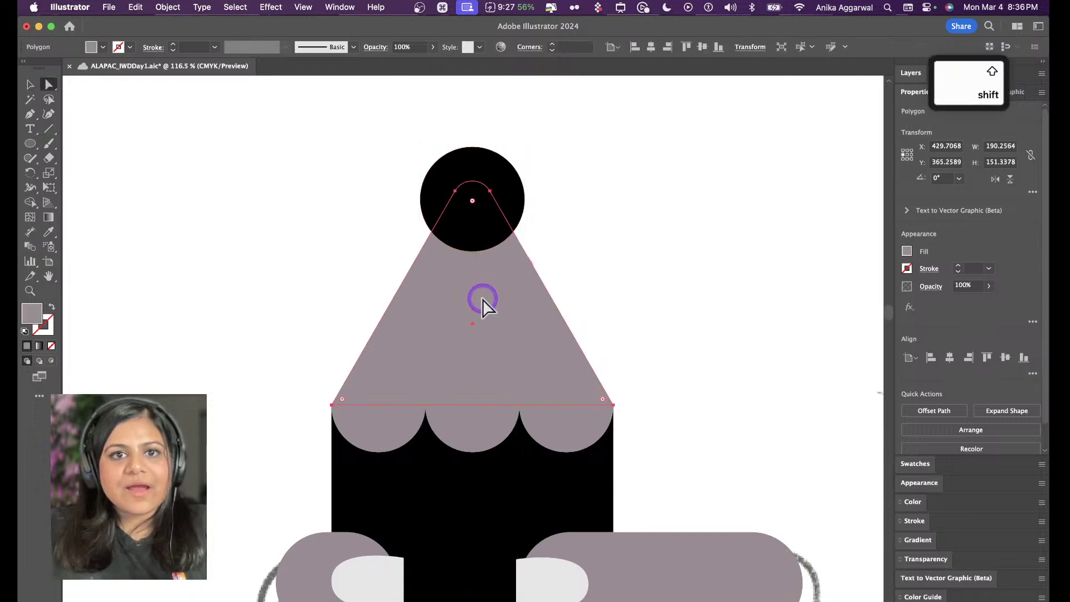
shift+click(492, 175)
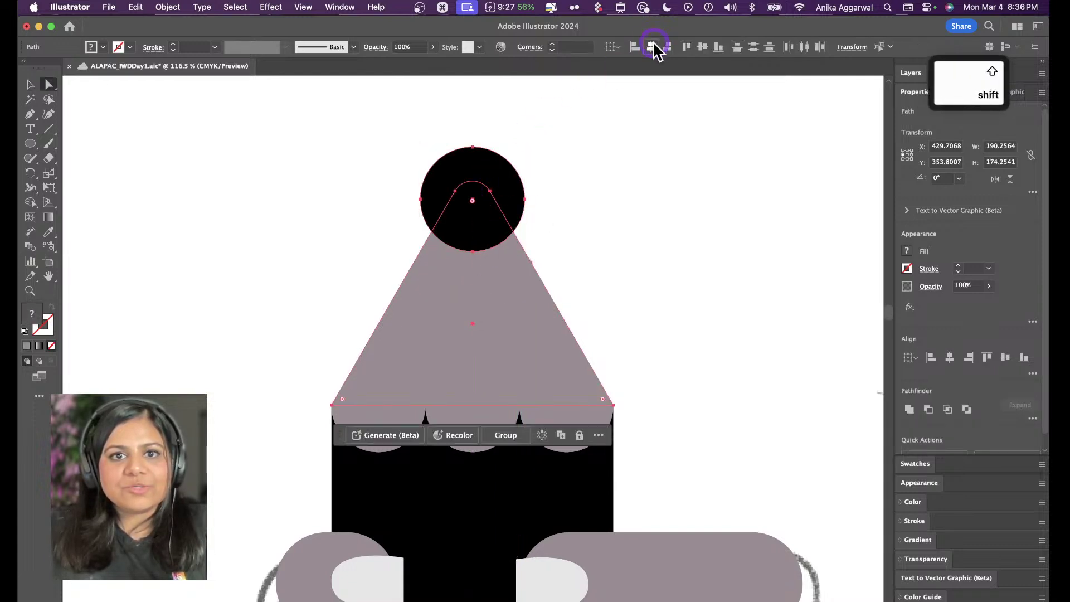
click(524, 232)
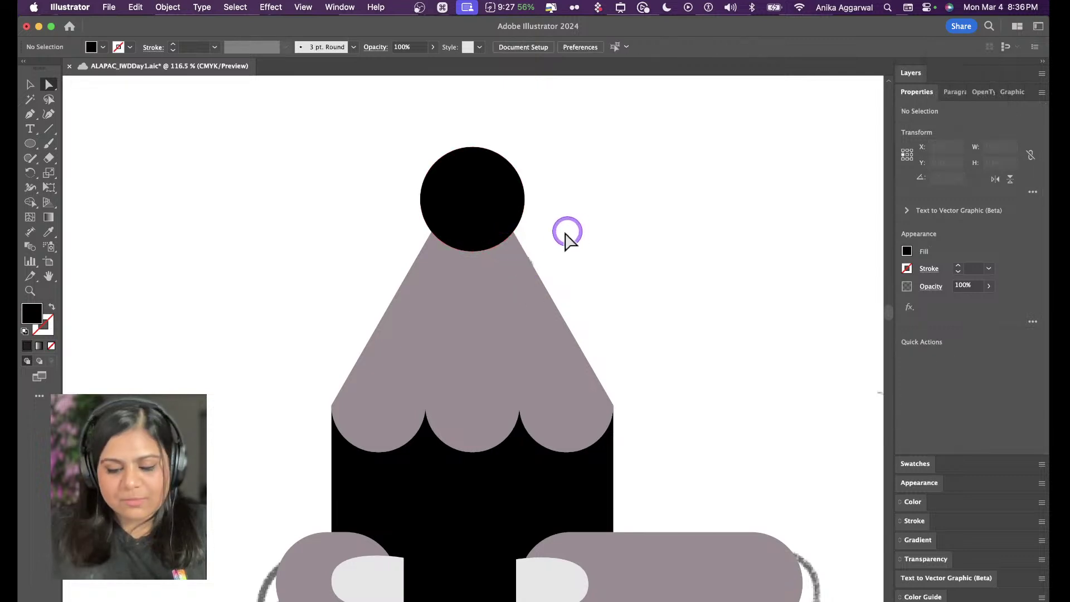
Cut the black circle and paste it inside the pencil tip triangle with Draw Inside, positioned at the apex as the lead
key(v)
click(495, 228)
key(super+x)
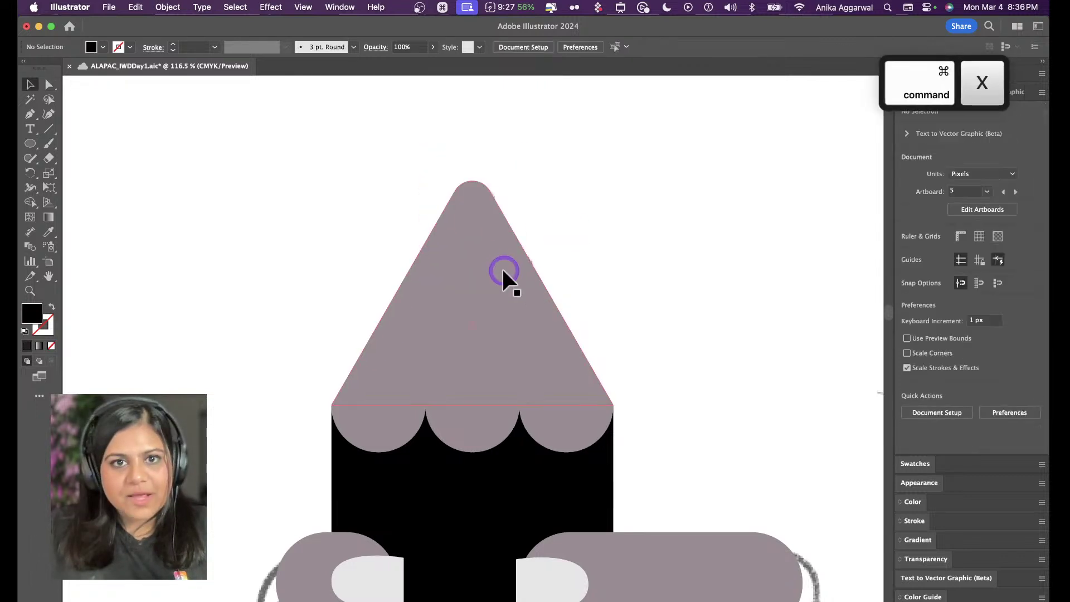
click(504, 271)
key(shift+d)
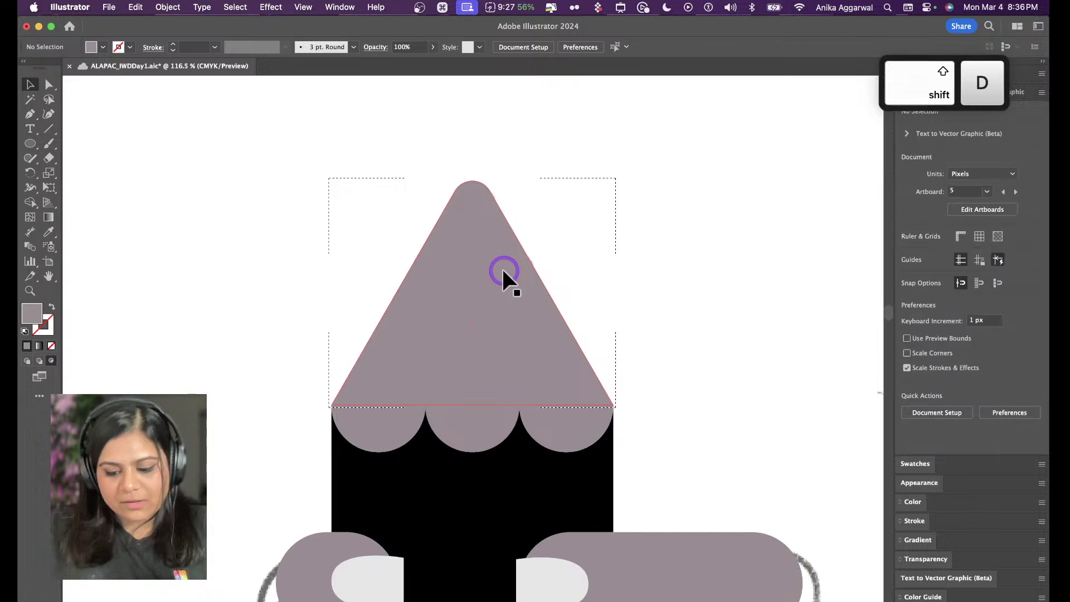
key(super+v)
mouse_move(505, 277)
mouse_down()
mouse_move(487, 241)
mouse_move(491, 200)
mouse_up()
key(shift+d)
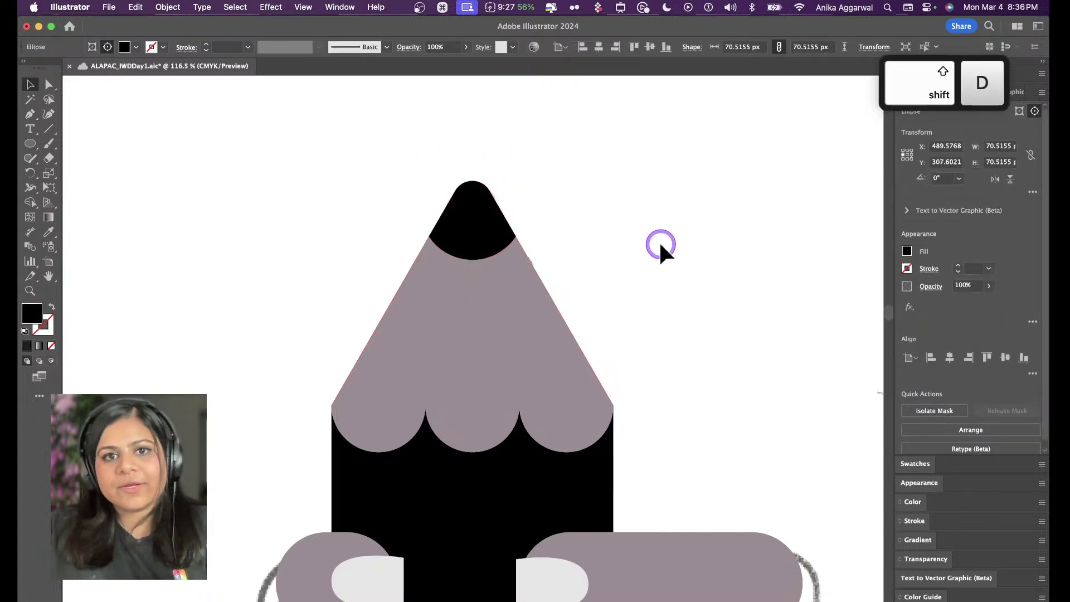
Compare the fourth artboard's shapes with the sketch by toggling the SKETCHES layer's visibility off and on
scroll(626, 305, down, 10)
scroll(618, 308, right, 2)
scroll(617, 308, down, 1)
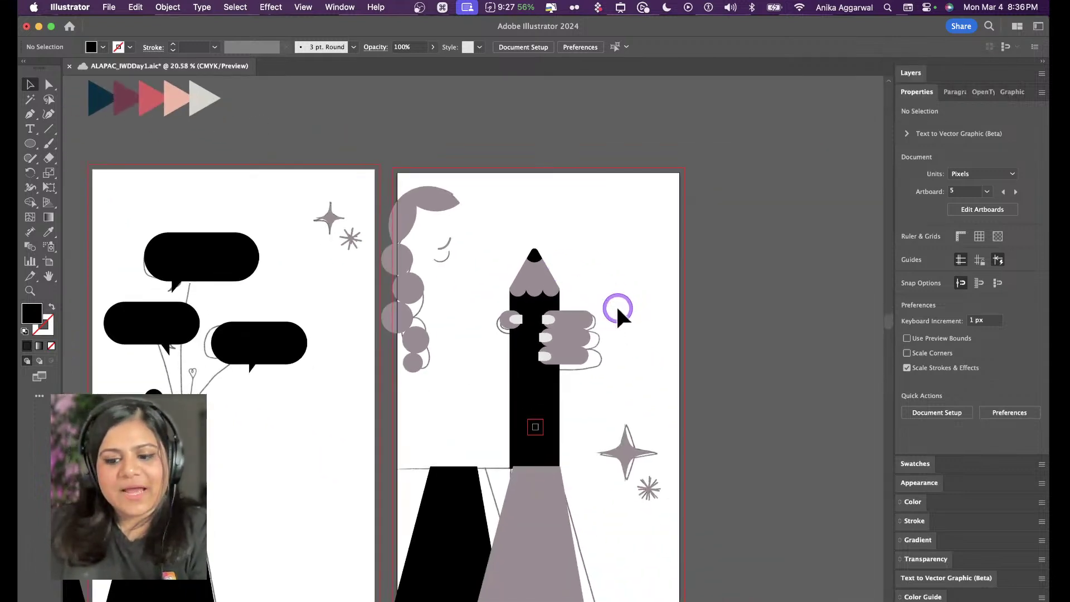
click(908, 73)
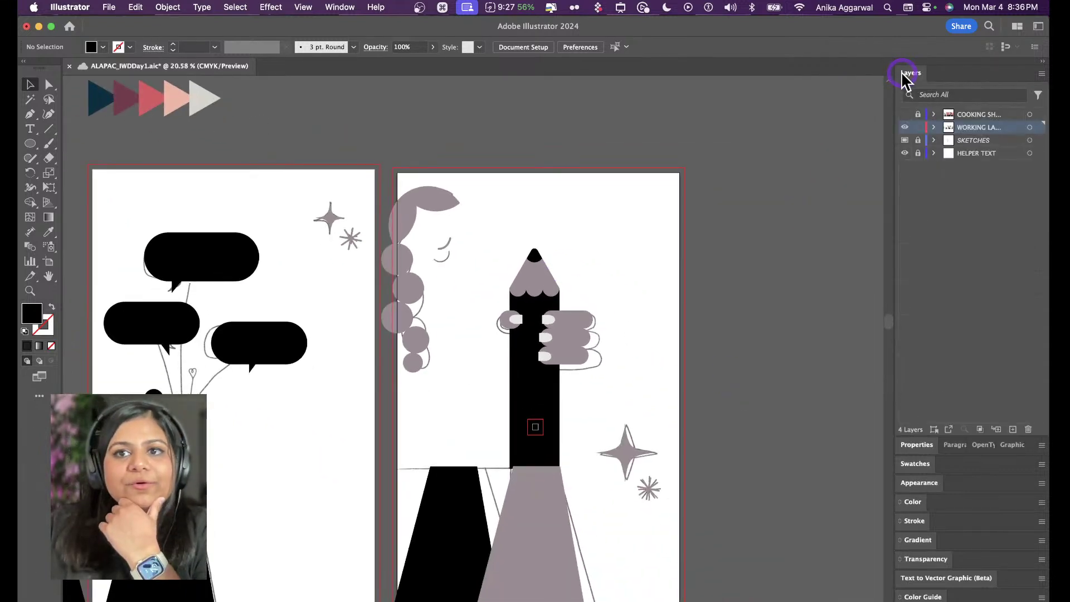
click(904, 141)
click(905, 140)
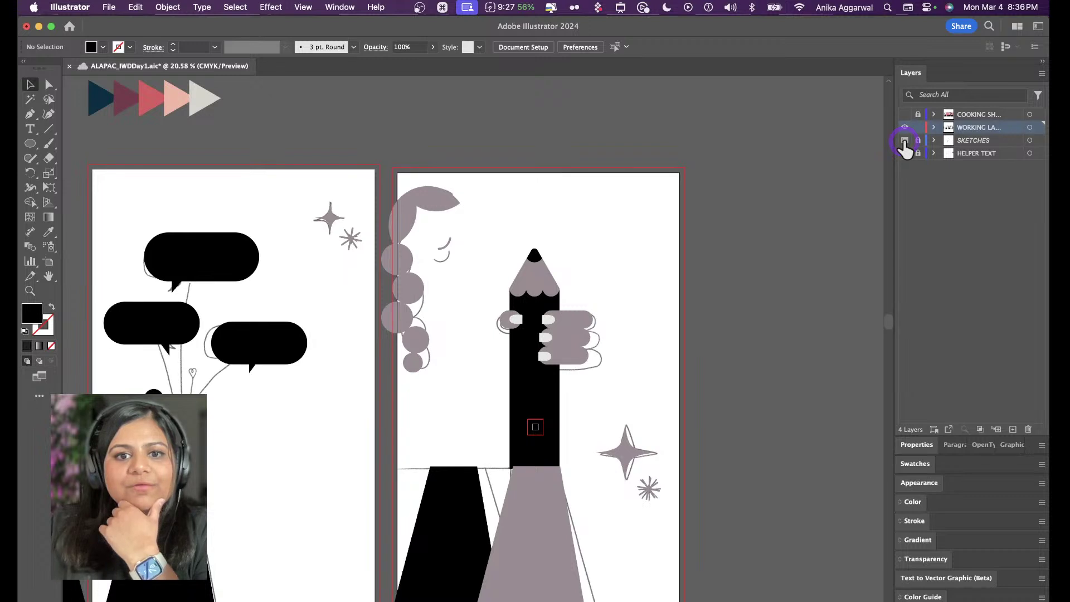
scroll(688, 449, down, 5)
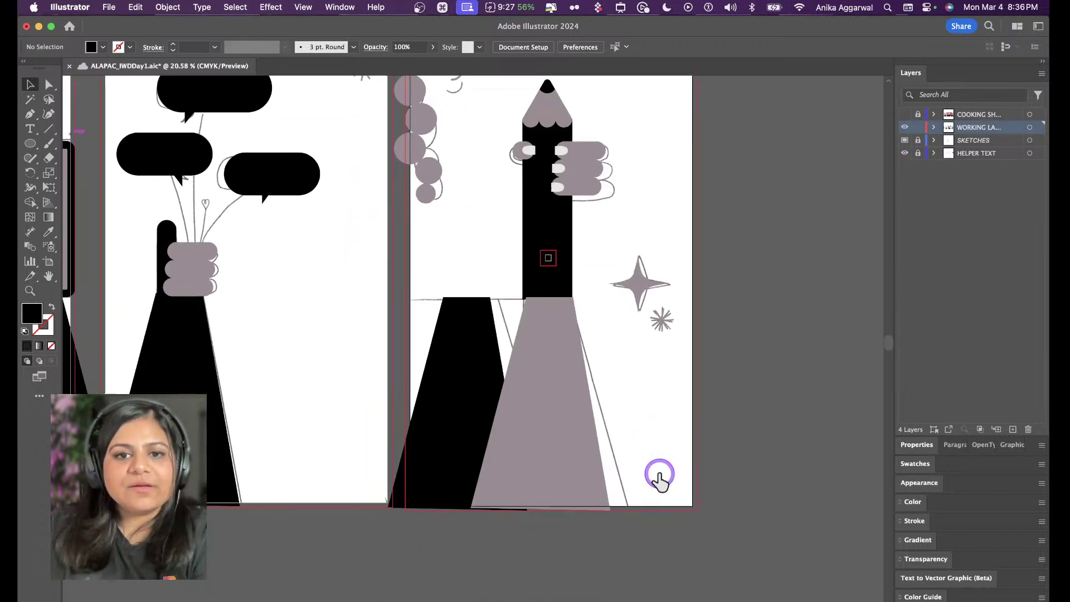
Flip the grey trapezoid below the pencil horizontally and move it back under the pencil at X about 302 px, matching the sketch
click(561, 373)
click(470, 402)
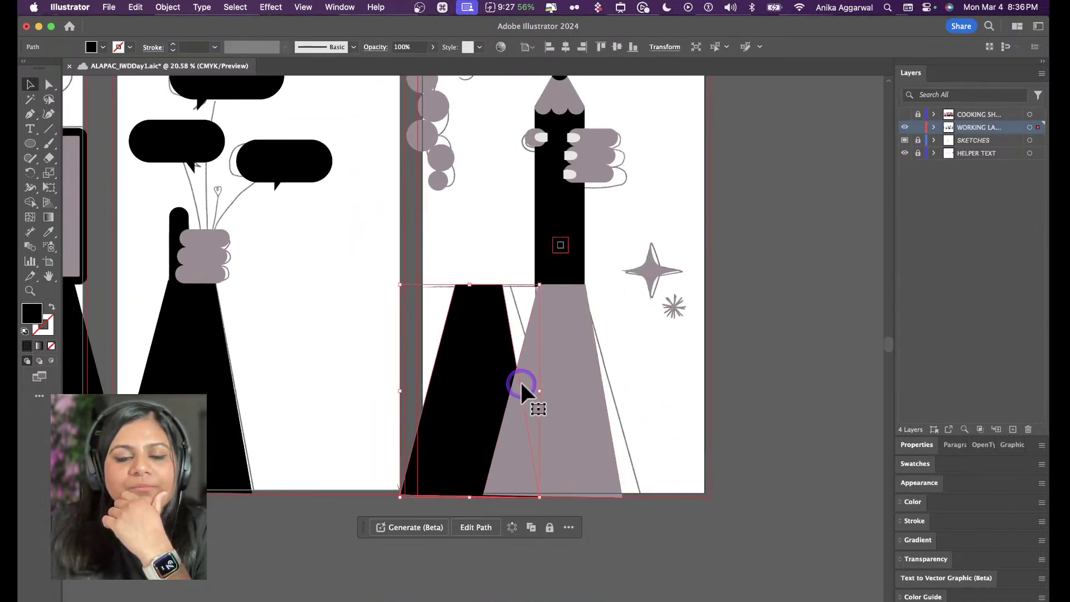
click(545, 380)
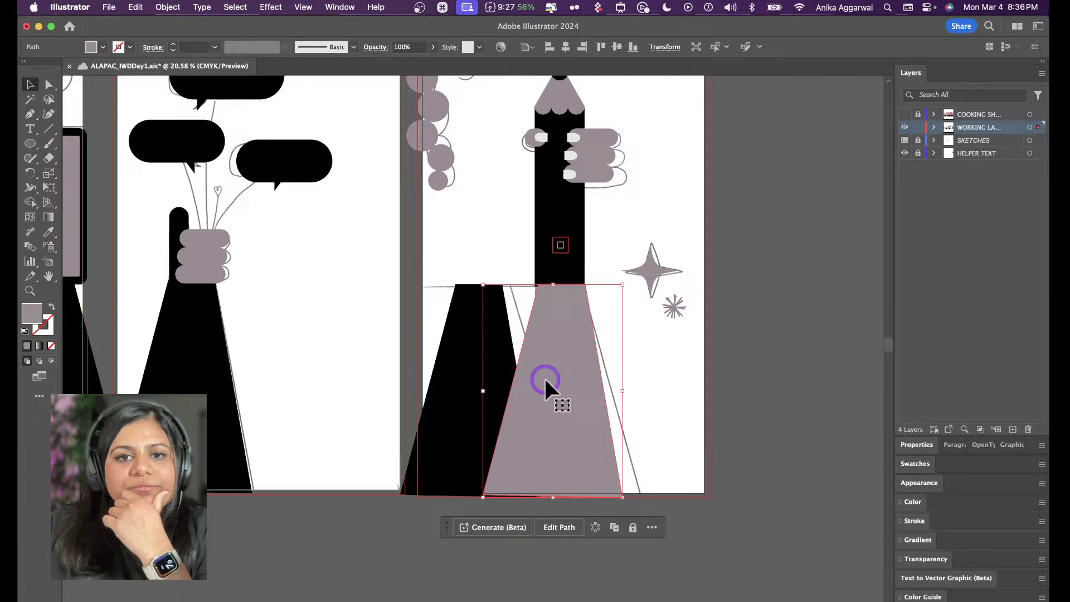
click(917, 445)
click(995, 180)
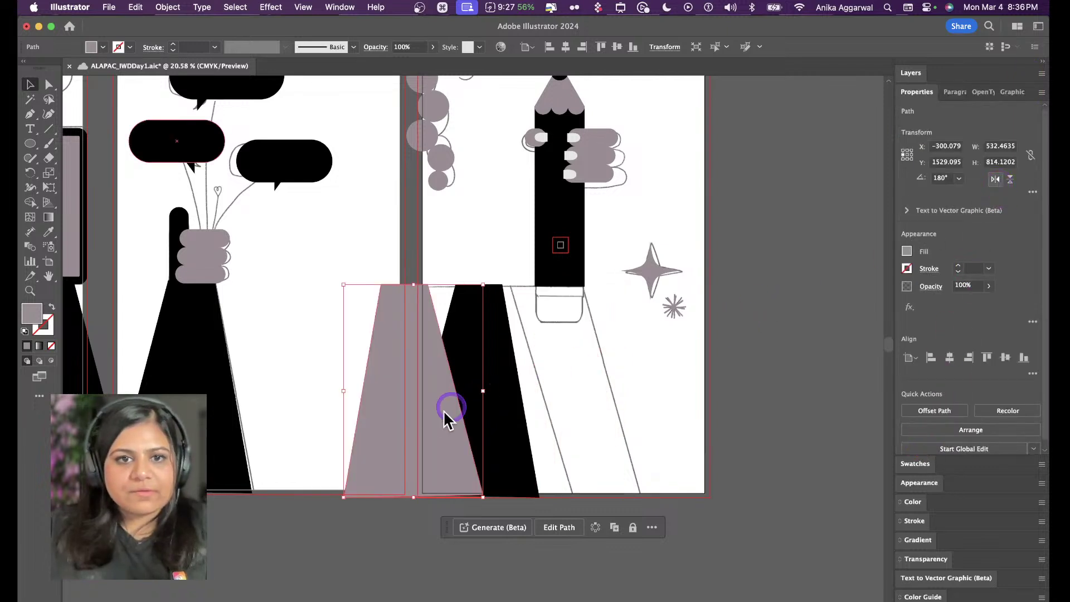
drag(465, 409, 594, 408)
key(super+shift+a)
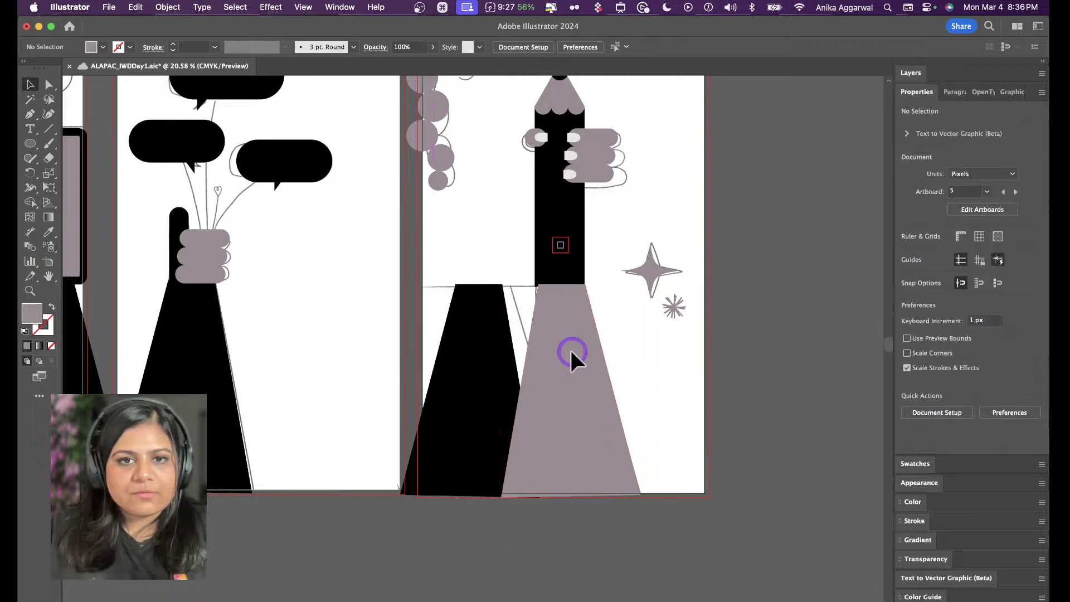
key(shift)
click(546, 338)
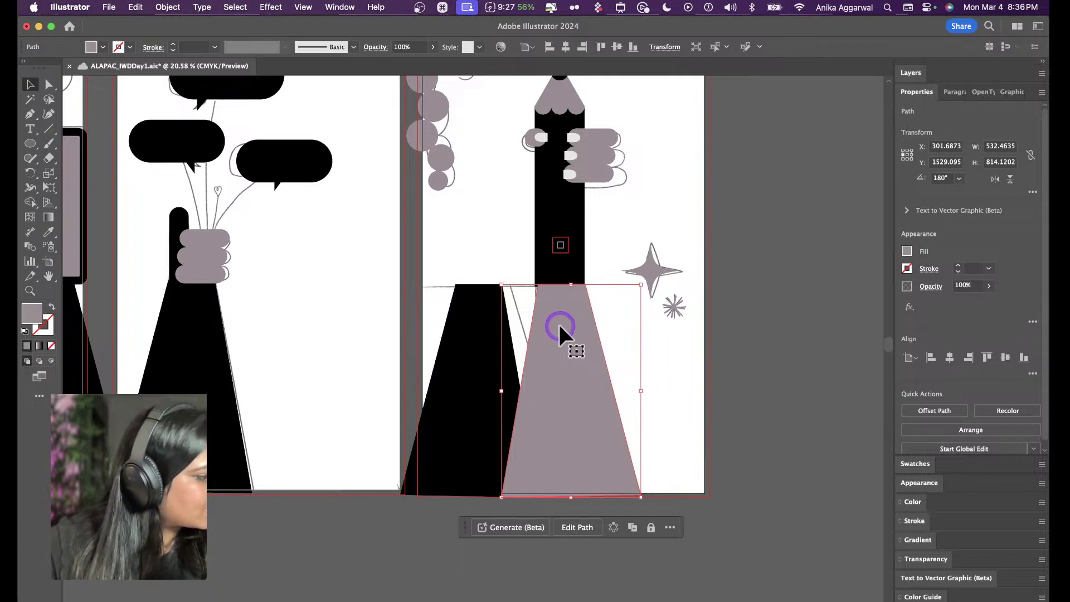
Lower the grey trapezoid to the pencil's base at Y about 1538 px and move its upper-left anchor to the pencil's left edge
click(597, 320)
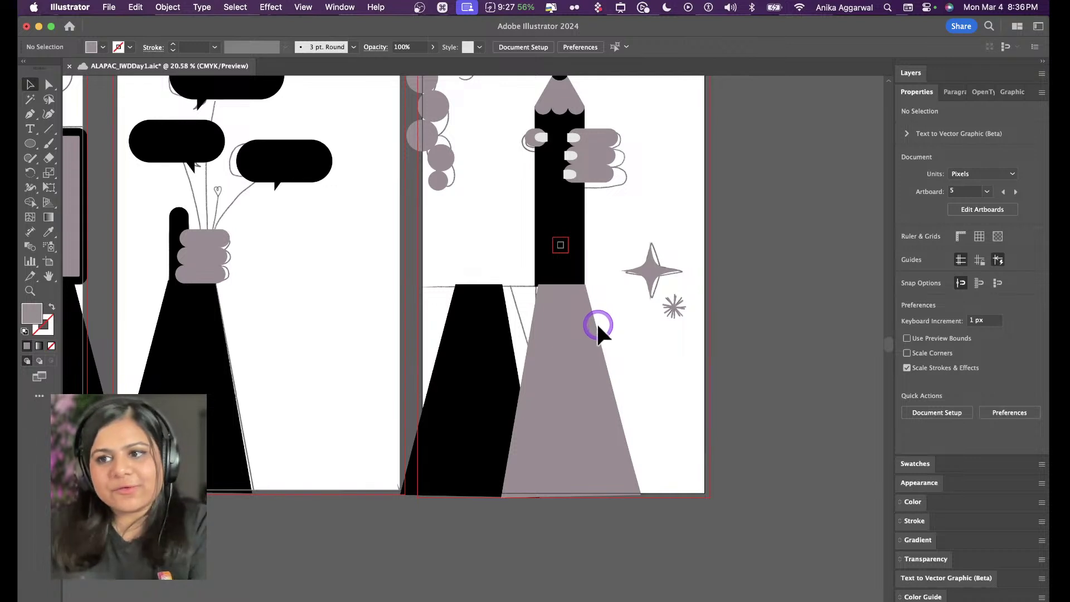
scroll(596, 322, up, 5)
drag(541, 281, 538, 296)
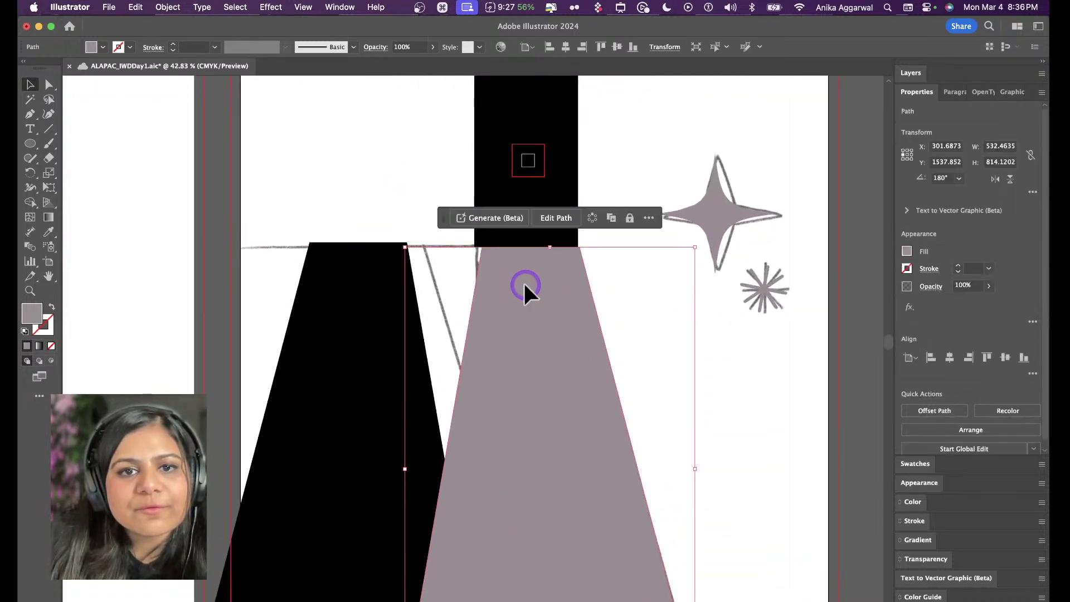
key(a)
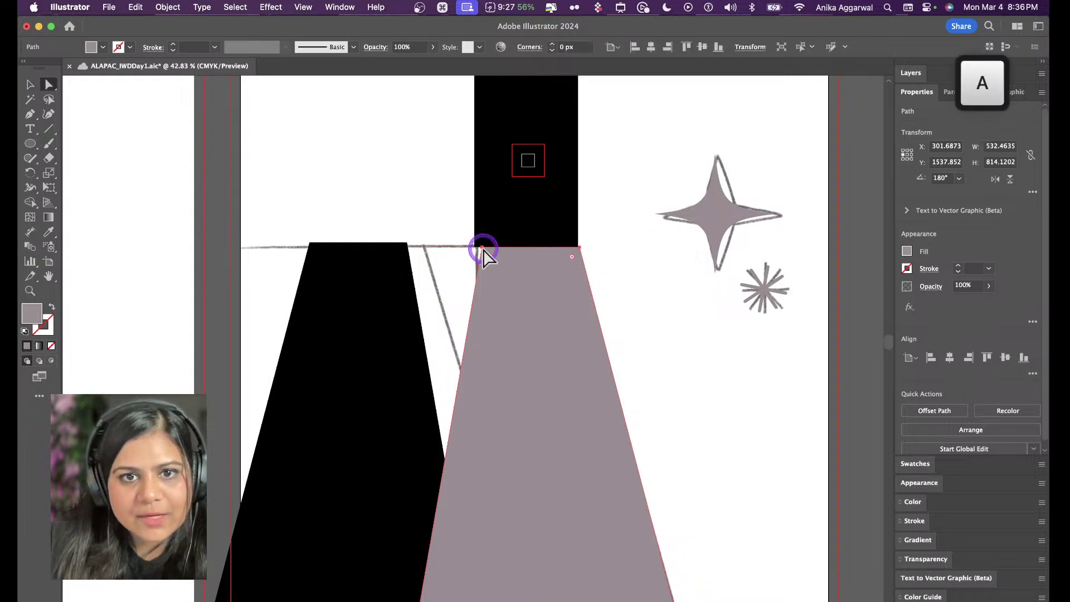
drag(482, 249, 475, 247)
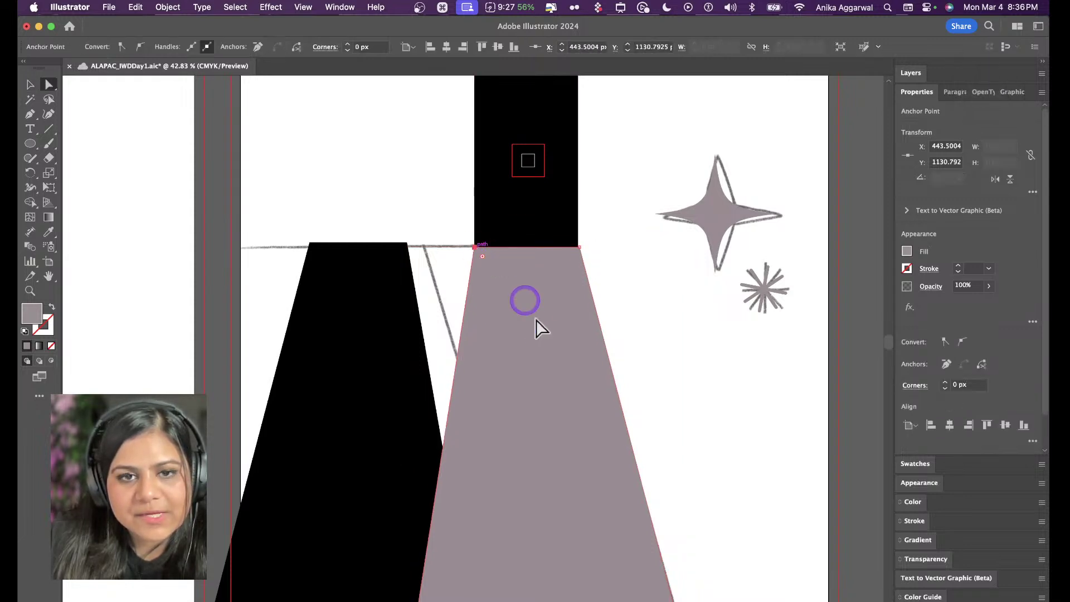
Move the black trapezoid to X about -117 px, Y about 1538 px, level with the grey trapezoid's upper edge
click(394, 335)
key(v)
click(442, 286)
drag(397, 349, 375, 355)
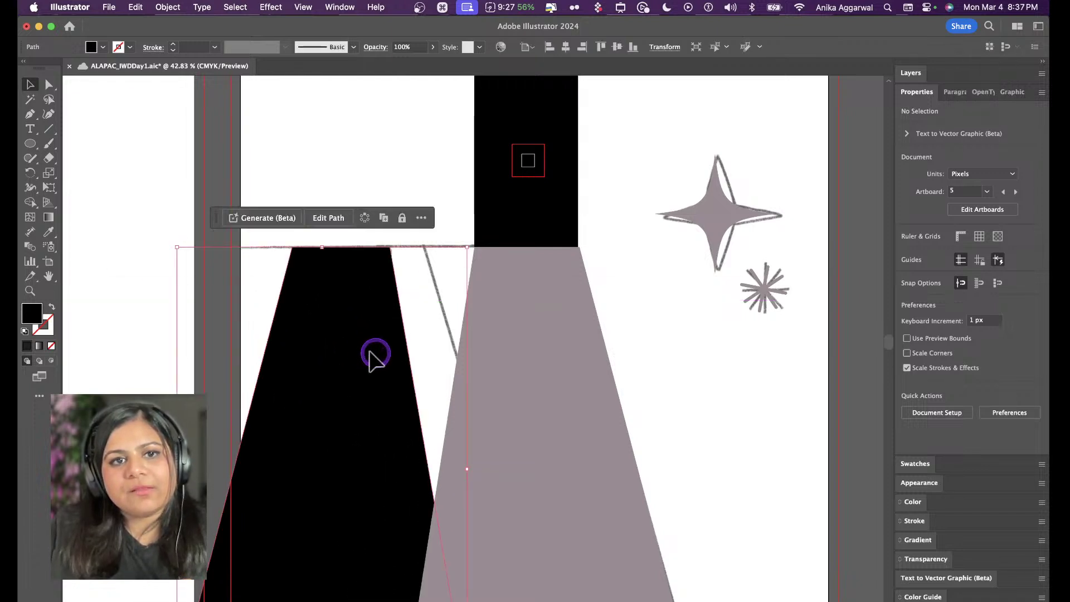
Reshape the black trapezoid into a sleeve by moving its upper-left anchor past the artboard's left edge and its lower-right anchor inward to the left
key(a)
drag(293, 249, 226, 248)
scroll(349, 354, down, 1)
scroll(348, 357, down, 1)
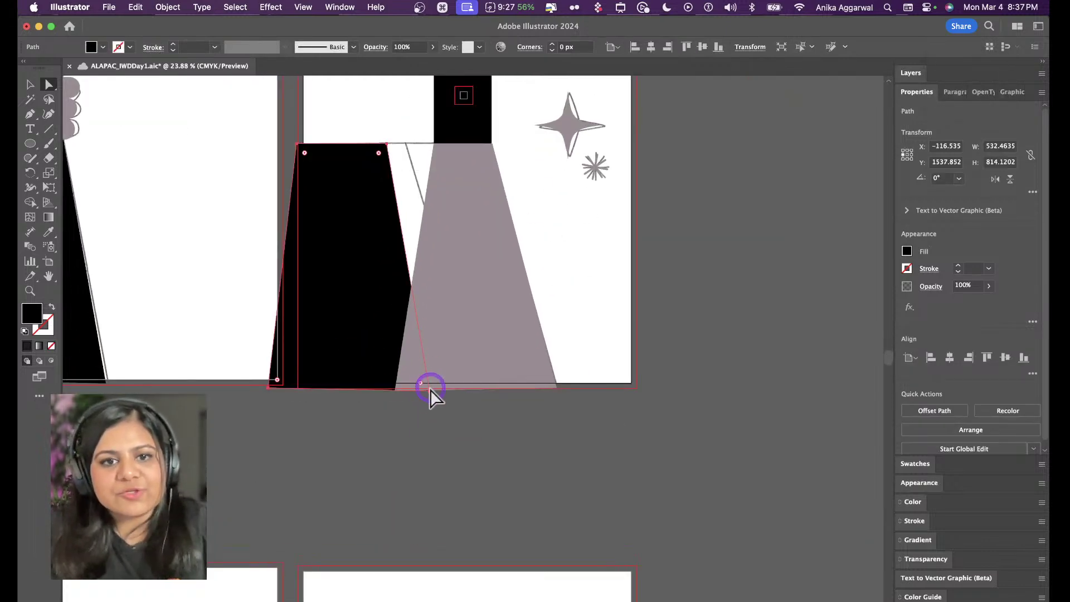
drag(430, 391, 372, 391)
Slant the grey sleeve's inner edge by moving its upper-left anchor to X about 329 px and its lower-left anchor to the right
click(433, 226)
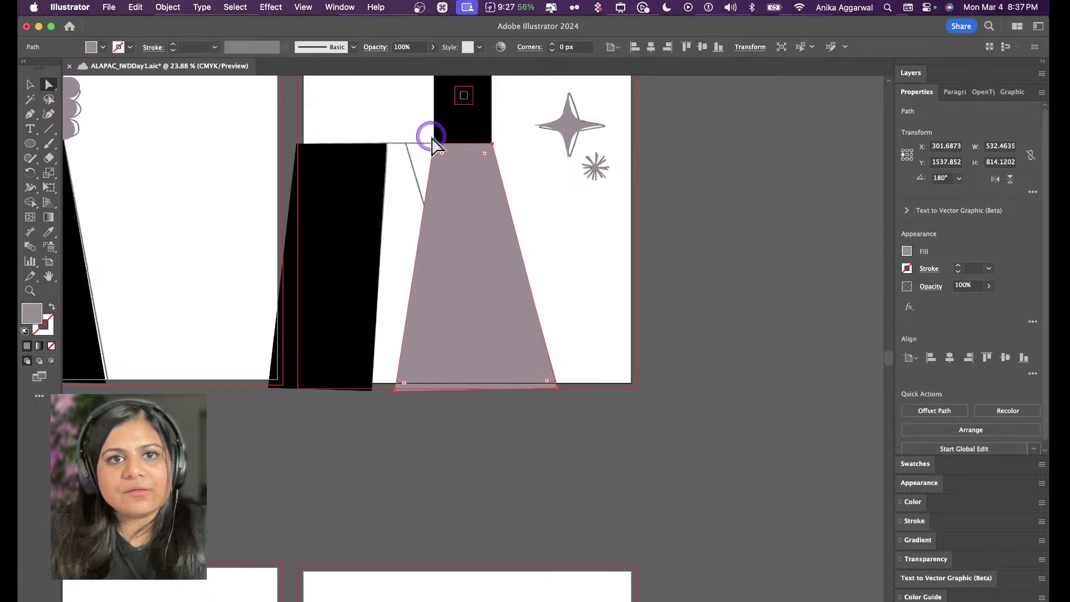
drag(436, 145, 402, 141)
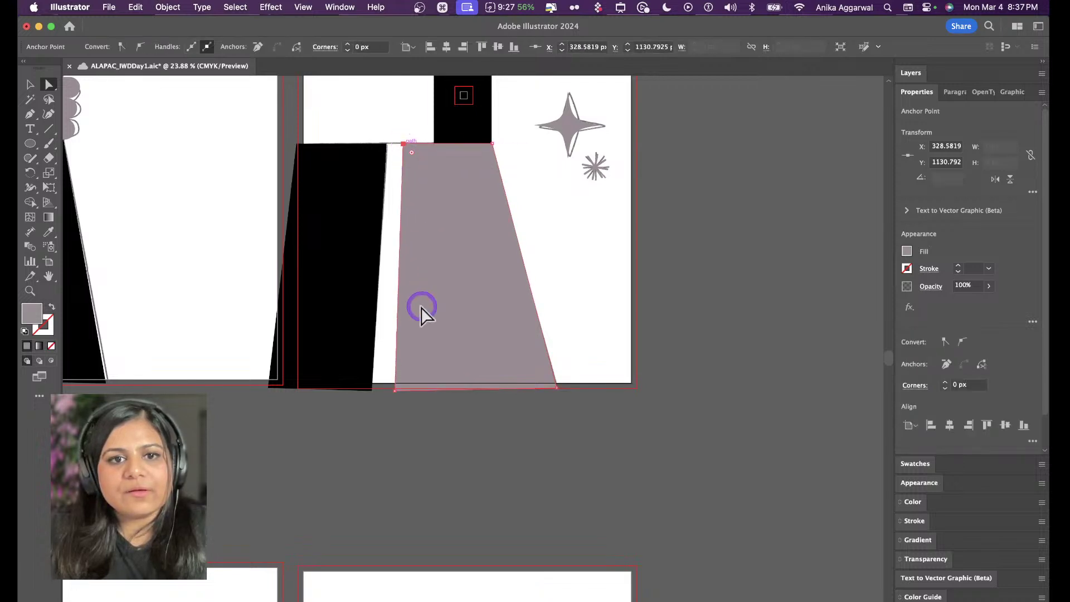
drag(397, 391, 476, 388)
key(v)
click(470, 463)
scroll(443, 370, down, 5)
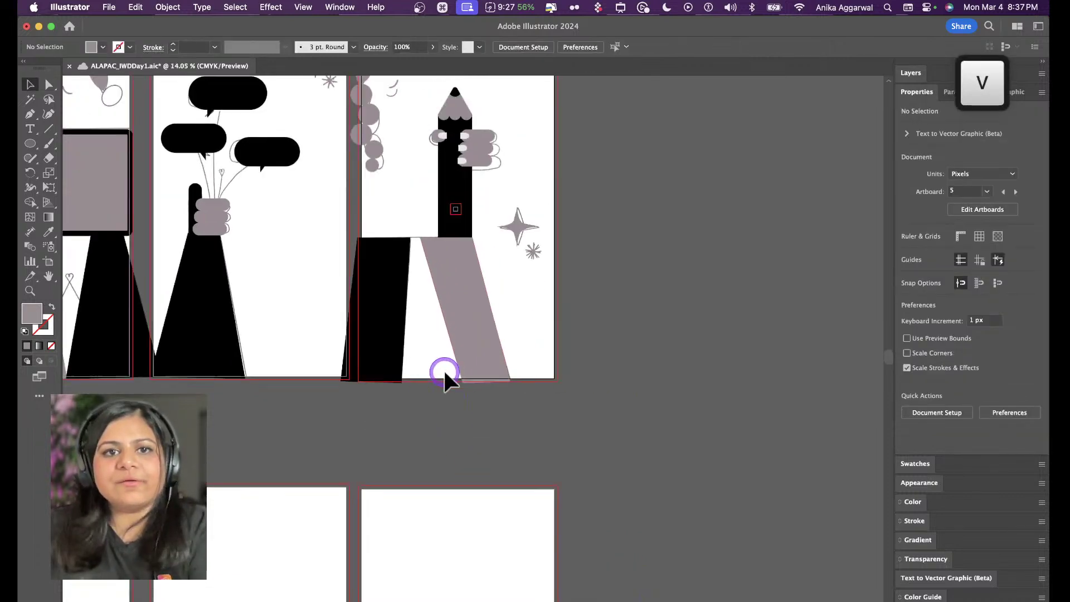
Bring the facing upper corners of the black and grey sleeves together so they meet along the sketch line
scroll(444, 373, up, 4)
scroll(445, 372, left, 3)
scroll(474, 399, up, 8)
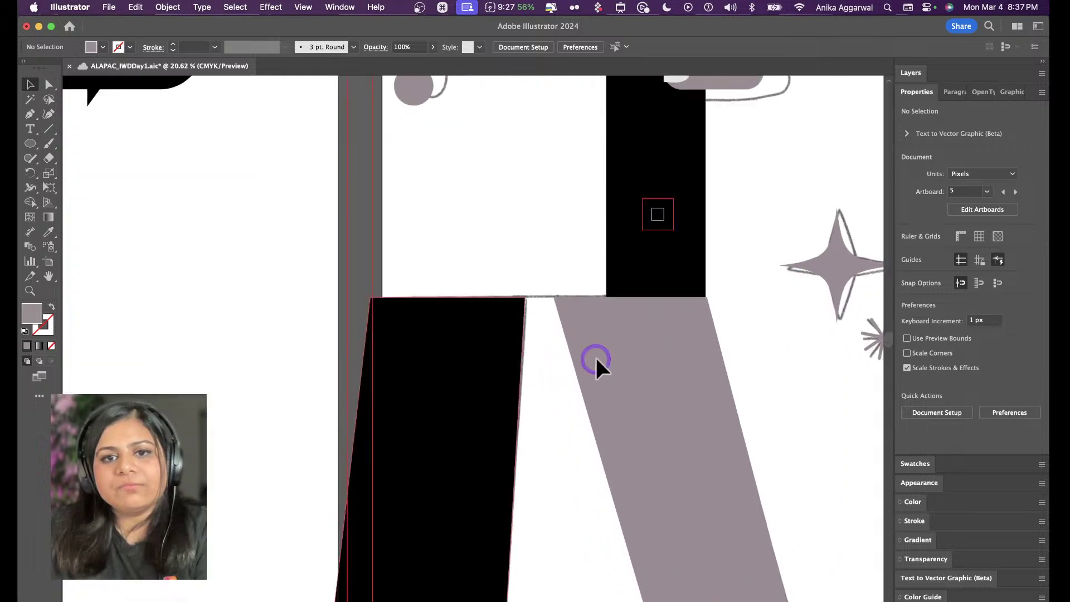
click(600, 358)
key(a)
mouse_move(554, 298)
mouse_down()
mouse_move(527, 298)
mouse_move(542, 297)
mouse_up()
click(540, 394)
scroll(540, 385, down, 6)
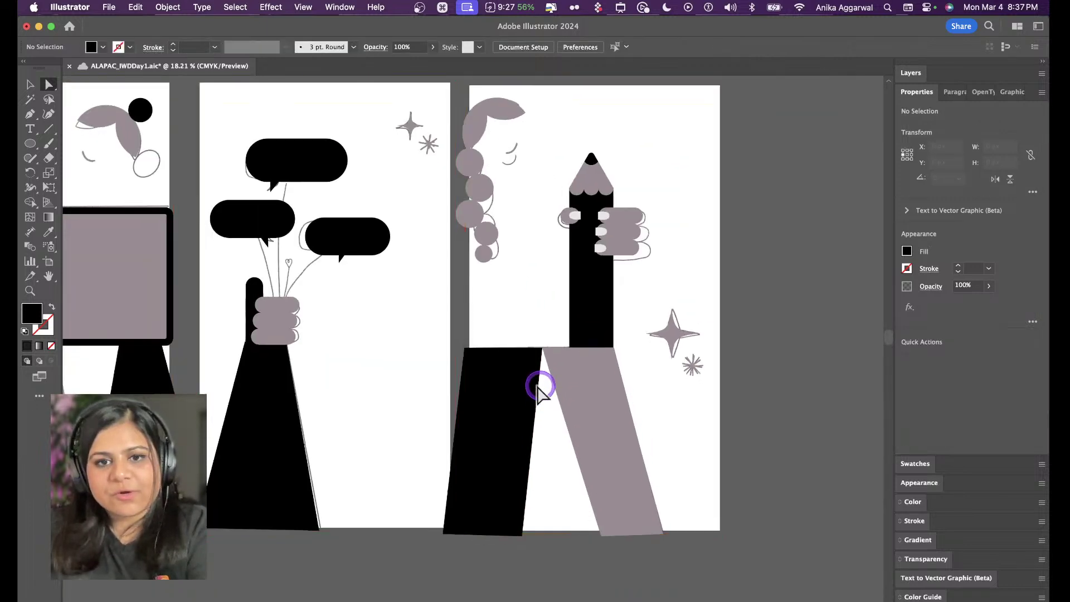
Widen the grey sleeve by moving its upper-left anchor to X about 285 px and its lower-left anchor slightly left
click(574, 345)
drag(541, 329, 534, 327)
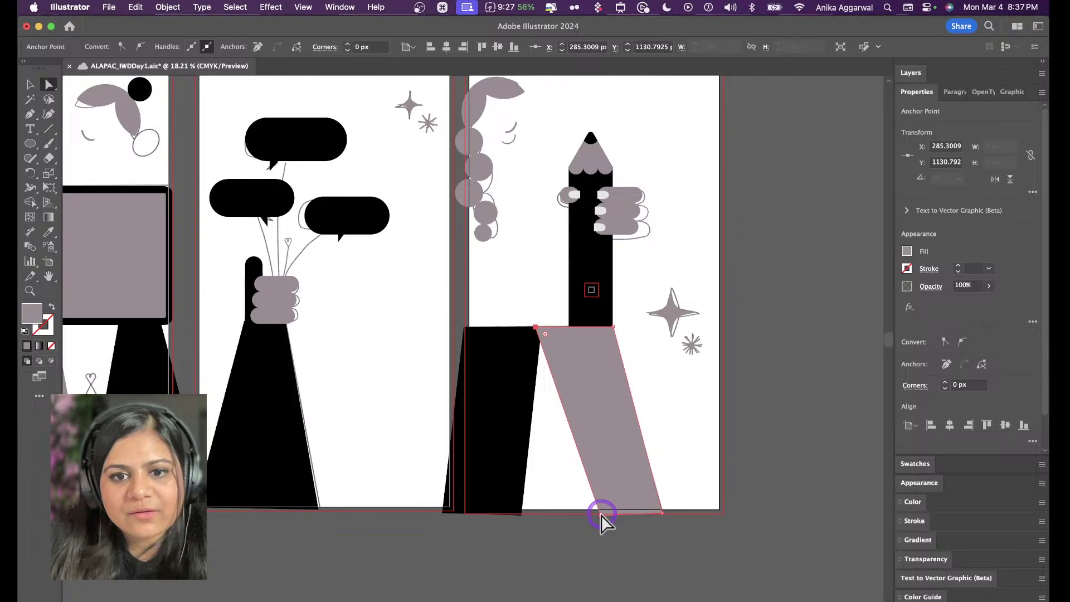
drag(600, 515, 590, 513)
click(509, 468)
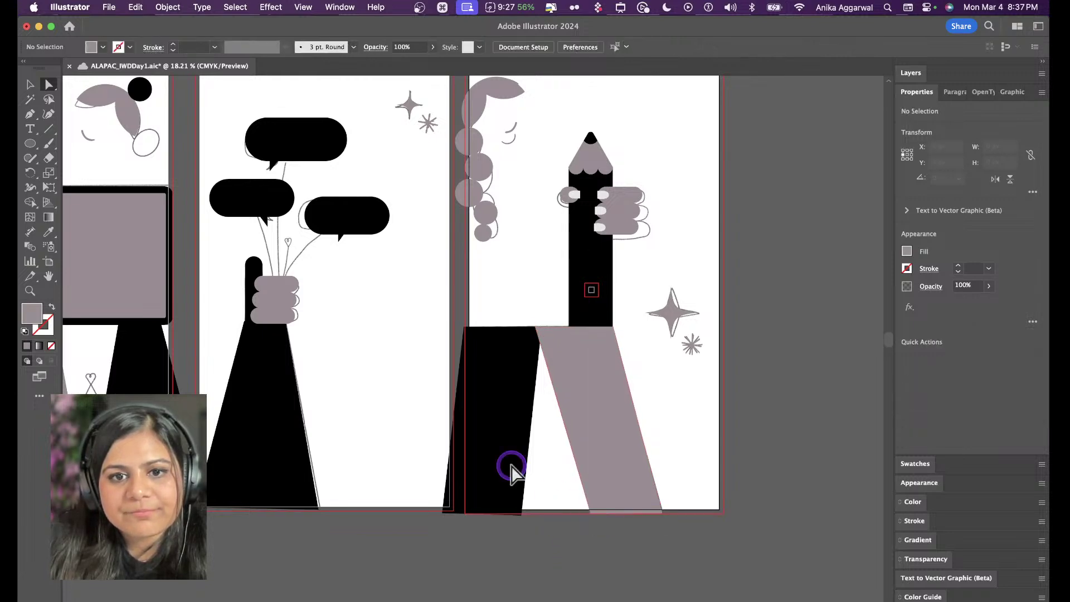
click(530, 552)
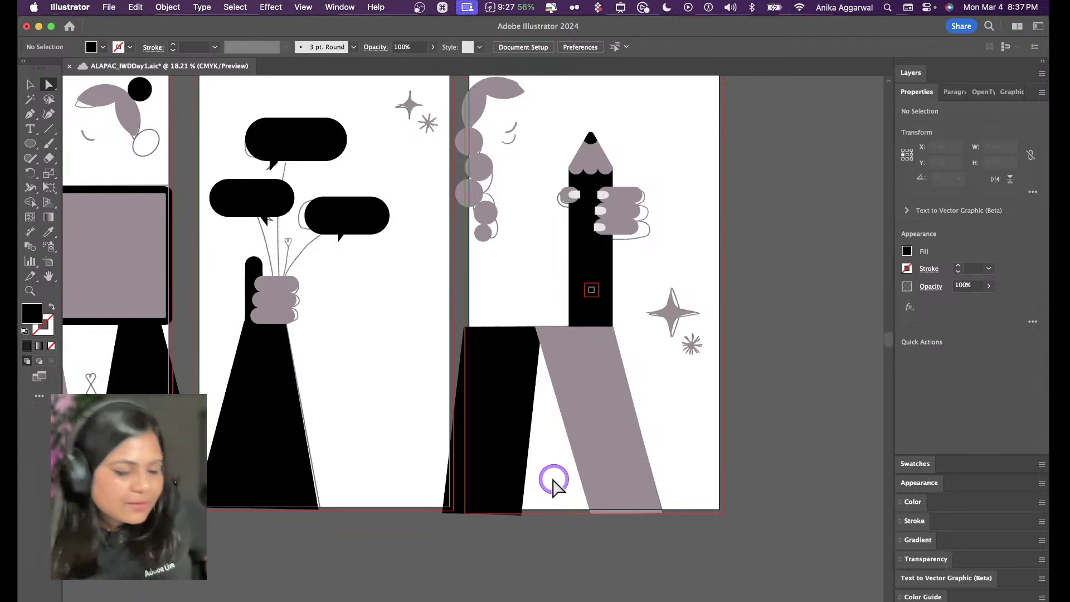
Hide the SKETCHES layer and review the vector shapes across all four artboards
click(913, 74)
click(905, 140)
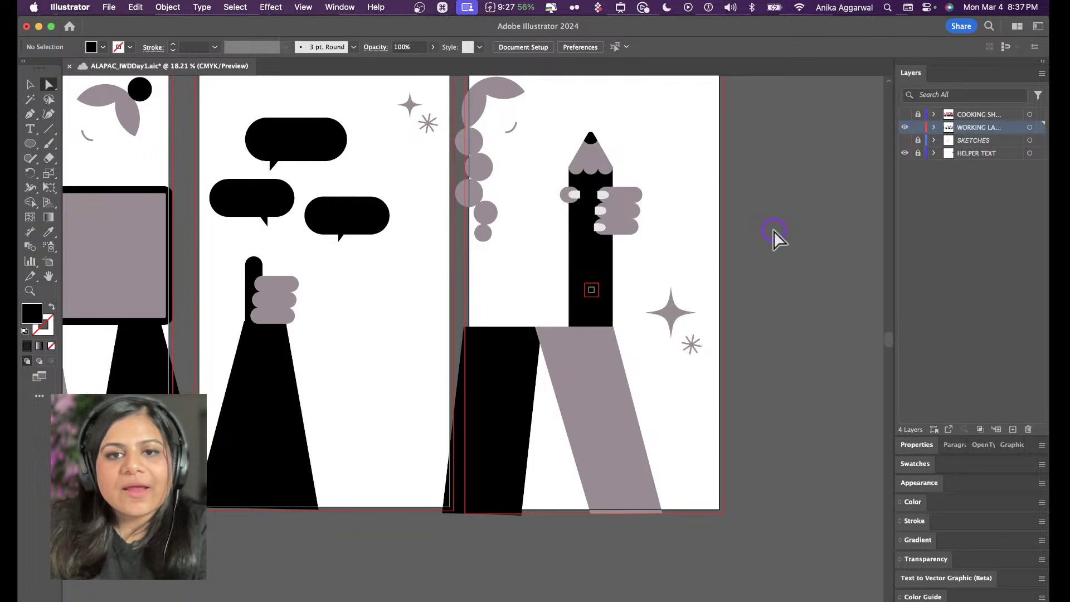
scroll(774, 231, down, 5)
scroll(773, 231, left, 3)
scroll(744, 243, left, 1)
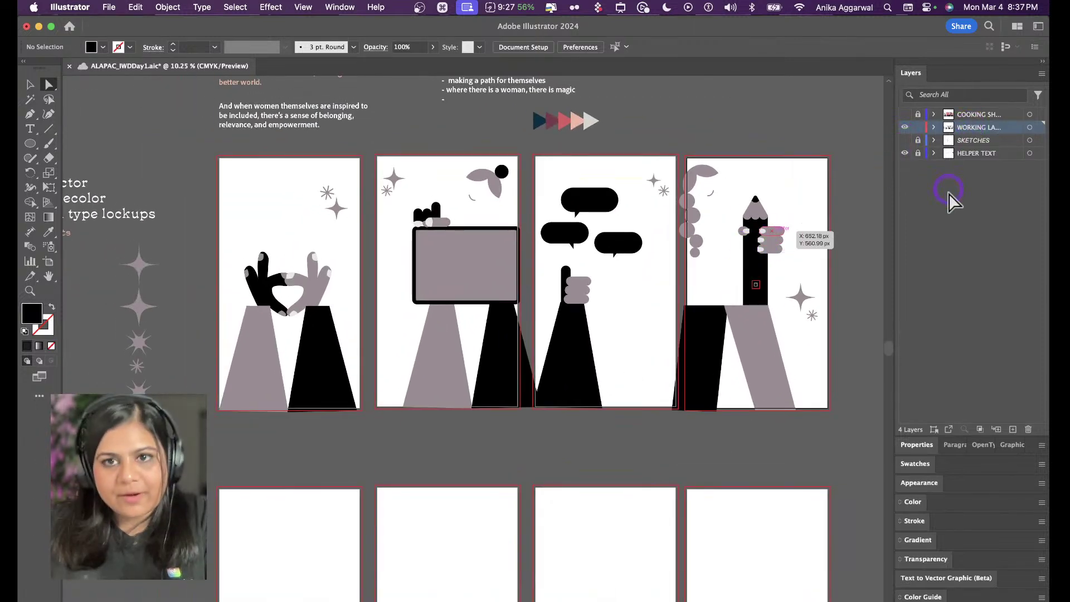
Select the artwork on all four artboards, duplicate it onto the row of blank artboards below, and save the document
key(v)
scroll(791, 256, down, 2)
scroll(791, 256, right, 1)
drag(825, 125, 213, 400)
scroll(353, 256, down, 5)
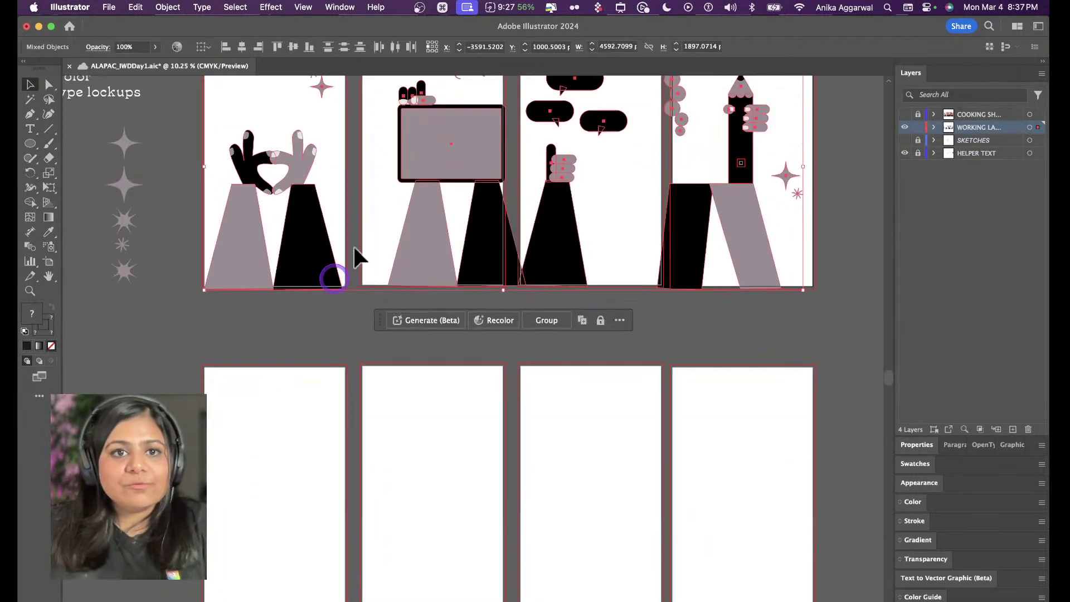
drag(432, 134, 436, 308)
click(436, 308)
key(cmd+s)
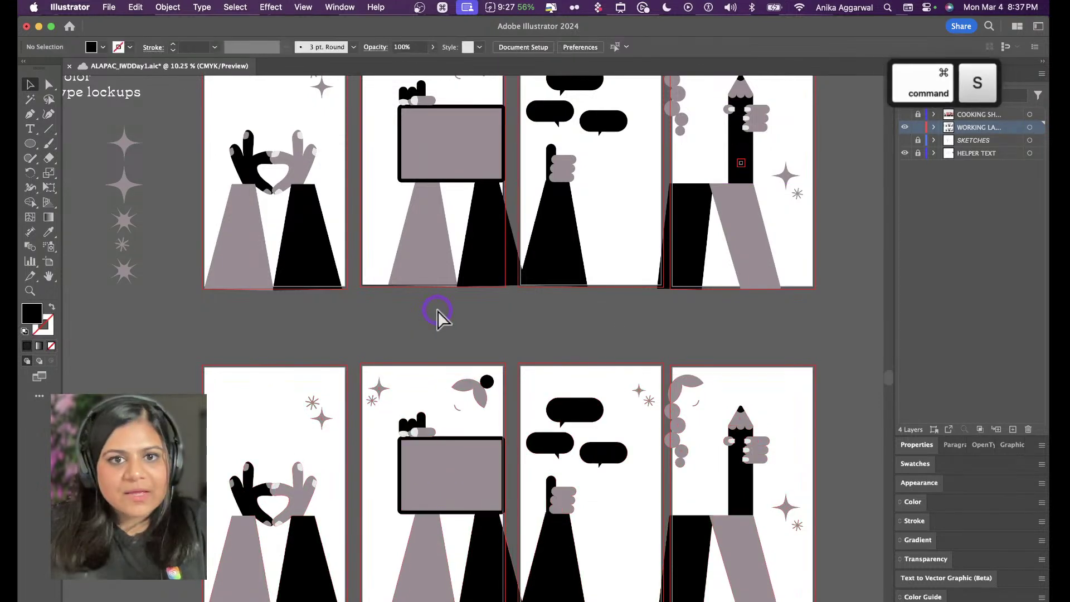
Copy the group of five coloured palette triangles and paste it between the two rows of artboards, above the duplicated artwork
scroll(436, 307, up, 5)
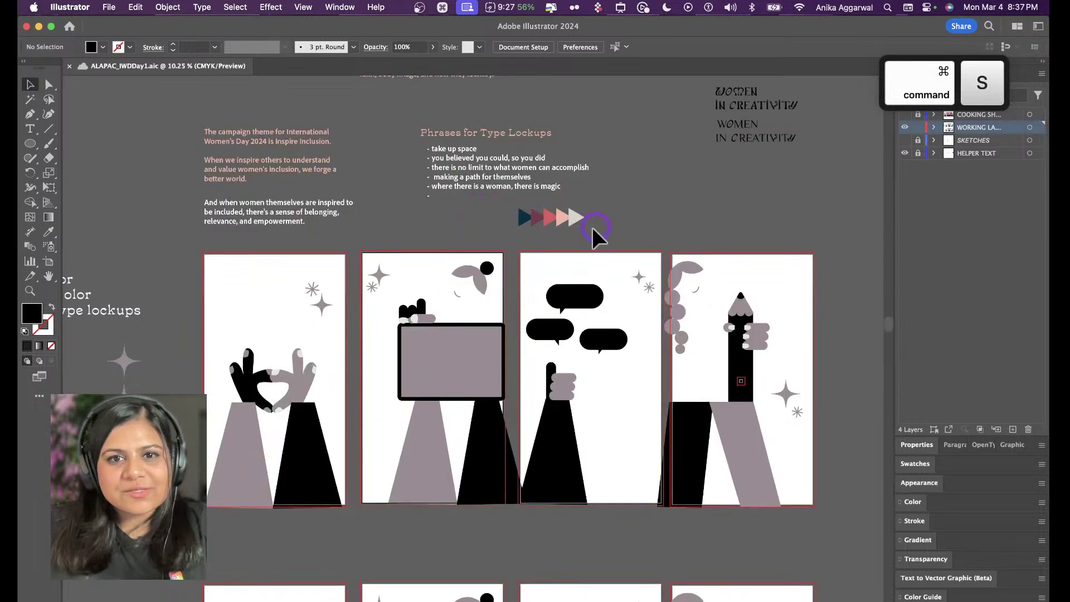
key(cmd+c)
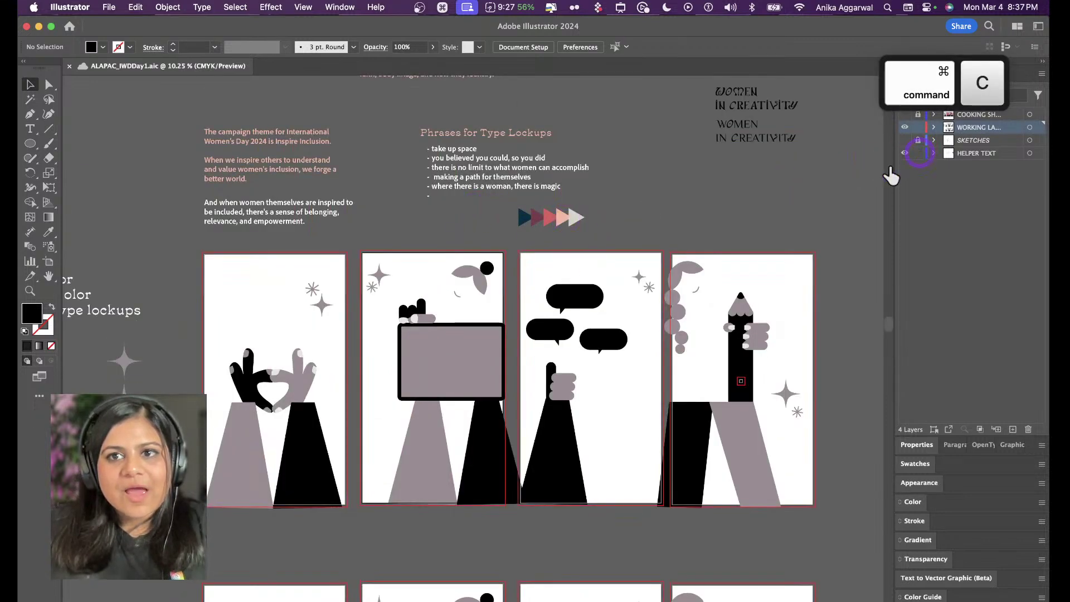
drag(630, 221, 495, 239)
key(super+c)
scroll(495, 241, down, 5)
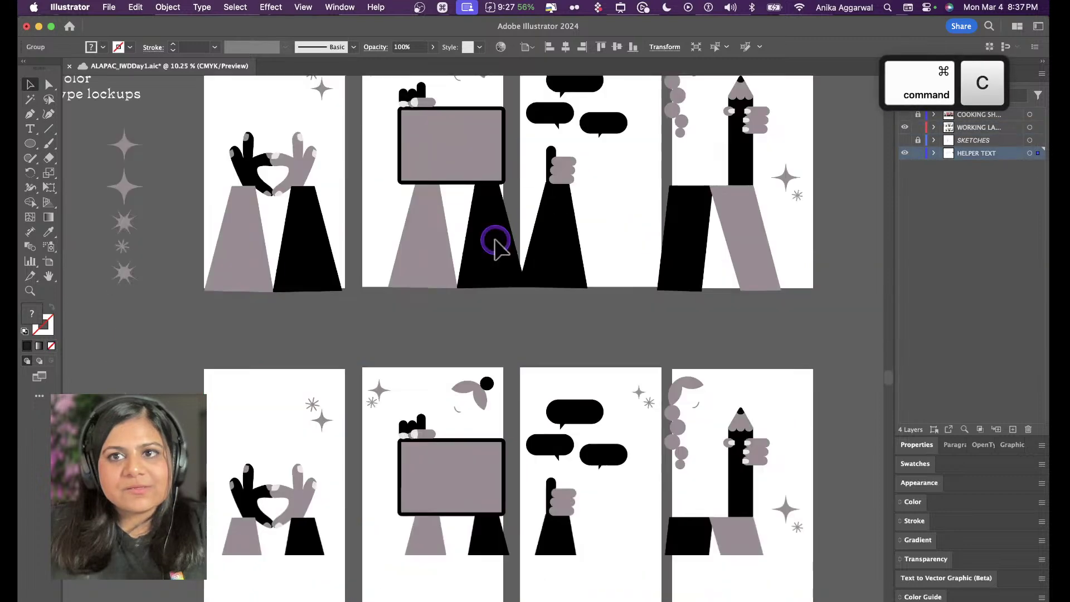
key(super+v)
drag(480, 359, 494, 343)
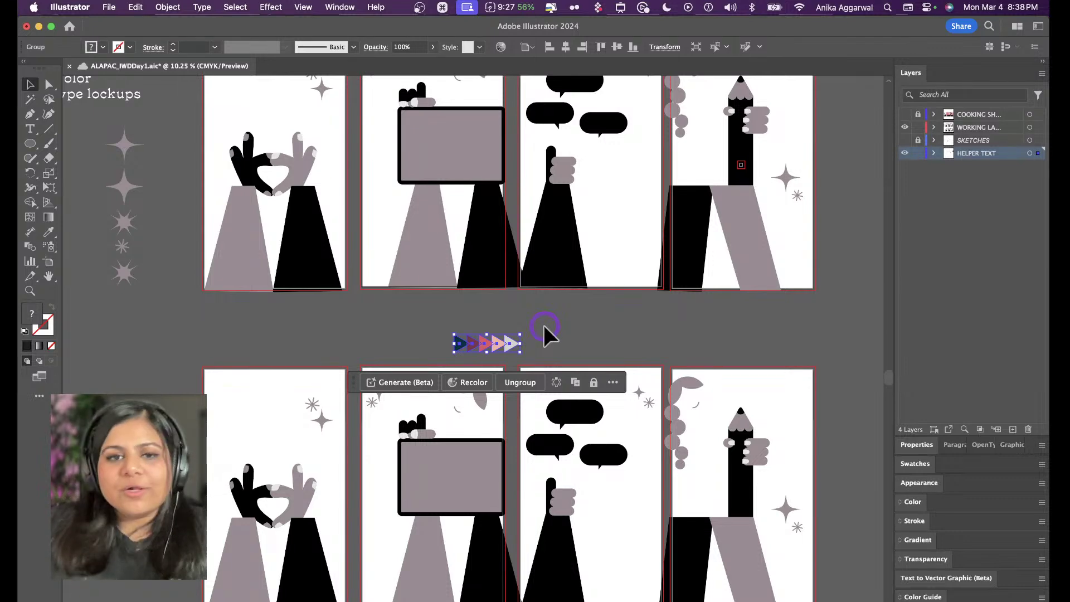
scroll(566, 430, down, 4)
scroll(470, 333, up, 2)
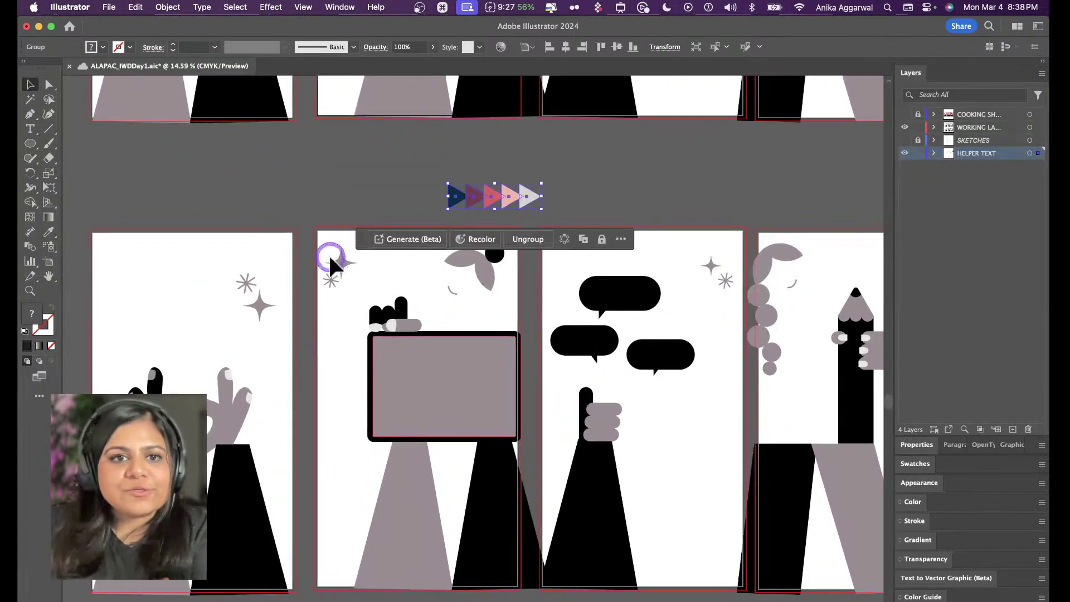
Move the contextual task bar off the second artboard, collapse the panel dock, and deselect the palette triangles above the artboards
drag(357, 239, 485, 159)
scroll(485, 167, down, 2)
scroll(485, 167, right, 2)
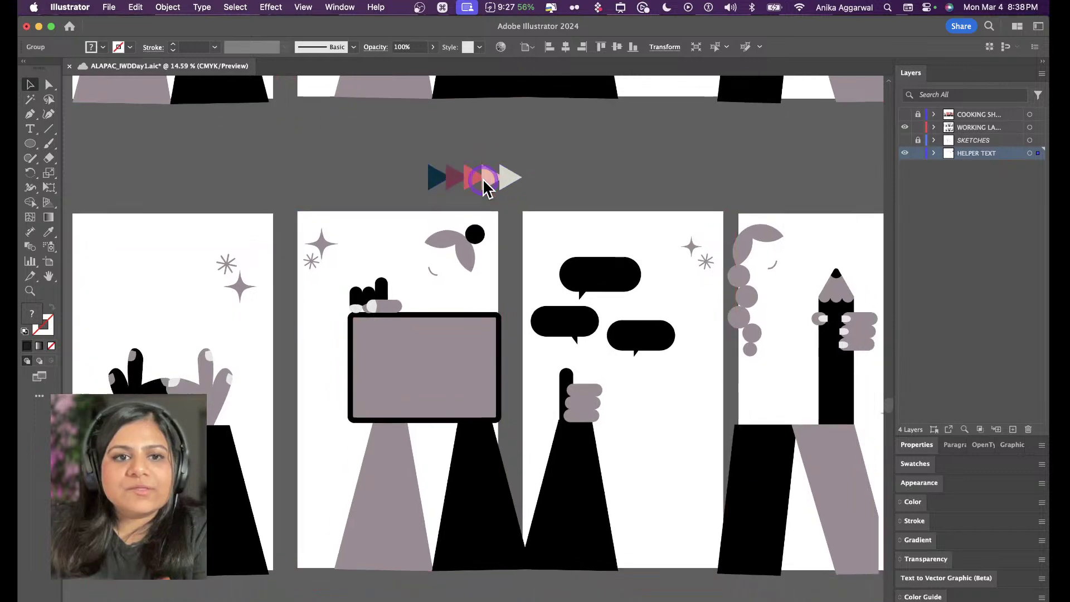
click(1042, 61)
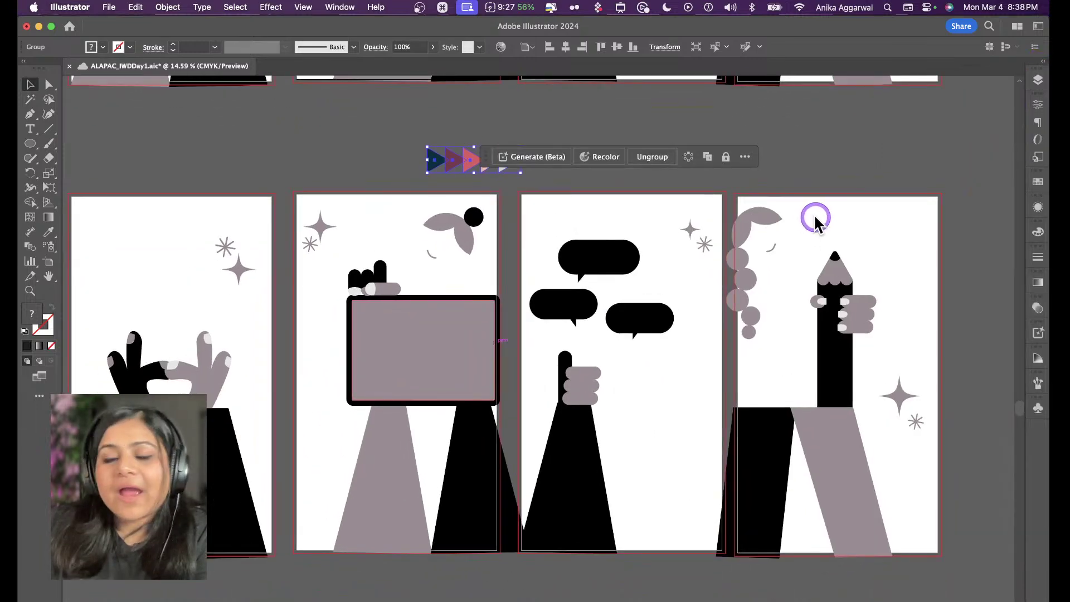
click(789, 147)
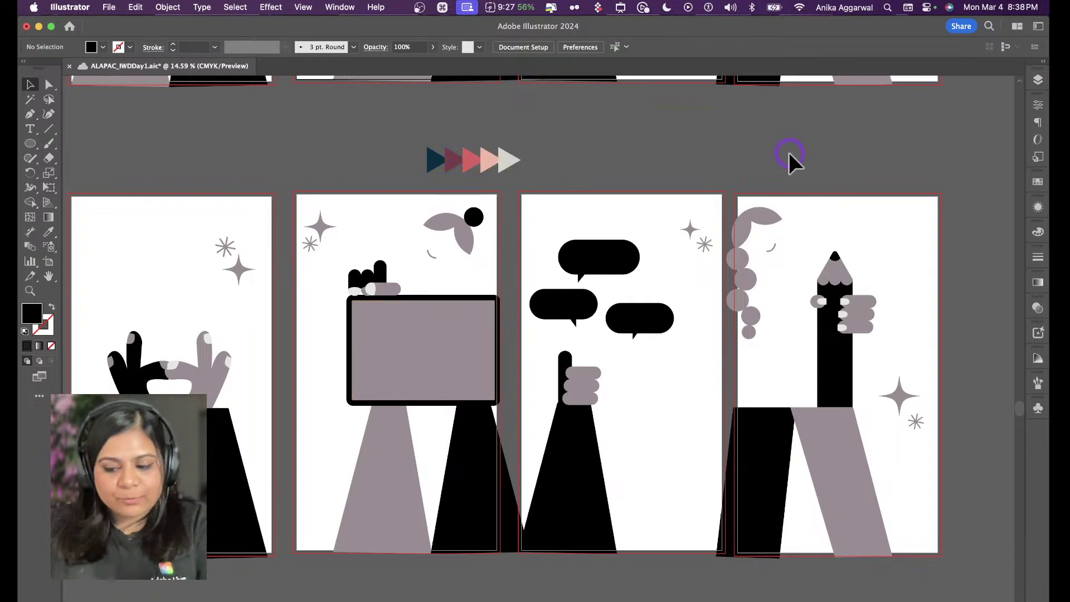
Sample the palette's navy and apply it to the second sleeve on the first artboard
key(i)
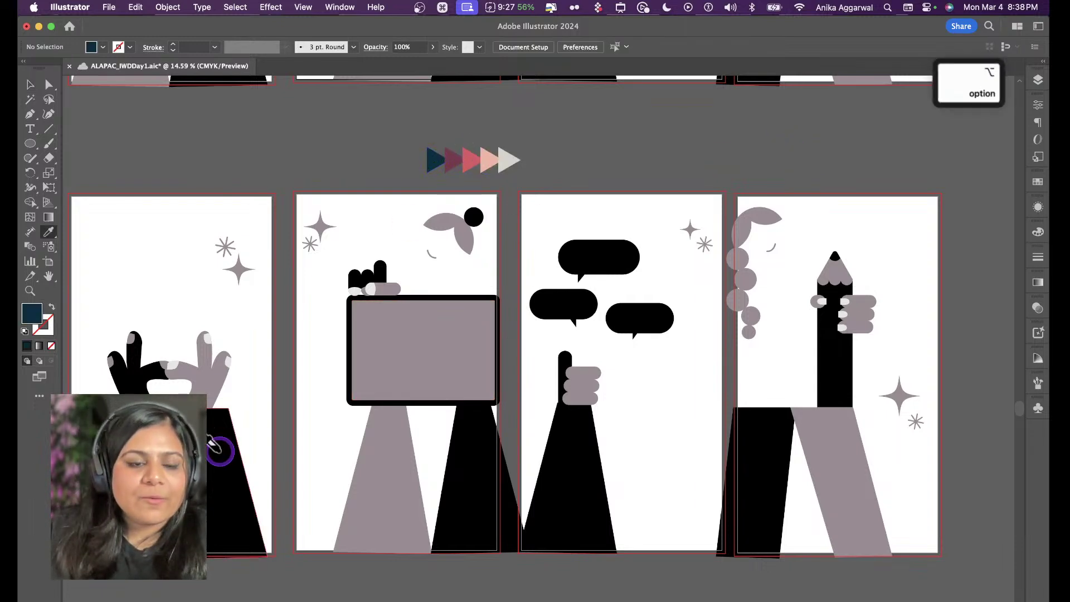
alt+click(218, 458)
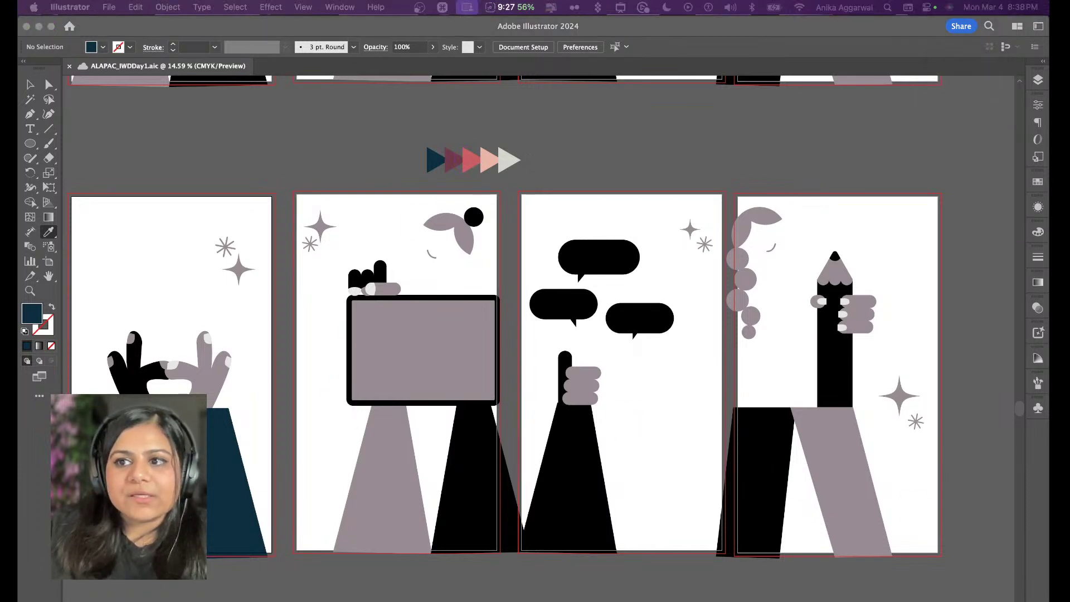
key(Down)
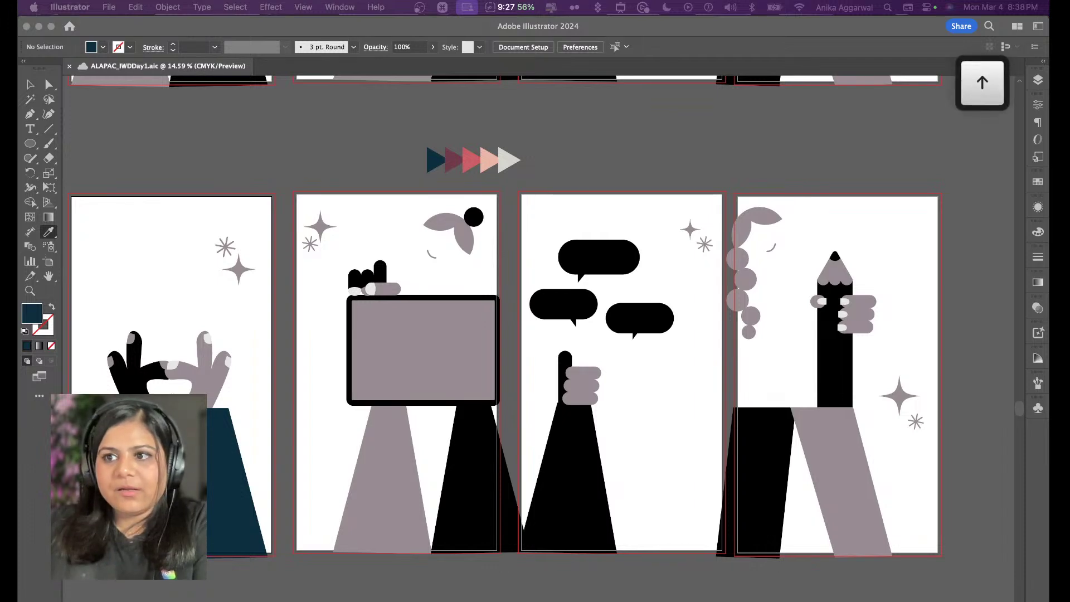
key(Down)
click(306, 339)
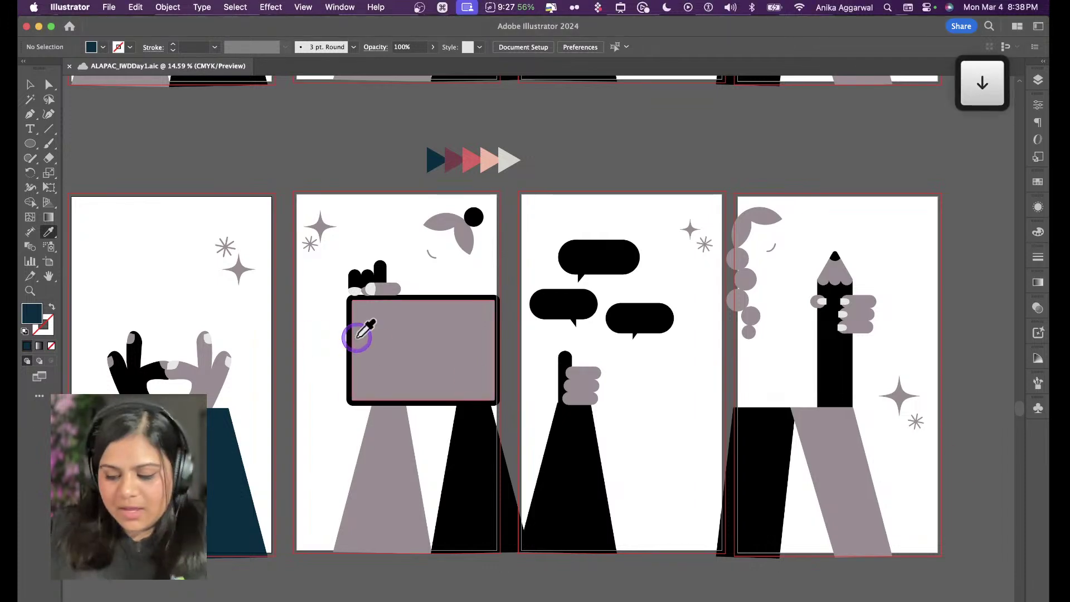
On the first artboard, recolor the grey hand with the palette's light pink and the black hand with its coral
key(i)
click(483, 168)
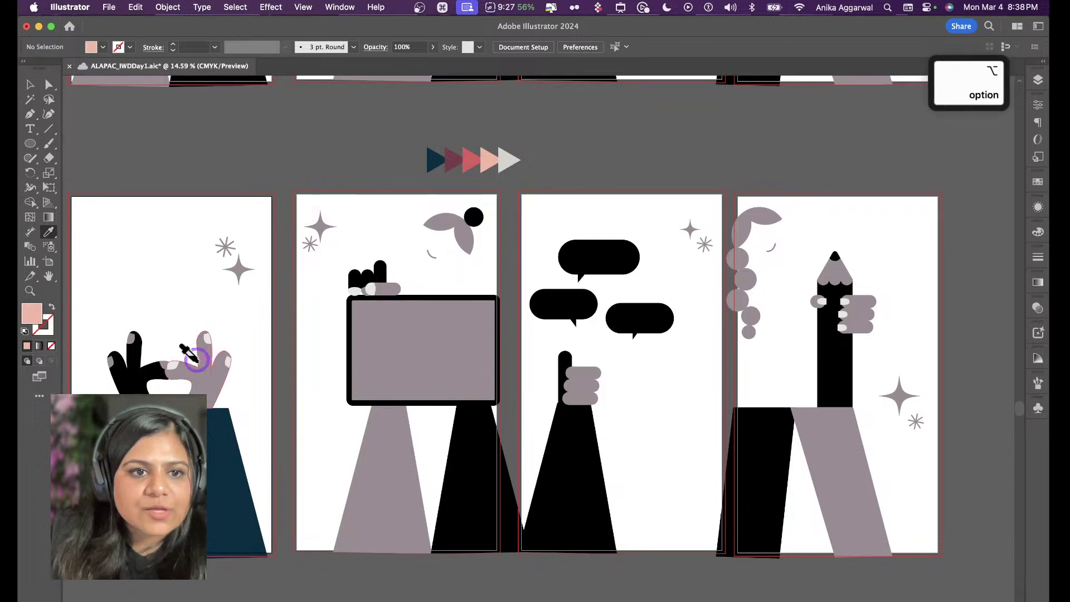
alt+click(204, 353)
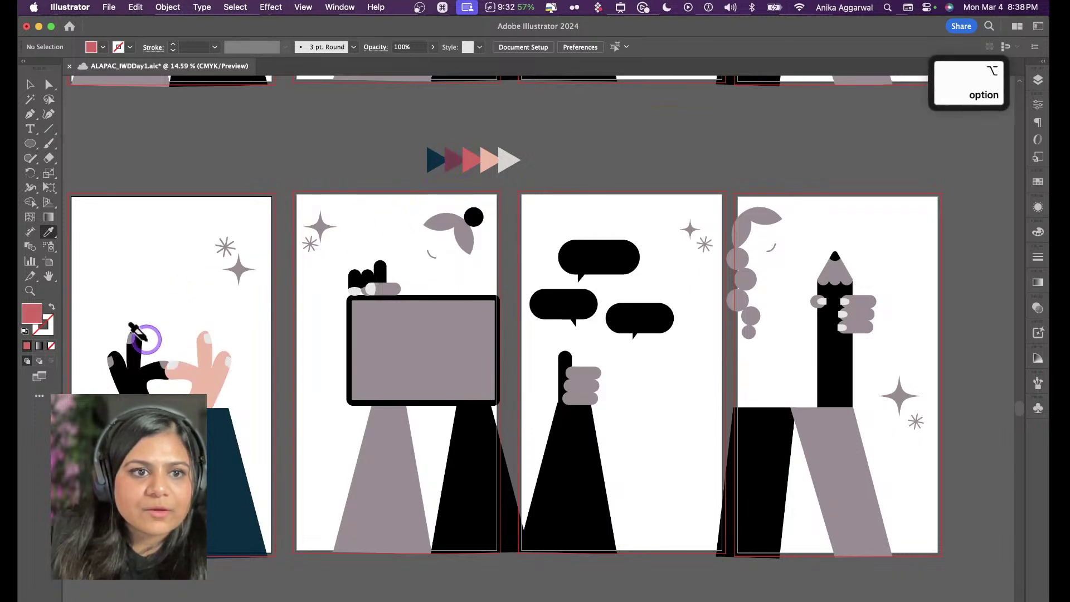
alt+click(142, 349)
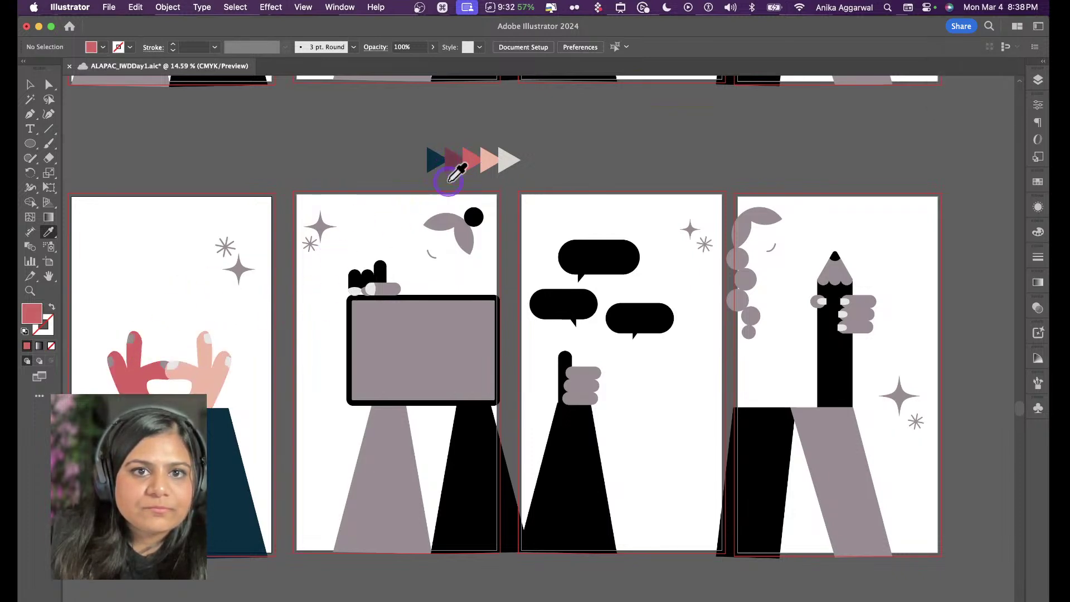
Apply the palette's navy to the remaining sleeve on the first artboard
click(430, 164)
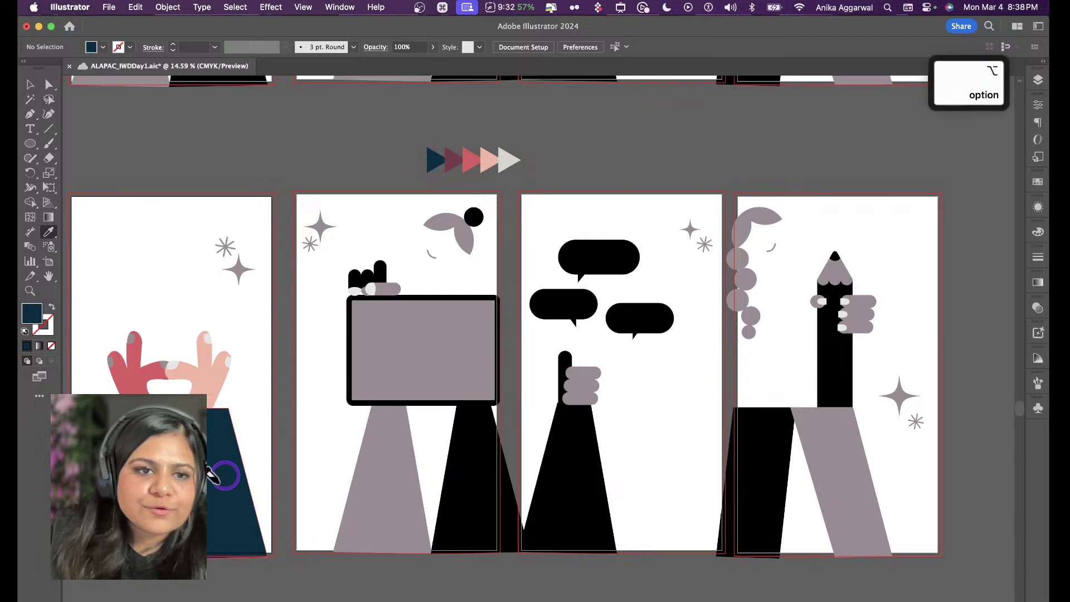
alt+click(359, 274)
Color the coral hand's fingernails light pink, undoing any fill that lands on the whole hand
alt+click(116, 321)
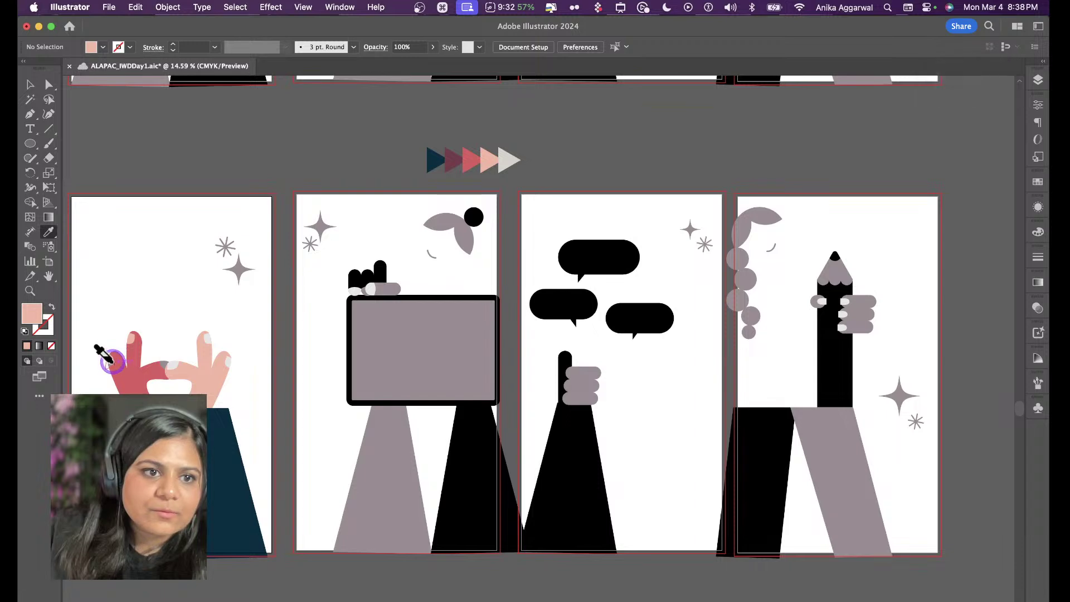
alt+click(161, 363)
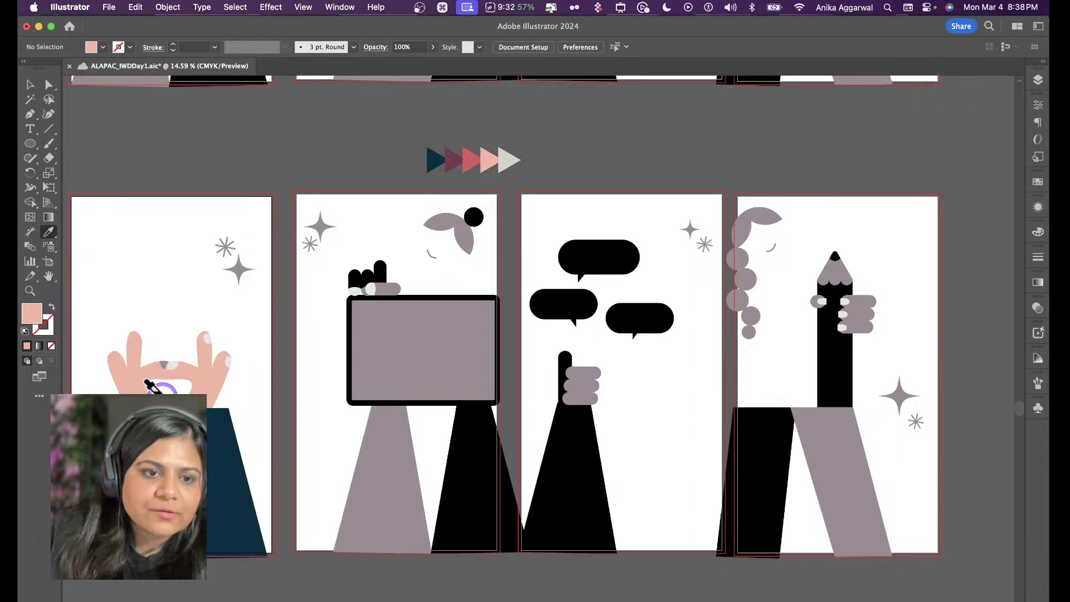
key(super+z)
scroll(153, 380, left, 5)
scroll(153, 379, up, 5)
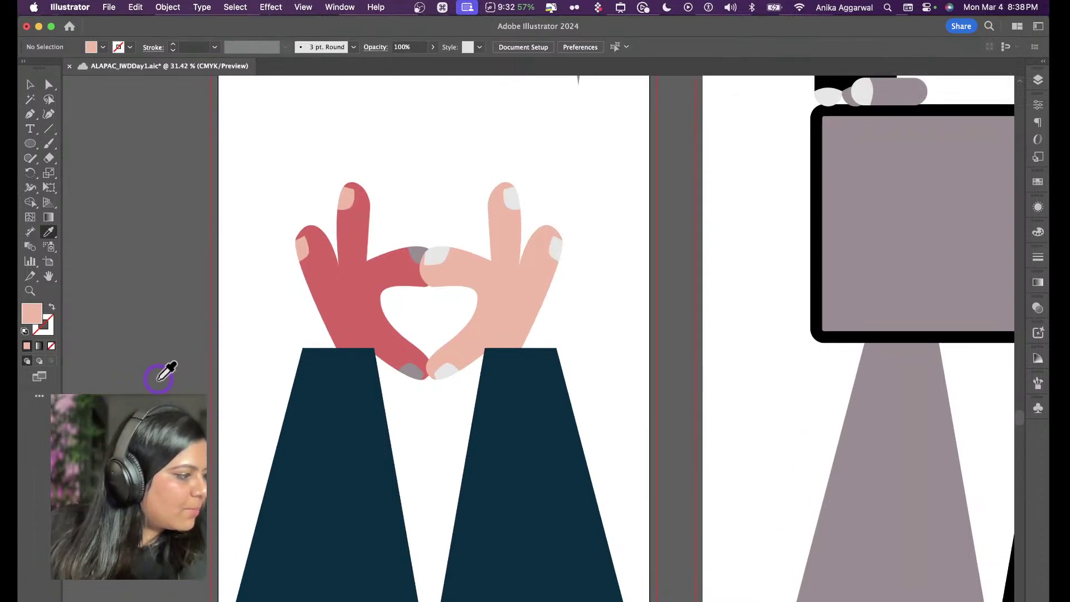
alt+click(415, 244)
key(super+z)
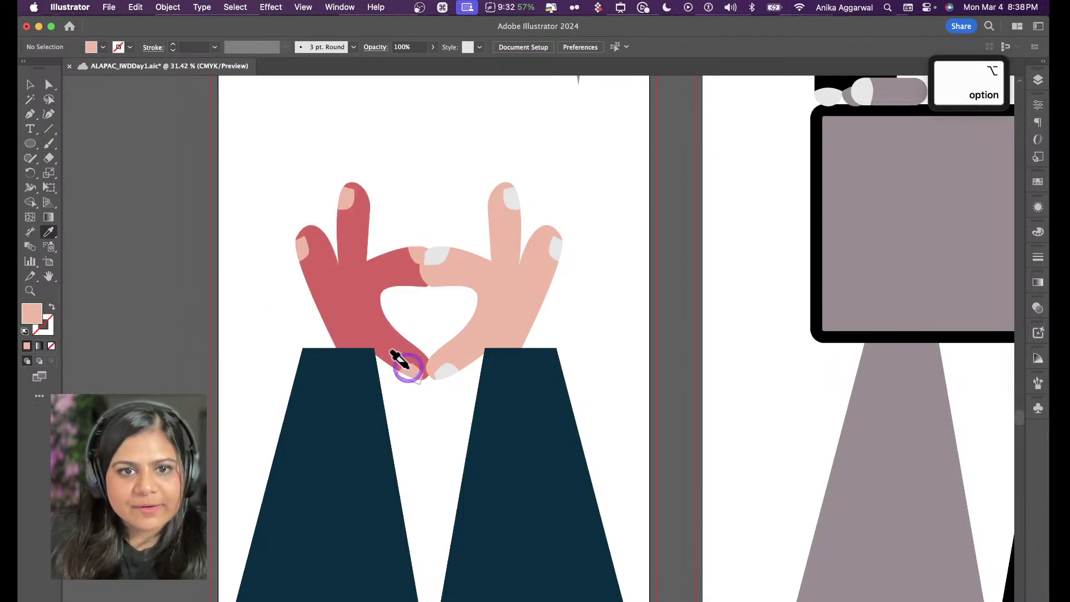
Color the light pink hand's fingernails with the coral of the other hand
alt+click(440, 253)
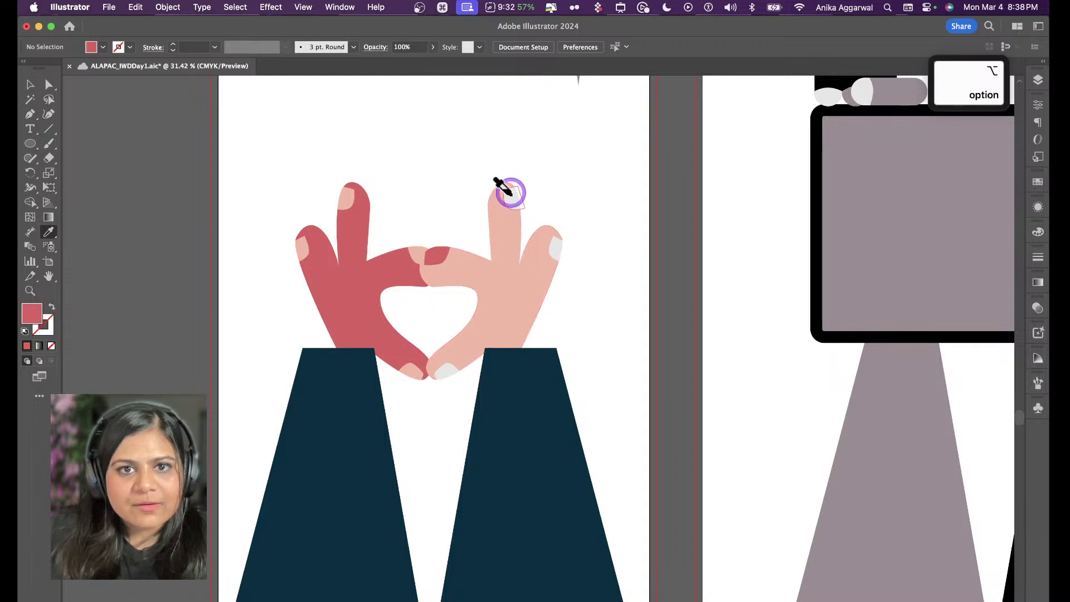
alt+click(552, 246)
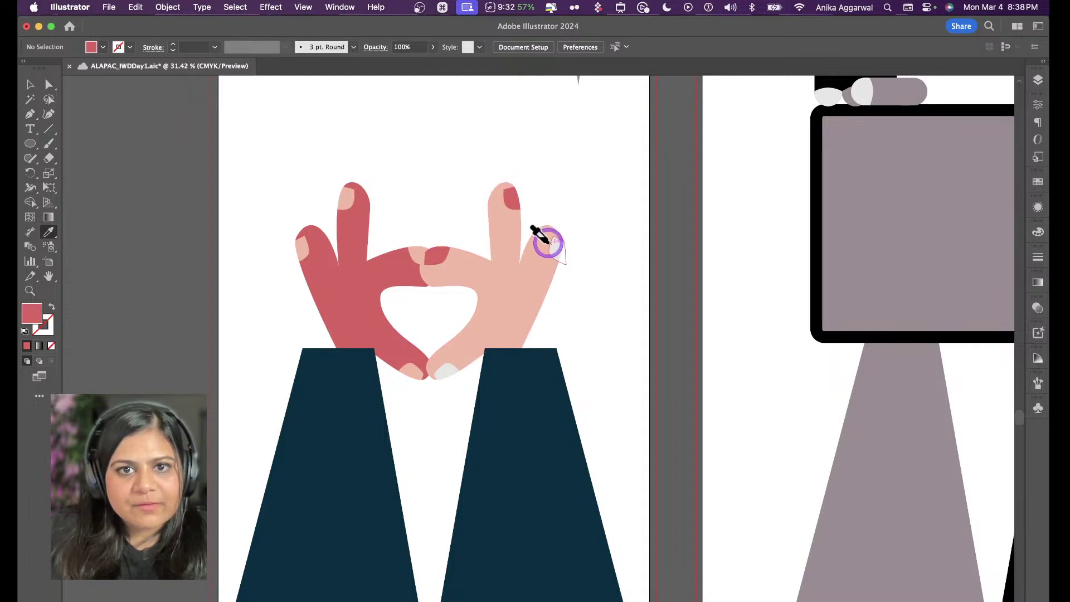
alt+click(445, 369)
Draw a background rectangle covering the second artboard out to its bleed and send it behind the artwork
scroll(452, 351, down, 5)
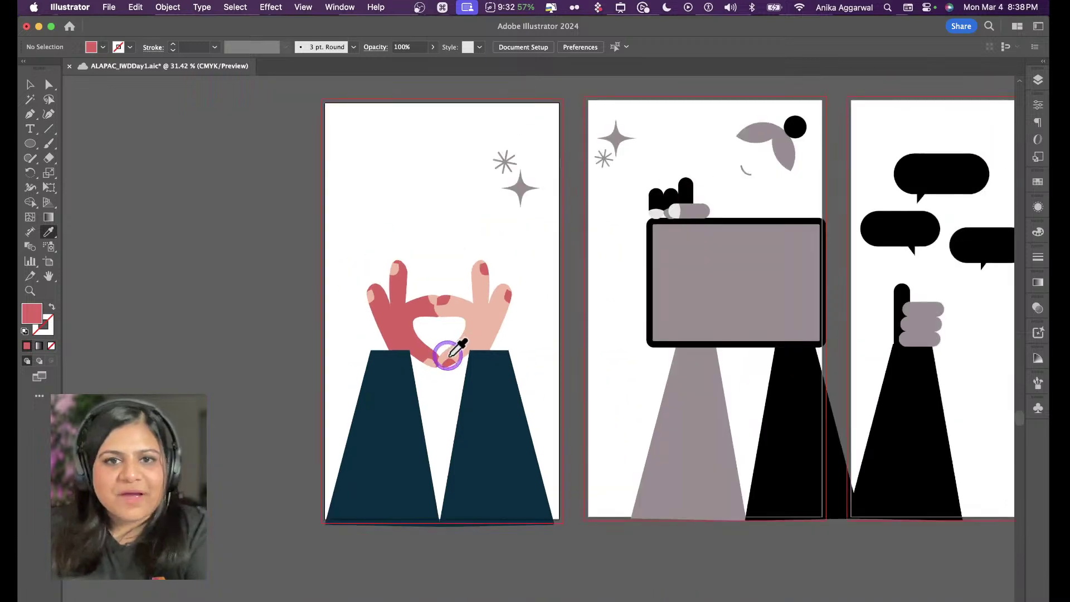
scroll(450, 354, right, 5)
scroll(490, 259, right, 4)
scroll(490, 259, up, 2)
scroll(491, 259, down, 2)
scroll(491, 259, right, 1)
scroll(490, 259, up, 1)
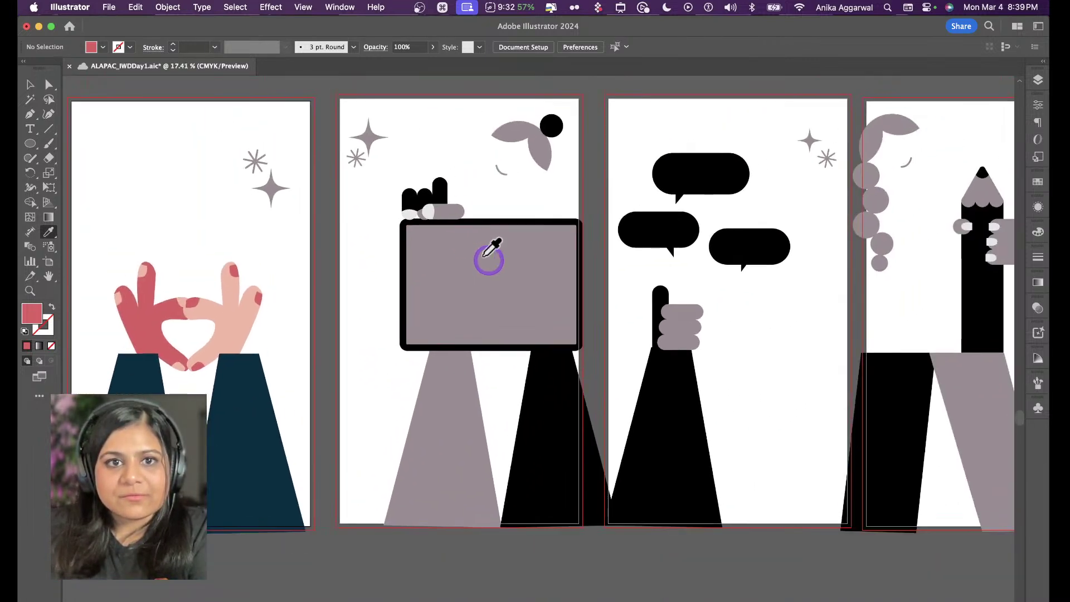
key(m)
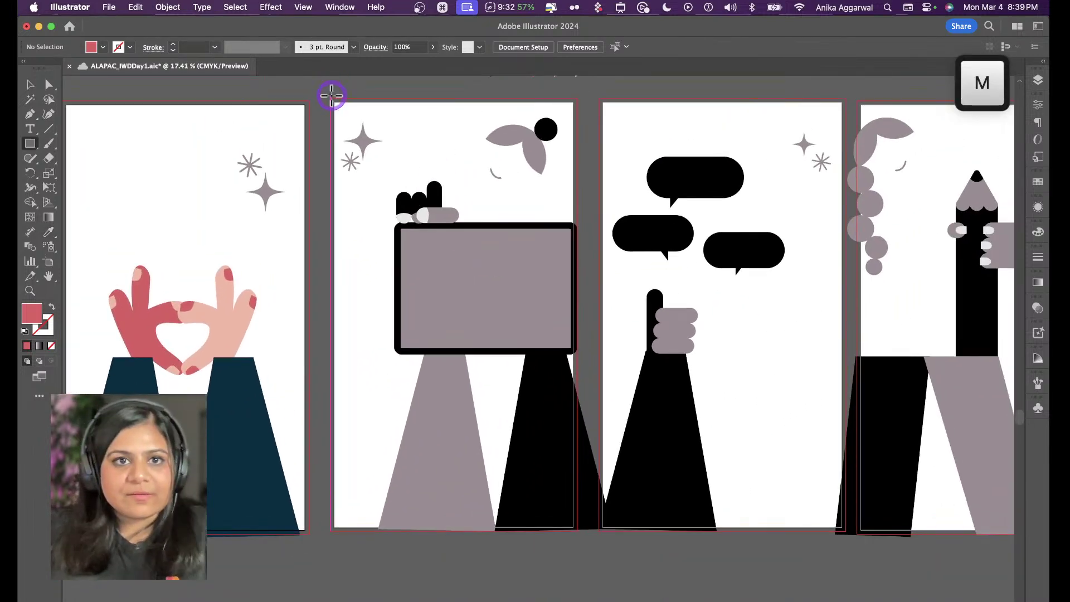
mouse_move(331, 96)
mouse_down()
mouse_move(400, 209)
mouse_move(528, 478)
mouse_move(577, 531)
mouse_up()
key(super+shift+bracketleft)
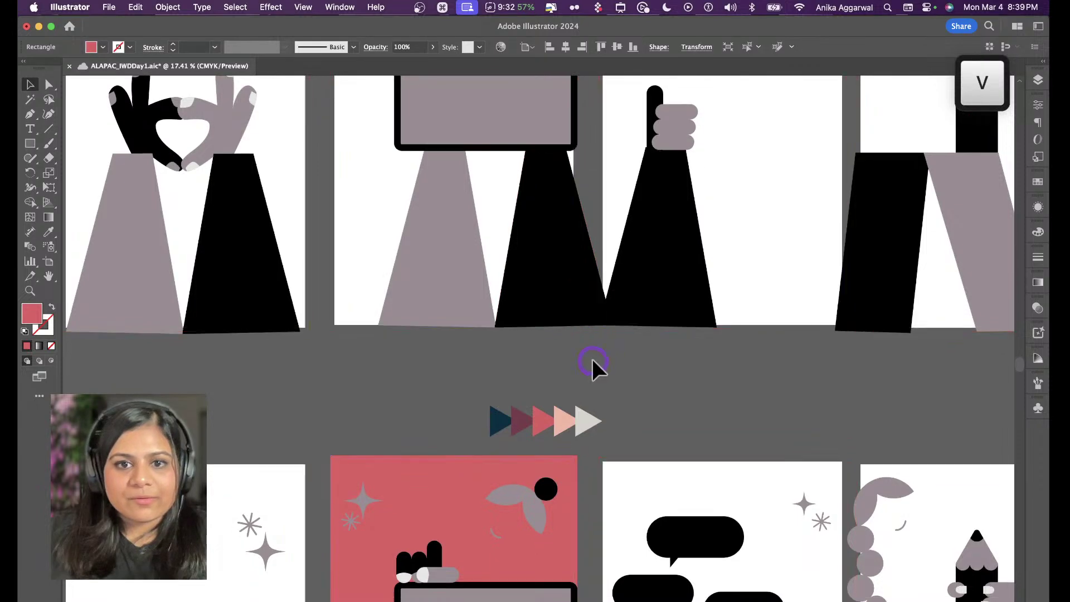
Fill the second artboard's background rectangle with the palette's light grey
scroll(592, 365, down, 2)
key(i)
click(595, 370)
key(v)
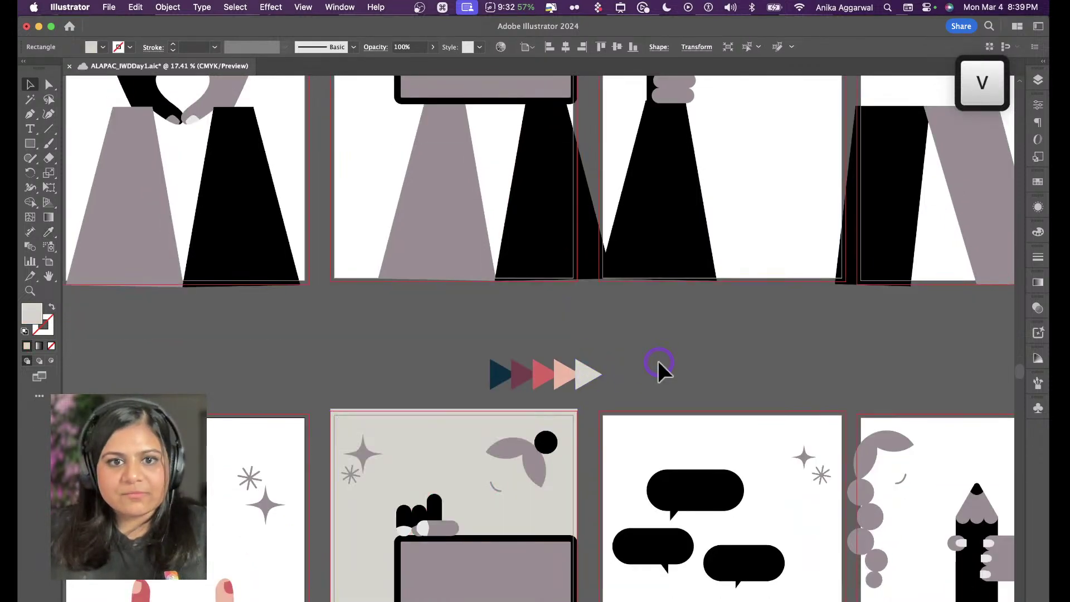
click(657, 360)
scroll(600, 403, down, 5)
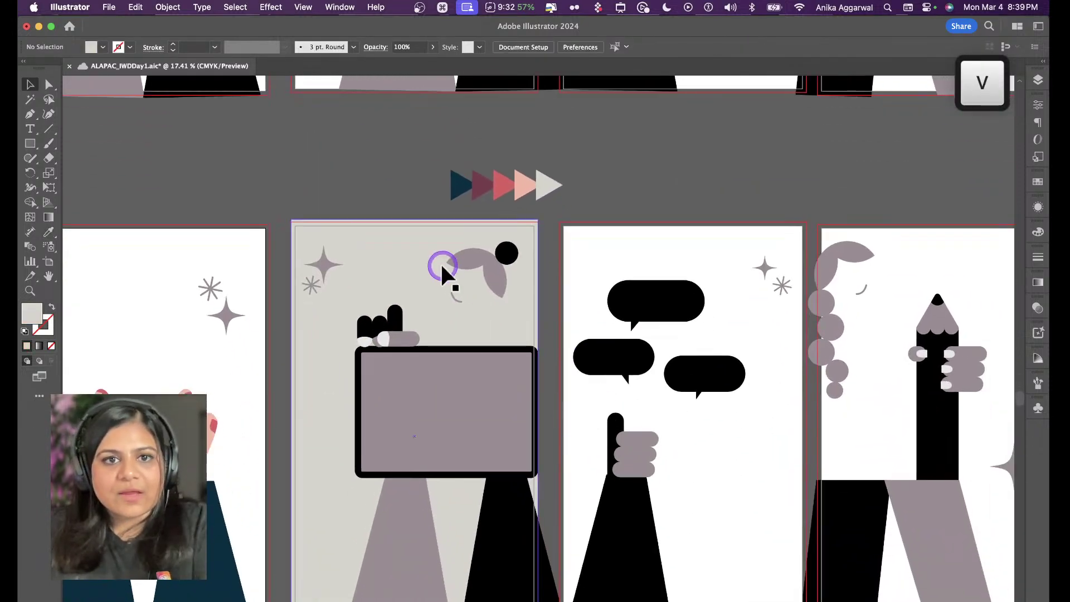
Fill the second artboard's background with the palette's light pink, reduced to 7% saturation (#f4e8e4), and deselect it
click(442, 268)
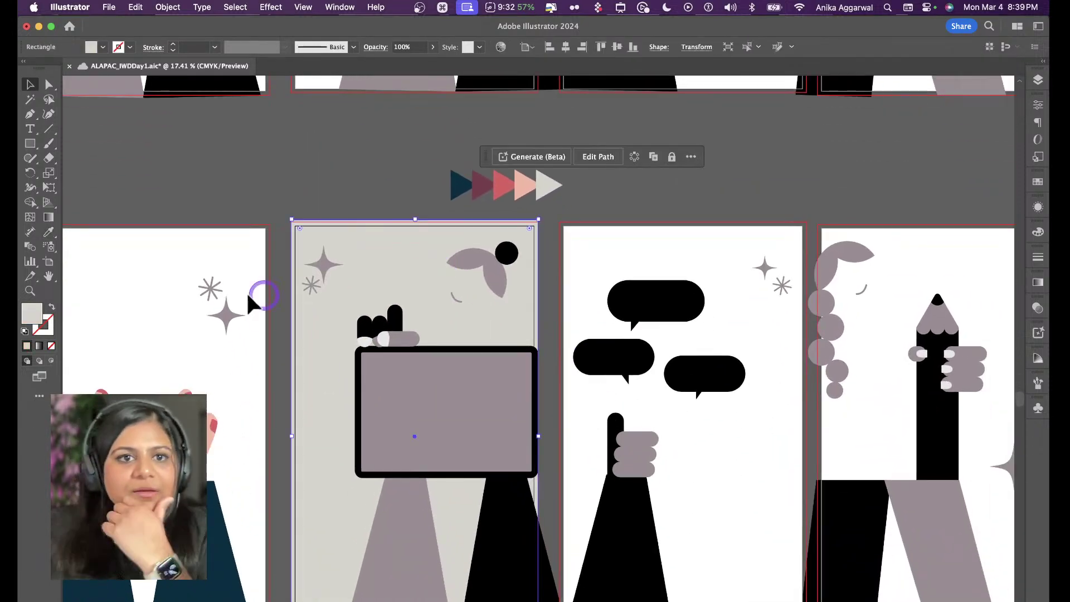
click(26, 361)
key(i)
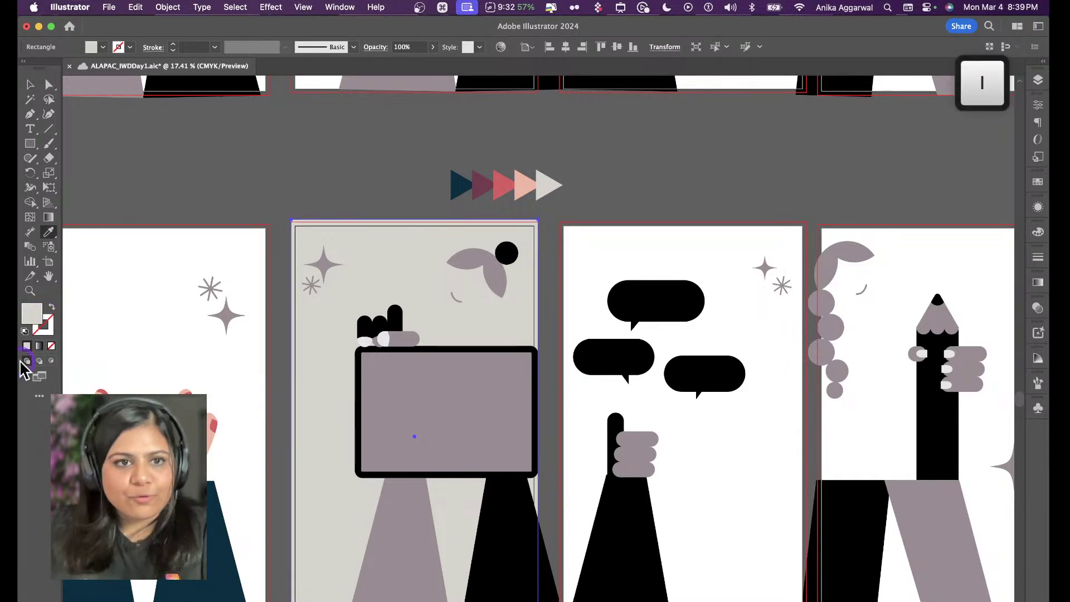
click(524, 185)
key(v)
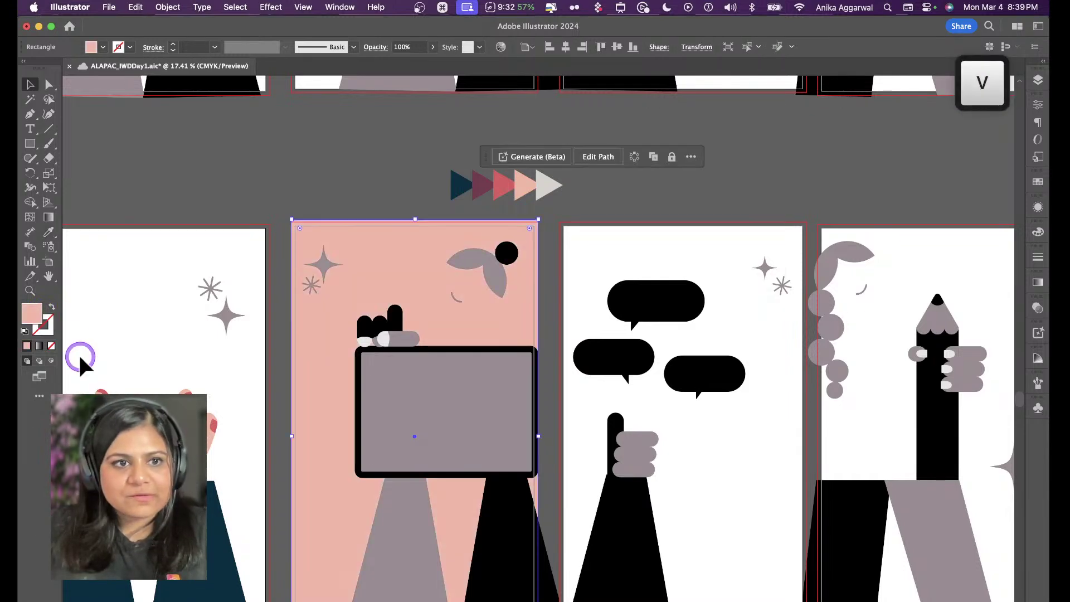
double_click(32, 315)
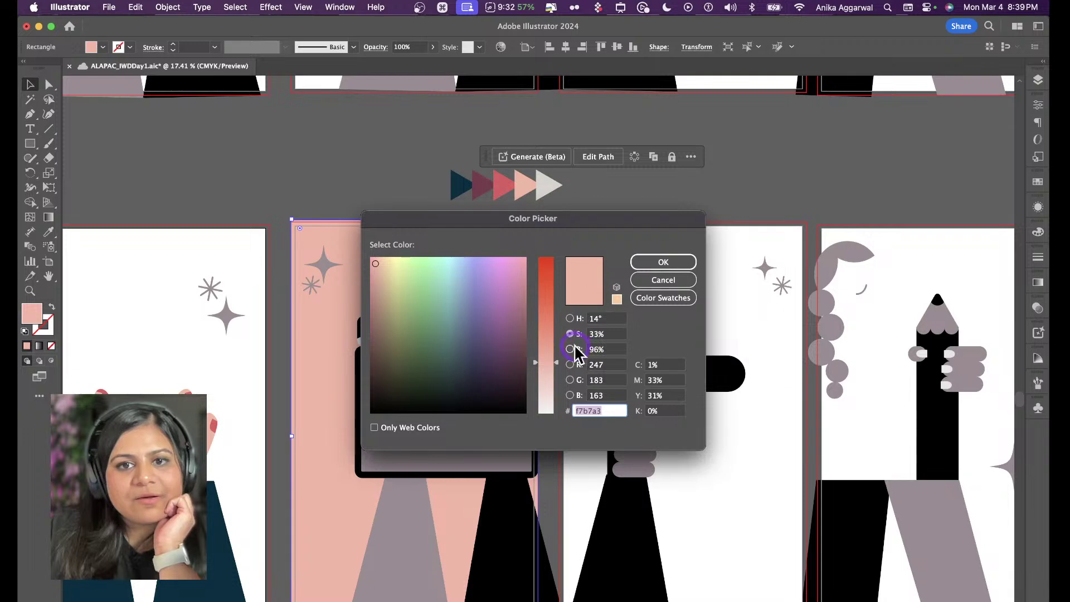
drag(553, 380, 549, 402)
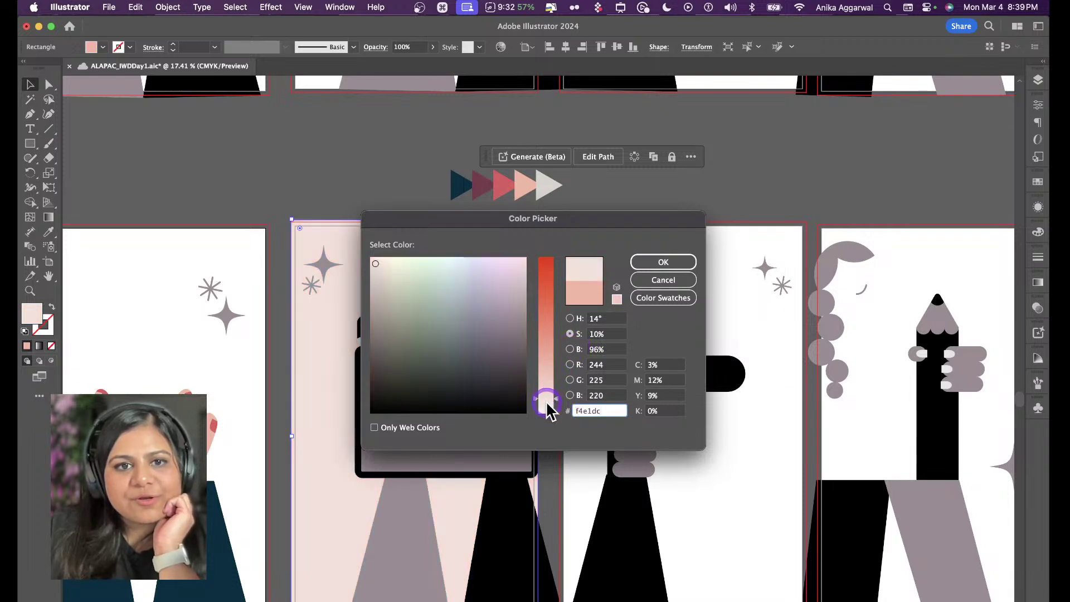
click(570, 349)
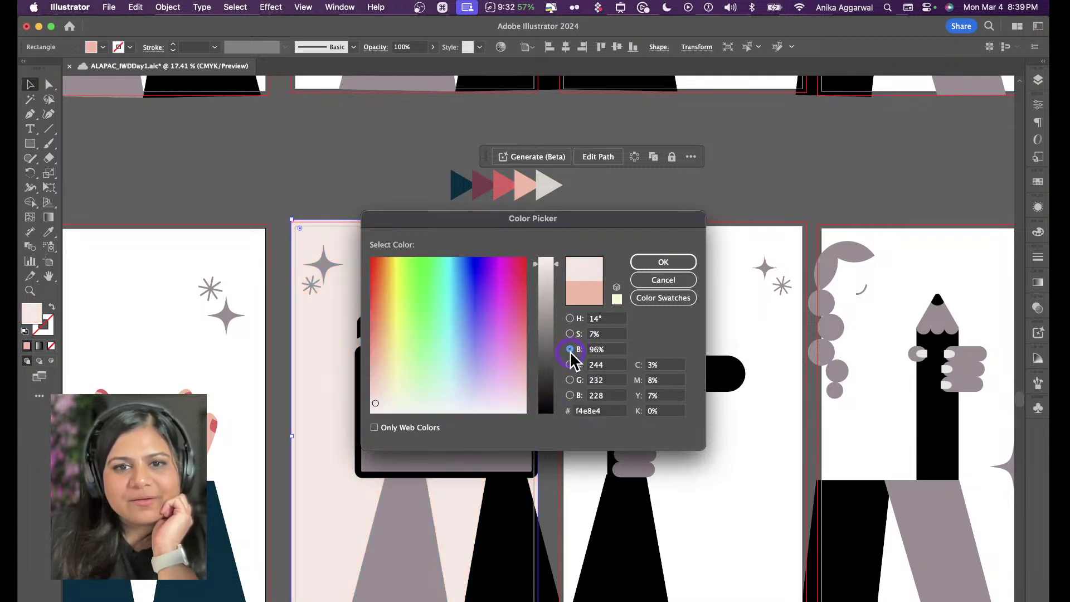
click(655, 259)
click(614, 197)
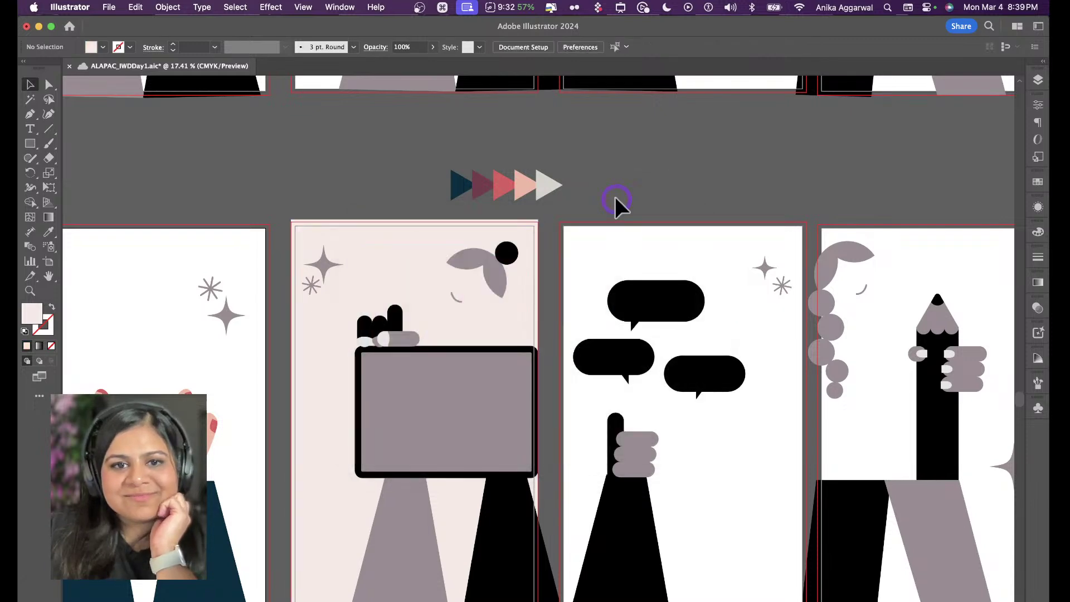
Apply the palette's navy to the black sleeve below the screen on the second artboard
scroll(612, 203, down, 2)
scroll(612, 203, left, 2)
key(i)
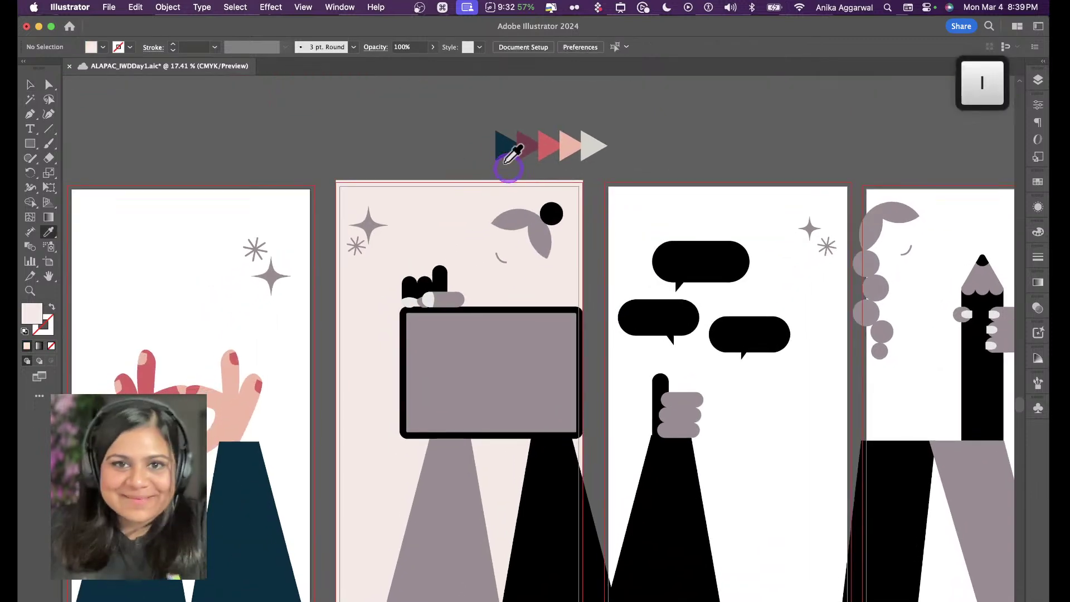
click(507, 149)
alt+click(535, 492)
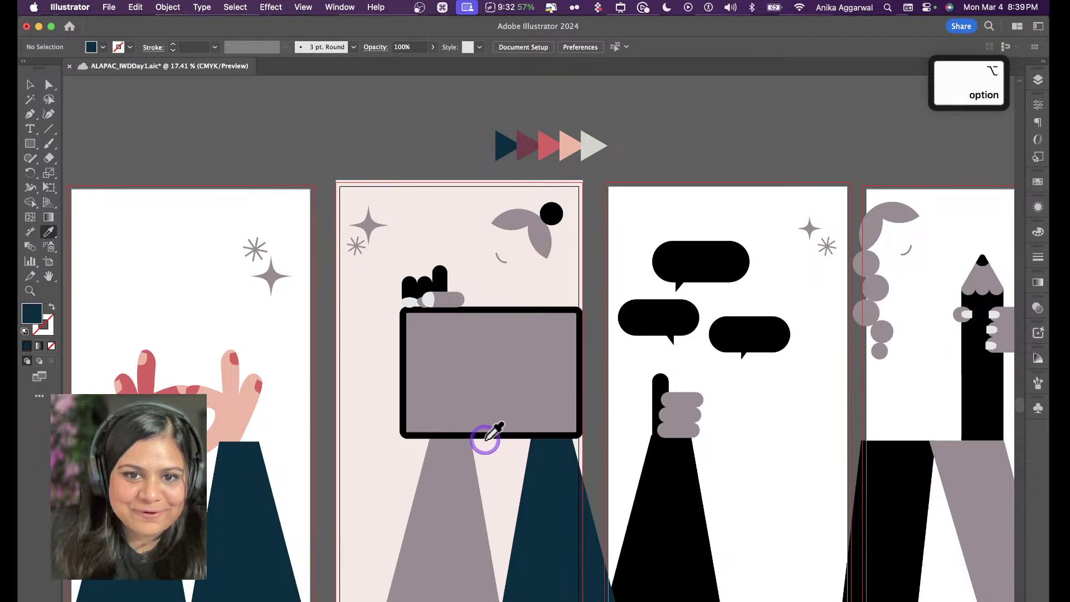
Recolor both sleeves on the first artboard with the palette's burgundy
click(547, 147)
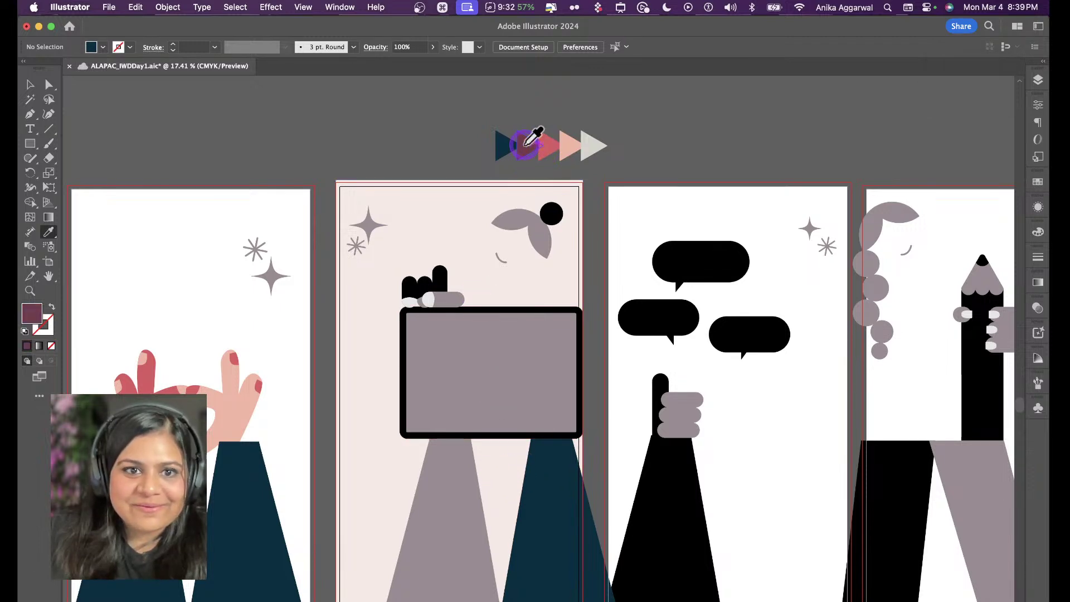
alt+click(262, 490)
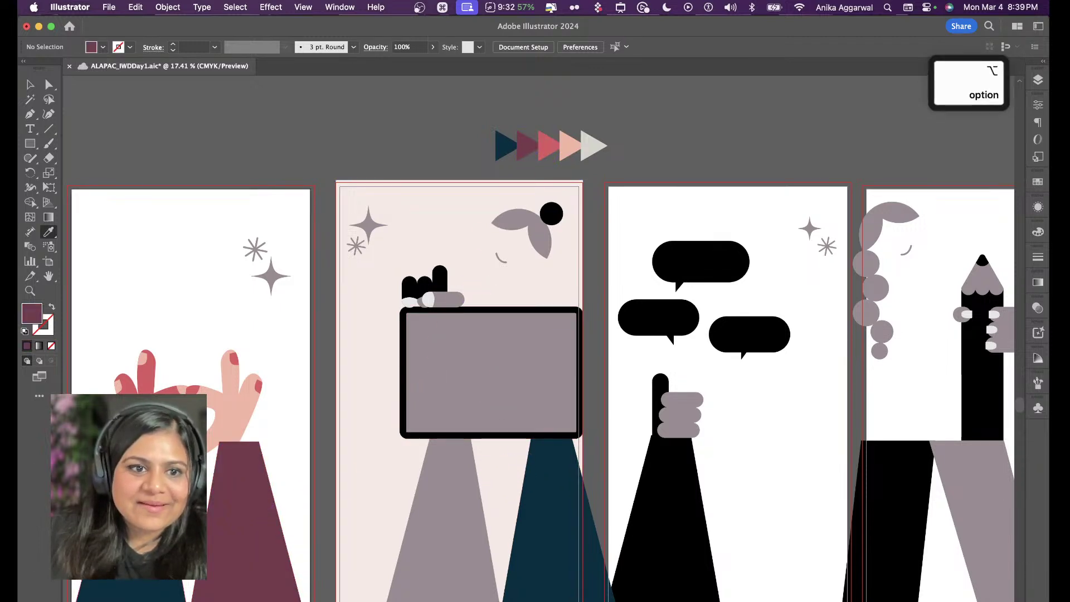
click(225, 556)
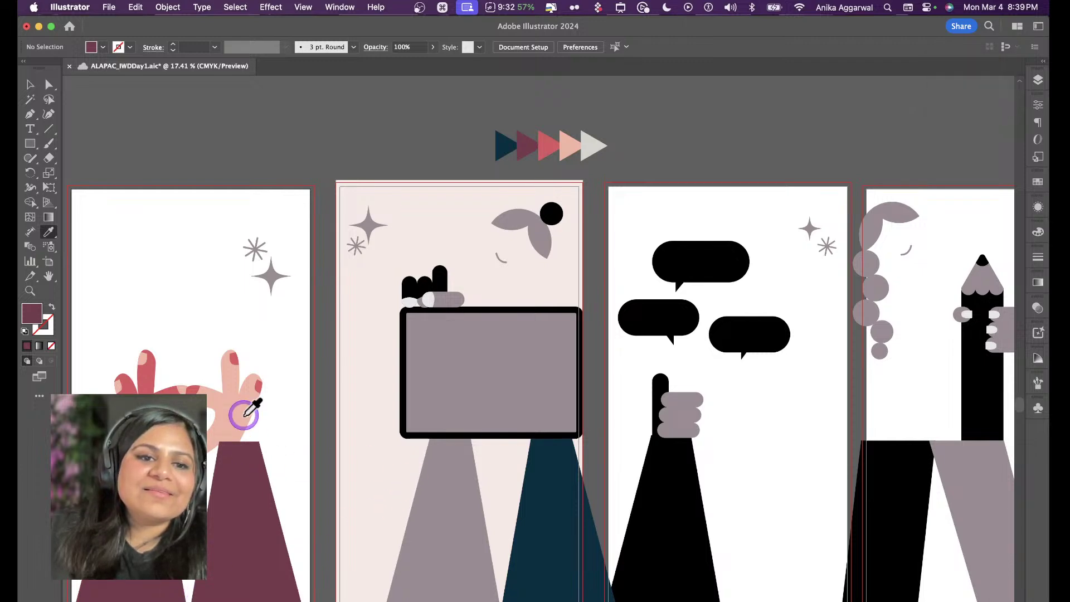
alt+click(455, 463)
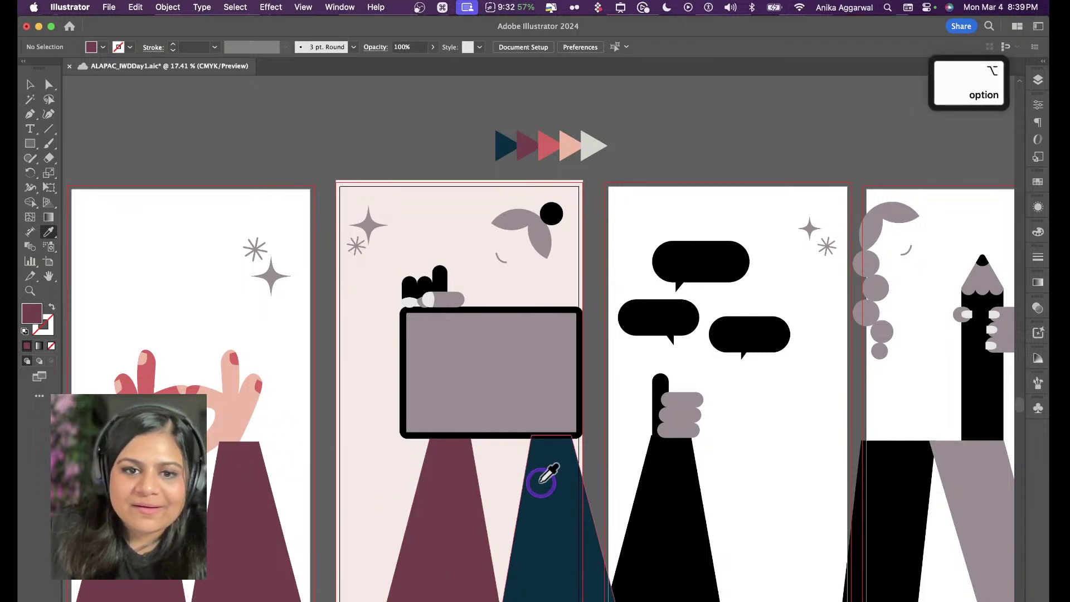
key(super+z)
alt+click(456, 301)
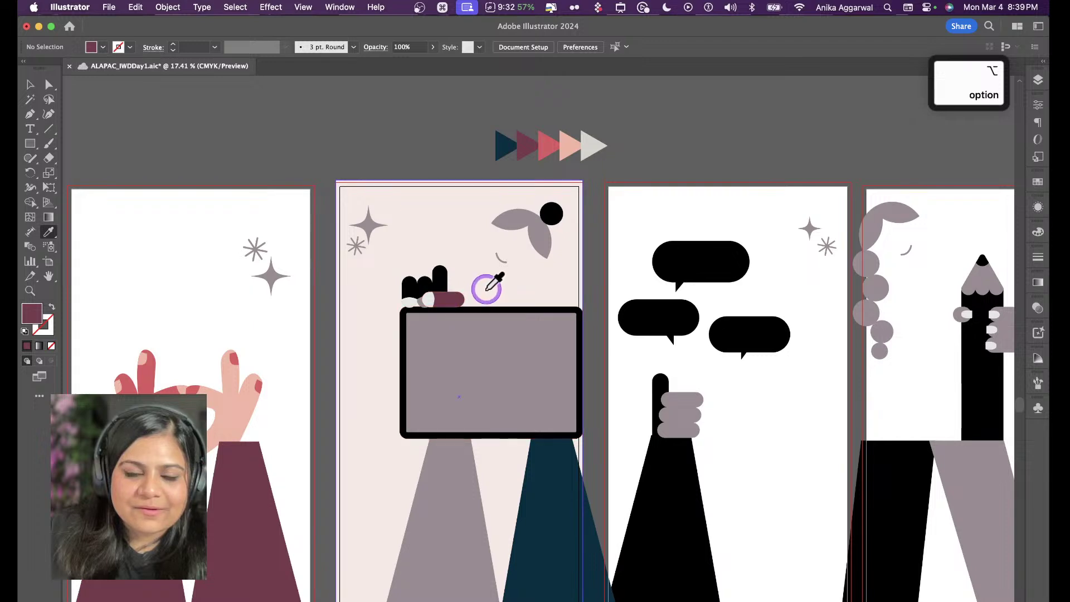
key(super+z)
Recolor the second artboard's screen with a burgundy frame and light grey surface, and fill its grey sleeve with navy
alt+click(486, 308)
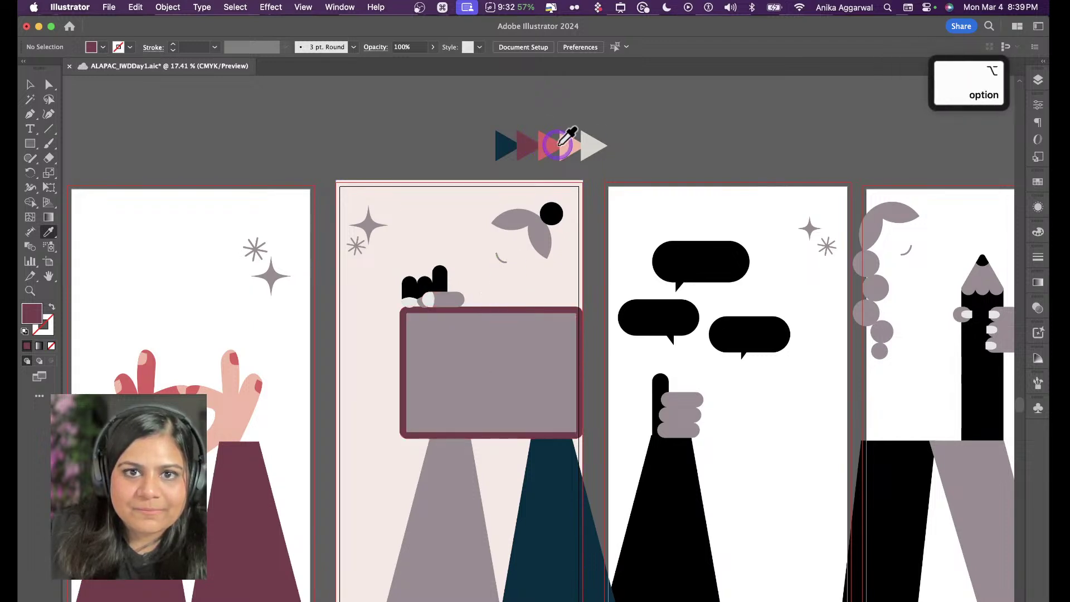
alt+click(491, 324)
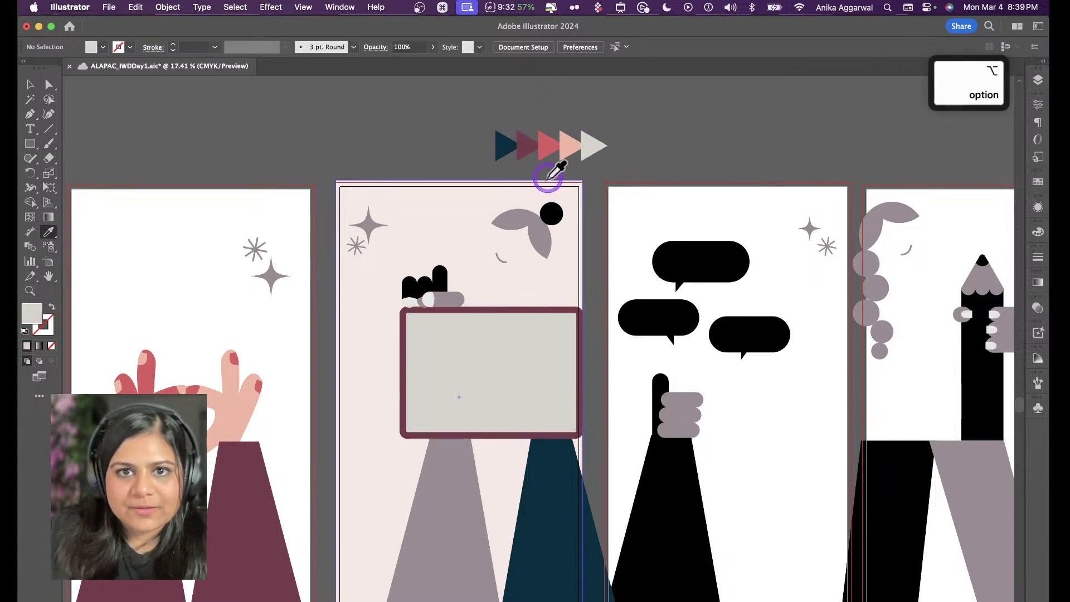
click(506, 146)
alt+click(460, 507)
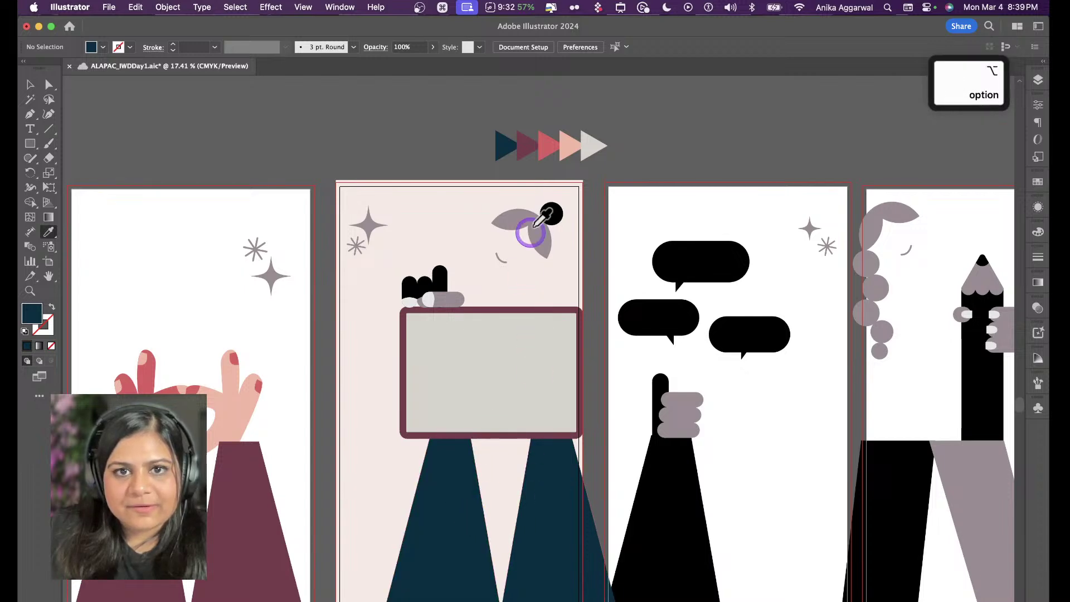
Color the second artboard's upright fingers with the palette's light pink and the horizontal thumb above the screen with burgundy
click(568, 143)
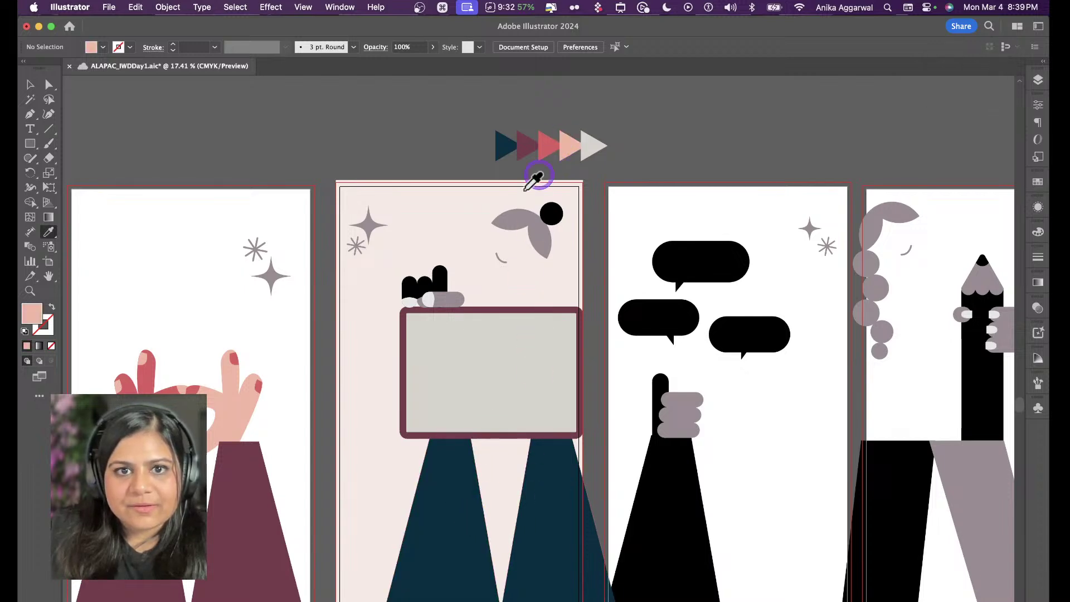
click(448, 310)
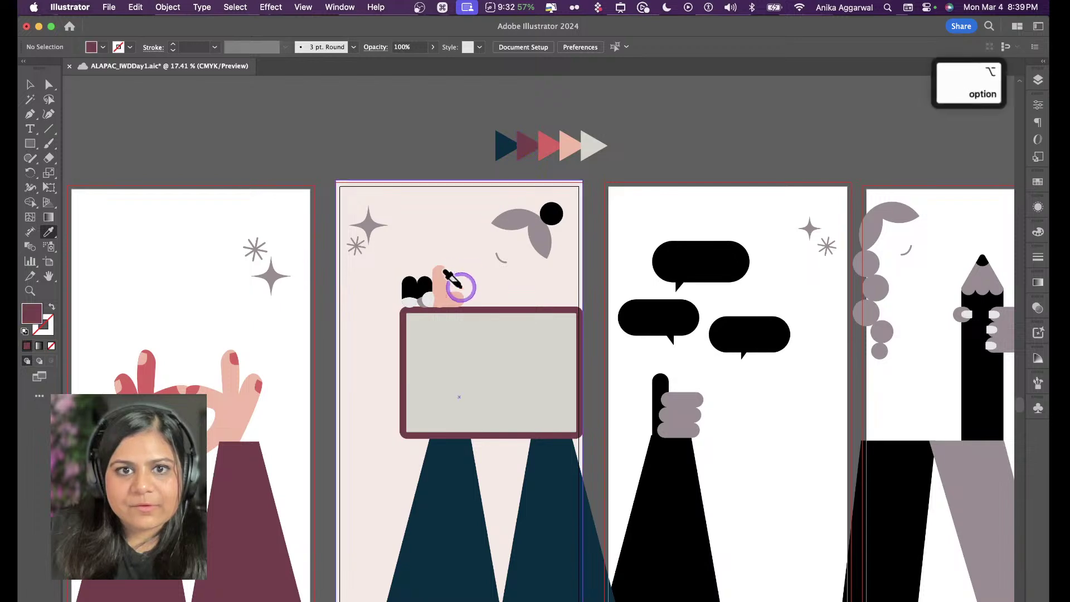
alt+click(467, 290)
key(super+z)
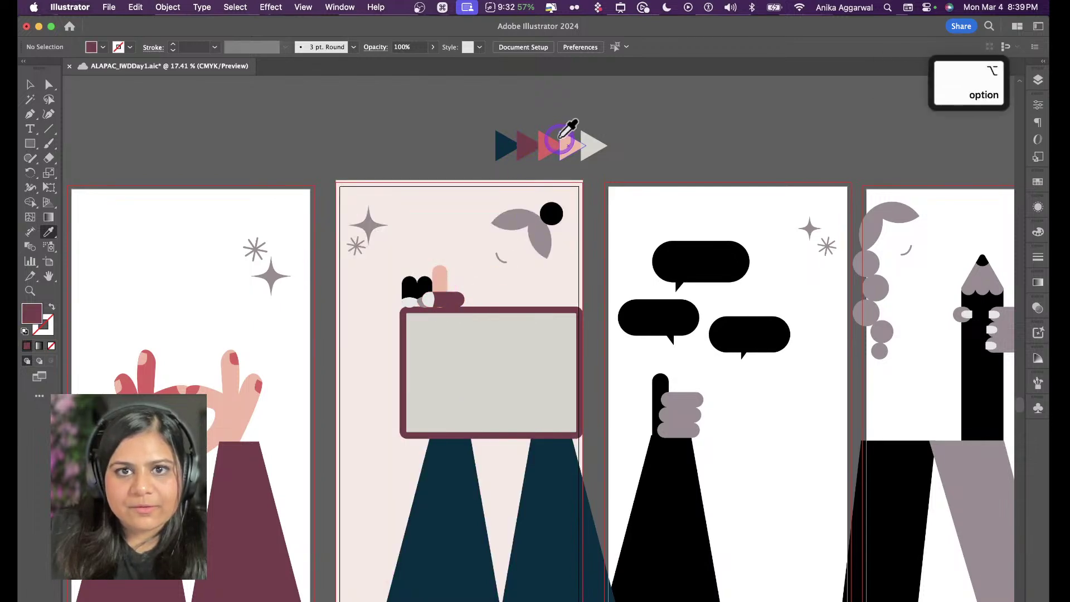
click(561, 139)
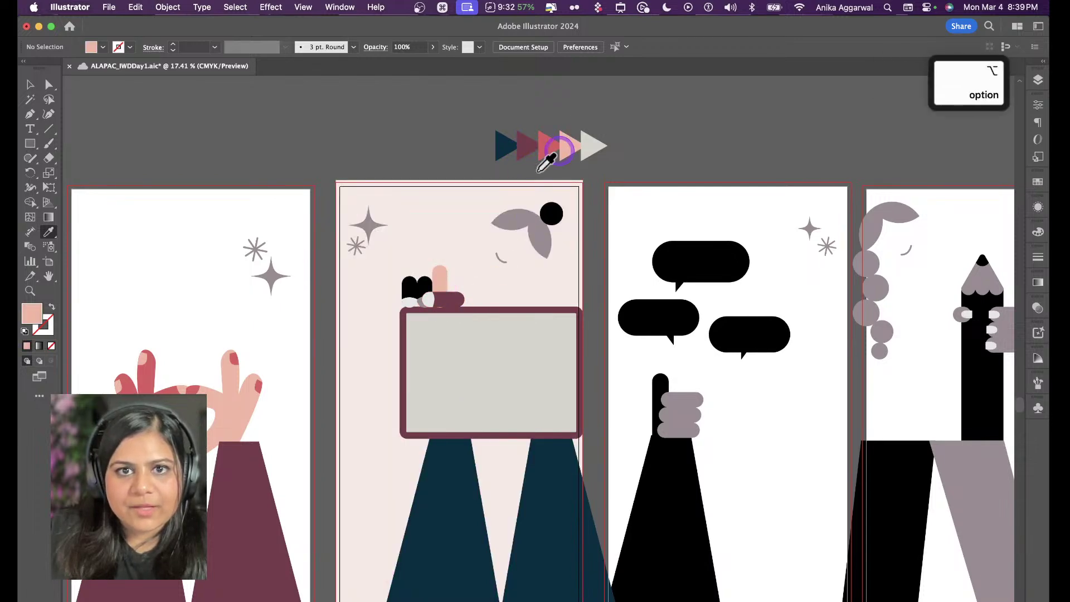
alt+click(415, 280)
Fill the lower finger segments of the second artboard's hand with burgundy and the thumb's nail with light pink
scroll(446, 266, up, 5)
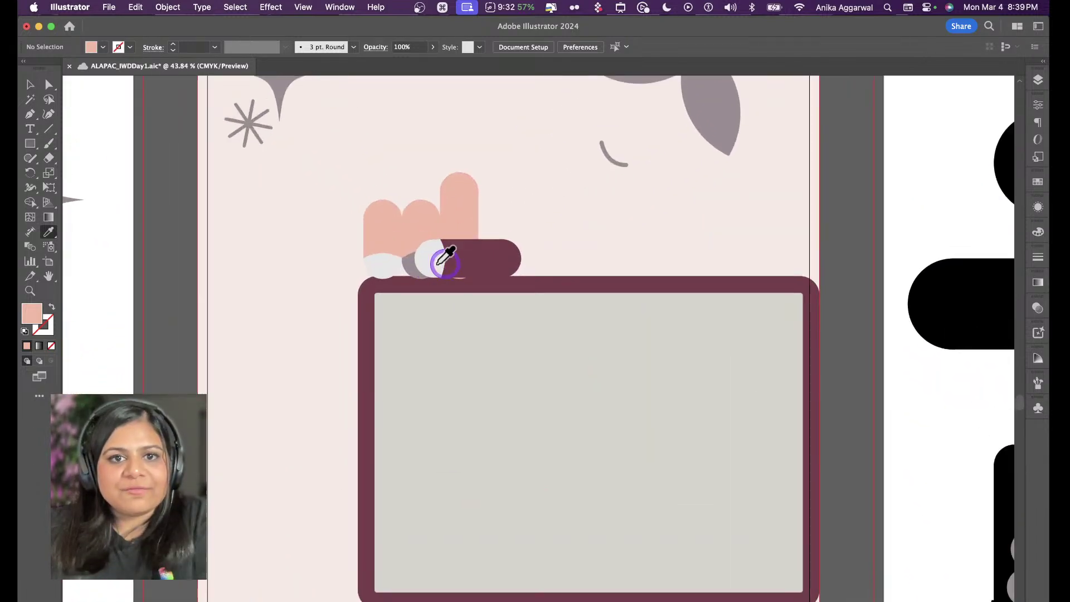
alt+click(386, 258)
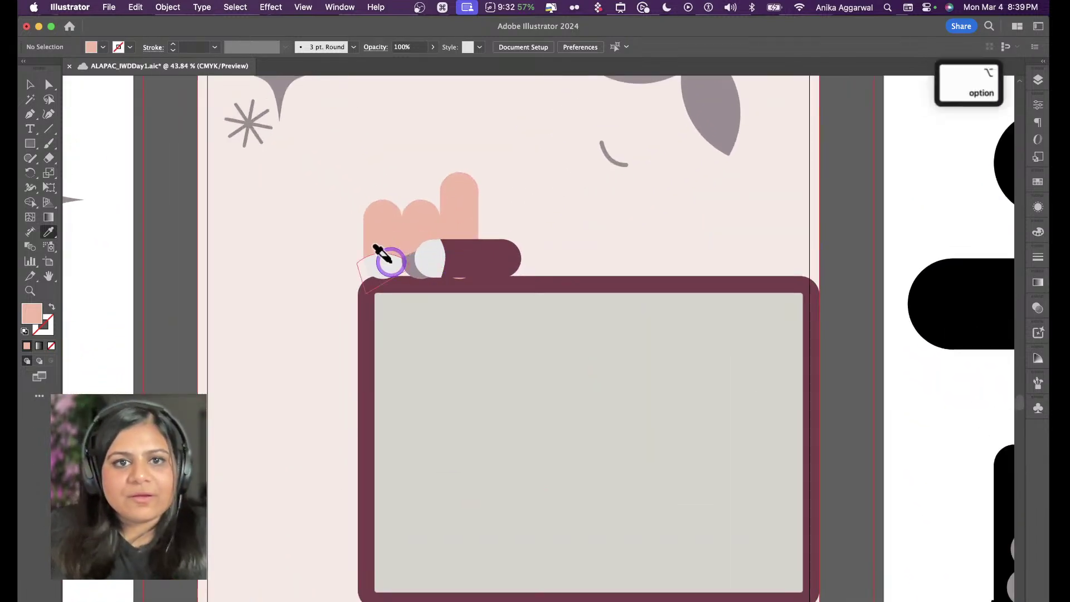
click(502, 244)
alt+click(375, 252)
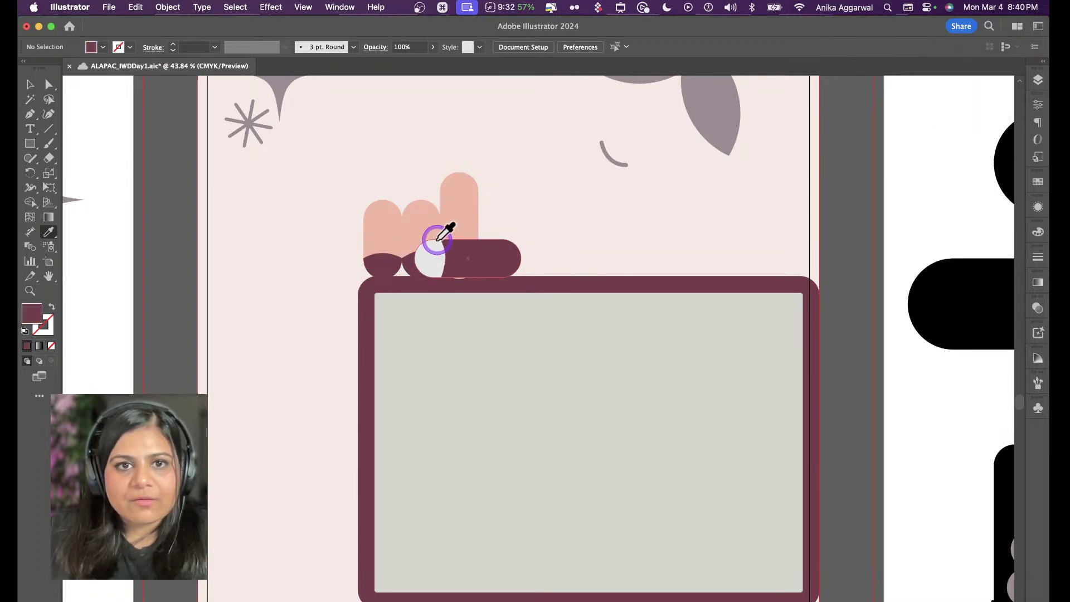
click(436, 346)
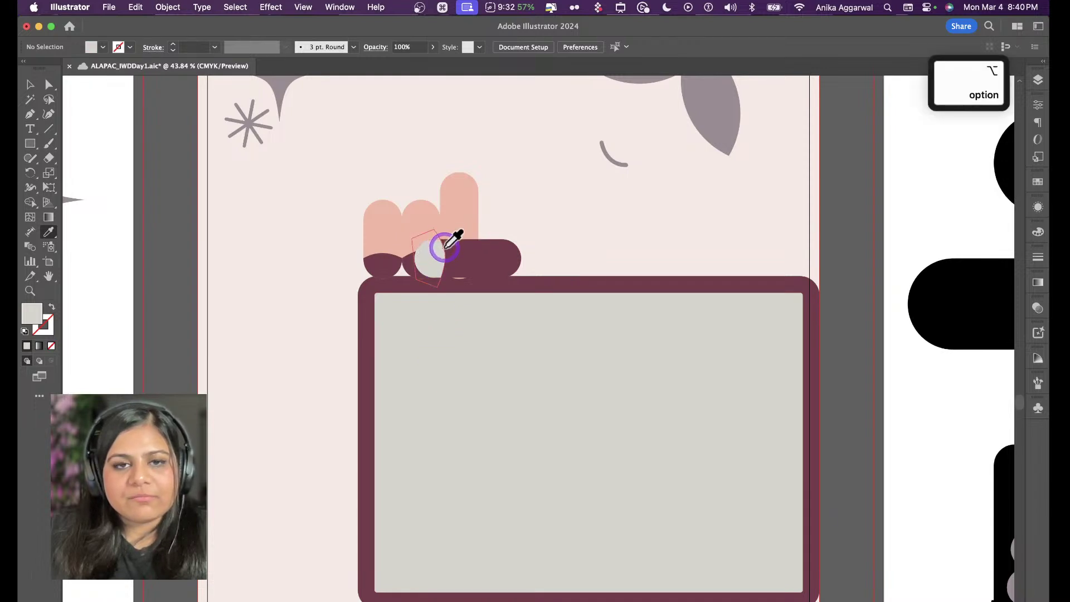
click(462, 218)
alt+click(432, 248)
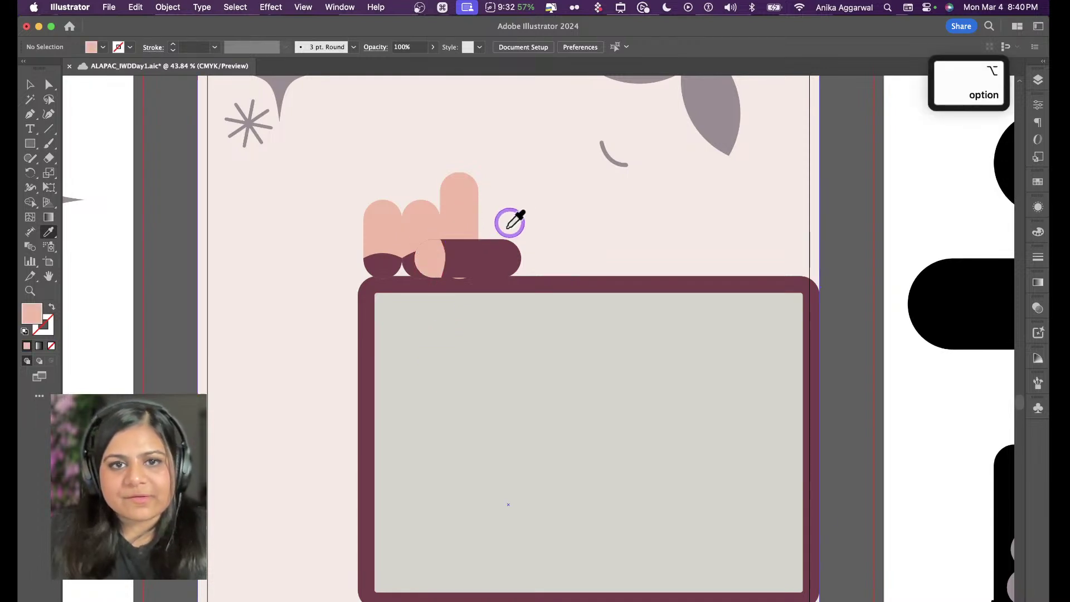
Apply the sleeves' navy to the hair bun and hair shapes on the second artboard, undoing the accidental background fill
scroll(507, 245, down, 5)
scroll(505, 248, right, 3)
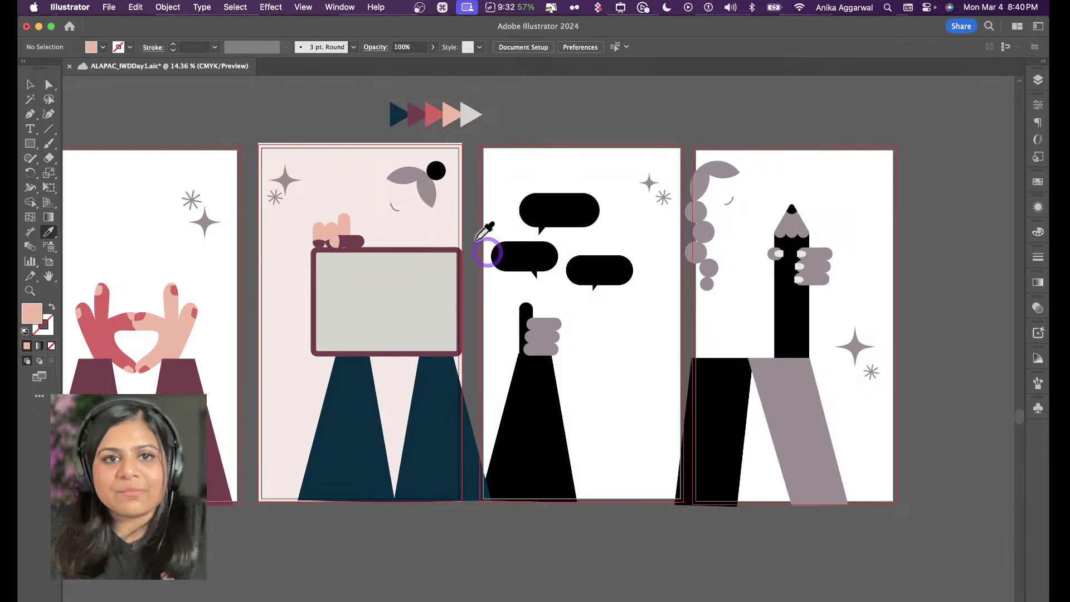
click(436, 372)
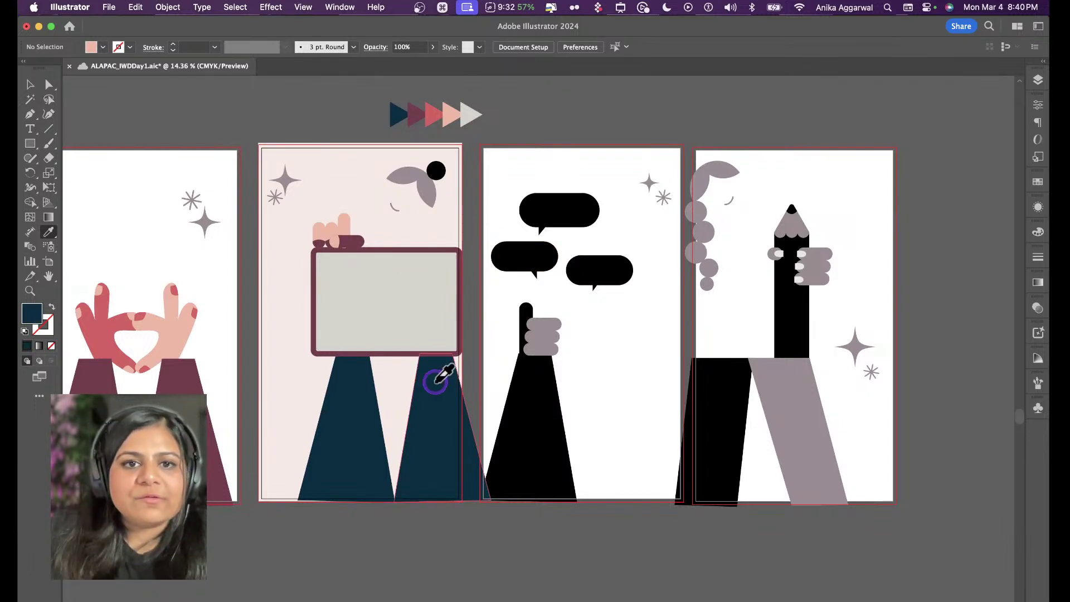
alt+click(436, 170)
alt+click(396, 205)
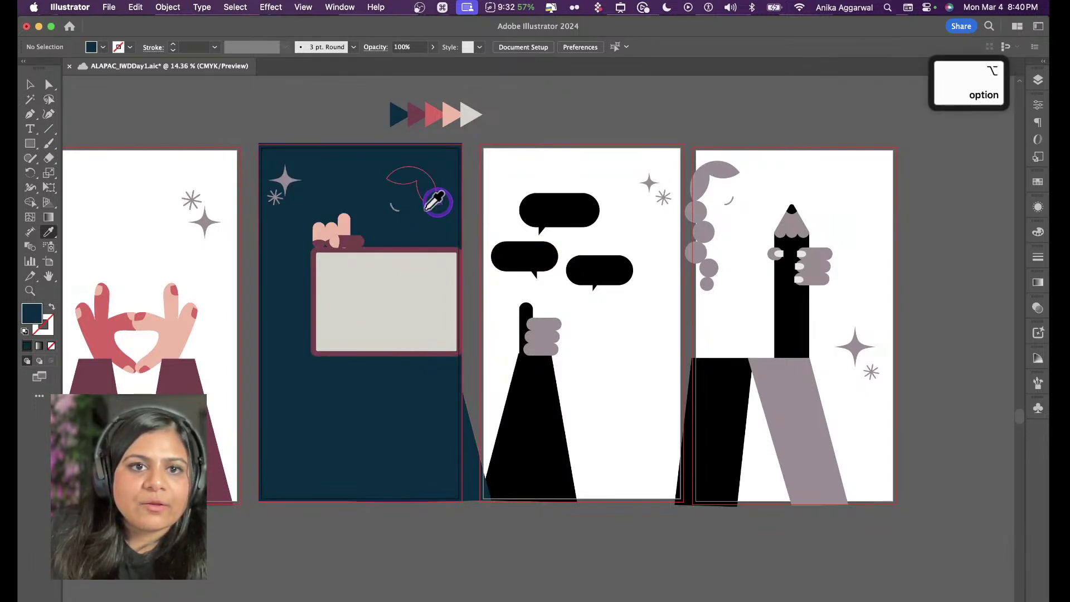
key(super+z)
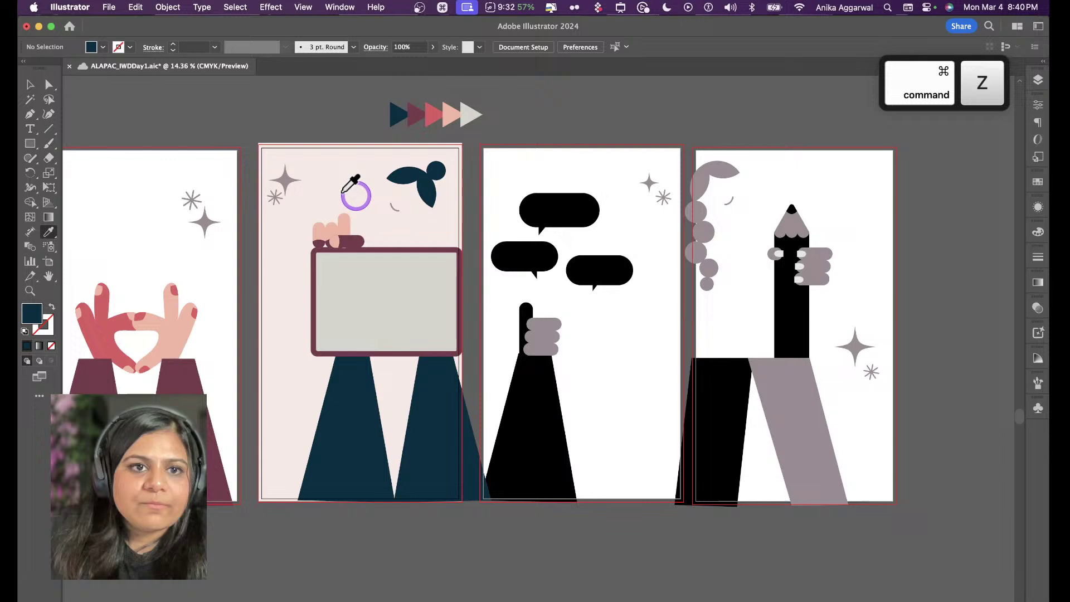
Fill the four-pointed star on the second artboard with coral and the one on the first artboard with navy
click(427, 112)
alt+click(283, 179)
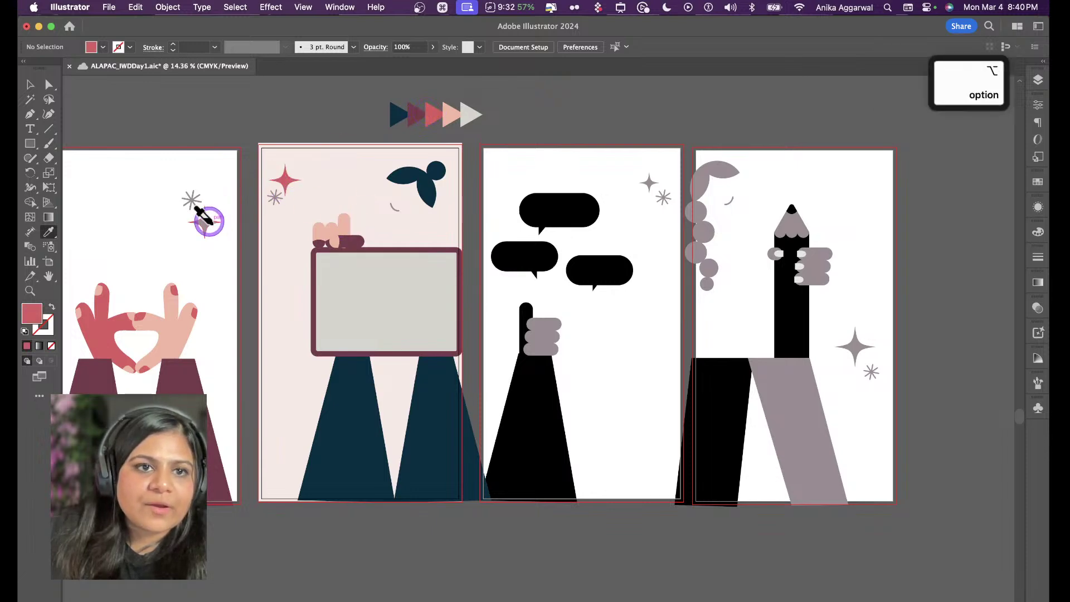
click(354, 384)
alt+click(205, 222)
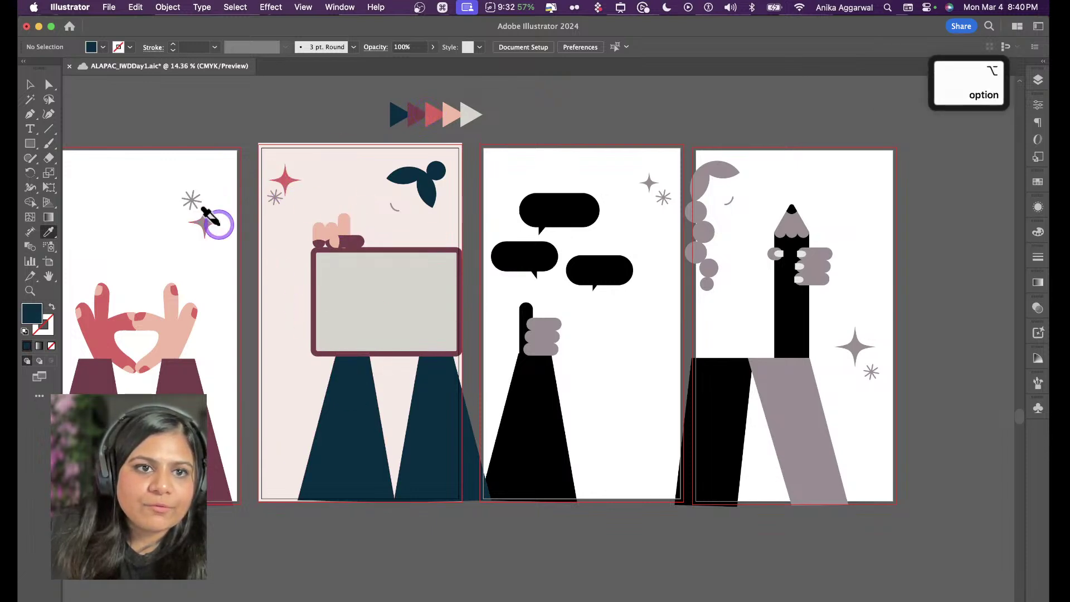
Expand the fill and stroke of the first artboard's starburst and color it with the coral of the neighboring star
click(294, 176)
alt+click(193, 199)
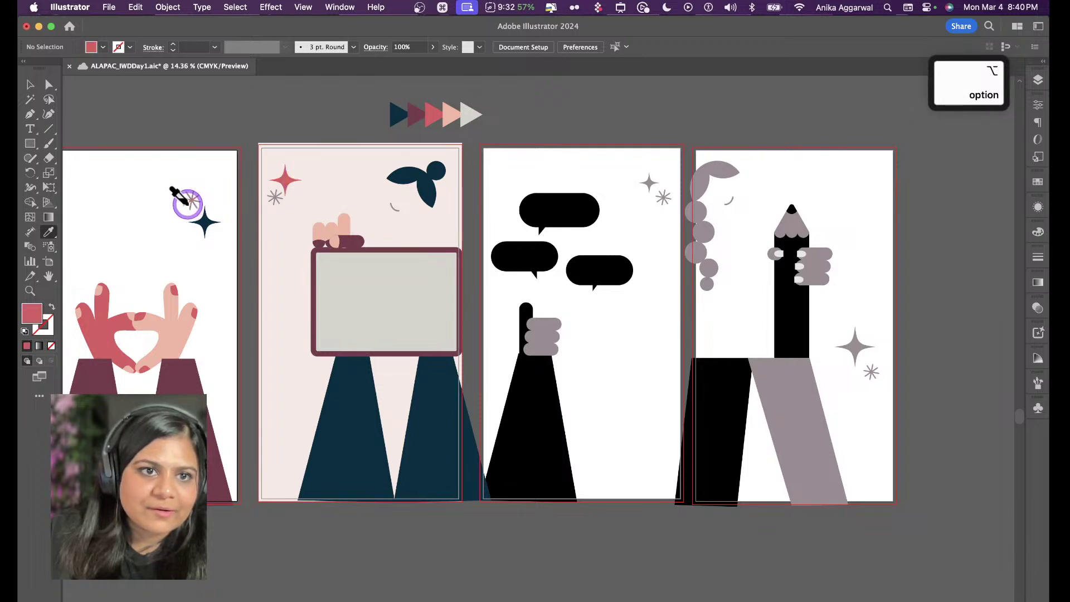
scroll(168, 193, up, 5)
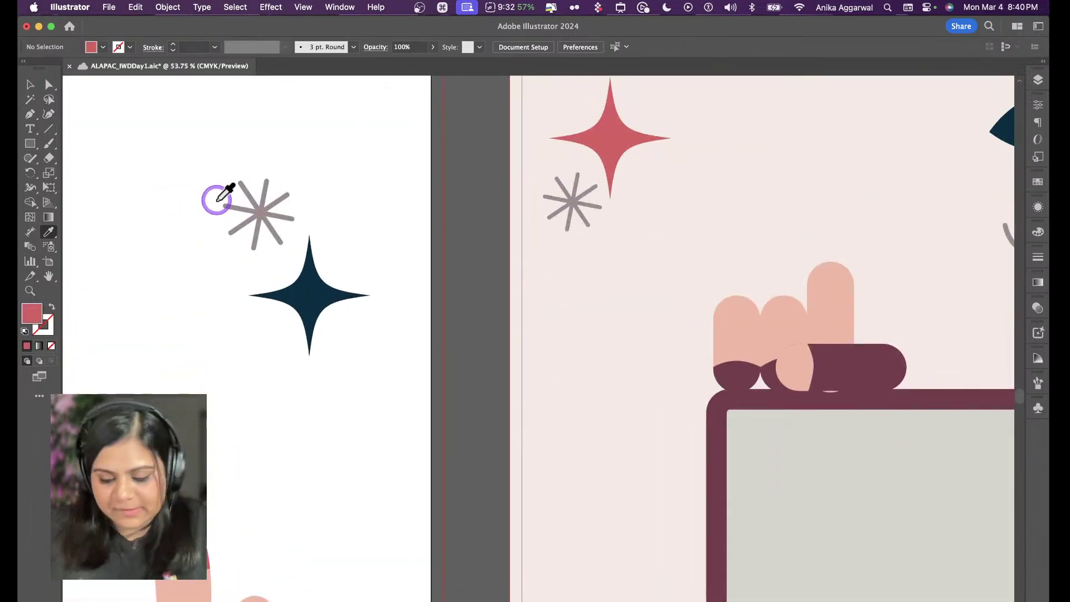
key(v)
click(263, 208)
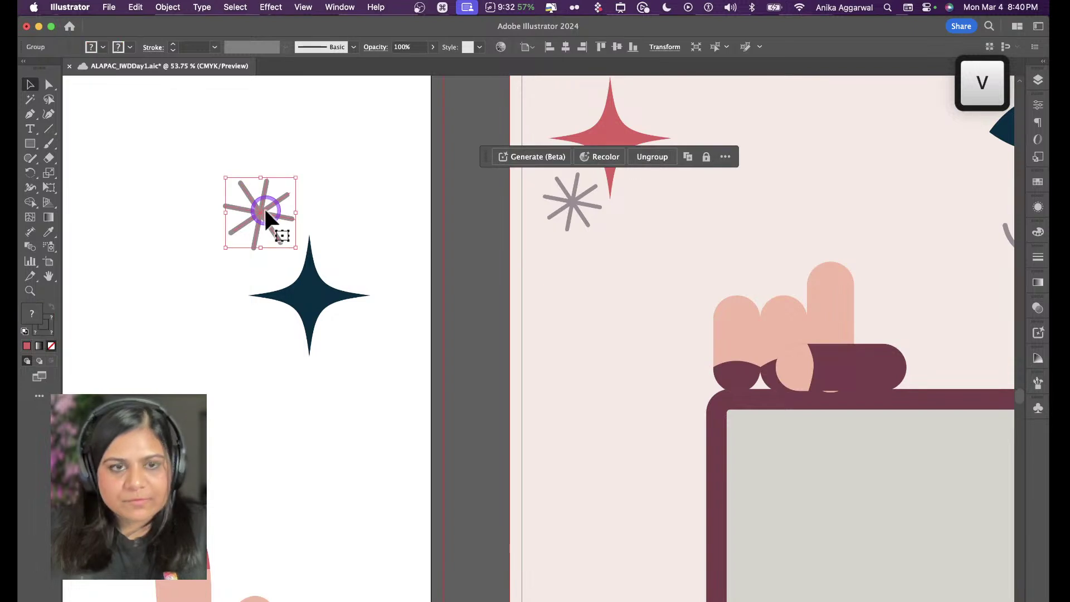
click(173, 9)
click(195, 176)
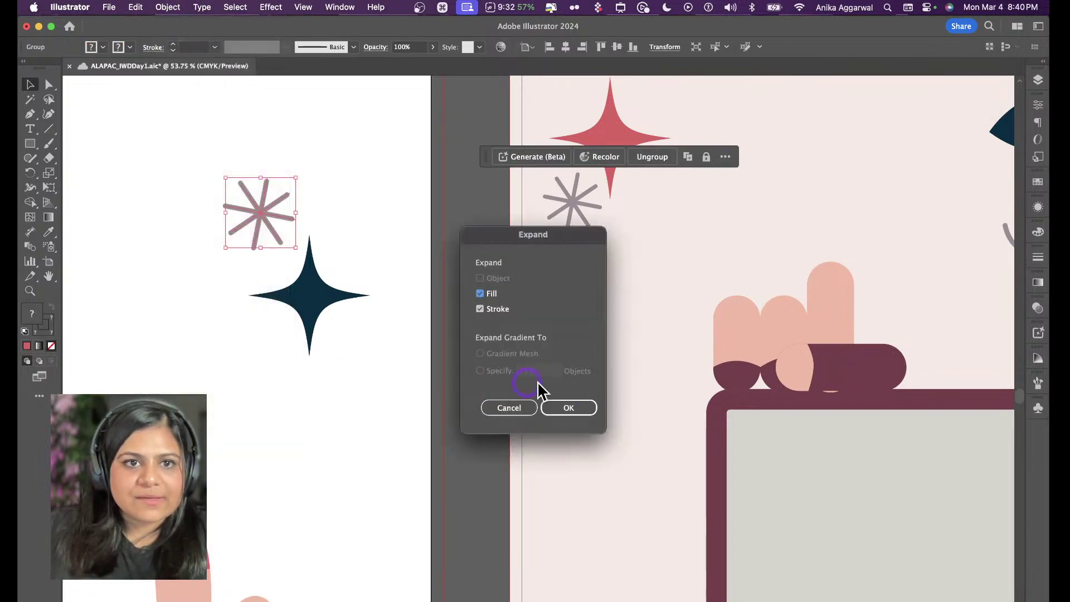
click(588, 408)
key(i)
click(606, 115)
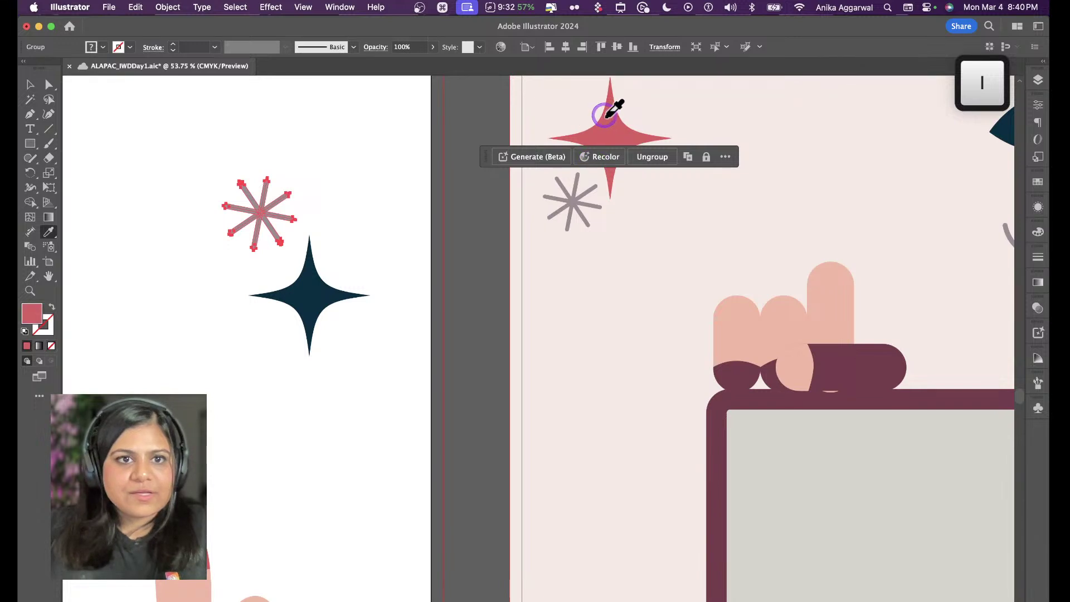
key(v)
click(412, 222)
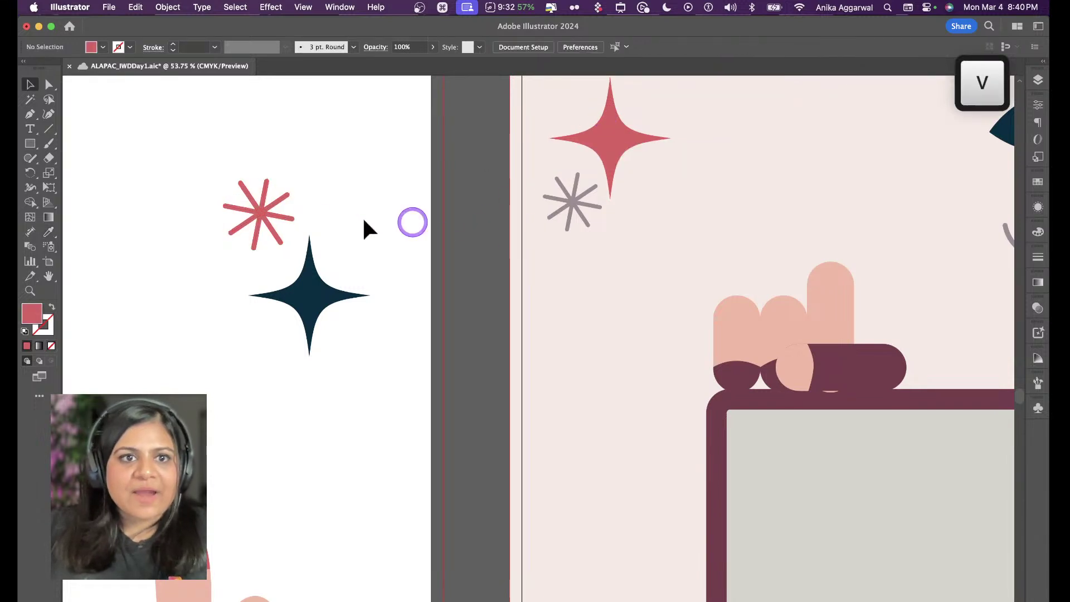
Expand the fill and stroke of the second artboard's starburst and color it with the hand's light pink
click(561, 200)
click(168, 7)
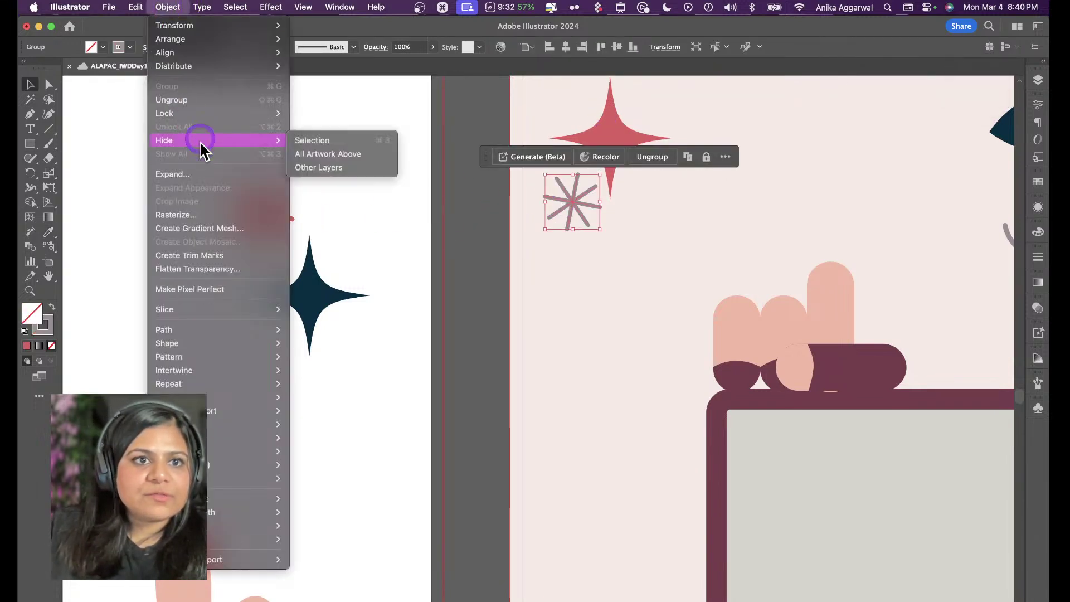
click(230, 174)
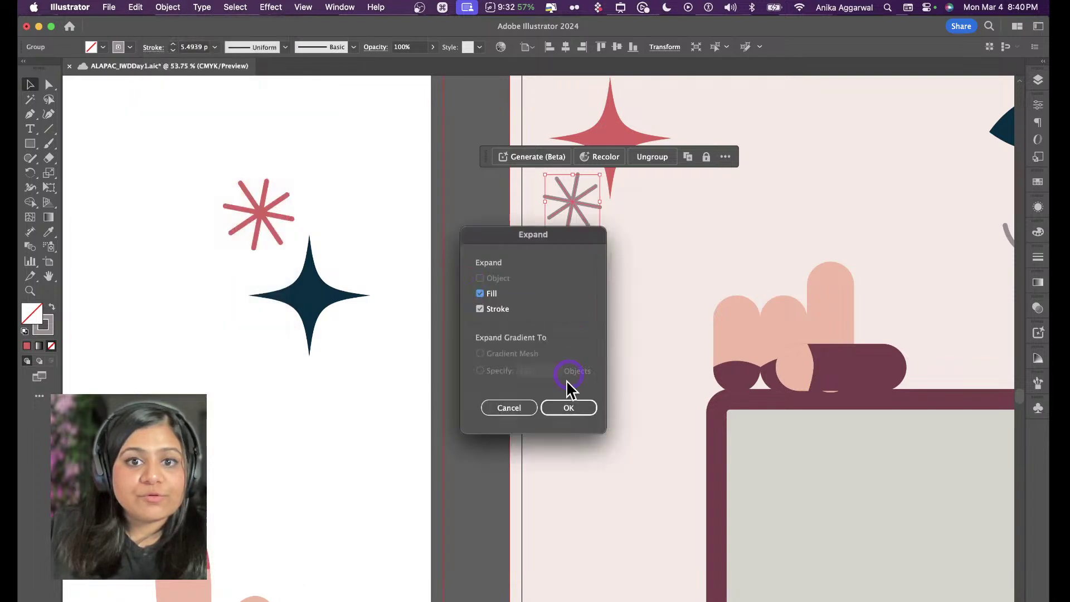
click(569, 408)
key(i)
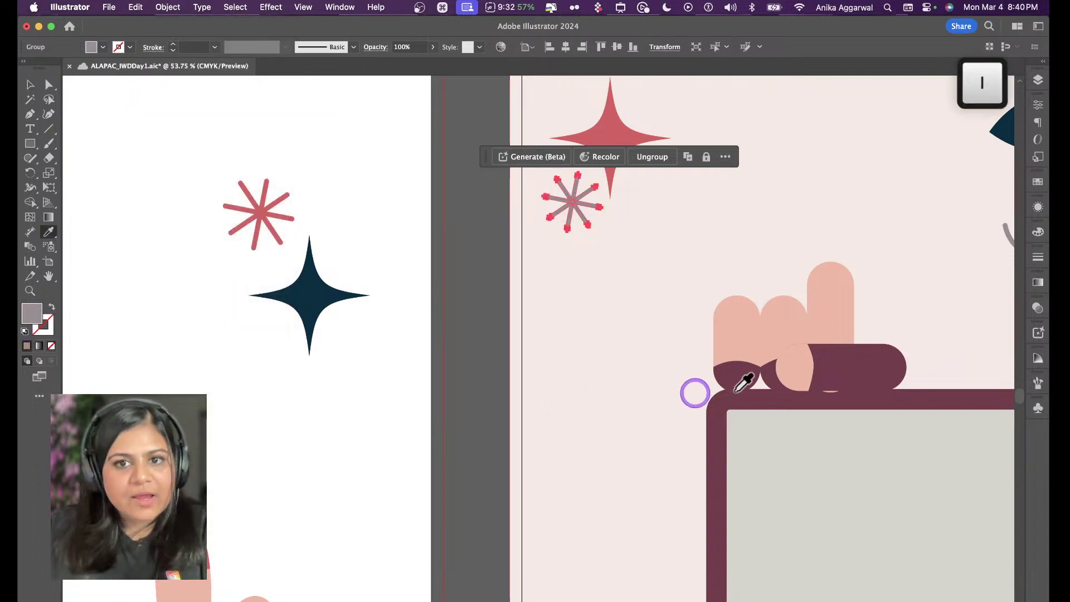
click(845, 372)
key(v)
click(554, 310)
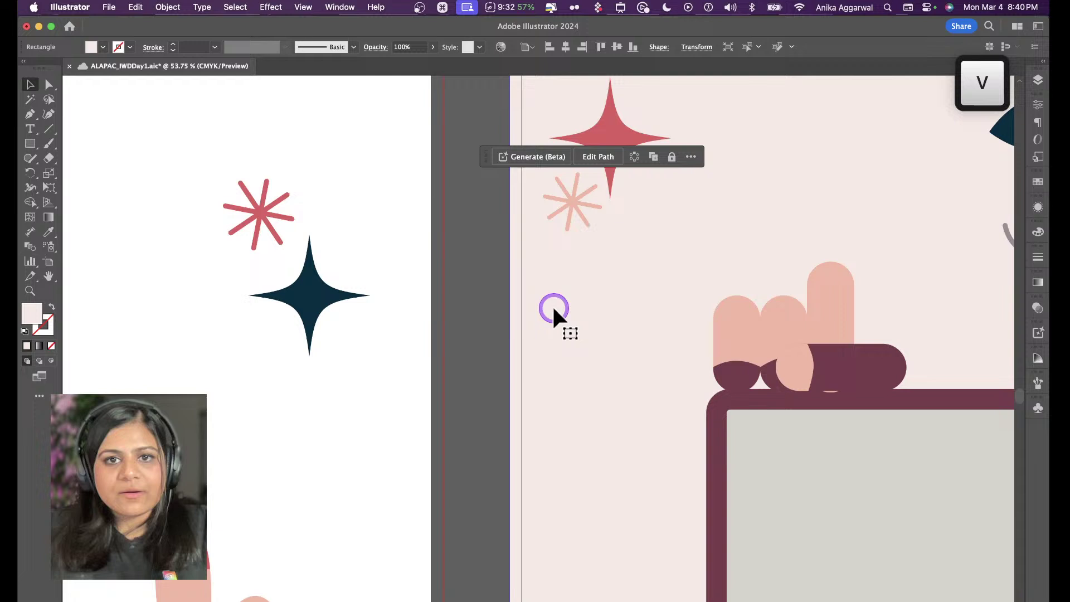
Recolor the second artboard's starburst with the thumb's burgundy and deselect it
click(579, 214)
key(i)
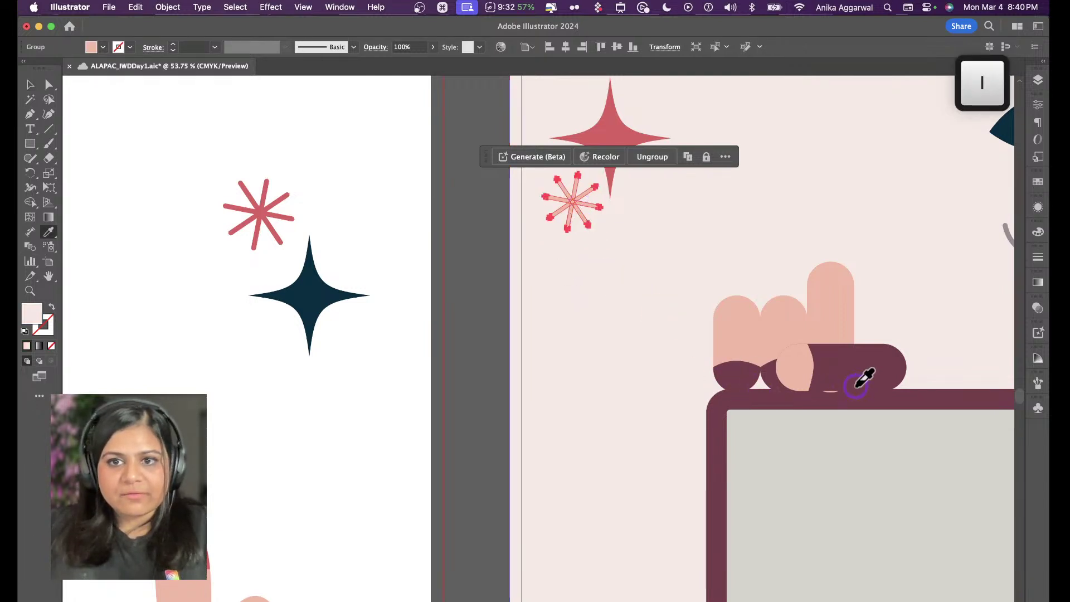
click(856, 385)
key(v)
click(501, 316)
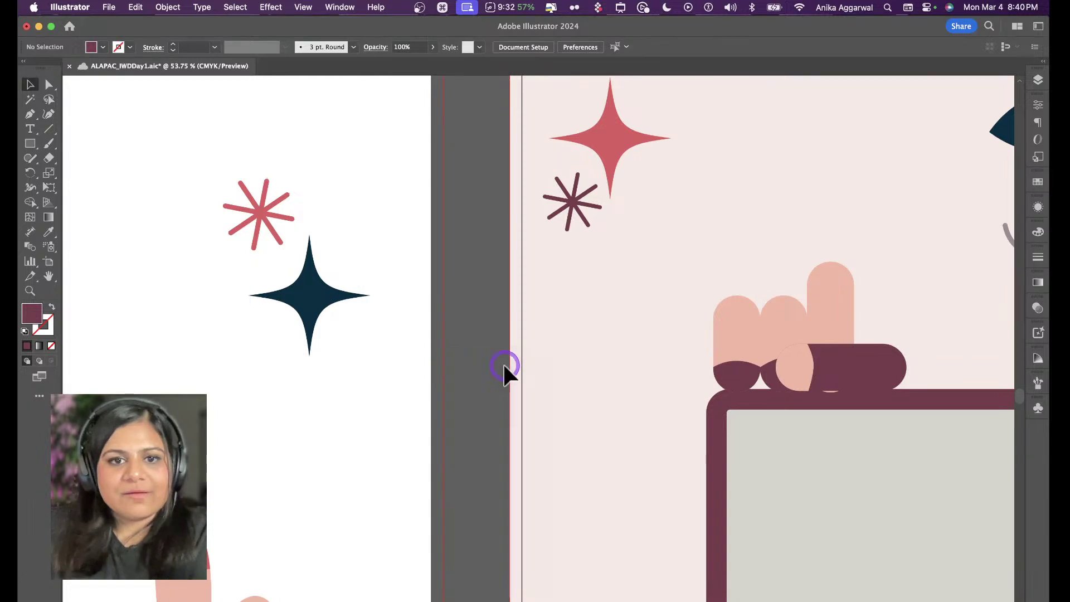
Try to color the curved smile line on the second artboard by sampling the thumb's burgundy
scroll(496, 304, down, 5)
scroll(492, 308, right, 4)
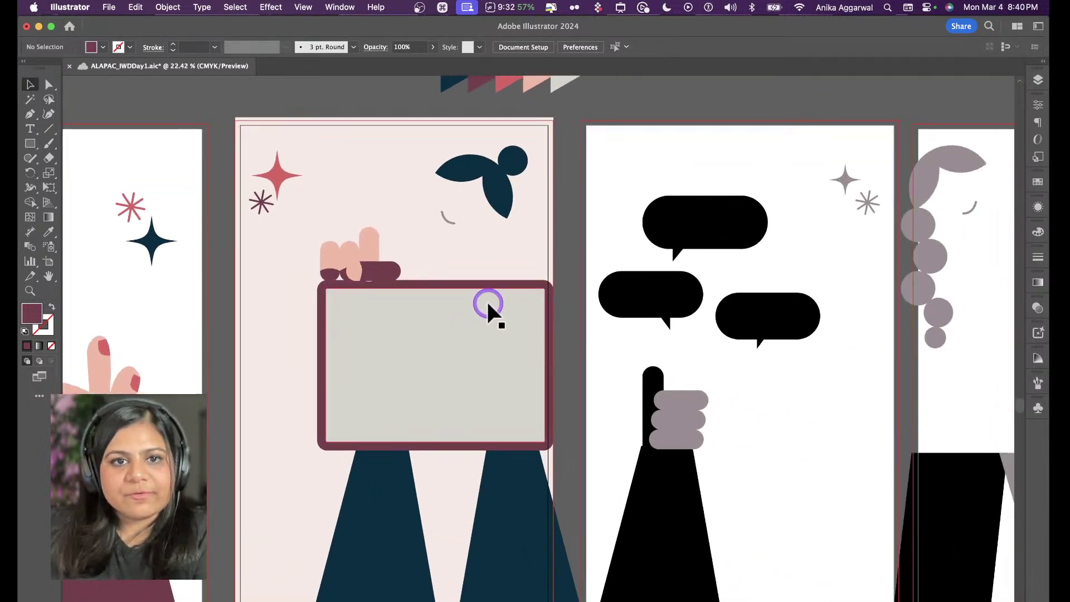
scroll(490, 312, down, 3)
click(446, 159)
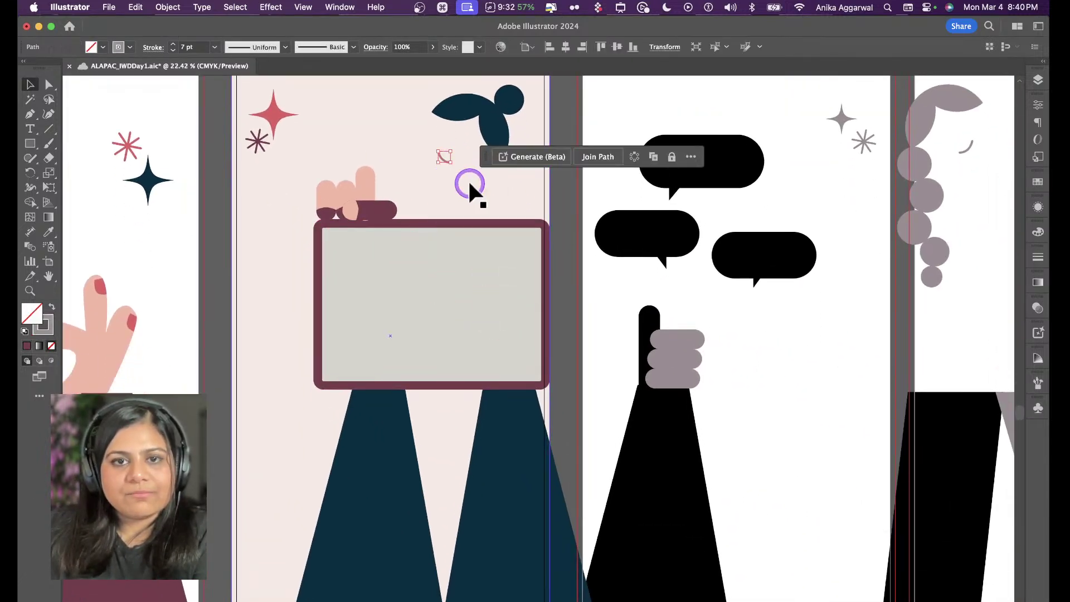
key(i)
click(383, 214)
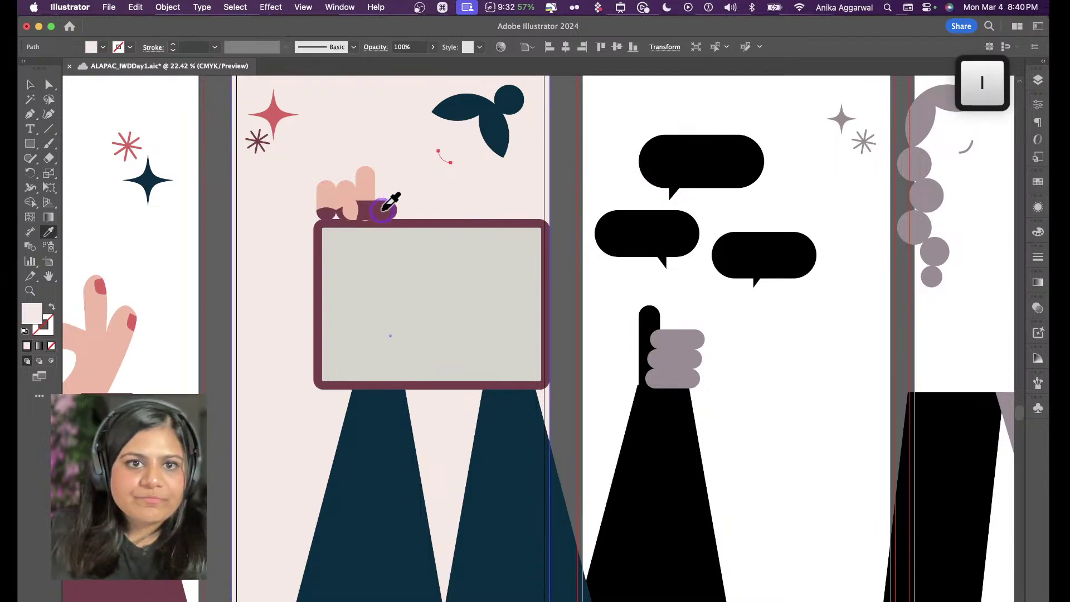
key(v)
key(cmd+z)
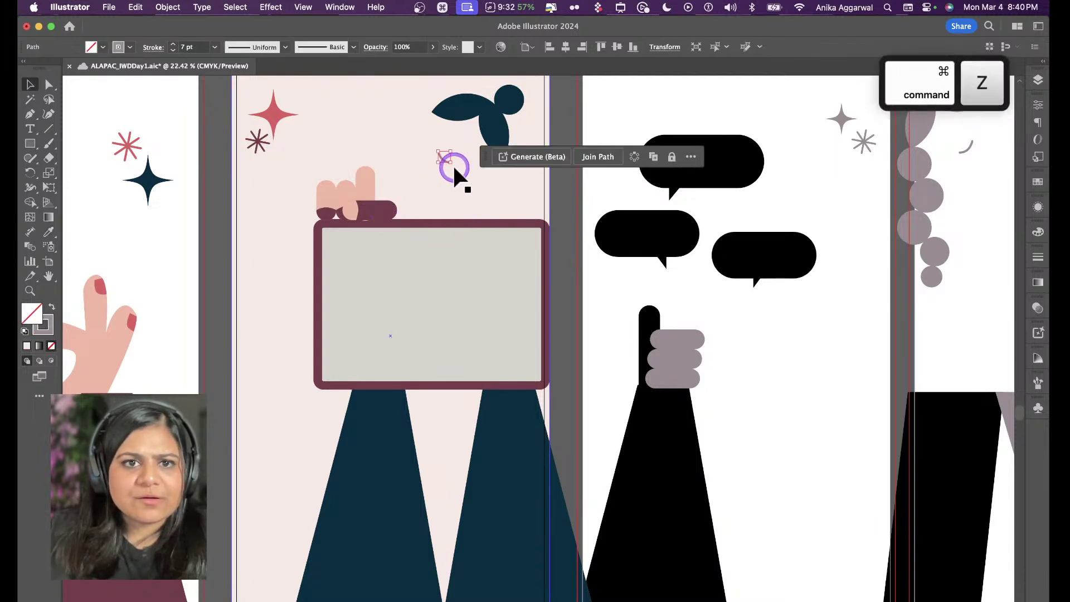
Expand the second artboard's smile line into a filled shape, color it with the thumb's burgundy and deselect everything
click(179, 6)
click(203, 191)
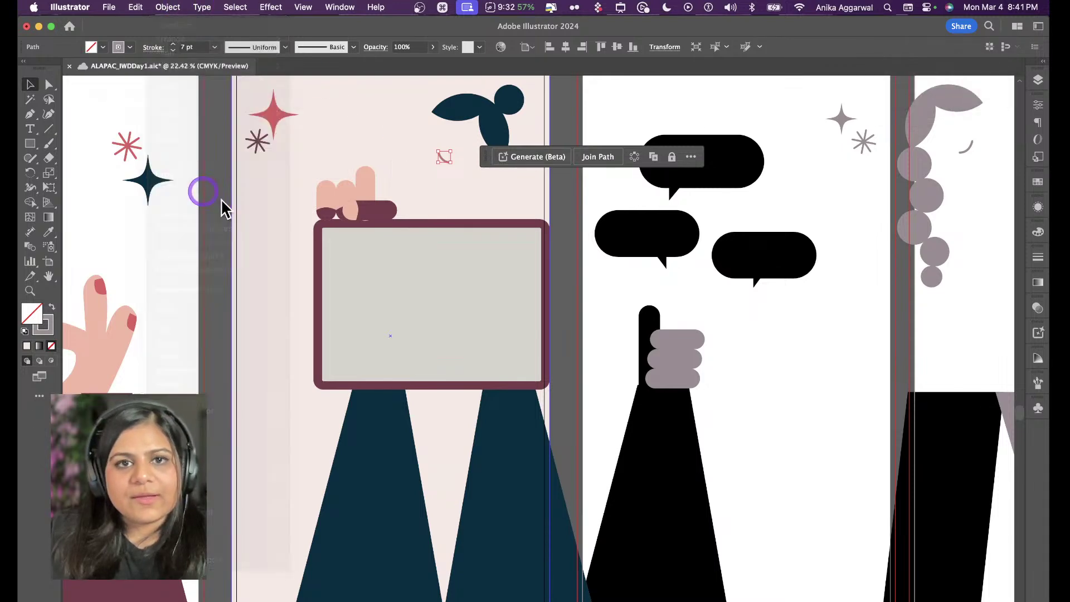
click(568, 407)
key(v)
click(306, 275)
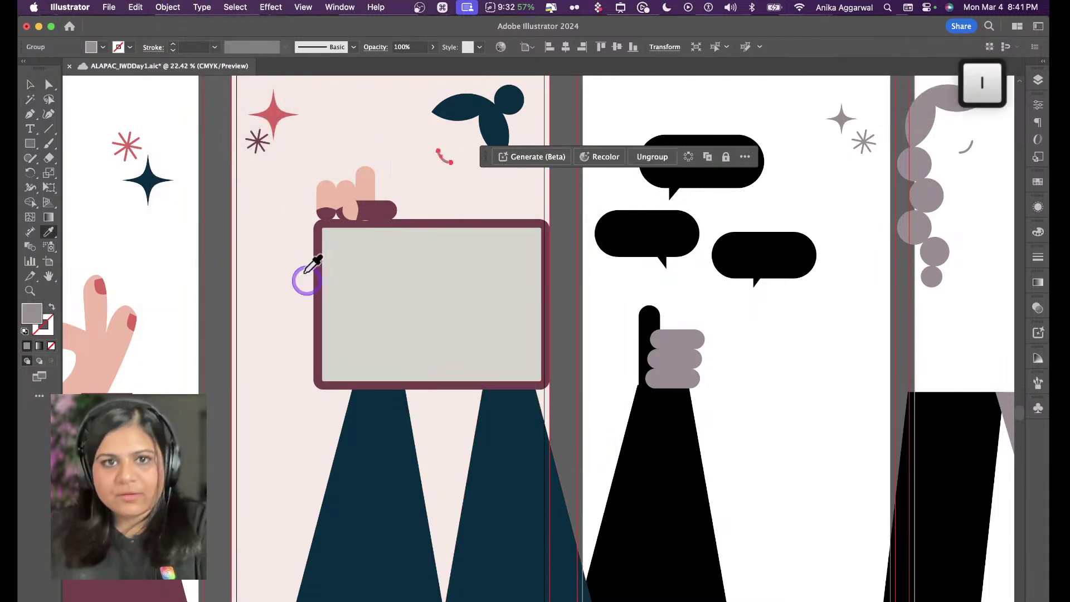
click(384, 201)
click(559, 212)
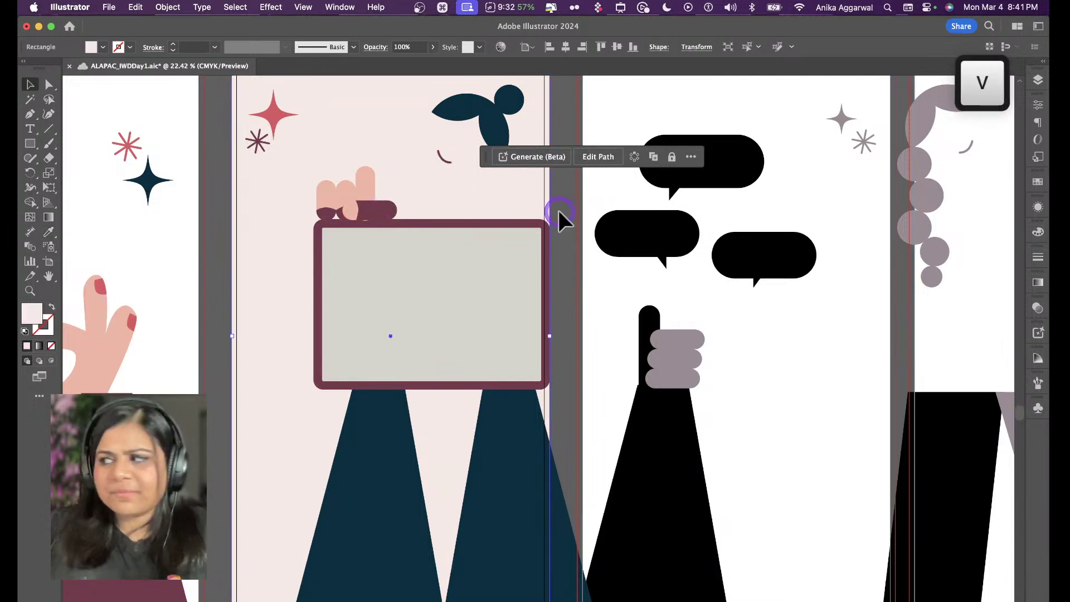
click(559, 231)
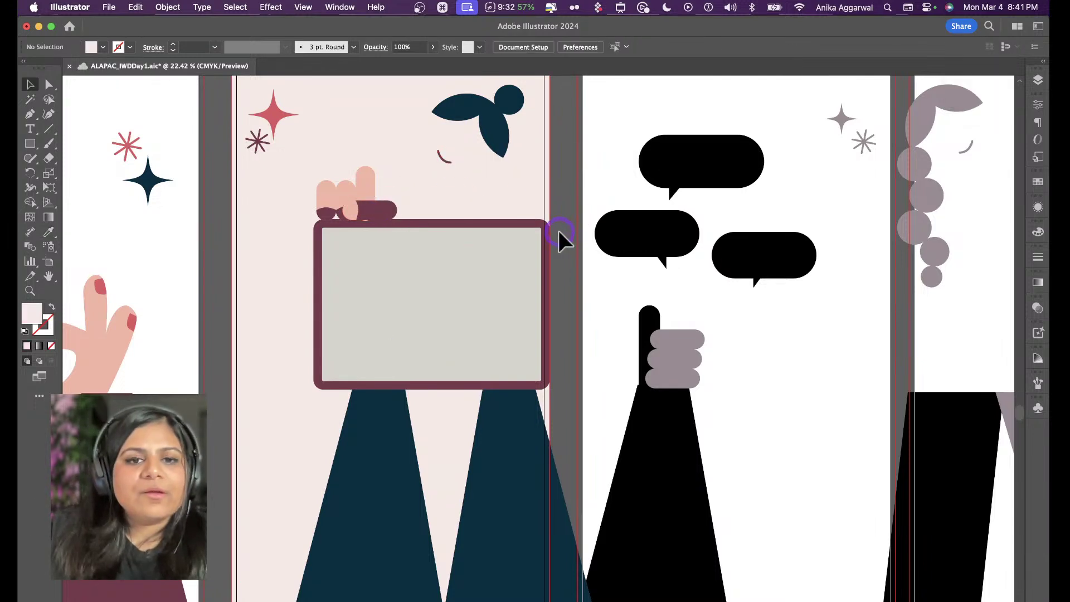
Fill the framed panel held on the second artboard with the background's pale pink and deselect it
click(477, 255)
key(i)
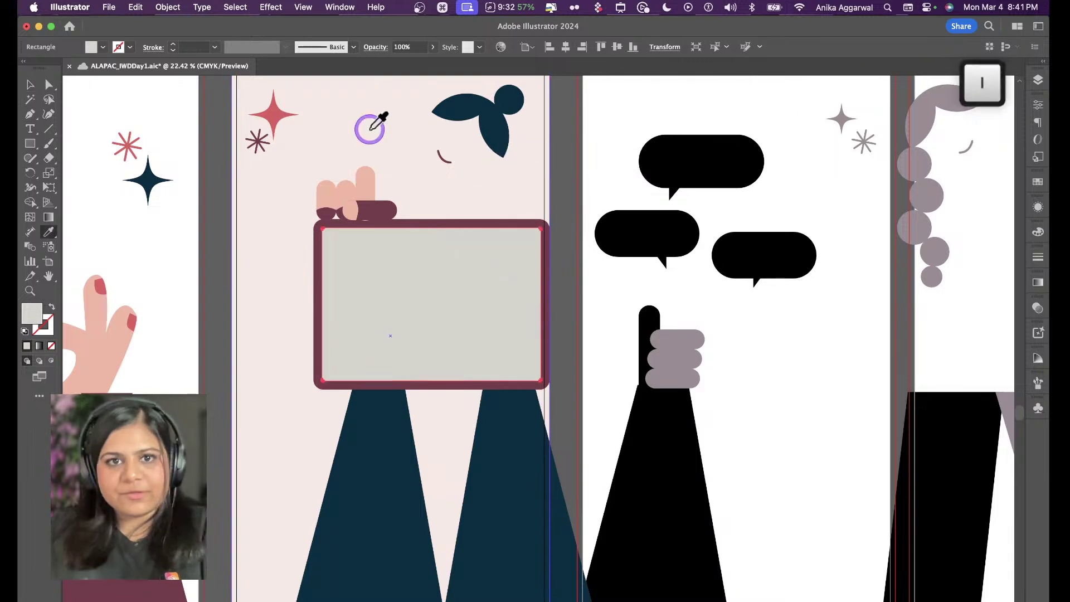
click(442, 158)
key(v)
click(586, 207)
scroll(566, 205, down, 3)
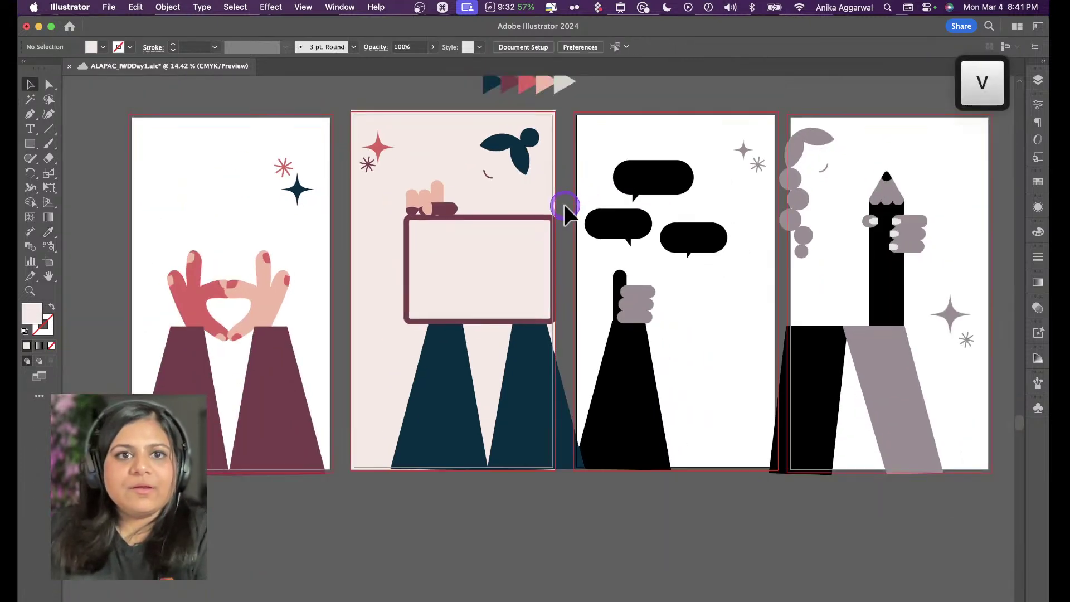
Recolor the nail inside the second artboard's clipped thumb group with the background's pale pink and leave the group
click(413, 219)
scroll(416, 217, up, 4)
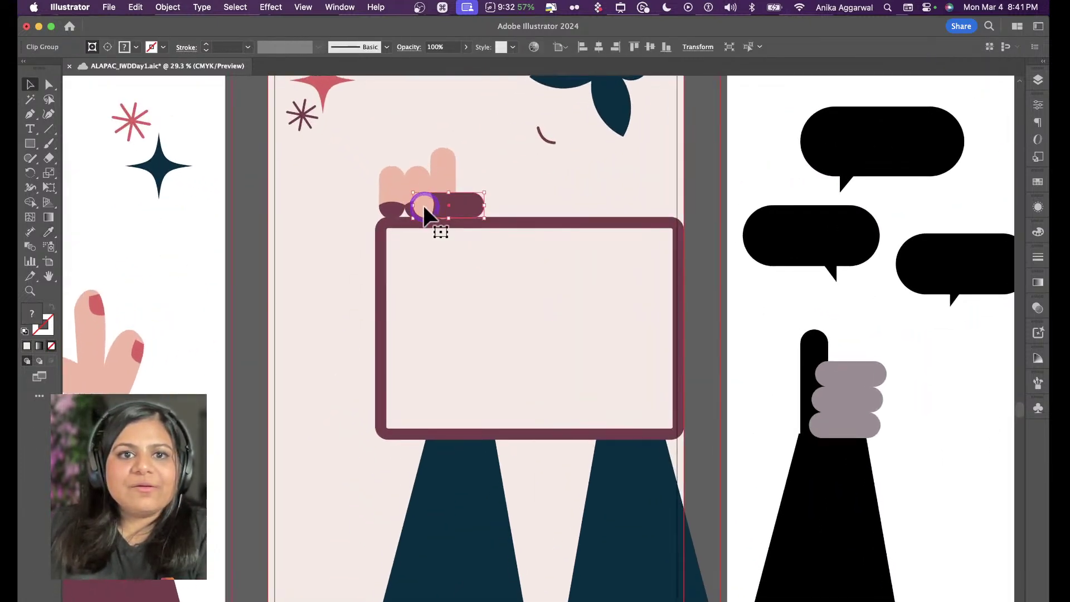
double_click(423, 204)
click(423, 202)
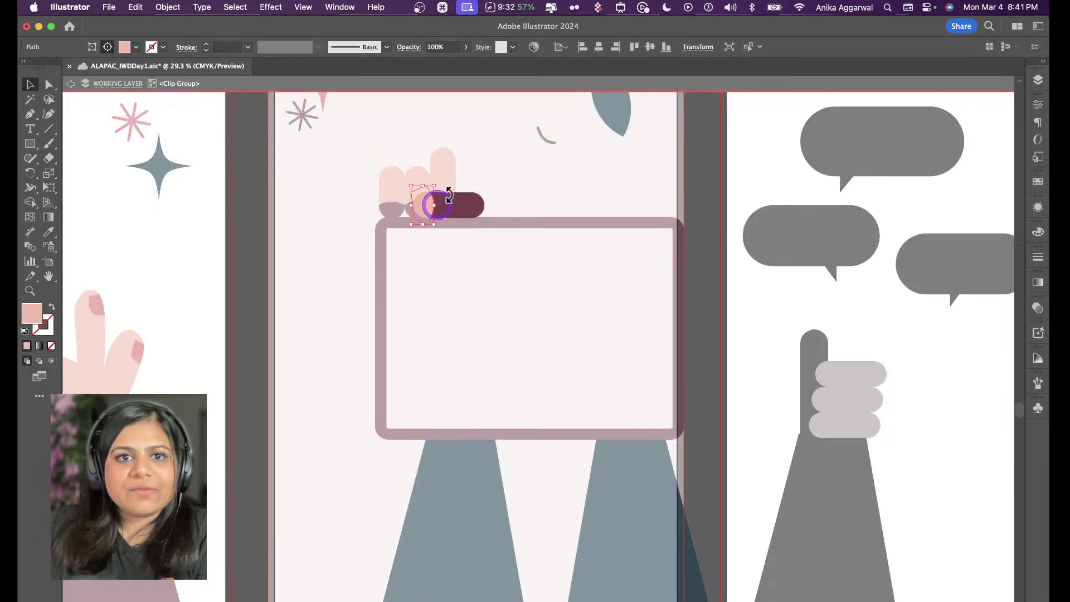
key(i)
key(Escape)
key(space)
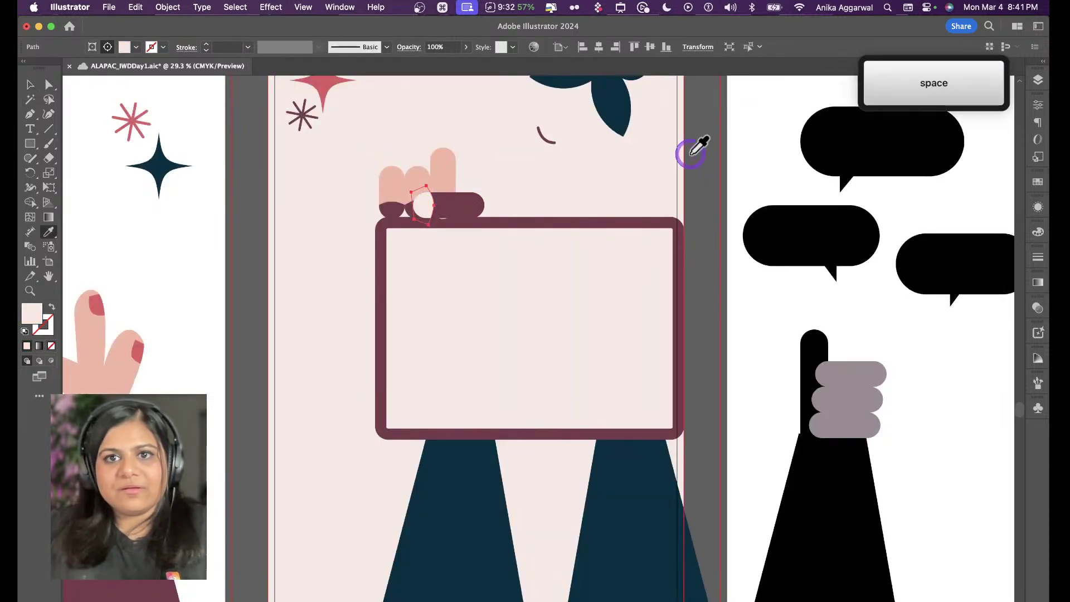
click(713, 159)
click(681, 163)
key(v)
key(Escape)
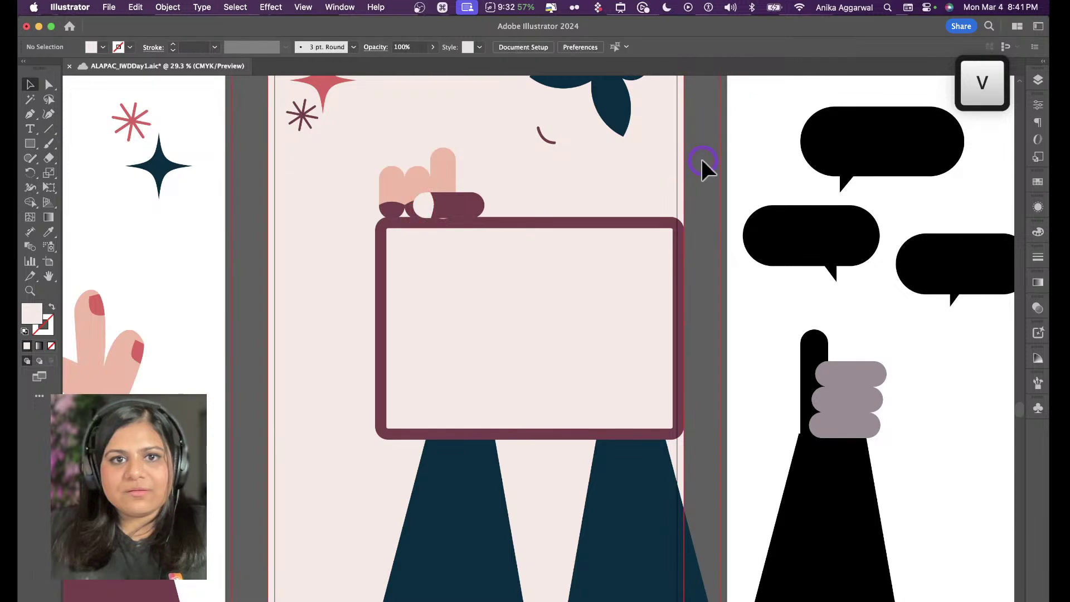
key(Up)
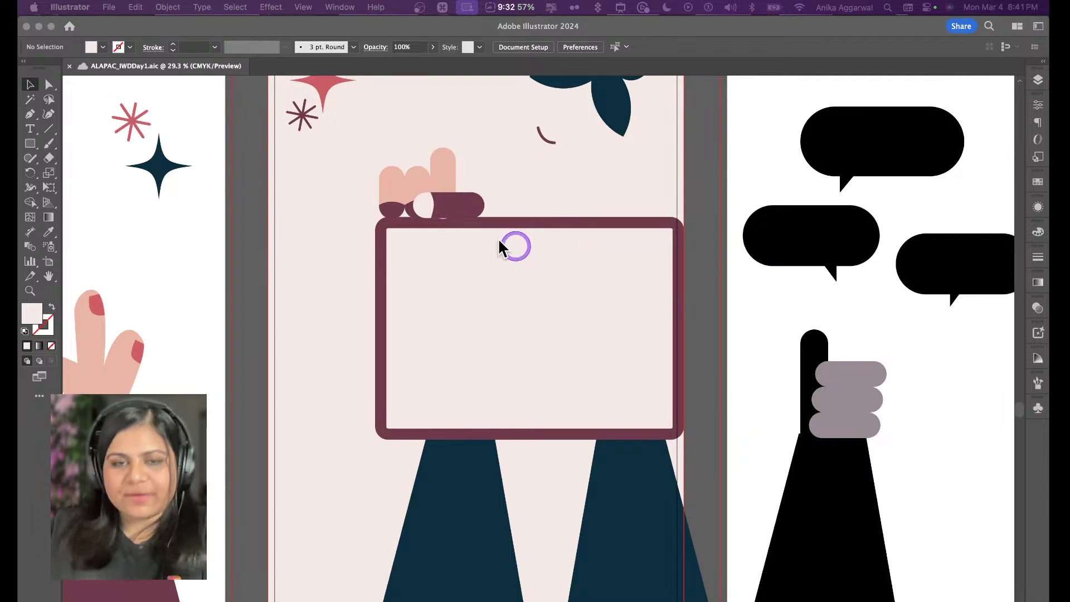
Recolor the thumb on the second artboard with the fingers' light pink
key(i)
click(439, 166)
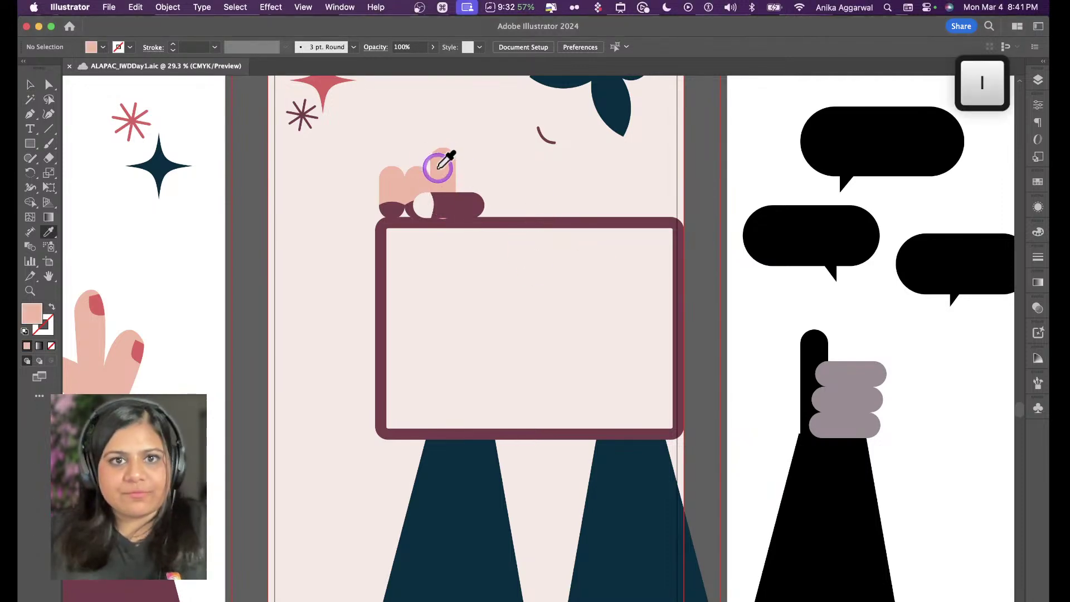
alt+click(453, 189)
key(super+z)
alt+click(465, 196)
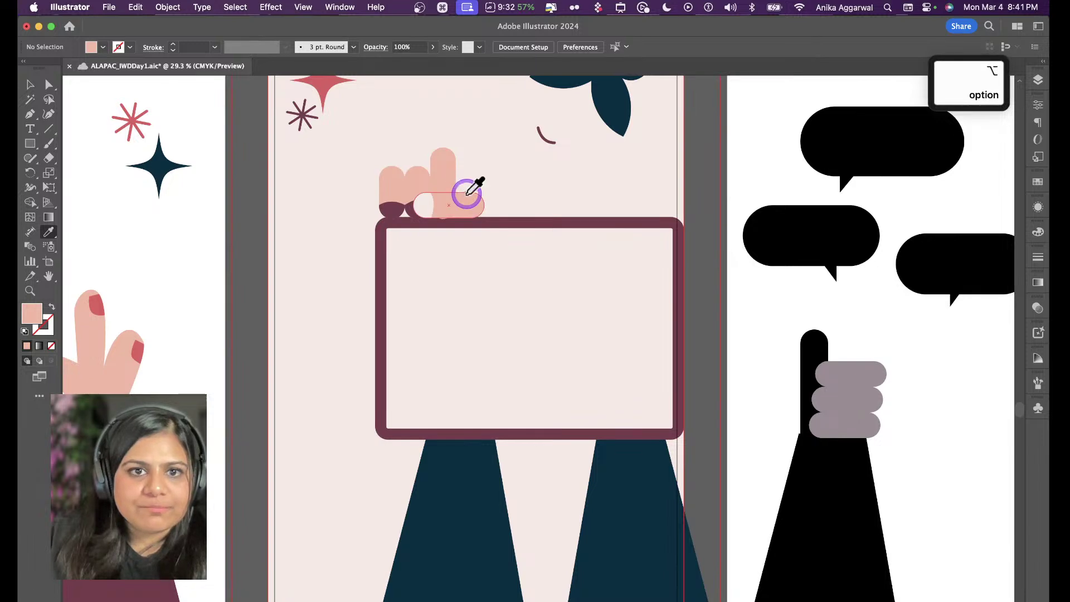
Recolor the nails of the two folded fingers on the second artboard with the thumbnail's pale pink
alt+click(422, 201)
alt+click(395, 205)
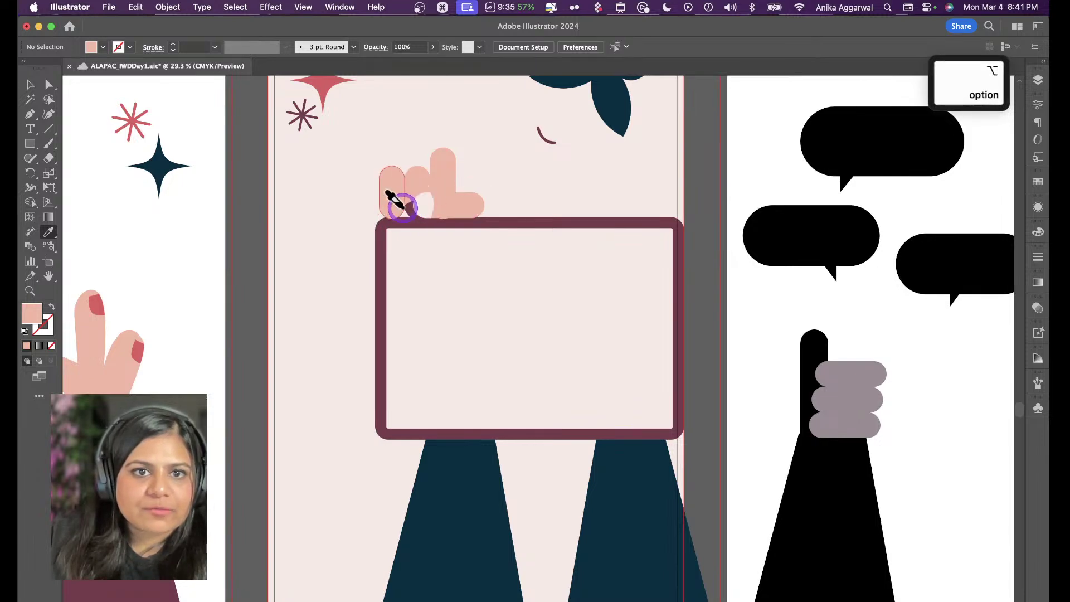
alt+click(418, 205)
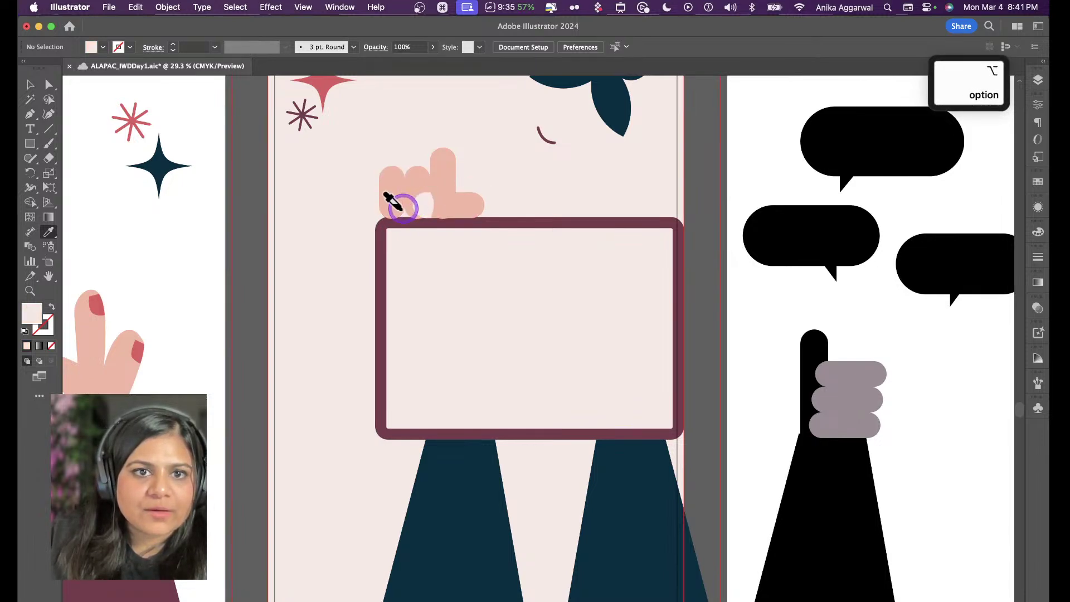
alt+click(410, 208)
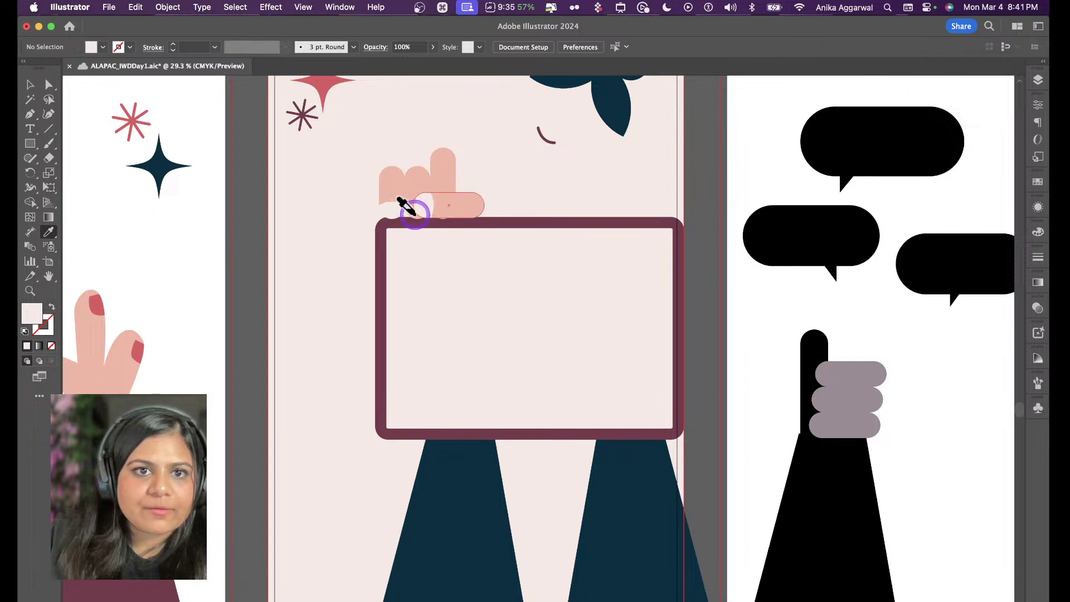
Try to move the second artboard's thumb along the upper edge of the burgundy frame
scroll(414, 215, up, 5)
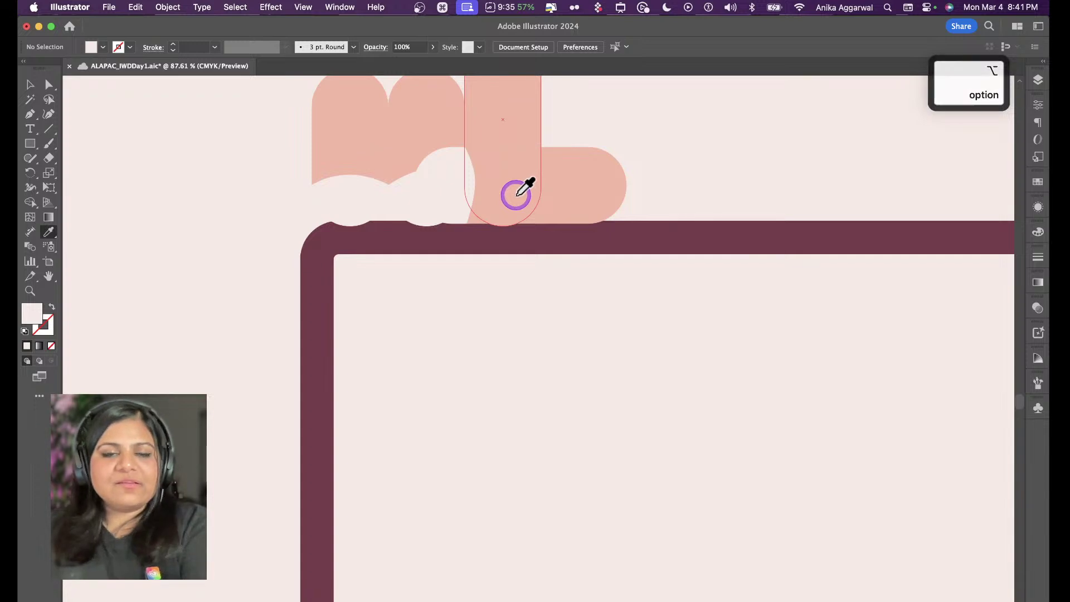
scroll(518, 192, down, 3)
scroll(517, 189, up, 1)
key(v)
click(480, 217)
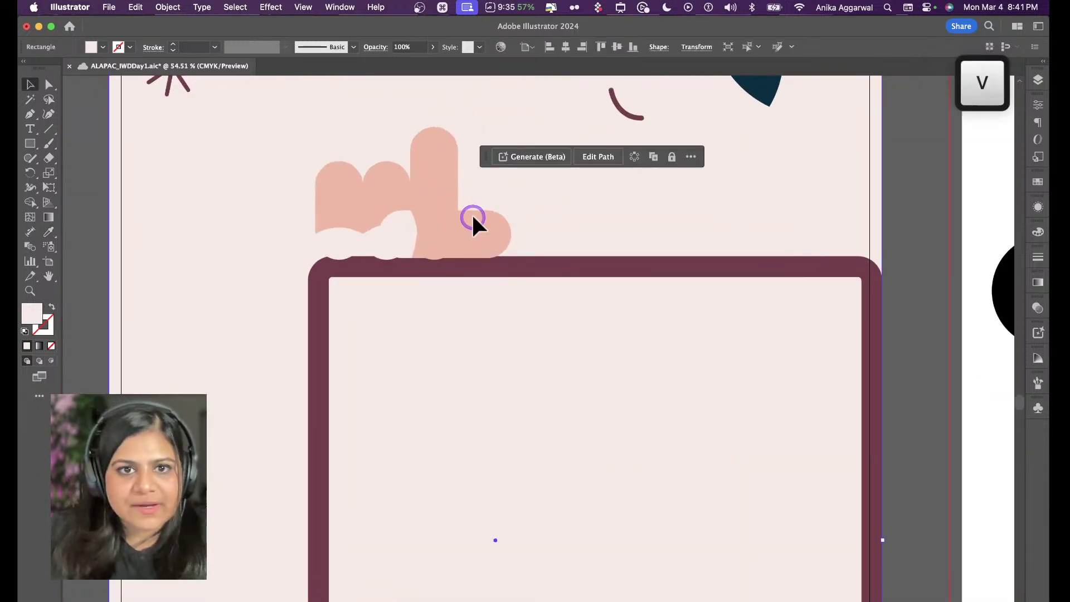
mouse_move(479, 217)
mouse_down()
mouse_move(492, 223)
mouse_move(479, 215)
mouse_move(489, 215)
mouse_up()
key(super+z)
Move the second artboard's thumb to the right and slightly down so it overlaps the frame's upper edge, then deselect it
key(a)
click(486, 214)
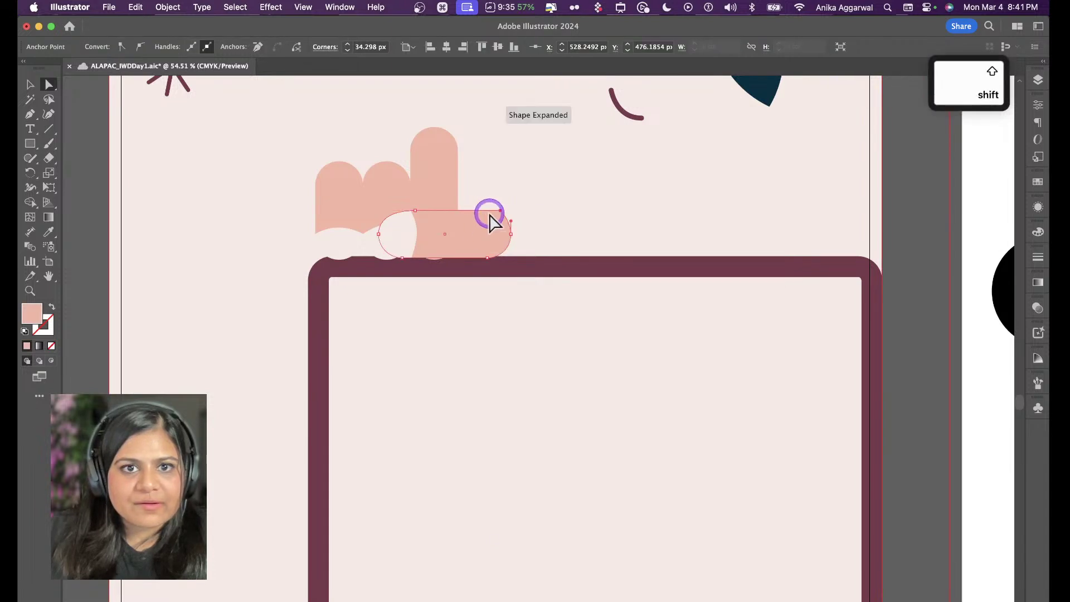
key(v)
mouse_move(497, 256)
mouse_down()
mouse_move(534, 258)
mouse_move(509, 257)
mouse_up()
key(super+z)
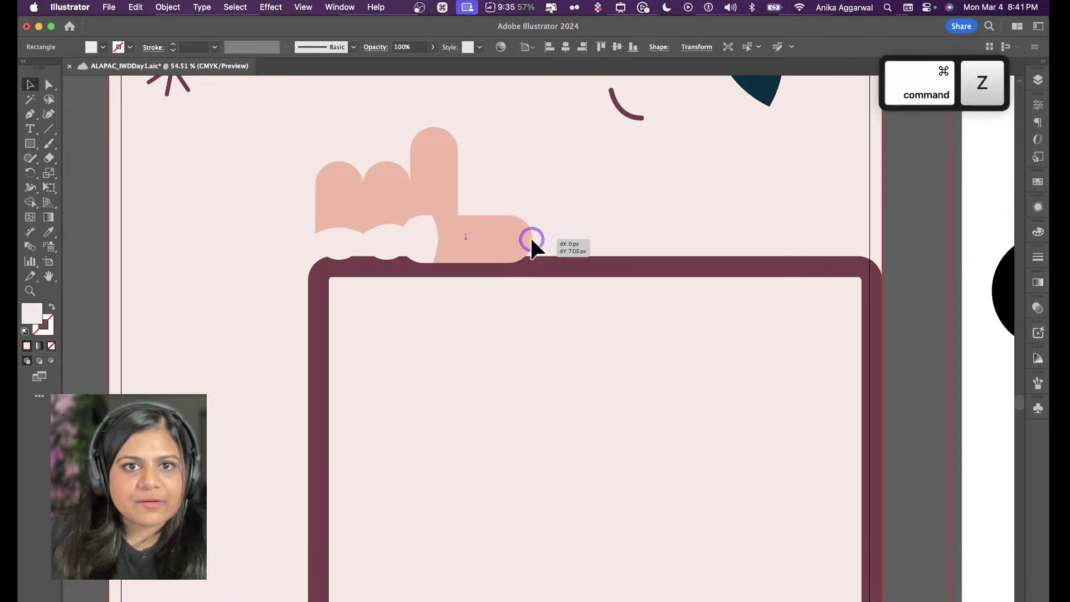
click(530, 239)
click(909, 220)
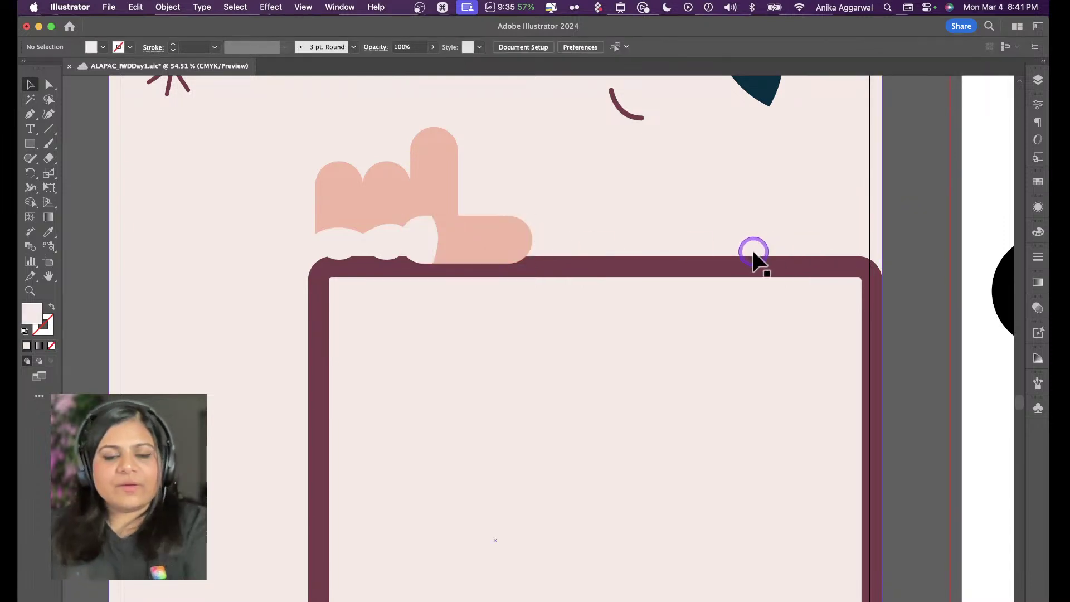
Recolor both navy sleeves on the second artboard with the burgundy of the first artboard's sleeves
scroll(753, 252, down, 5)
scroll(732, 234, right, 5)
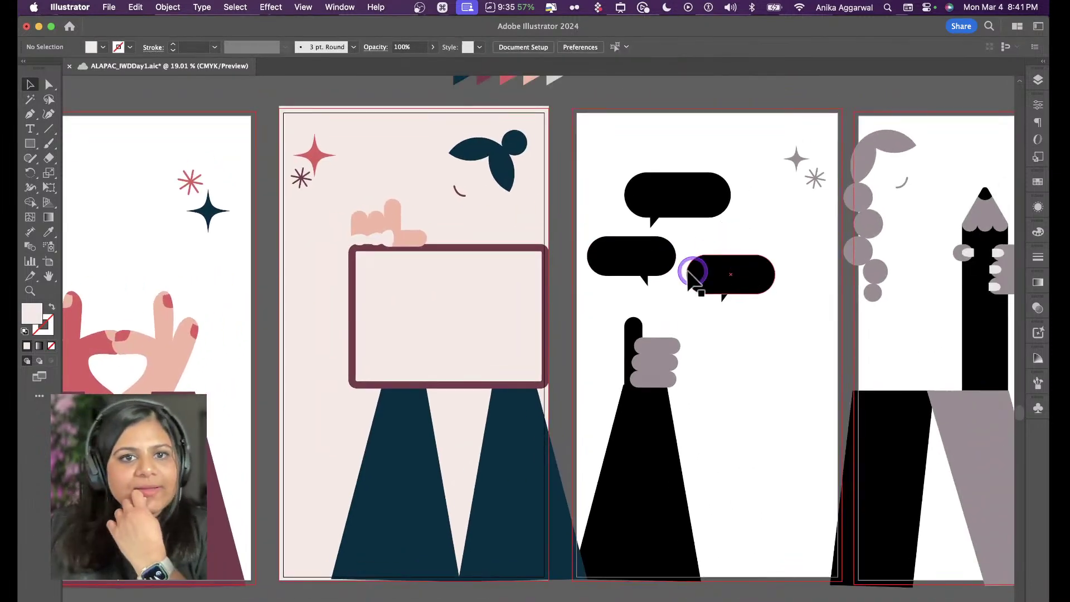
key(i)
click(229, 479)
alt+click(401, 477)
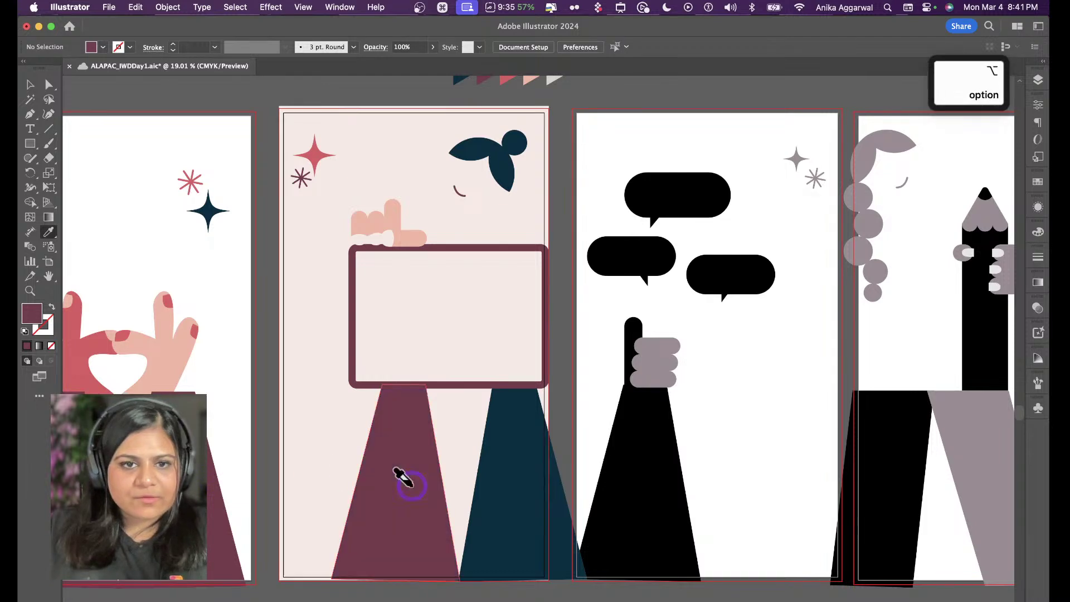
alt+click(520, 466)
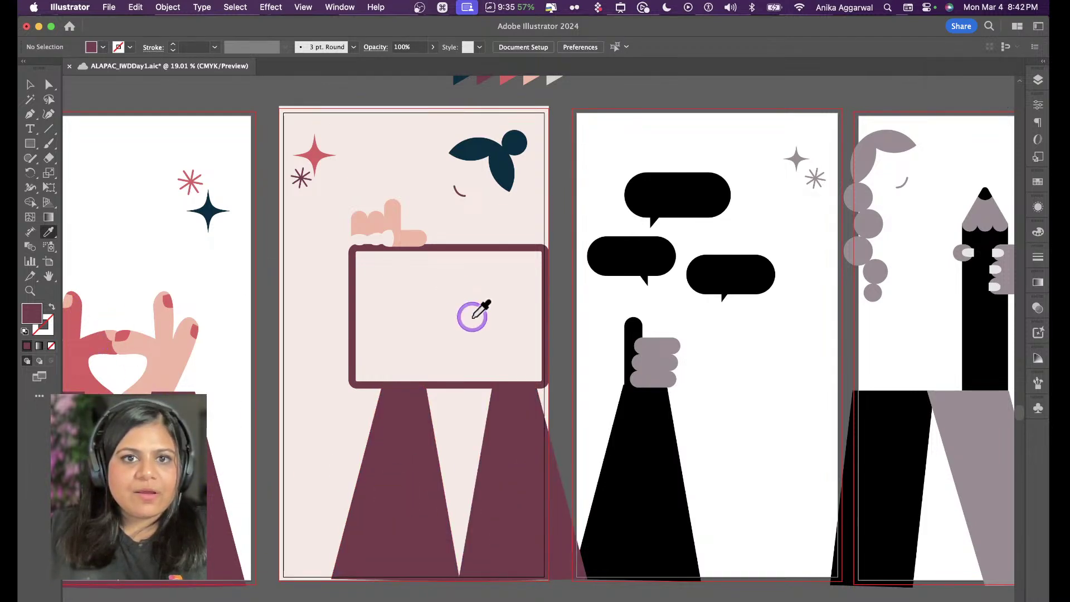
Scale down the coral four-pointed star on the second artboard and deselect it
key(v)
click(319, 151)
shift+click(333, 127)
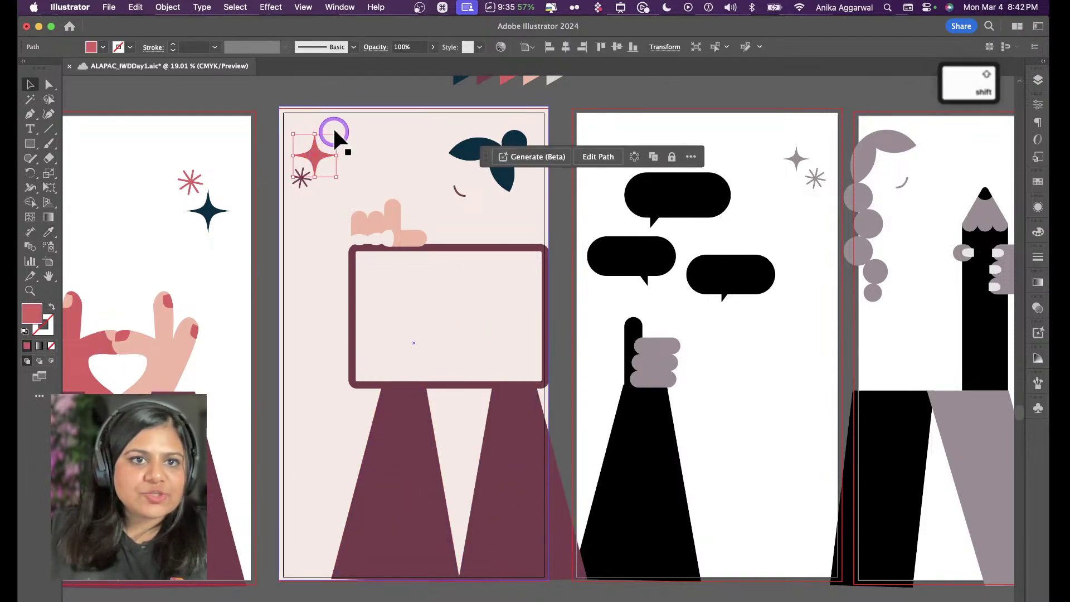
key(super+z)
click(313, 160)
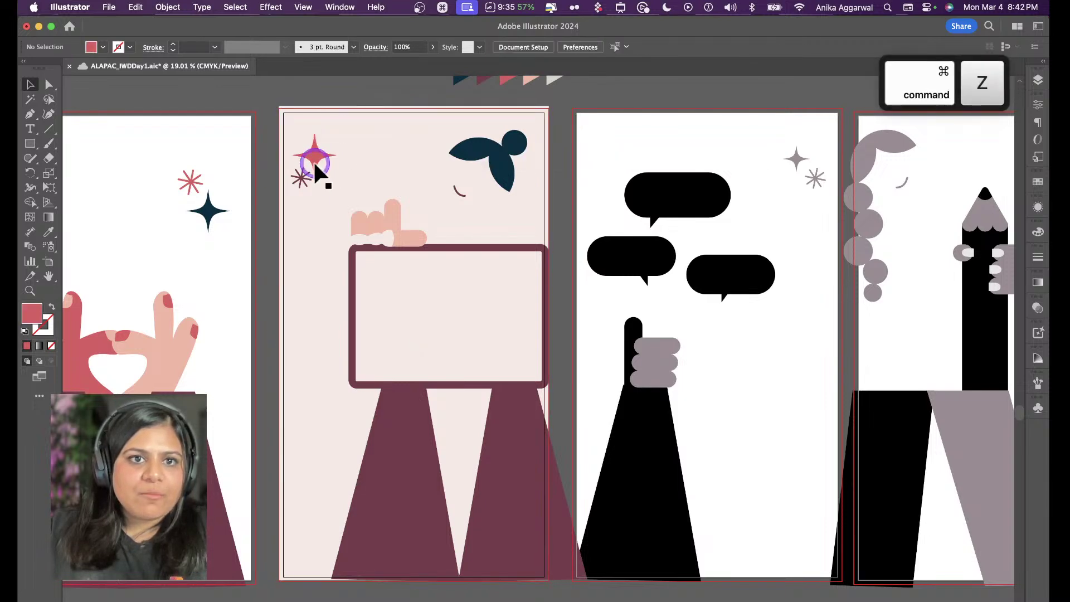
drag(335, 136, 319, 152)
click(346, 94)
Fill the third artboard's black sleeve and raised thumb with the burgundy of the second artboard's sleeves
scroll(360, 282, down, 4)
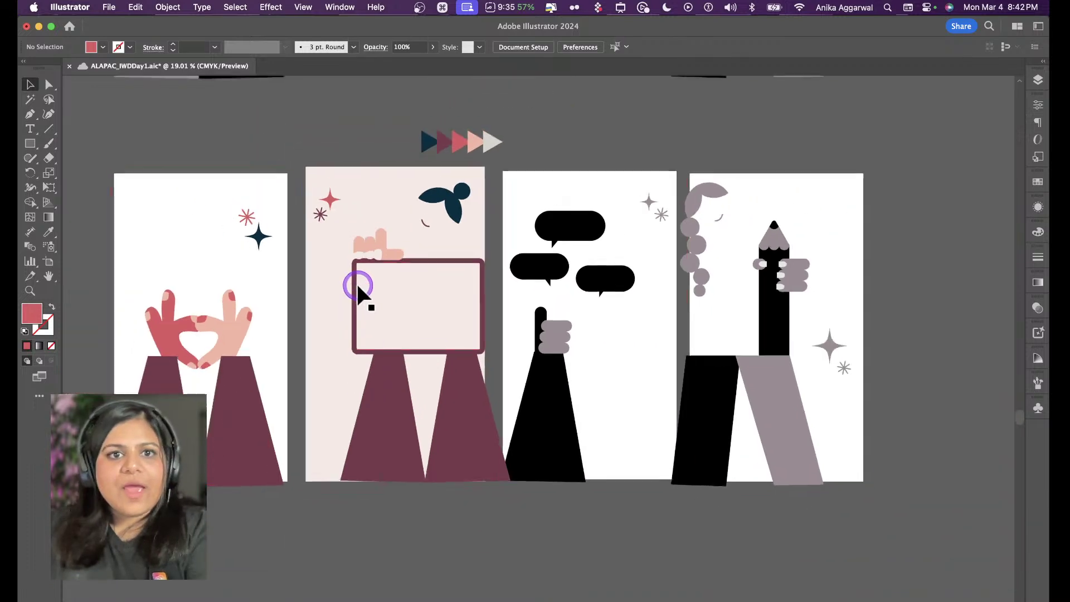
scroll(368, 293, right, 3)
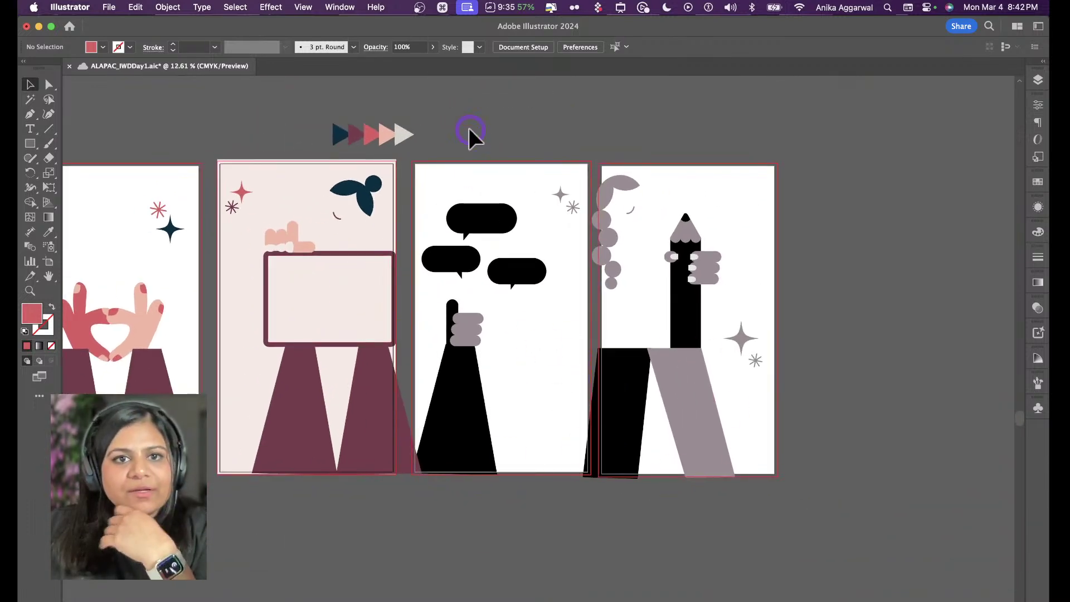
key(i)
click(308, 372)
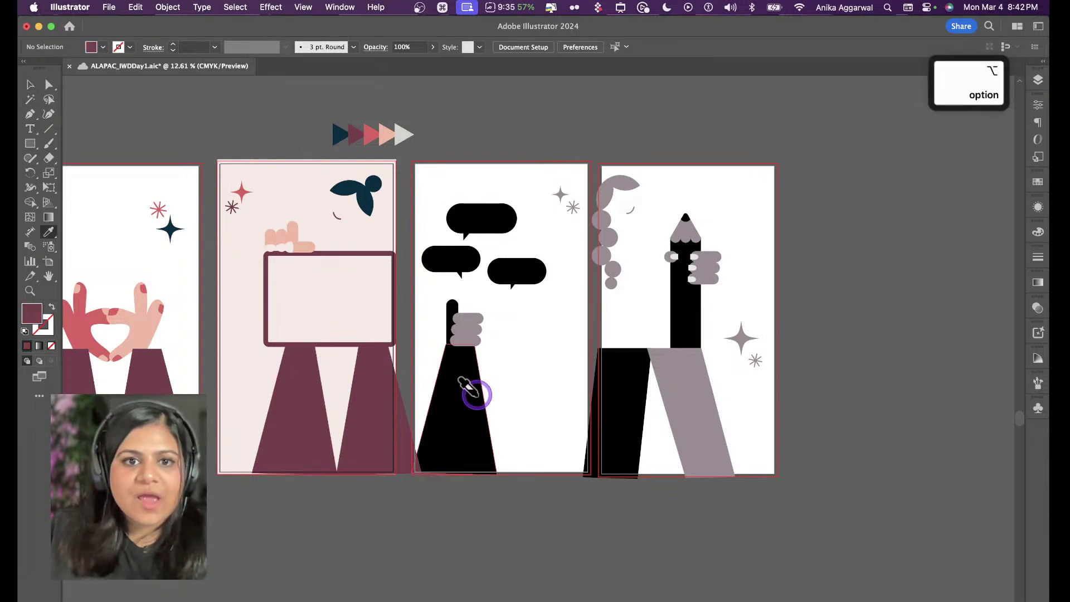
alt+click(470, 393)
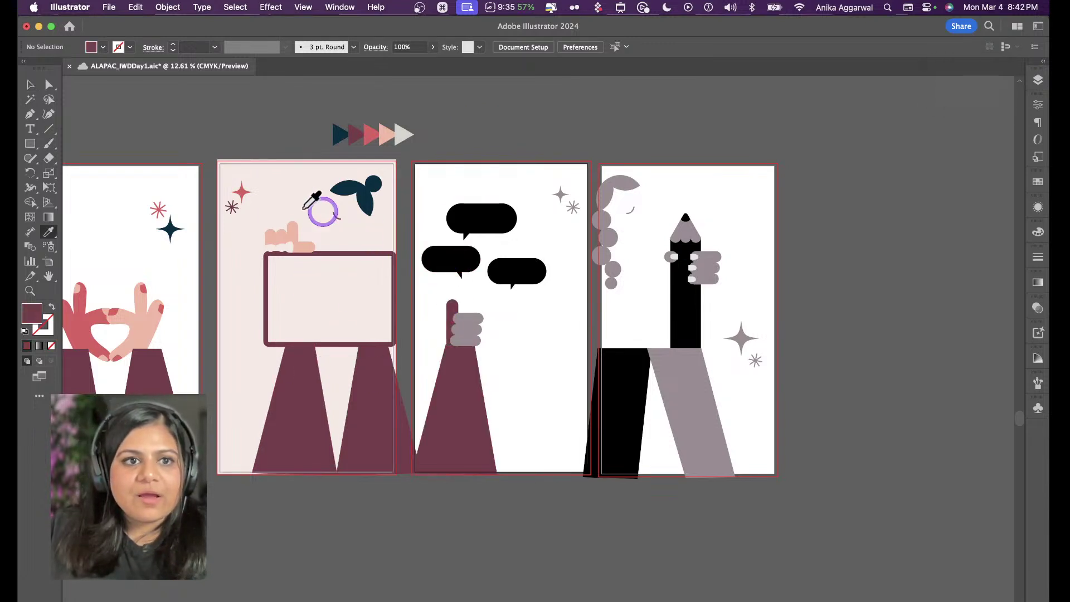
Recolor the three black speech bubbles on the third artboard with the coral of the first artboard's hand and deselect them
click(76, 321)
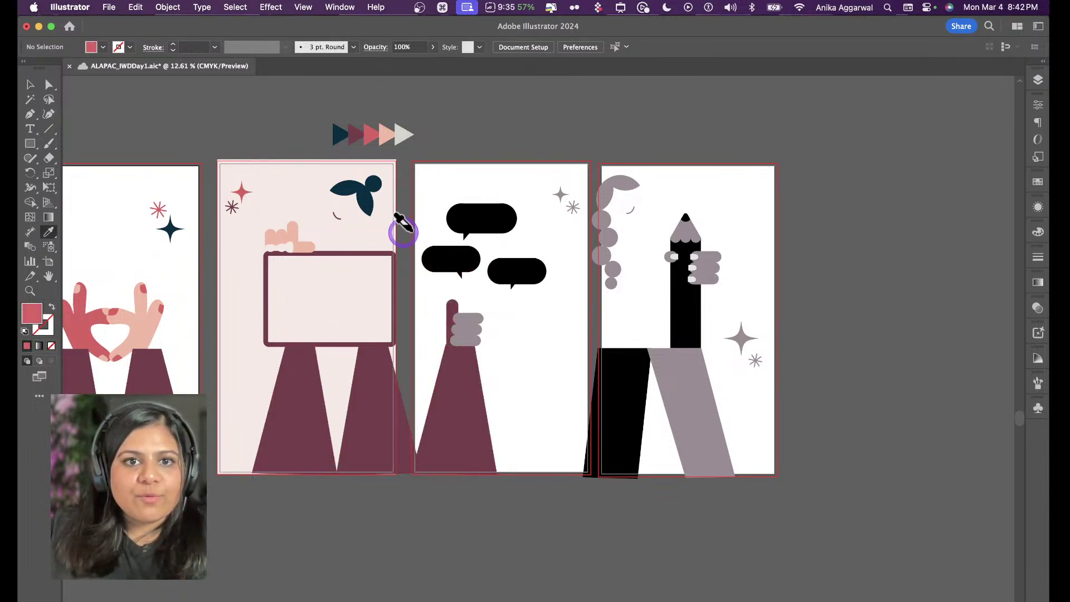
key(v)
click(465, 255)
shift+click(485, 217)
shift+click(525, 275)
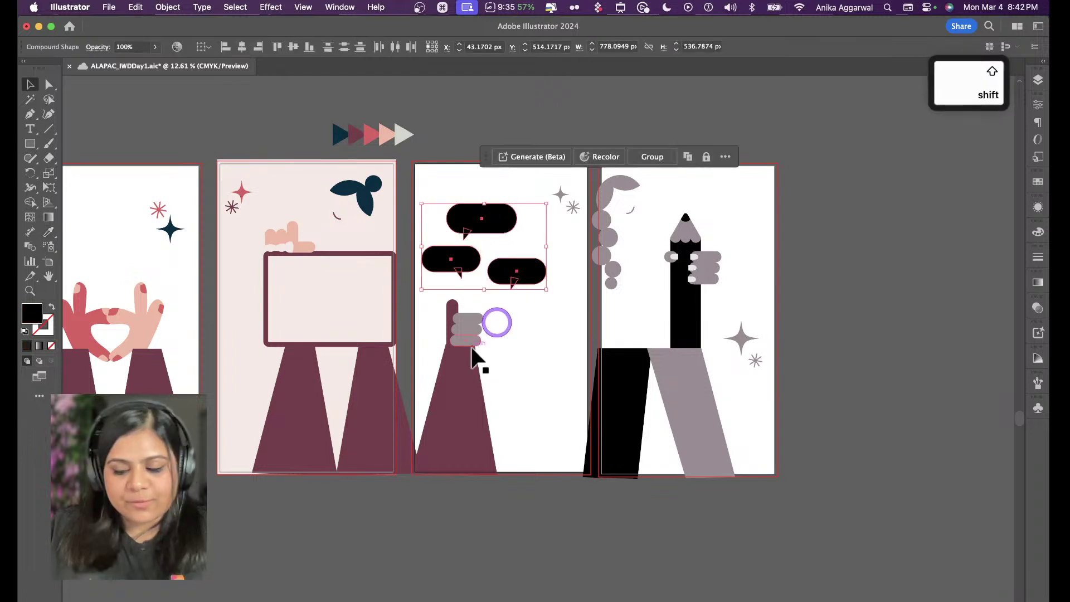
key(i)
click(95, 324)
key(v)
click(488, 197)
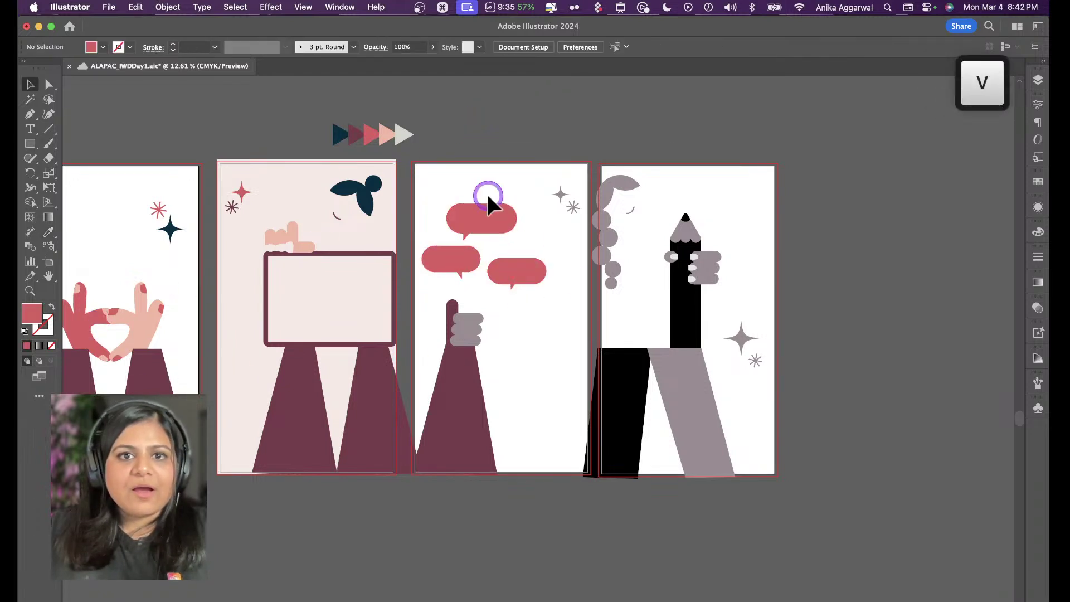
click(494, 135)
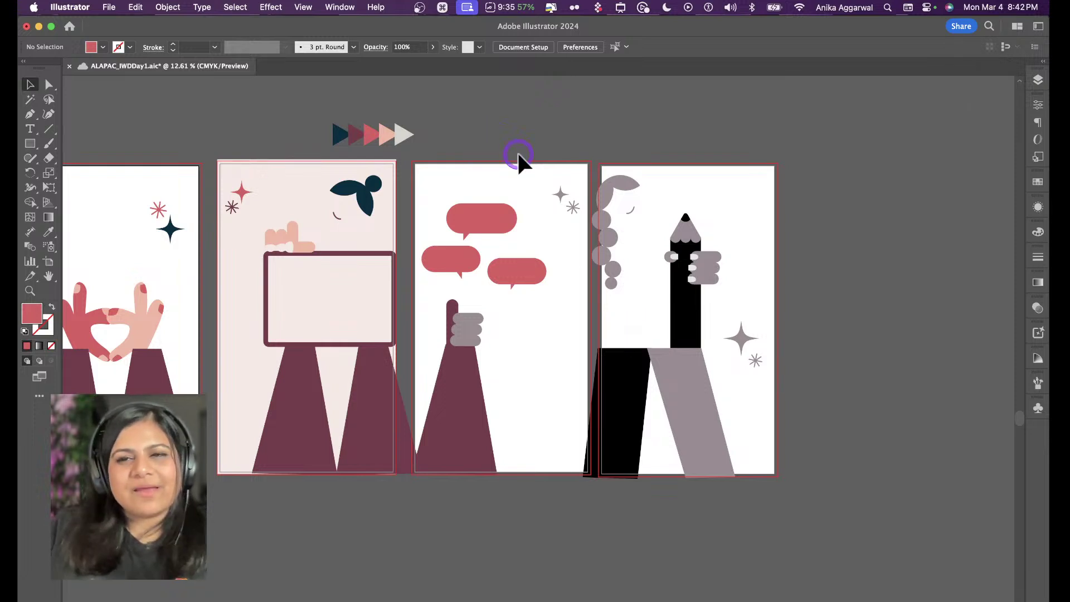
Lock the WORKING layer and compare its grayscale artwork with the SKETCHES layer shown and hidden
click(1040, 79)
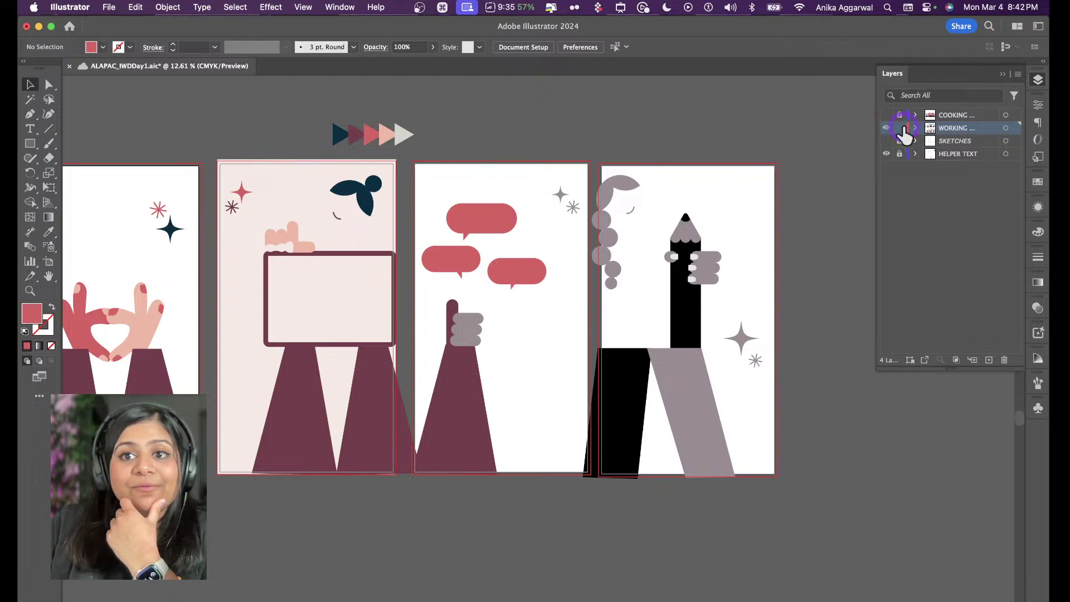
scroll(745, 220, up, 10)
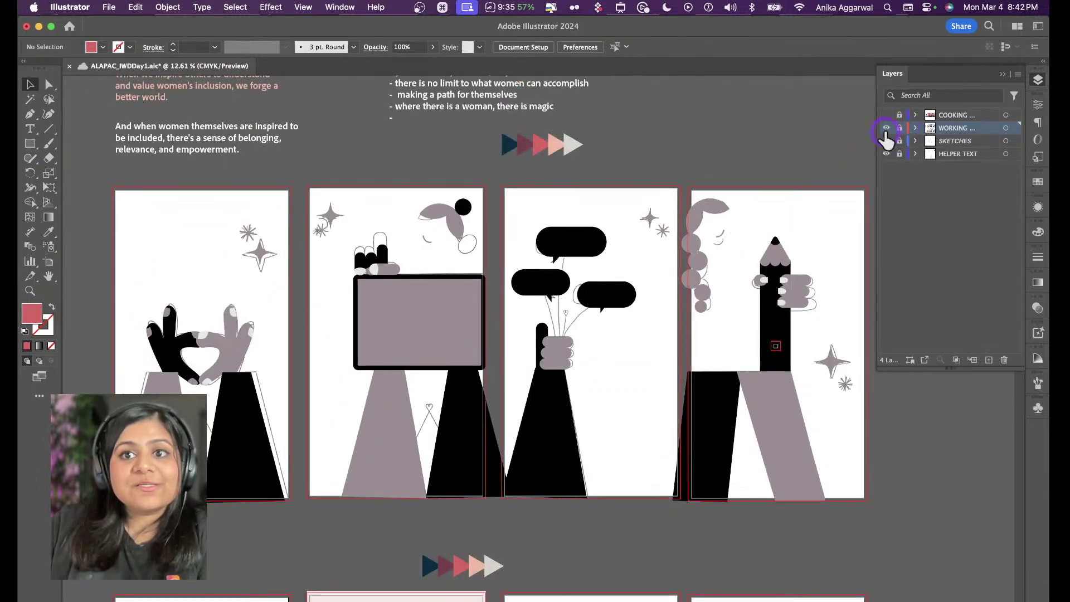
super+click(886, 128)
super+click(887, 128)
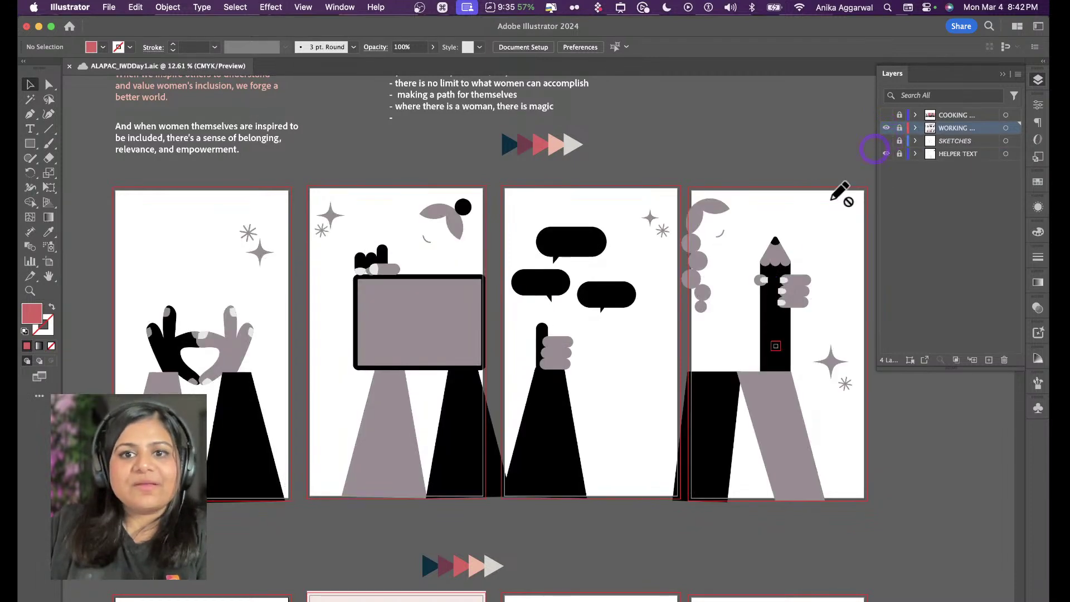
scroll(641, 502, down, 10)
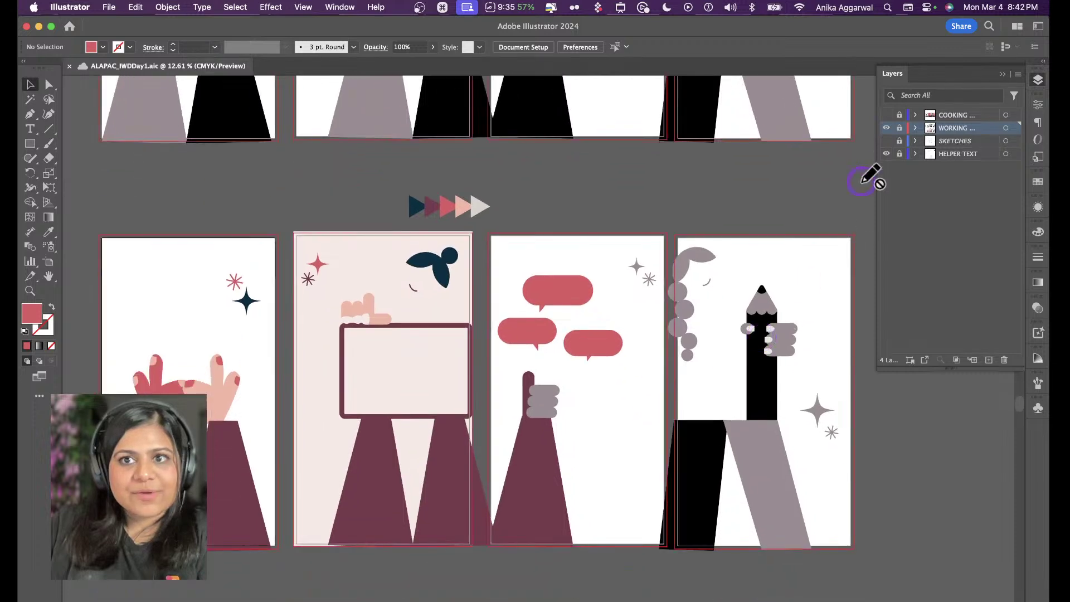
Set the layers so that the COOKING layer is visible and unlocked, SKETCHES is visible and WORKING is hidden
click(887, 128)
click(886, 116)
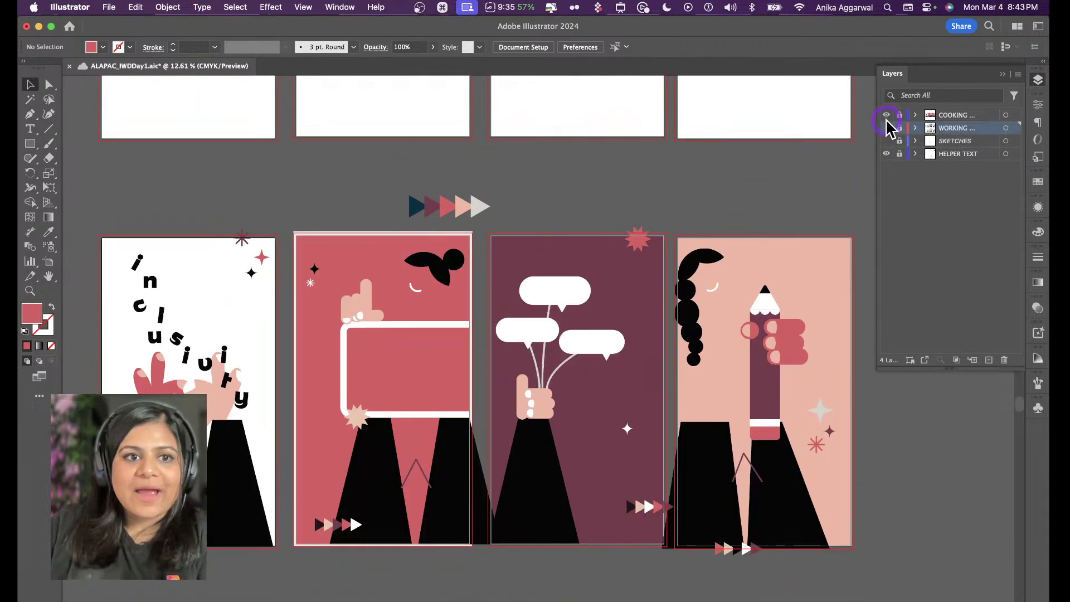
click(953, 115)
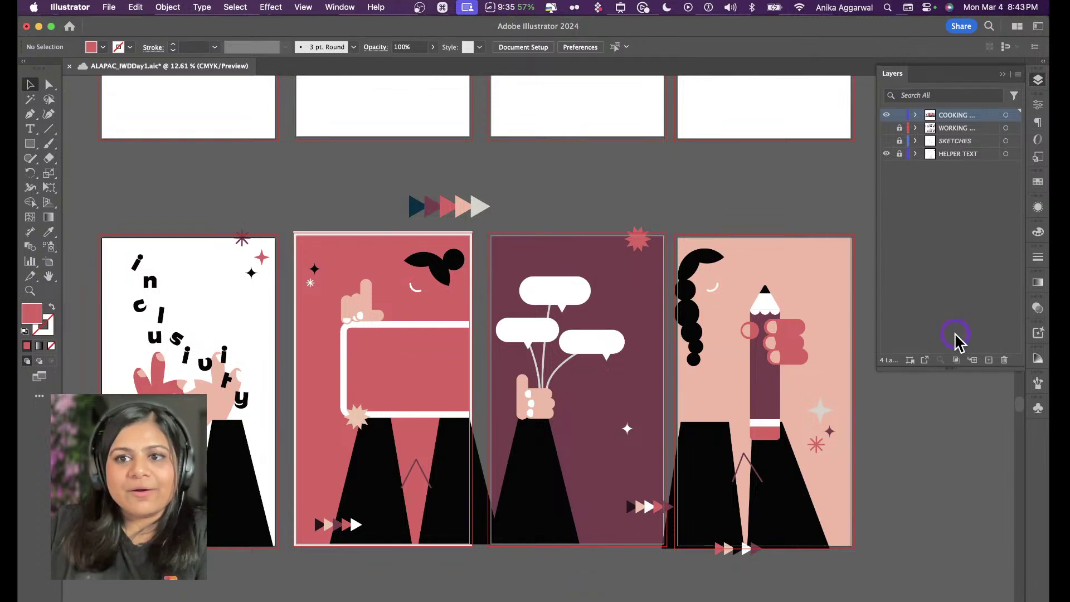
scroll(706, 368, down, 5)
scroll(705, 372, down, 3)
scroll(705, 372, right, 2)
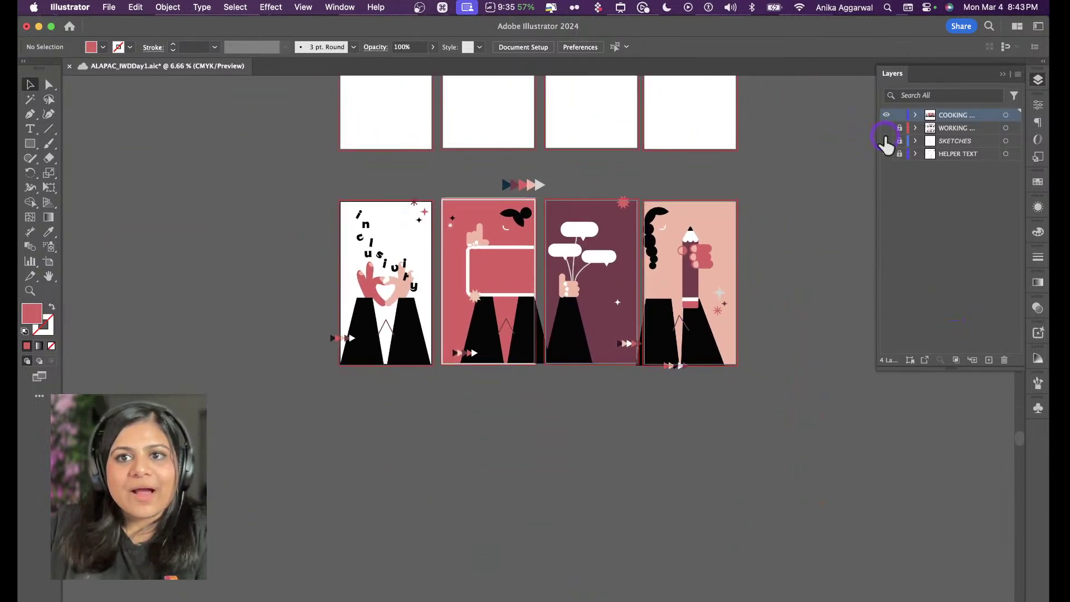
click(886, 140)
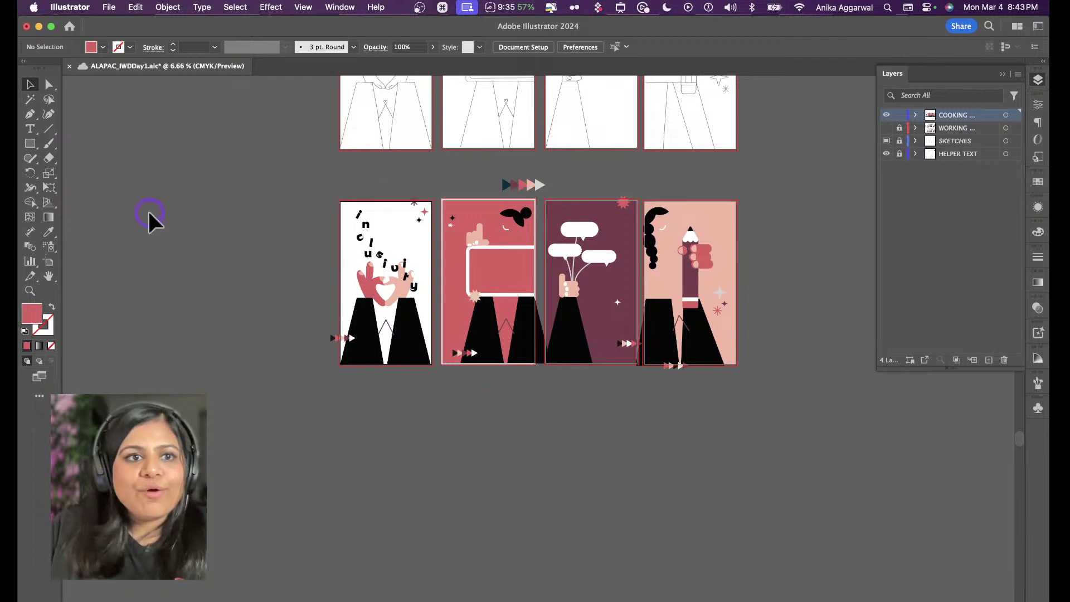
Duplicate the four finished color artboards together with their artwork into a new row directly below
click(48, 261)
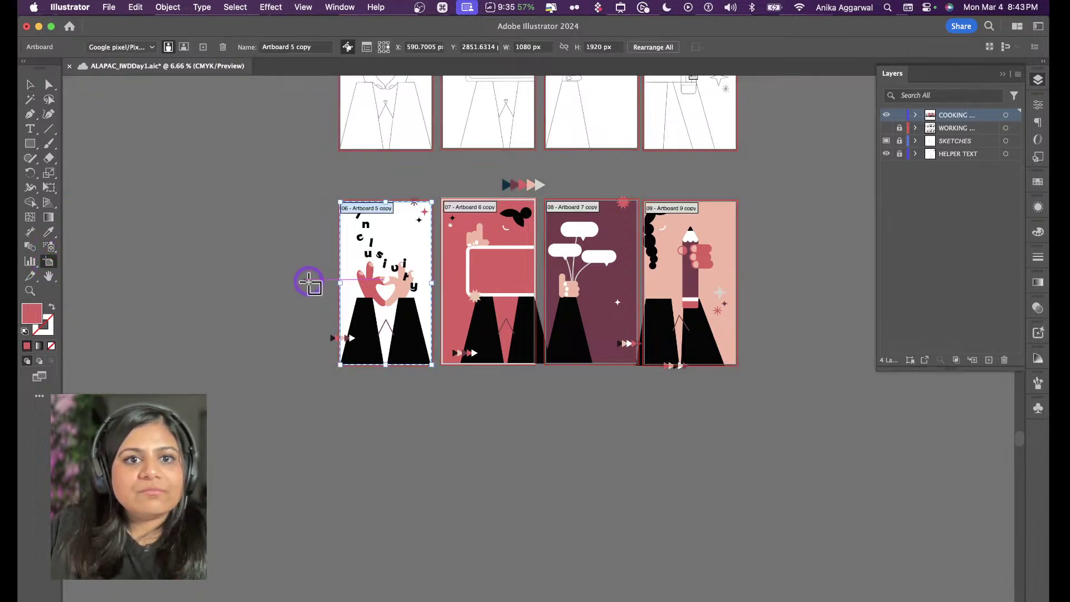
shift+click(523, 287)
shift+click(590, 271)
shift+click(687, 269)
drag(584, 258, 584, 446)
click(642, 355)
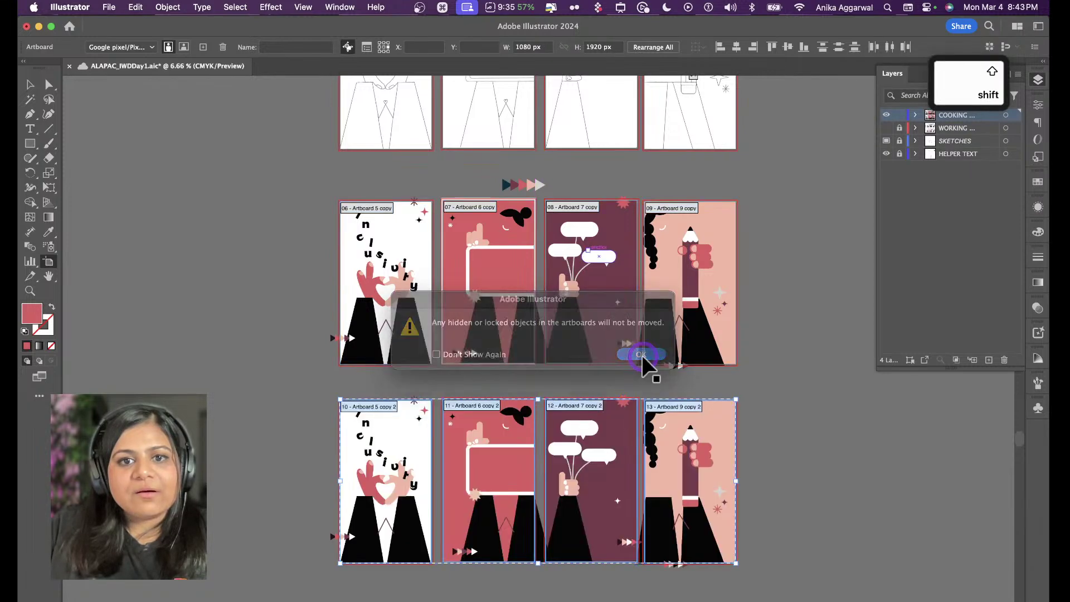
Copy the duplicated row's artwork into another row below, and place a second copy to the right of that row
key(v)
scroll(613, 481, down, 4)
scroll(607, 466, up, 5)
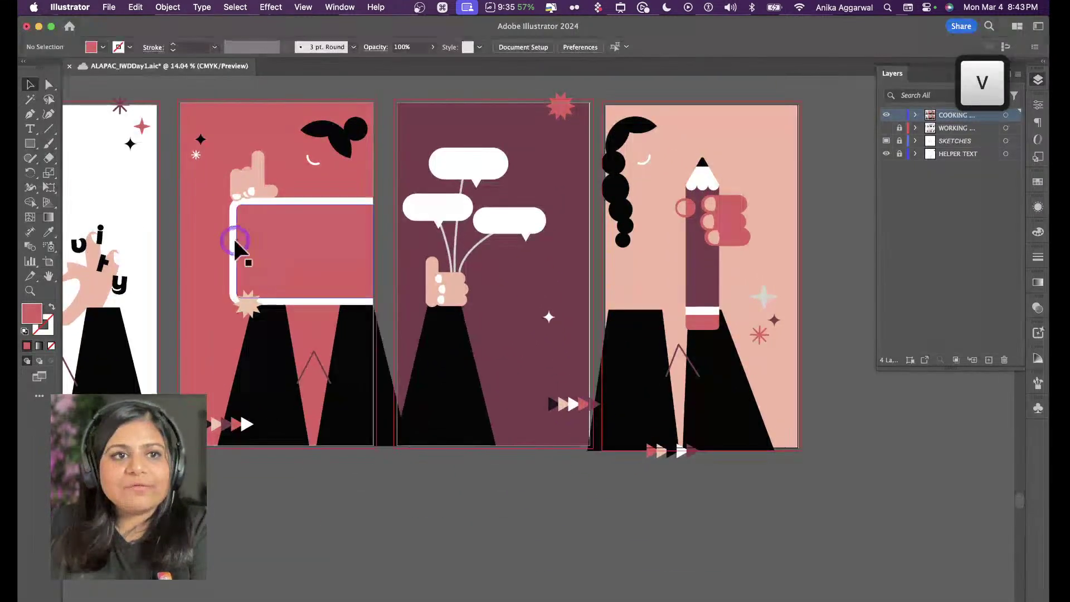
scroll(234, 239, left, 5)
scroll(233, 233, down, 6)
drag(207, 202, 321, 287)
key(cmd+z)
drag(397, 304, 645, 389)
click(492, 262)
scroll(356, 249, up, 3)
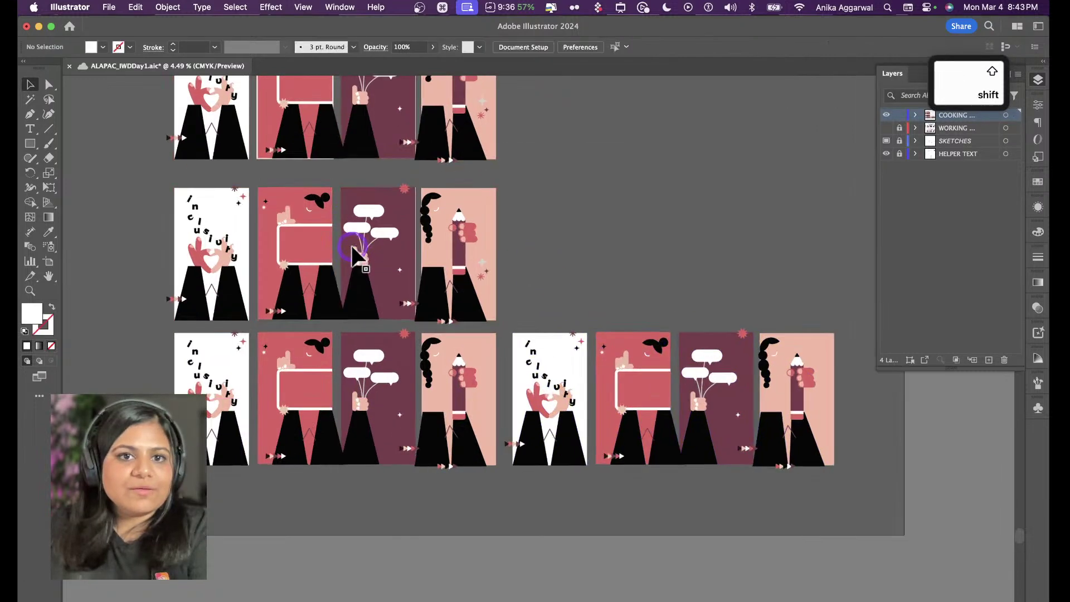
Copy the duplicated artboards' artwork to the empty space on their right, aligned with the same row, and deselect it
drag(485, 332, 536, 346)
drag(221, 287, 618, 287)
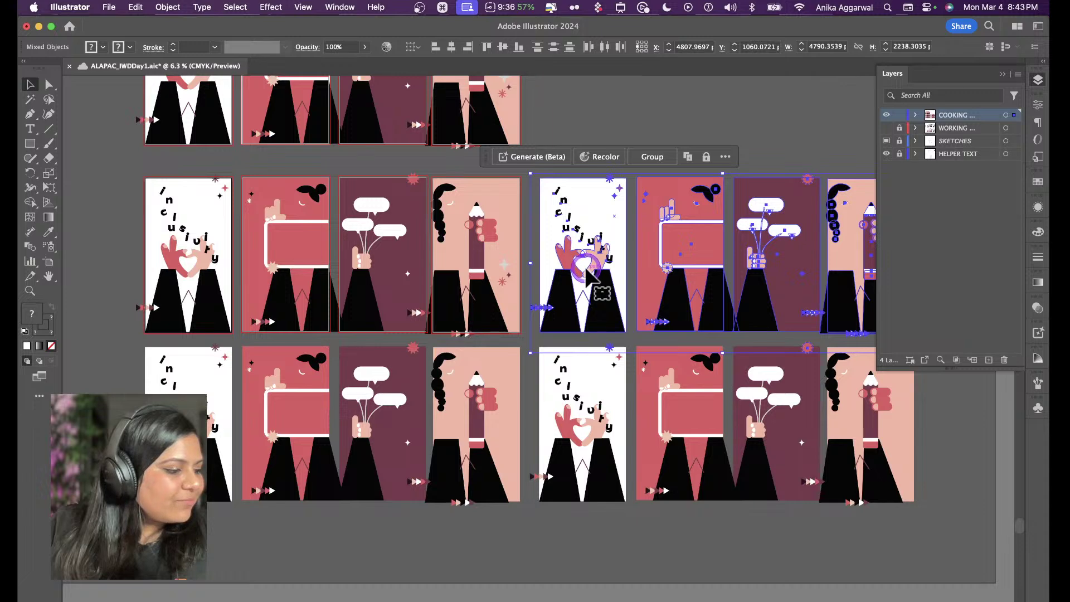
click(445, 162)
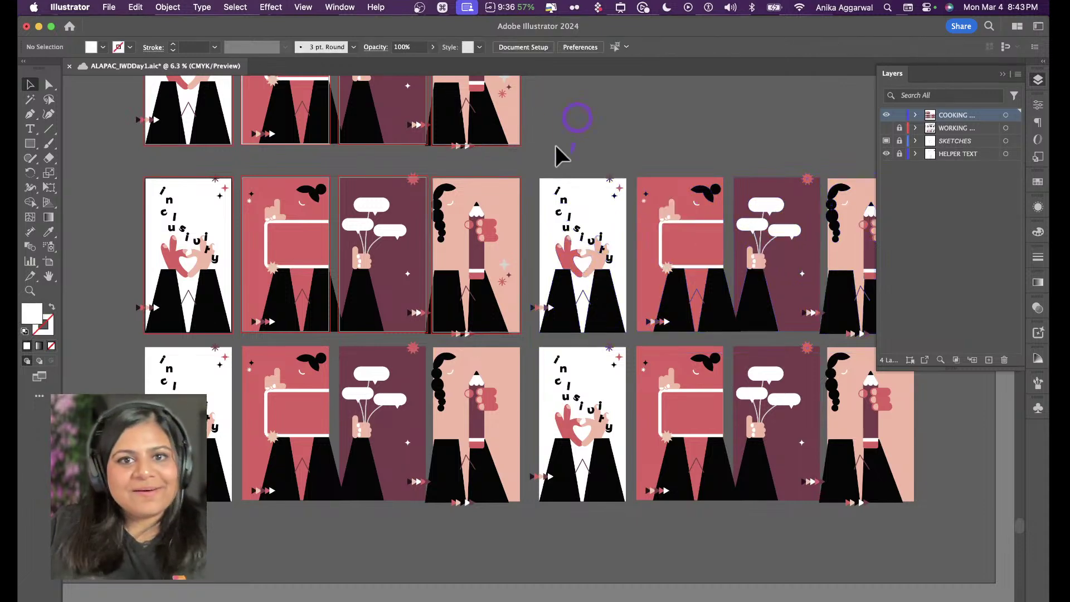
Select all artwork on the four duplicated artboards and generate Generative Recolor variations from the Lavender storm sample prompt
scroll(506, 208, up, 2)
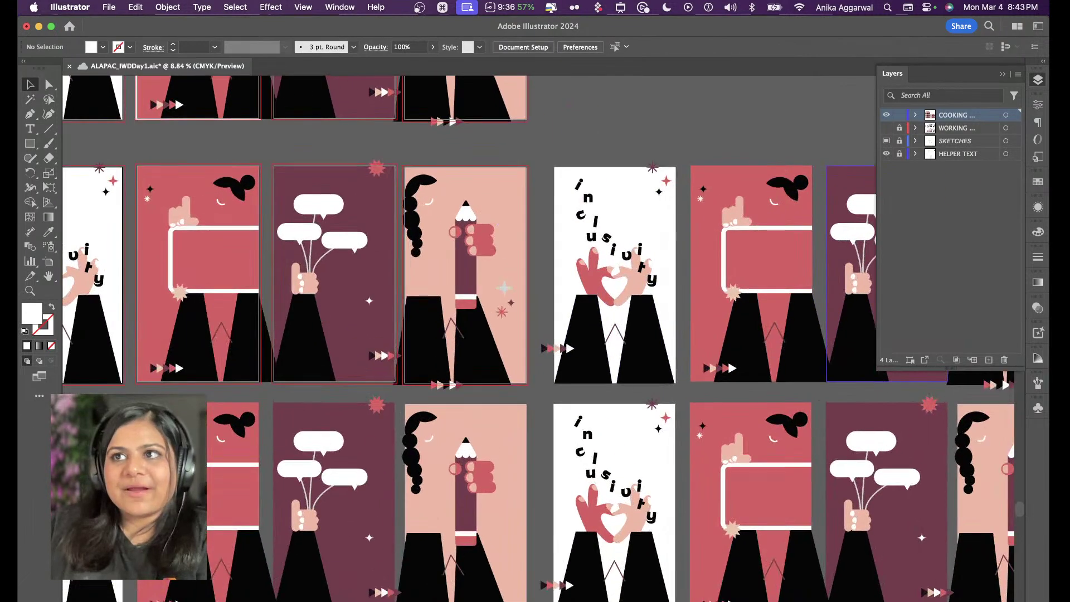
scroll(366, 190, left, 3)
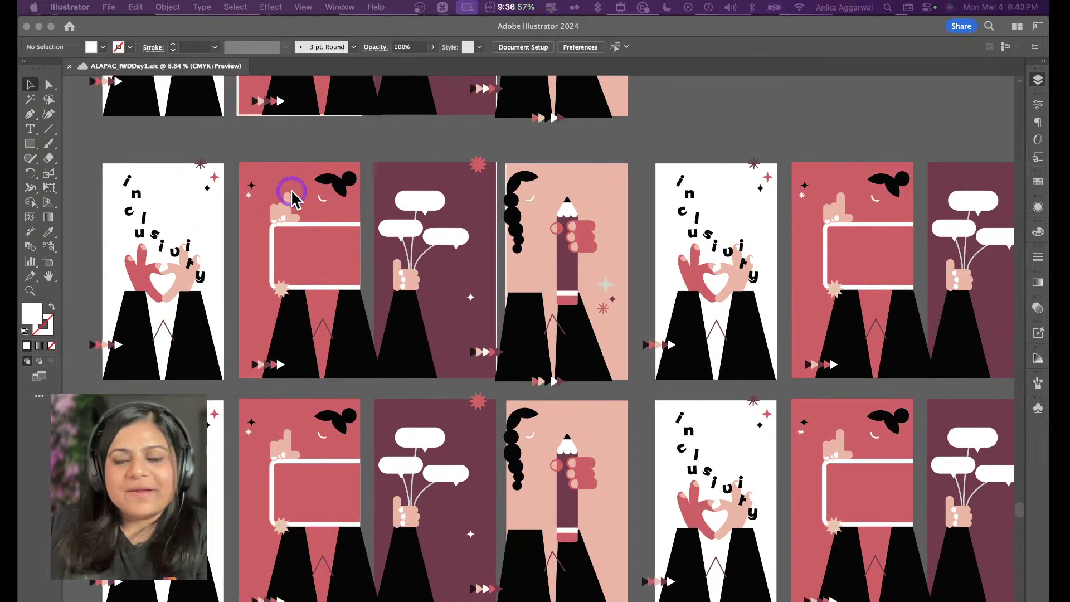
click(95, 156)
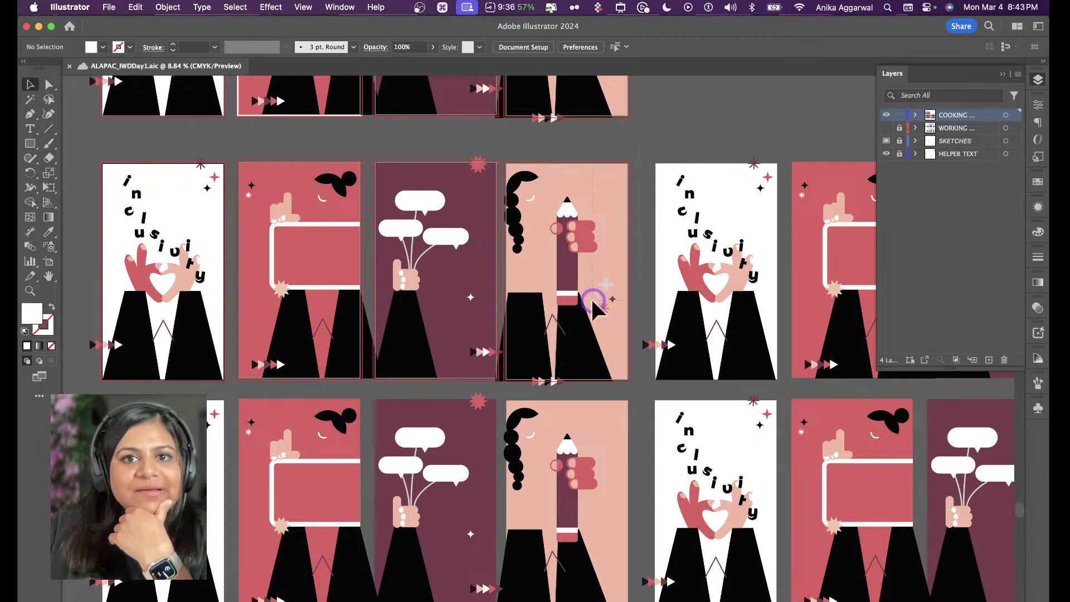
drag(592, 301, 86, 390)
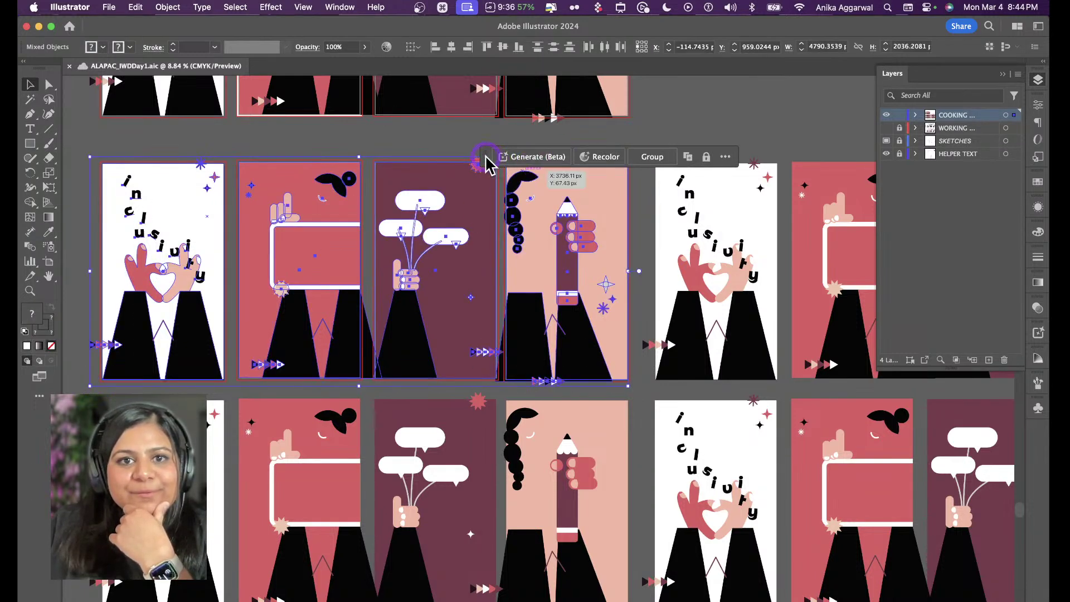
drag(486, 161, 545, 118)
click(643, 112)
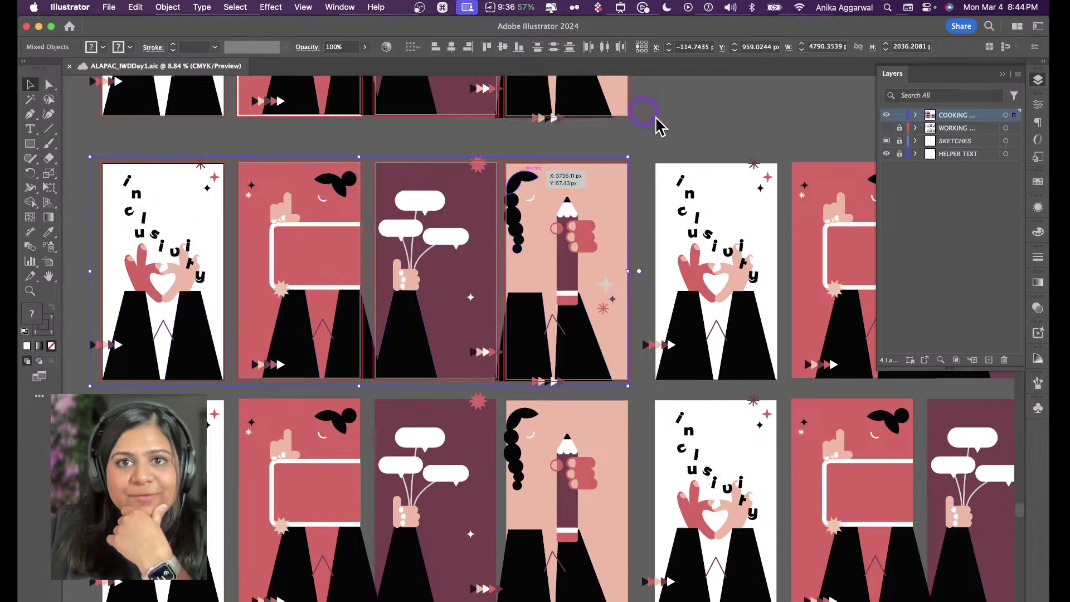
click(719, 186)
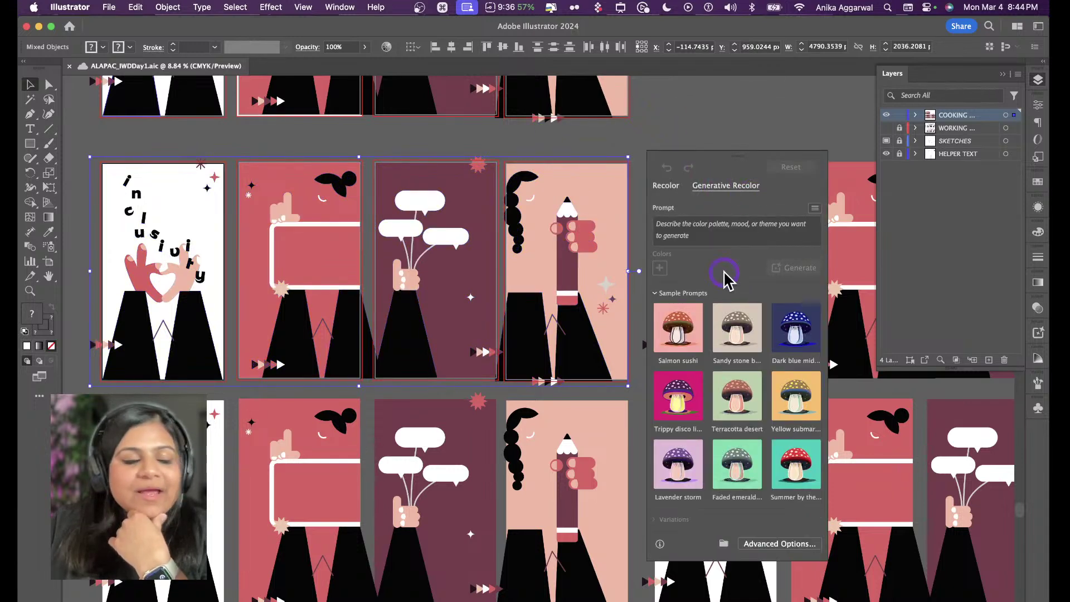
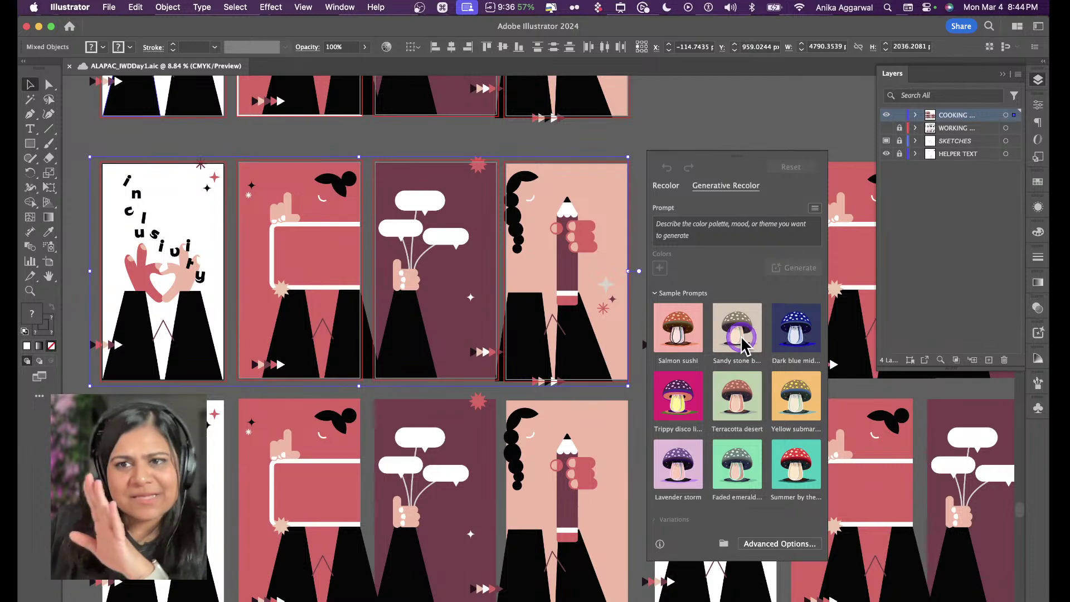
click(683, 460)
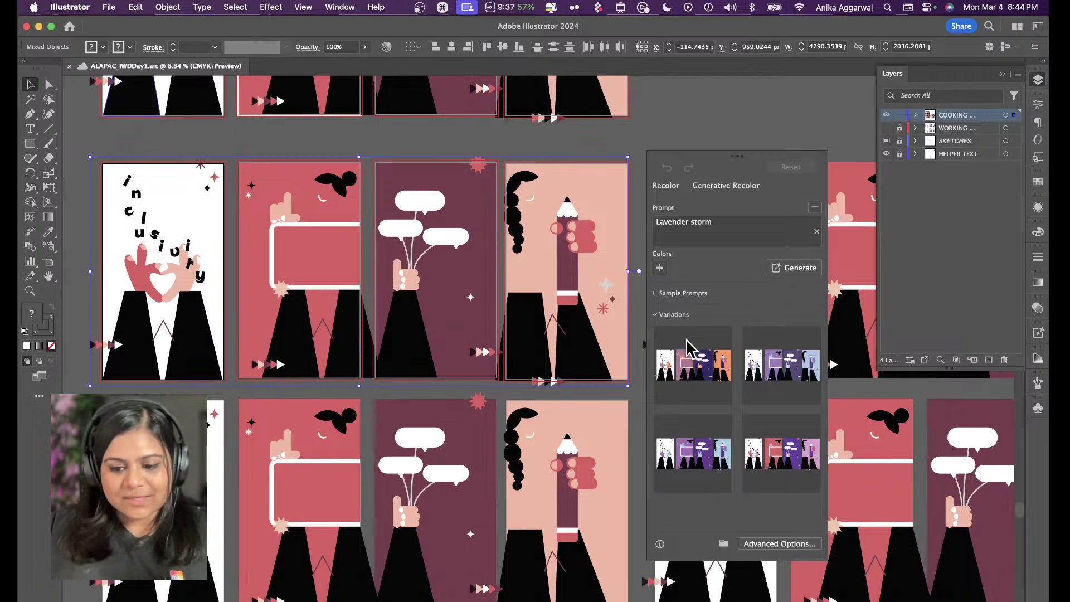
Try the four Lavender storm variations on the selected artwork, ending with the mauve, navy and orange one
click(777, 390)
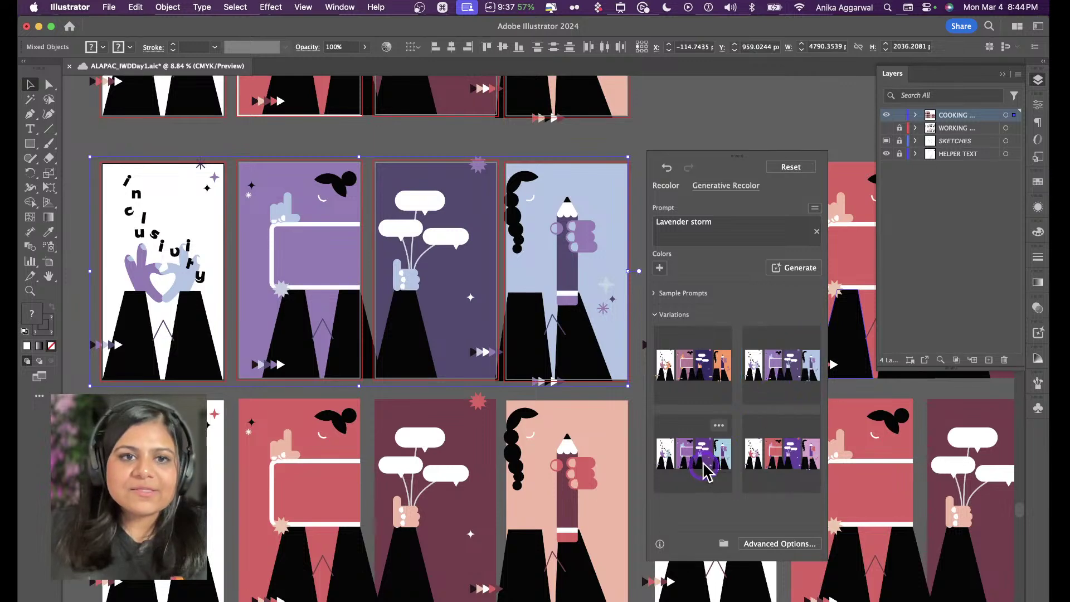
click(775, 387)
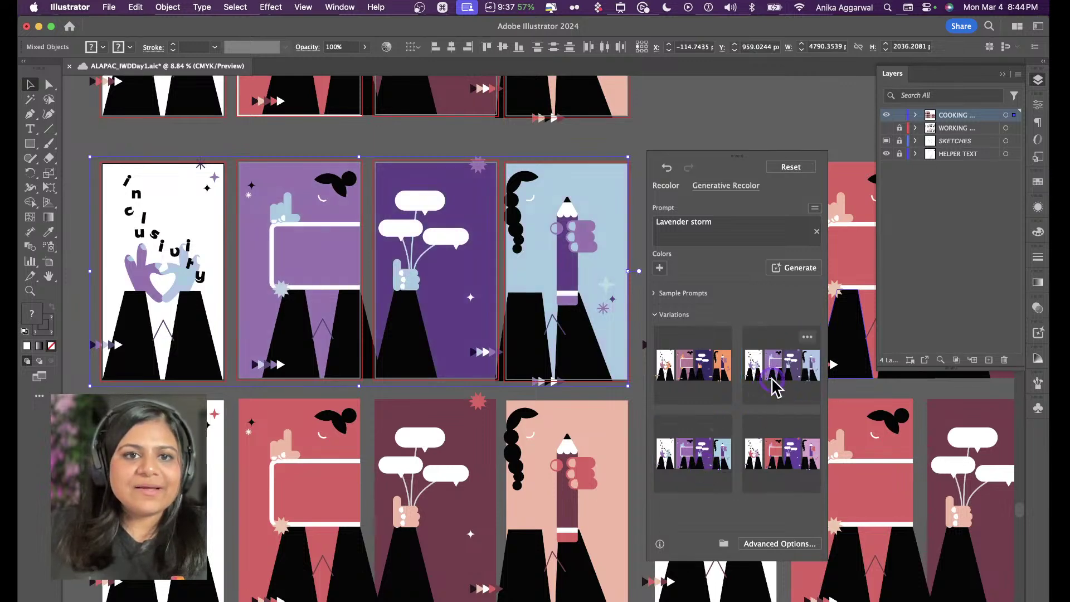
click(781, 468)
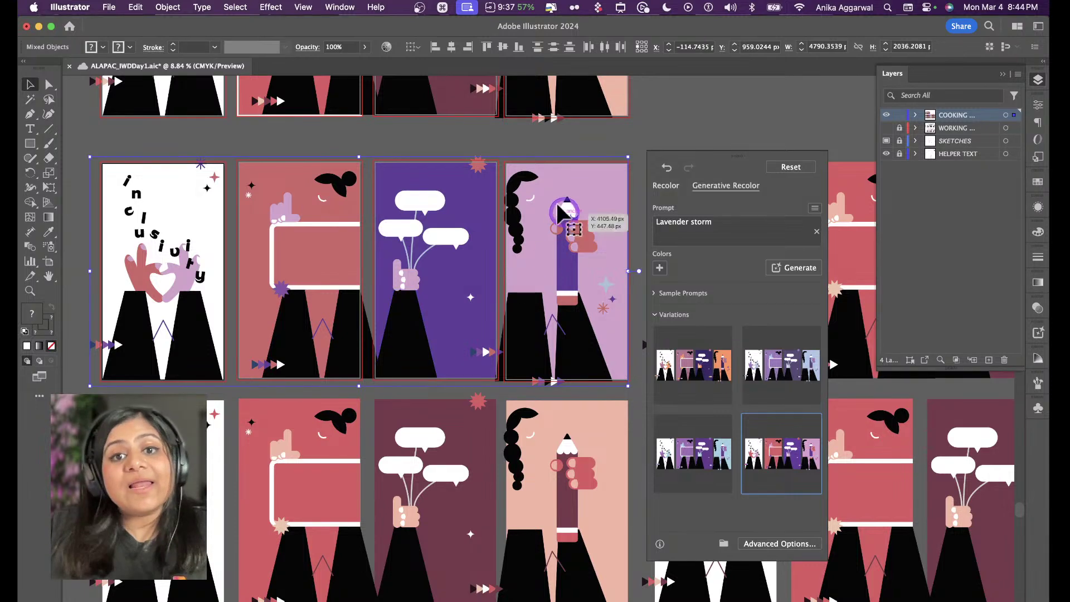
click(322, 261)
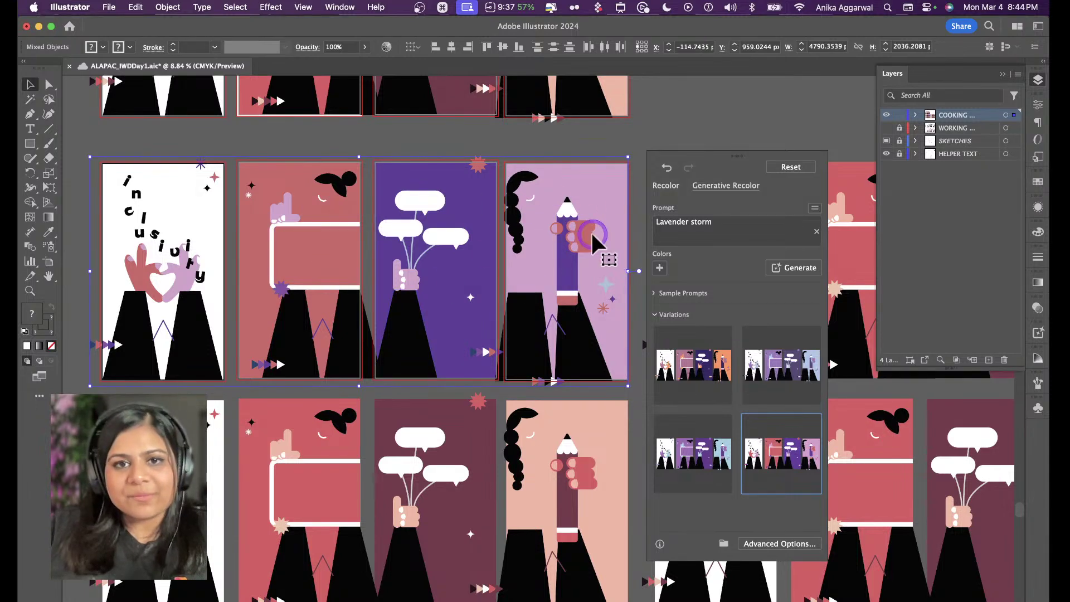
click(691, 370)
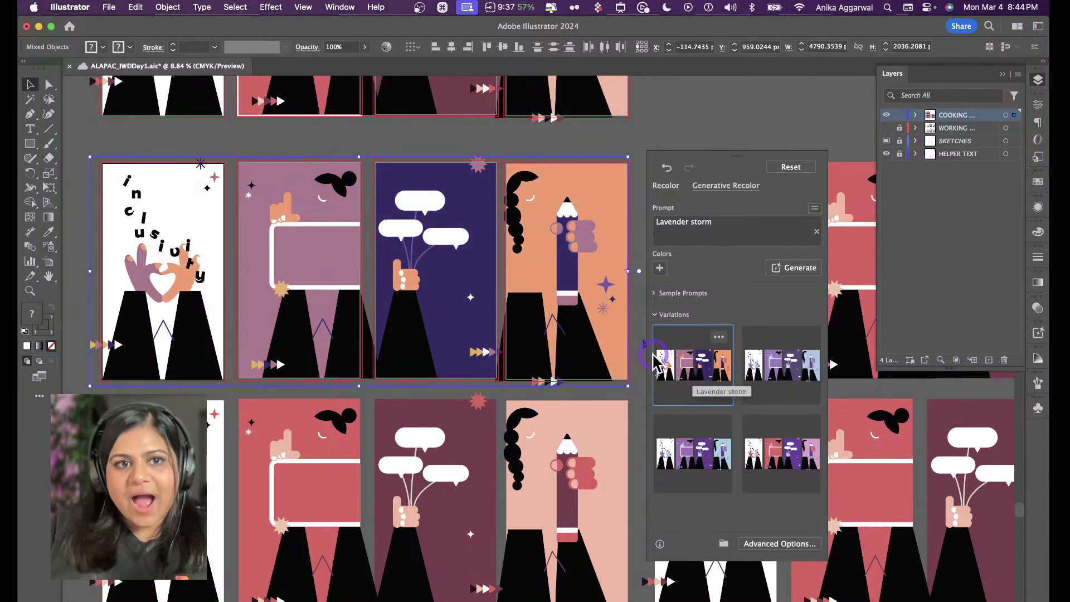
click(529, 326)
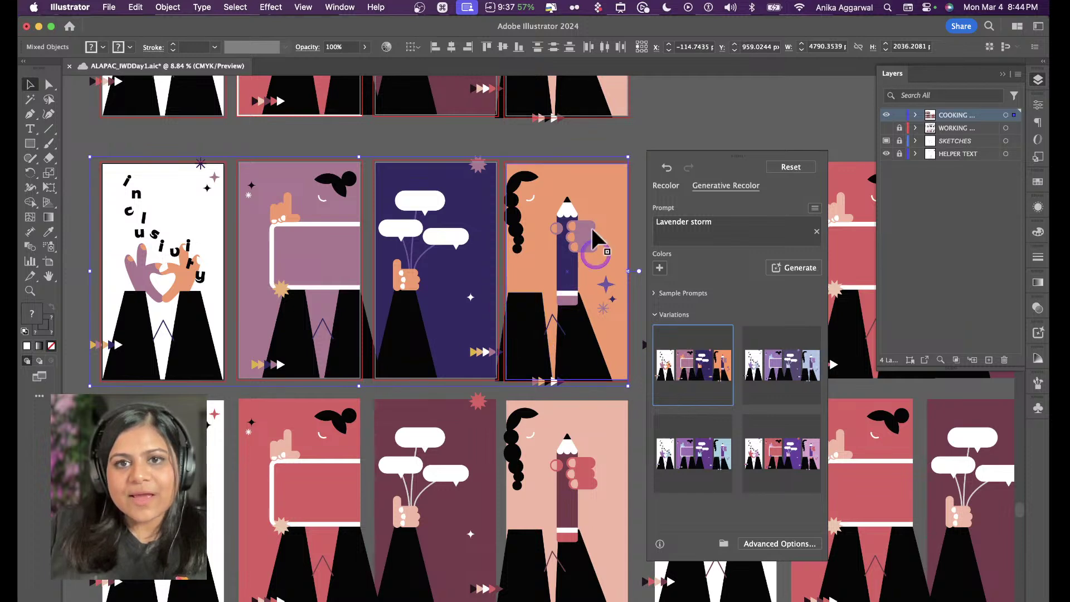
Generate more Lavender storm variations and apply the purple and golden yellow one to the selected artwork
click(689, 174)
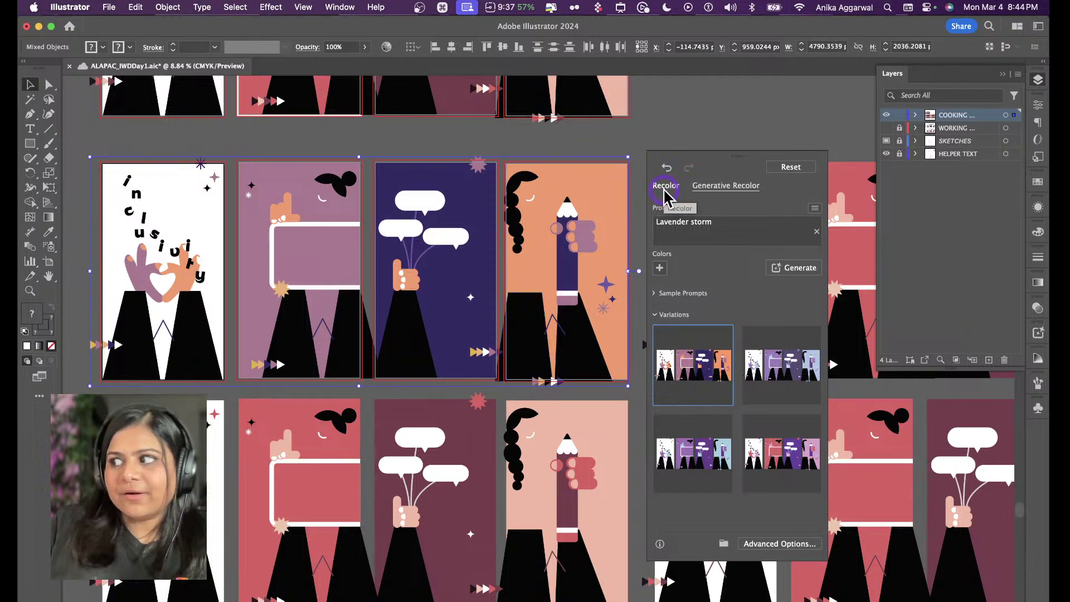
click(791, 268)
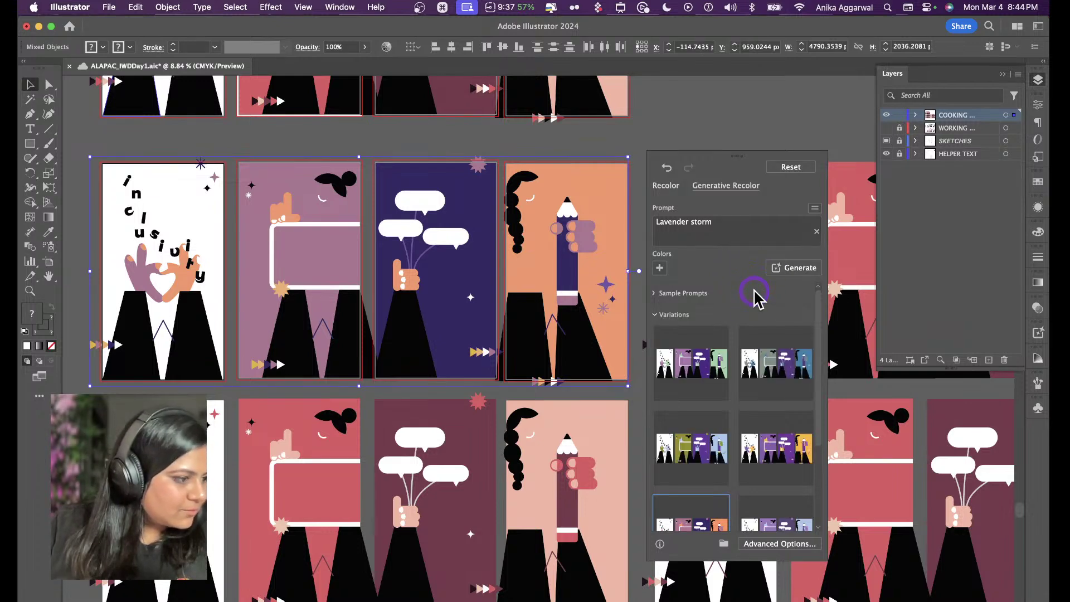
click(779, 440)
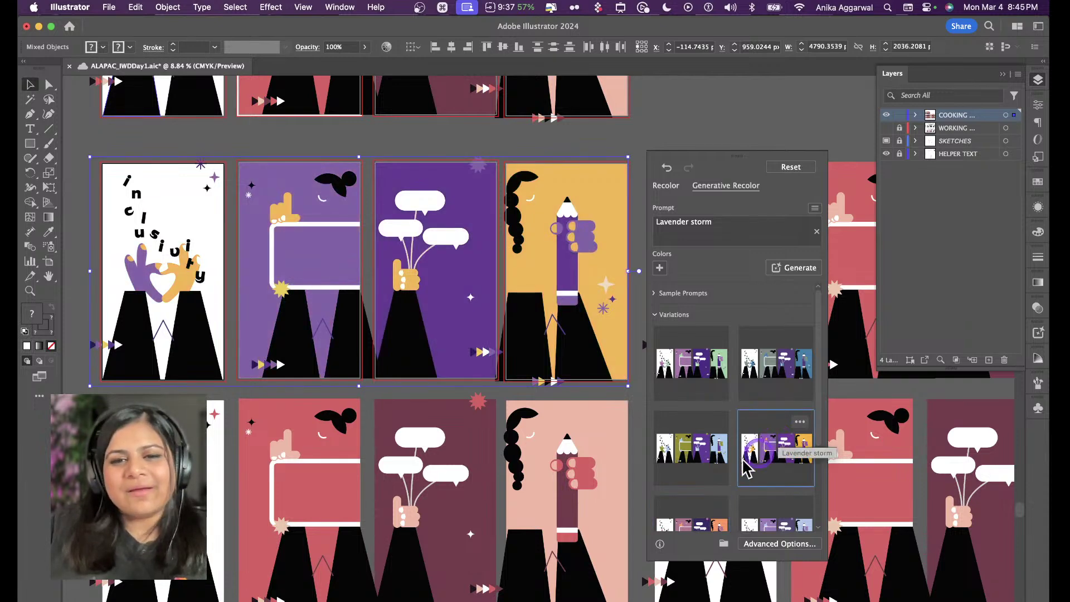
Compare other Lavender storm variations on the selected artwork, including the green and blue one, ending with the purple and golden yellow one
click(691, 468)
click(783, 371)
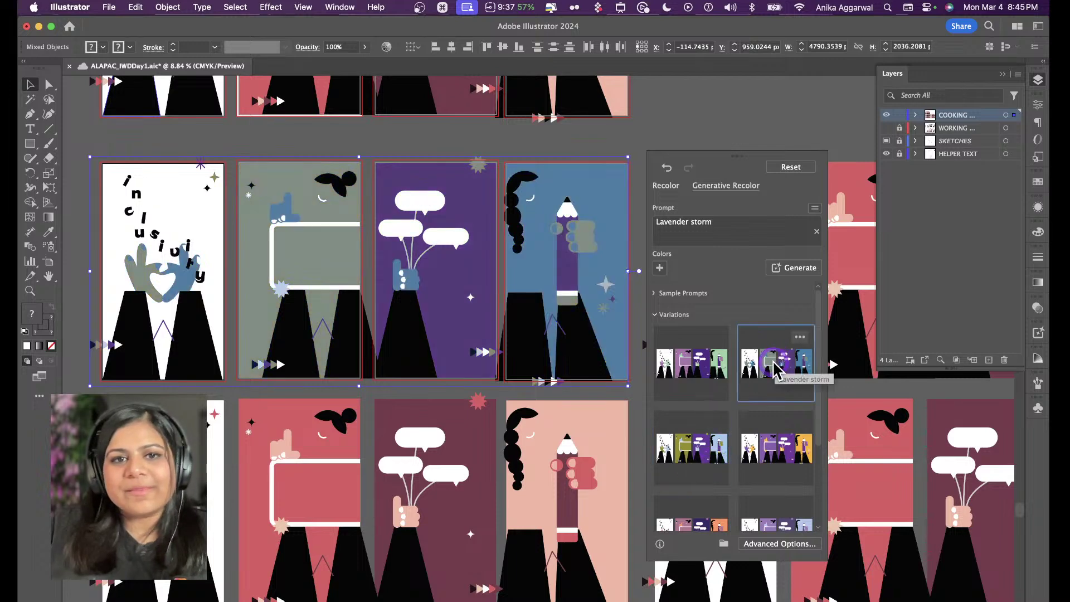
click(703, 374)
click(762, 461)
scroll(764, 458, down, 2)
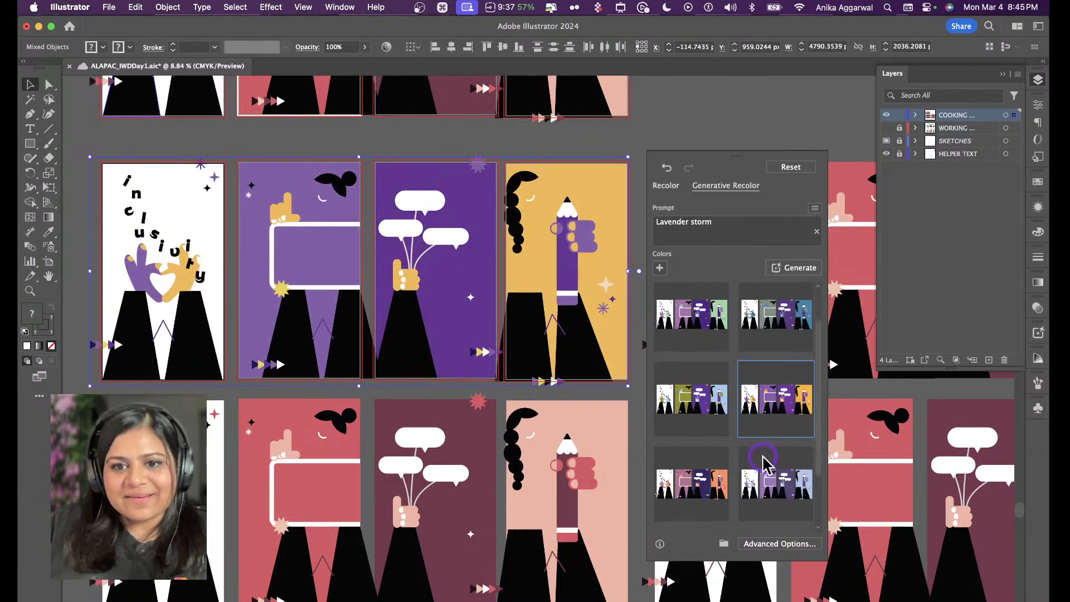
click(705, 493)
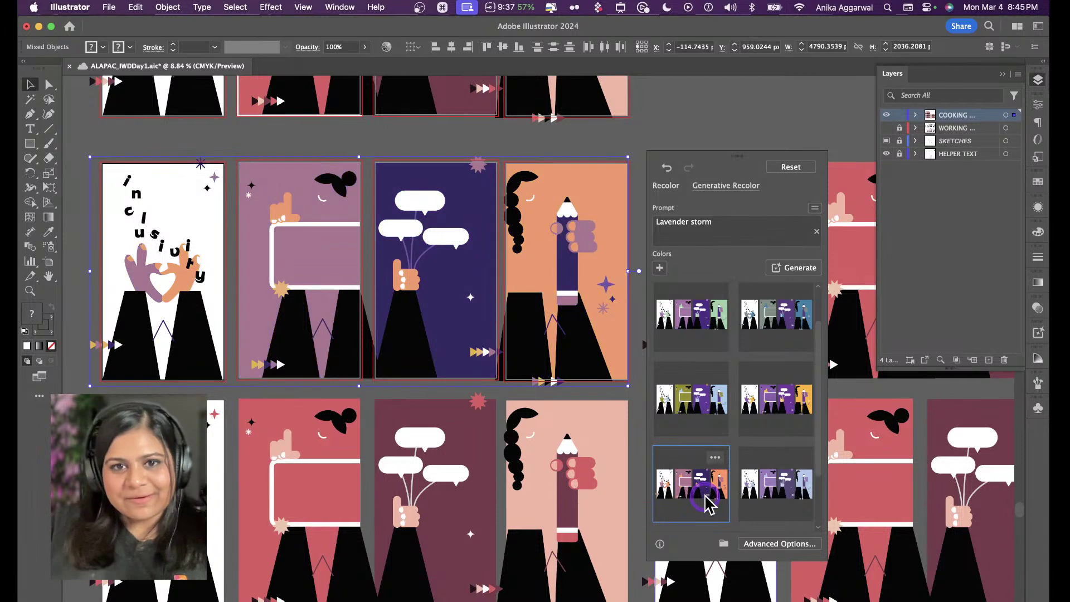
click(778, 416)
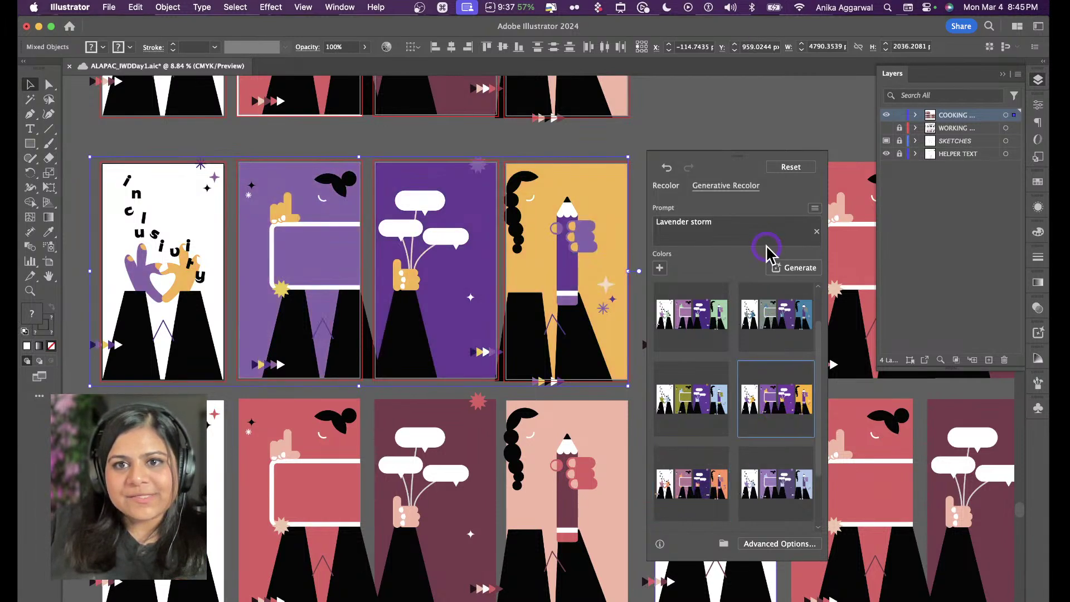
Generate another batch of Lavender storm variations, try each on the artwork, reapply the purple and golden yellow one, and deselect
click(796, 272)
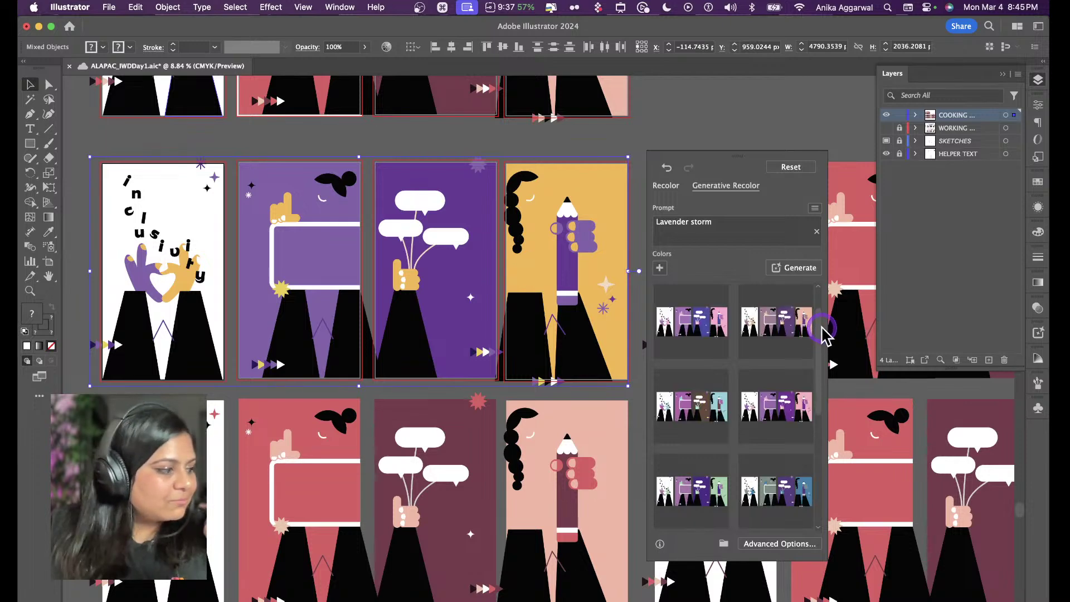
click(758, 331)
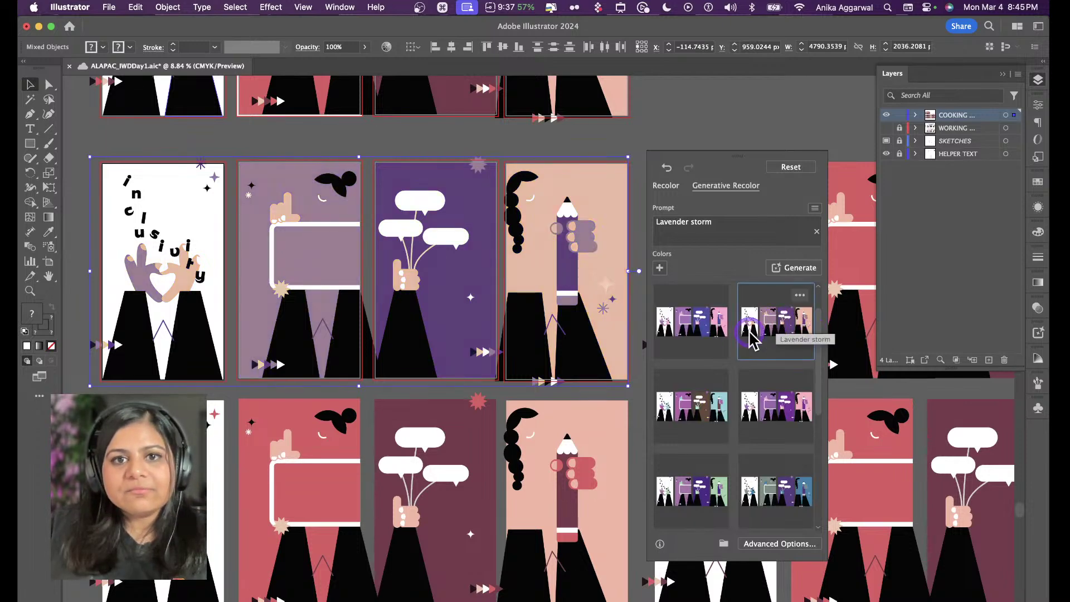
click(707, 338)
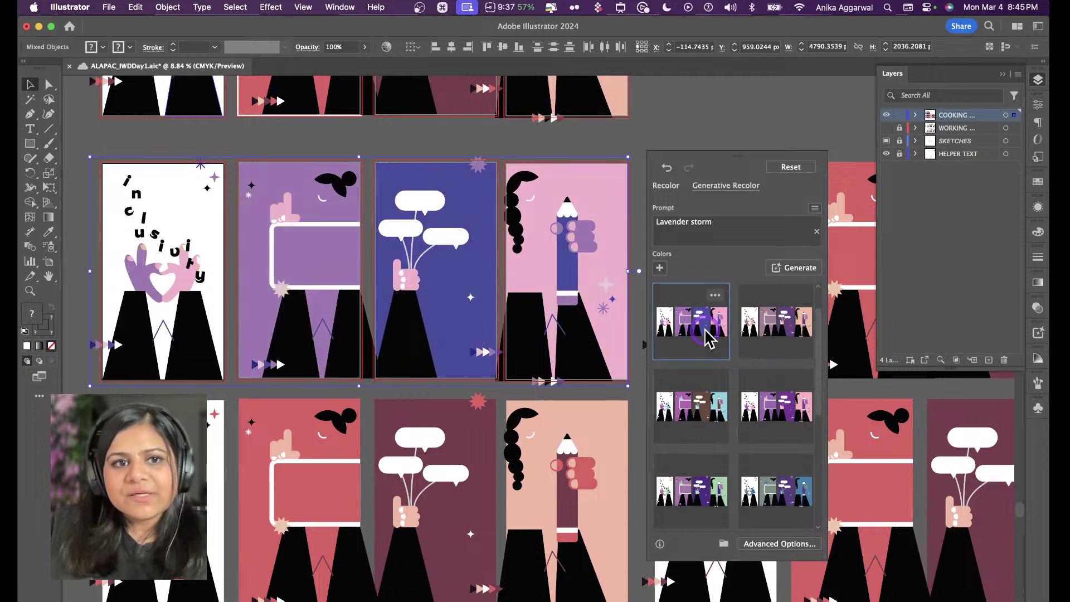
click(705, 429)
click(770, 423)
scroll(769, 424, down, 3)
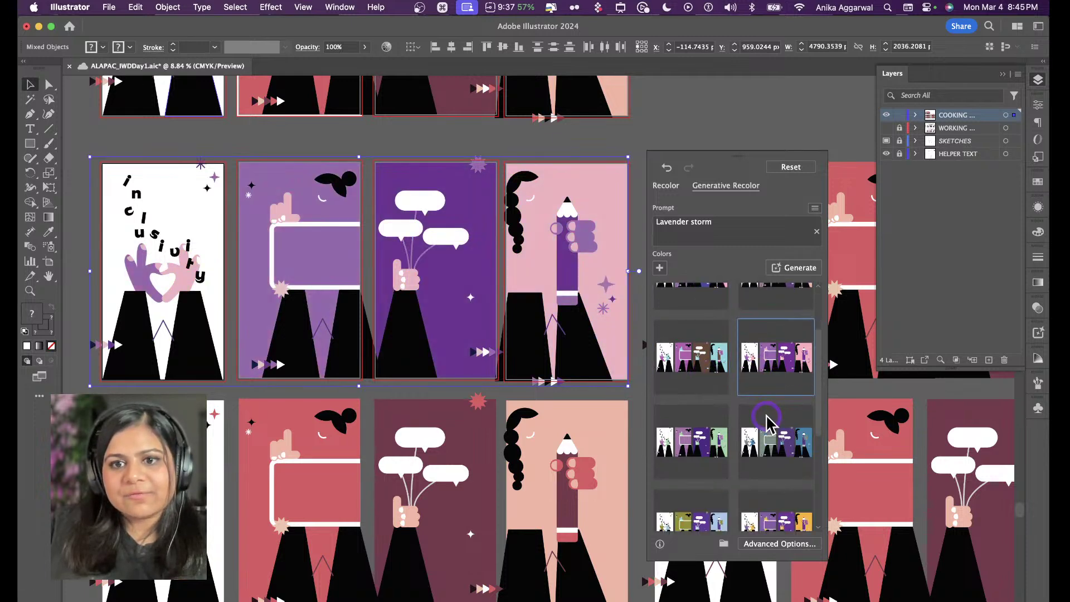
click(767, 463)
click(694, 123)
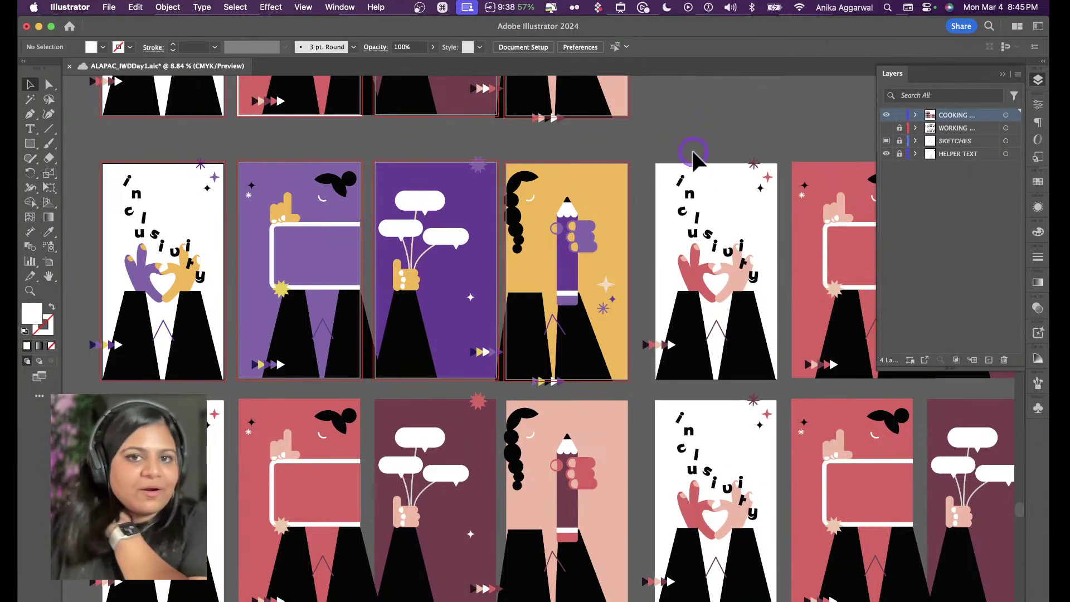
scroll(357, 332, down, 4)
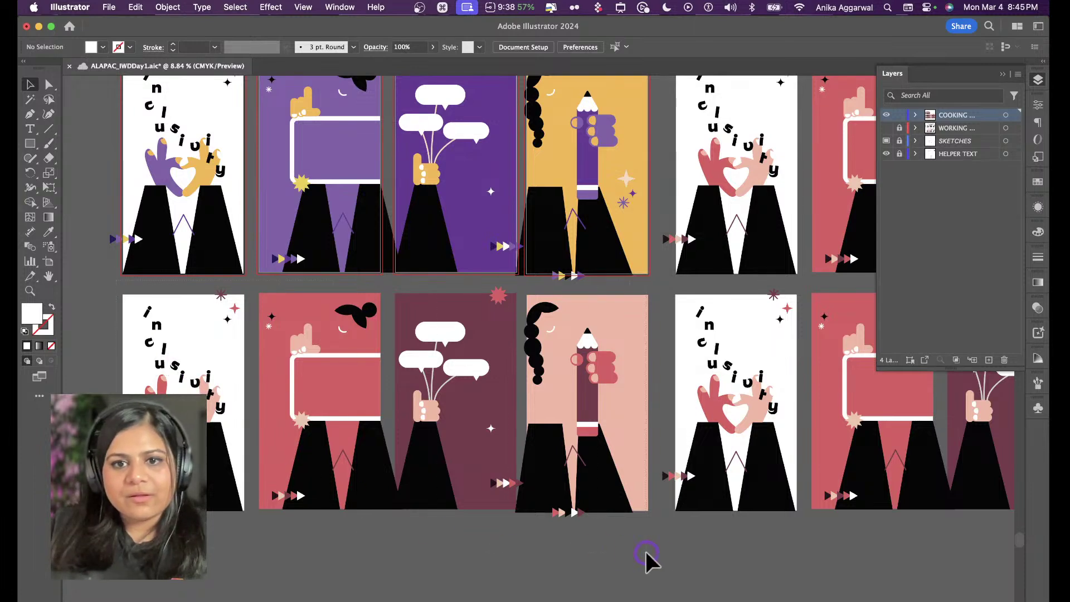
drag(660, 549, 658, 545)
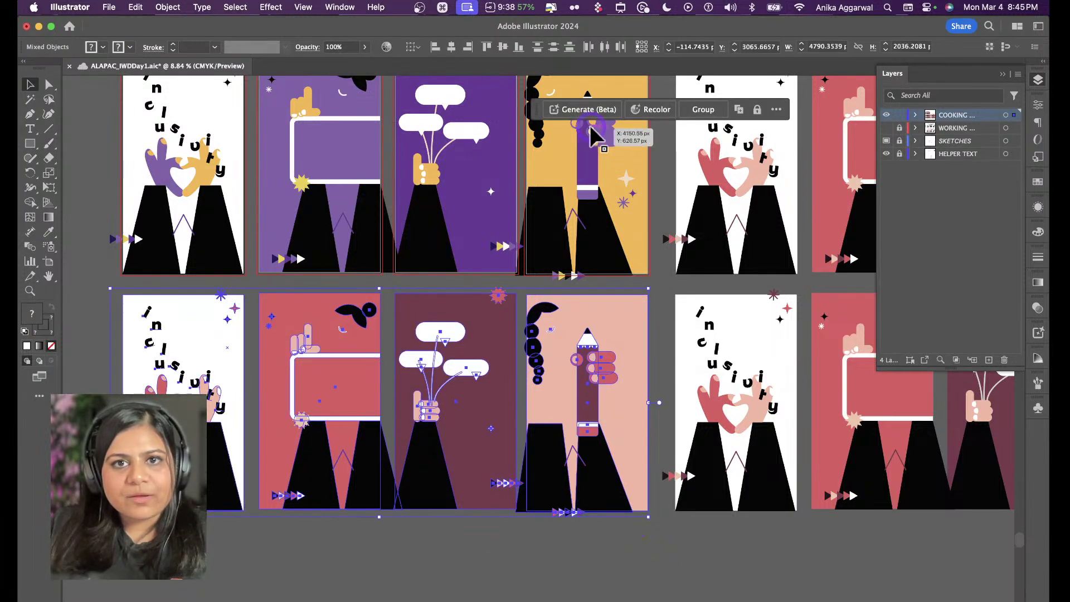
click(638, 112)
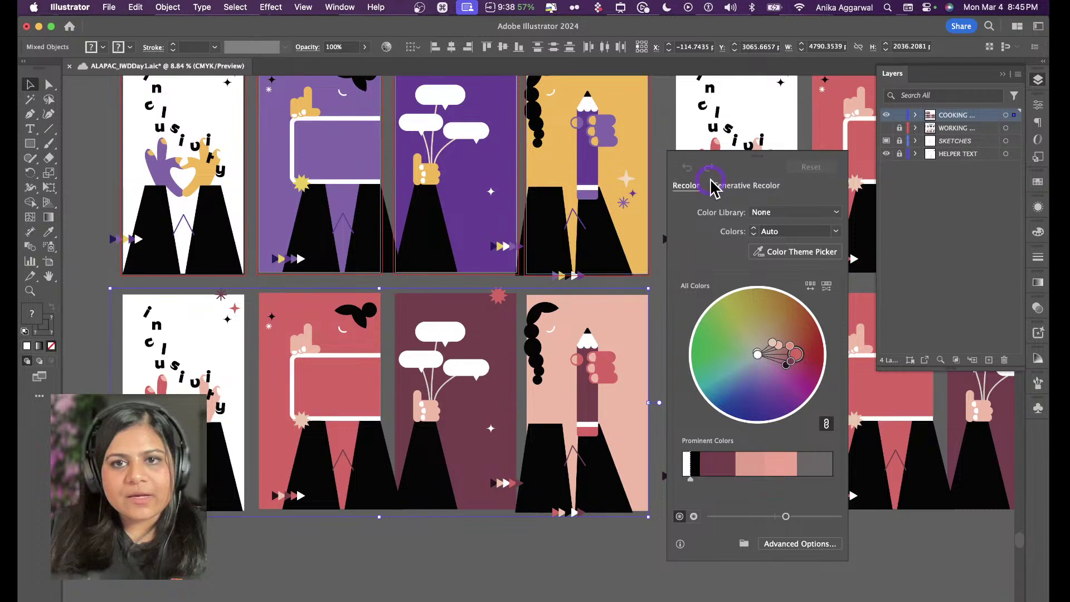
click(732, 188)
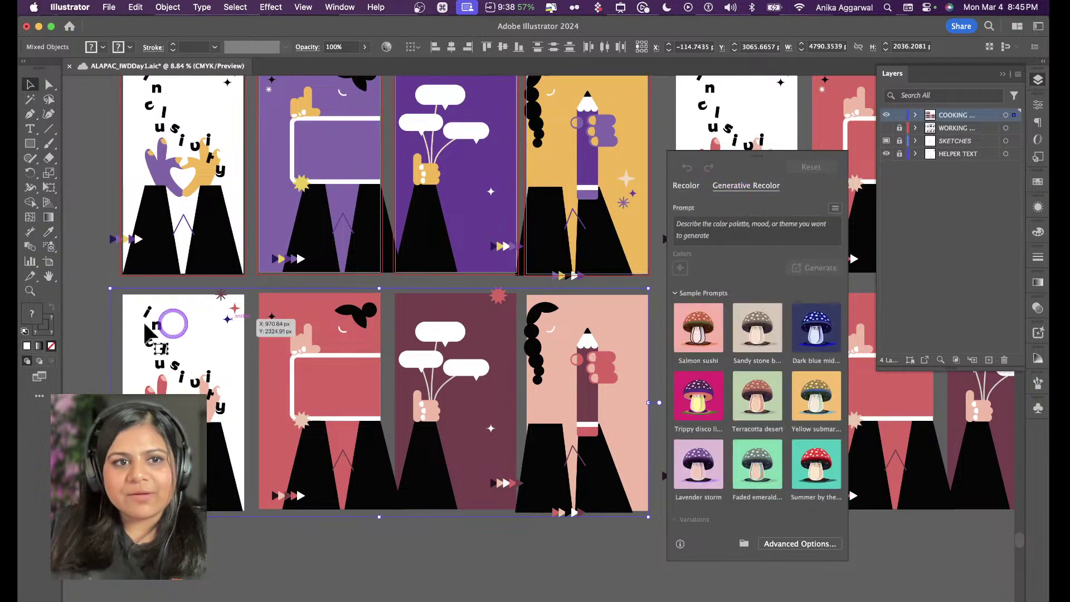
click(86, 320)
Examine the session plan notes beside the sketch artboards and return to the rows of recolored sets
scroll(86, 318, down, 5)
scroll(133, 299, up, 5)
scroll(133, 298, left, 6)
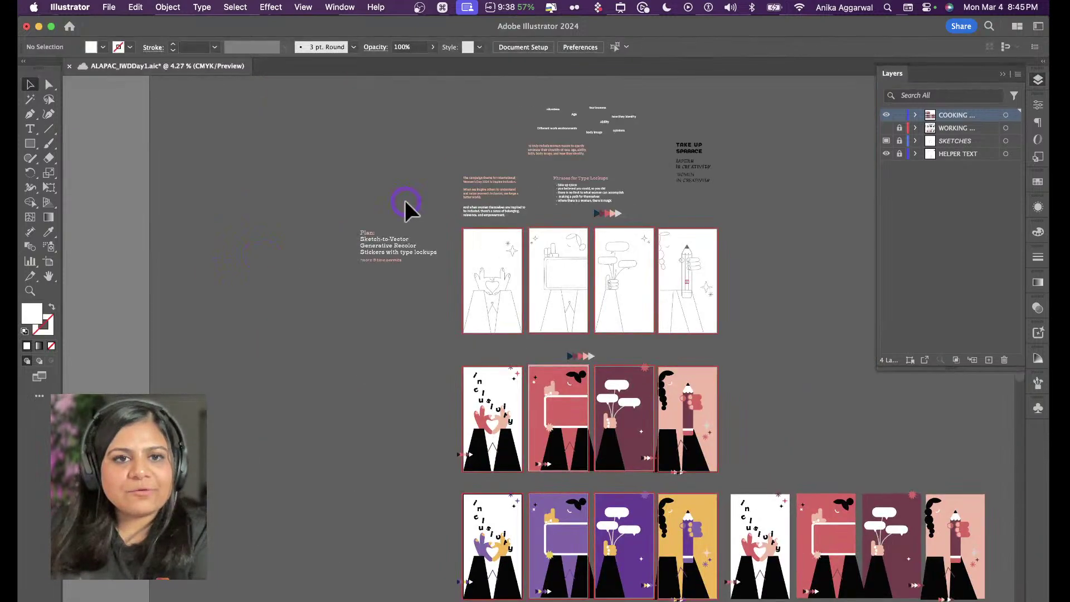
scroll(405, 200, up, 6)
scroll(397, 311, up, 3)
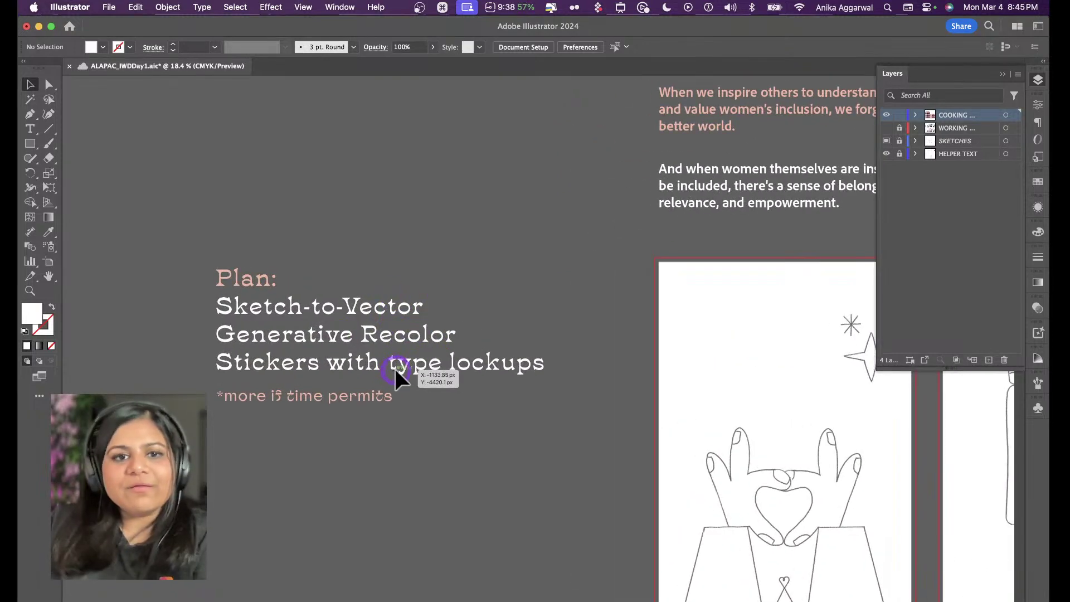
scroll(395, 371, down, 5)
scroll(394, 368, down, 3)
scroll(382, 375, down, 6)
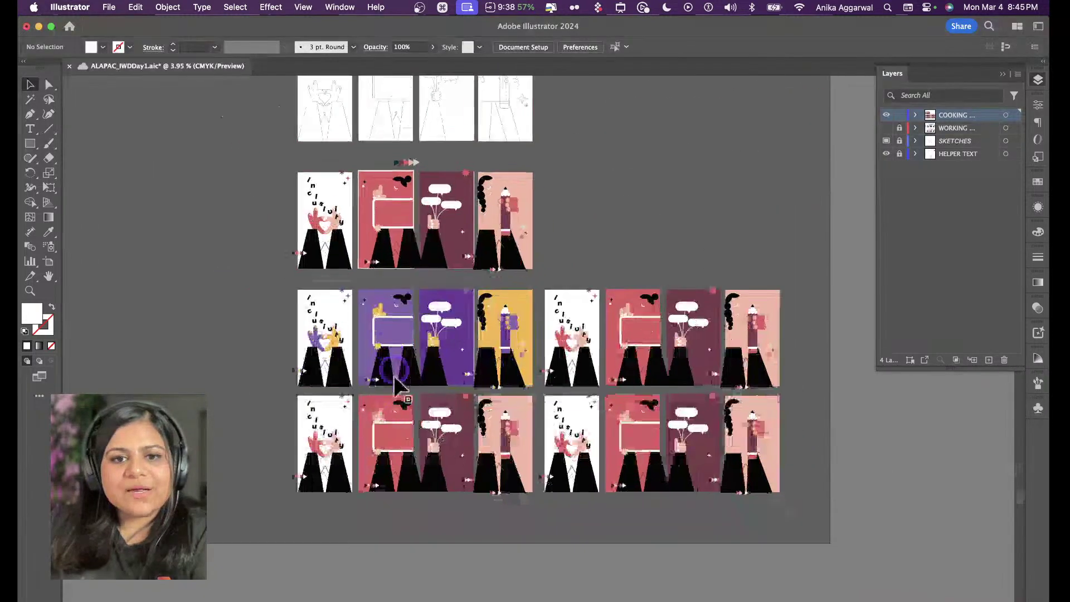
Select the red set directly below the purple and golden yellow one and generate Generative Recolor variations from the prompt "summer vibe ocean purple"
scroll(380, 468, up, 5)
drag(94, 246, 716, 598)
drag(874, 583, 873, 584)
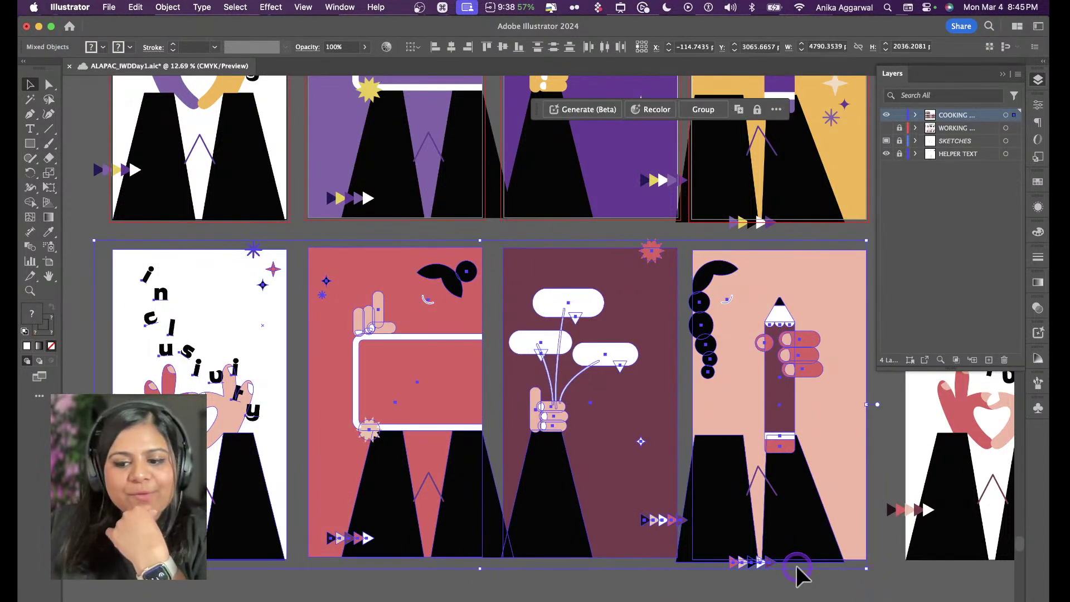
click(647, 111)
drag(870, 154, 549, 134)
click(602, 163)
click(614, 369)
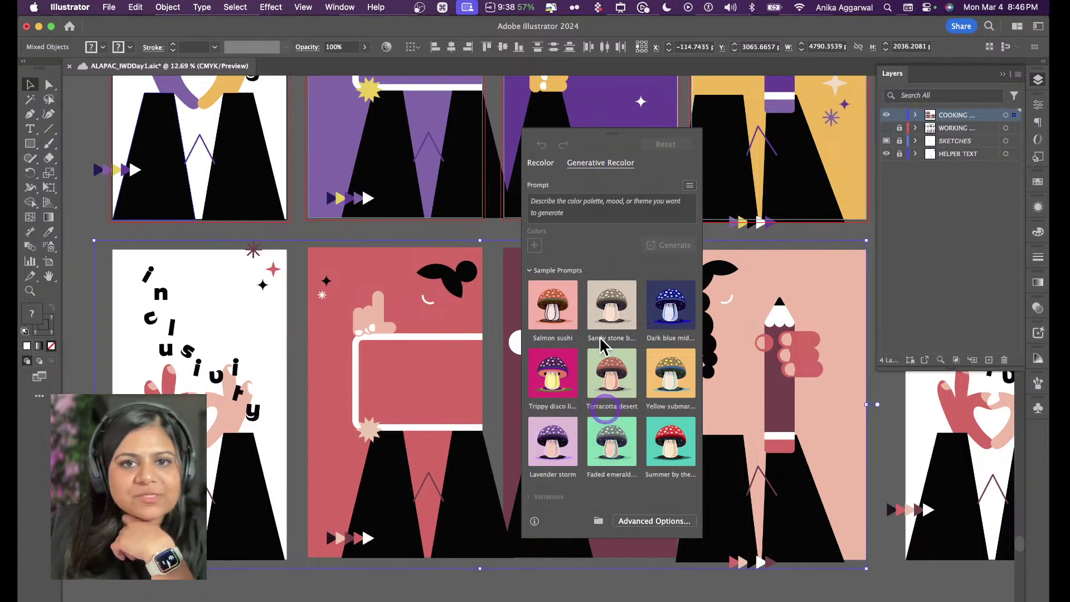
click(587, 206)
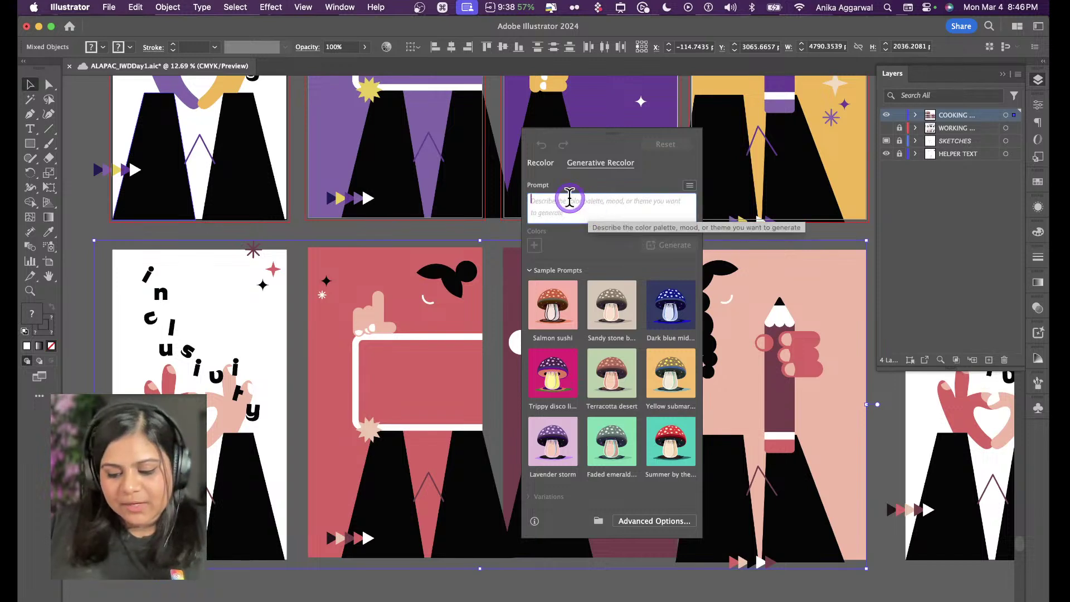
text(summer vibe oc)
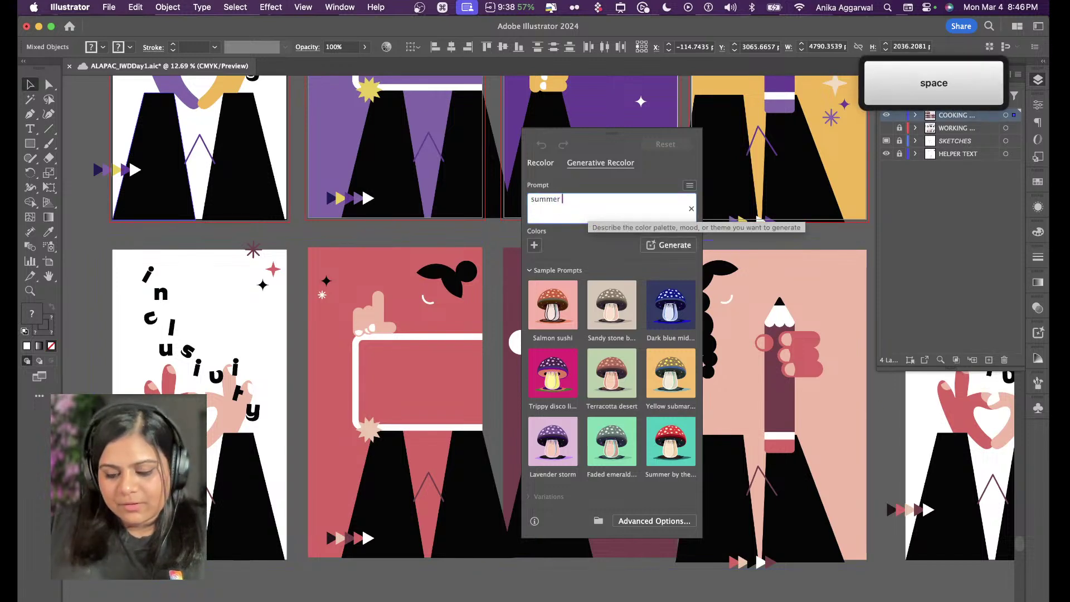
text(ean)
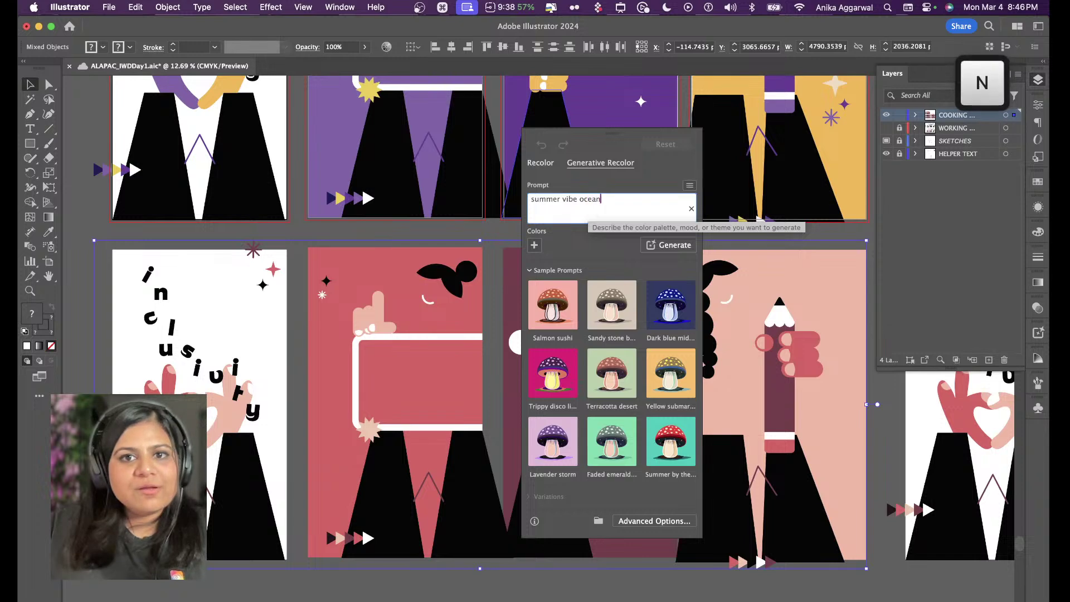
text( purple)
key(Return)
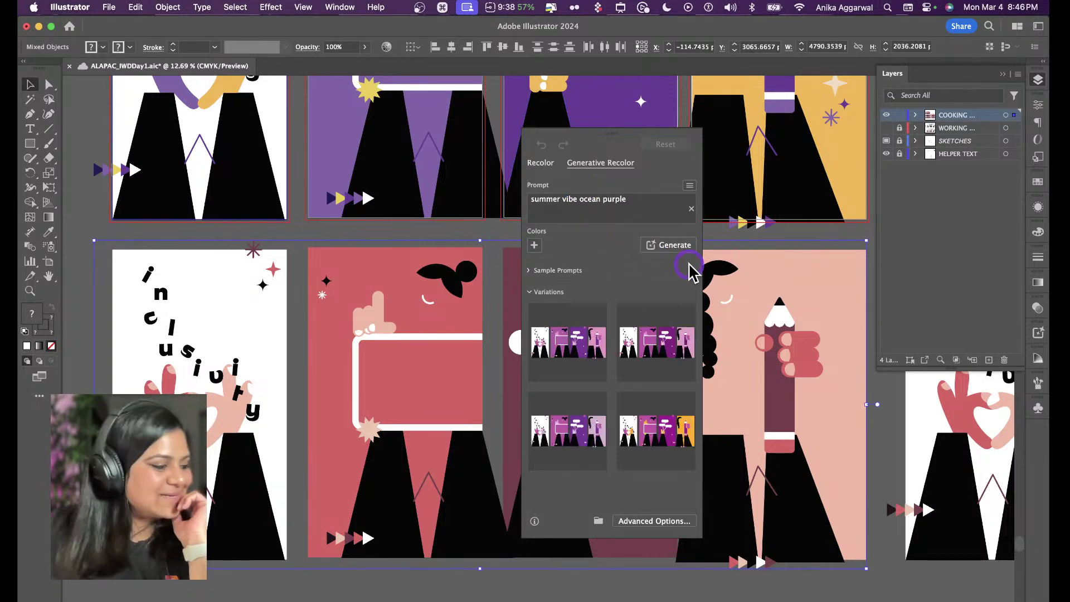
Try the "summer vibe ocean purple" variations on the selected set, ending with the magenta and golden yellow one
click(641, 430)
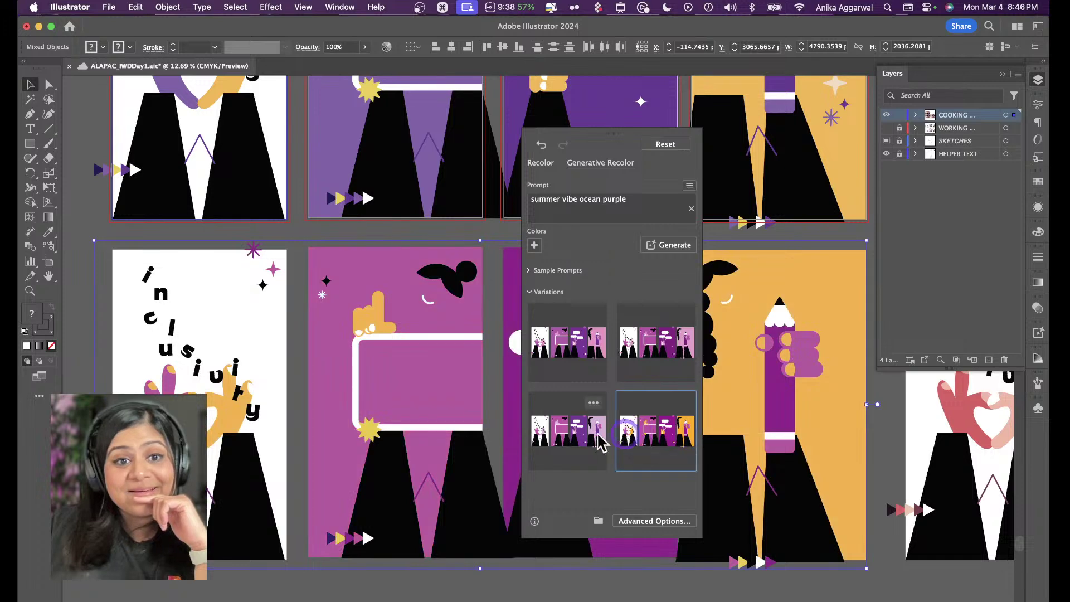
click(574, 441)
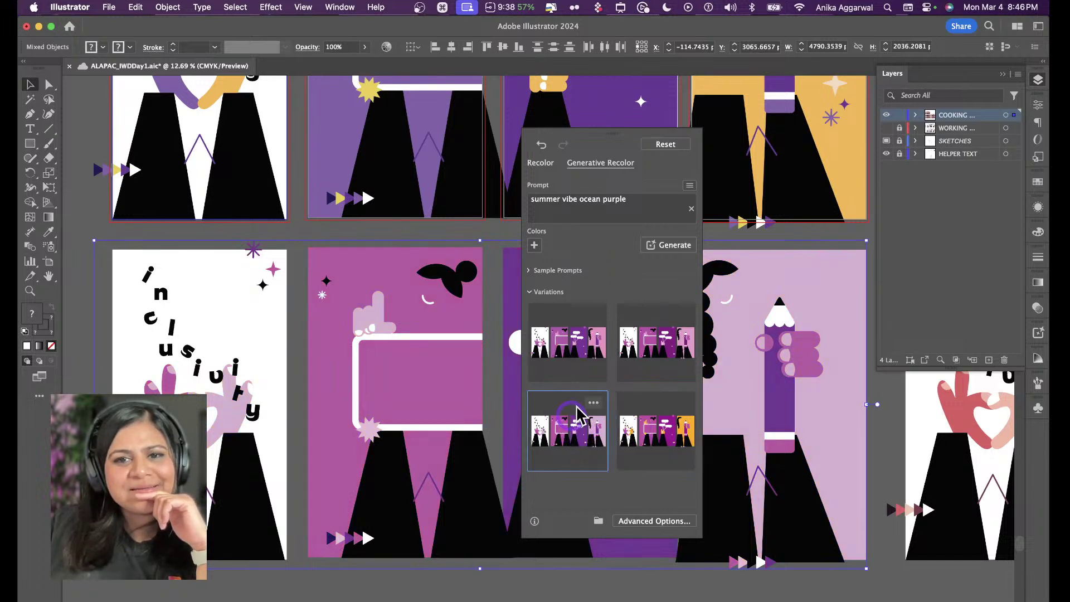
click(650, 346)
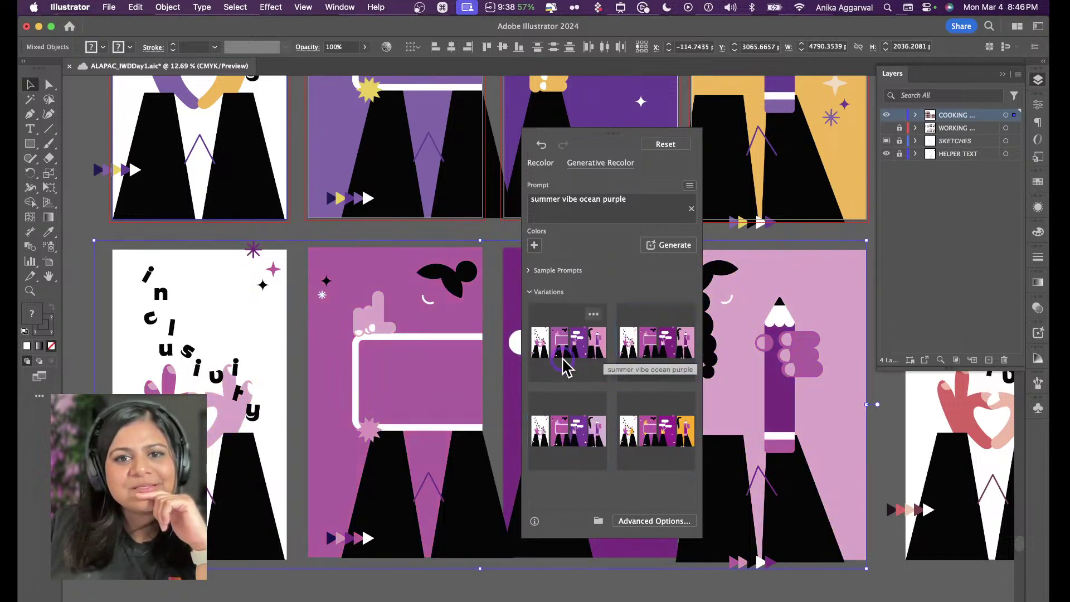
click(657, 435)
Generate more "summer vibe ocean purple" variations and apply the magenta, purple and light pink one to the selected set
click(683, 246)
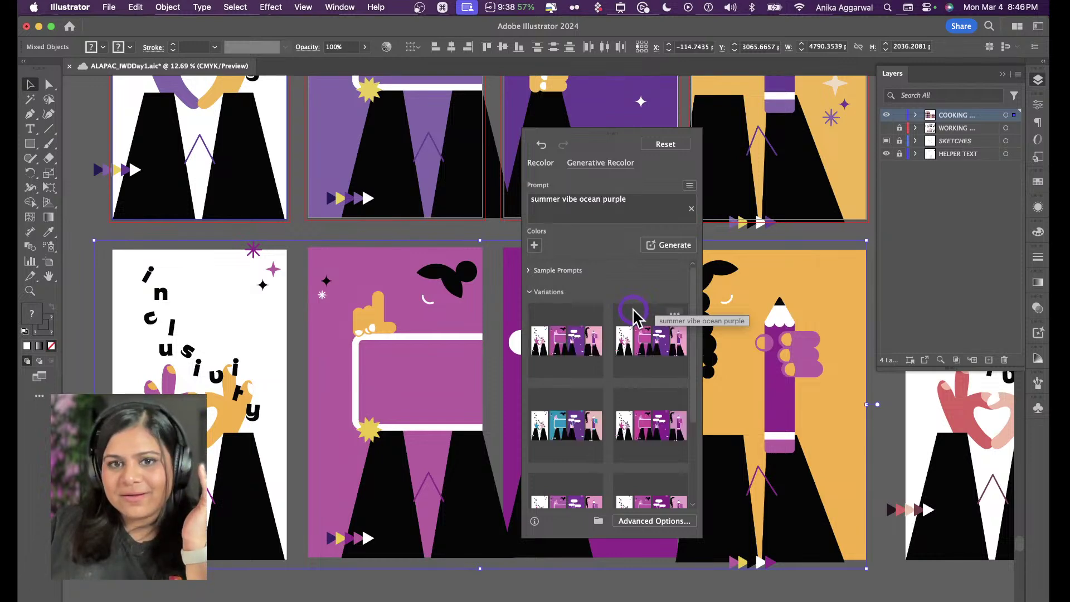
click(640, 362)
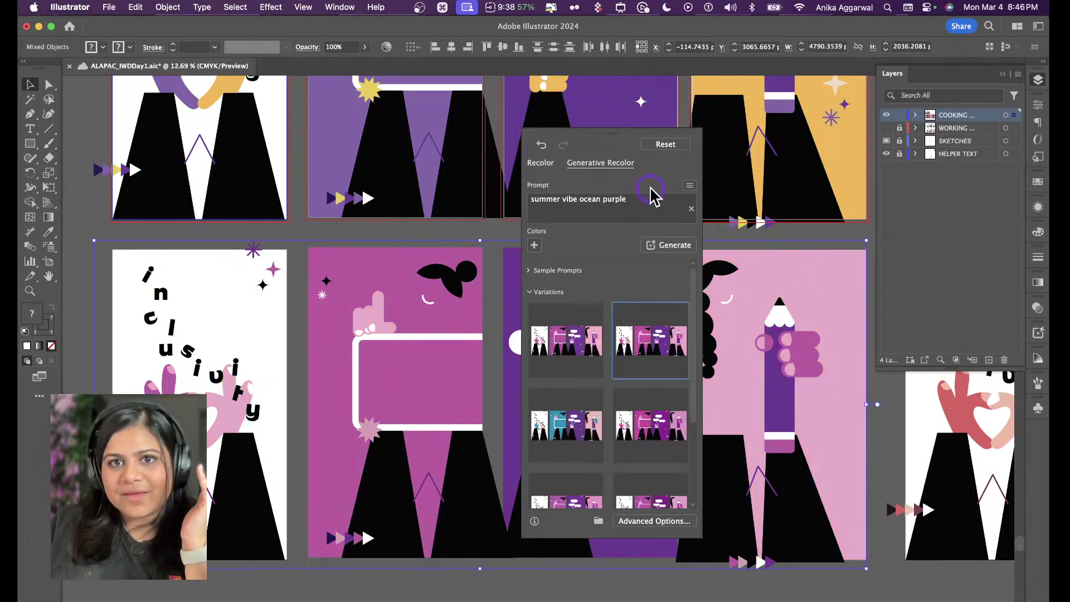
drag(617, 136, 531, 86)
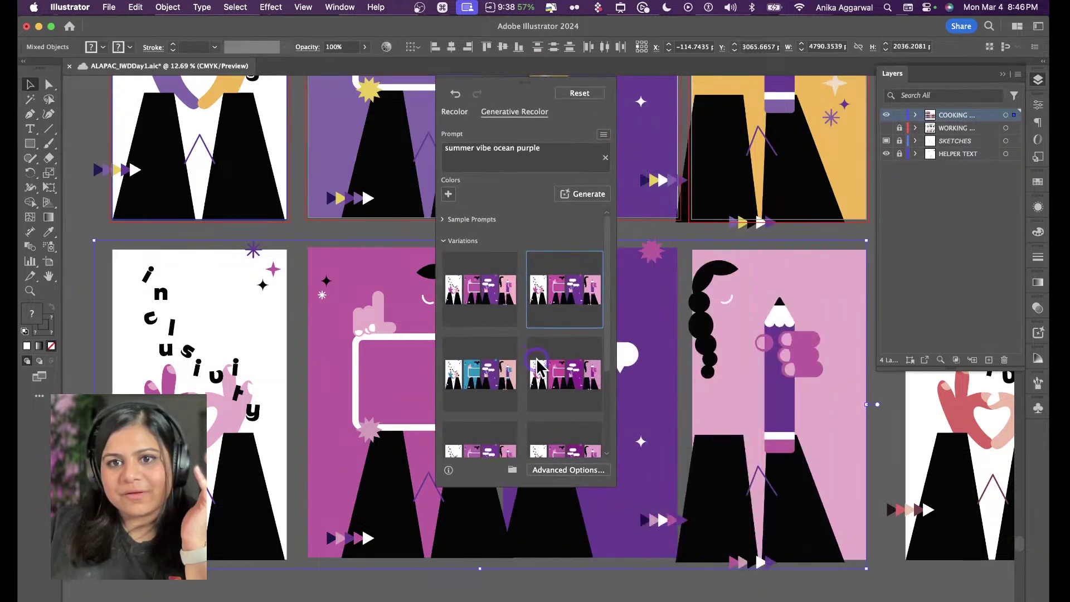
click(510, 354)
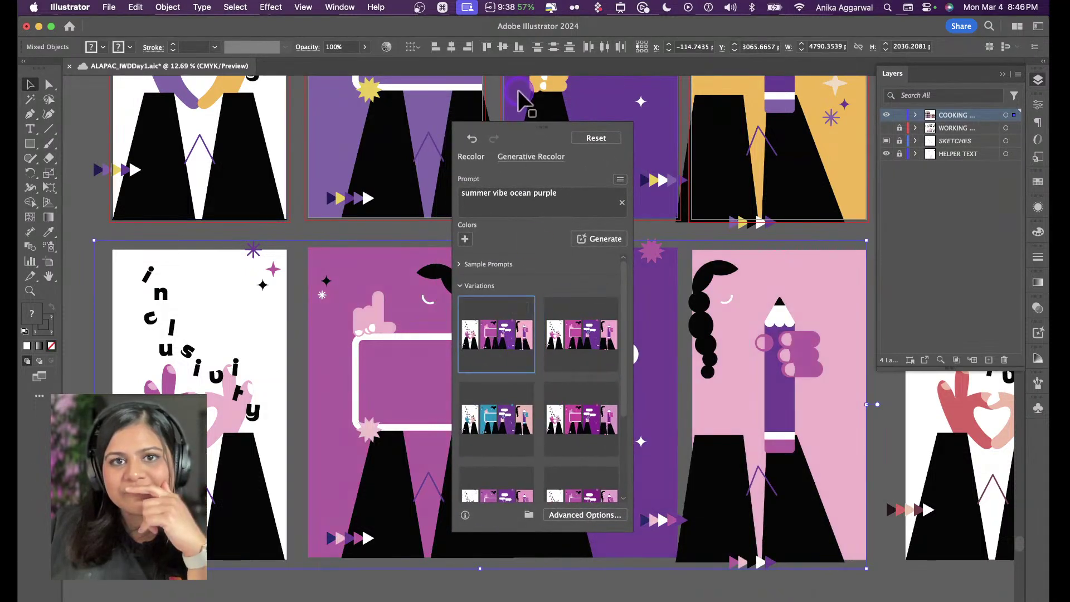
mouse_move(525, 131)
mouse_down()
mouse_move(251, 146)
mouse_move(493, 134)
mouse_move(532, 143)
mouse_up()
Generate variations from the new prompt "twilight spectacle" for the selected set, and deselect the artwork
click(576, 203)
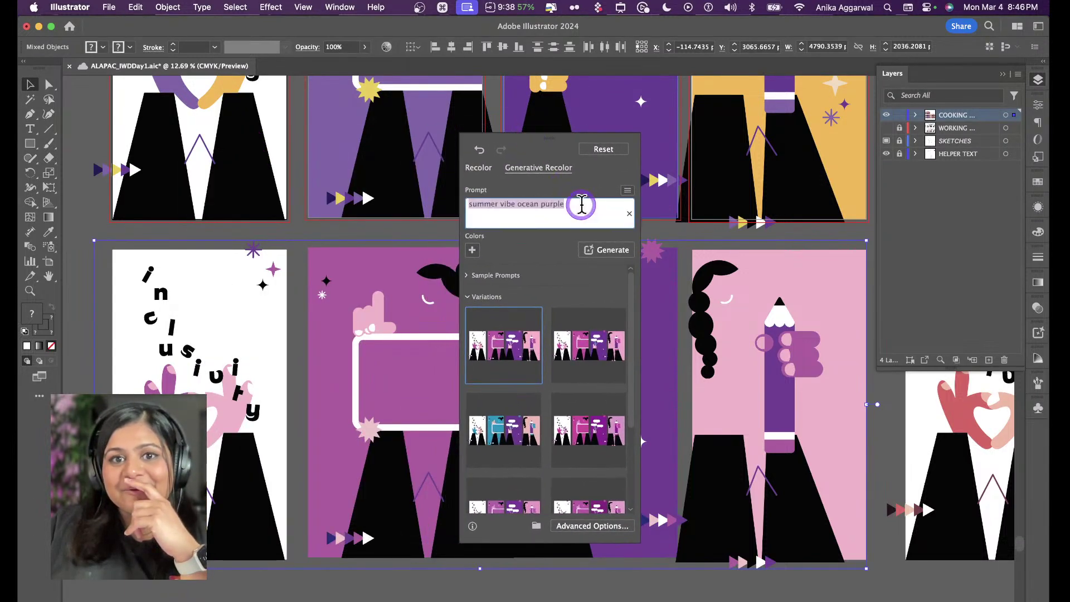
drag(575, 203, 469, 204)
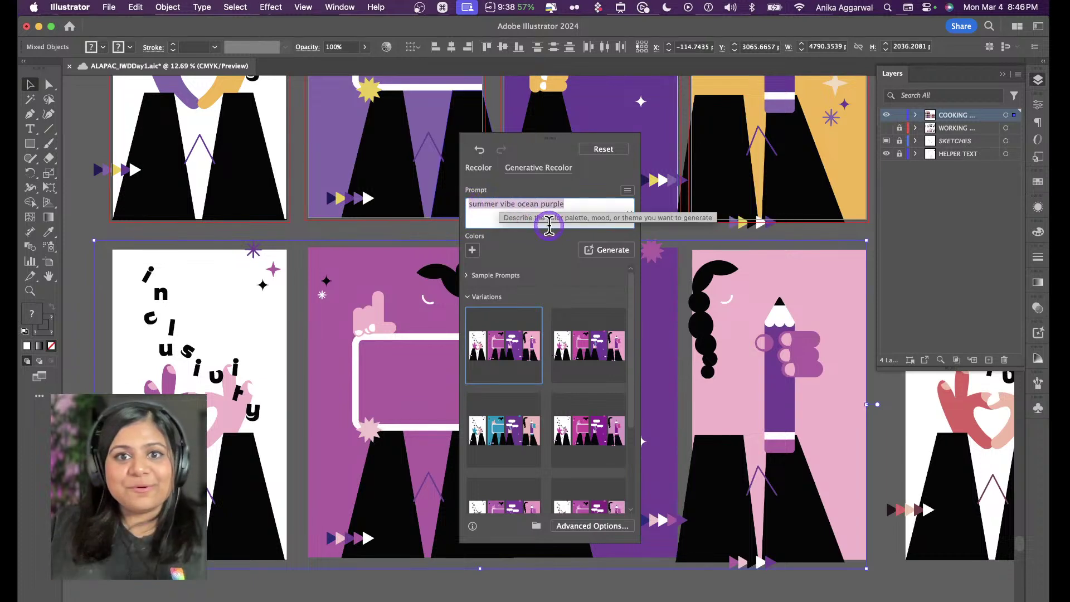
text(twi)
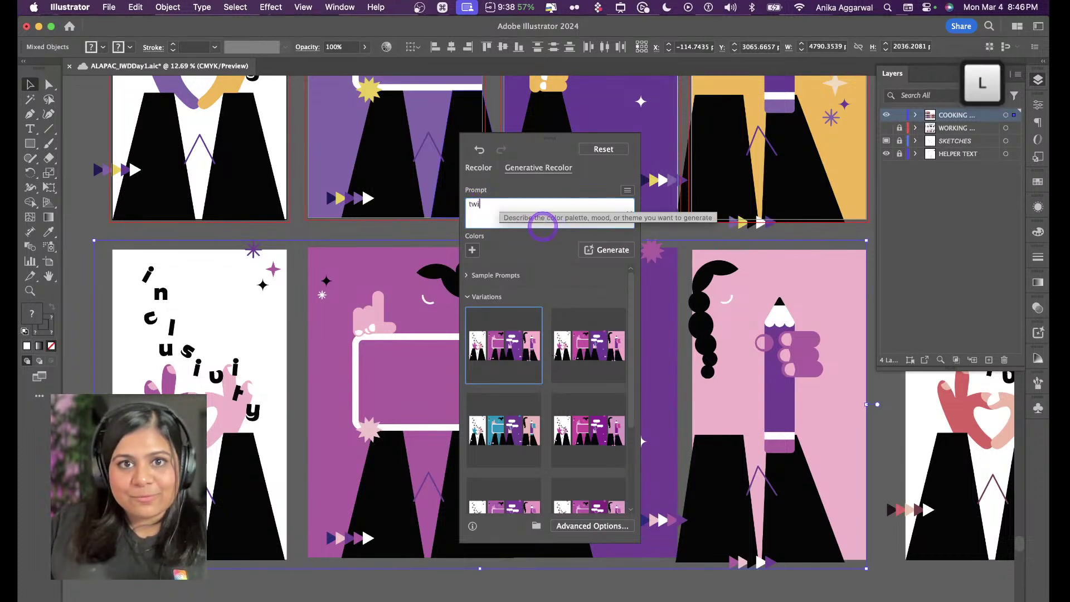
text(light spectab)
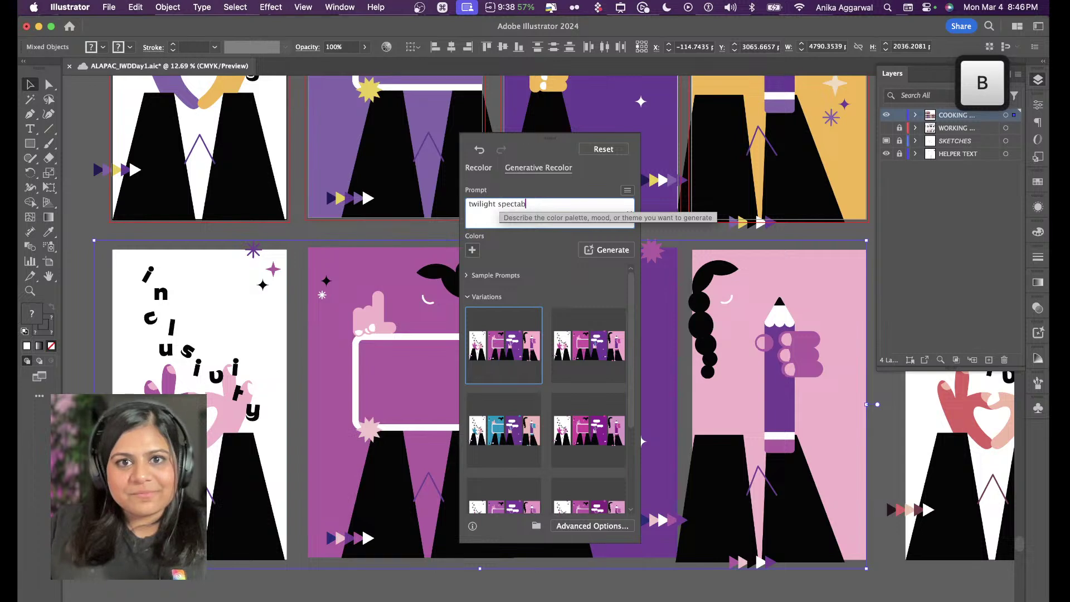
key(BackSpace)
text(cle)
key(Return)
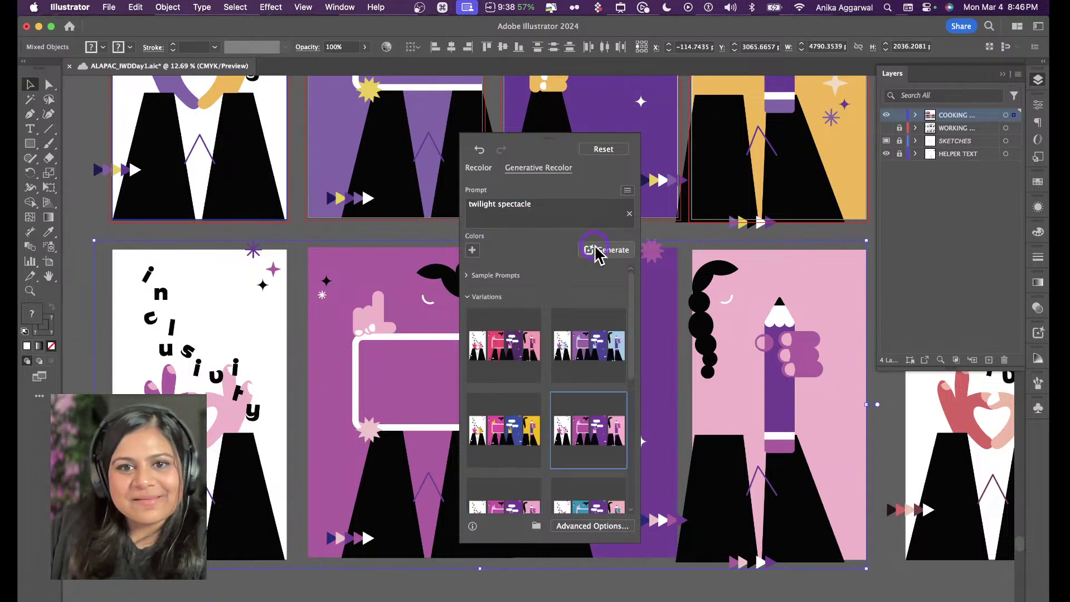
click(665, 231)
scroll(539, 355, down, 5)
scroll(535, 334, right, 5)
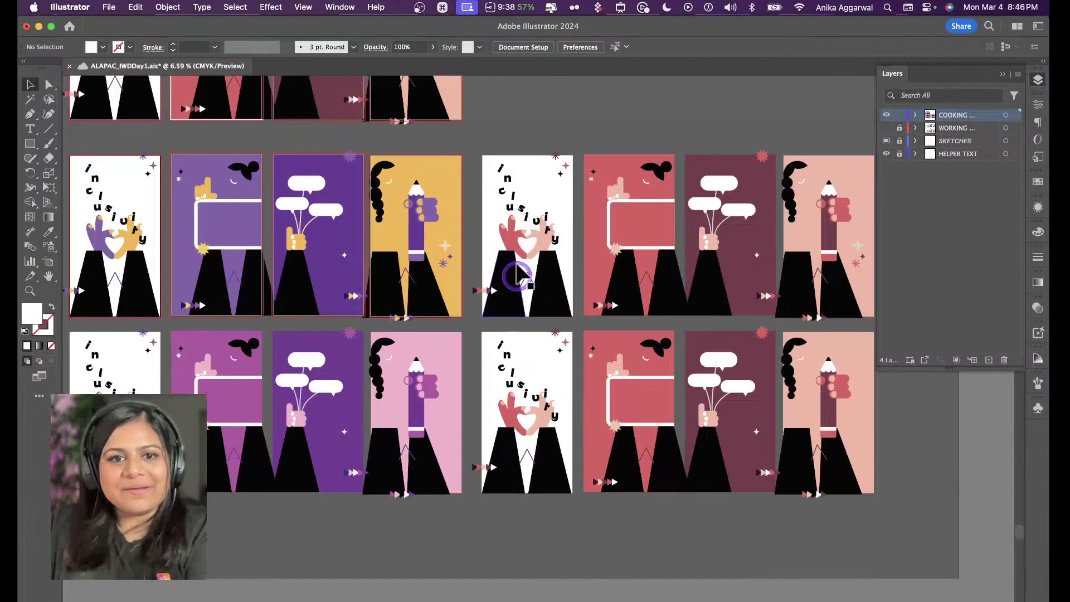
Select the red set beside the purple and golden yellow one and generate Generative Recolor variations from the prompt "twilight spectacle"
scroll(520, 267, up, 3)
scroll(522, 230, right, 3)
drag(510, 253, 867, 348)
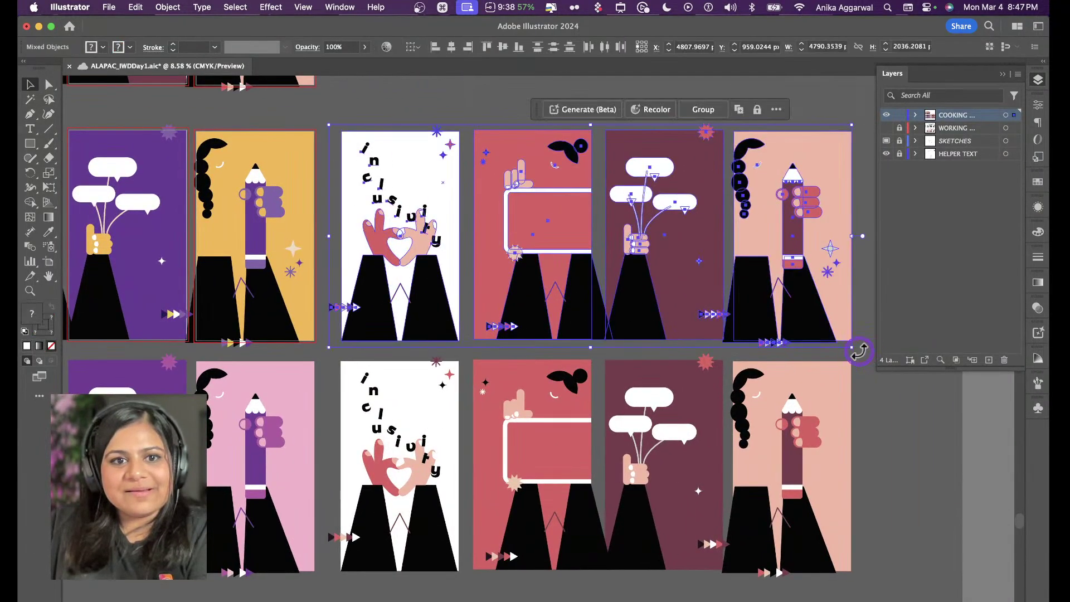
click(660, 114)
click(214, 184)
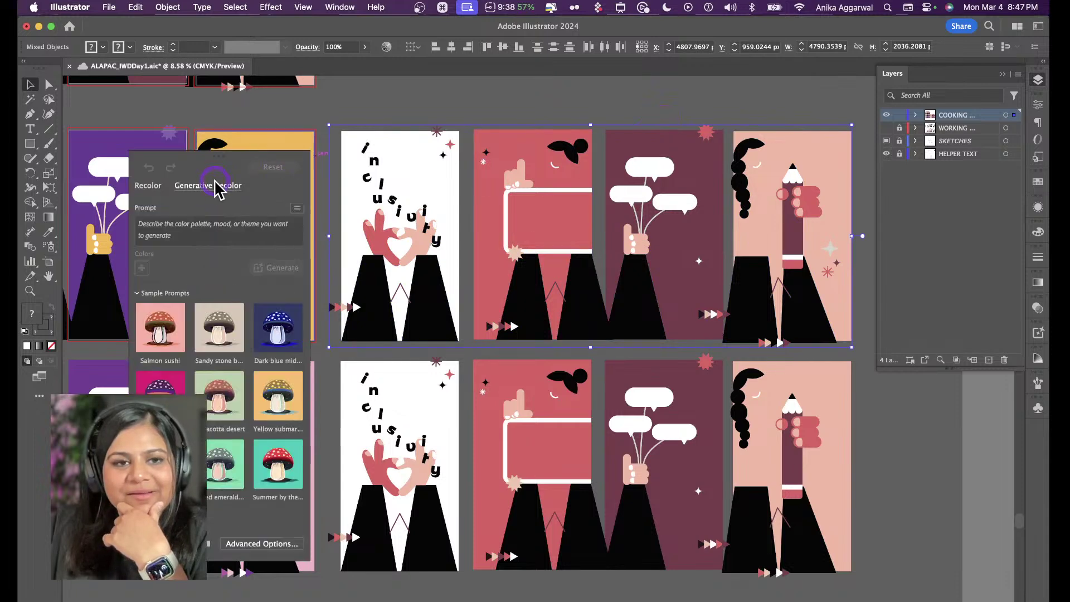
click(227, 241)
text(twilight spec)
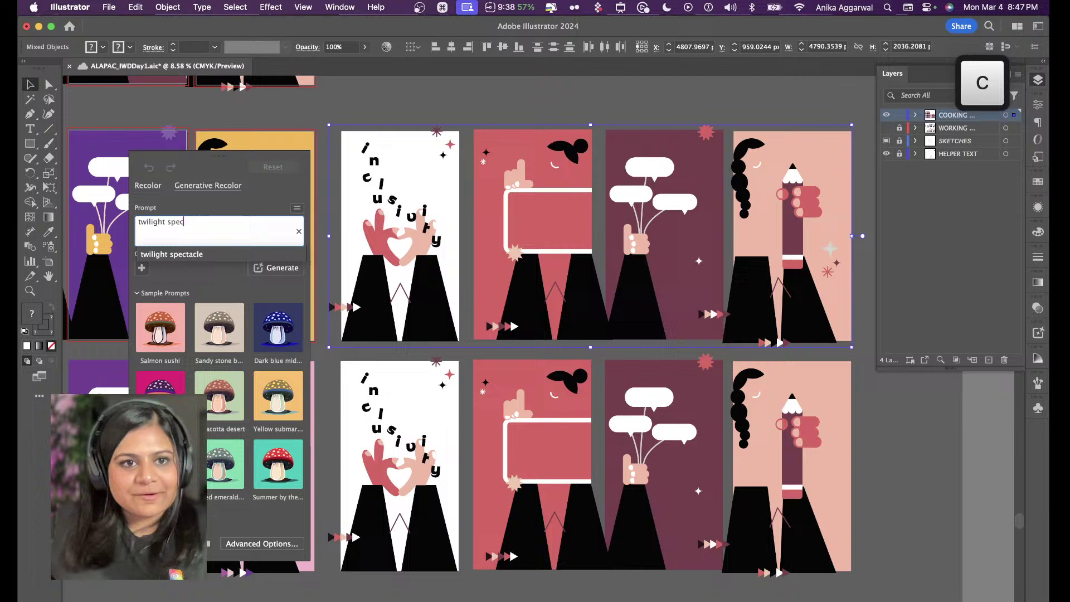
key(Return)
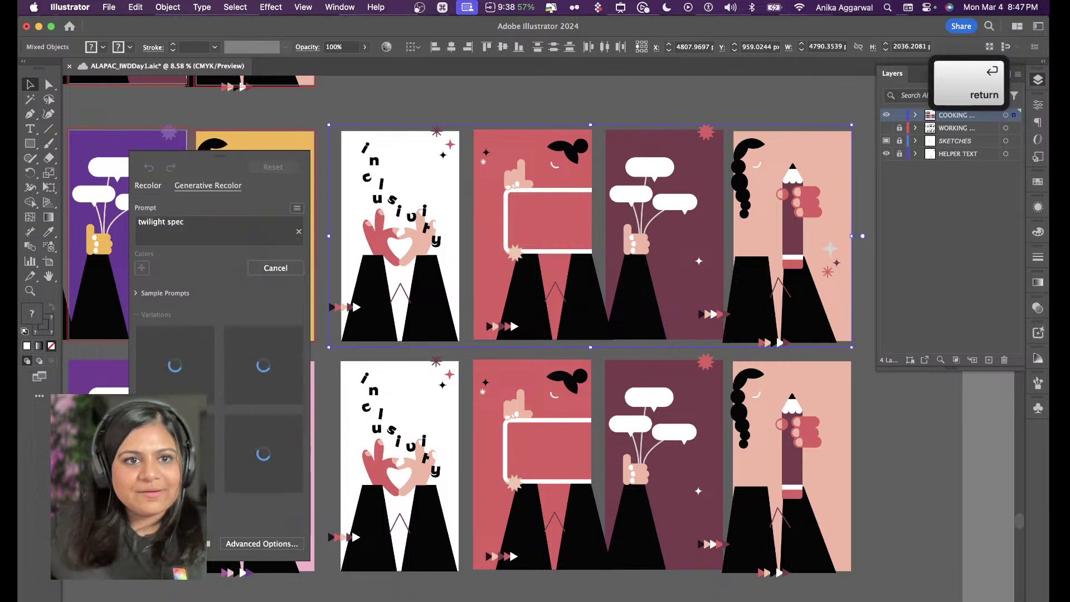
click(232, 228)
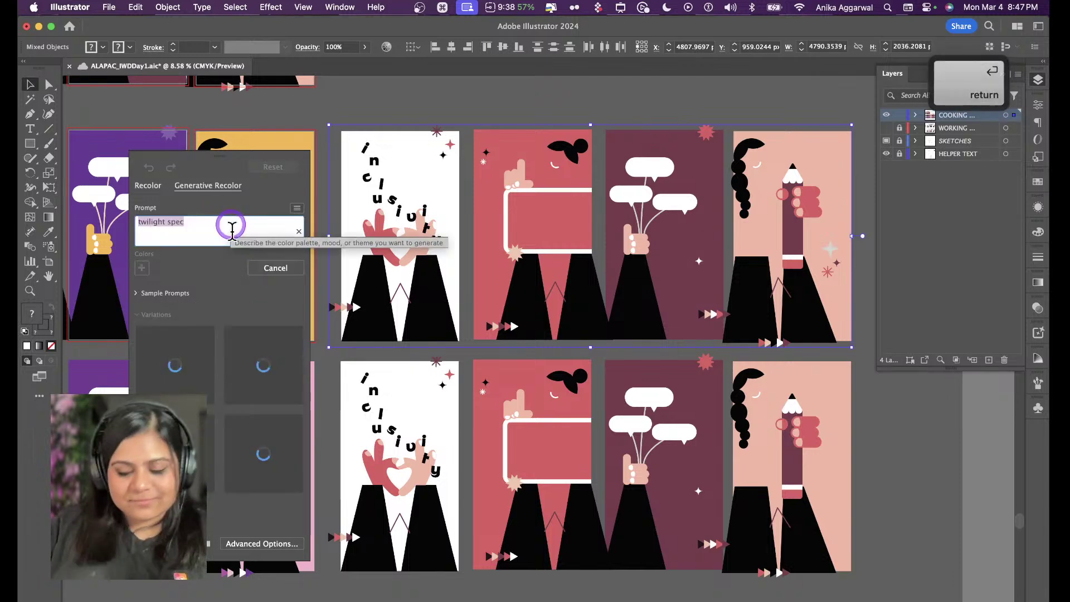
text(tacle)
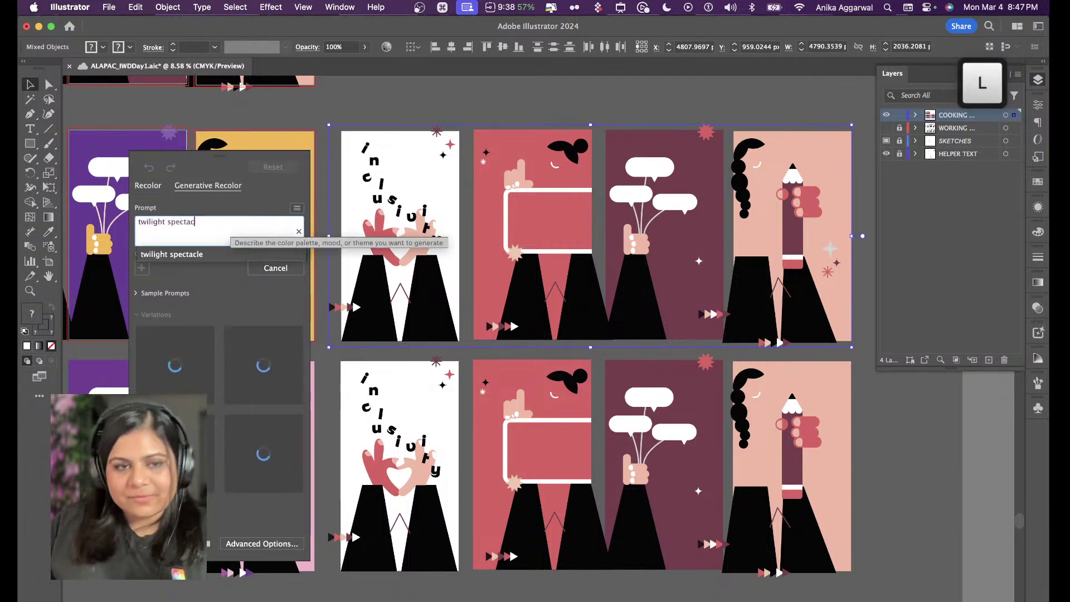
key(Return)
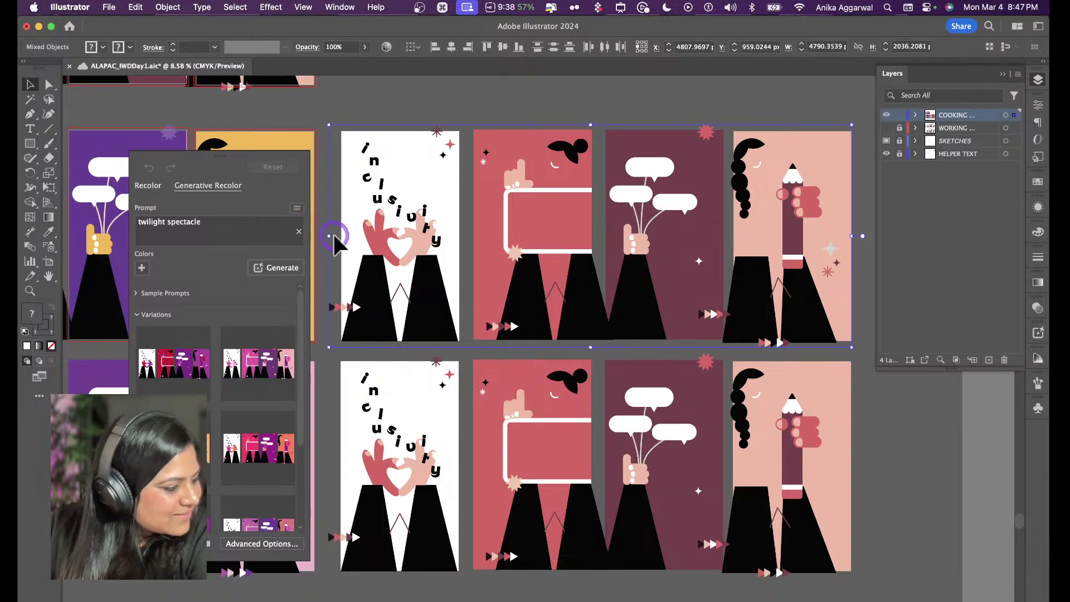
Generate more "twilight spectacle" variations and try several on the selected set, ending with the magenta, purple and light pink one
click(265, 369)
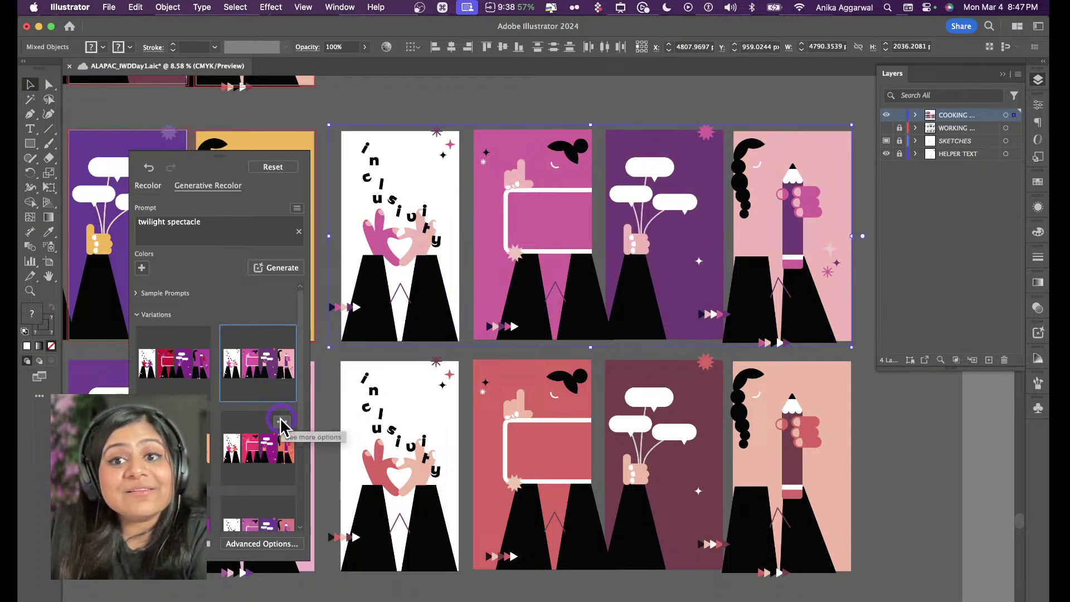
click(276, 273)
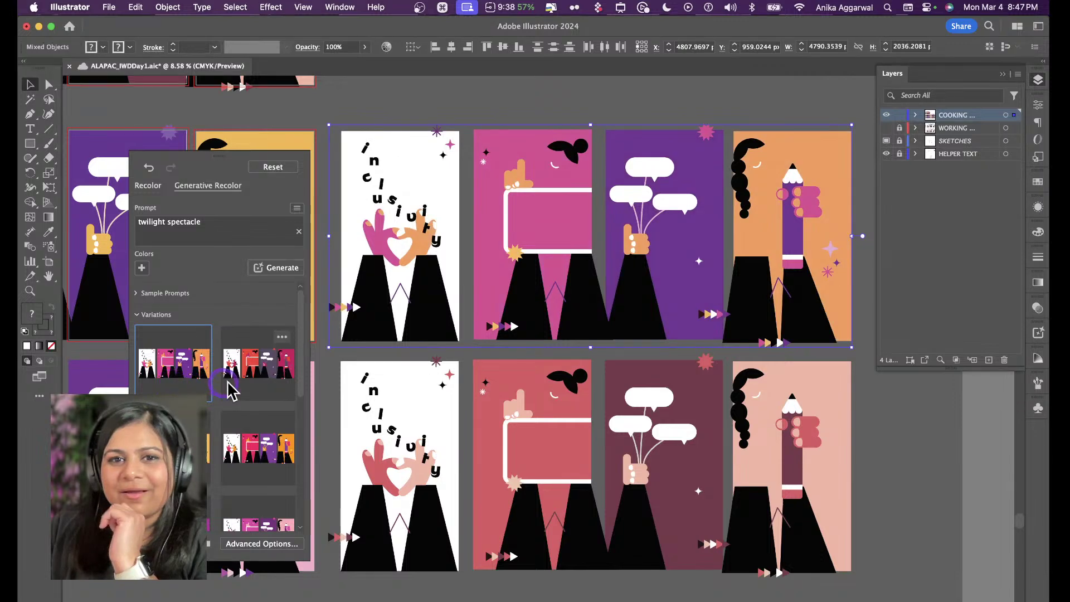
click(246, 382)
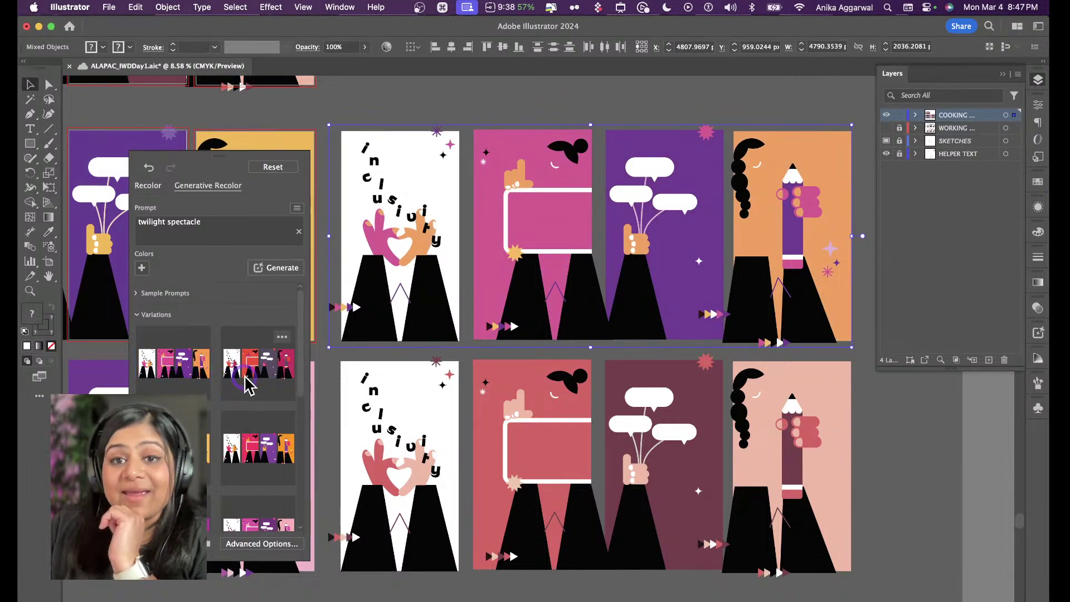
click(253, 435)
click(187, 448)
scroll(218, 407, down, 1)
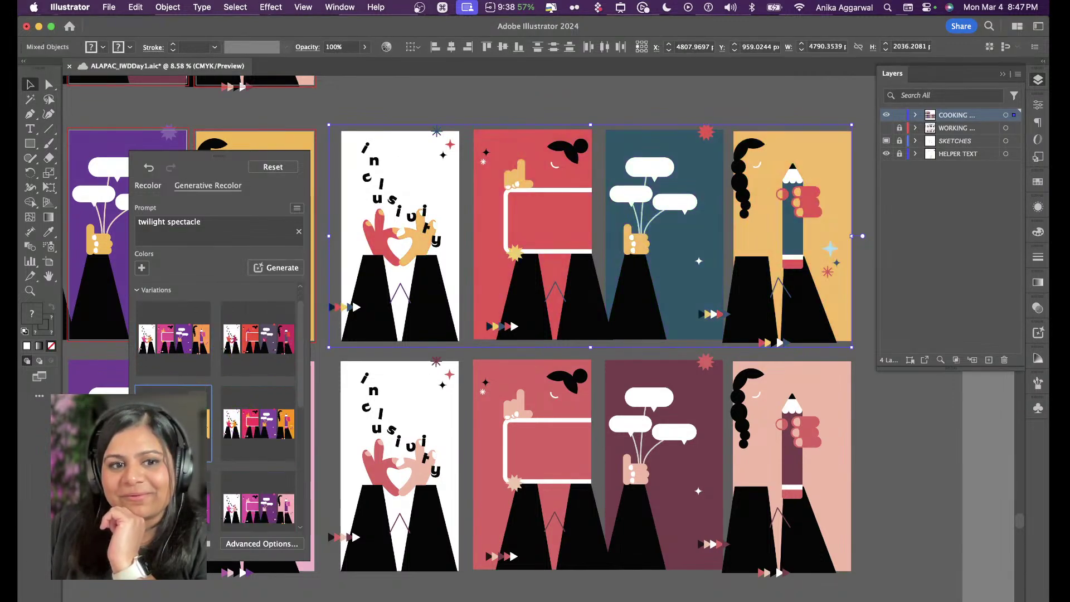
click(193, 505)
click(245, 511)
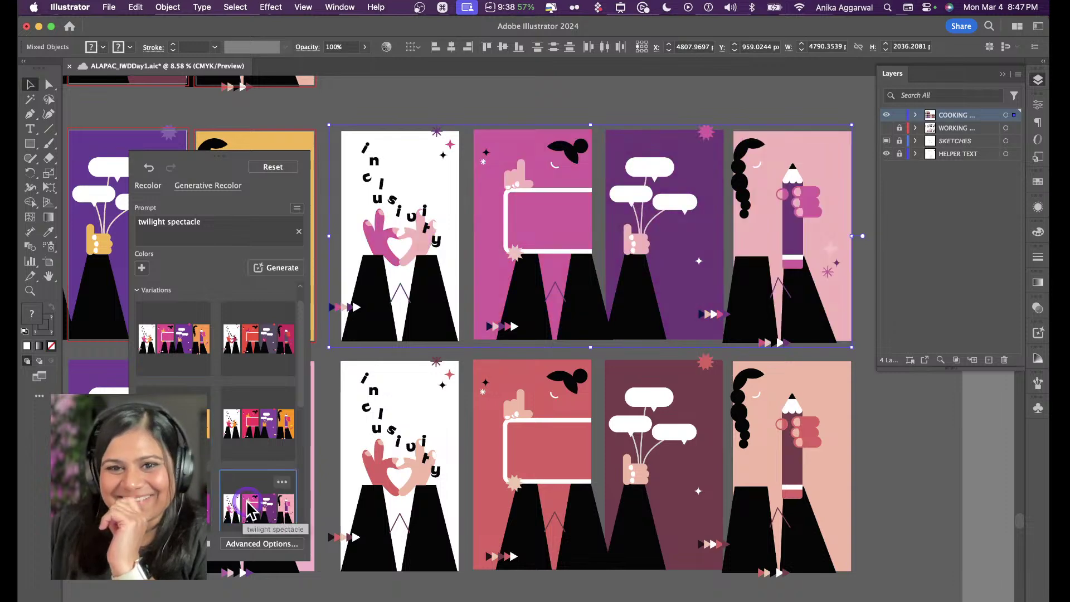
Compare the crimson-purple-orange, red-teal-yellow and other "twilight spectacle" variations on the selected set, then reapply the magenta, purple and light pink one
scroll(247, 504, down, 1)
scroll(246, 479, down, 1)
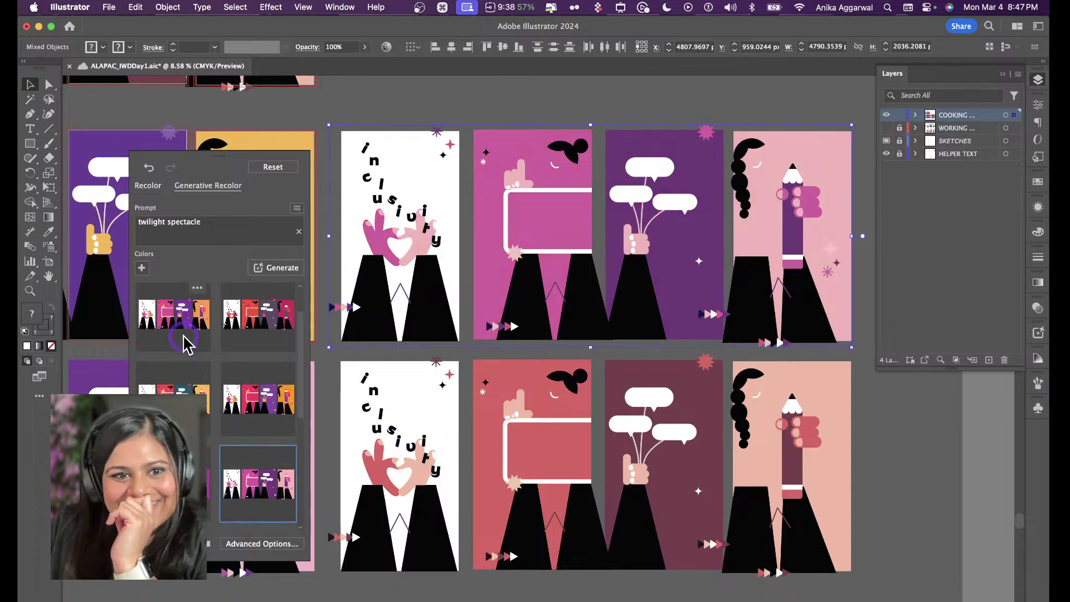
click(184, 337)
scroll(186, 362, down, 2)
click(231, 462)
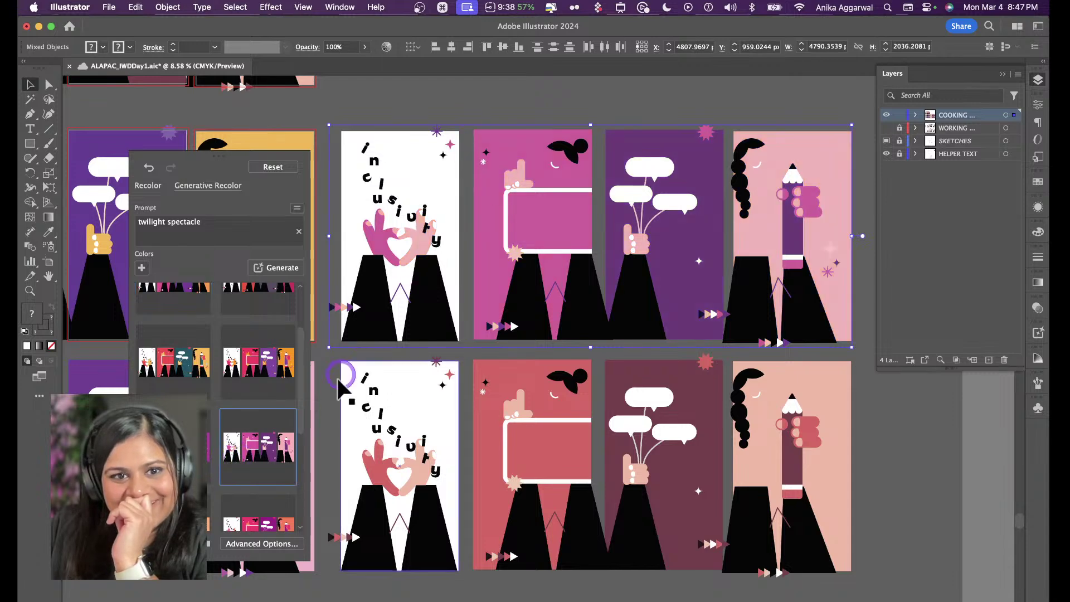
click(245, 374)
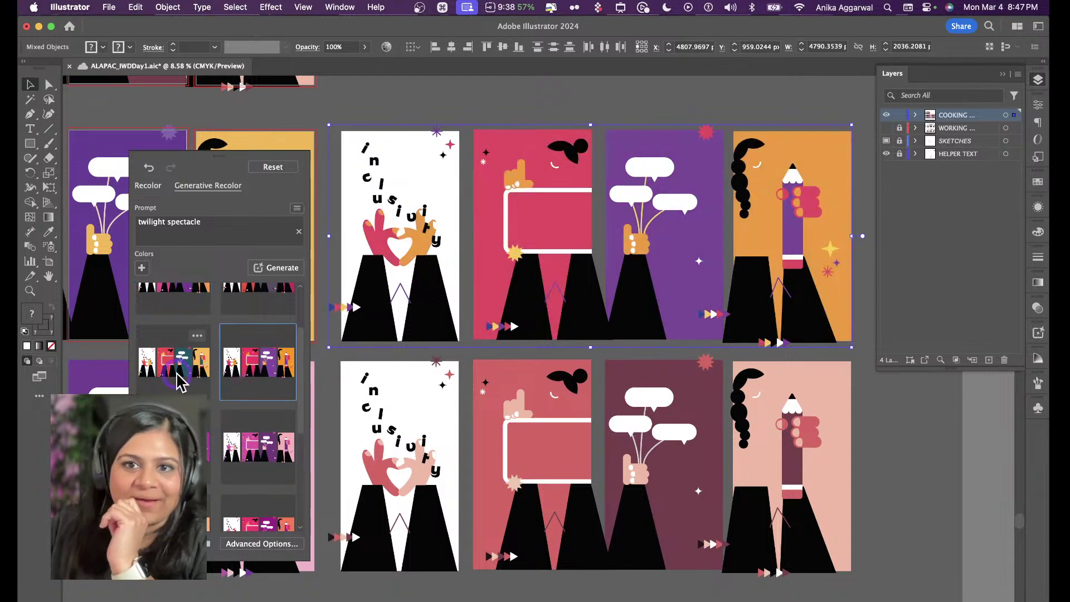
click(179, 365)
scroll(246, 329, up, 1)
click(167, 312)
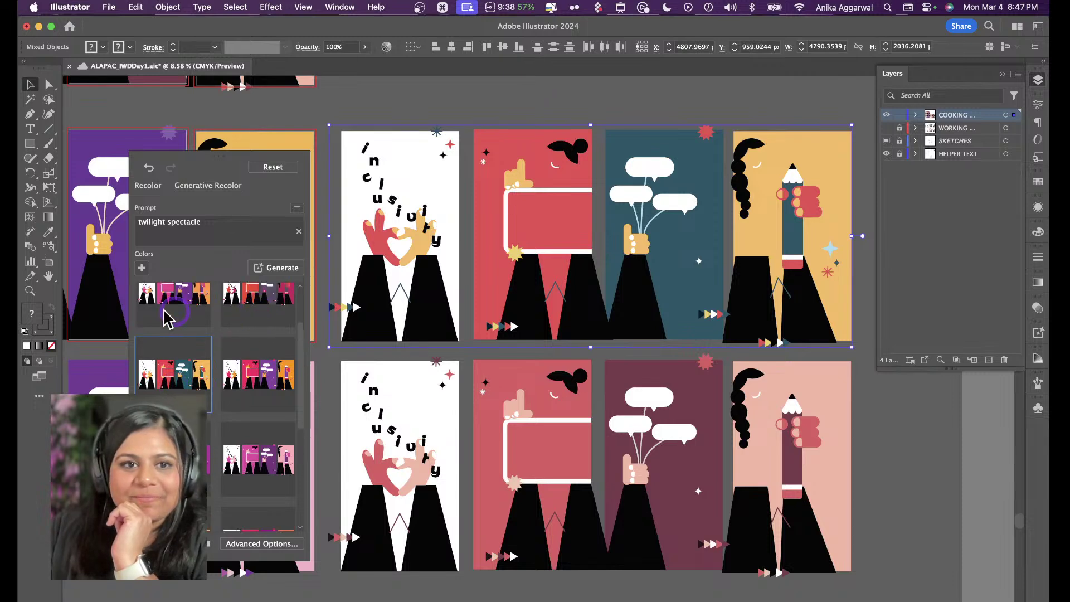
click(239, 301)
click(186, 365)
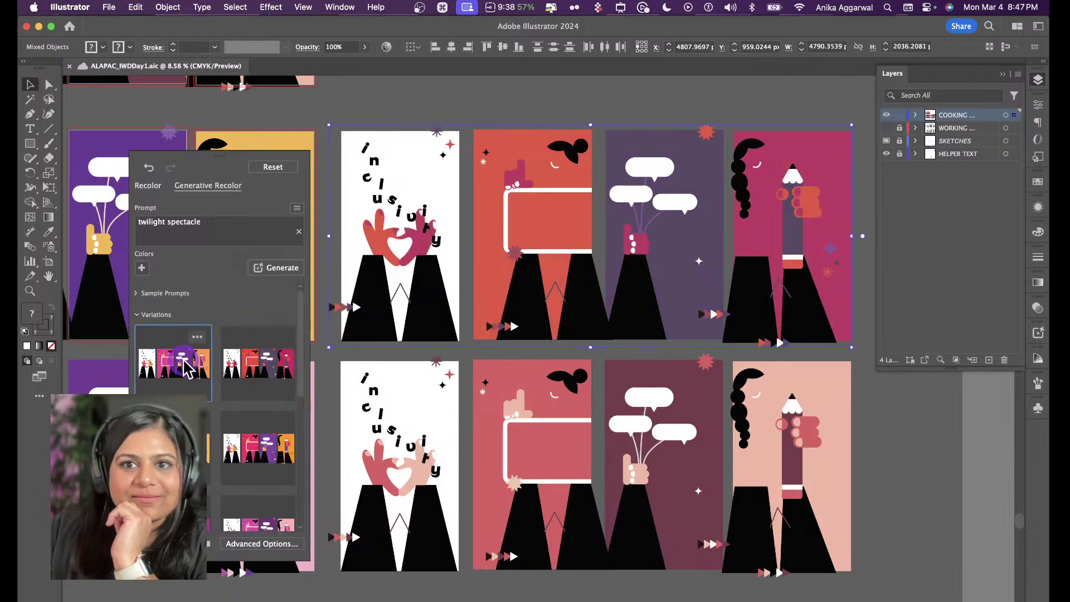
scroll(240, 424, down, 1)
click(259, 444)
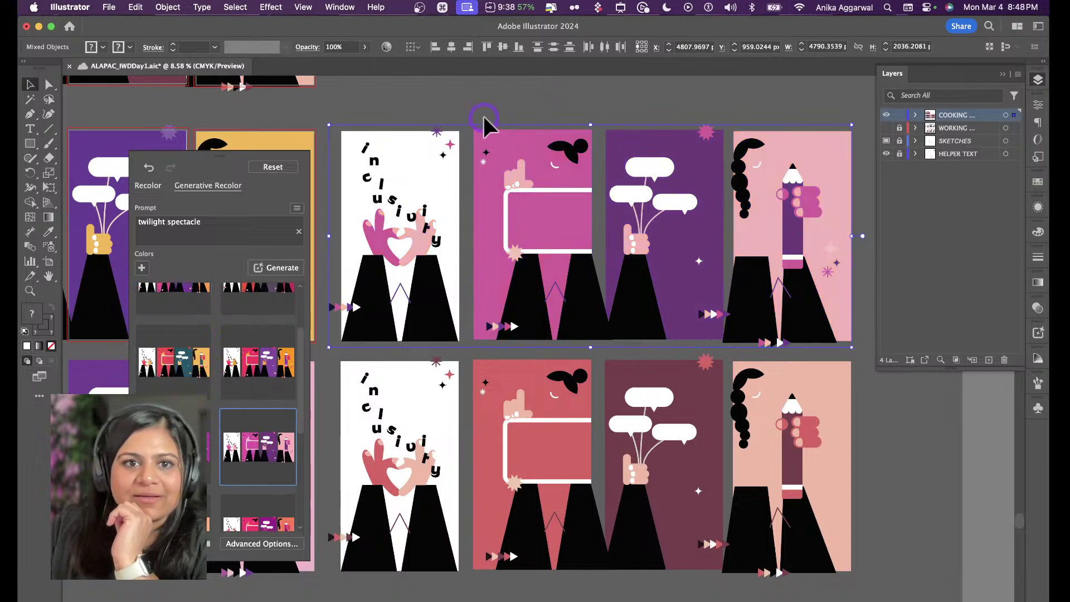
Generate another "twilight spectacle" batch, try its variations, apply the magenta, purple and light pink palette to the set, and deselect the artwork
click(277, 269)
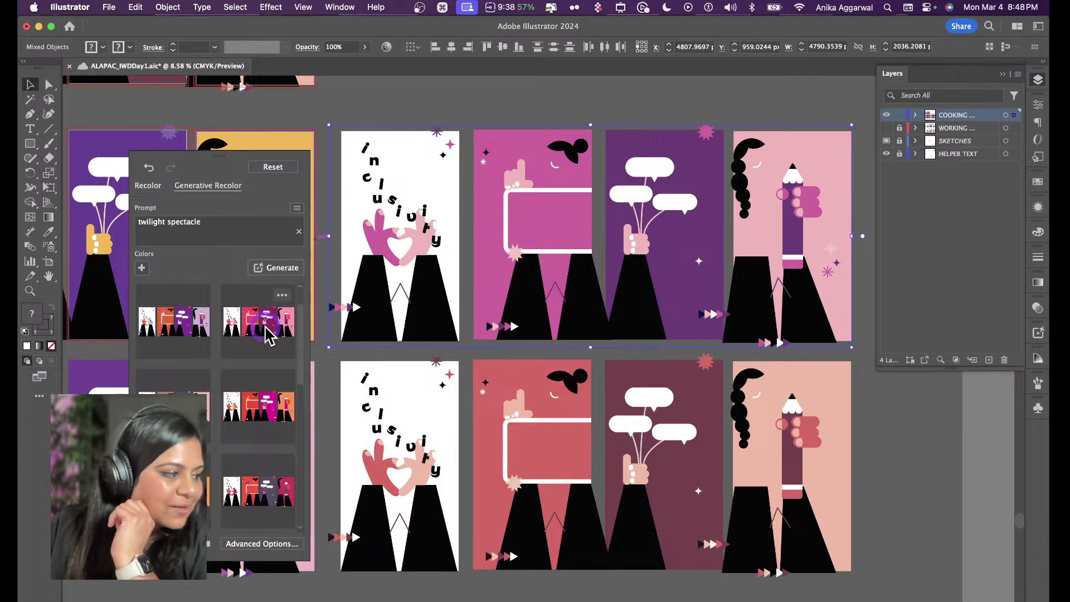
click(202, 347)
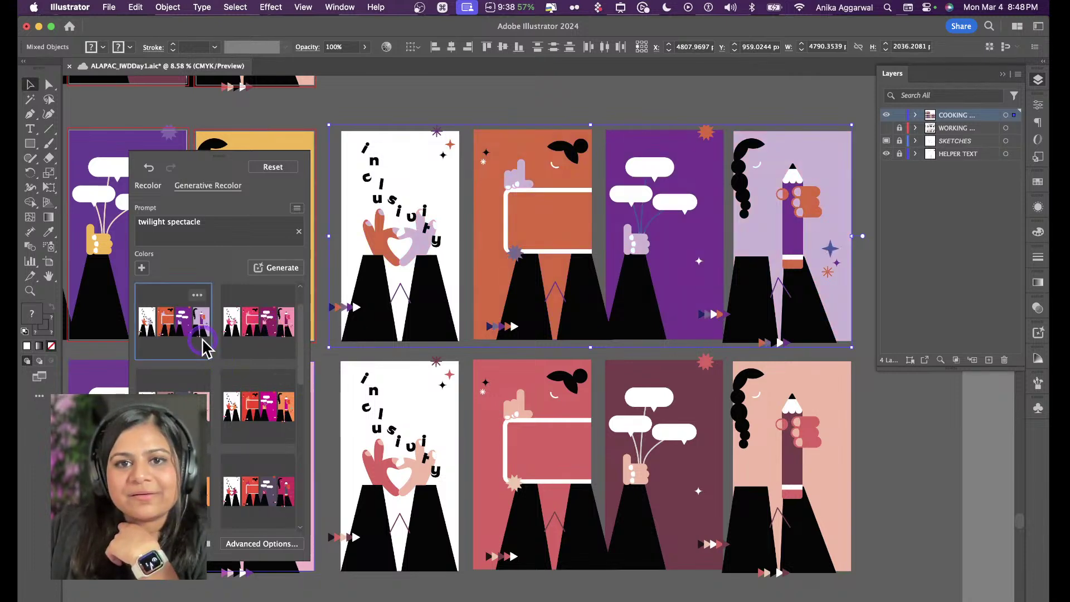
click(245, 350)
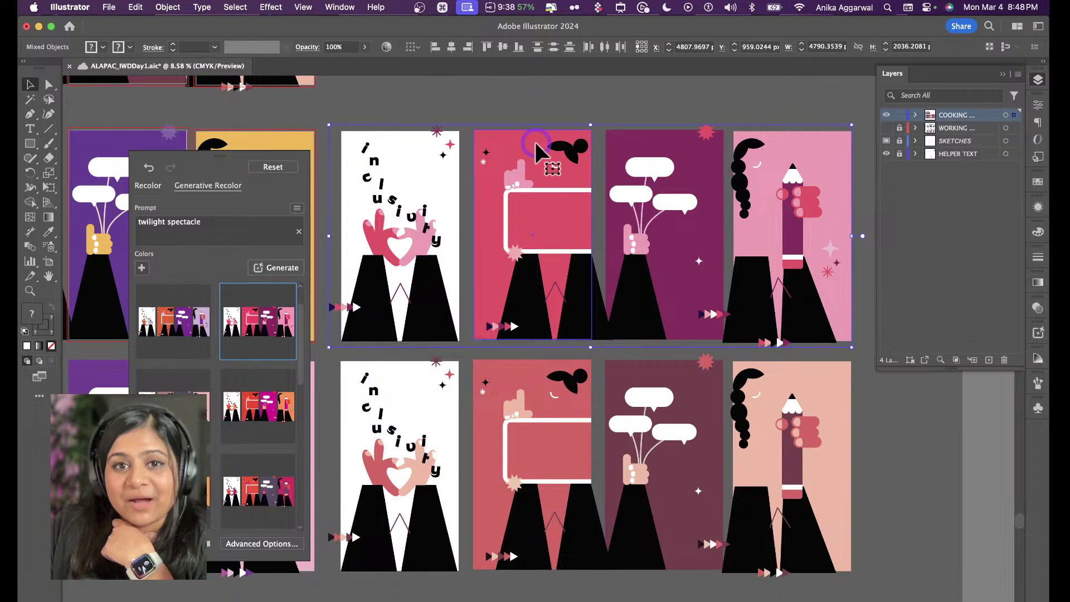
scroll(258, 430, down, 3)
scroll(214, 457, down, 2)
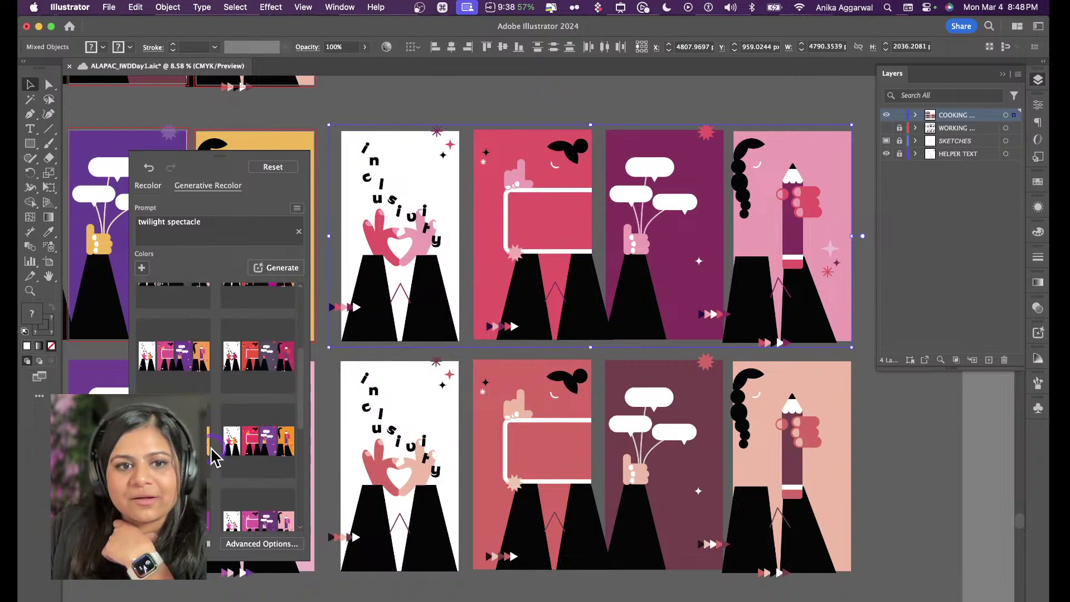
click(267, 510)
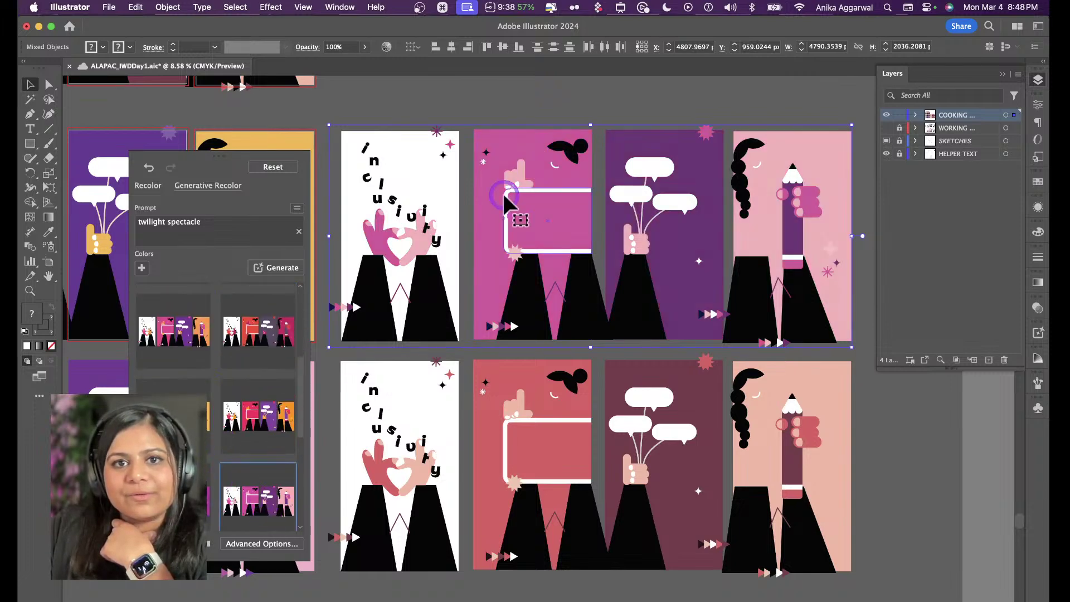
click(499, 108)
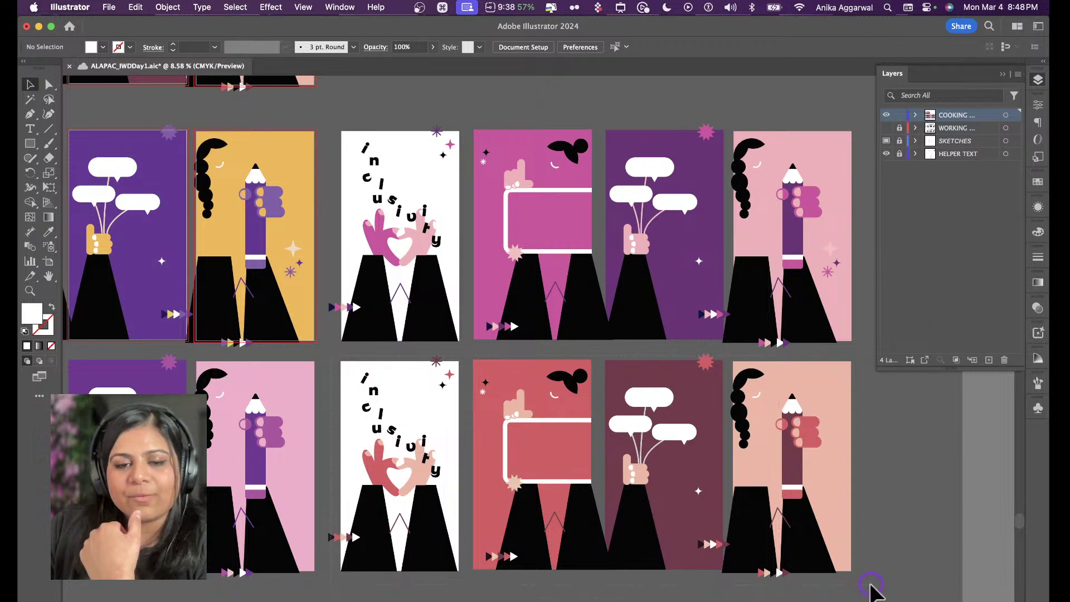
Select the remaining red set below the magenta and light pink one and generate Generative Recolor variations from the prompt "bubblegum neutral"
drag(871, 585, 872, 586)
click(650, 116)
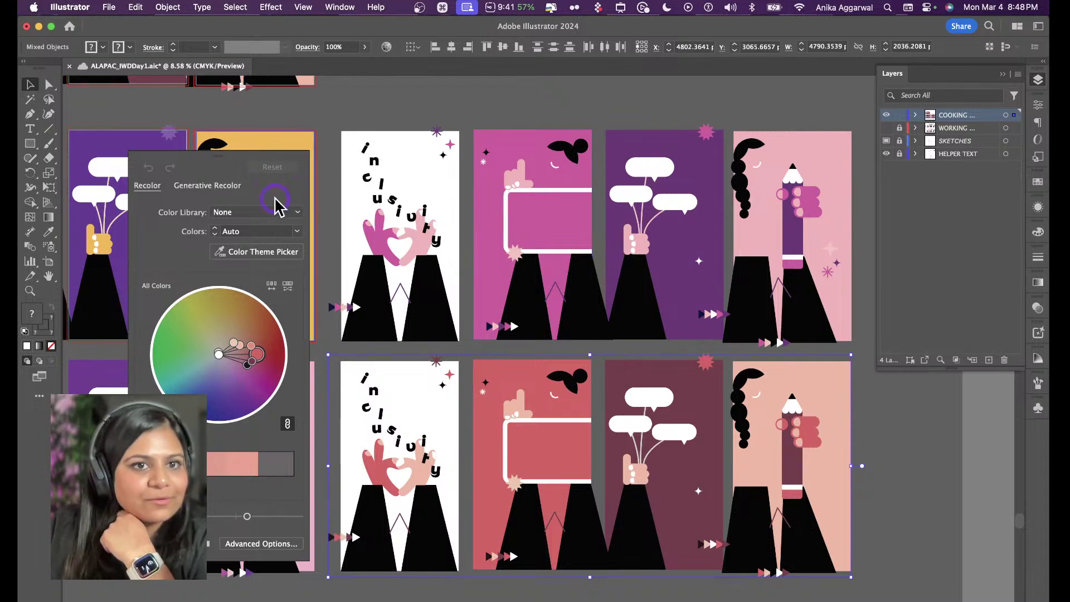
click(220, 186)
click(229, 234)
text(bubble)
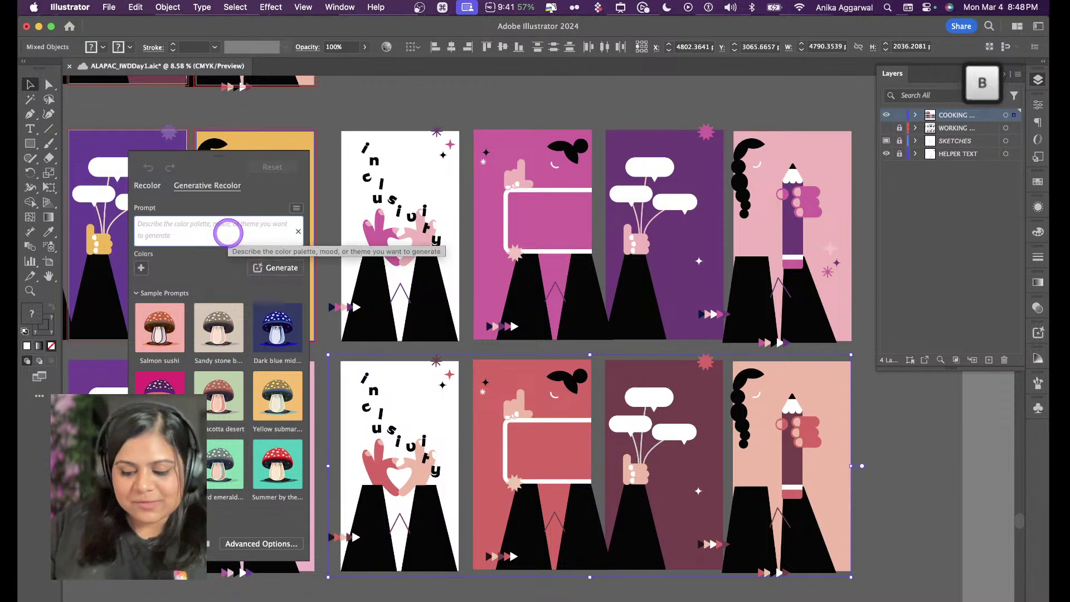
text(gum)
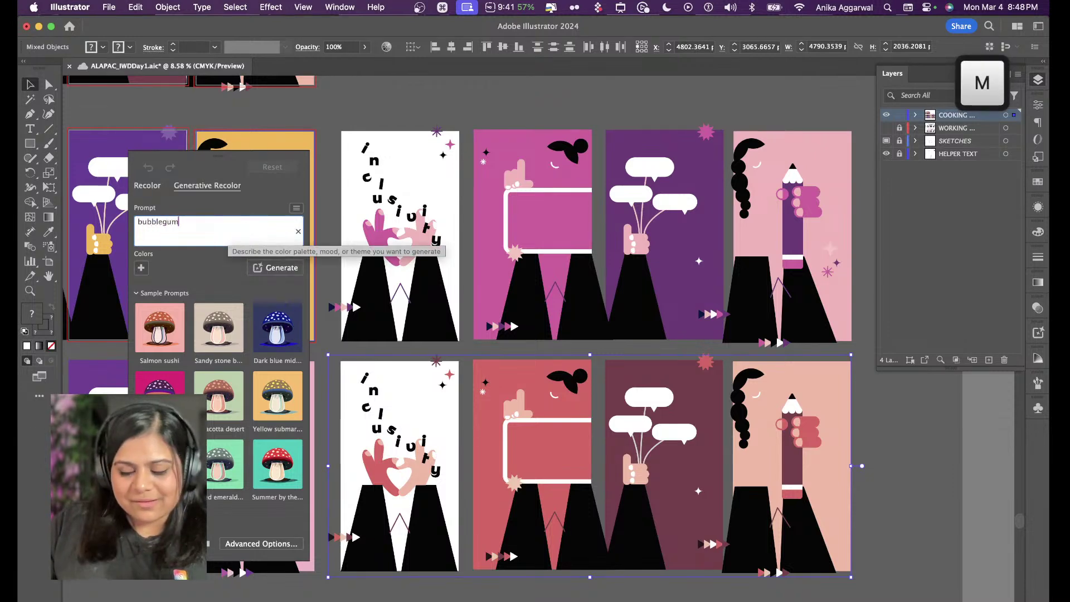
text( neutral)
key(Return)
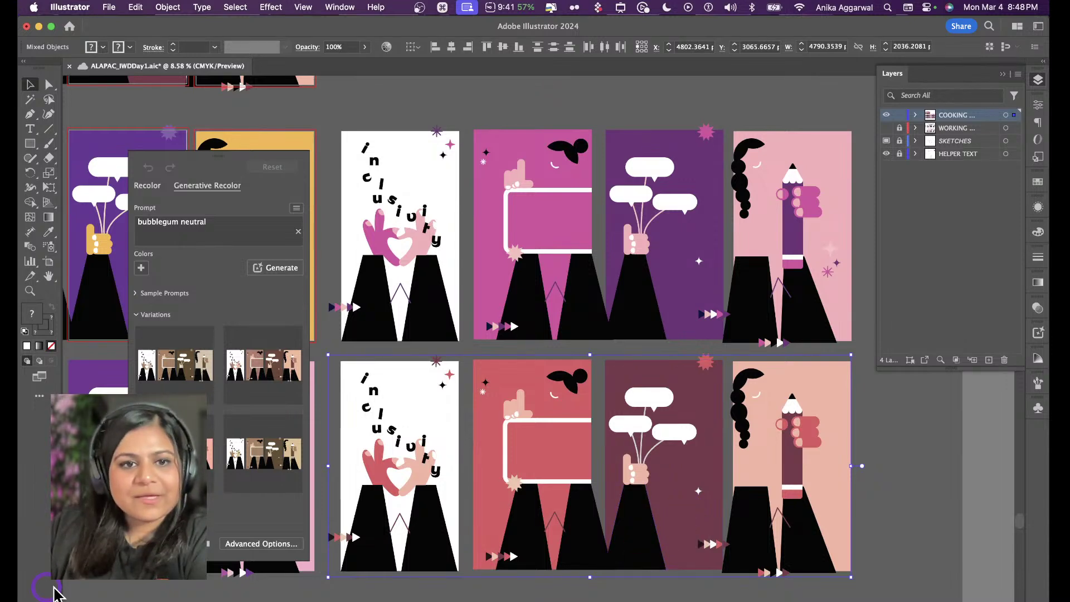
Apply the brown and peach "bubblegum neutral" variation to the selected set, try to generate more variations, and deselect the artwork
click(245, 466)
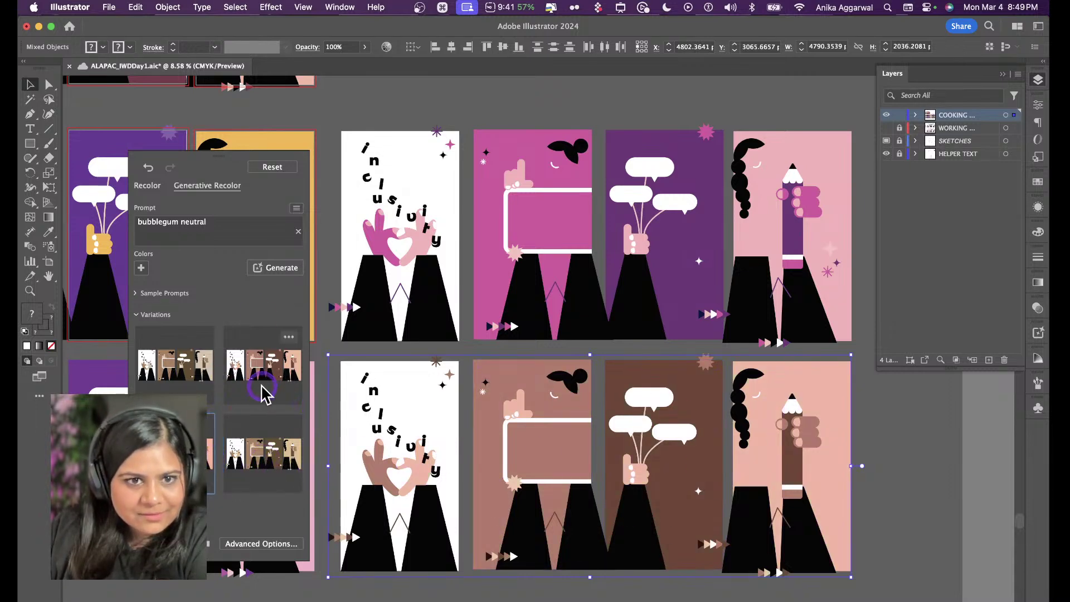
click(273, 269)
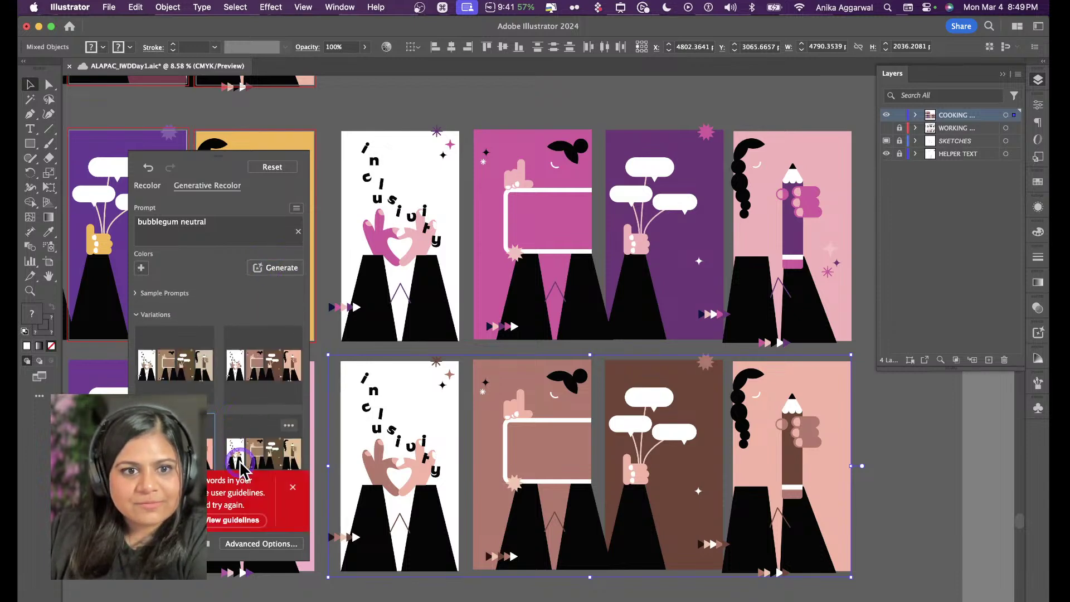
scroll(243, 450, down, 3)
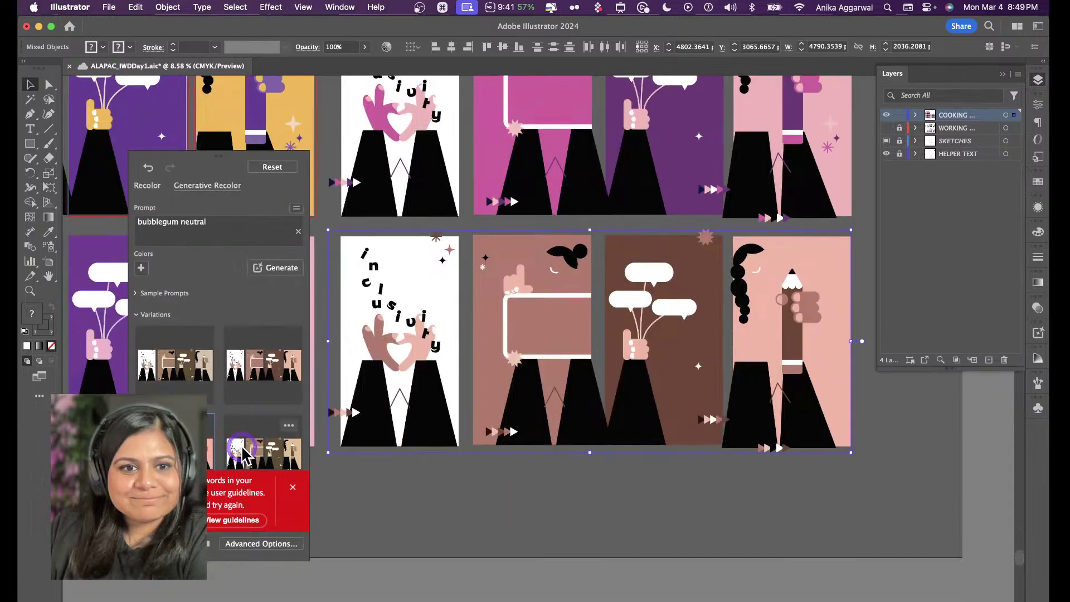
scroll(356, 432, up, 4)
click(238, 521)
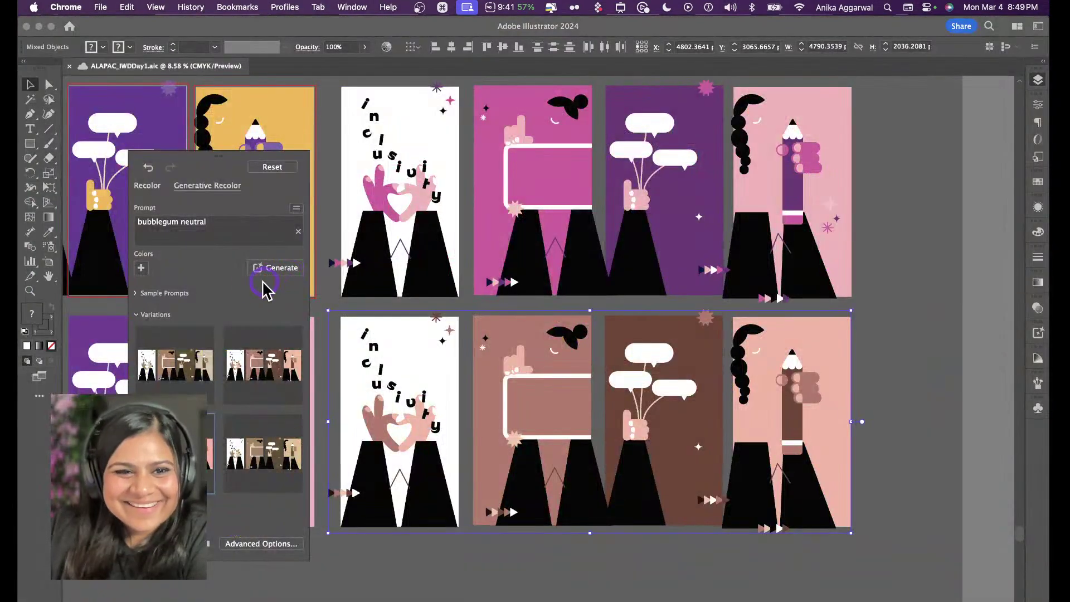
click(429, 590)
click(431, 564)
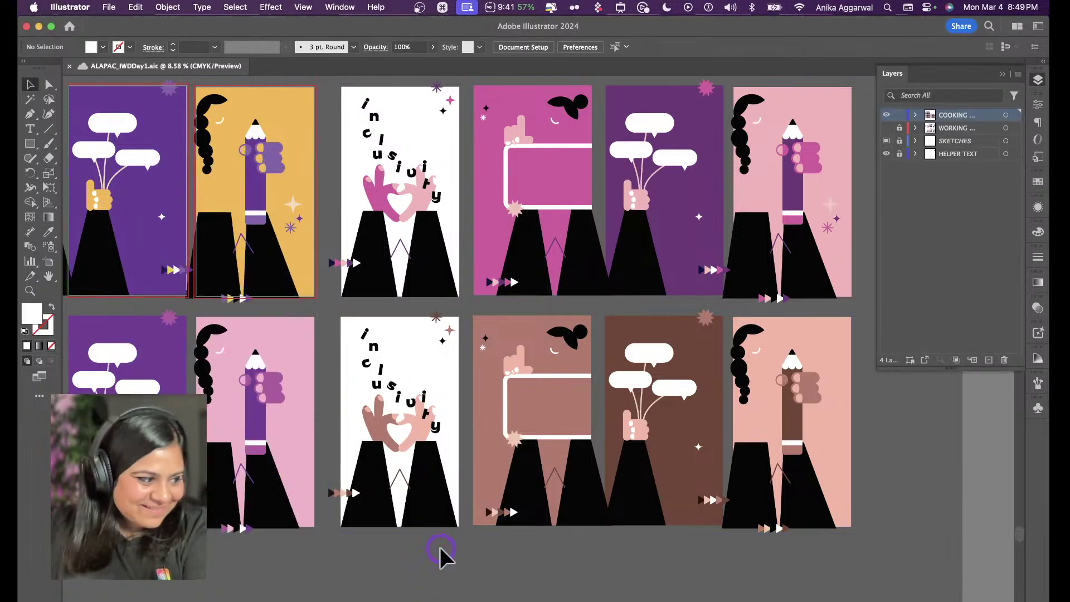
scroll(448, 533, down, 3)
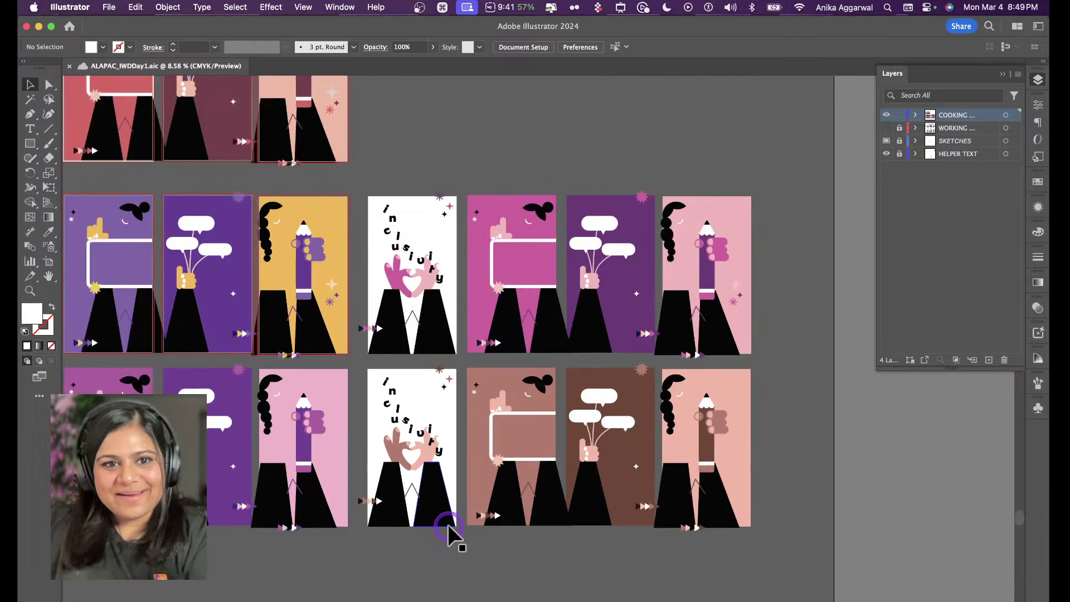
scroll(450, 529, up, 1)
scroll(450, 529, left, 1)
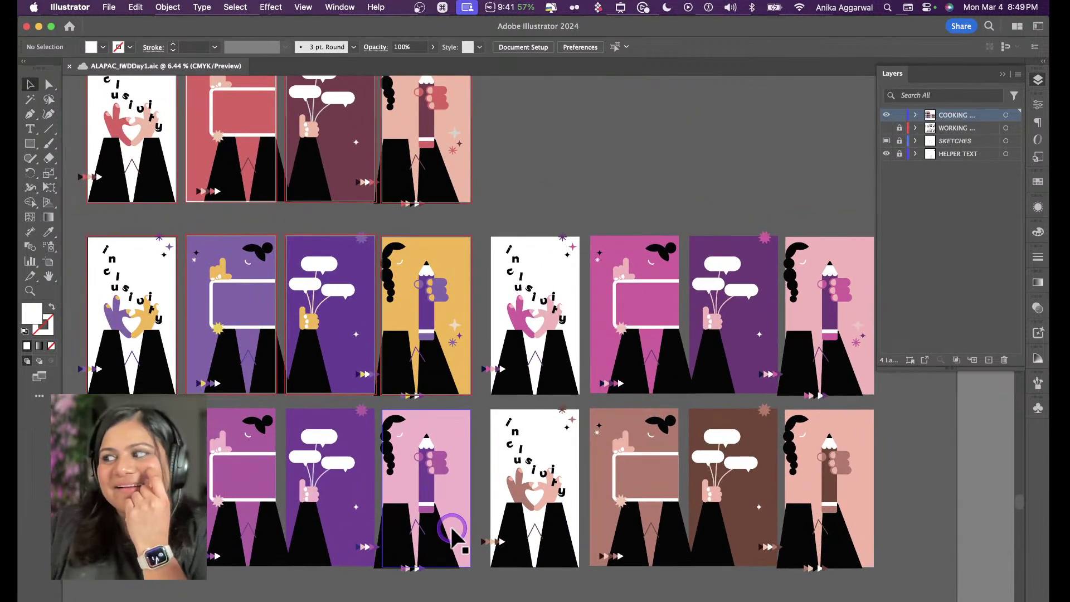
Compare the recolored illustration sets with one another and with the original red set
scroll(452, 446, up, 7)
scroll(451, 446, left, 5)
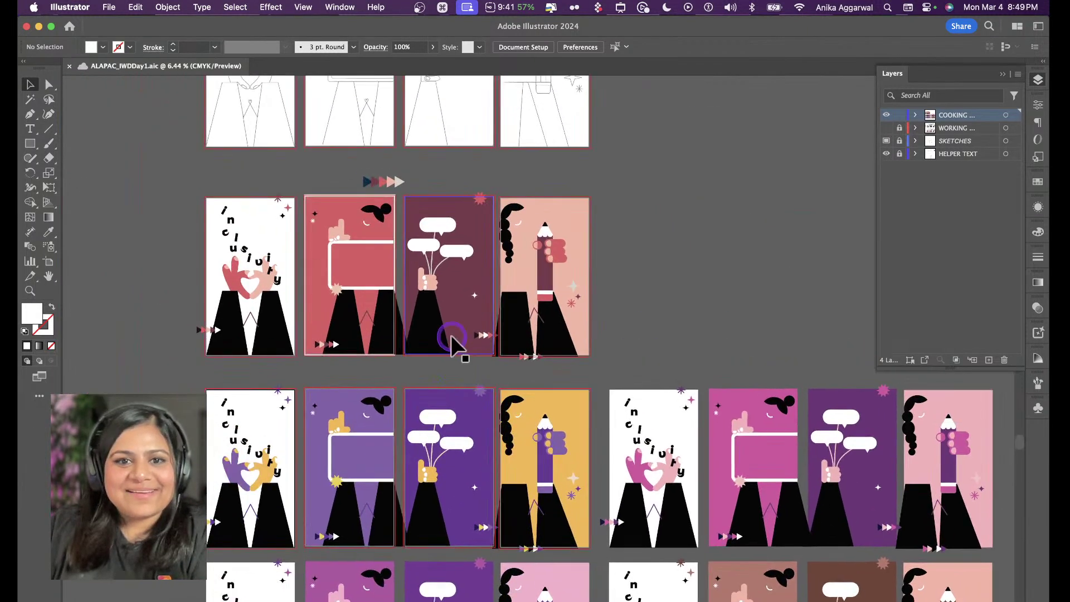
scroll(492, 241, up, 5)
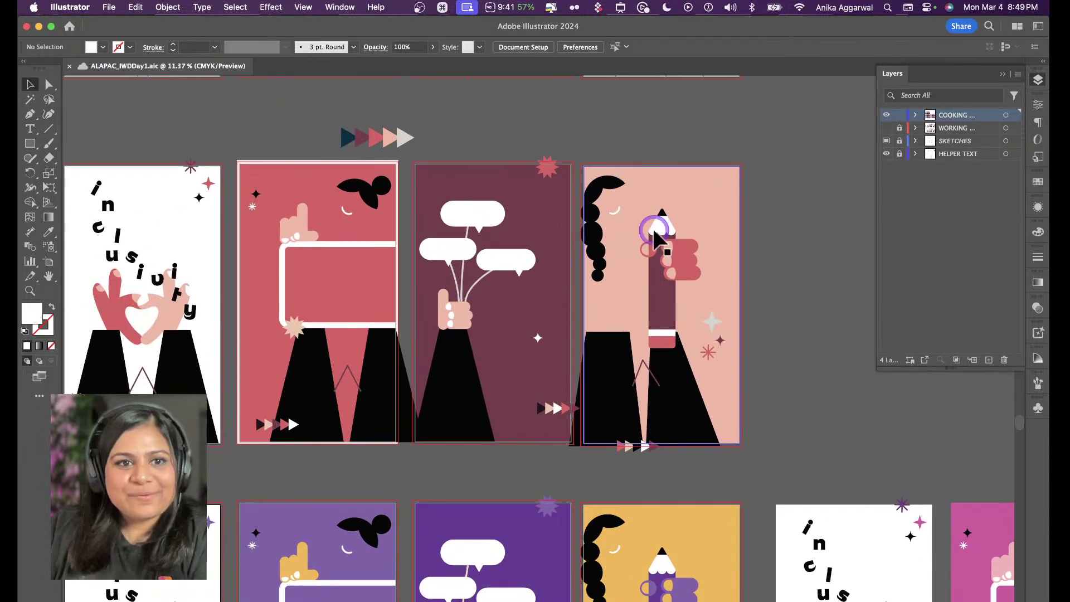
scroll(766, 259, down, 2)
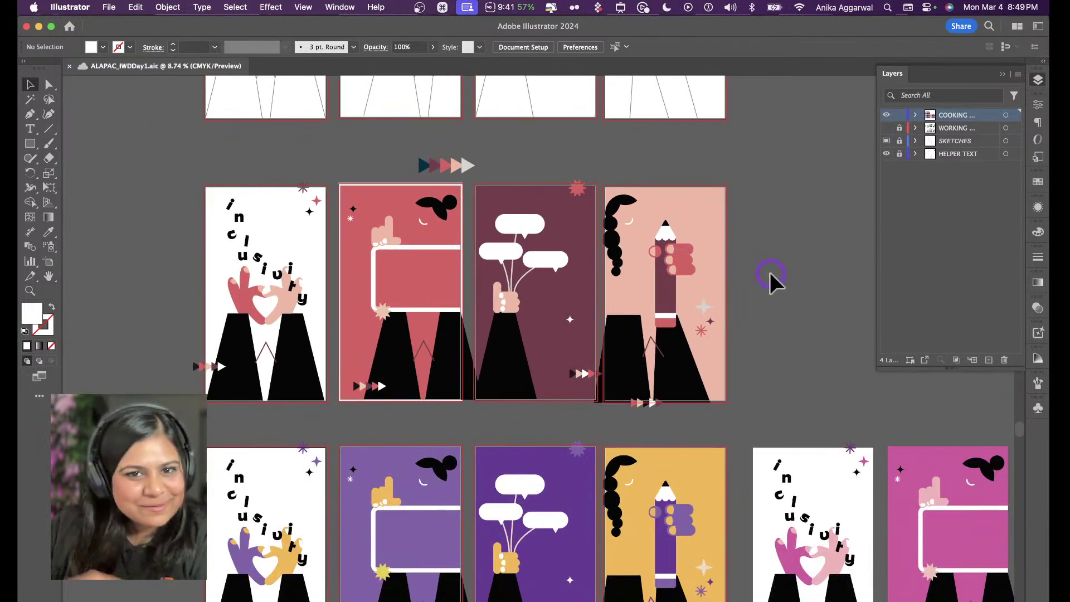
scroll(767, 271, down, 6)
scroll(767, 271, right, 2)
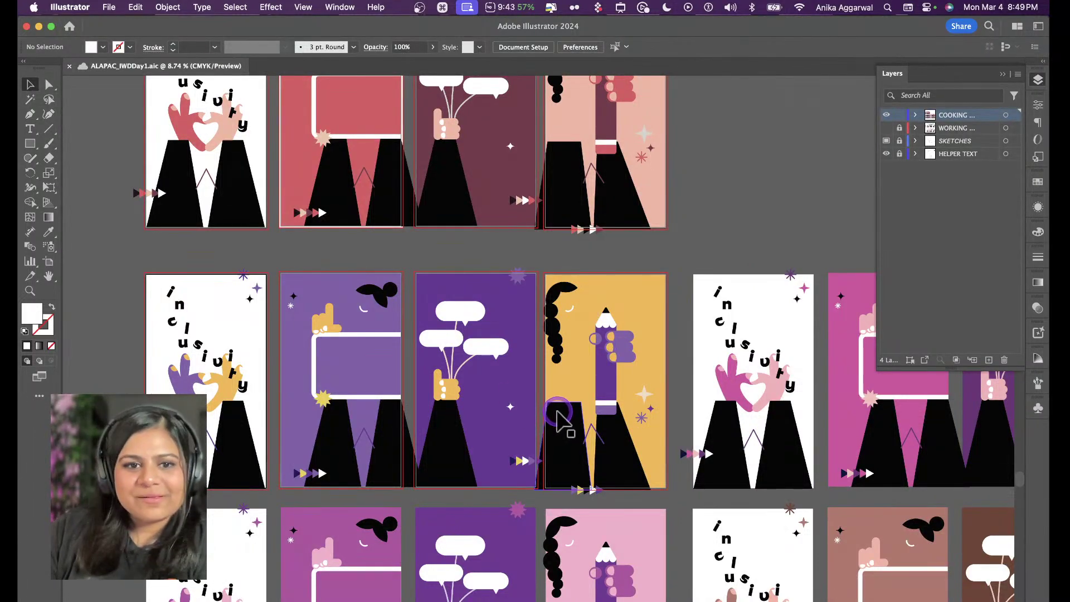
scroll(556, 417, down, 2)
scroll(551, 421, down, 3)
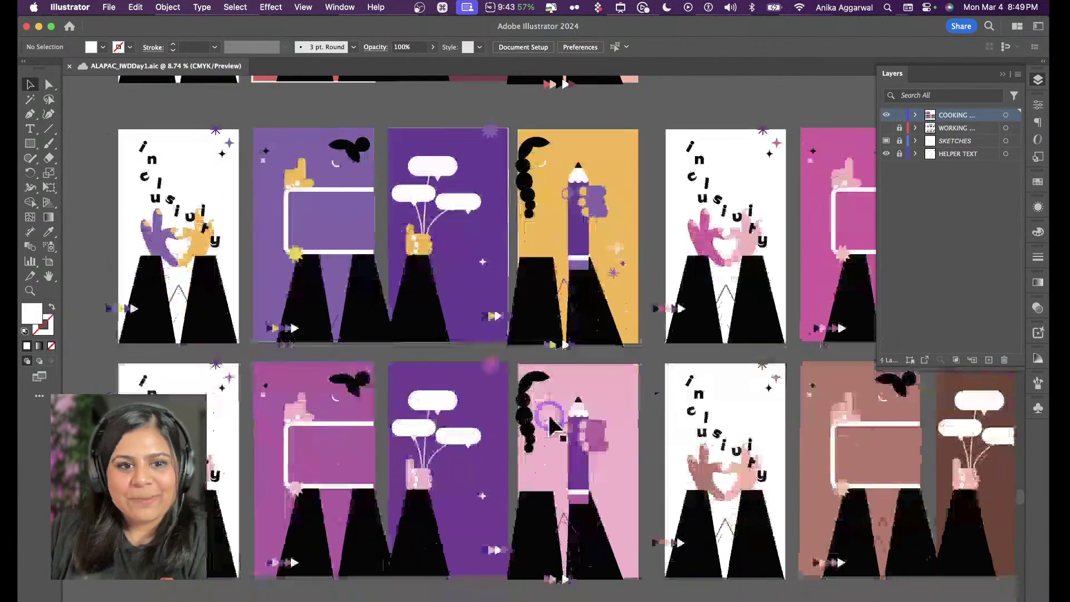
scroll(556, 418, down, 2)
scroll(445, 490, right, 4)
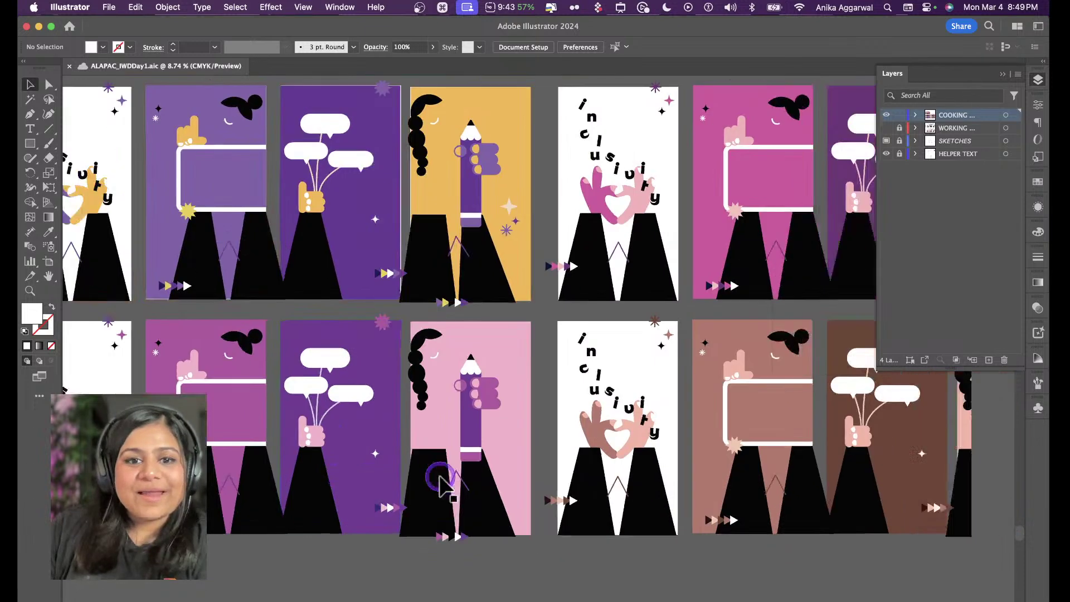
scroll(440, 478, right, 12)
scroll(441, 479, up, 4)
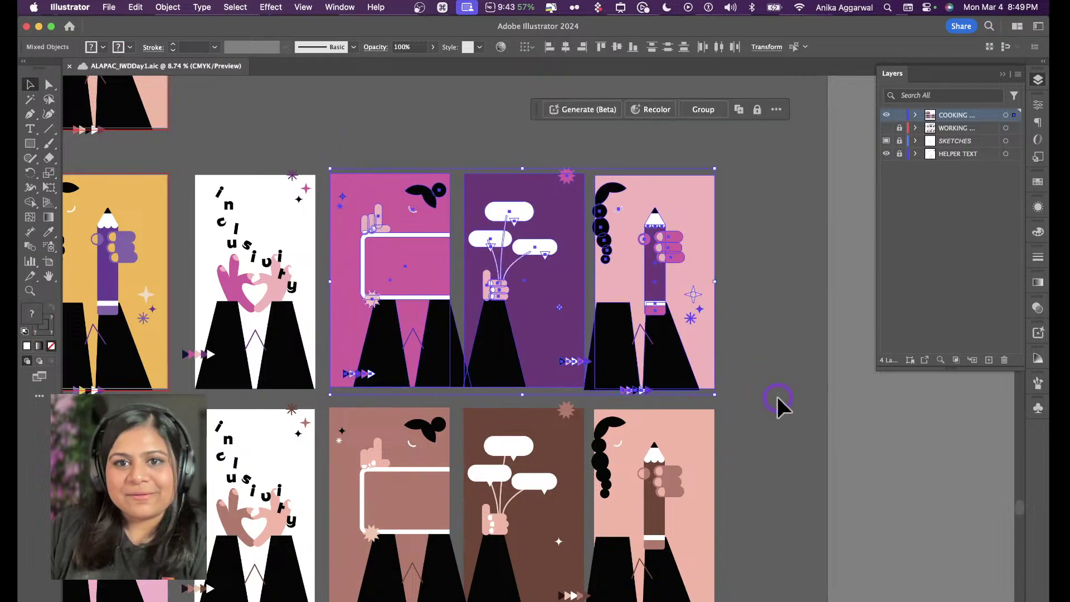
scroll(776, 396, down, 2)
scroll(776, 396, left, 1)
drag(775, 346, 359, 586)
click(357, 586)
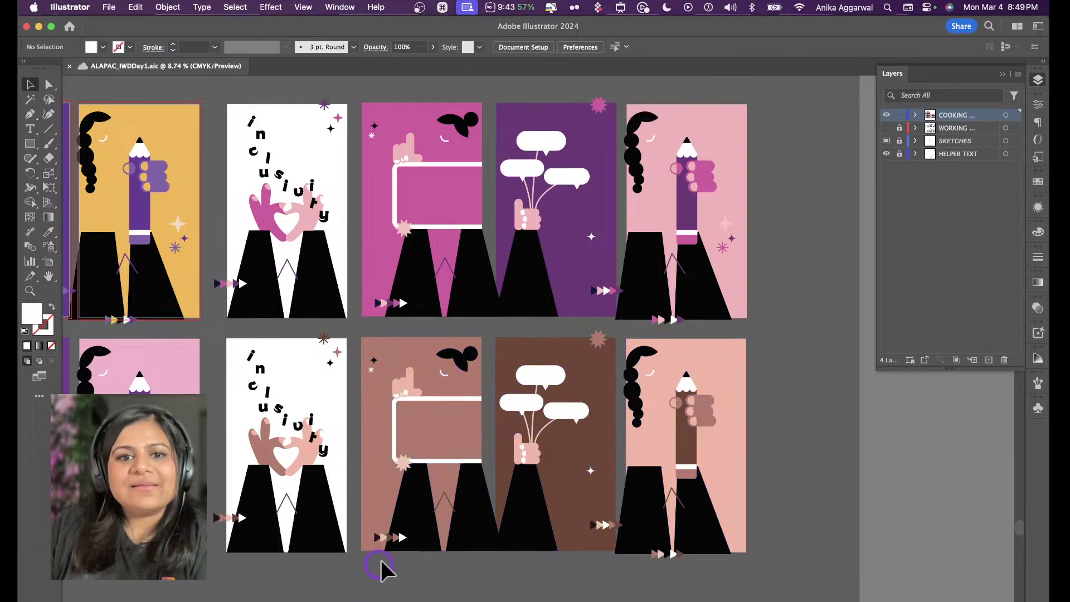
scroll(380, 560, down, 5)
scroll(380, 560, left, 1)
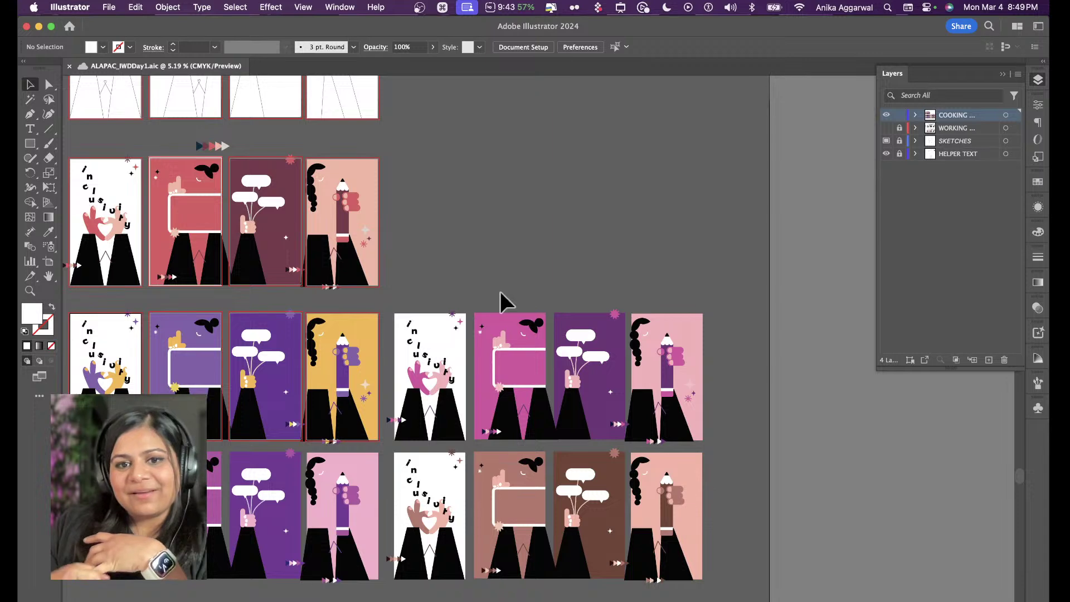
scroll(500, 290, down, 3)
scroll(524, 355, up, 5)
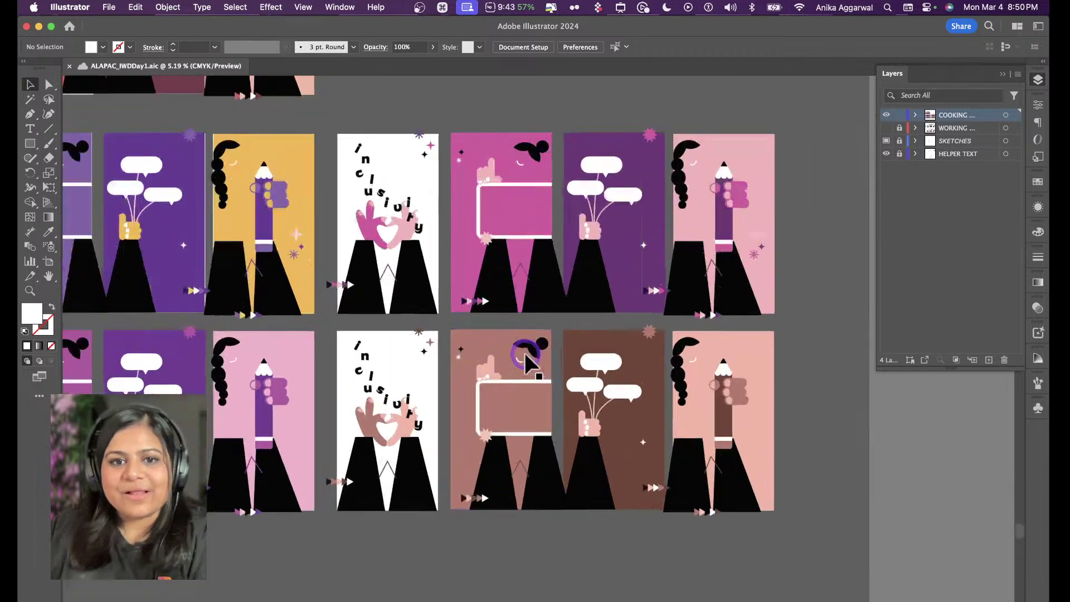
Select the brown and peach set, open its recolor wheel with saturation and hue display, and try shifting its brightness and hues
drag(366, 344, 275, 287)
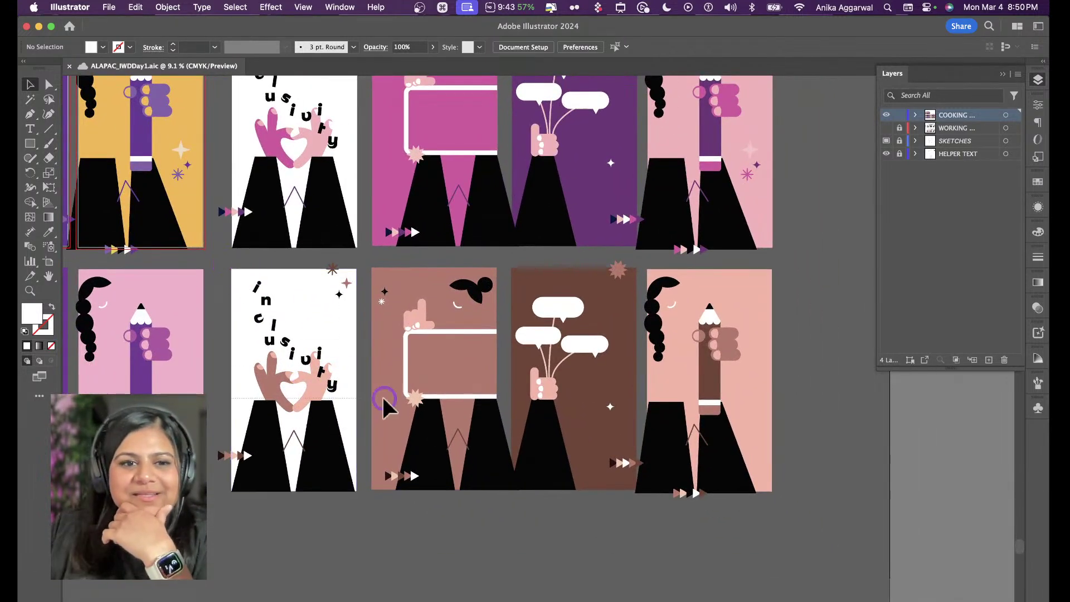
drag(227, 261, 802, 549)
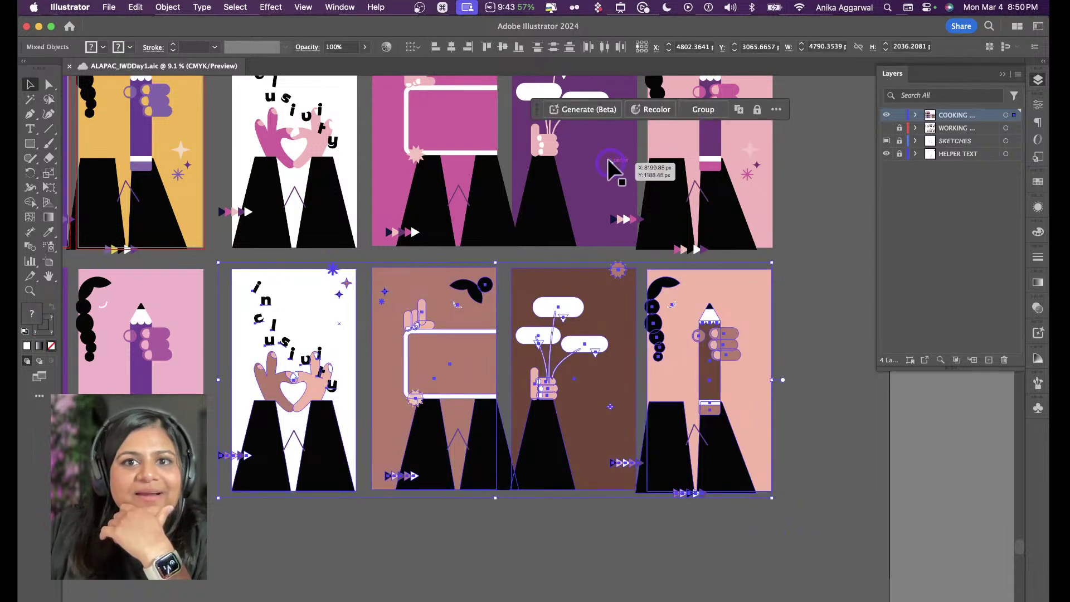
click(658, 110)
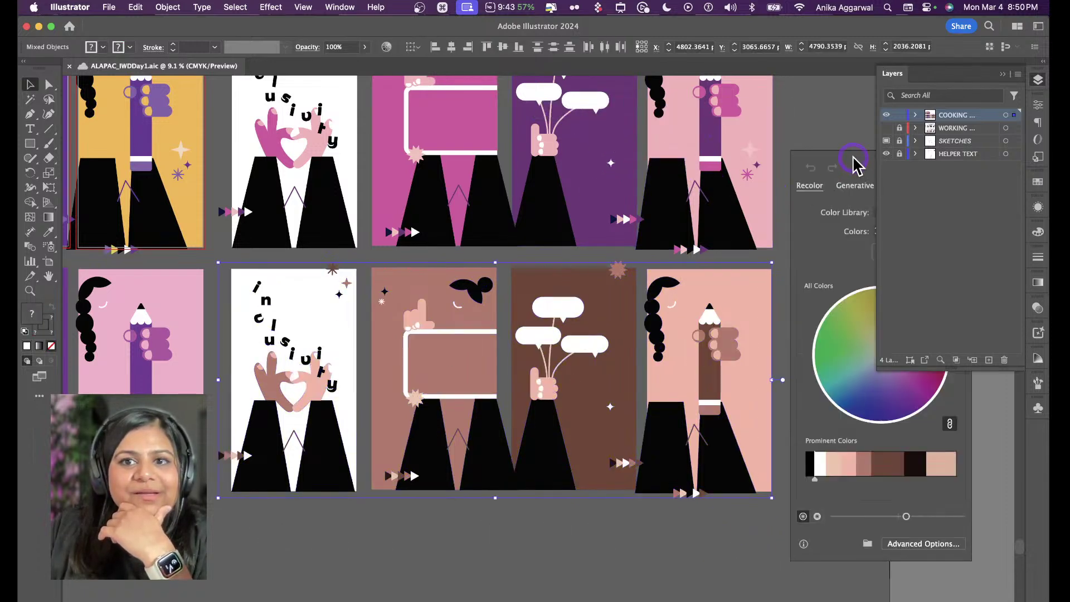
drag(855, 162, 681, 117)
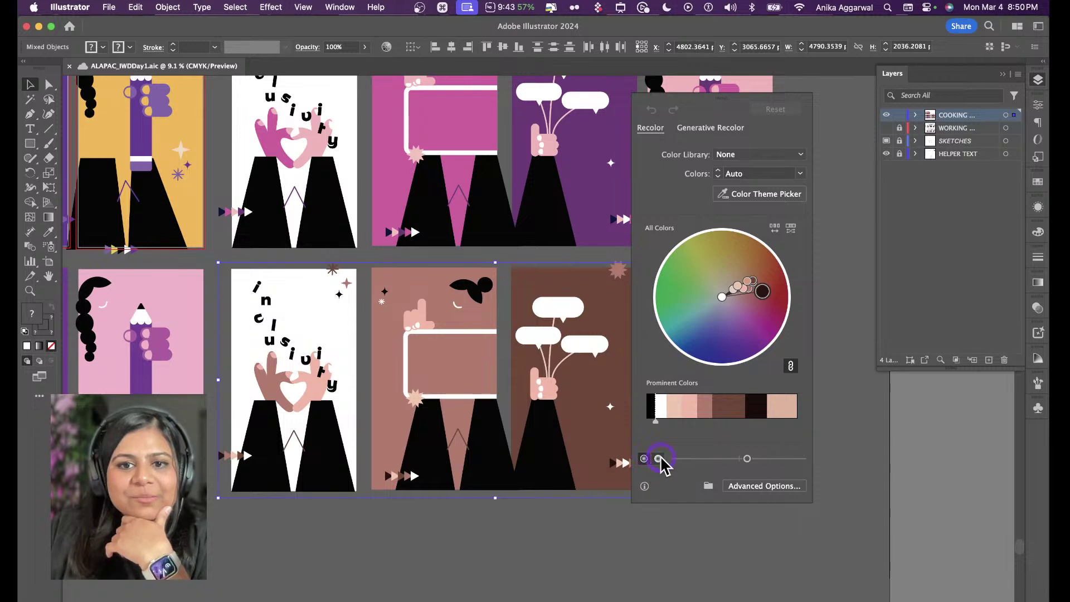
click(658, 458)
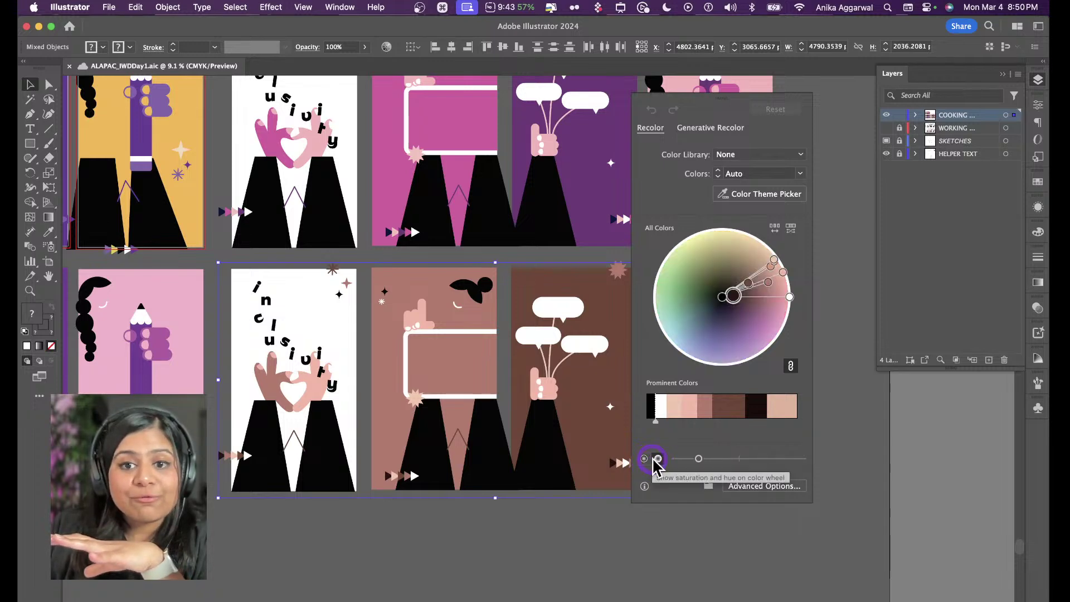
drag(700, 458, 713, 459)
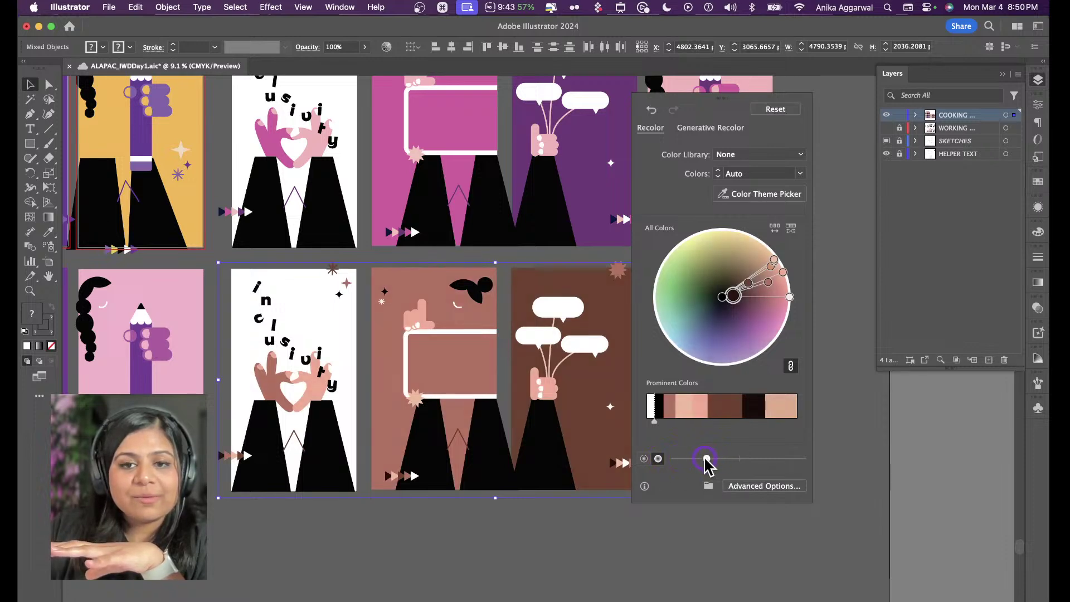
mouse_move(789, 297)
mouse_down()
mouse_move(795, 315)
mouse_move(783, 316)
mouse_up()
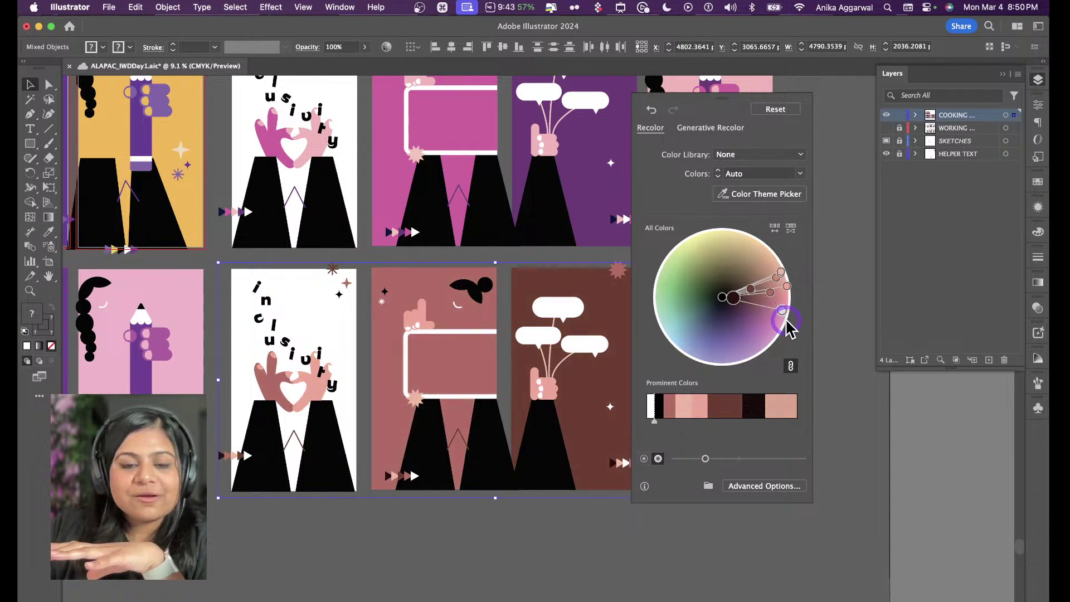
click(703, 459)
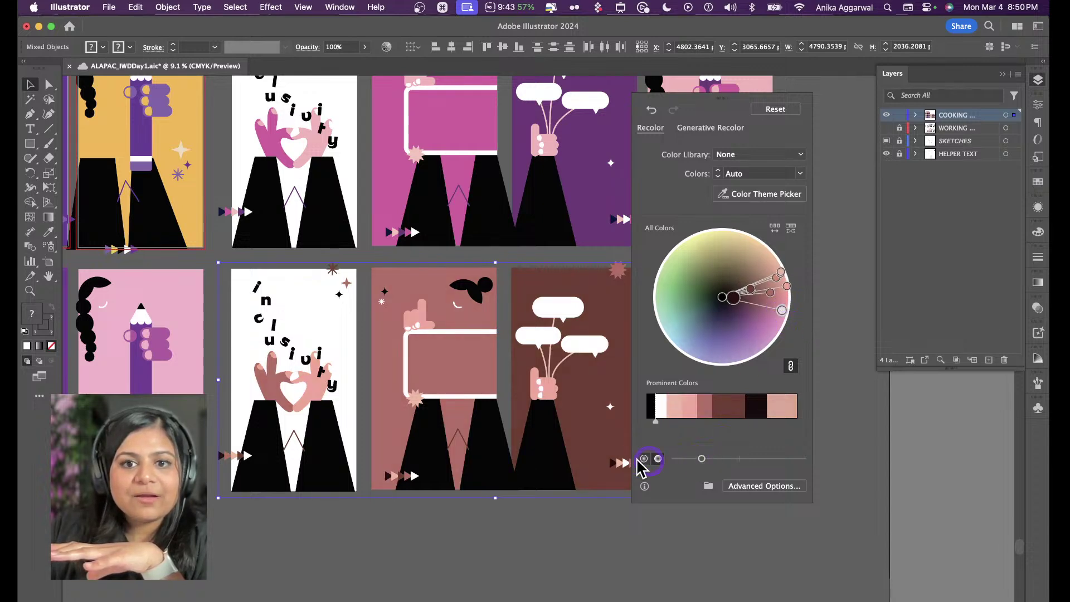
Try darker reddish shades with the other color wheel display, reset the recoloring, and deselect the artwork
click(644, 458)
click(710, 459)
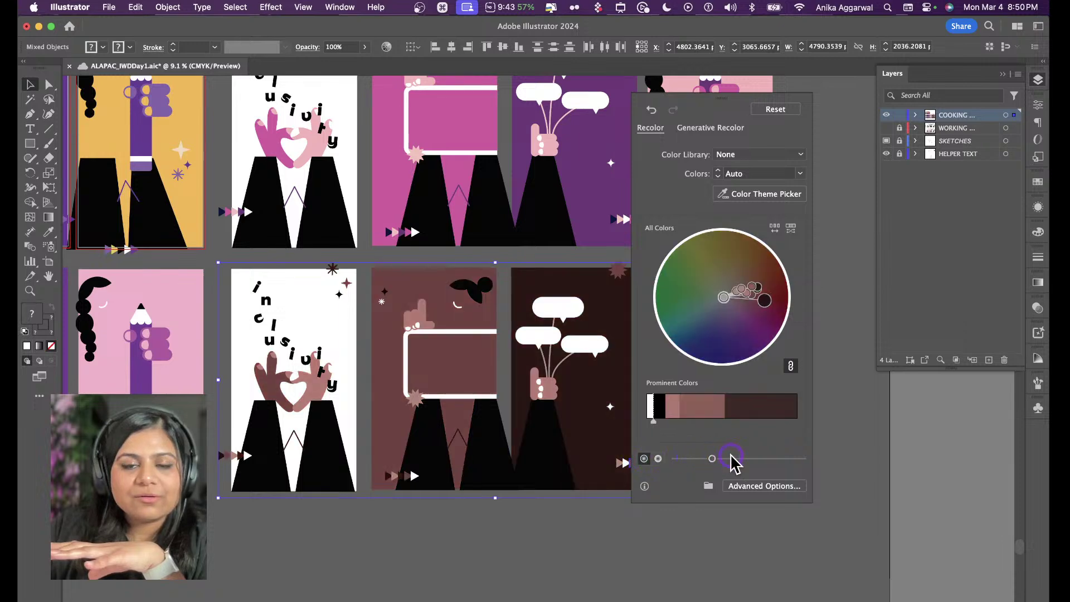
drag(732, 458, 772, 459)
mouse_move(765, 303)
mouse_down()
mouse_move(769, 327)
mouse_move(768, 313)
mouse_up()
drag(772, 458, 715, 458)
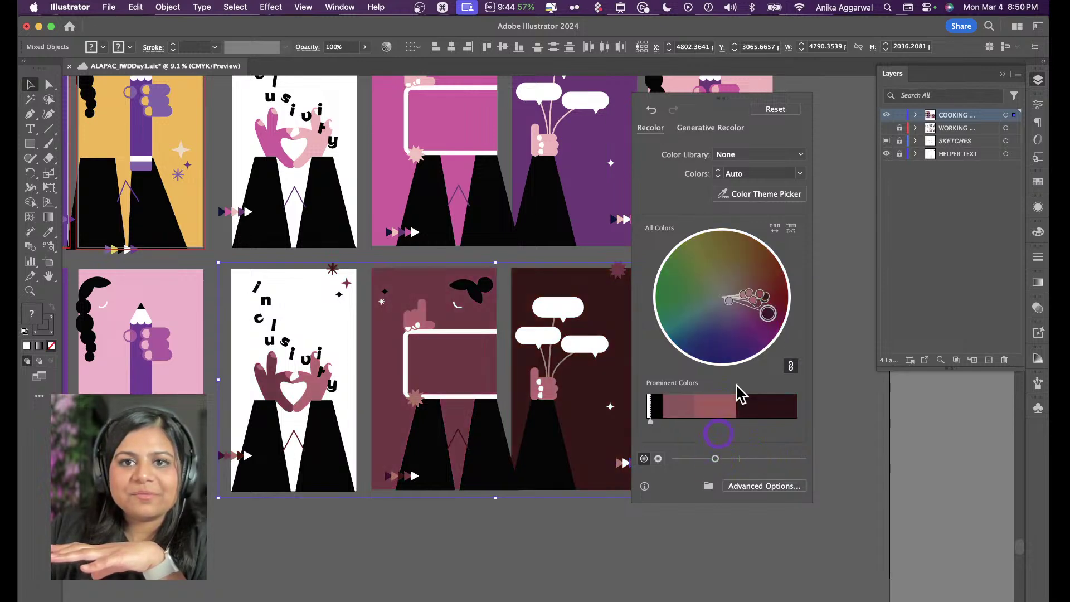
click(776, 109)
click(830, 146)
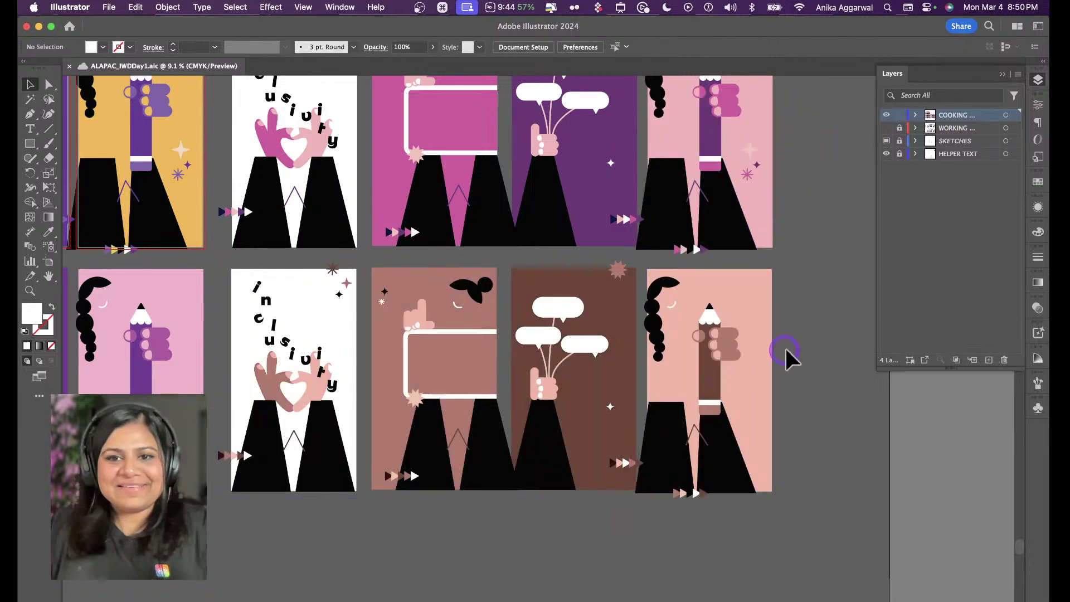
Review the phrases for type lockups and the plan notes around the sketch artboards
scroll(787, 349, down, 3)
scroll(787, 349, down, 3)
scroll(786, 349, up, 5)
scroll(483, 215, up, 6)
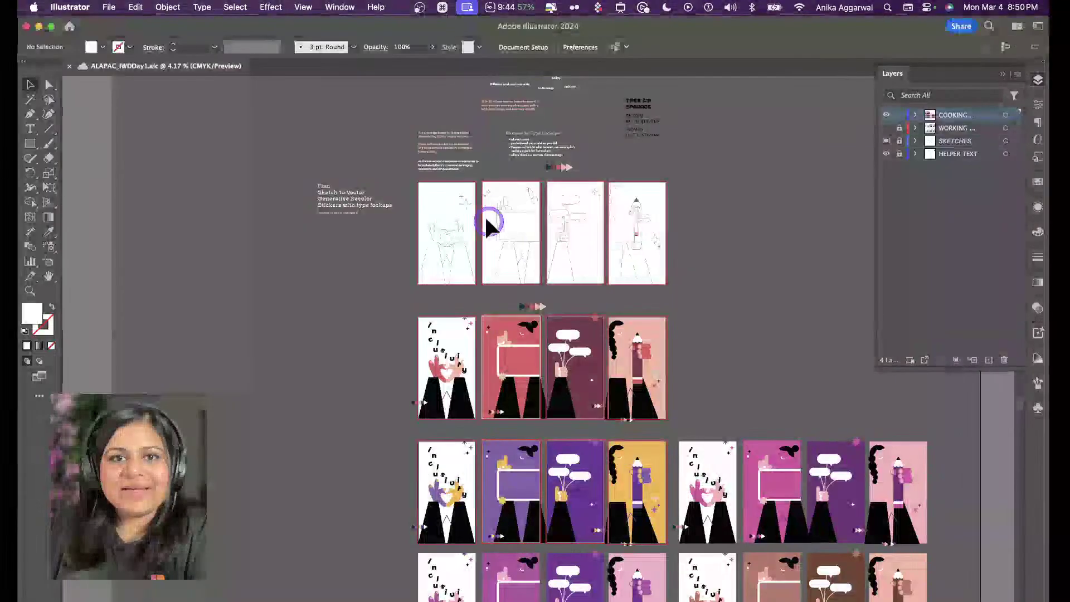
scroll(505, 184, up, 8)
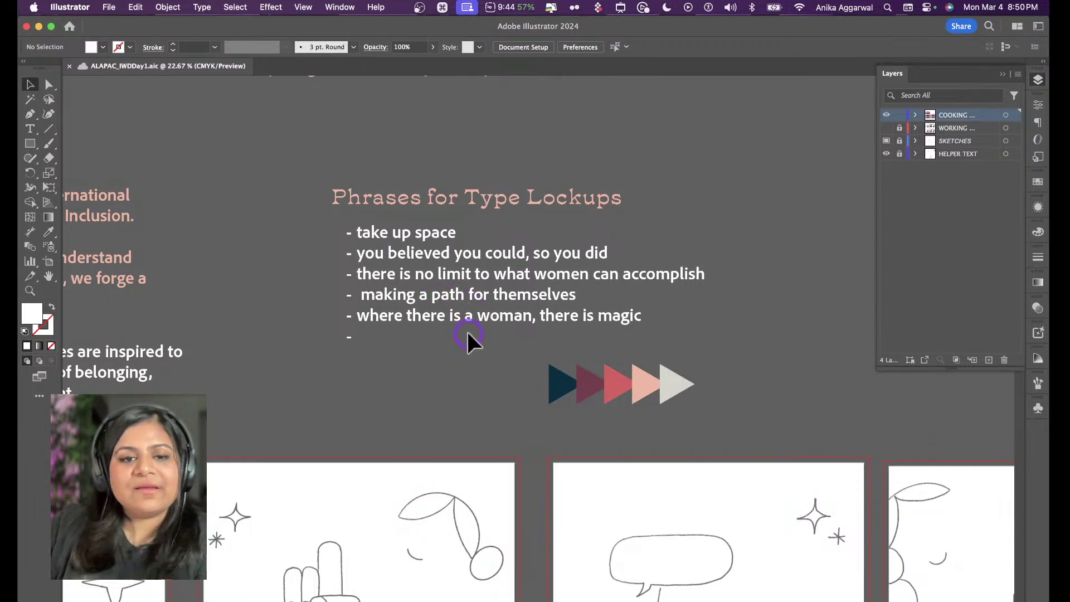
scroll(466, 329, down, 8)
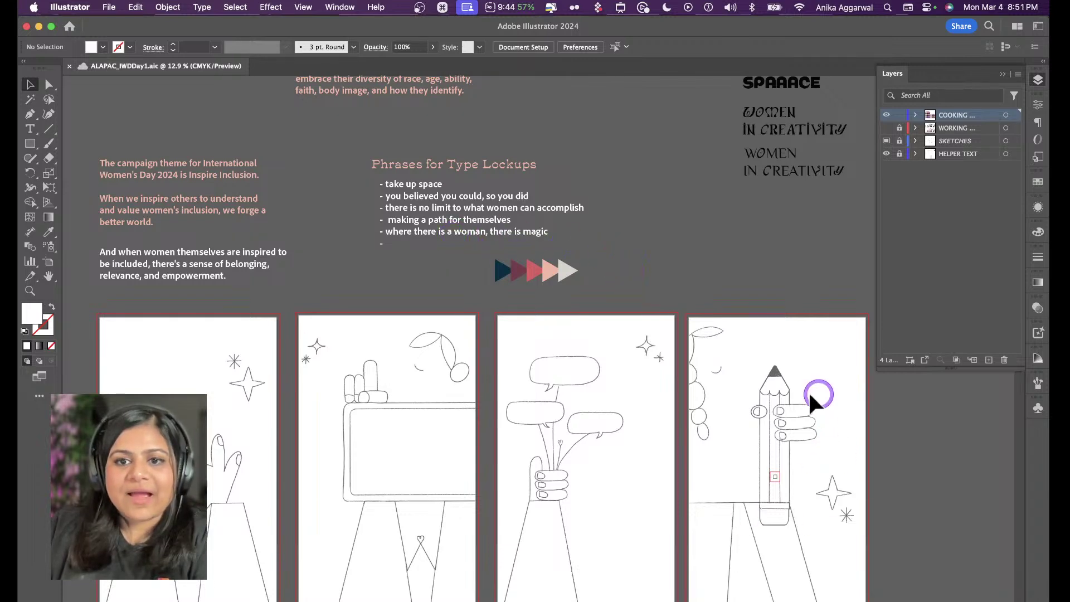
scroll(767, 437, down, 5)
scroll(825, 493, down, 5)
scroll(825, 493, right, 3)
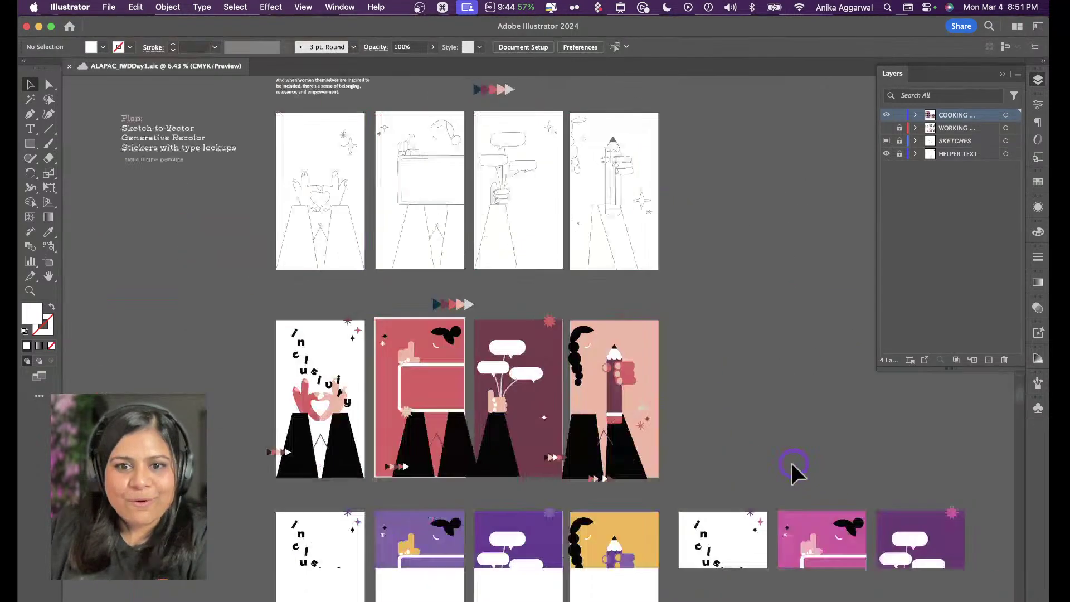
Select the pencil, its gripping hand and the nearby stars on the light pink artboard without the background, and copy them
scroll(653, 399, up, 5)
scroll(653, 402, down, 3)
scroll(658, 404, right, 5)
scroll(658, 404, down, 3)
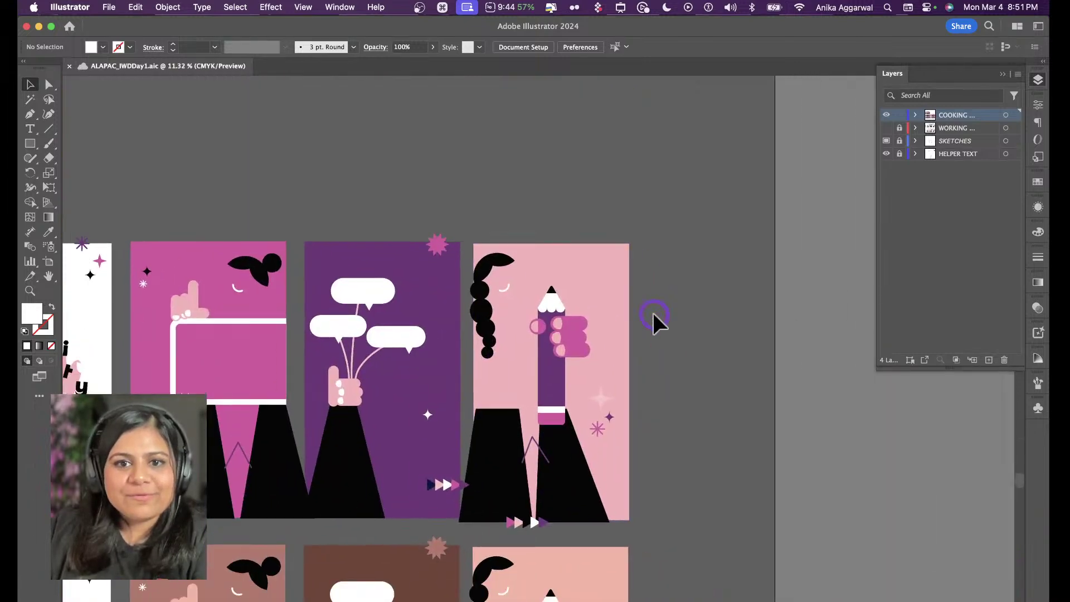
scroll(658, 301, up, 3)
click(501, 482)
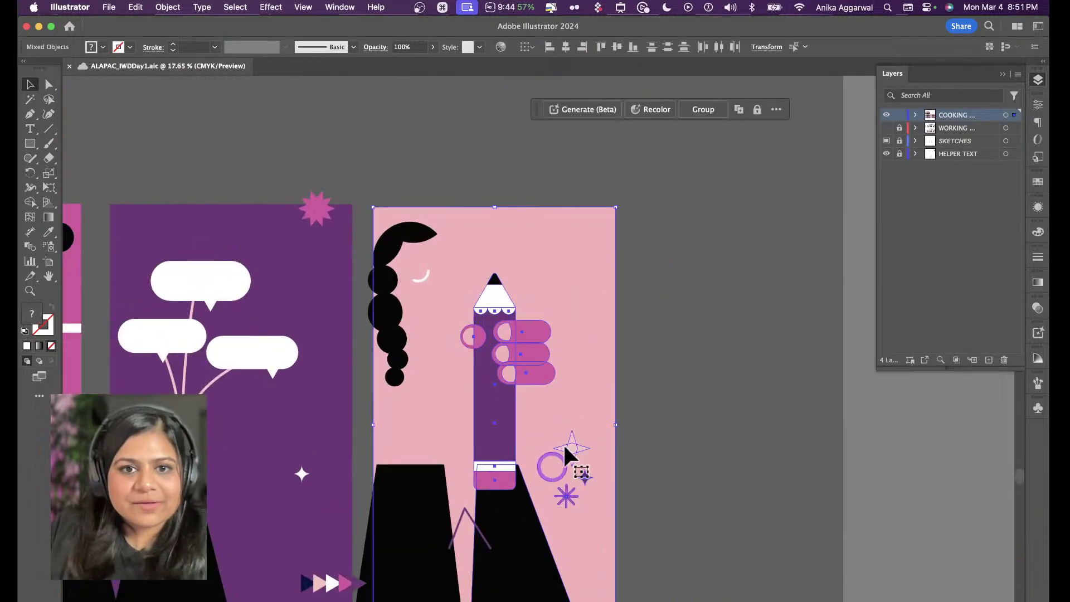
shift+click(571, 446)
shift+click(535, 515)
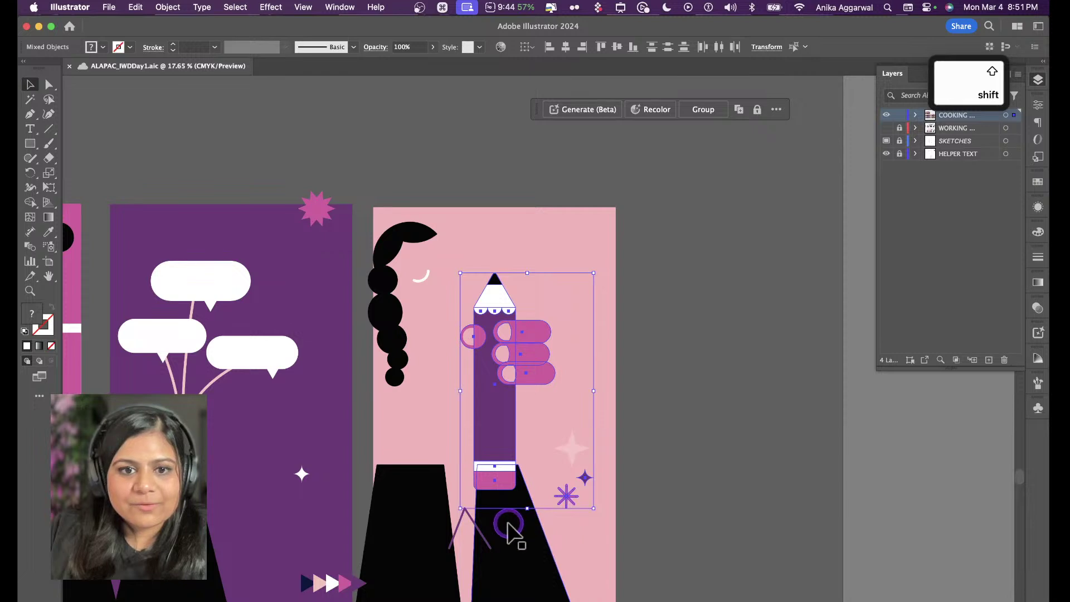
key(super+c)
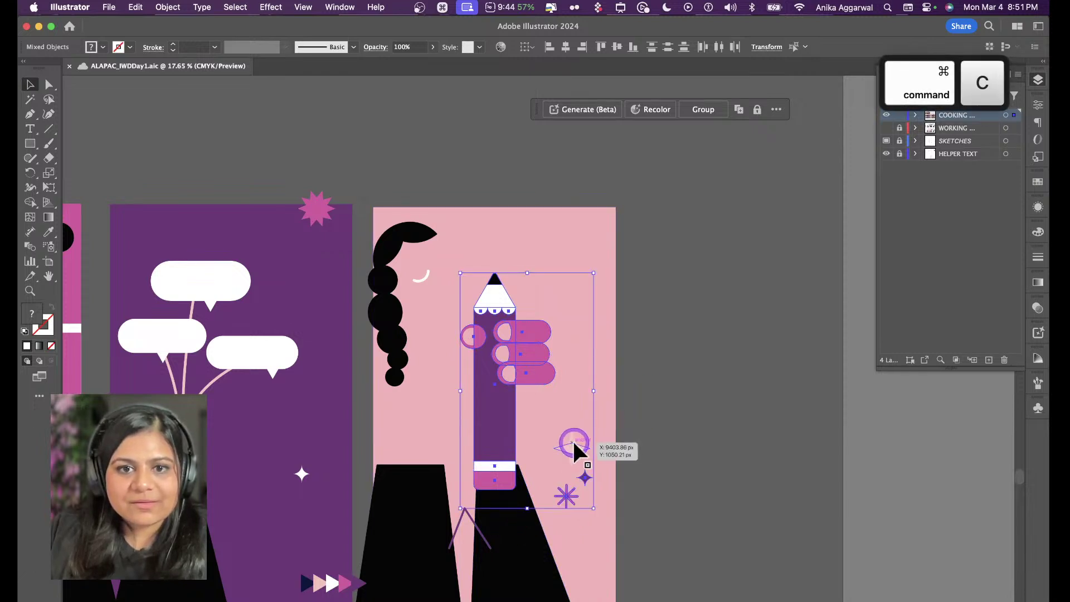
shift+click(573, 443)
key(super+c)
Paste the copied pencil artwork beside the "TAKE UP SPAAACE" lettering and rotate it about 45 degrees clockwise
scroll(487, 235, down, 5)
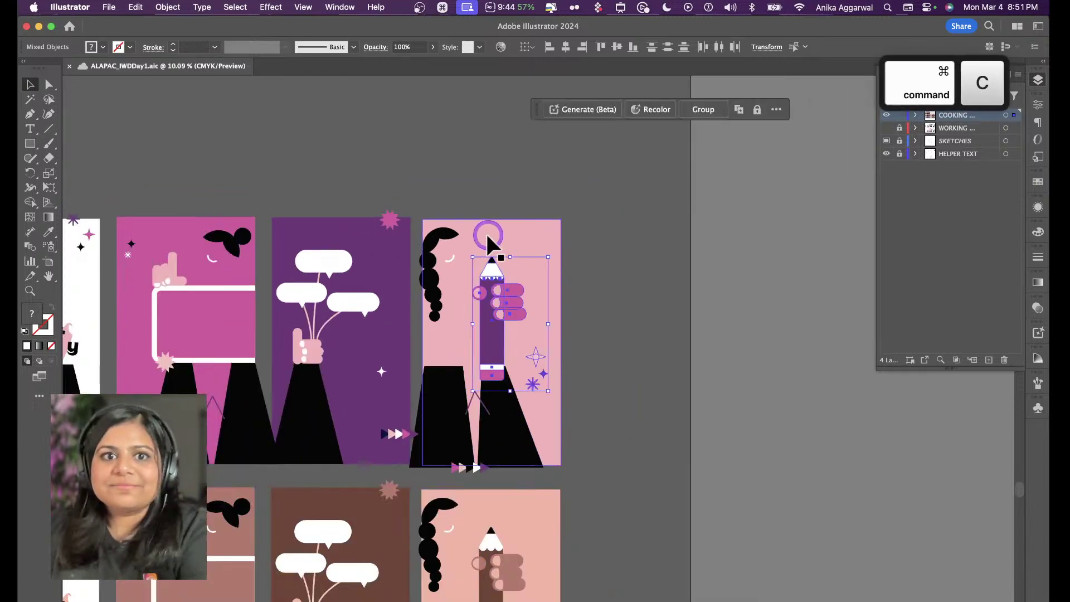
scroll(487, 236, up, 8)
scroll(471, 252, left, 8)
scroll(471, 253, up, 5)
click(534, 262)
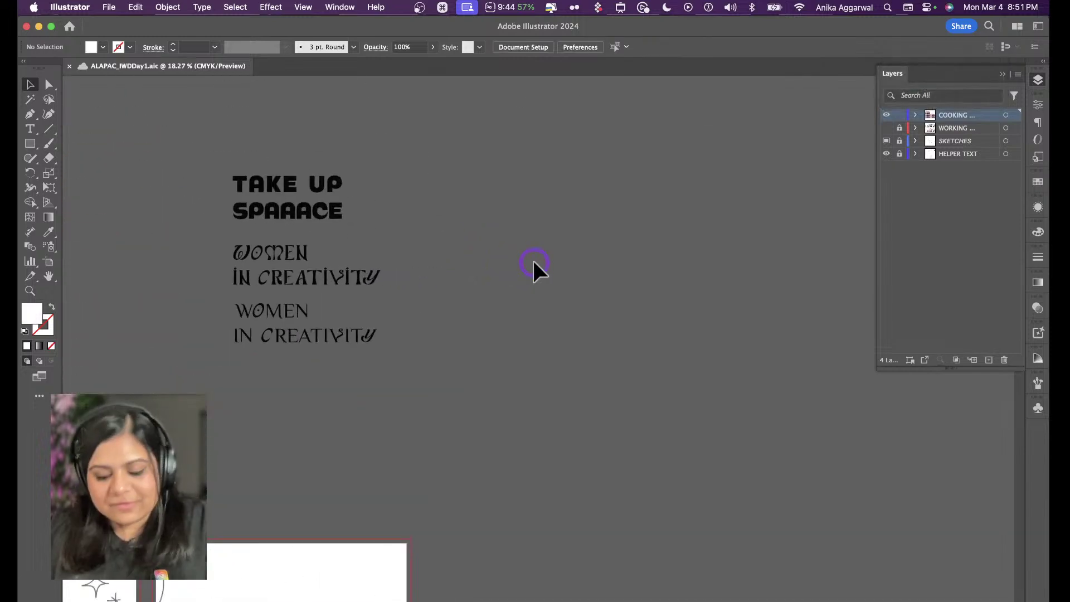
key(super+v)
mouse_move(602, 232)
mouse_down()
mouse_move(619, 232)
mouse_move(641, 329)
mouse_up()
click(694, 381)
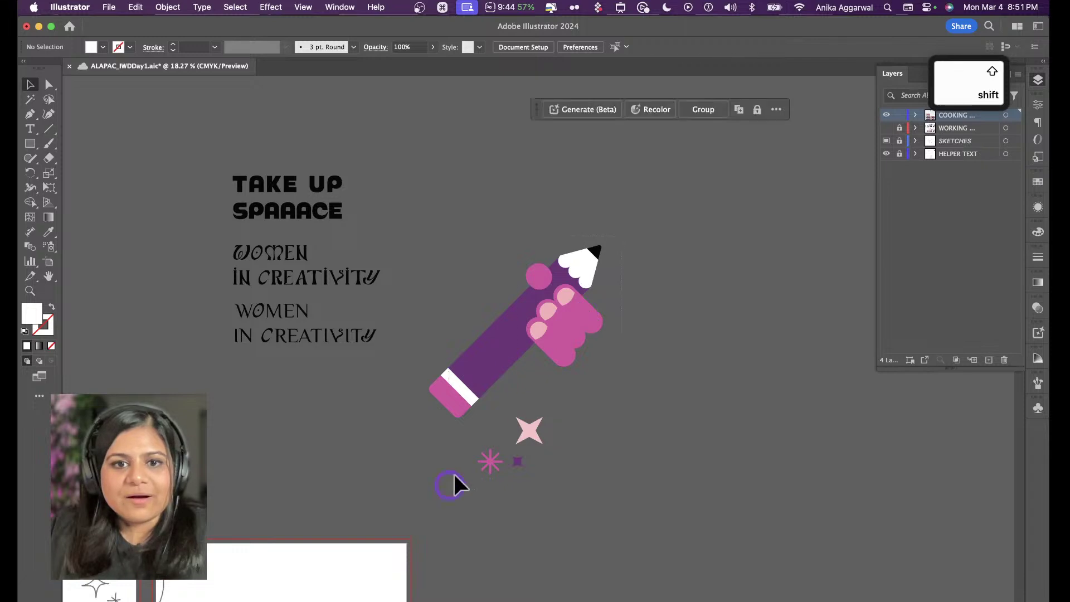
Move the tilted pencil, hand and stars further right of the lettering and deselect them
drag(454, 474, 447, 484)
drag(551, 360, 678, 362)
click(502, 304)
Look over the canvas around the lettering, including the campaign notes, phrase list and plan
scroll(501, 303, down, 5)
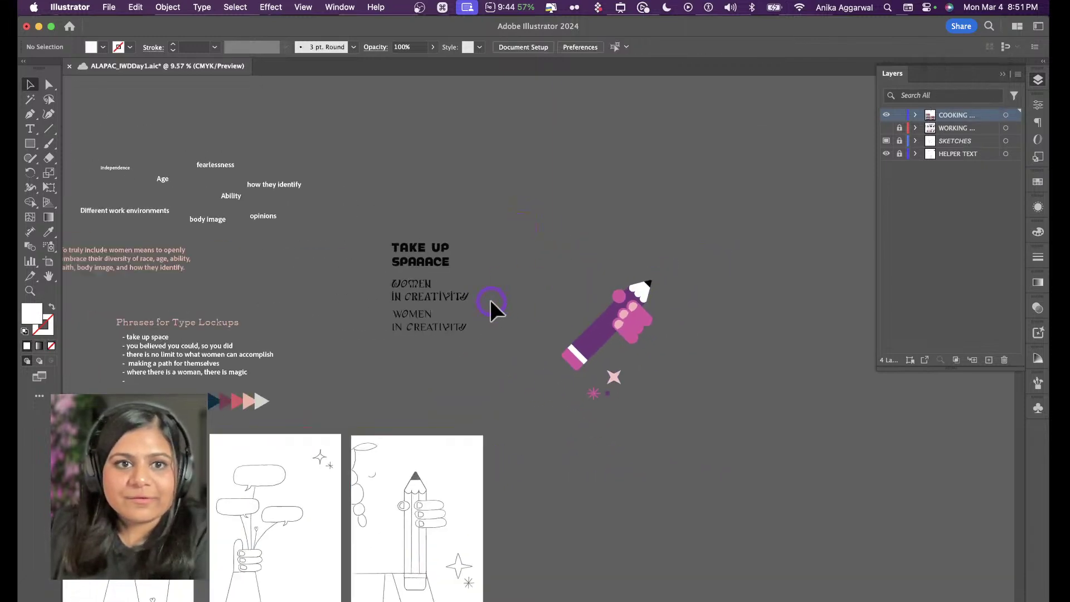
scroll(504, 308, left, 6)
scroll(509, 334, right, 14)
scroll(509, 340, down, 6)
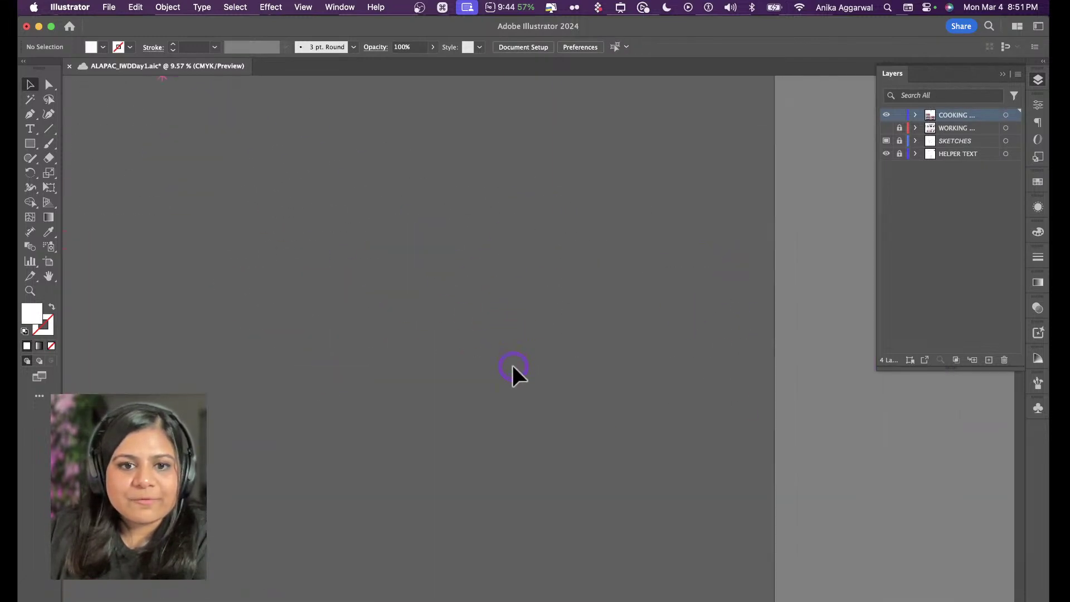
scroll(511, 365, up, 5)
scroll(510, 364, left, 10)
scroll(279, 424, down, 3)
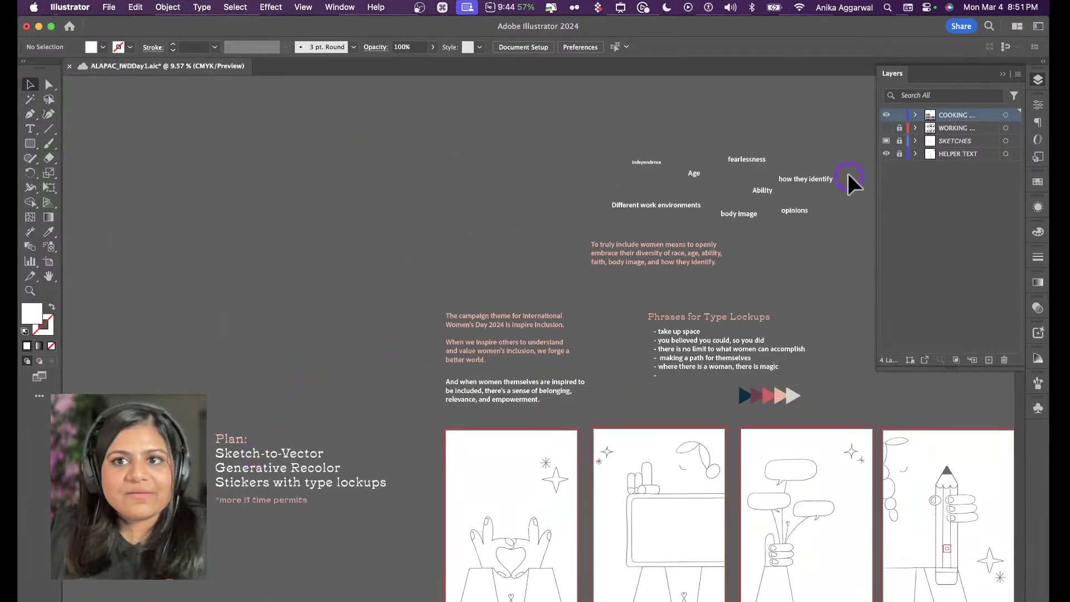
Add the text "Where there is" above the pencil and enlarge it to about 162 pt
click(287, 470)
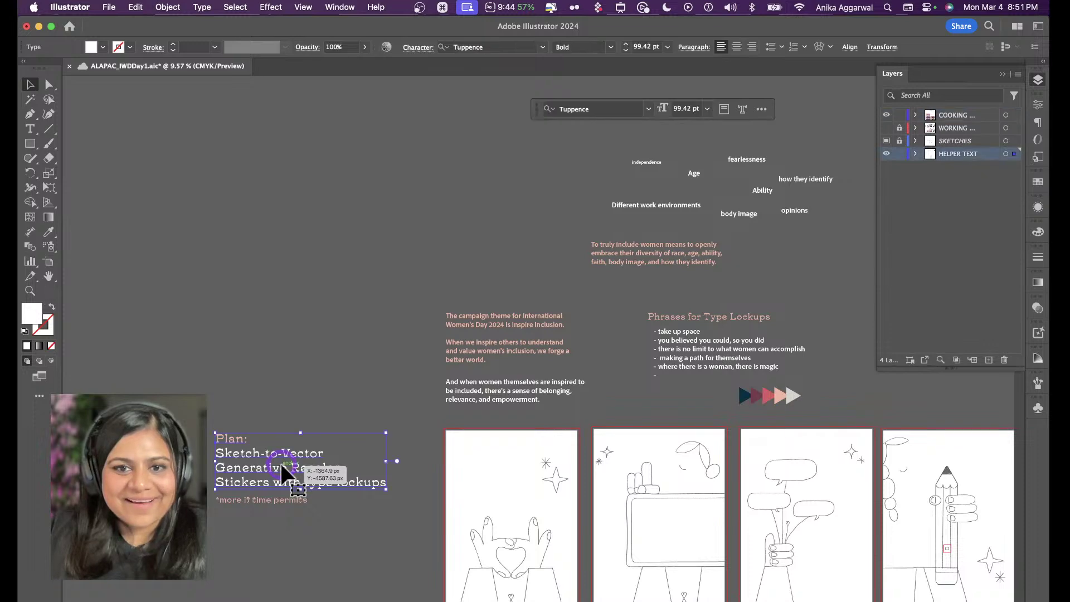
scroll(362, 379, right, 10)
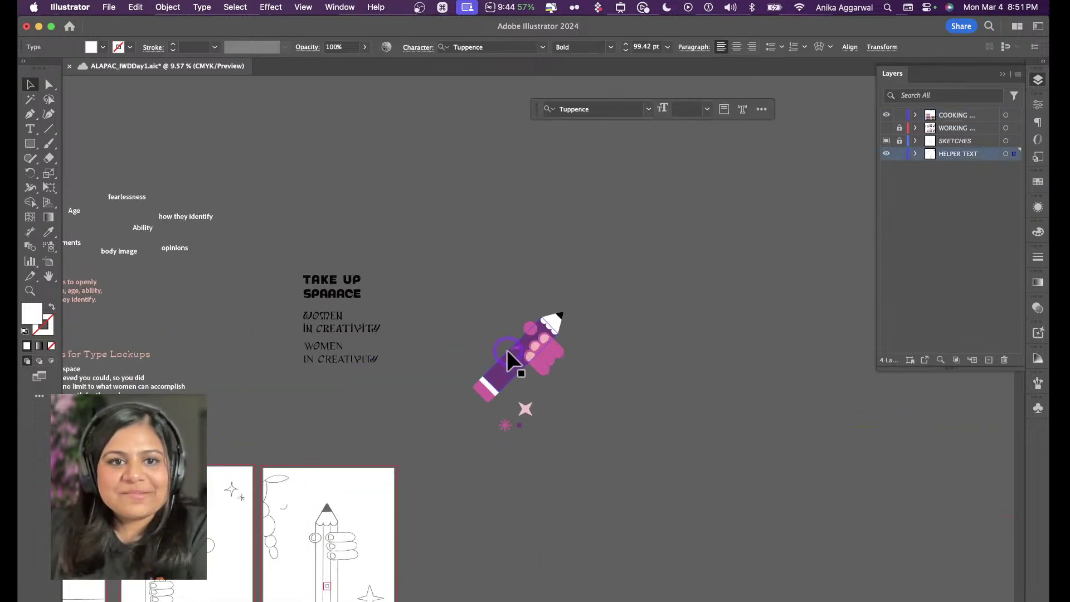
scroll(508, 363, up, 5)
key(t)
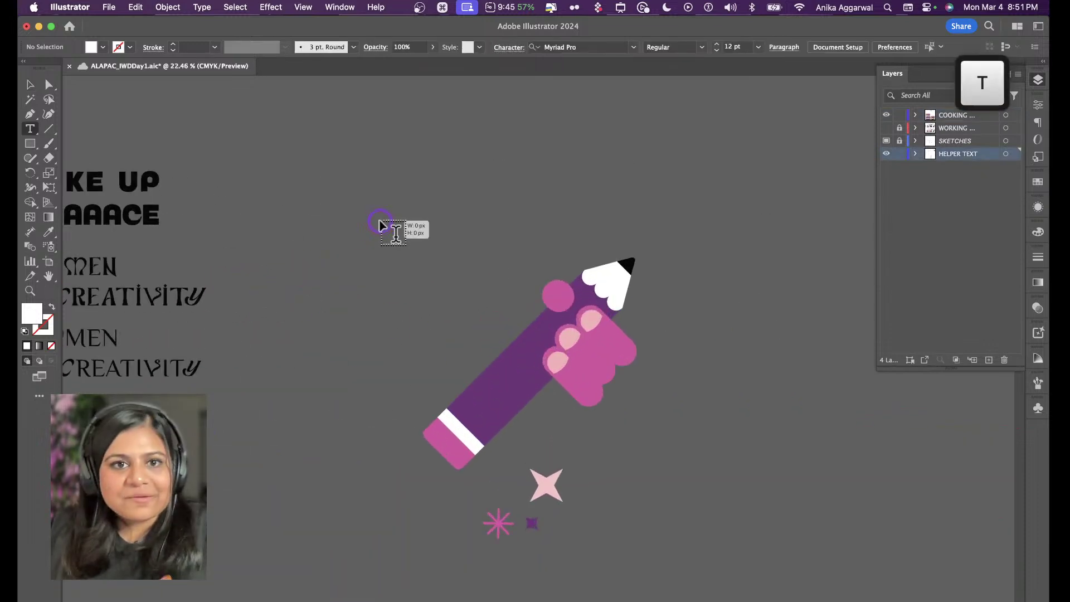
text(Where there)
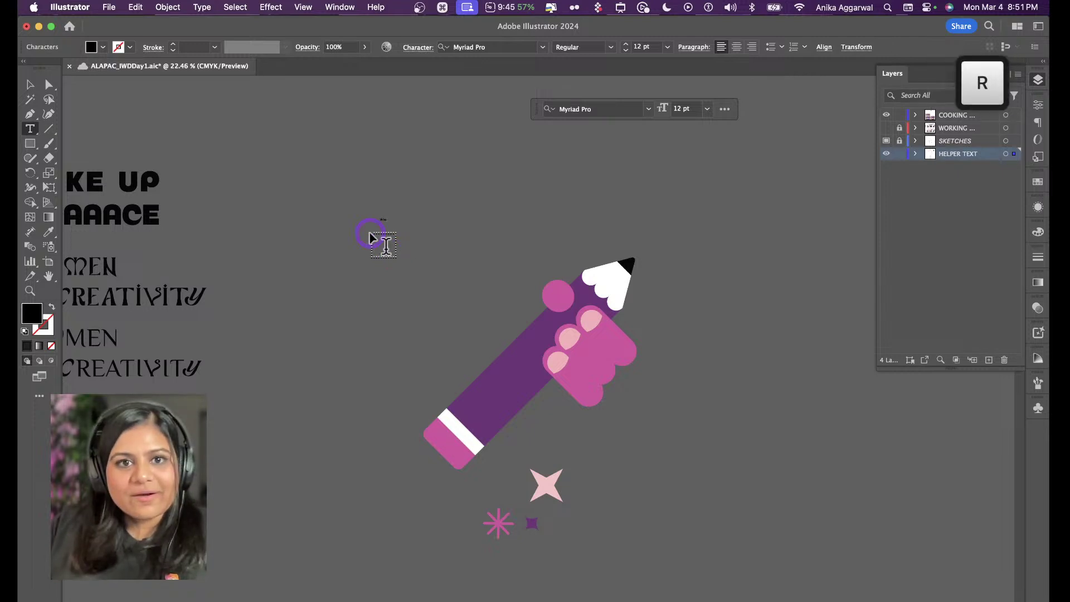
text('s wo)
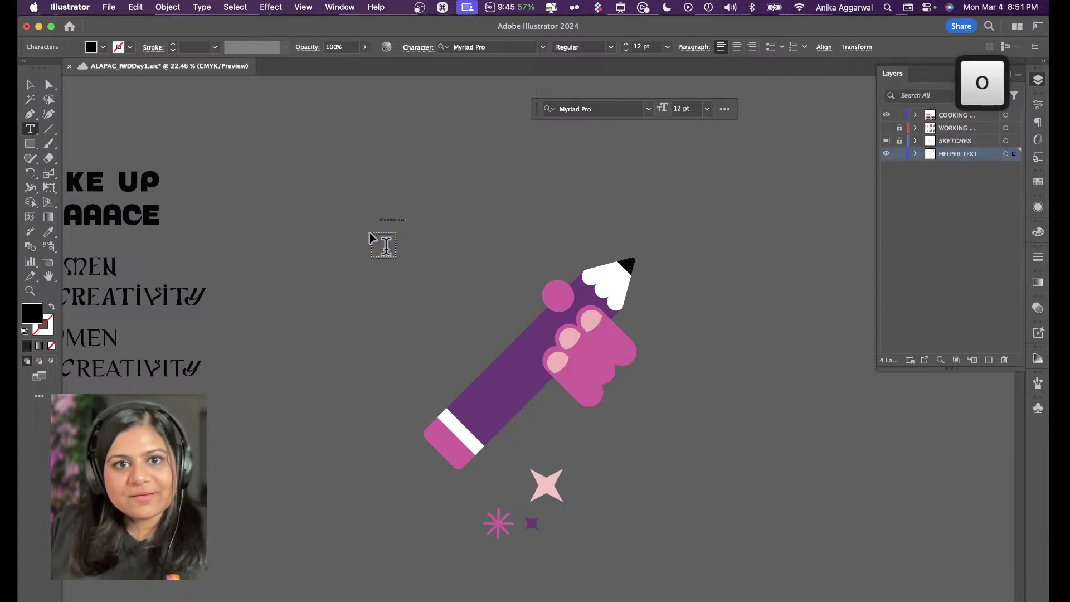
key(BackSpace)
key(BackSpace)
key(Escape)
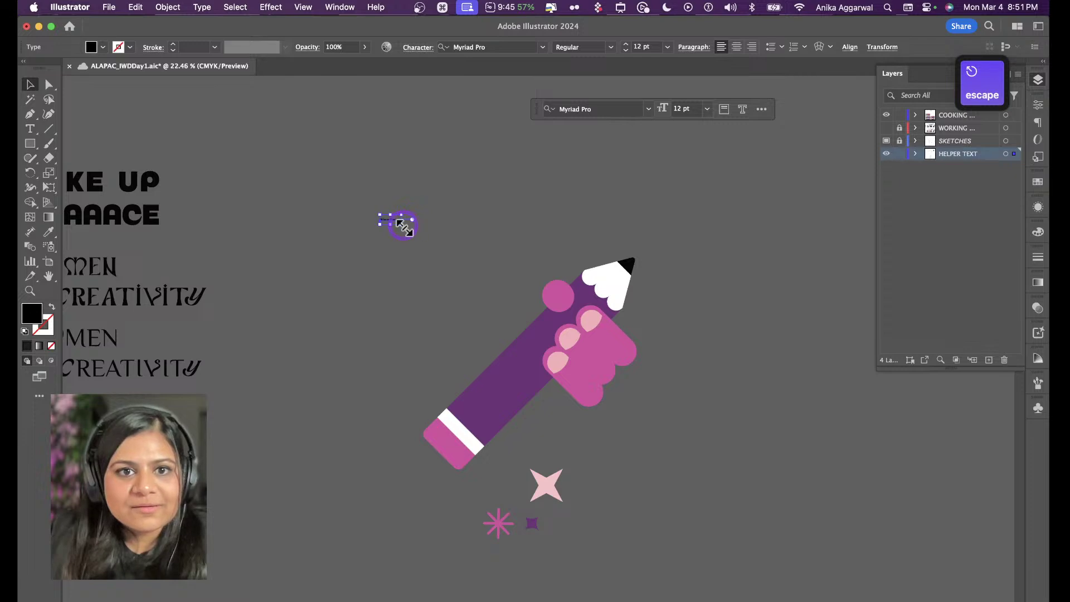
drag(401, 225, 672, 351)
drag(523, 251, 469, 193)
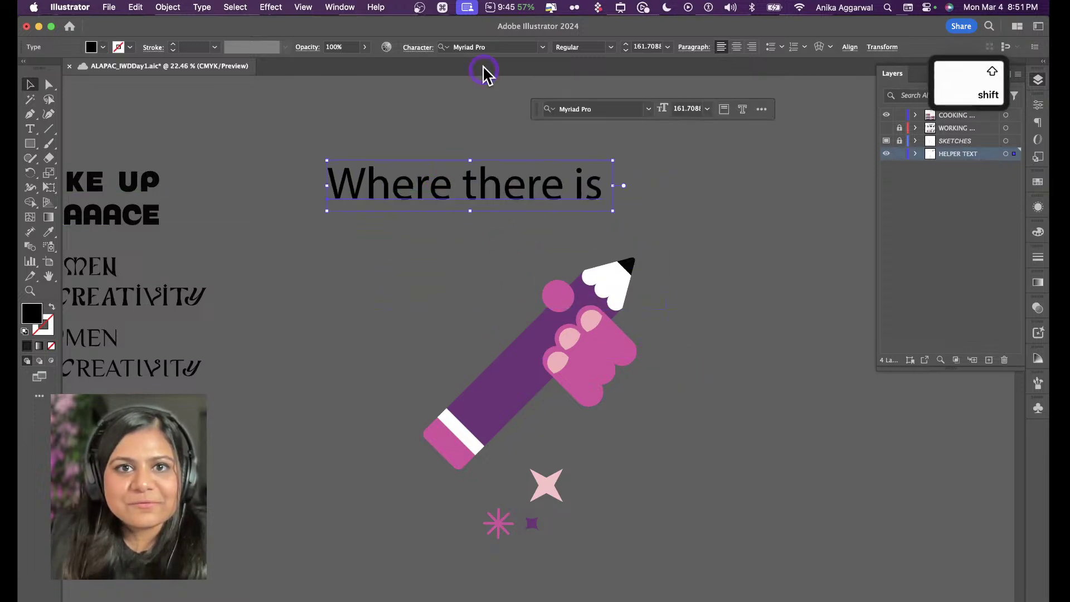
Set the new lettering in Tuppence Bold and extend it to read "Where there is a woman"
click(497, 47)
text(tuppen)
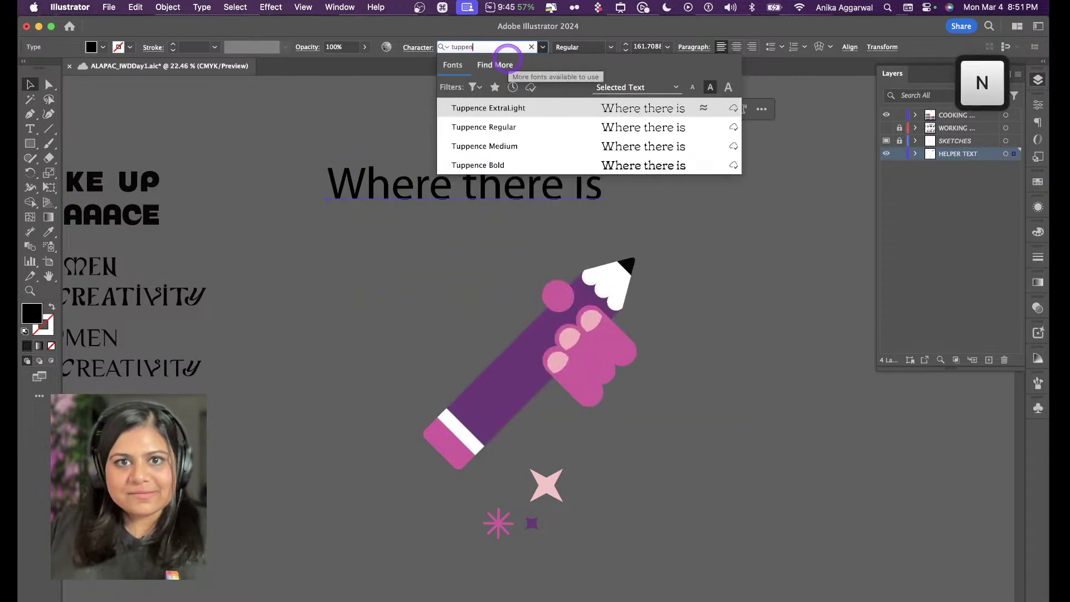
click(514, 164)
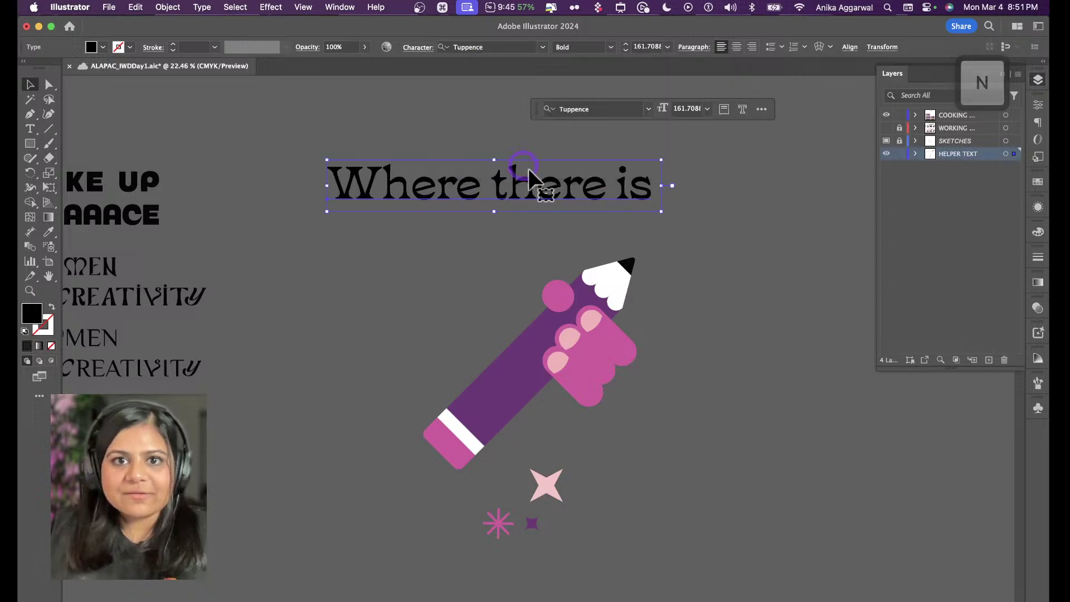
double_click(584, 185)
text(is)
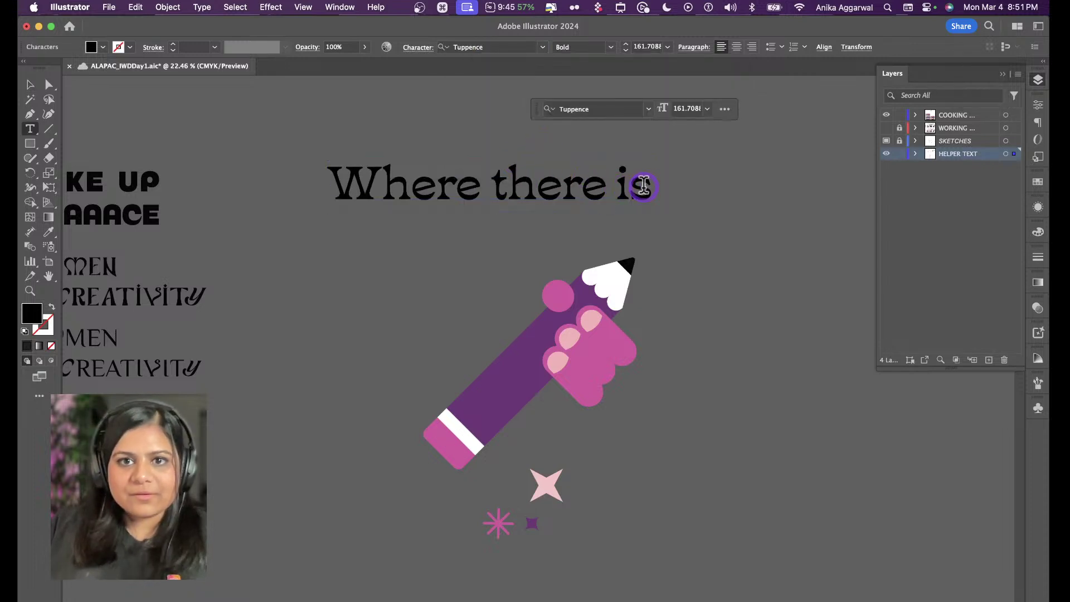
text( a woman)
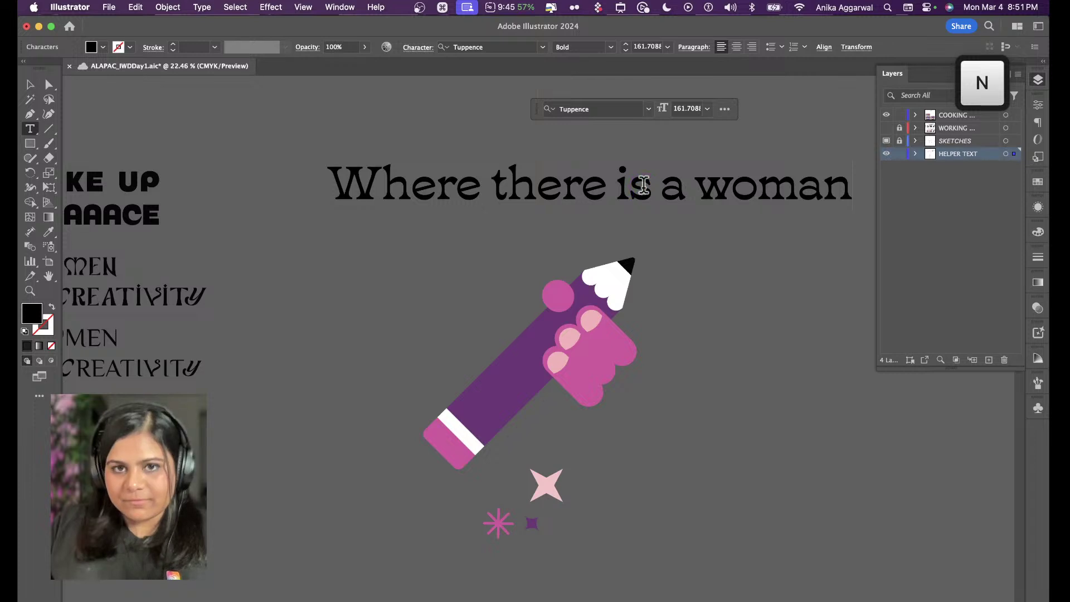
key(Escape)
Duplicate the "Where there is a woman" line just below itself and change the copy to "there is magic"
drag(627, 205, 624, 263)
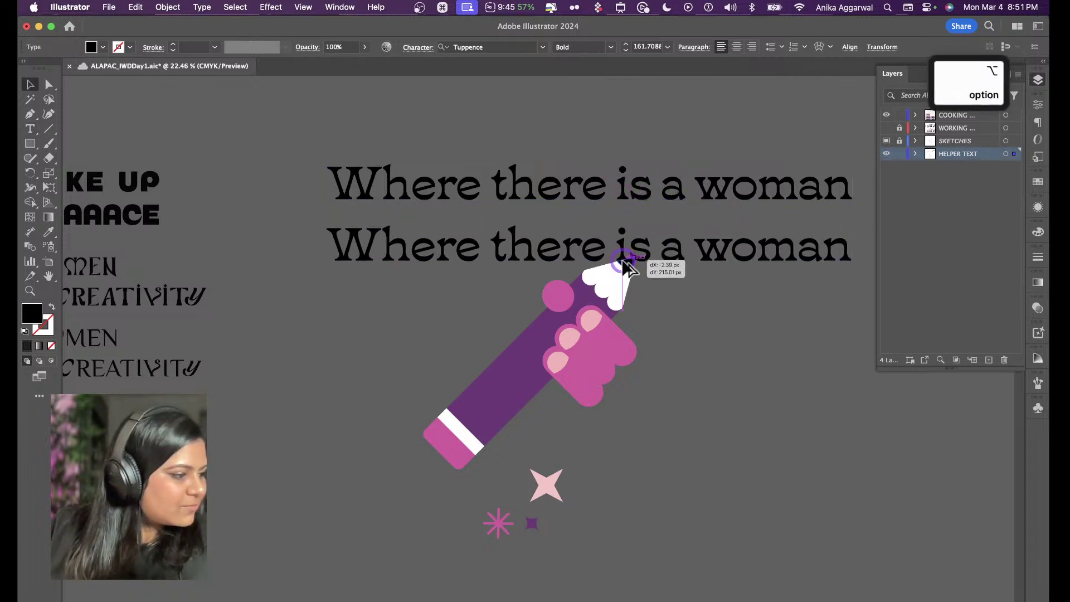
double_click(509, 260)
key(cmd+a)
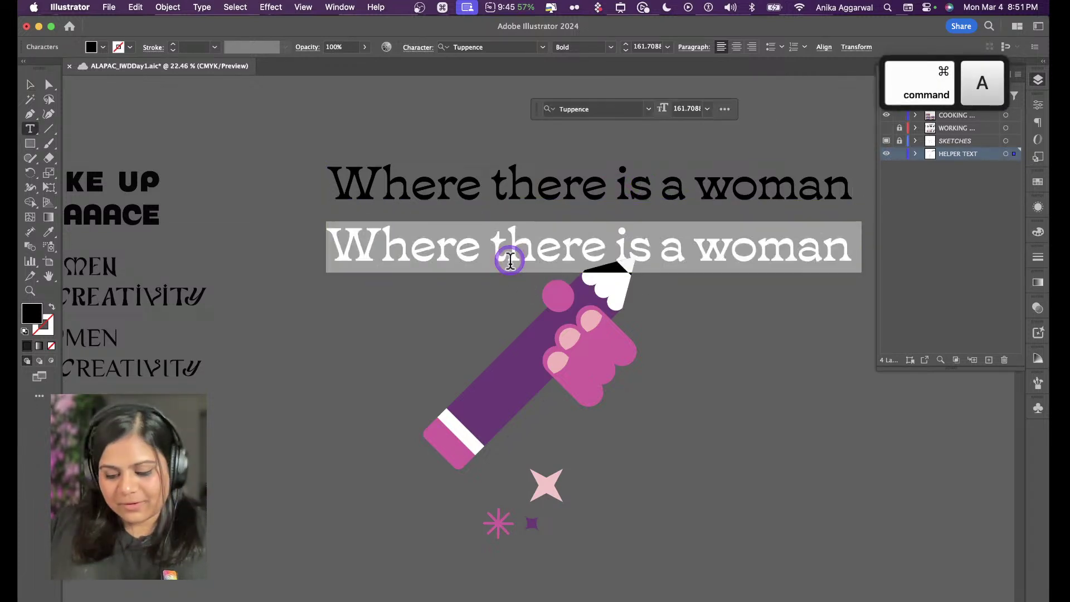
text(There)
key(BackSpace)
key(BackSpace)
key(BackSpace)
key(BackSpace)
key(BackSpace)
key(BackSpace)
text(t)
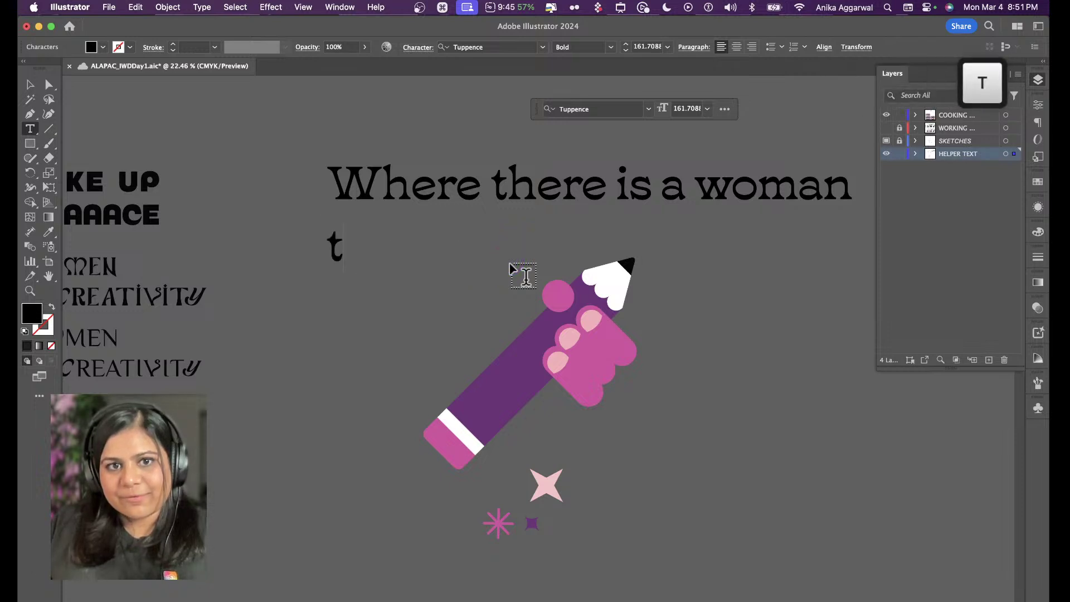
text(here is magic)
key(Escape)
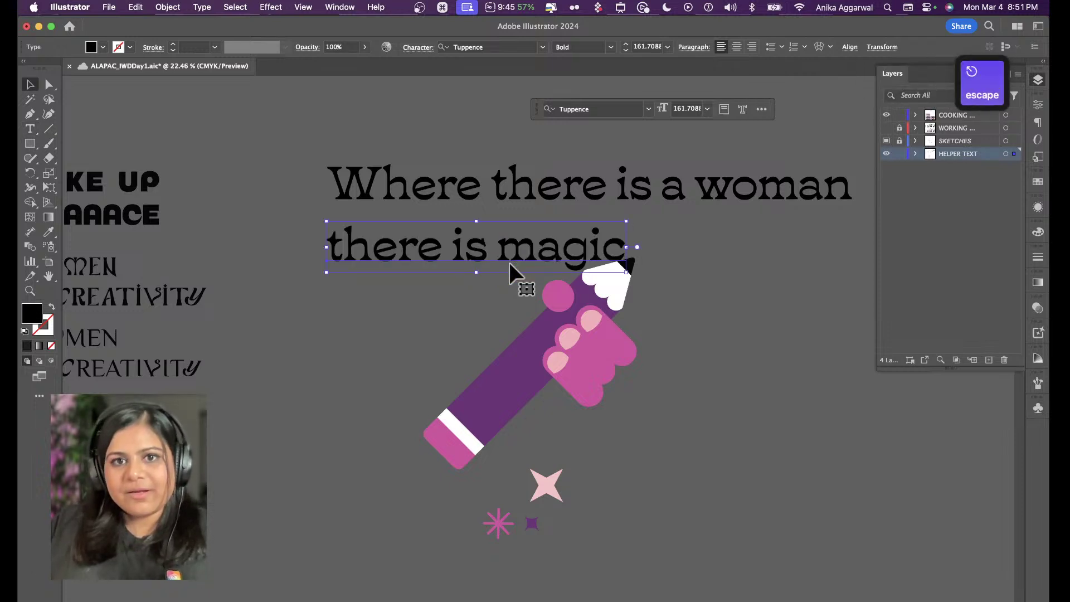
Tuck "there is magic" closer beneath the first line, indented, and move the pencil artwork with its stars further right under the lettering
mouse_move(453, 239)
mouse_down()
mouse_move(511, 240)
mouse_move(509, 199)
mouse_move(552, 172)
mouse_up()
shift+click(510, 190)
drag(560, 468, 521, 428)
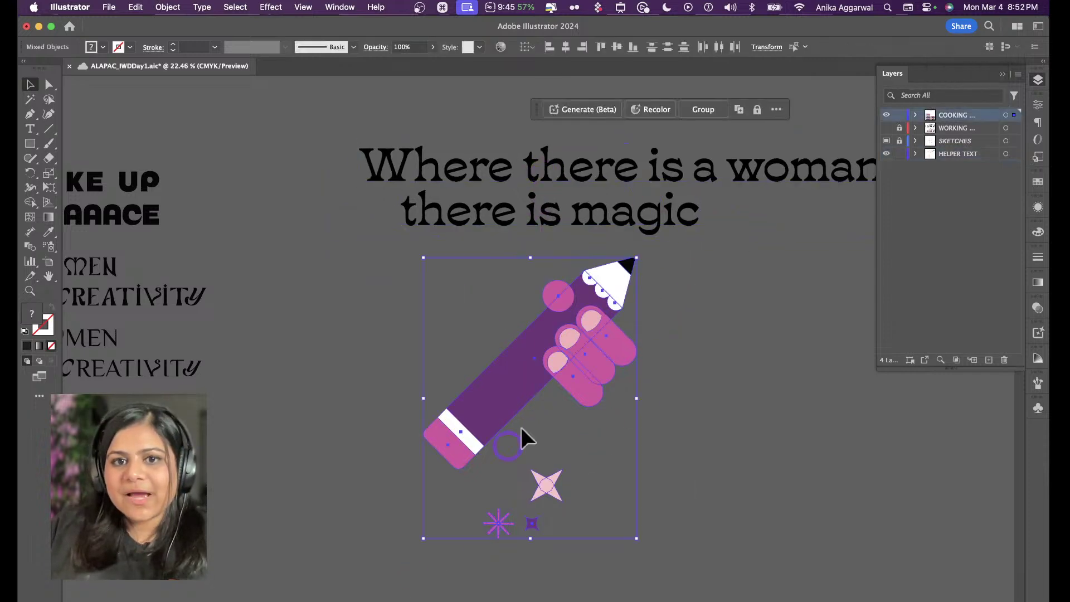
drag(585, 371, 726, 329)
scroll(657, 351, right, 5)
scroll(657, 351, up, 3)
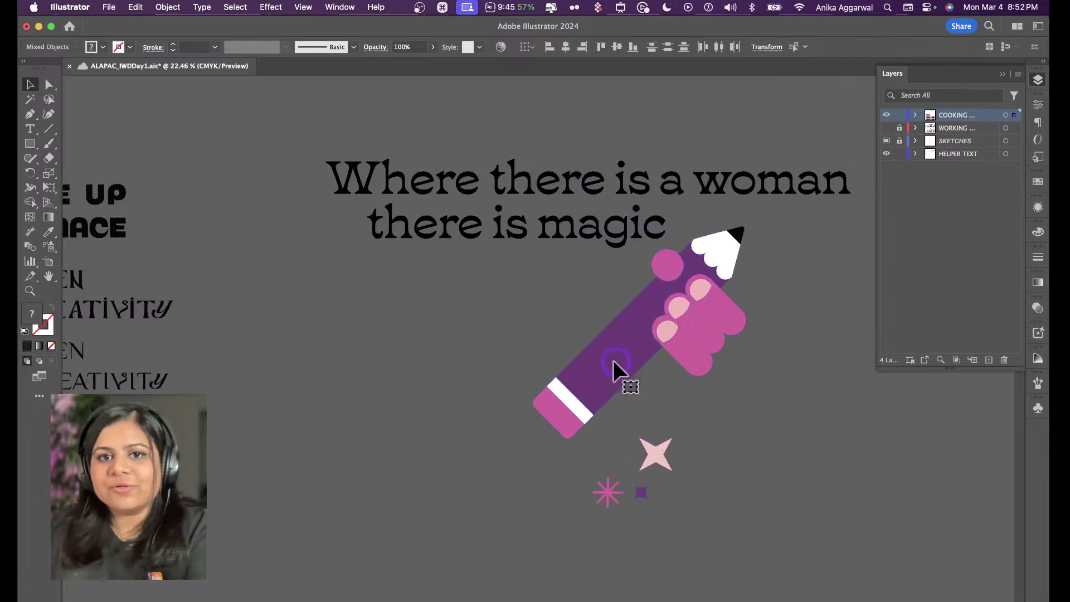
Break "there is magic" into two lines before "magic" and tighten its leading to 166 pt
click(497, 223)
double_click(470, 267)
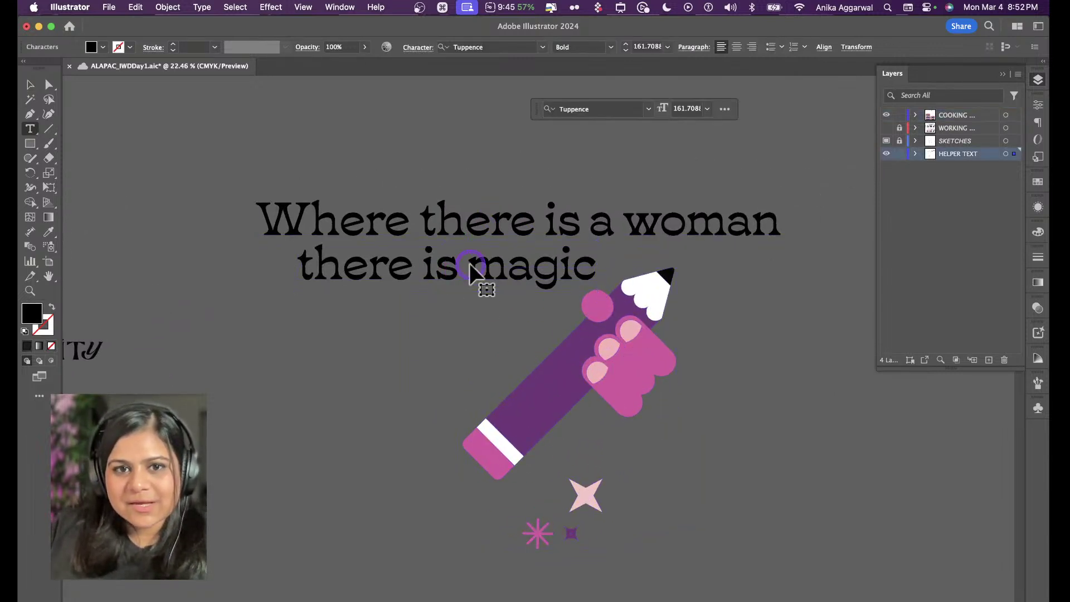
key(Return)
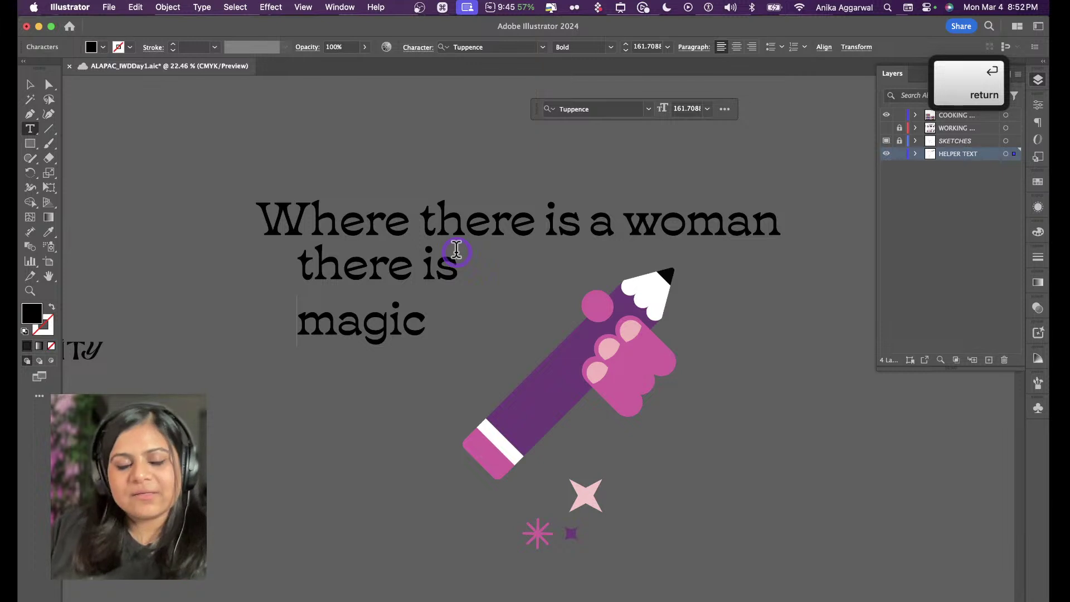
key(Escape)
click(1039, 107)
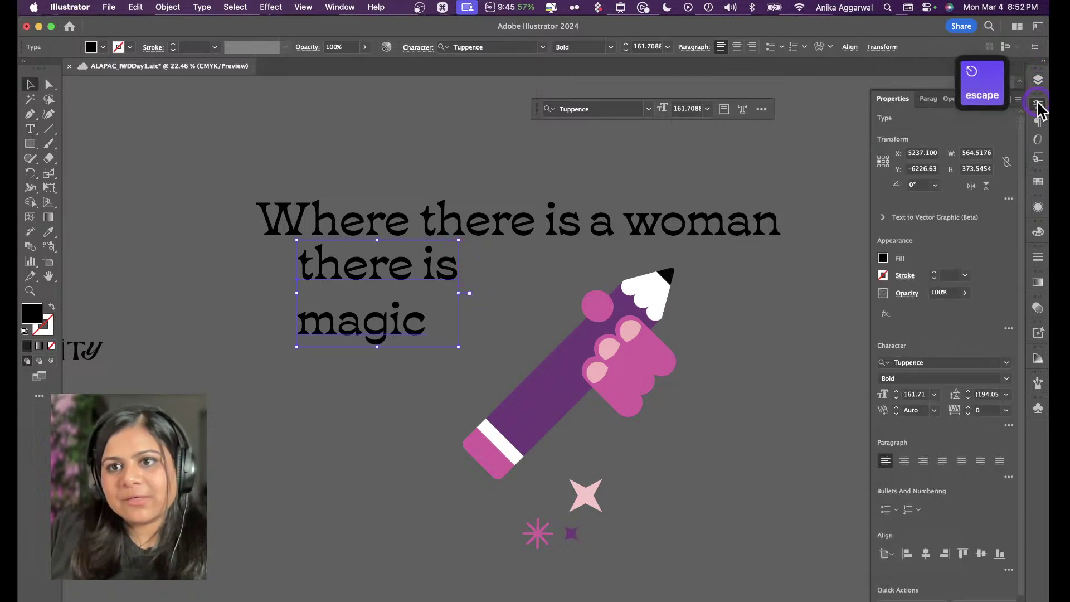
click(968, 398)
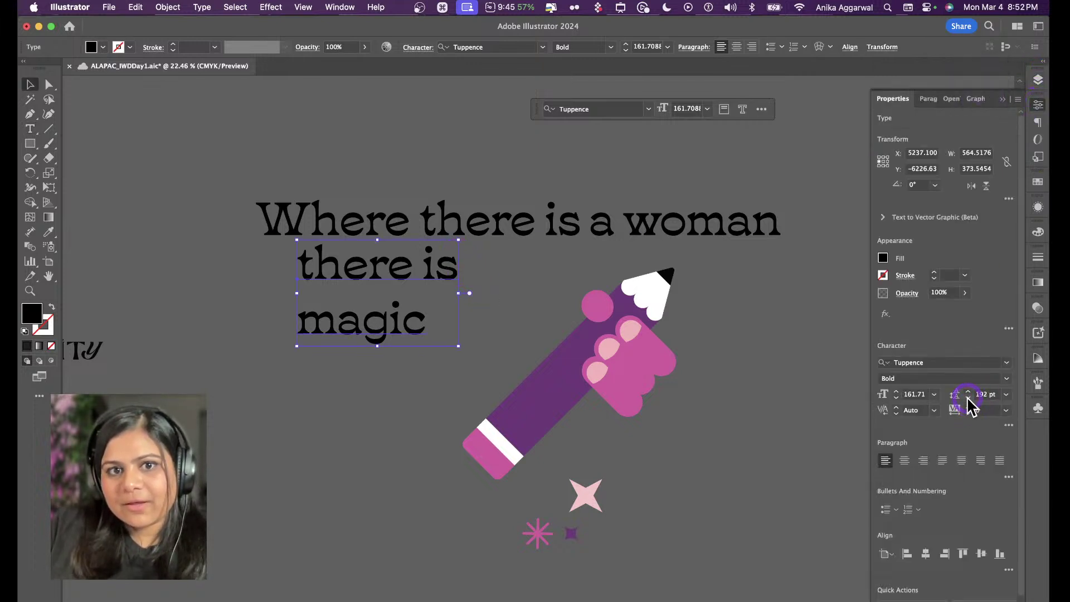
click(968, 397)
click(968, 398)
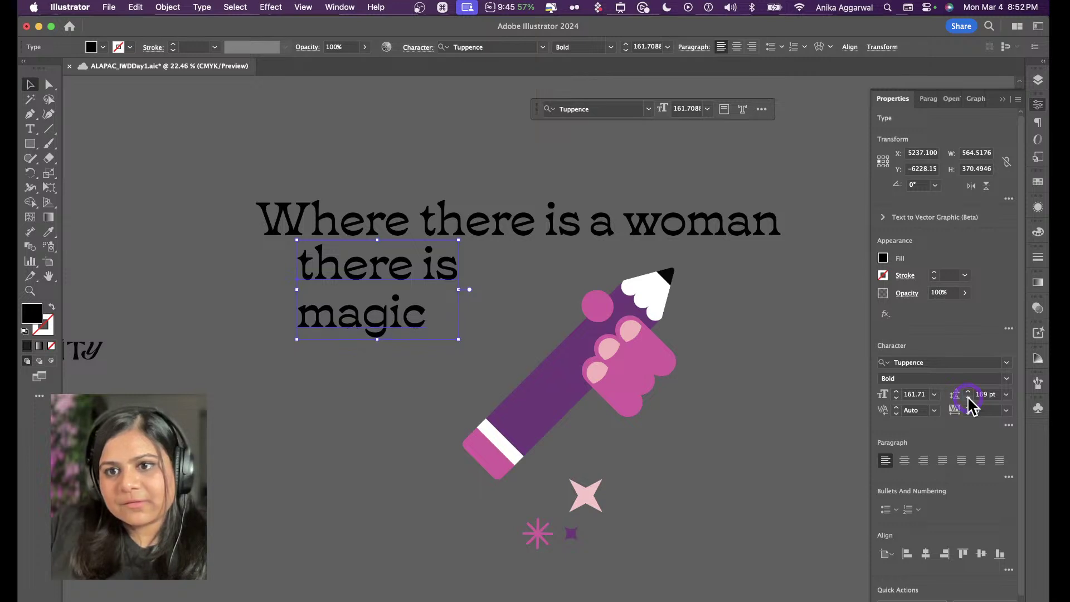
click(968, 397)
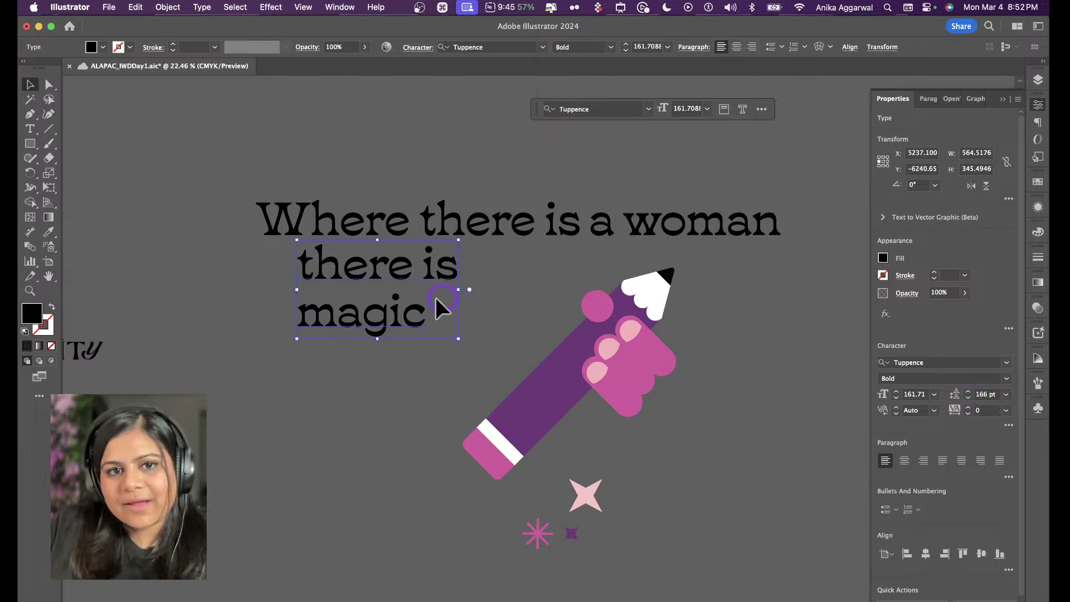
Break "Where there is a woman" into two lines after "there" and set its leading to 166 pt
click(363, 228)
double_click(543, 225)
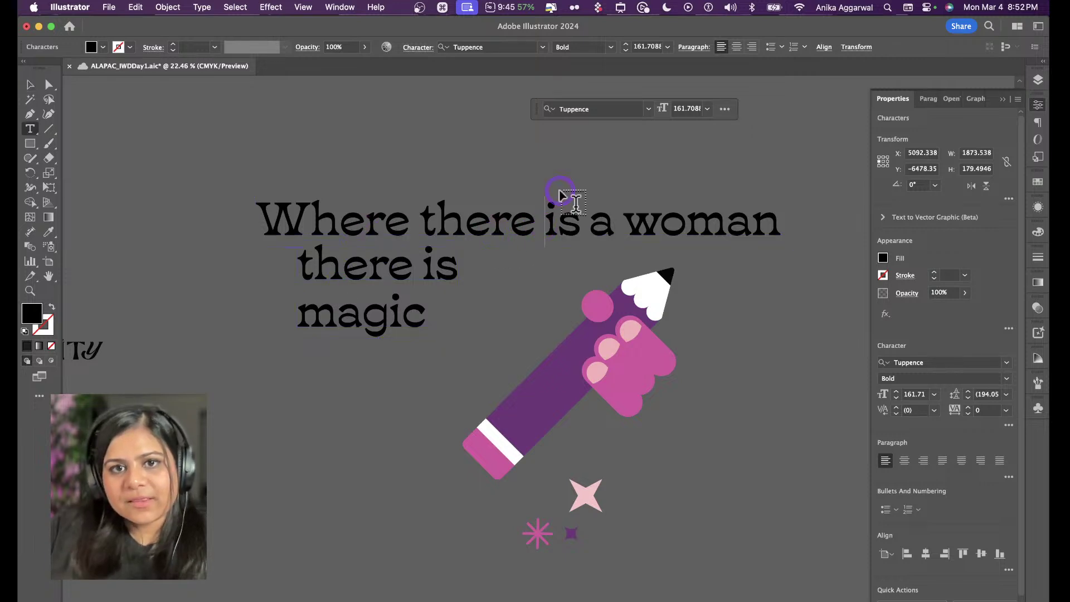
key(Return)
key(Escape)
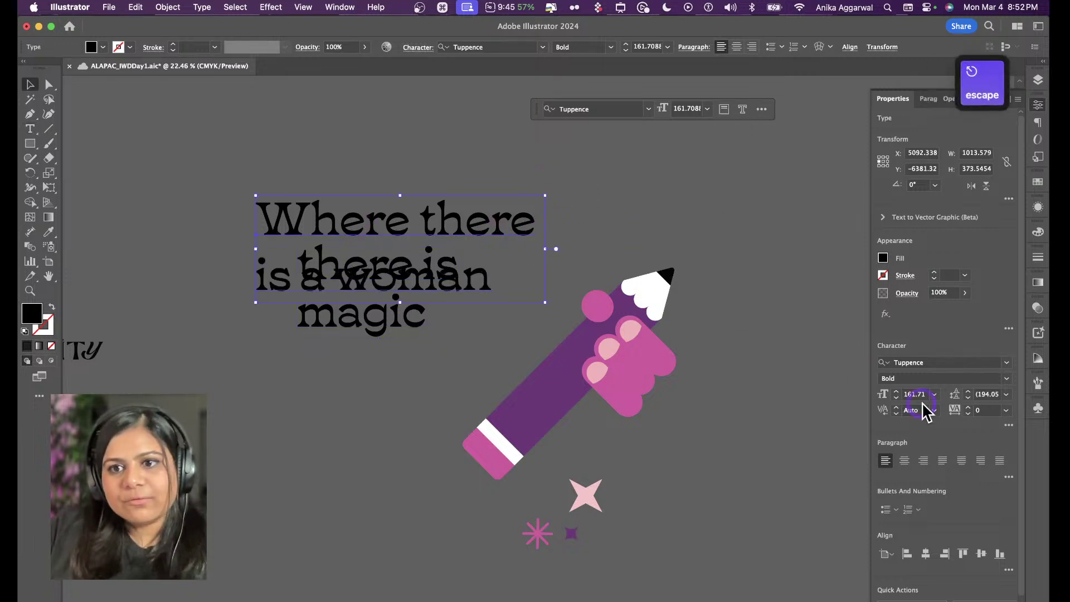
click(989, 394)
key(super+a)
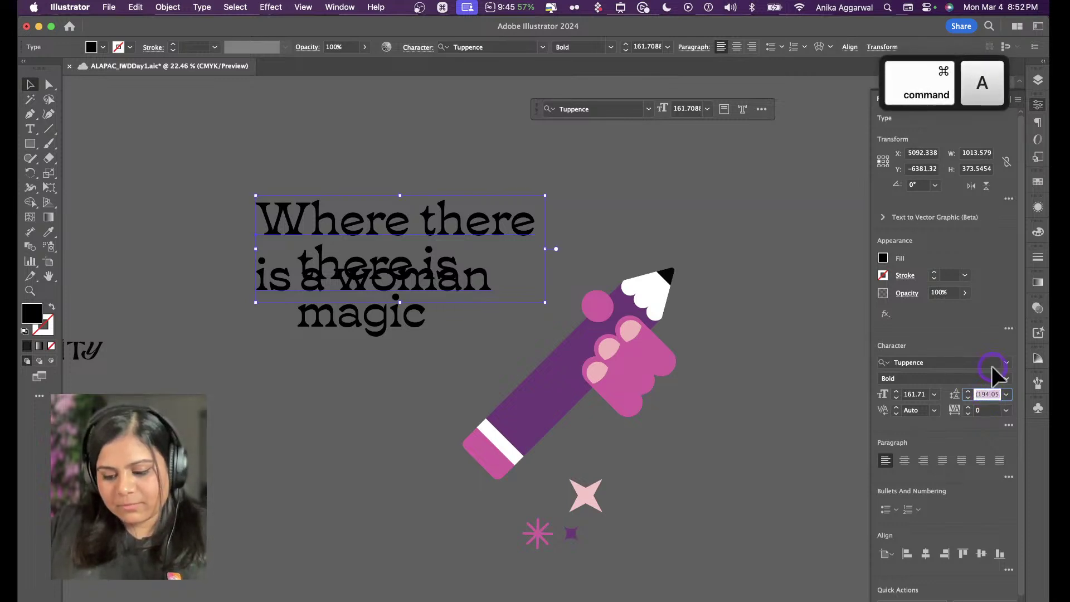
text(166)
key(Return)
Move "there is magic" to the lower right of the pencil, and centre-align "Where there is a woman" on the pencil's upper left side
click(410, 337)
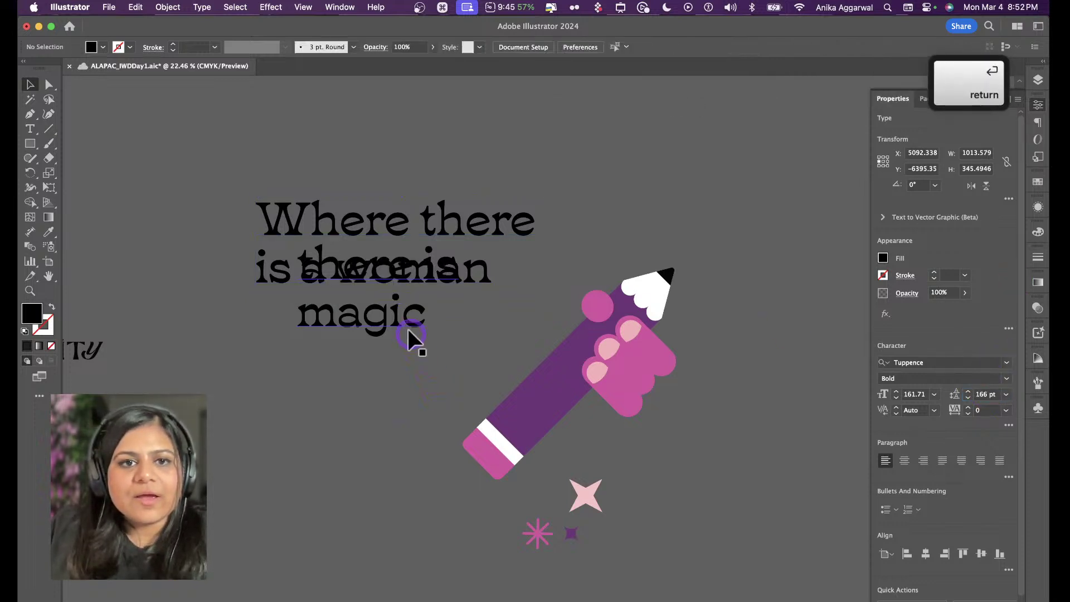
drag(410, 335, 707, 492)
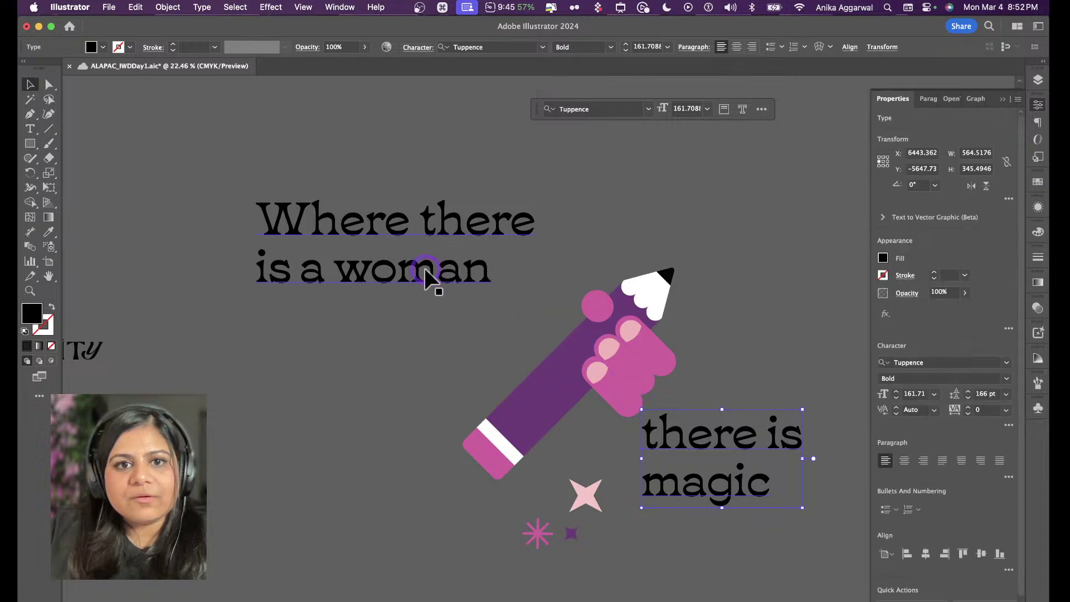
drag(430, 278, 470, 331)
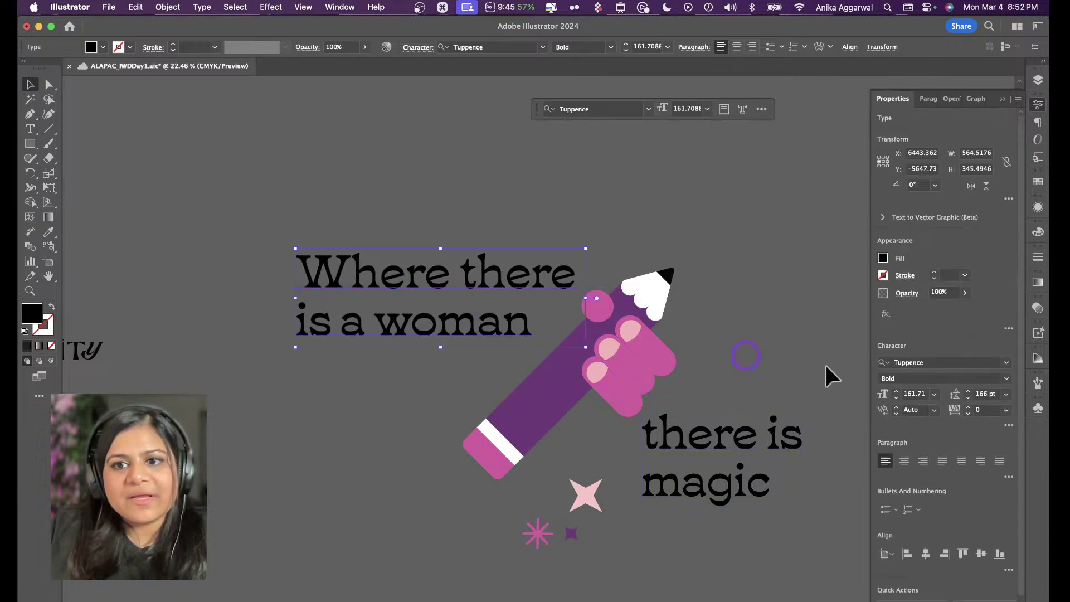
click(903, 461)
click(595, 204)
drag(383, 286, 493, 325)
click(708, 225)
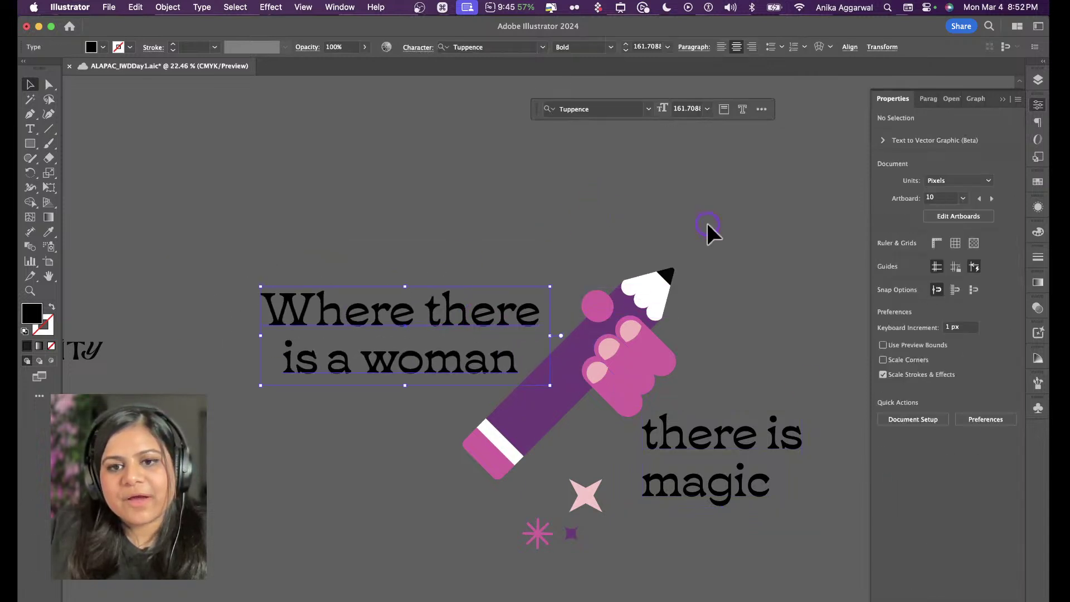
Shift the stars to the right of the hand and place "there is magic" below the pencil
drag(717, 442, 721, 456)
click(623, 494)
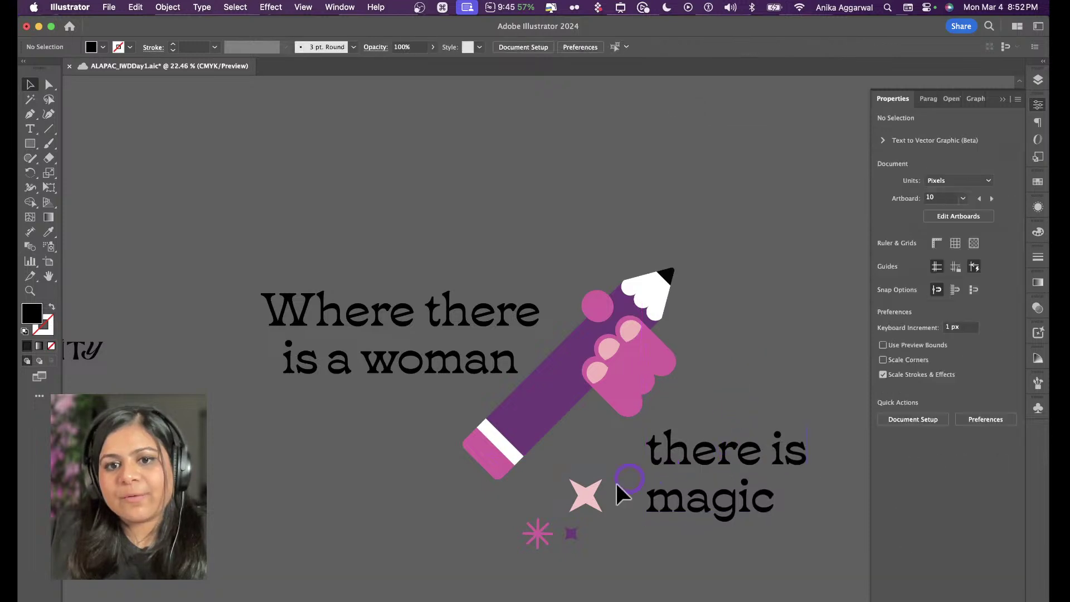
drag(594, 524, 709, 412)
drag(695, 477, 611, 501)
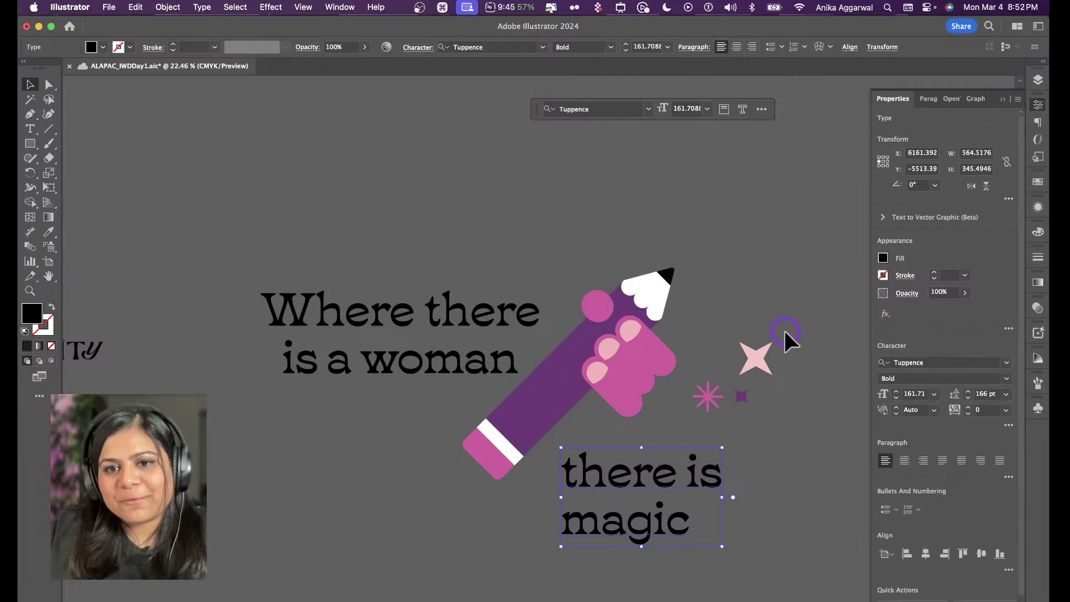
Place the pink burst and small purple star beside "there is magic", and the light pink star below "is a woman"
drag(695, 408, 693, 412)
drag(707, 402, 730, 512)
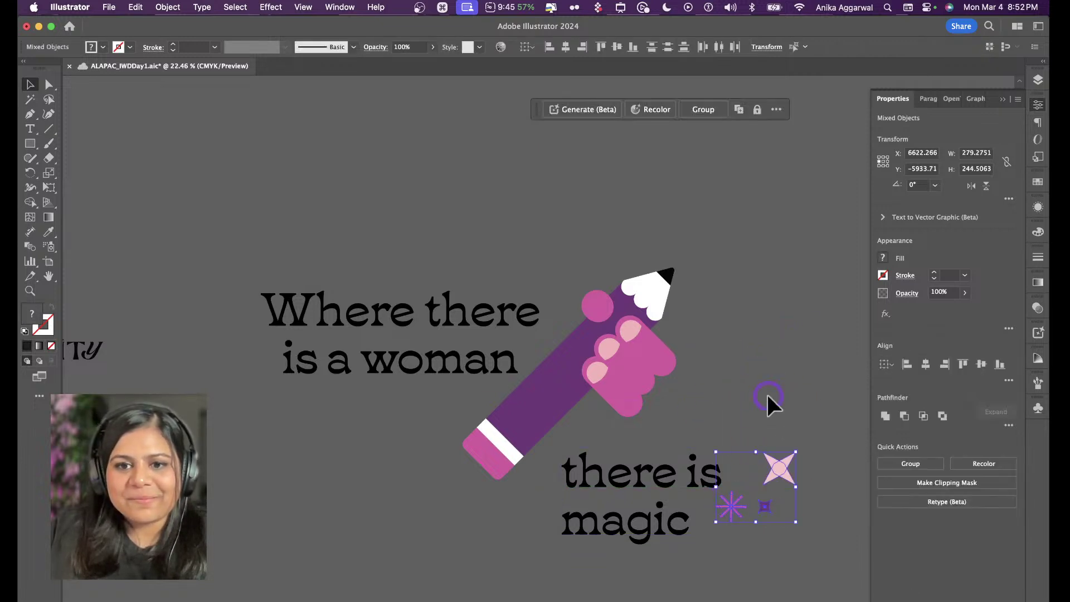
click(768, 398)
drag(774, 471, 319, 410)
click(276, 209)
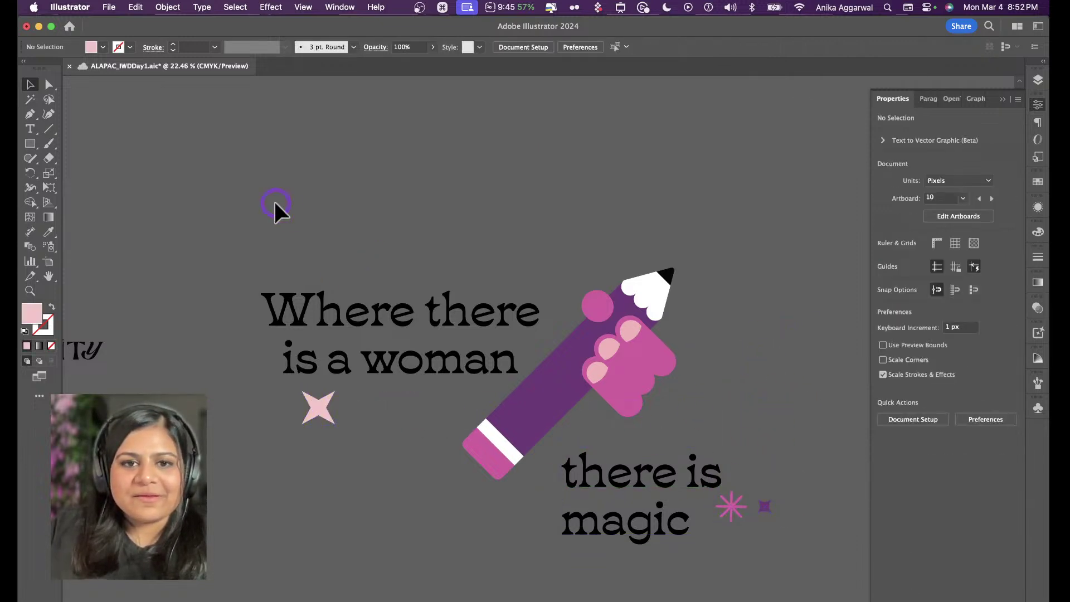
Draw a light pink rectangle about 2093 by 1360 px over the whole lockup and round its corners generously
key(m)
drag(260, 197, 857, 585)
mouse_move(847, 210)
mouse_down()
mouse_move(808, 246)
mouse_move(597, 354)
mouse_move(707, 277)
mouse_up()
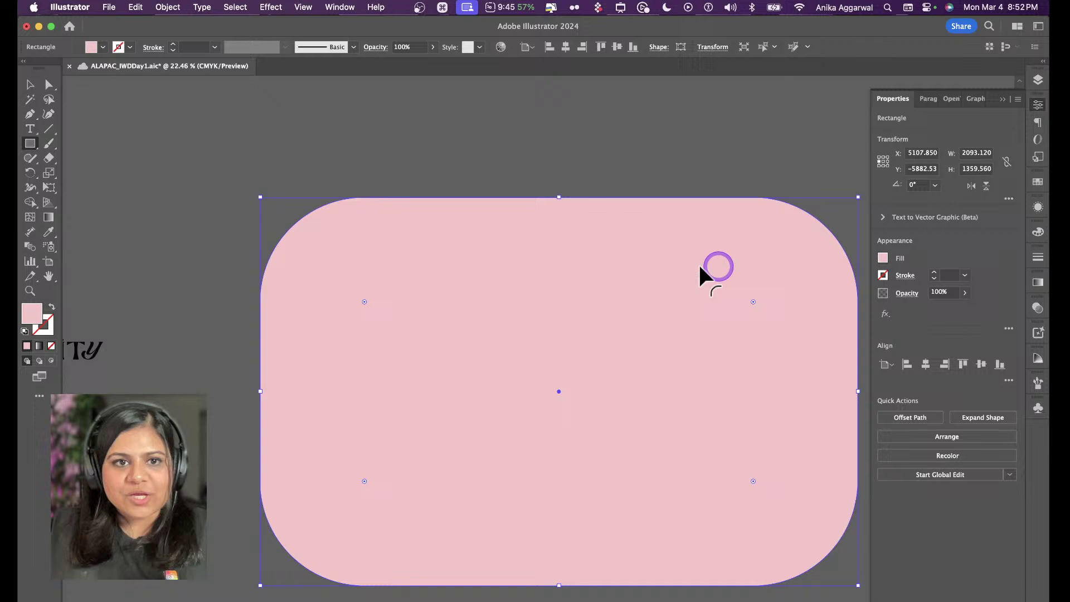
Fill the rounded rectangle with off-white #f9f9f9 and send it to the back behind the pencil artwork
double_click(29, 322)
drag(454, 329, 371, 412)
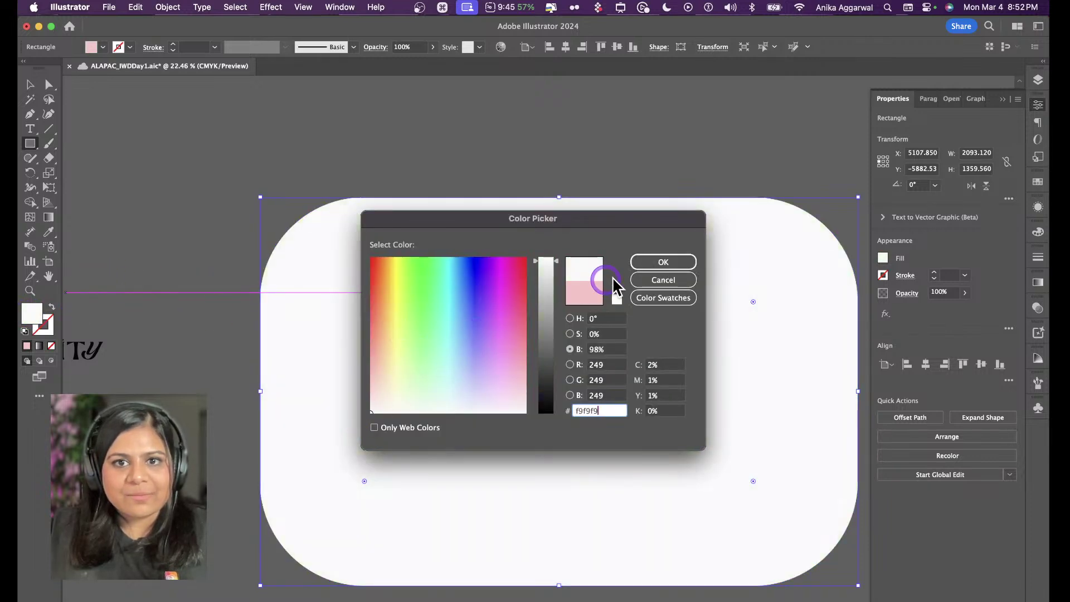
click(661, 262)
key(super+shift+bracketleft)
key(v)
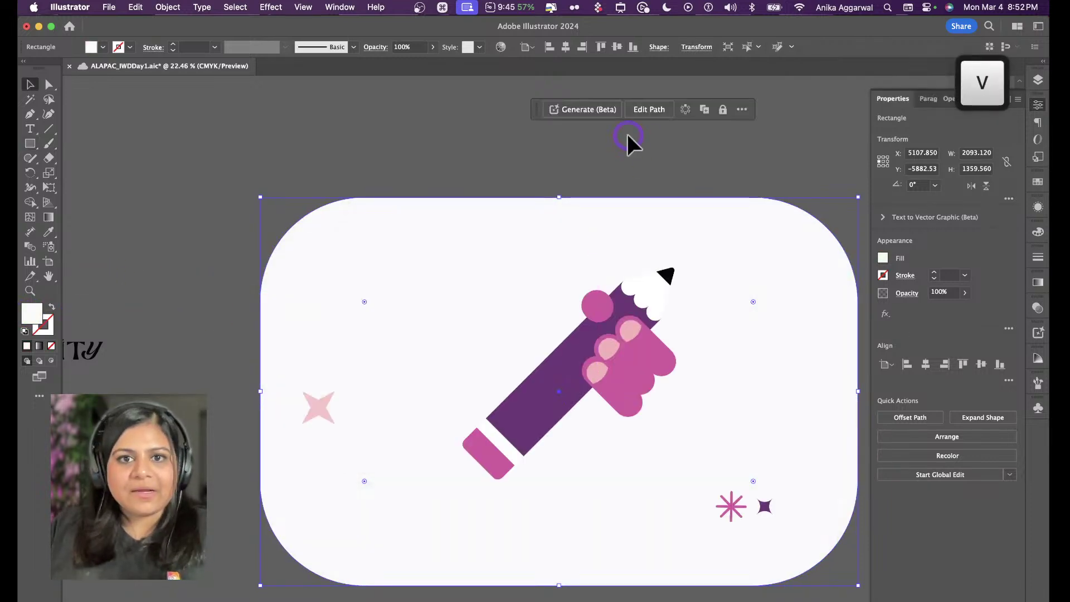
Shift the off-white rectangle slightly up and left, save the document, and bring up the layer list
drag(590, 206, 549, 201)
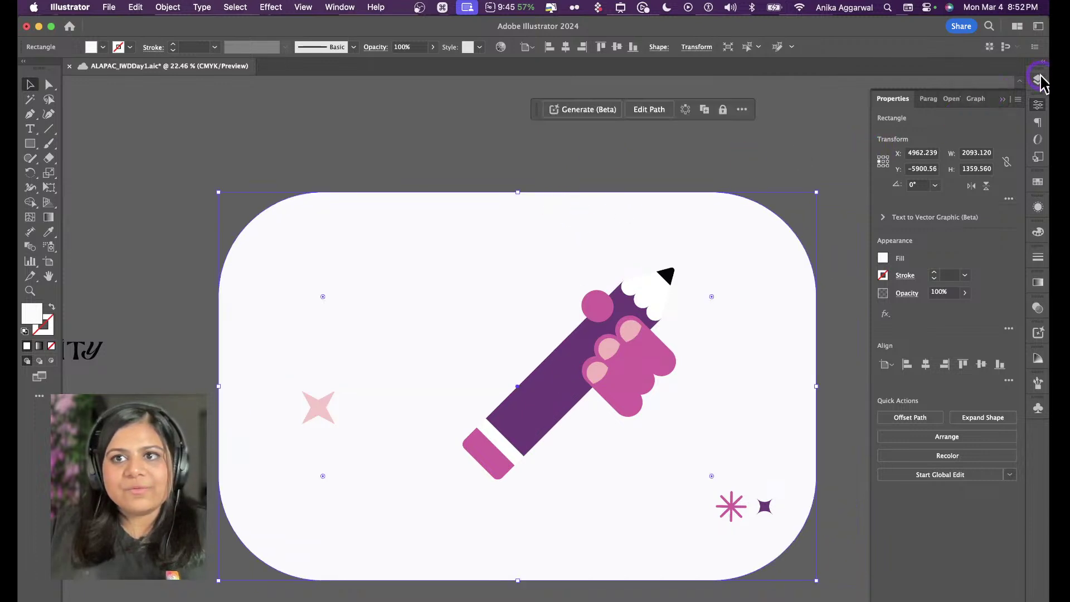
click(1038, 80)
key(super+s)
drag(1011, 143, 943, 186)
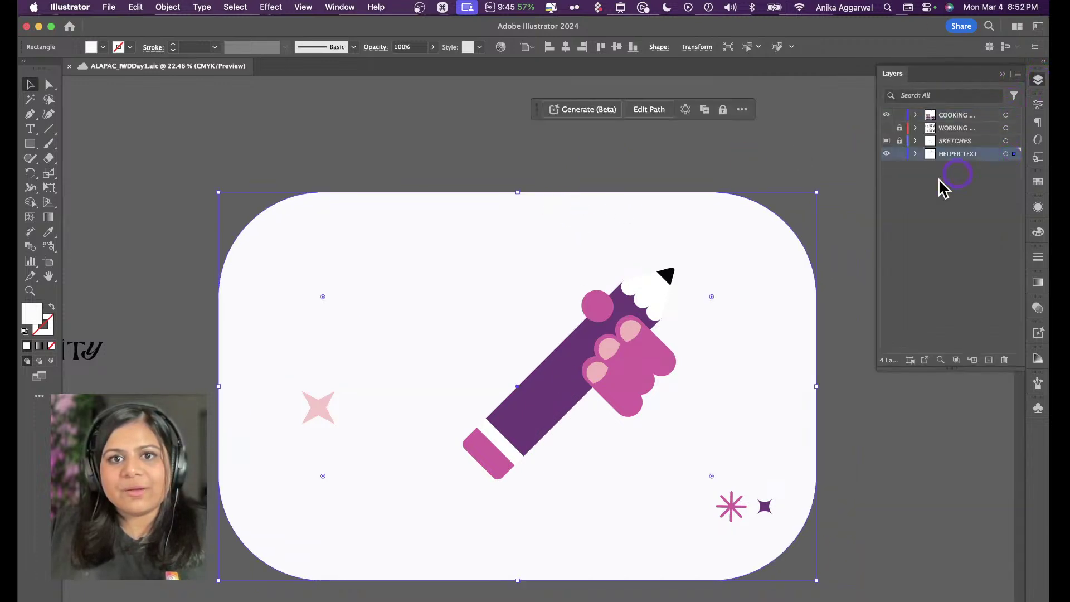
Move the rectangle down to uncover "Where there is a woman", and send the rectangle behind the text
drag(438, 190, 455, 426)
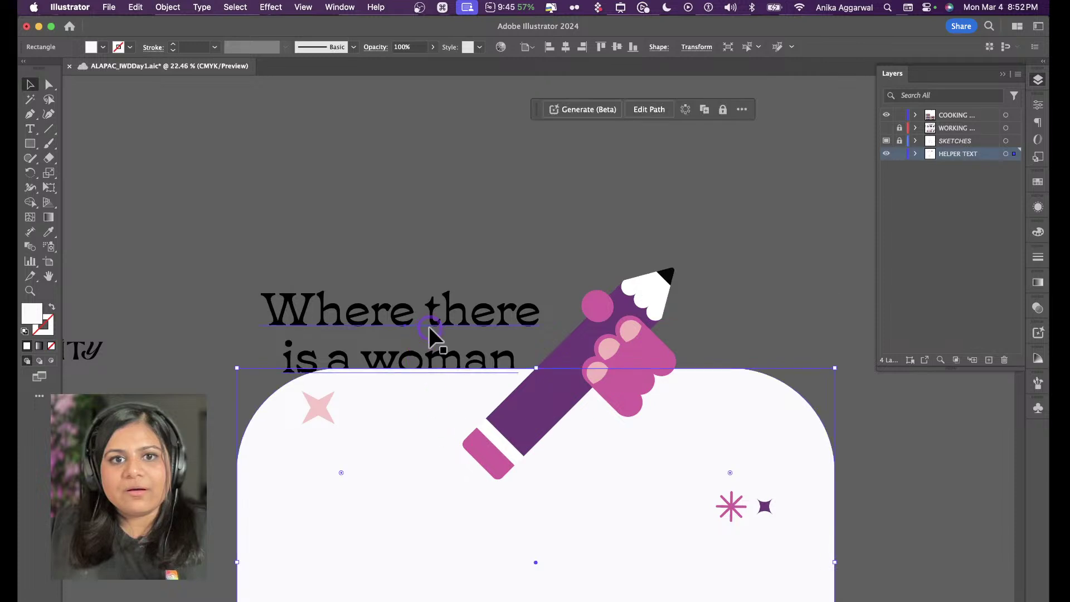
click(434, 335)
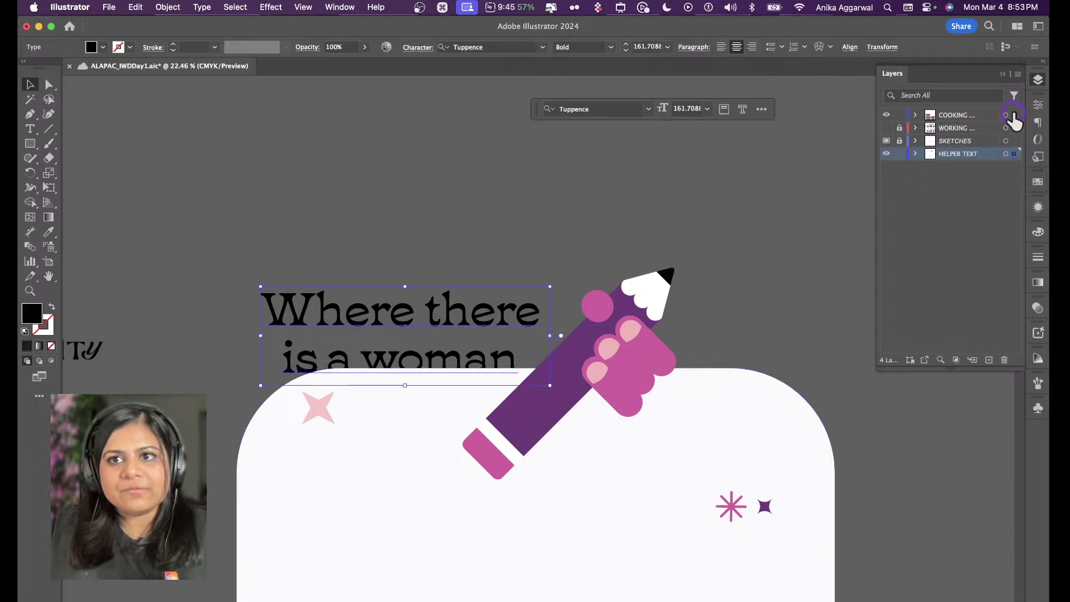
drag(1014, 120, 1014, 116)
click(700, 411)
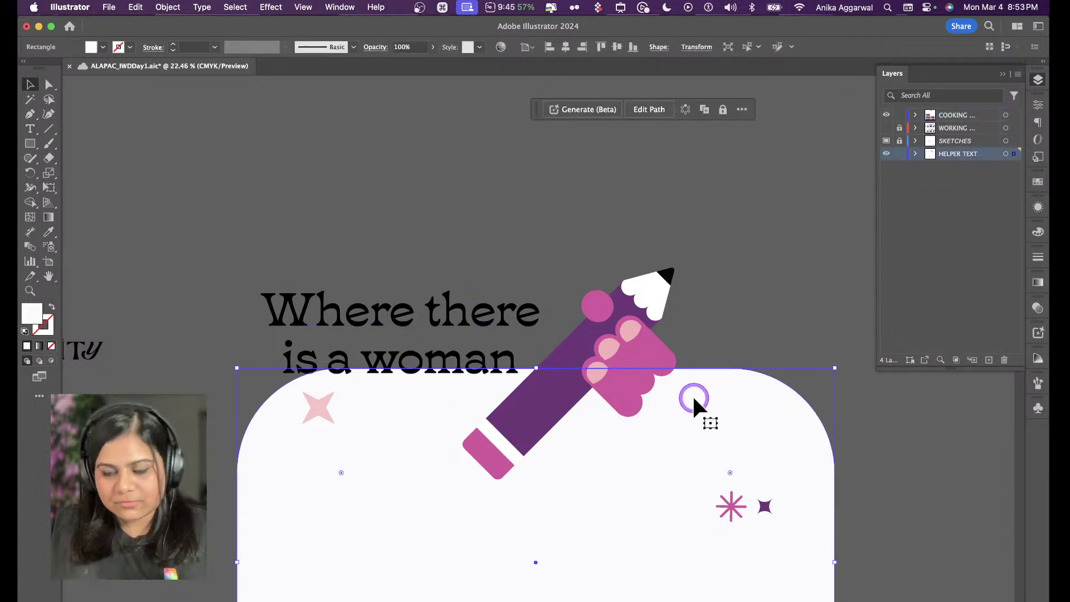
key(shift+cmd+bracketleft)
Move the off-white rectangle back up so it sits behind the whole pencil lockup
click(740, 308)
drag(738, 403, 743, 223)
click(496, 125)
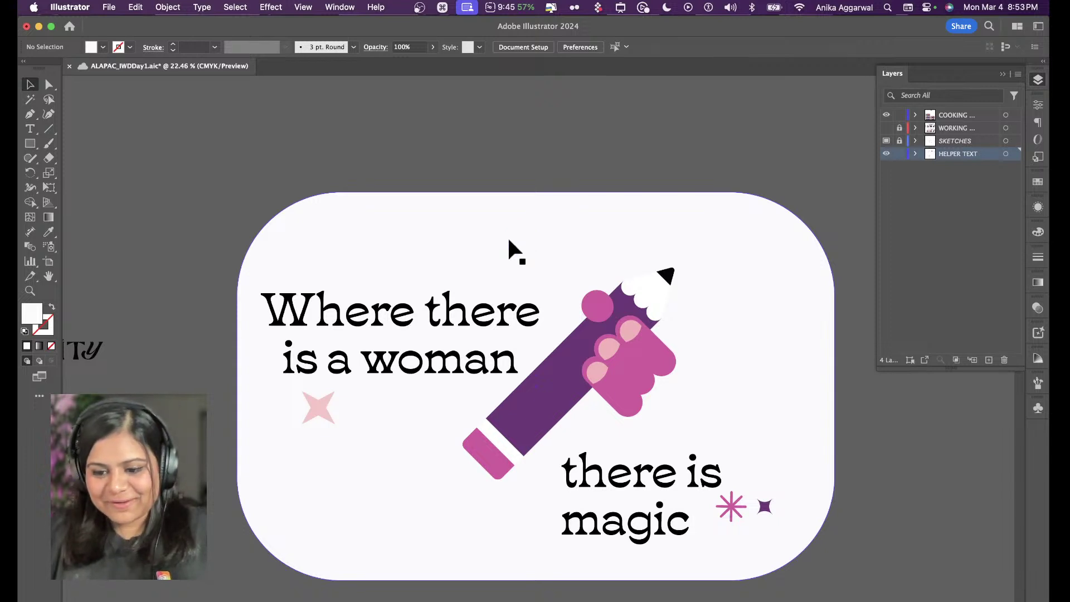
Widen the rectangle on its left side and shift it slightly right to even the margins around the lockup
click(433, 215)
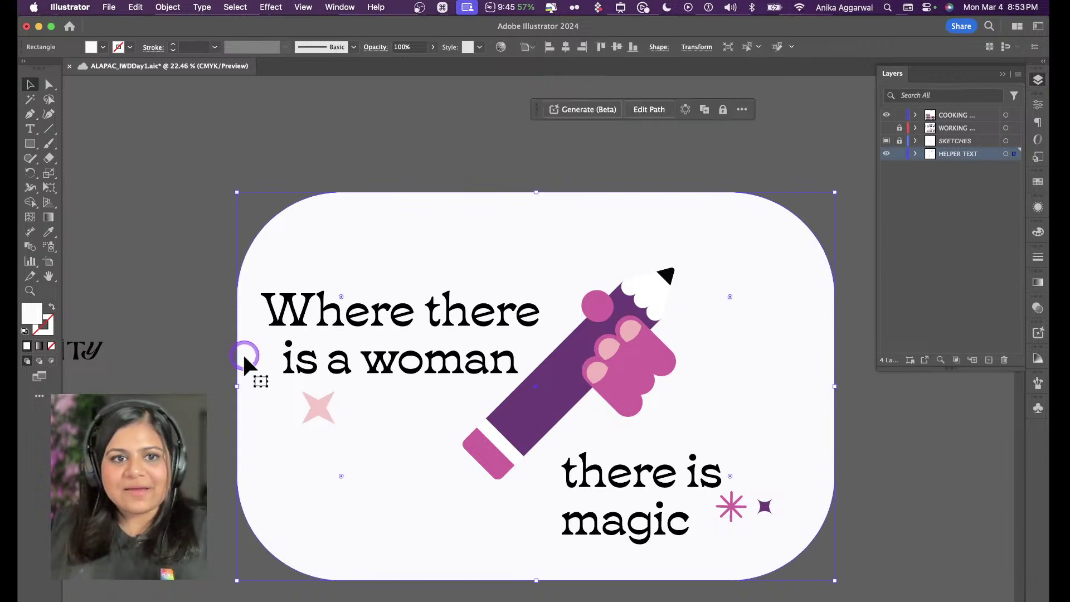
drag(236, 388, 191, 385)
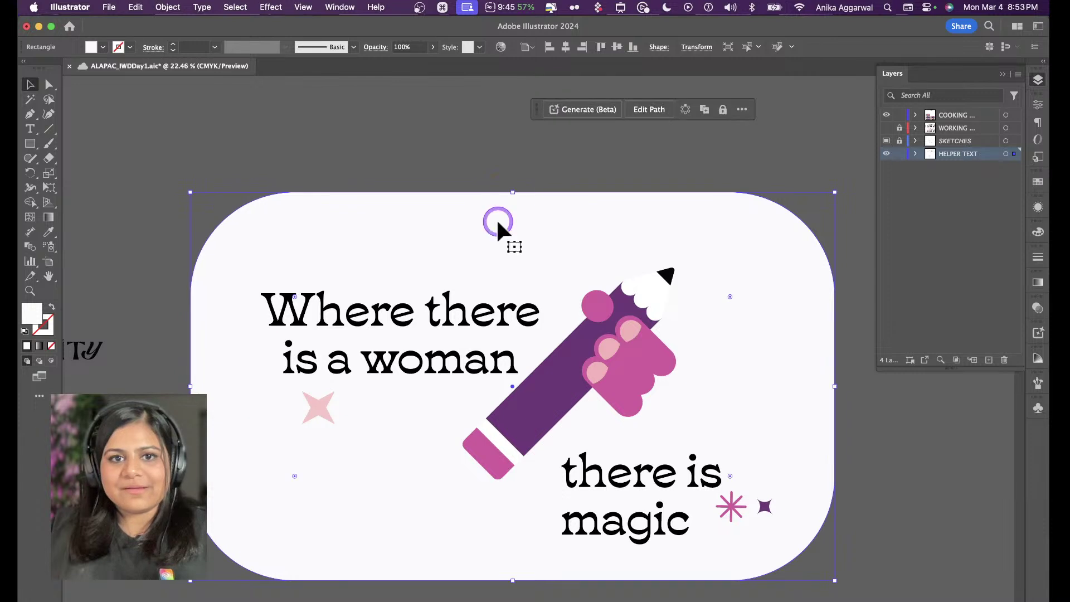
drag(481, 264, 497, 260)
click(503, 159)
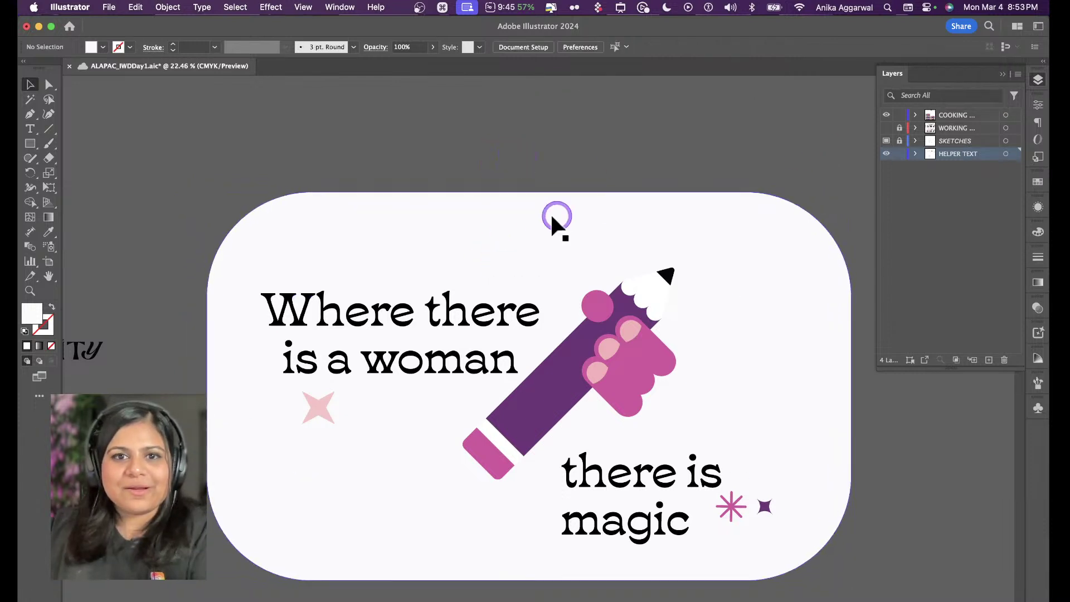
Show the WORKING layer over the panel drawings, and turn the SKETCHES layer off and on again to compare them
scroll(549, 215, down, 8)
scroll(425, 316, up, 4)
scroll(424, 316, up, 3)
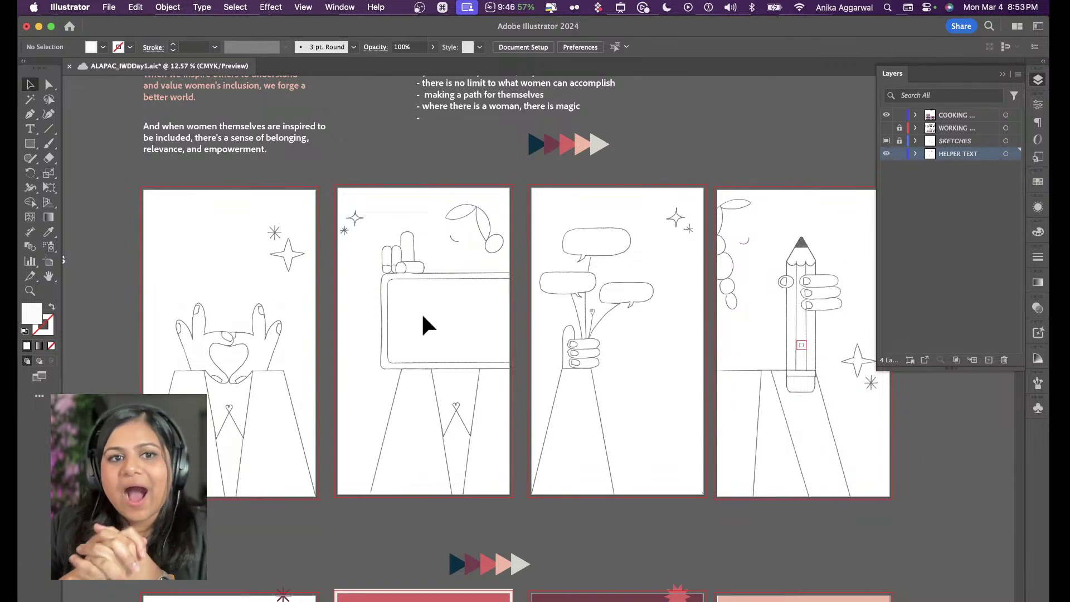
click(430, 310)
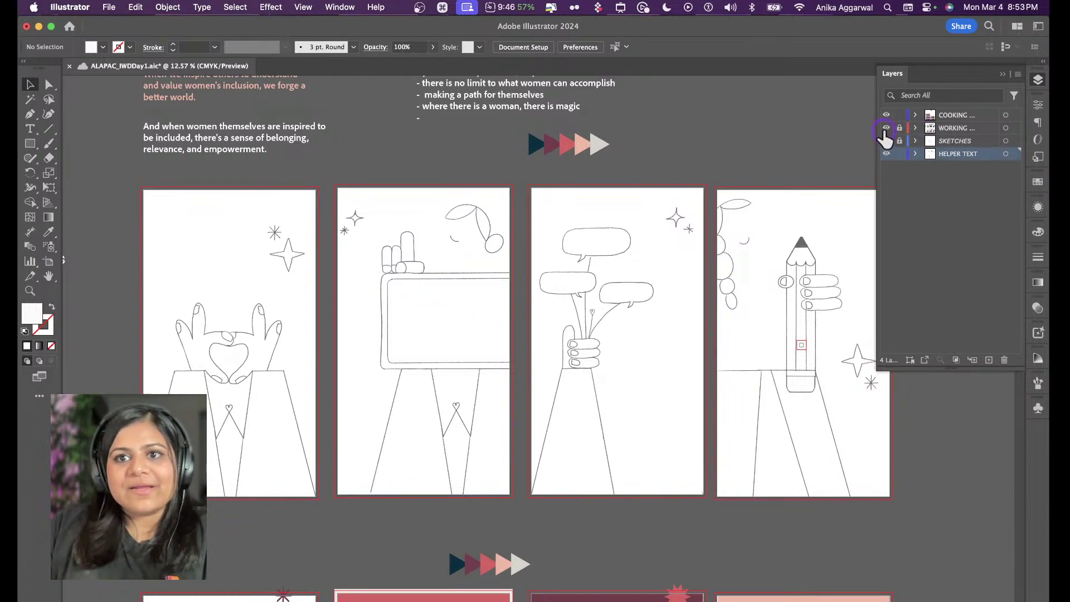
click(886, 141)
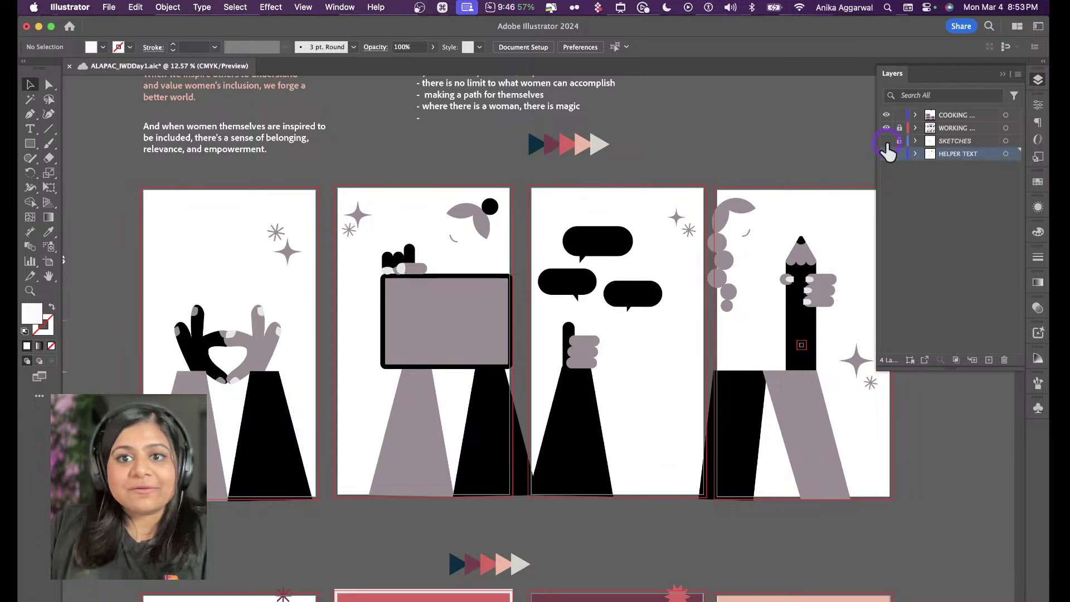
click(886, 153)
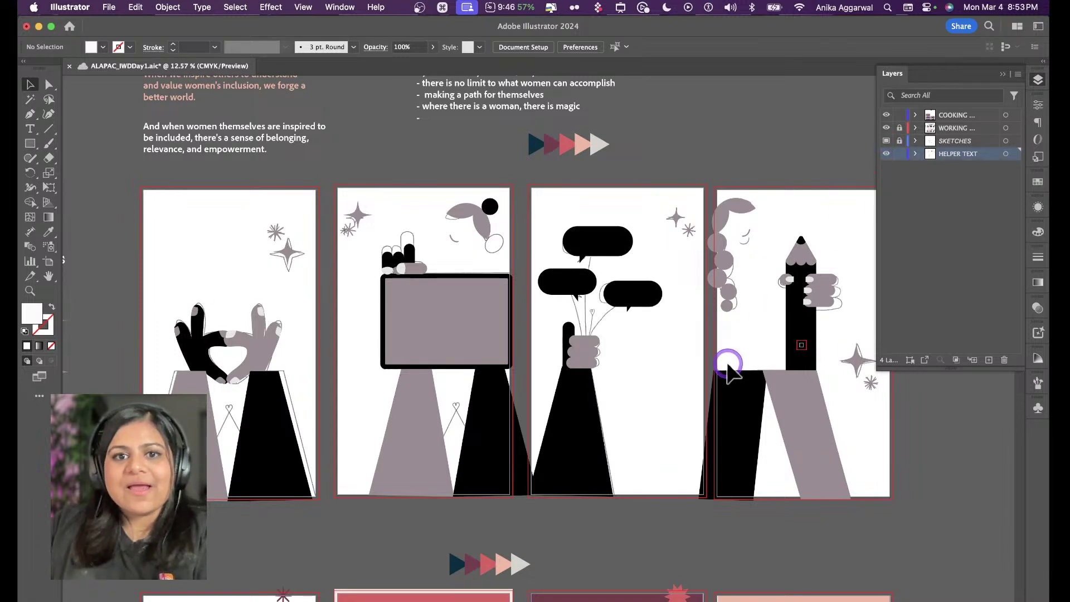
Review the recolored versions of the four illustration panels, and return to the finished pencil sticker
scroll(728, 365, down, 10)
scroll(728, 365, down, 3)
scroll(728, 365, down, 5)
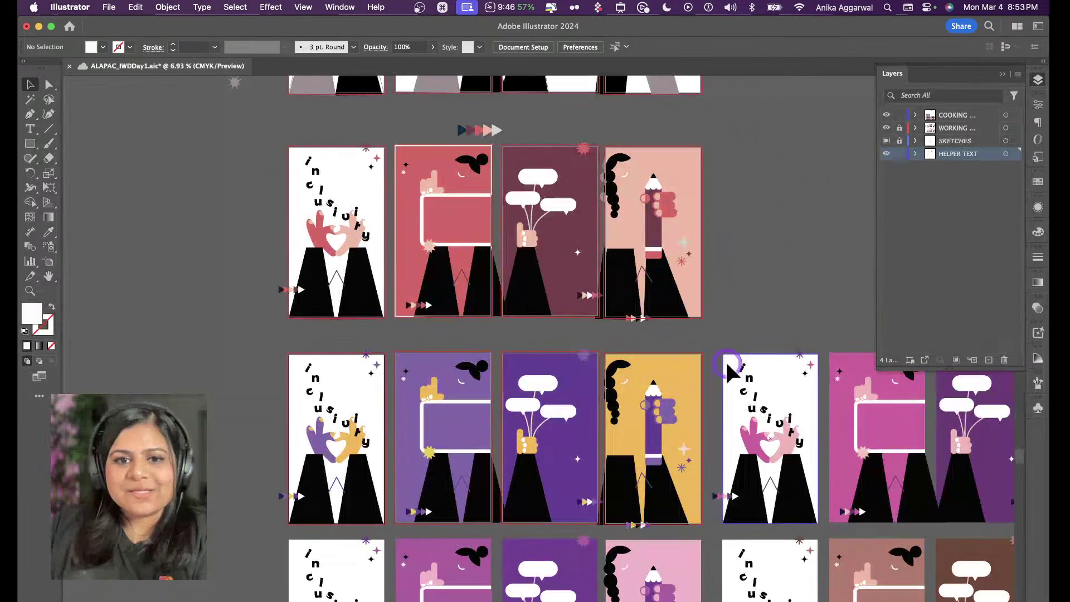
scroll(729, 365, right, 5)
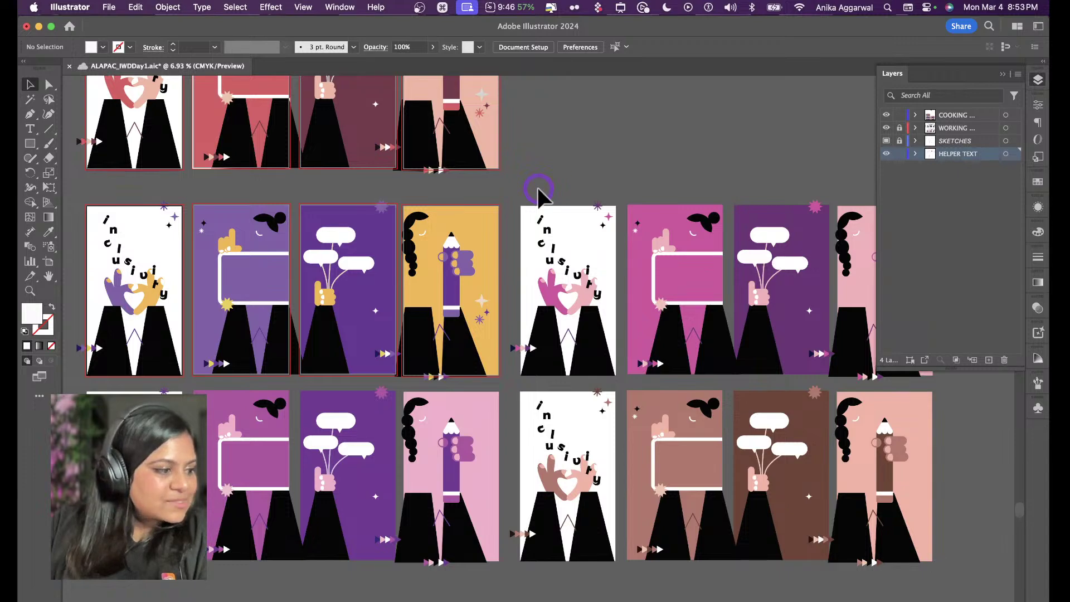
scroll(442, 305, up, 10)
scroll(442, 305, left, 2)
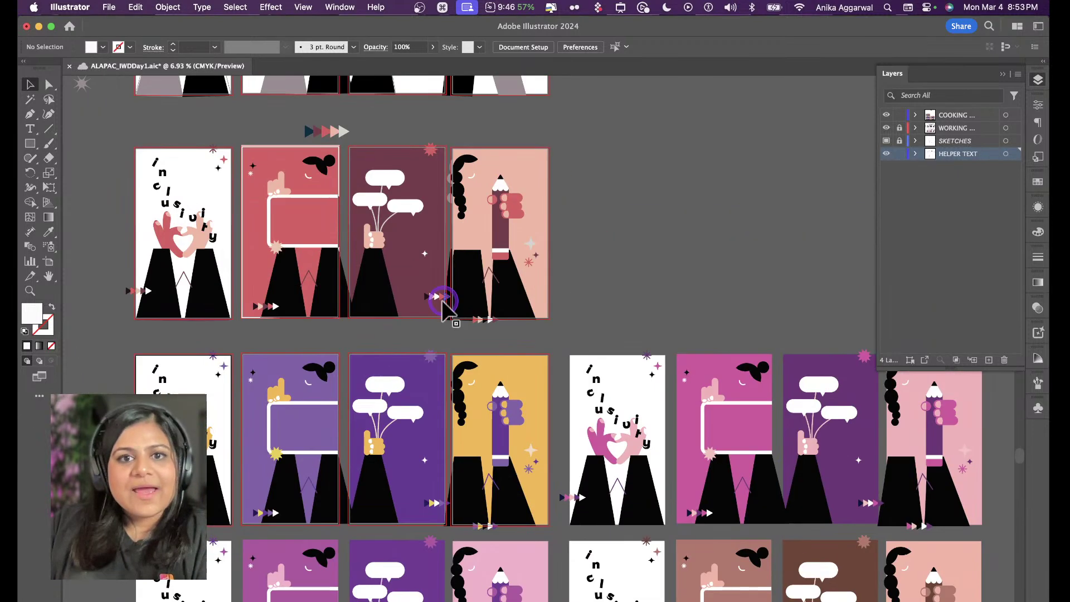
scroll(442, 301, up, 5)
scroll(712, 234, up, 3)
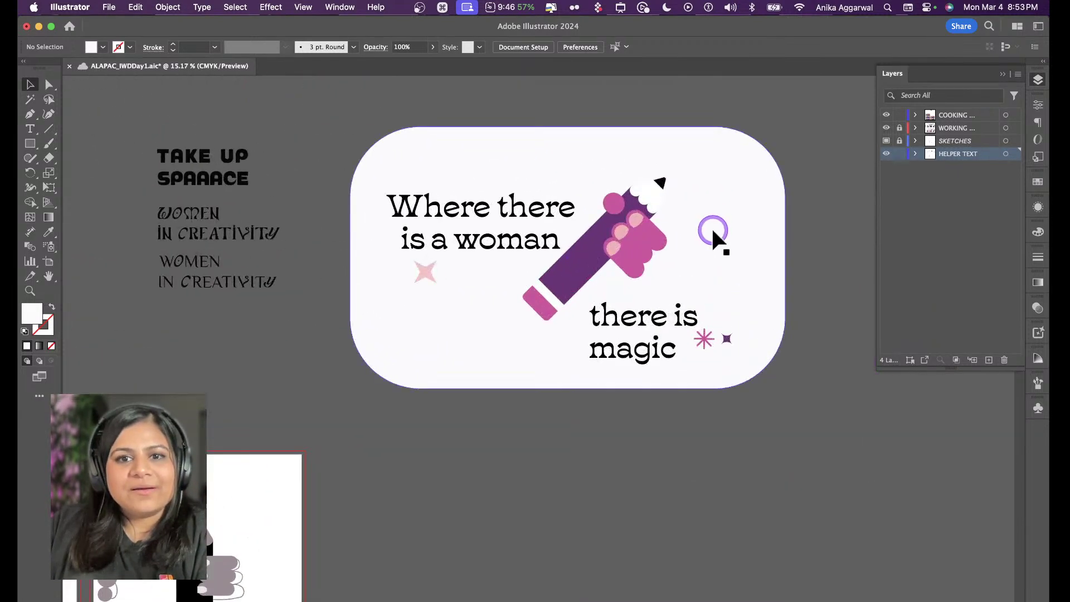